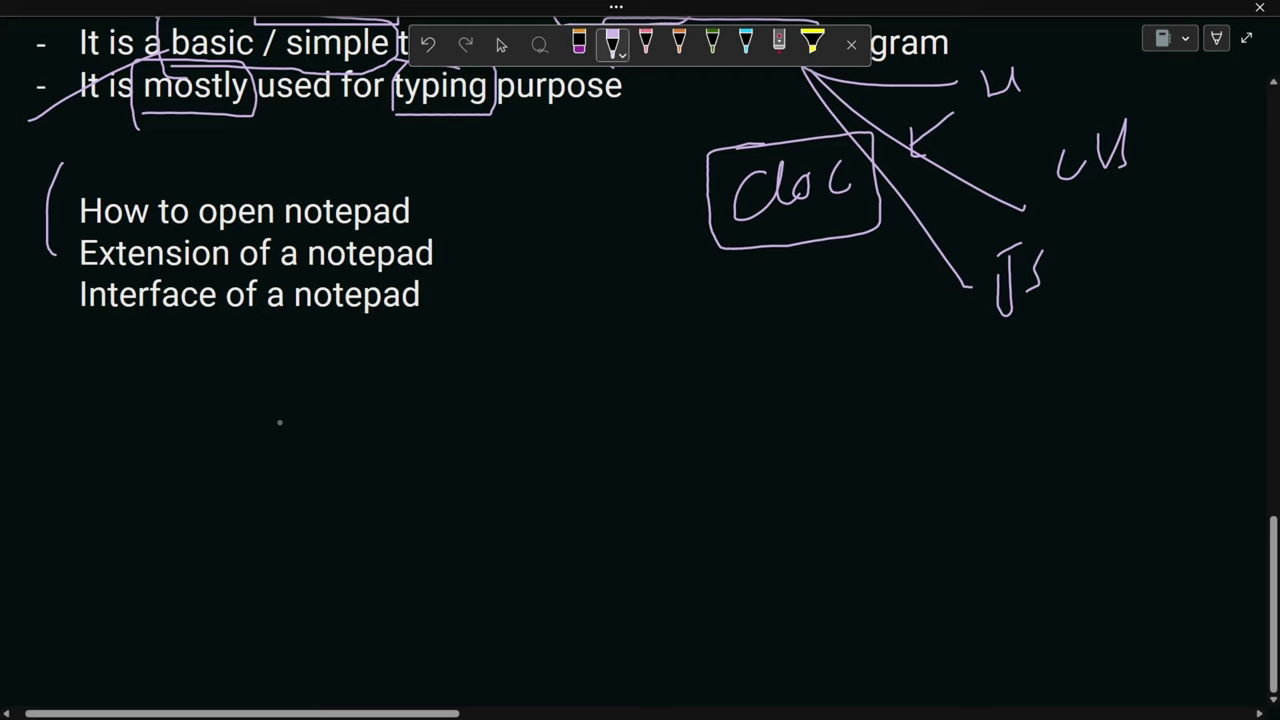
Draw a closing pen bracket beside the Notepad topic lines in OneNote
mouse_move(438, 178)
mouse_down()
mouse_move(458, 284)
mouse_move(437, 327)
mouse_up()
key(super+d)
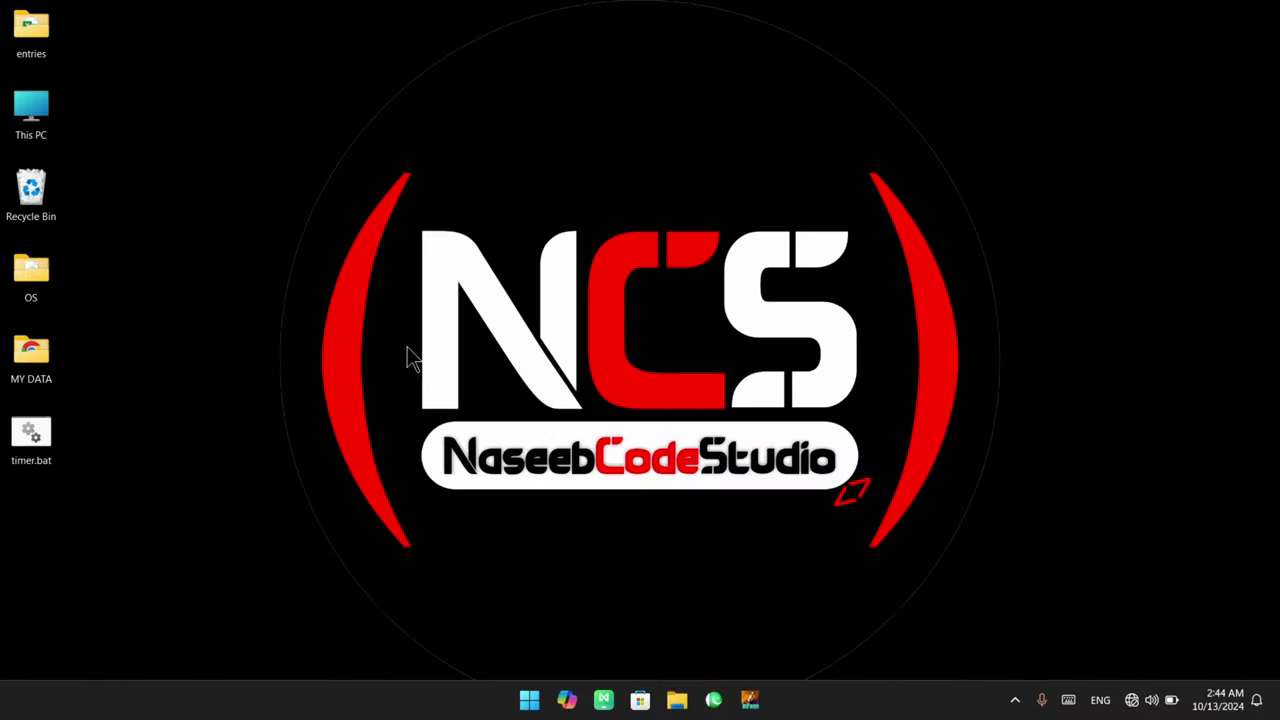
drag(502, 670, 548, 718)
drag(2, 664, 70, 706)
key(Escape)
click(528, 702)
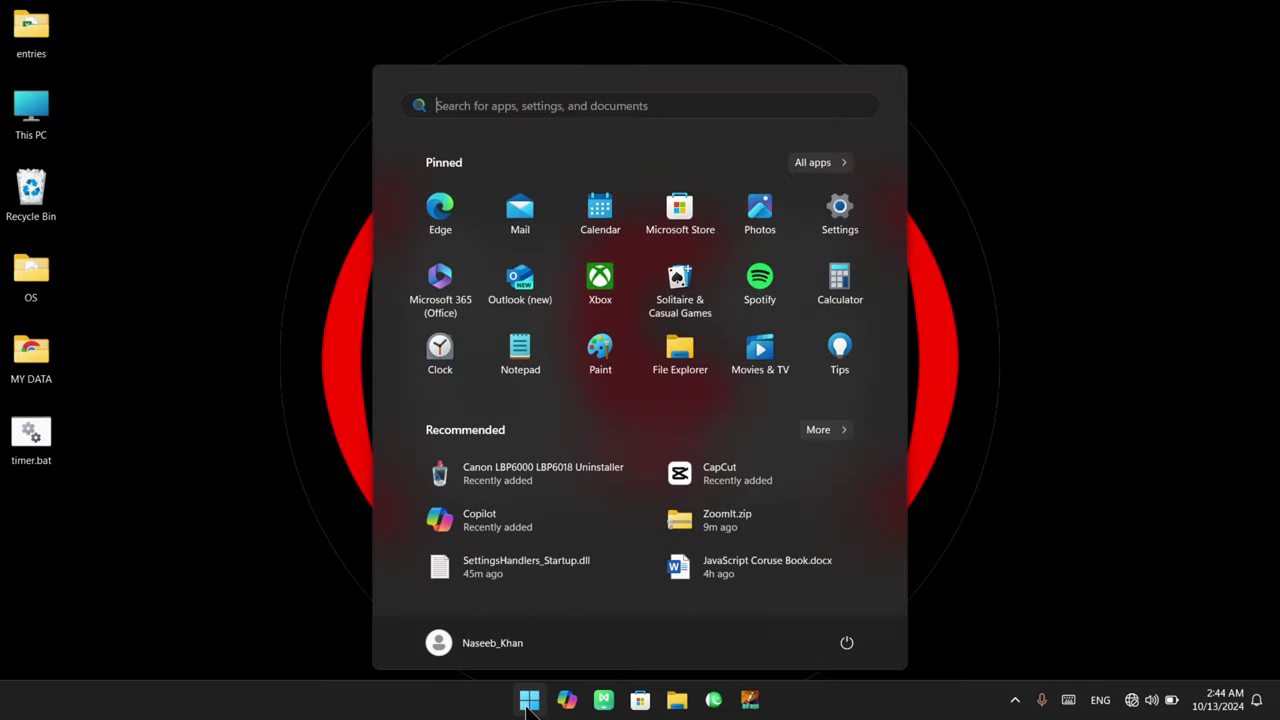
text(notepad)
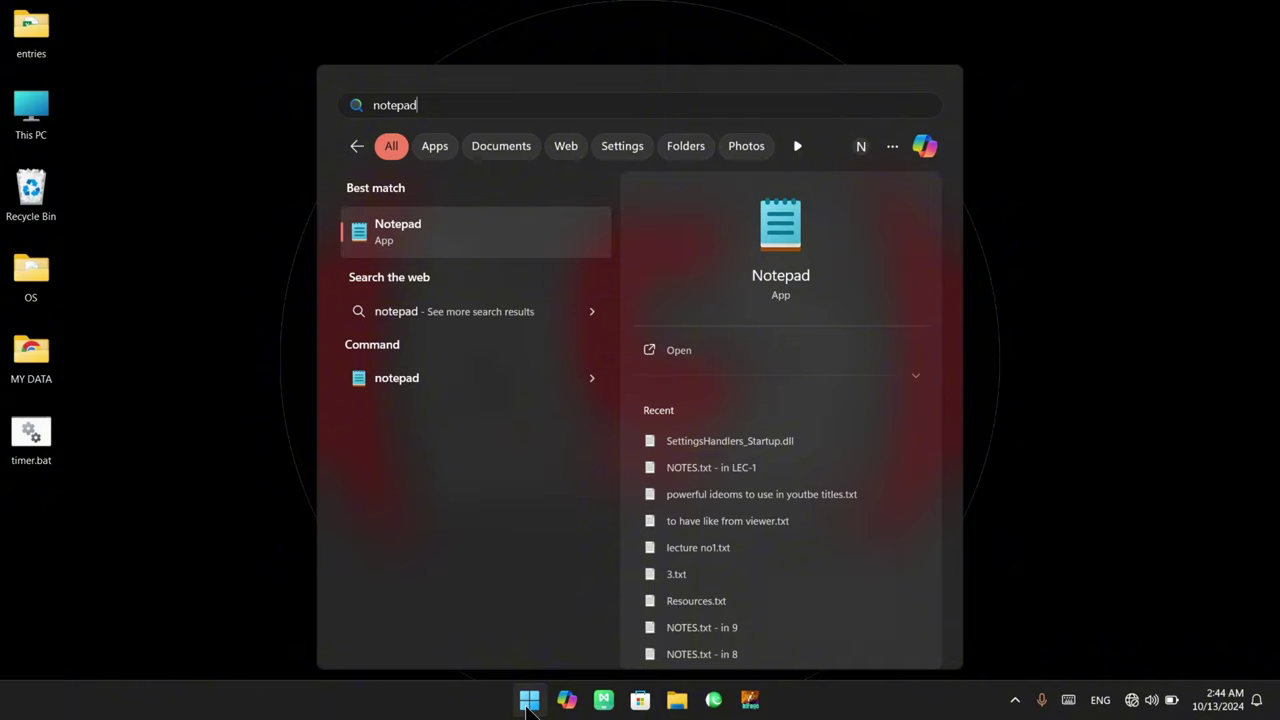
key(Return)
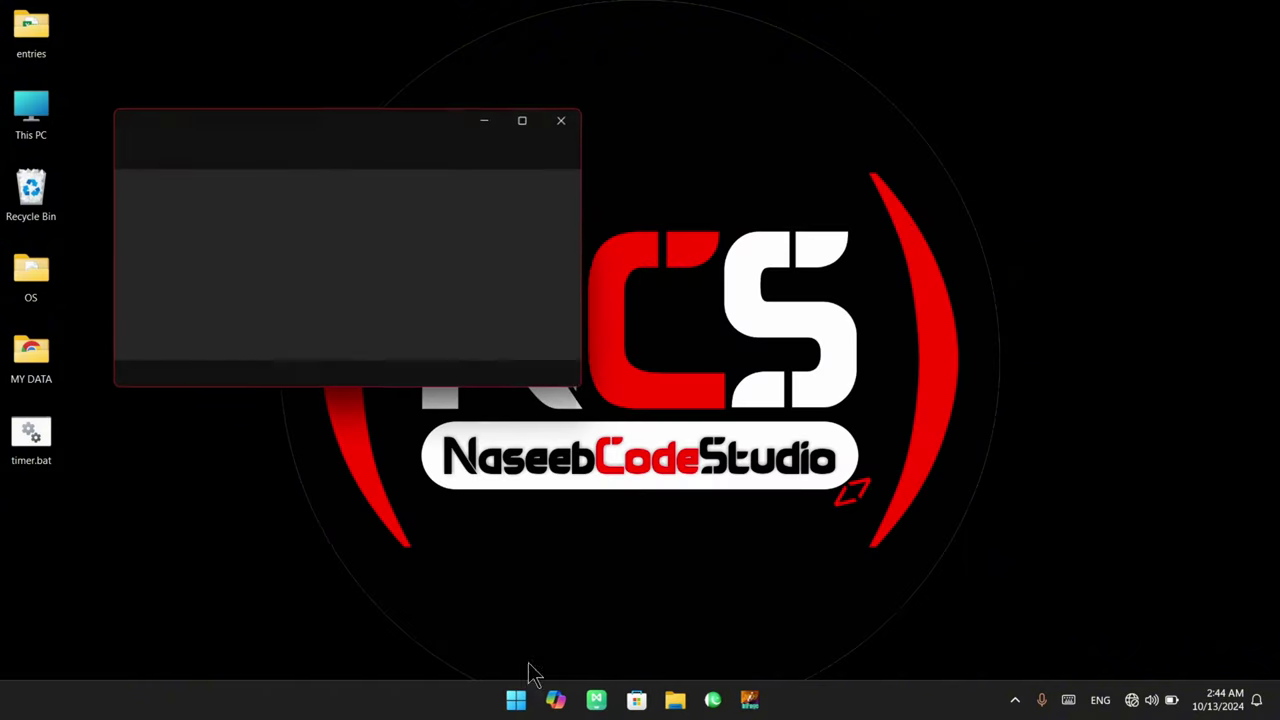
click(525, 120)
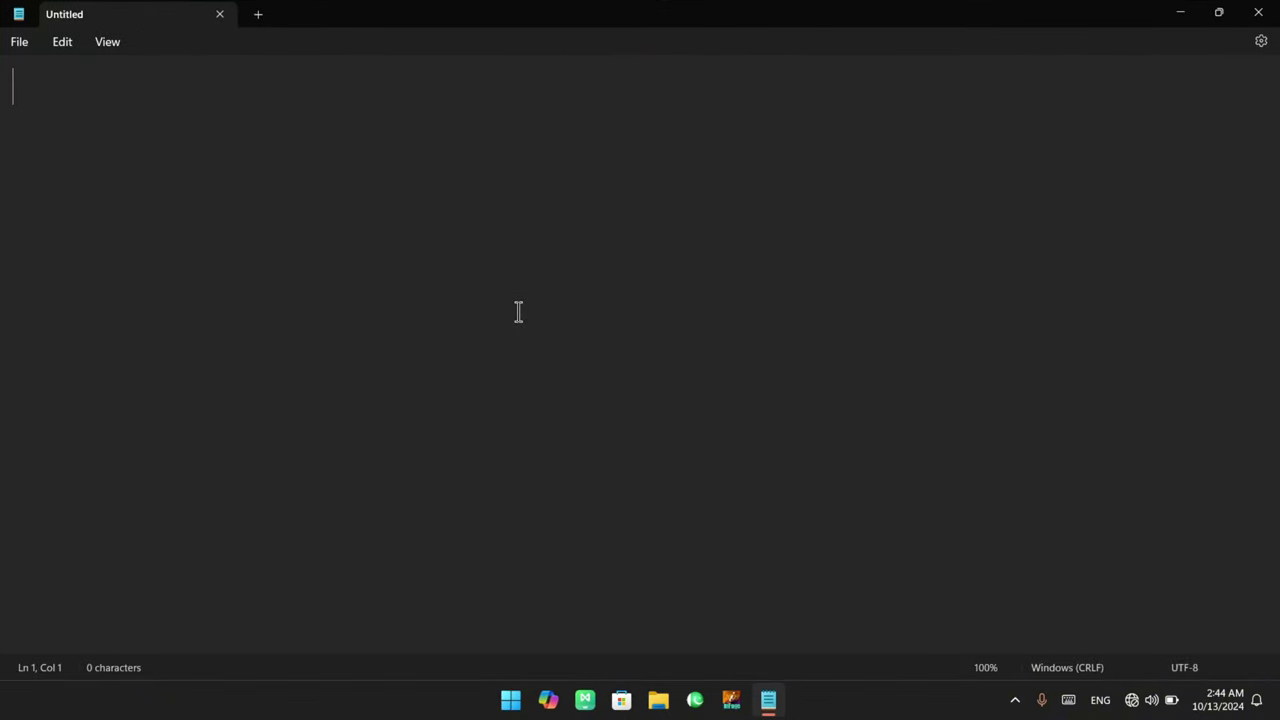
click(1258, 13)
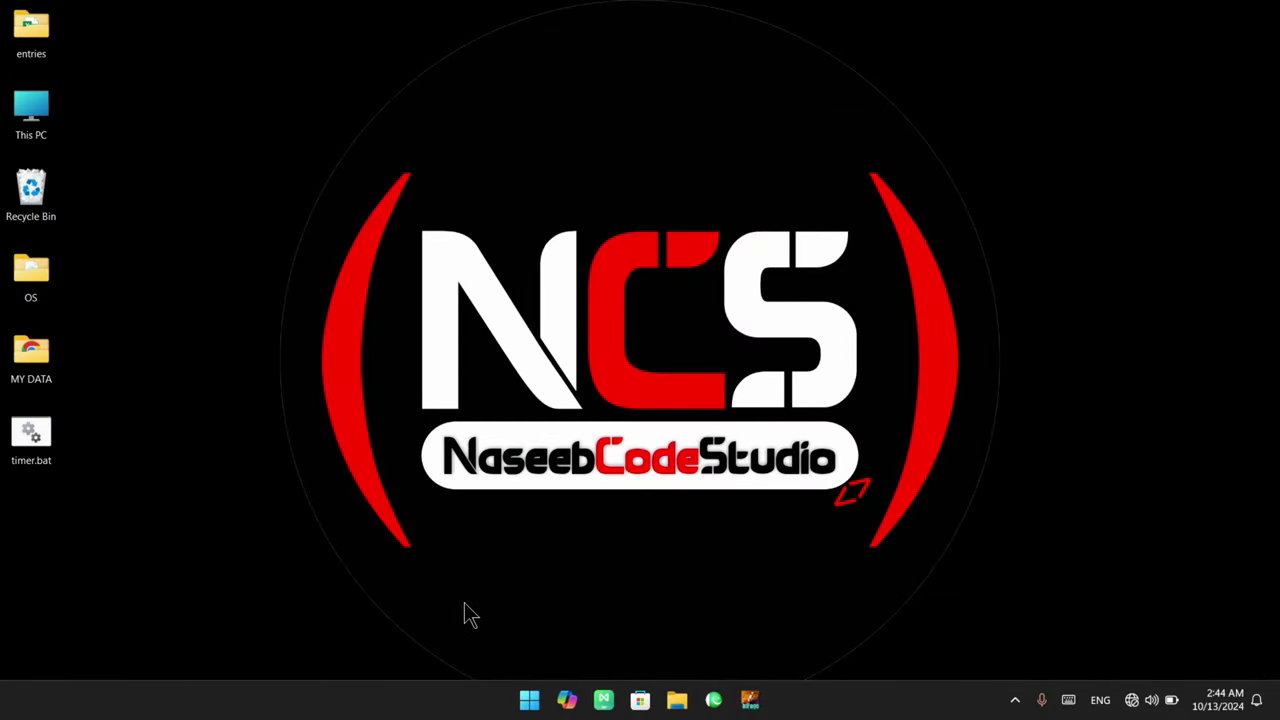
Launch Notepad from the N section of the Start menu's All apps list
click(529, 700)
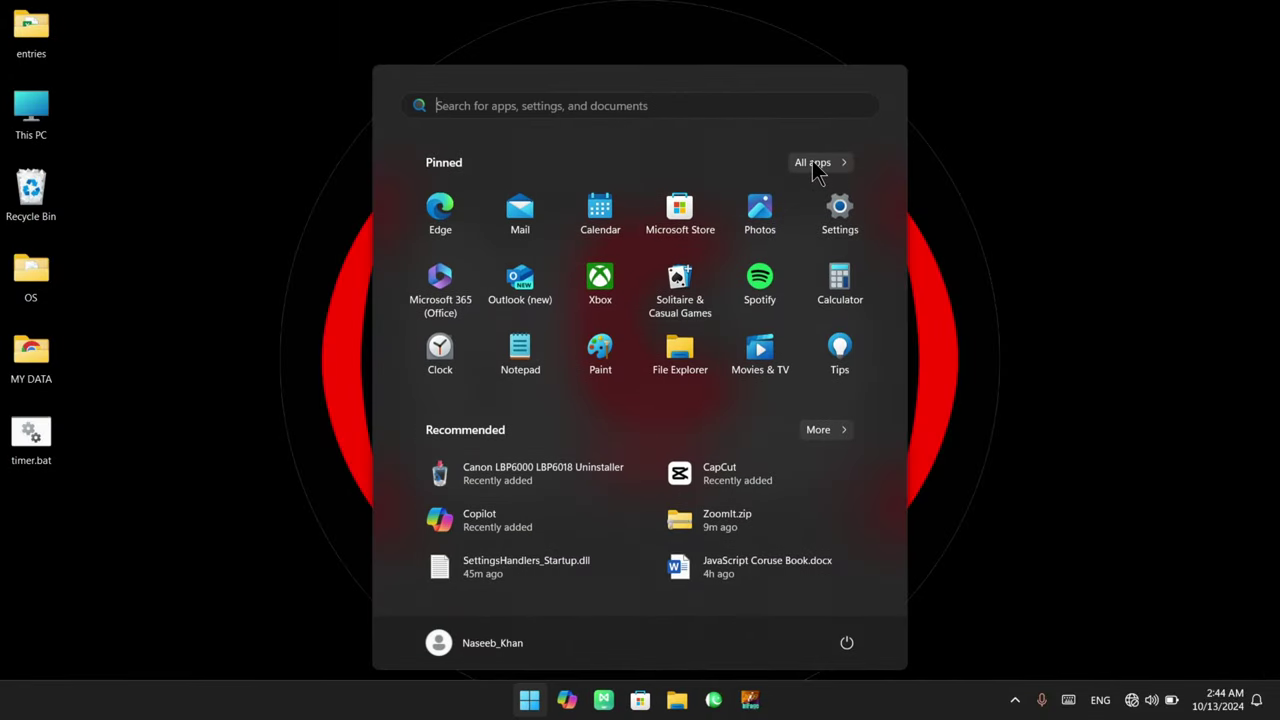
click(814, 164)
scroll(535, 340, down, 2)
scroll(531, 350, up, 2)
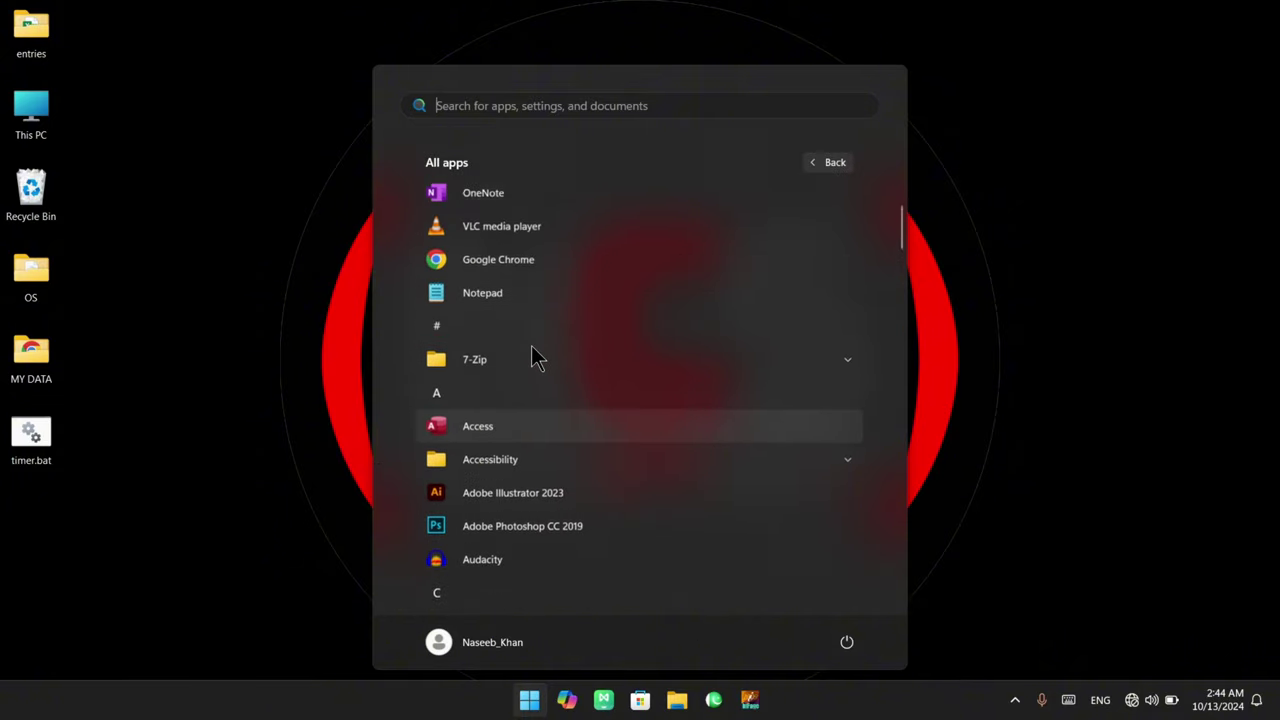
scroll(494, 386, down, 5)
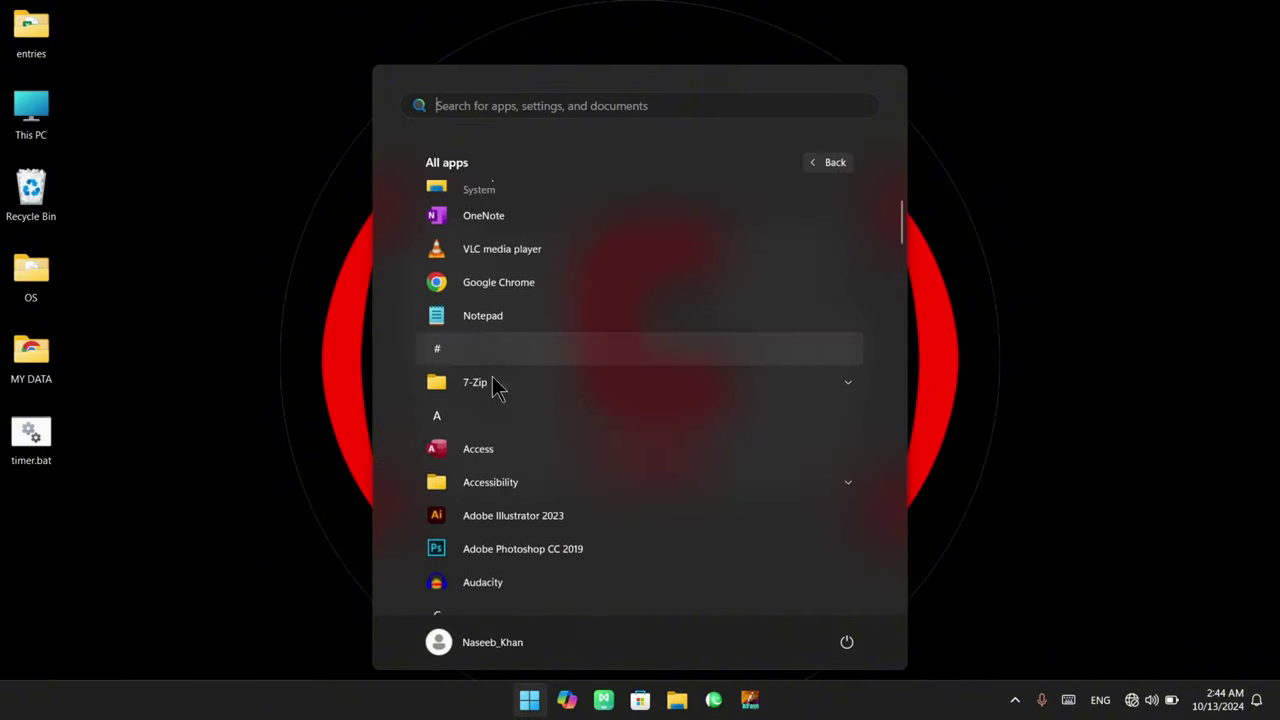
scroll(492, 382, down, 12)
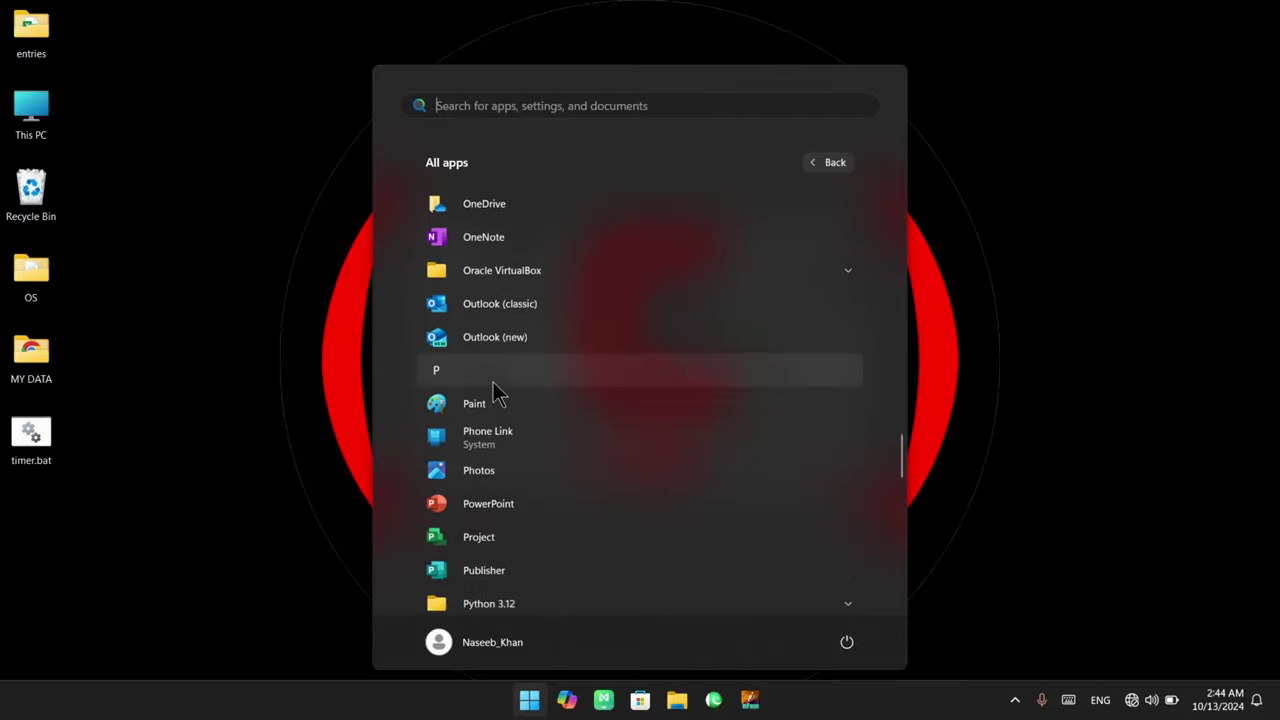
scroll(493, 382, down, 10)
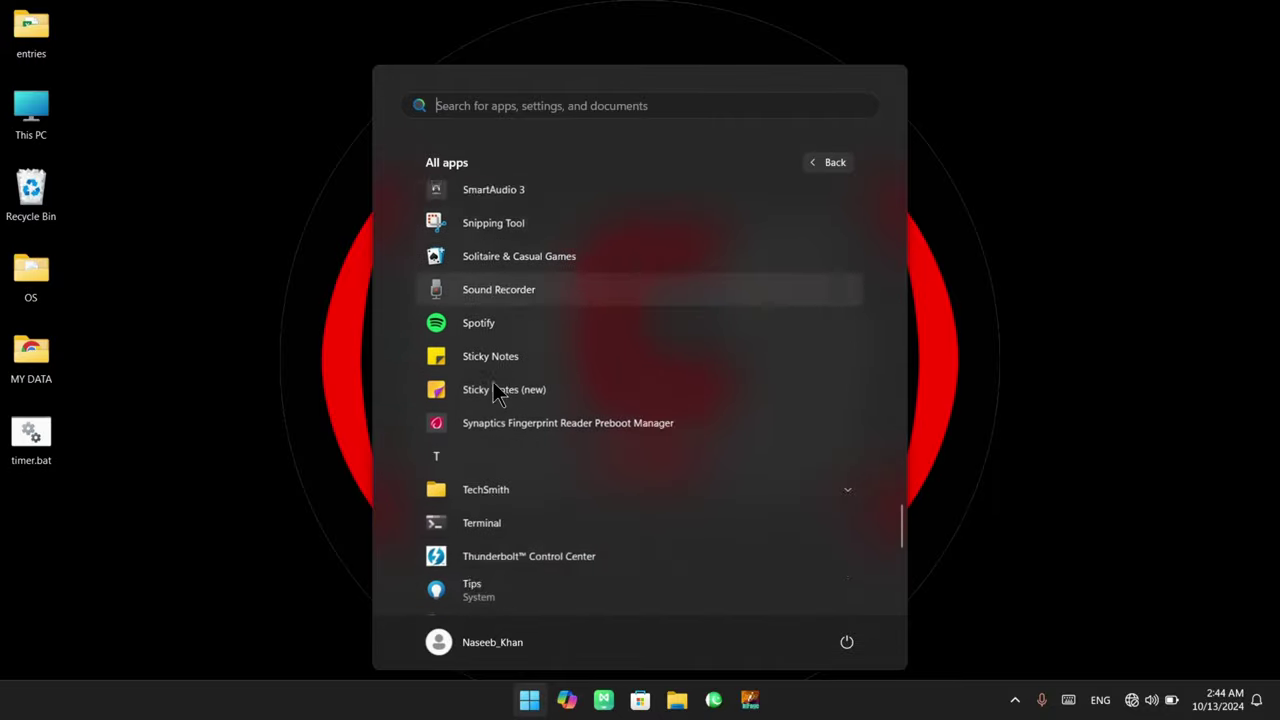
scroll(493, 382, down, 3)
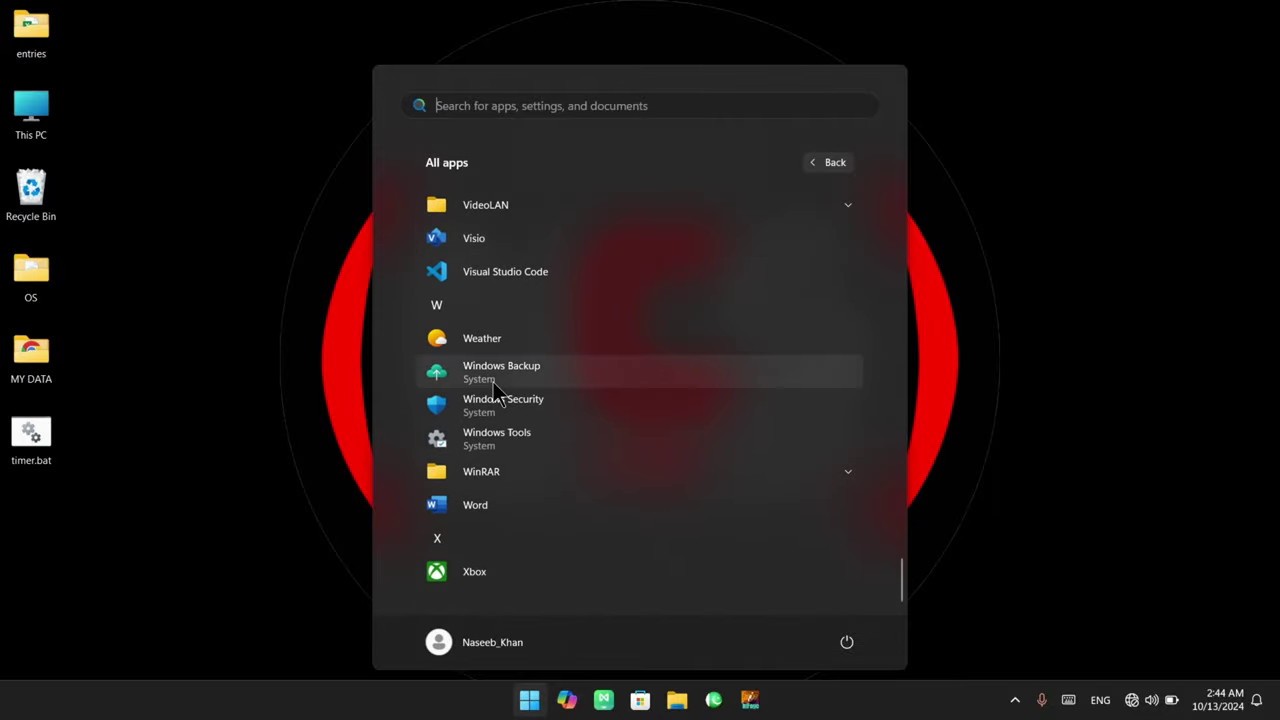
scroll(493, 382, up, 4)
scroll(493, 384, up, 5)
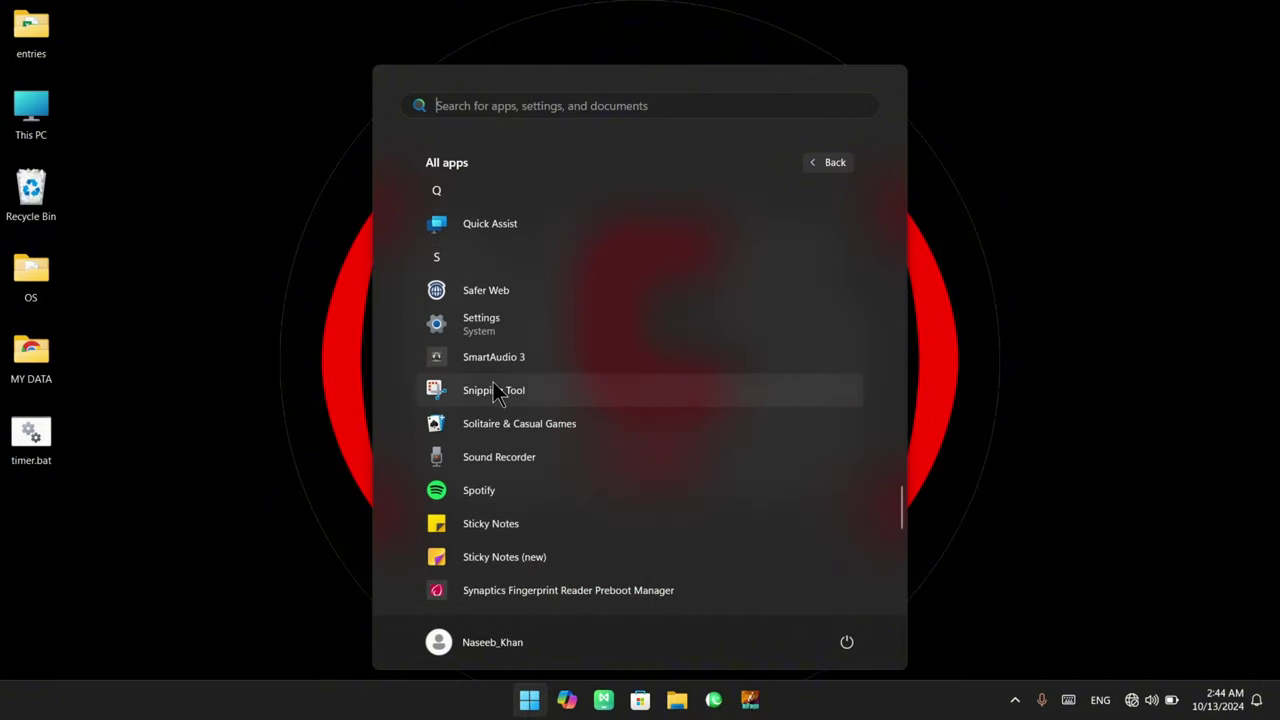
scroll(493, 382, up, 3)
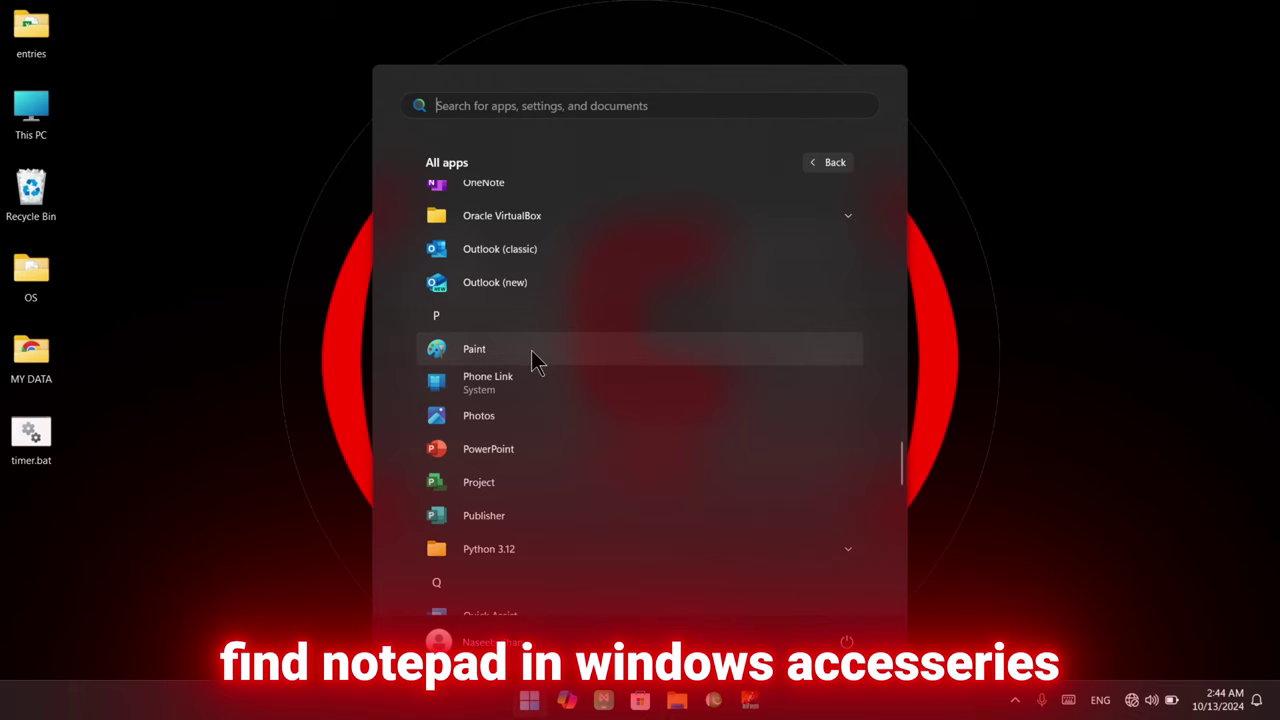
scroll(523, 490, down, 1)
scroll(523, 487, up, 5)
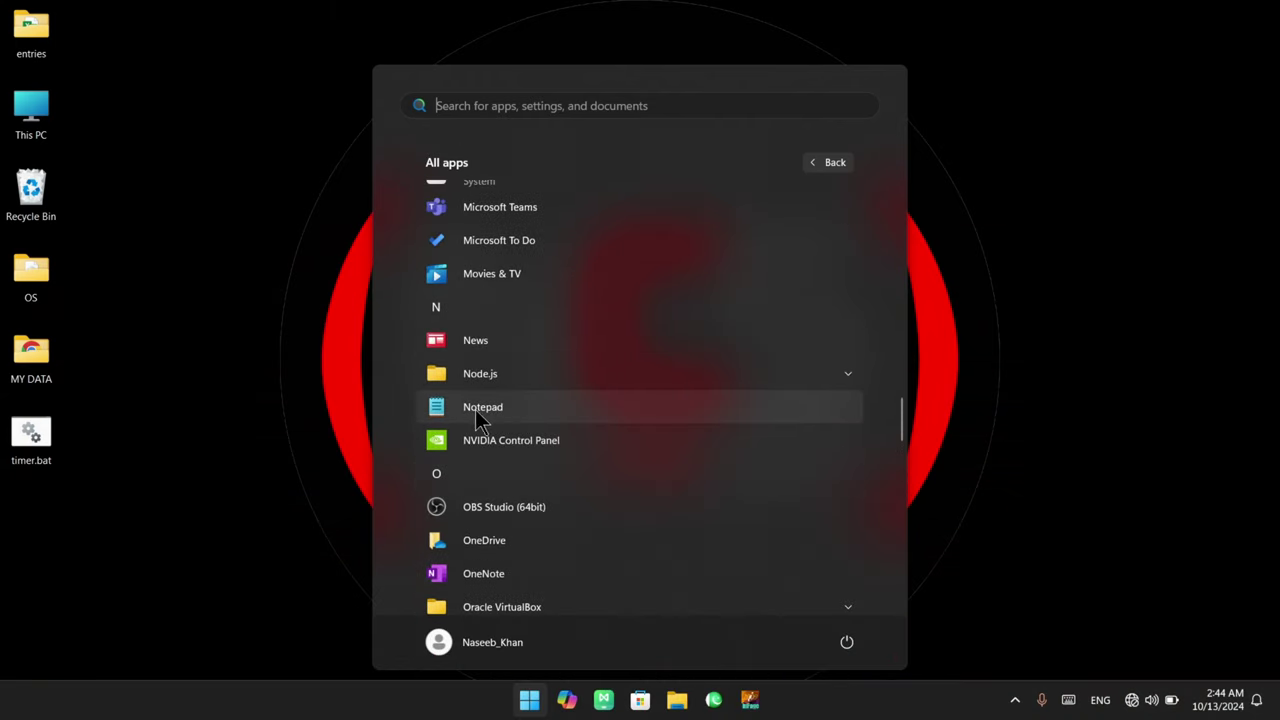
click(505, 408)
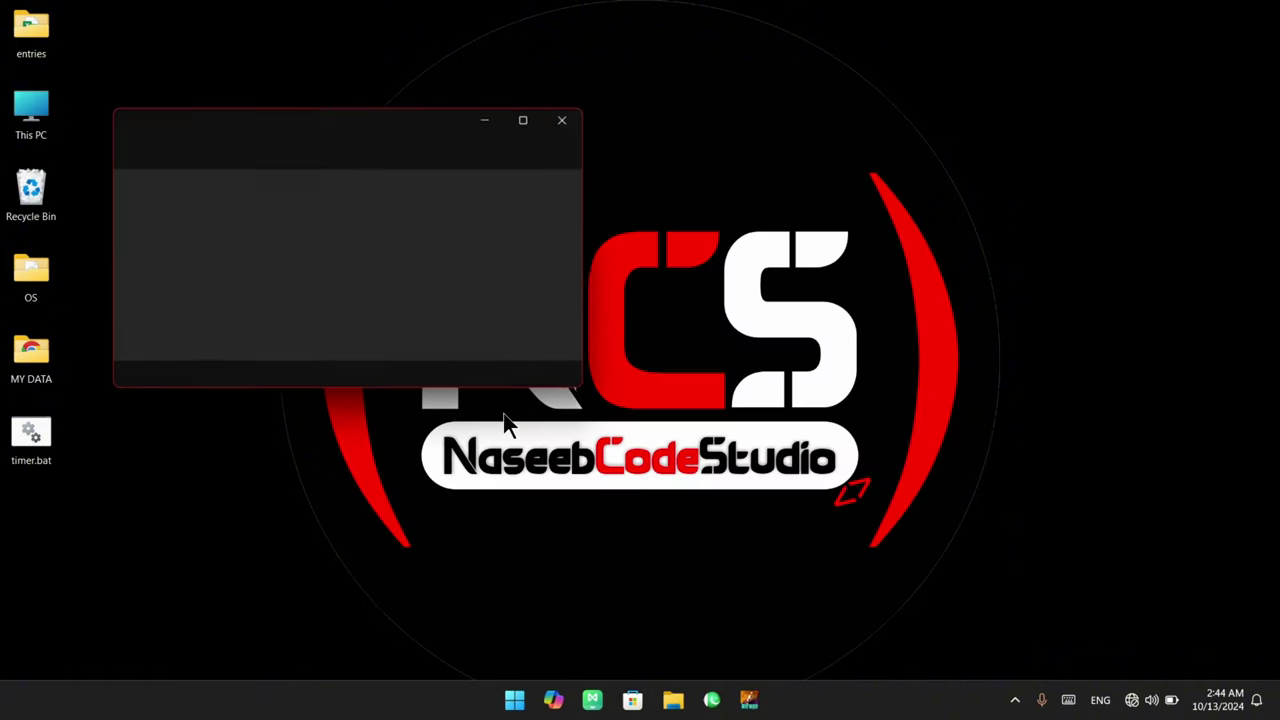
Close Notepad, then run 'notepad' from the Run box in place of WINWORD
click(566, 128)
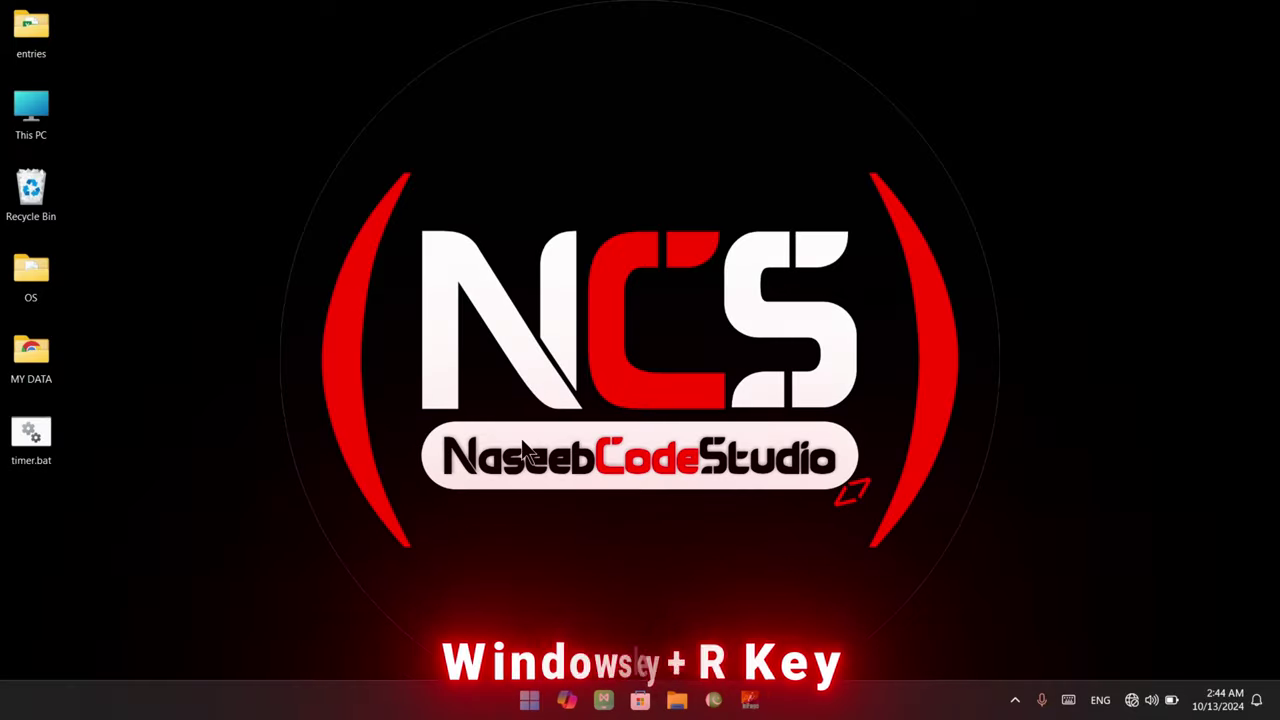
key(super+r)
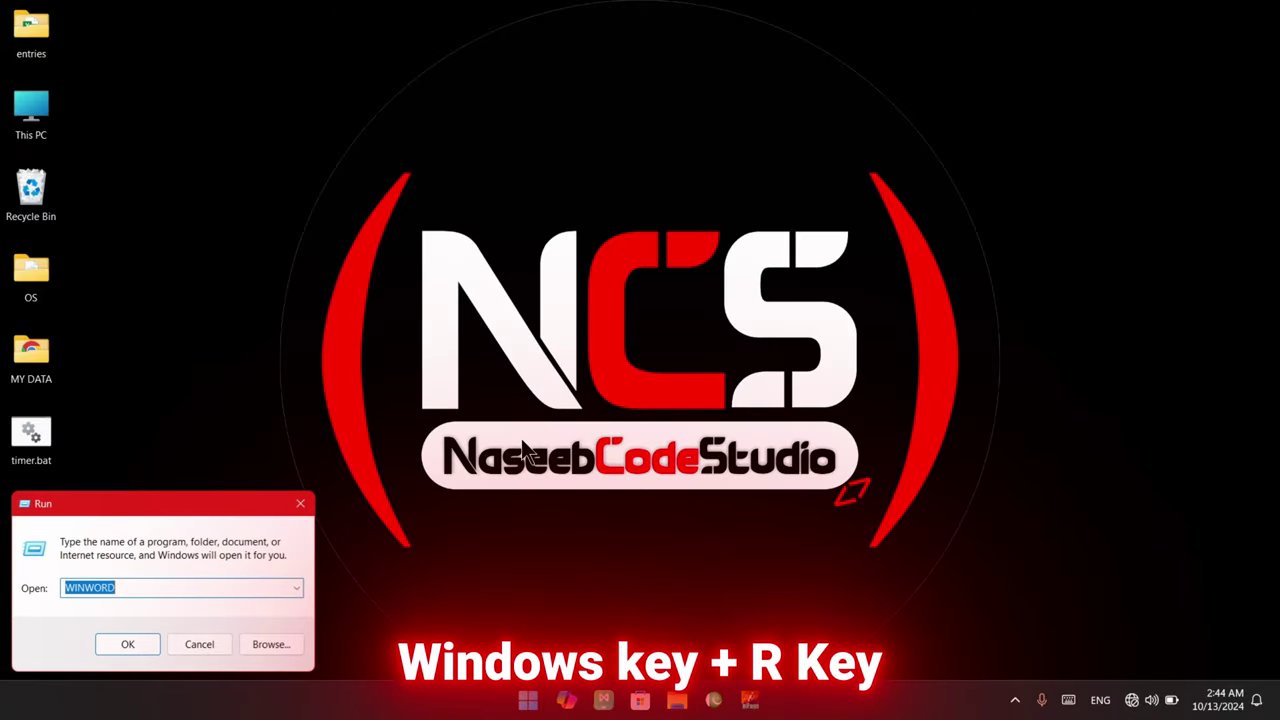
drag(231, 503, 463, 342)
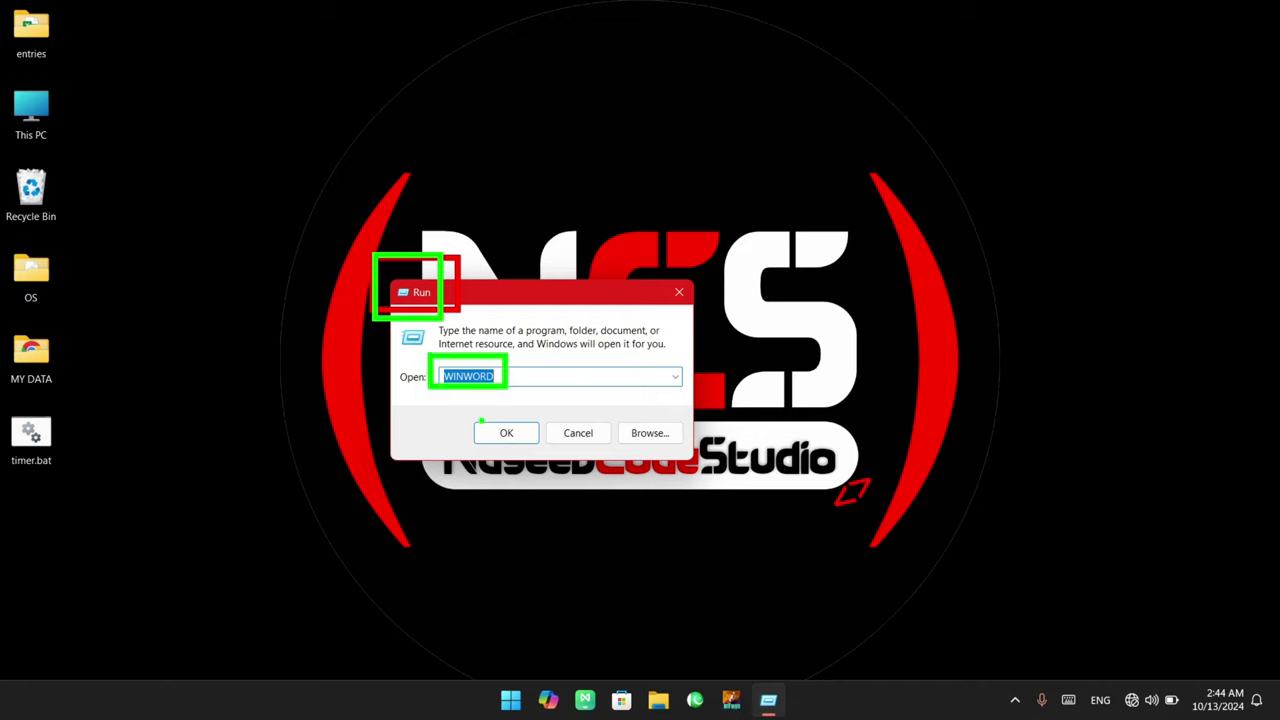
double_click(477, 378)
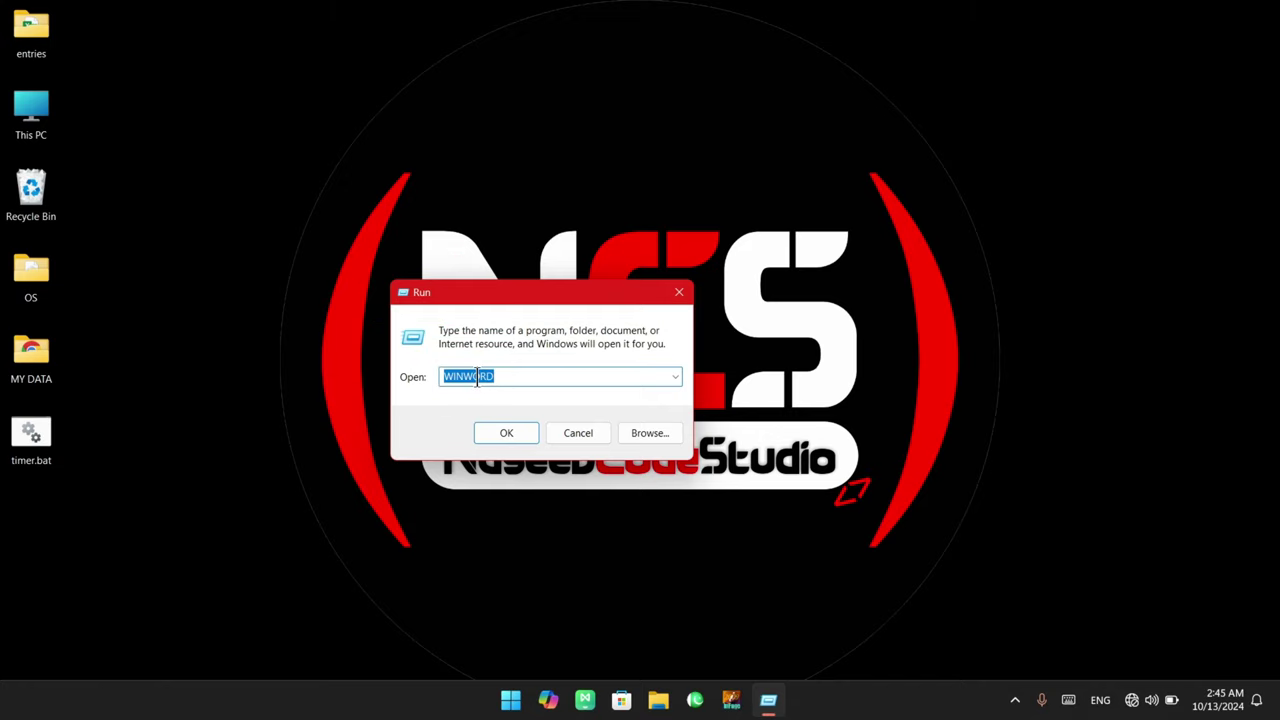
text(notepad)
key(Return)
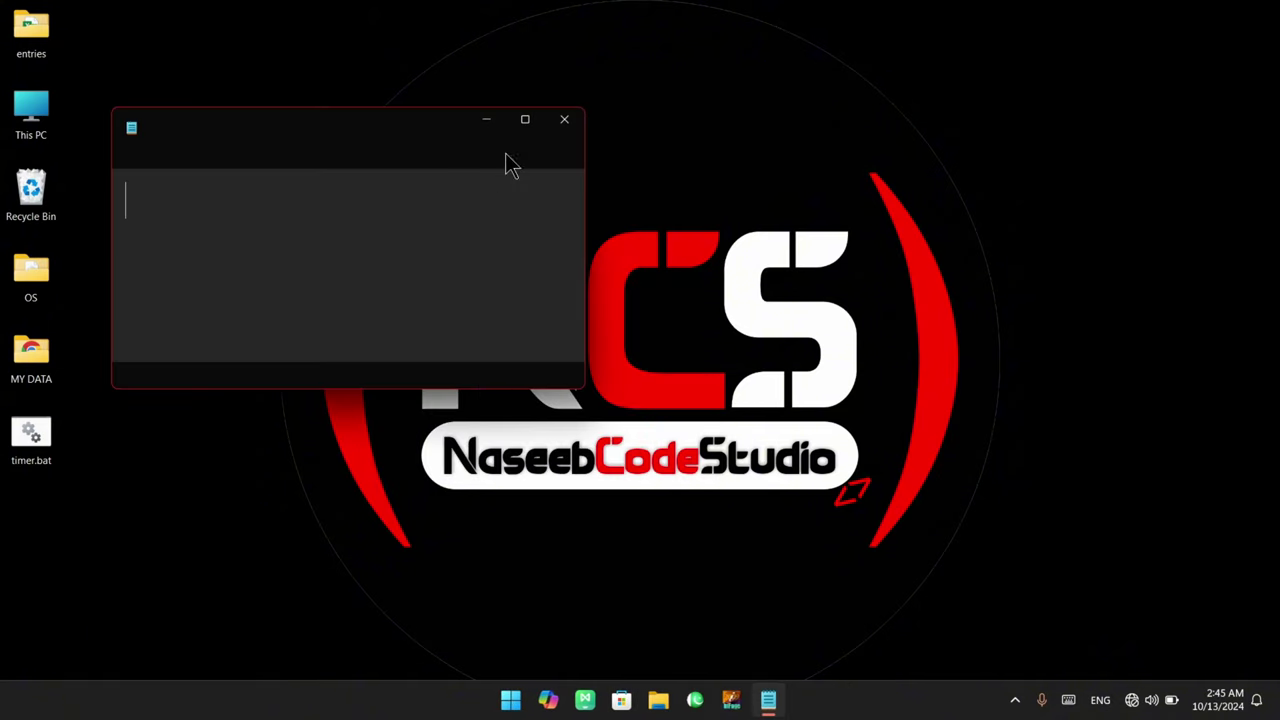
Maximize and restore Notepad, then enlarge the window and nudge it slightly up-left
mouse_move(530, 137)
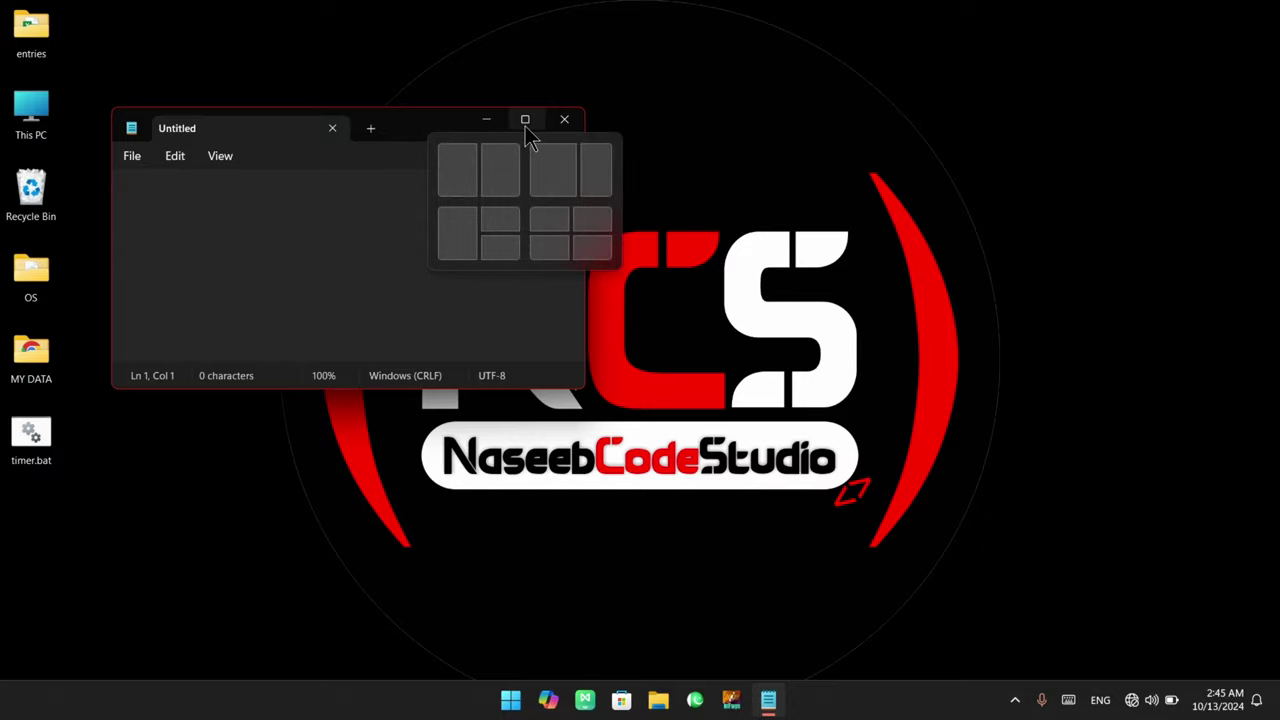
click(525, 126)
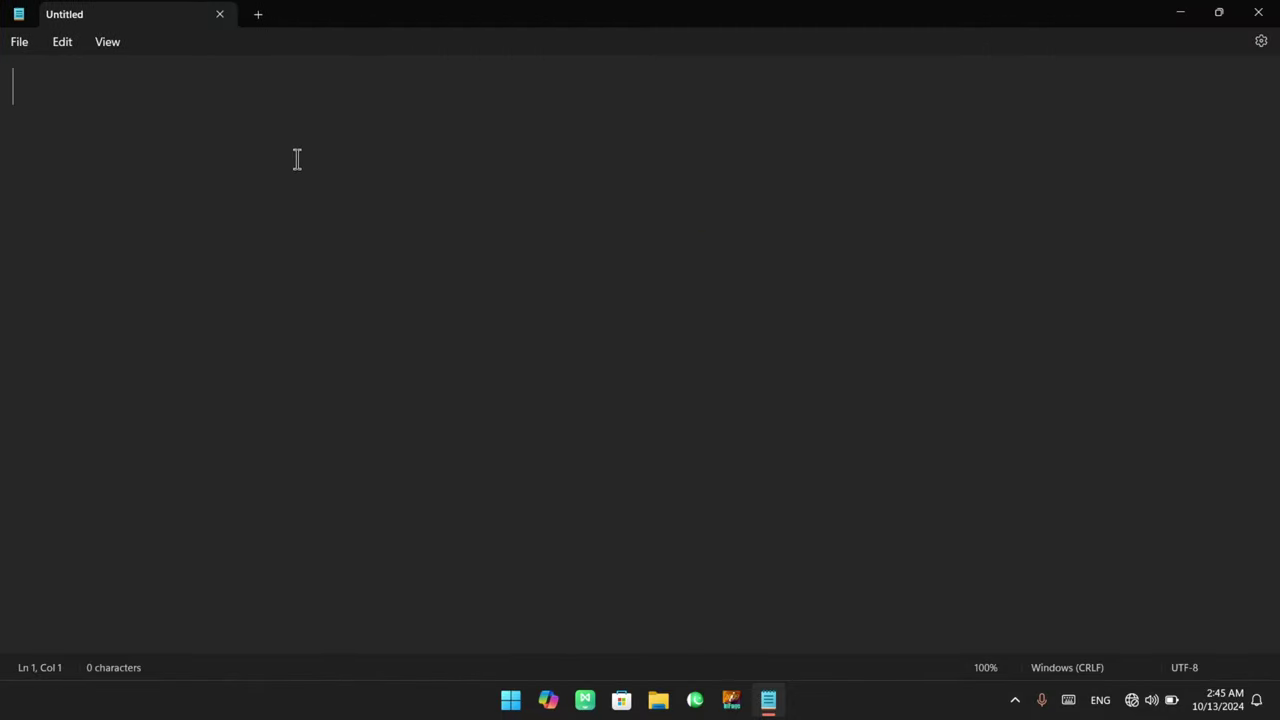
double_click(620, 25)
drag(774, 394, 982, 603)
drag(657, 133, 641, 117)
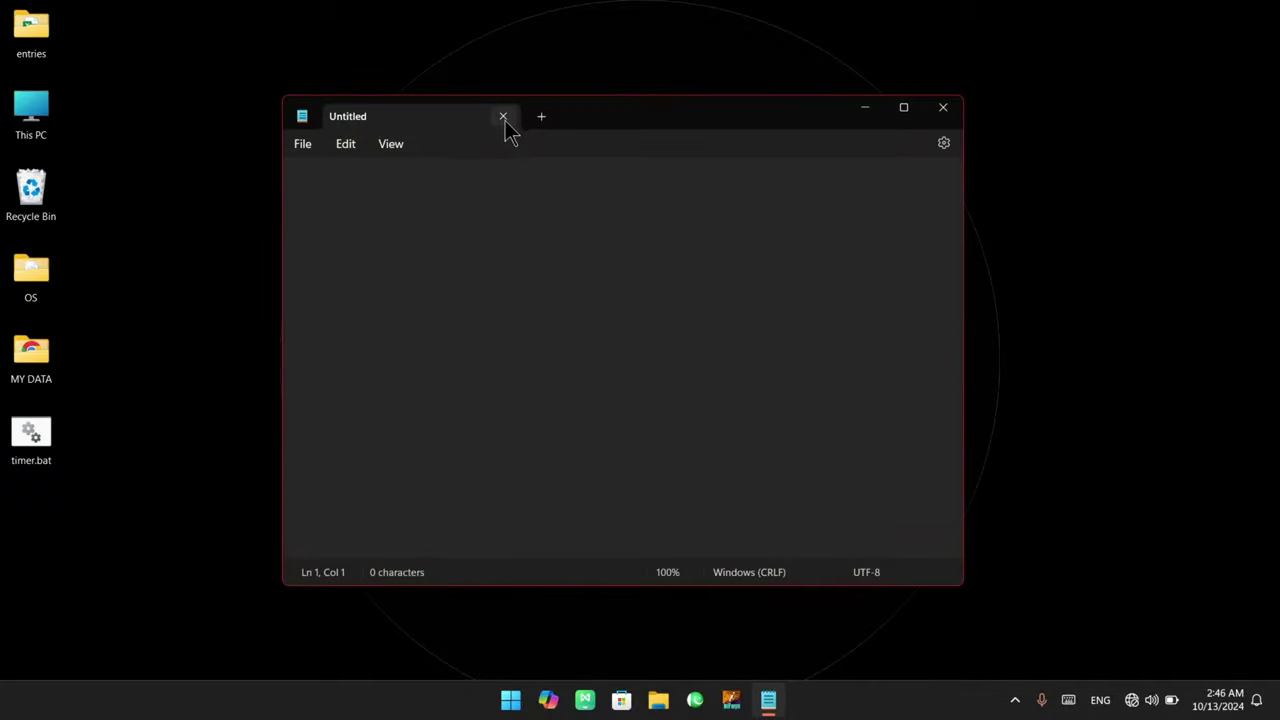
click(541, 118)
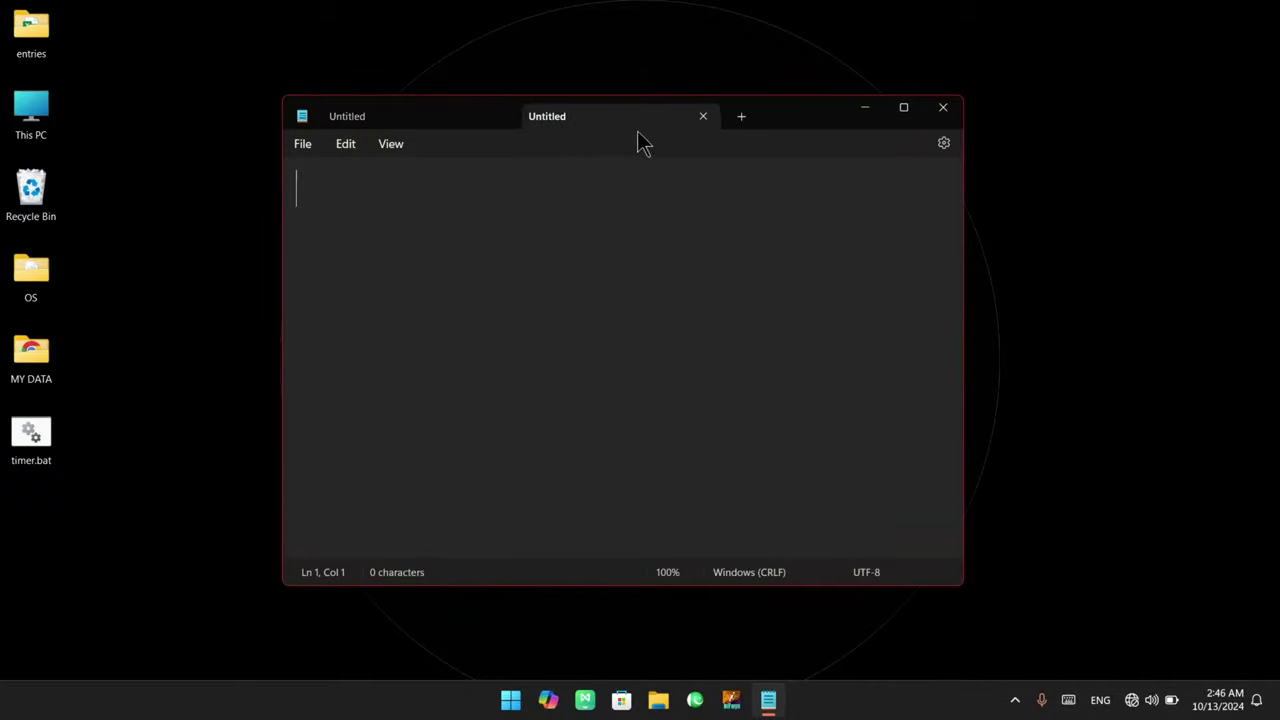
click(497, 120)
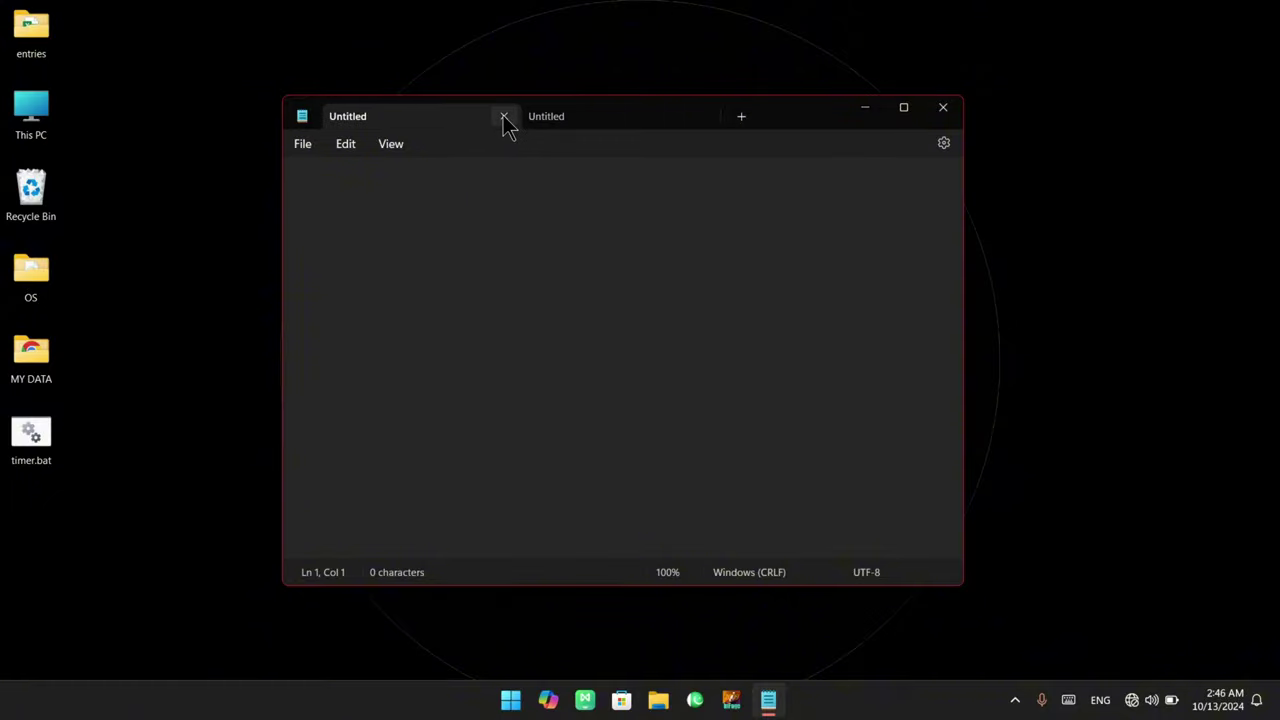
click(503, 117)
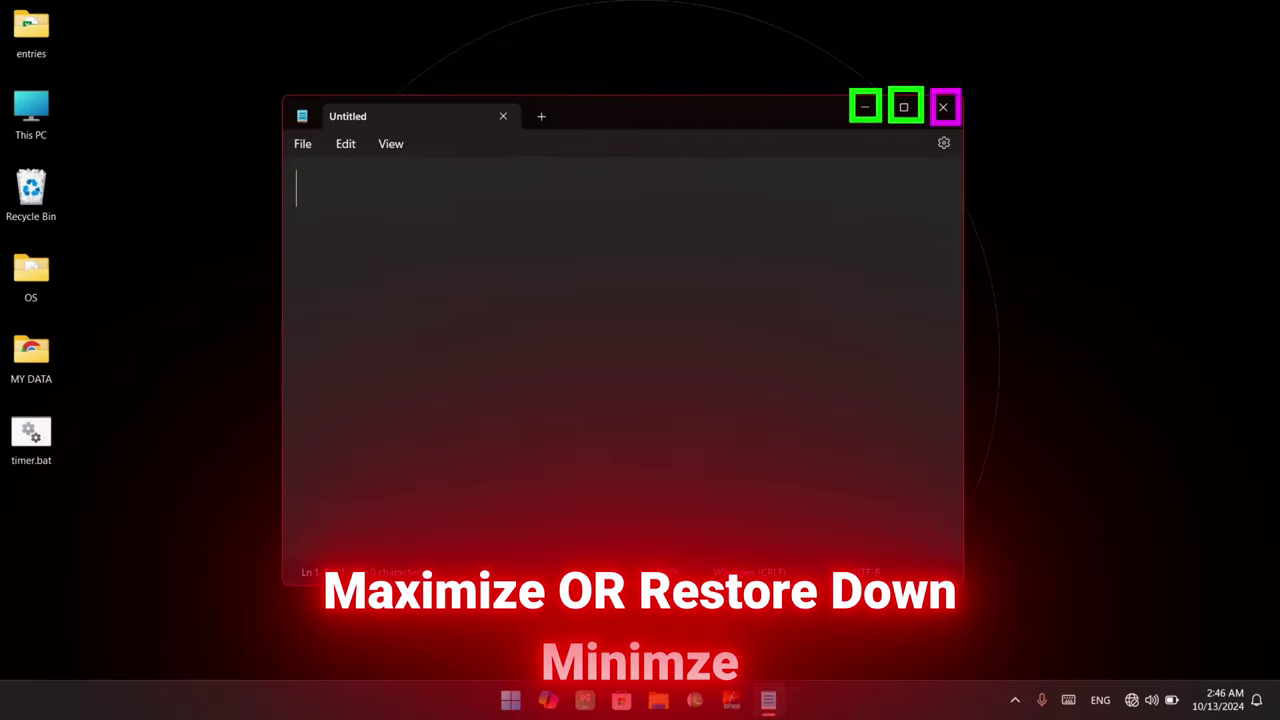
click(903, 112)
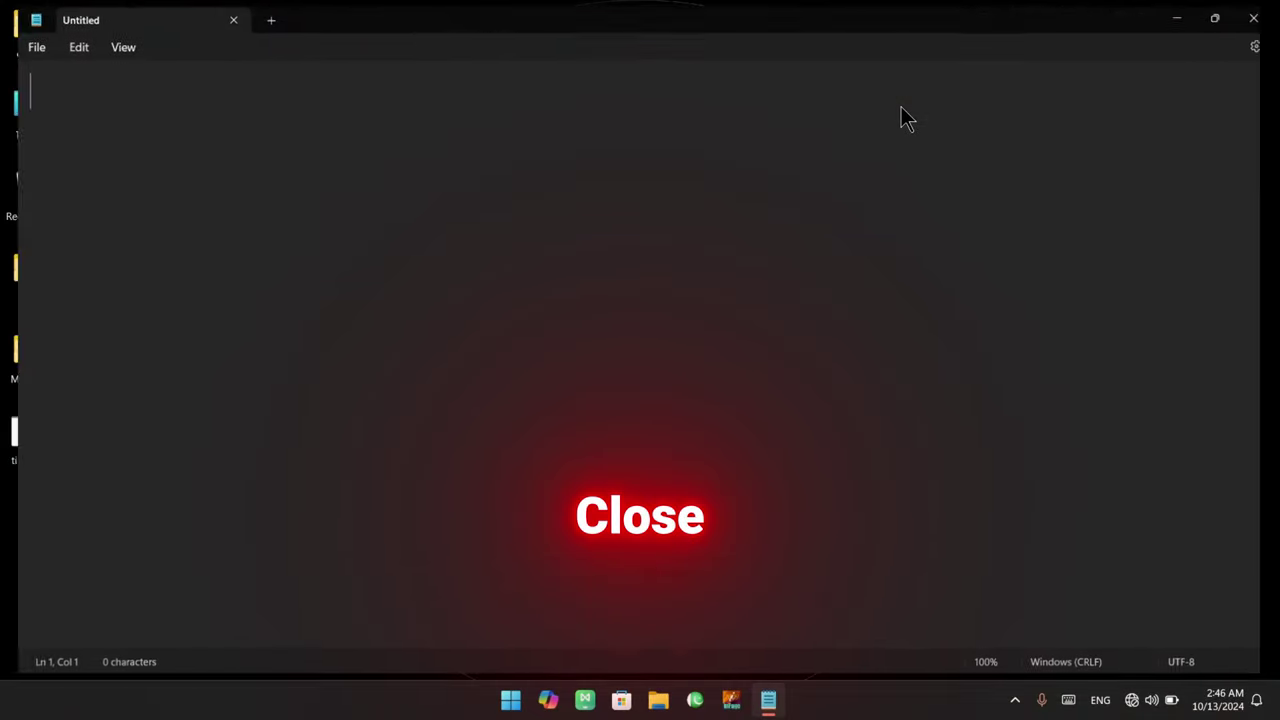
click(1218, 14)
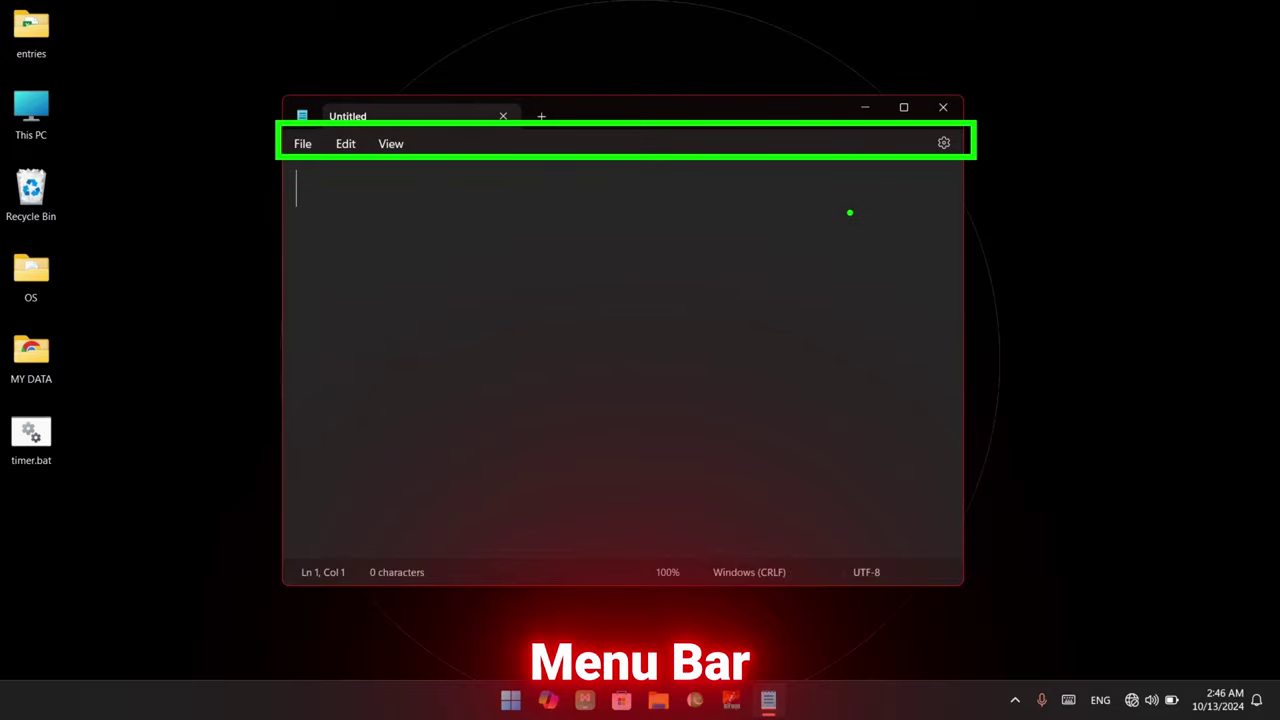
click(303, 145)
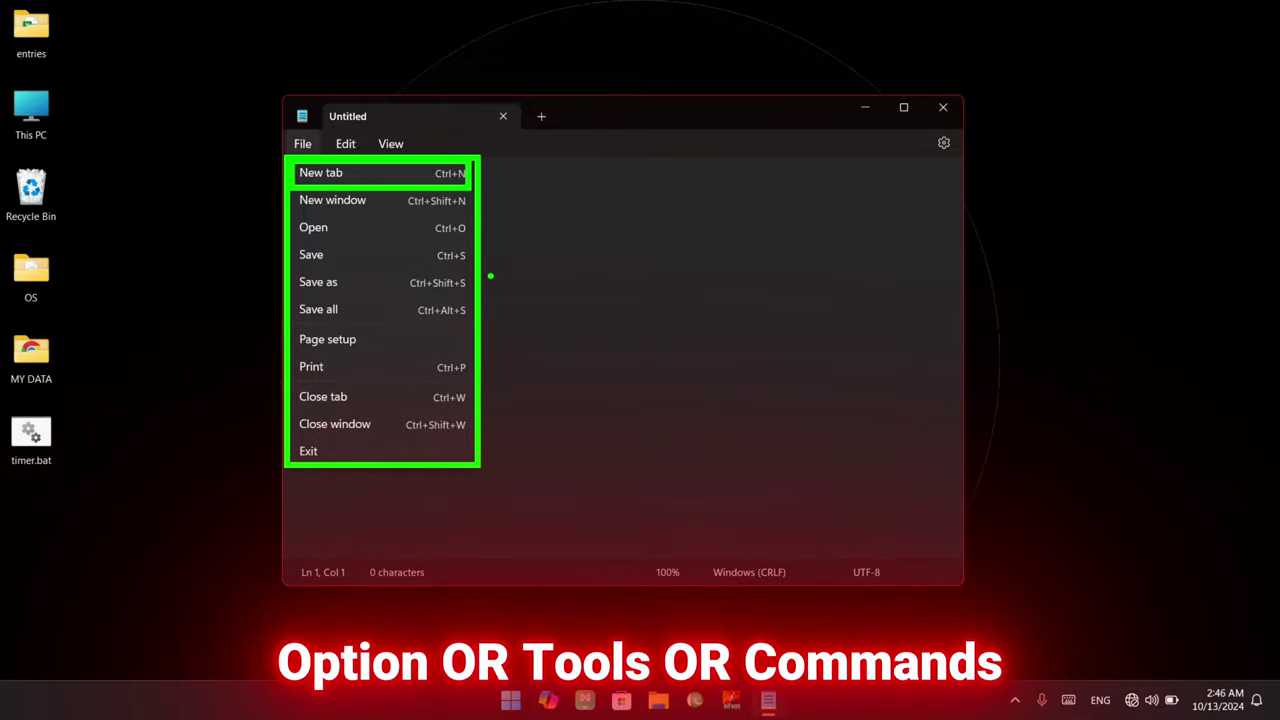
click(483, 234)
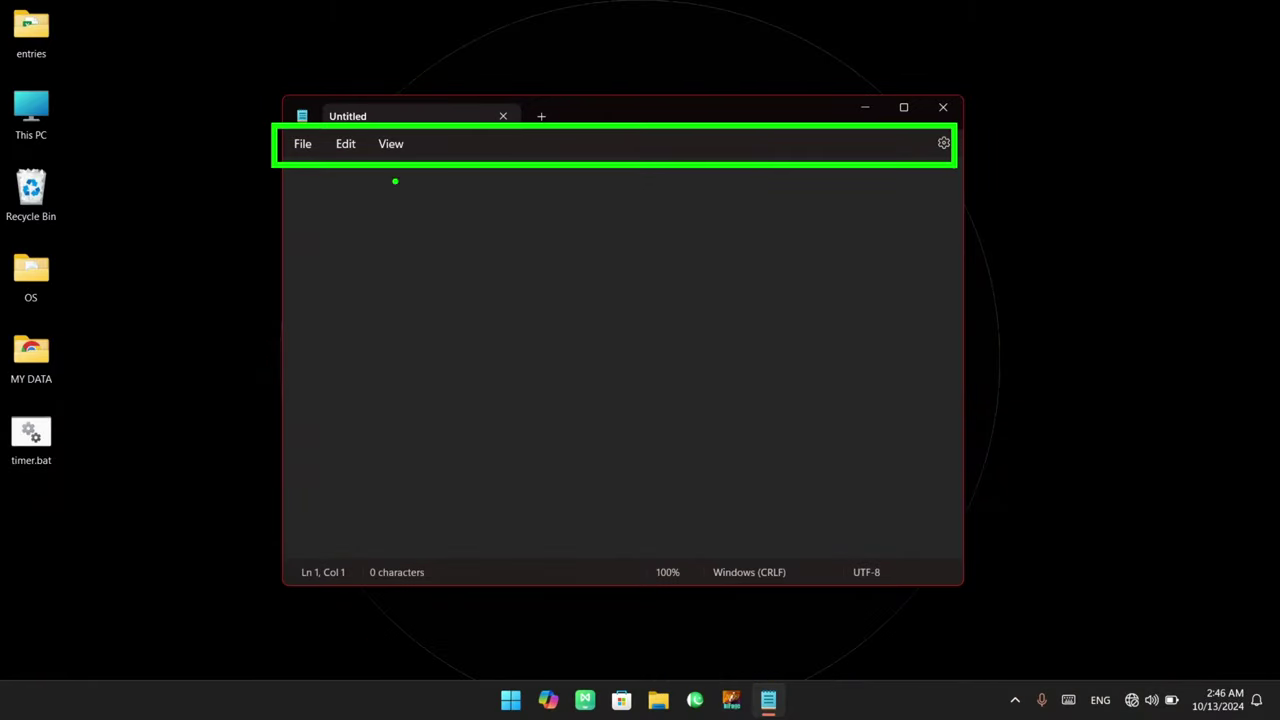
click(302, 148)
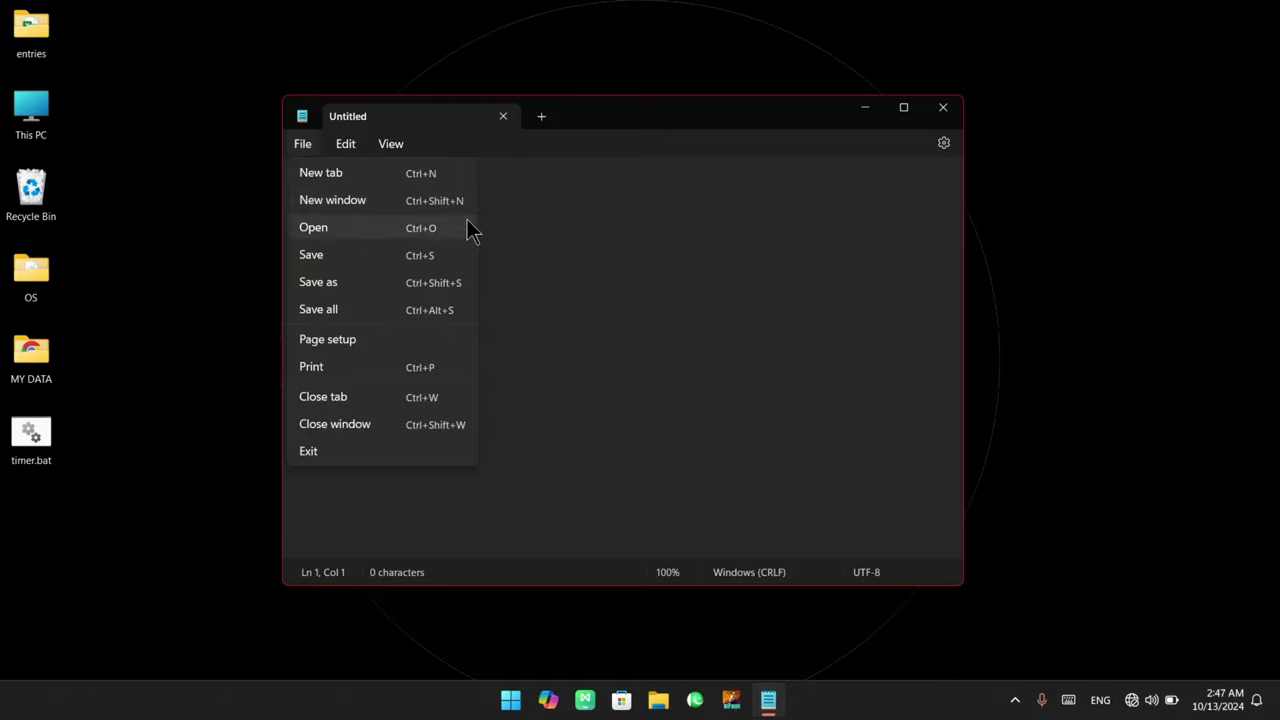
click(329, 208)
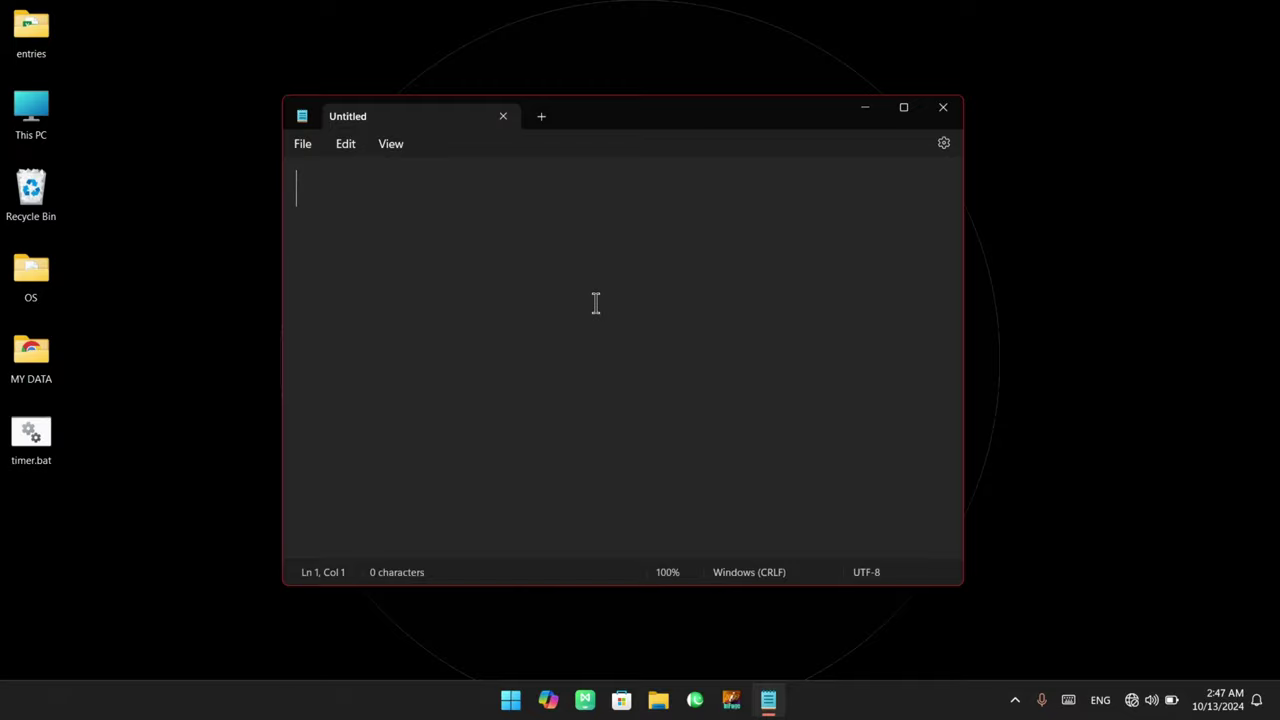
Type a line of 50 'n' characters, then a second line of single spaced 'n's
text(nnnnnnnnnnnnnnnnnn)
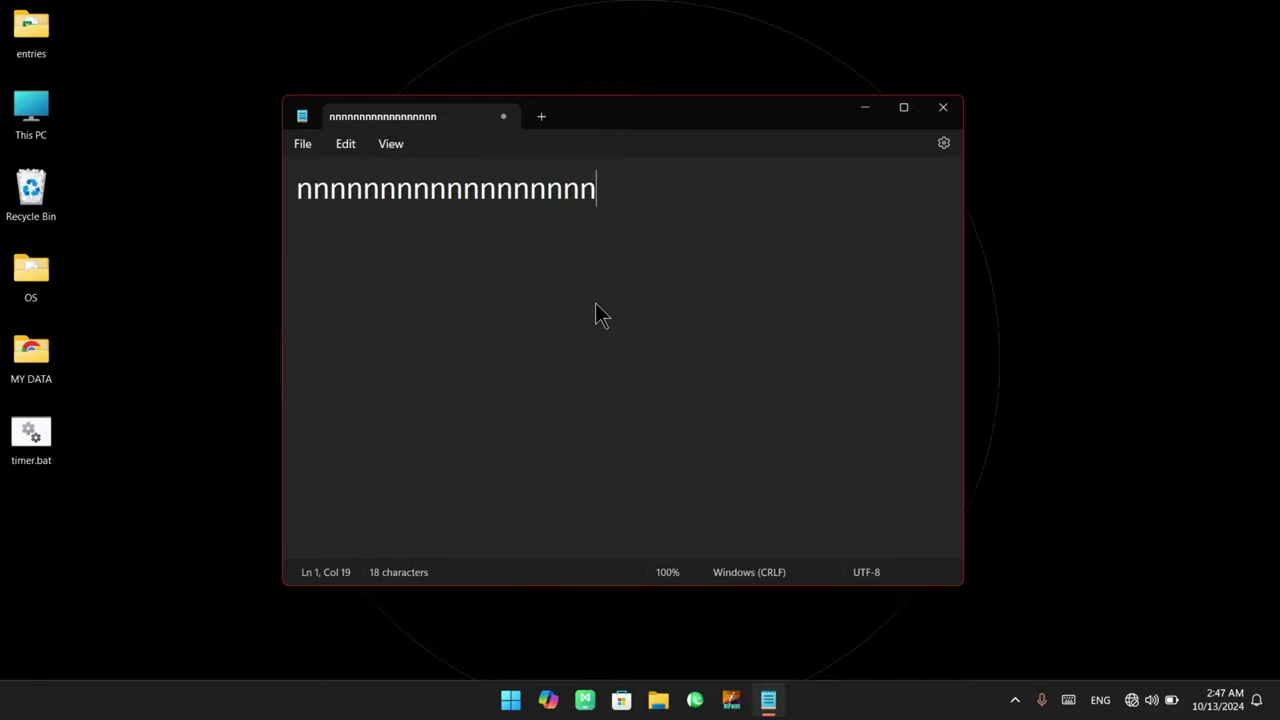
text(nnnnnnnnnnnnnnnnnnnnnnnnnn)
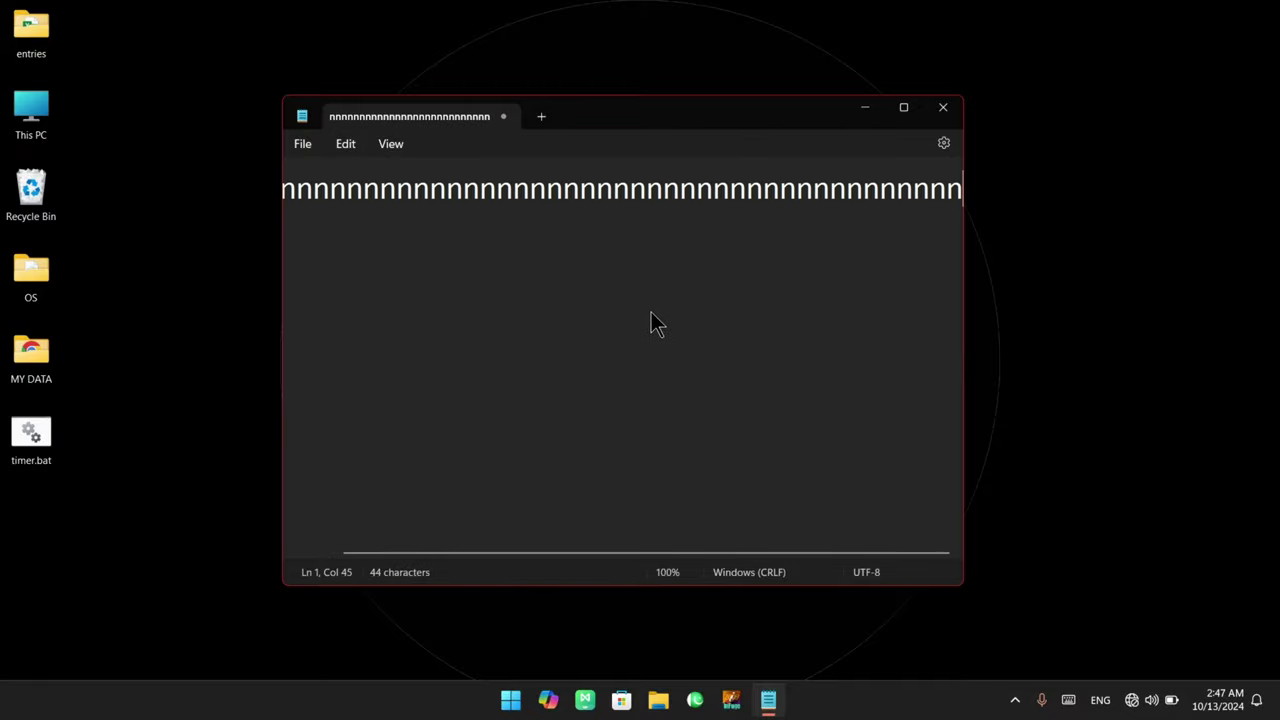
text(nnnnnn)
key(Return)
text(n)
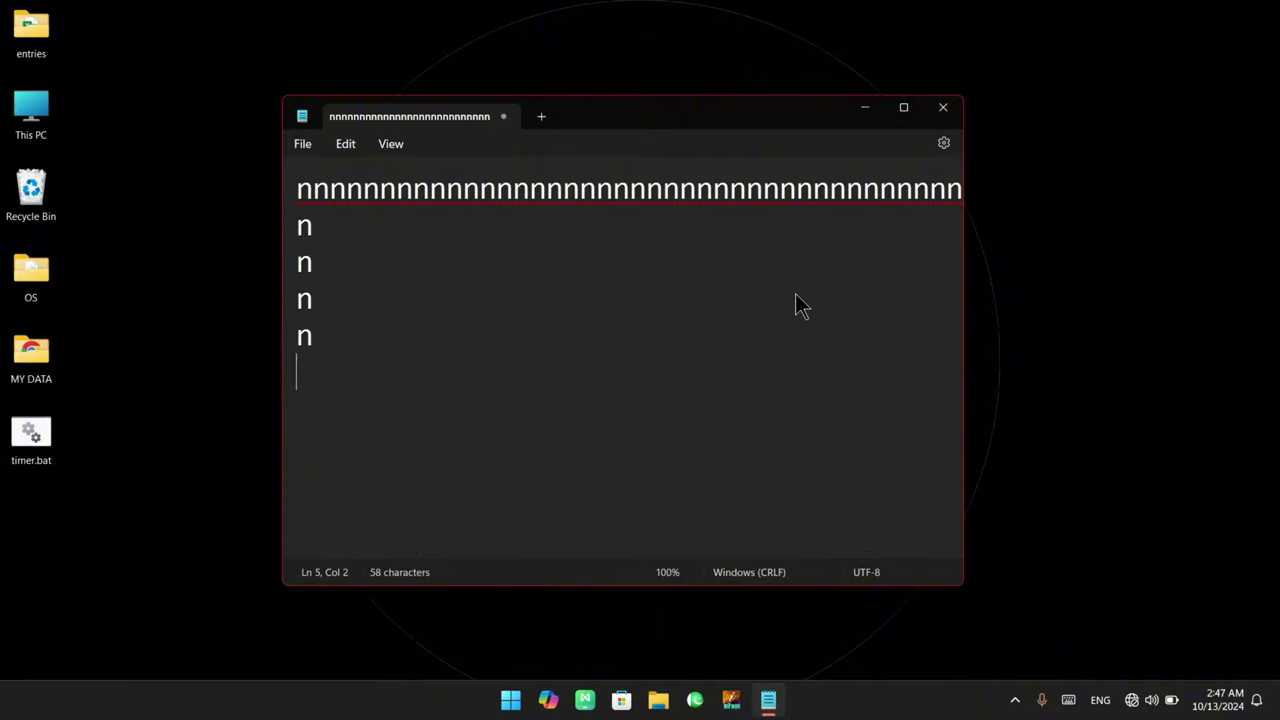
text( n n n n n n n n  n  n)
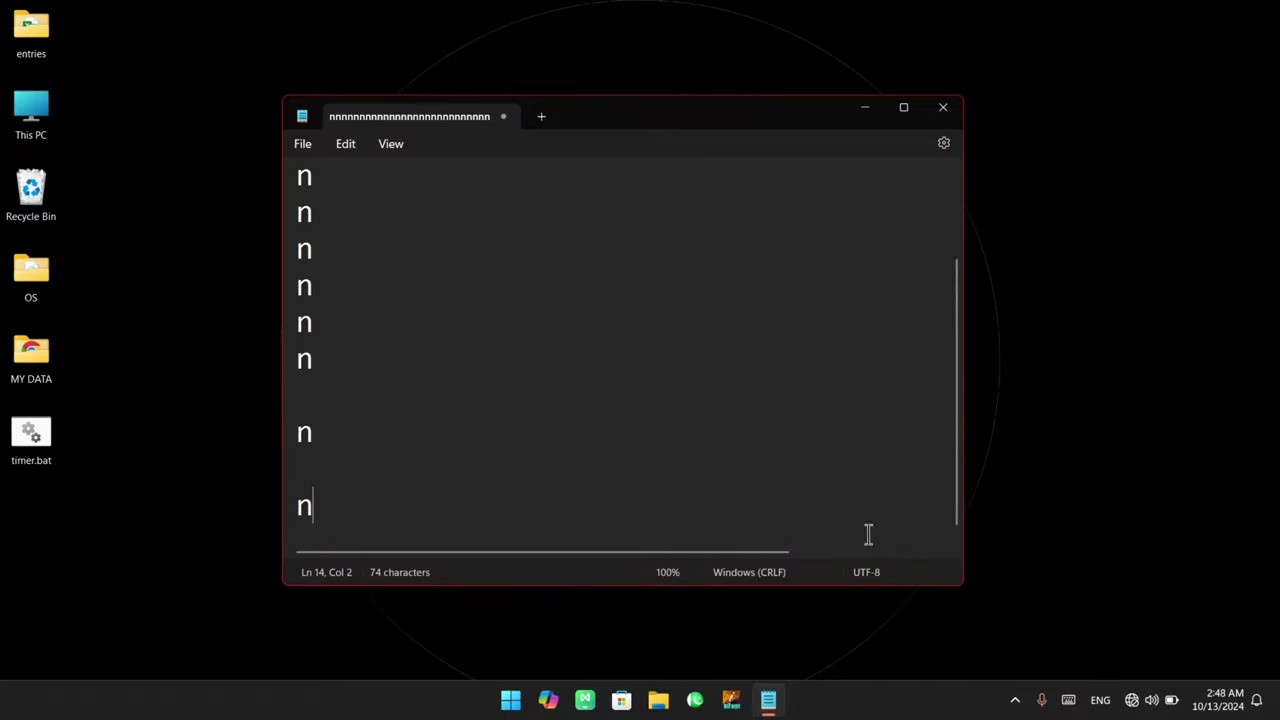
mouse_move(957, 455)
mouse_down()
mouse_move(958, 343)
mouse_move(953, 486)
mouse_up()
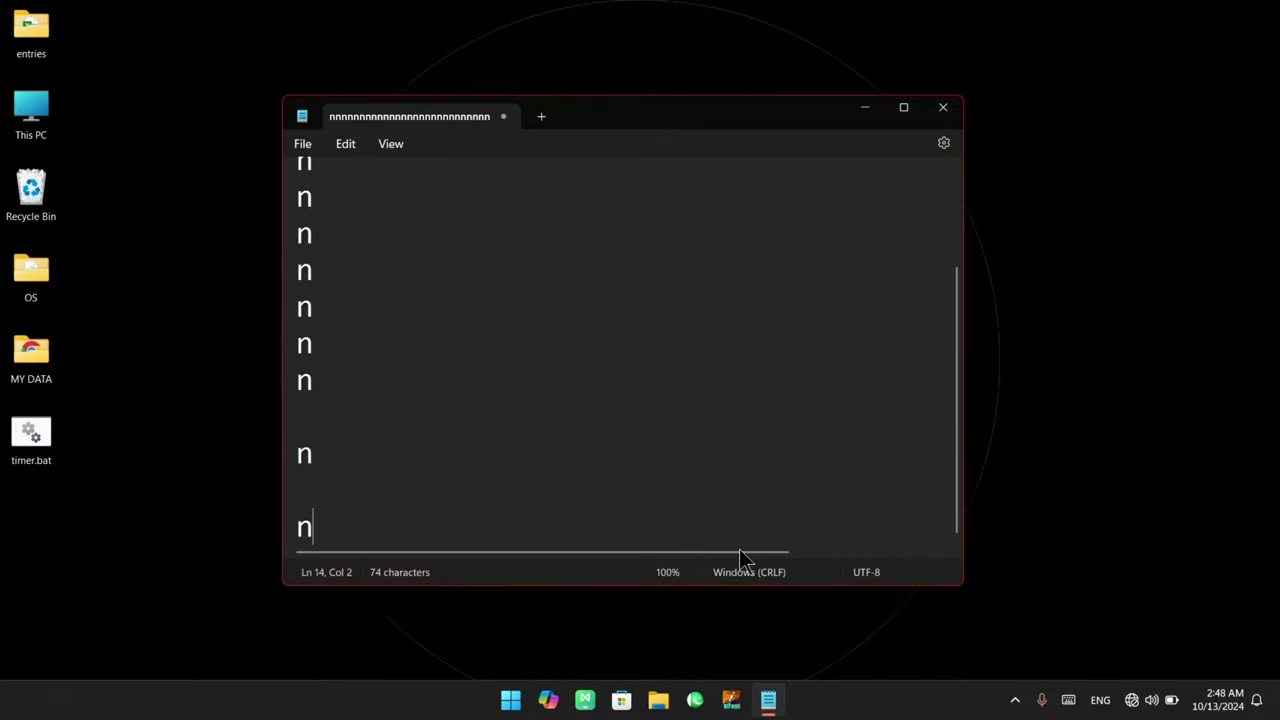
drag(759, 551, 628, 560)
scroll(475, 396, up, 2)
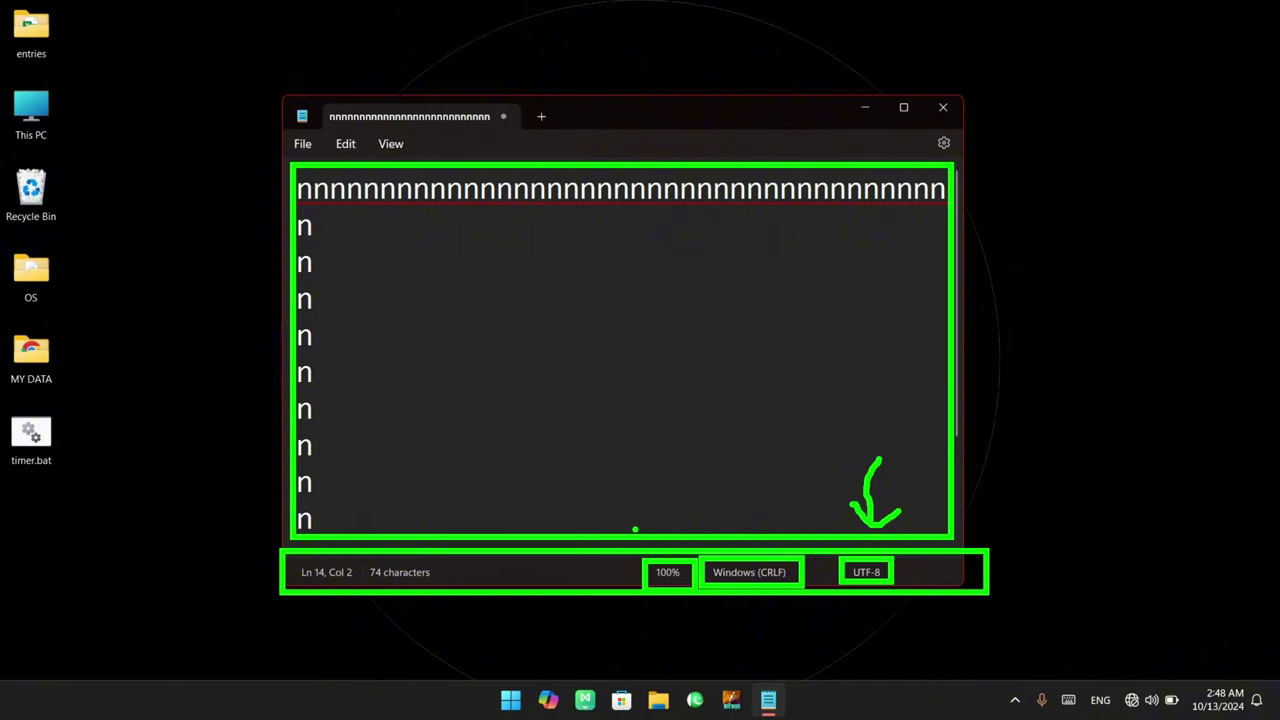
click(463, 256)
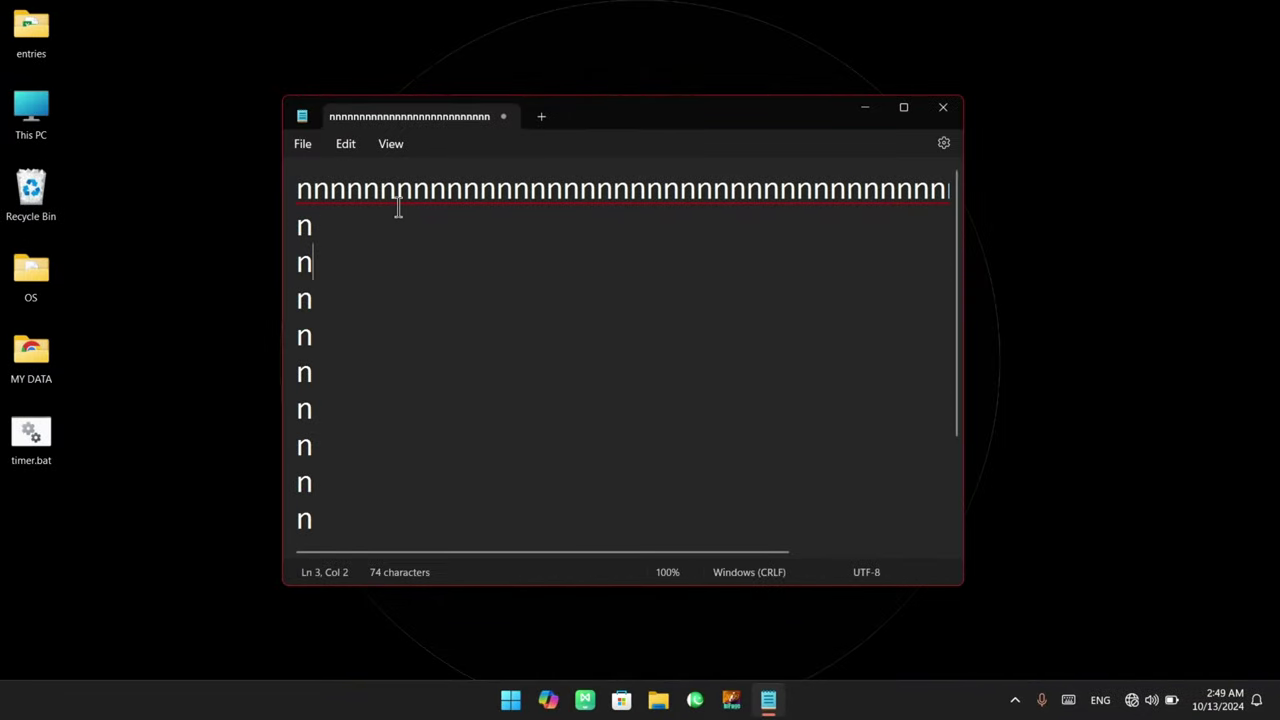
scroll(423, 208, down, 1)
scroll(423, 208, up, 1)
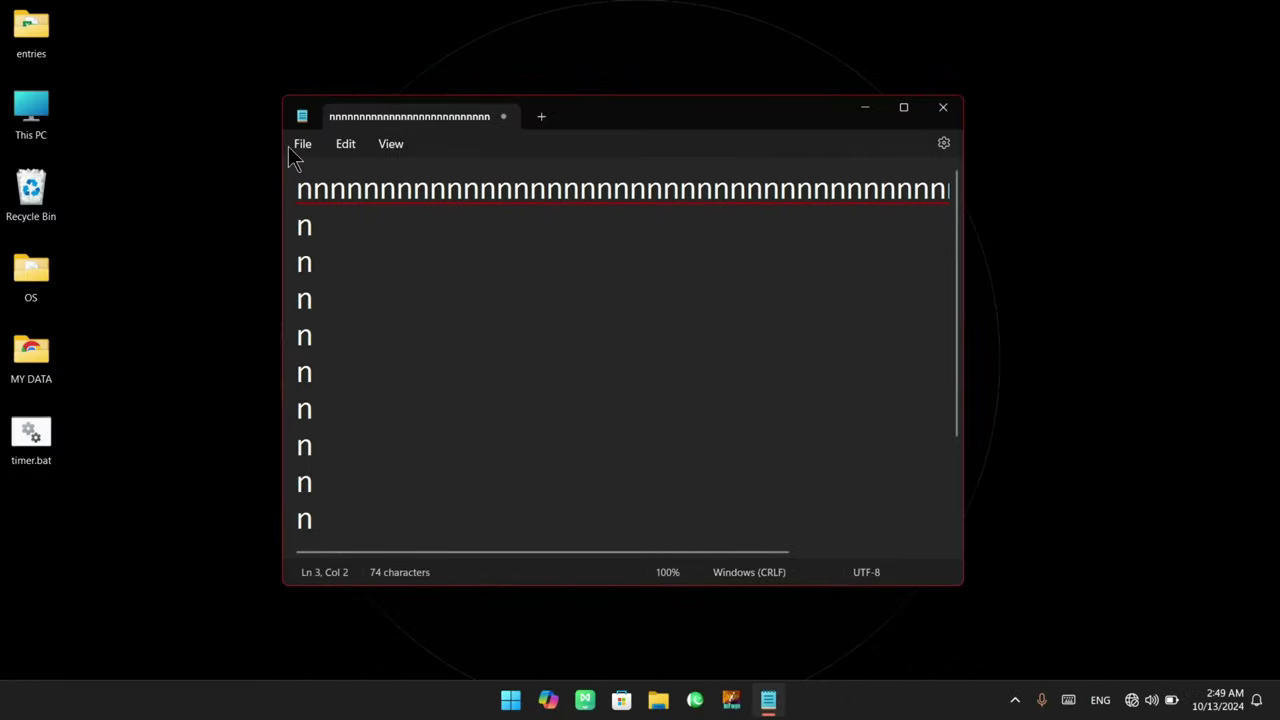
Save the document to the Desktop as 123.txt, then close the saved document
click(302, 144)
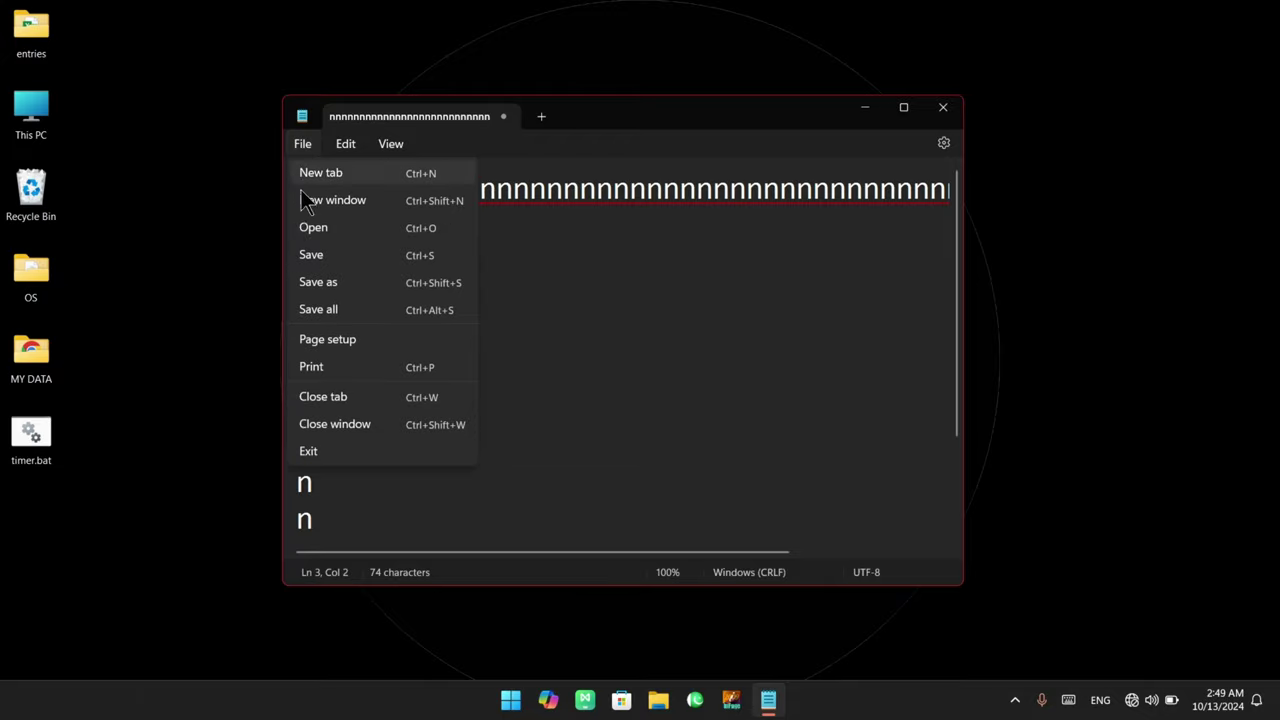
click(362, 280)
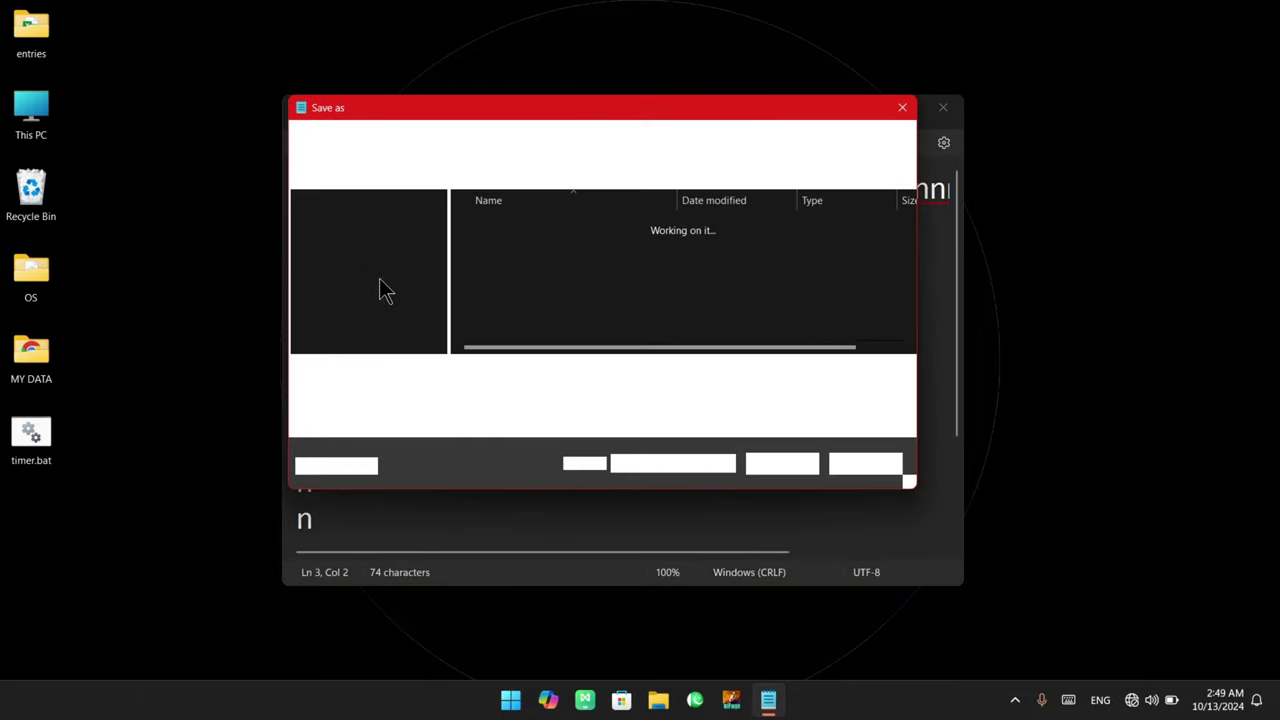
click(368, 316)
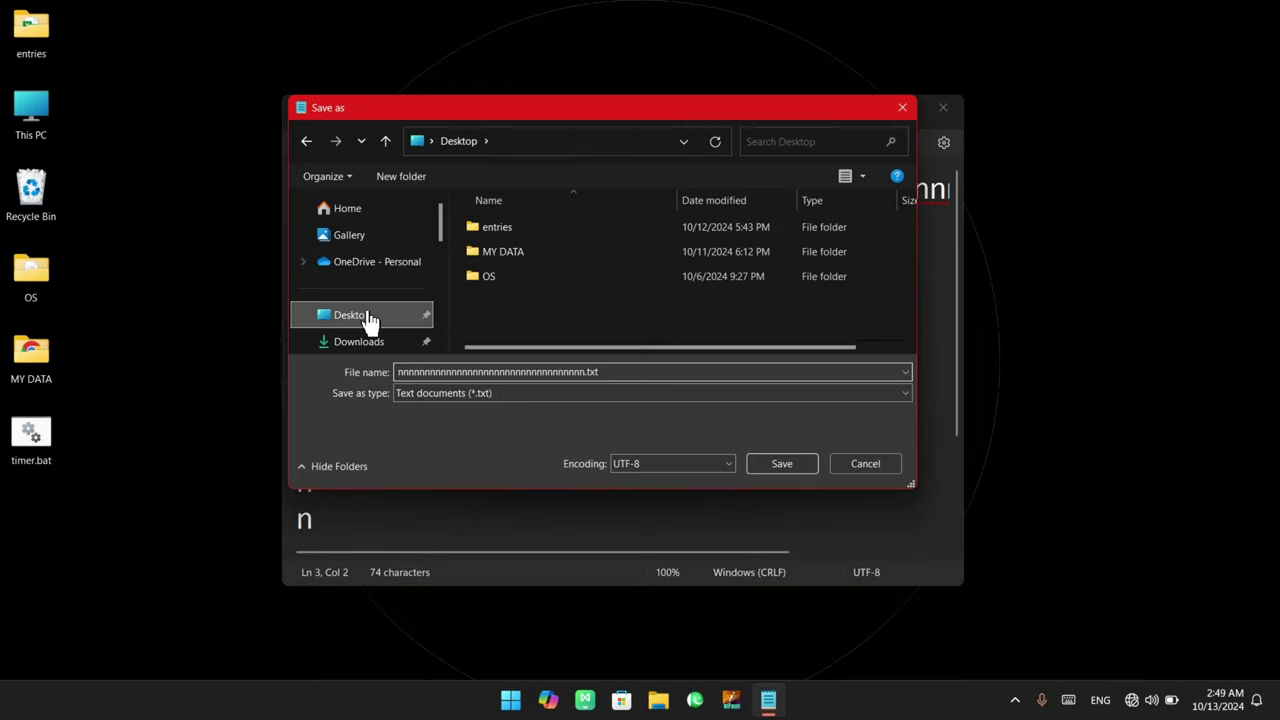
double_click(628, 370)
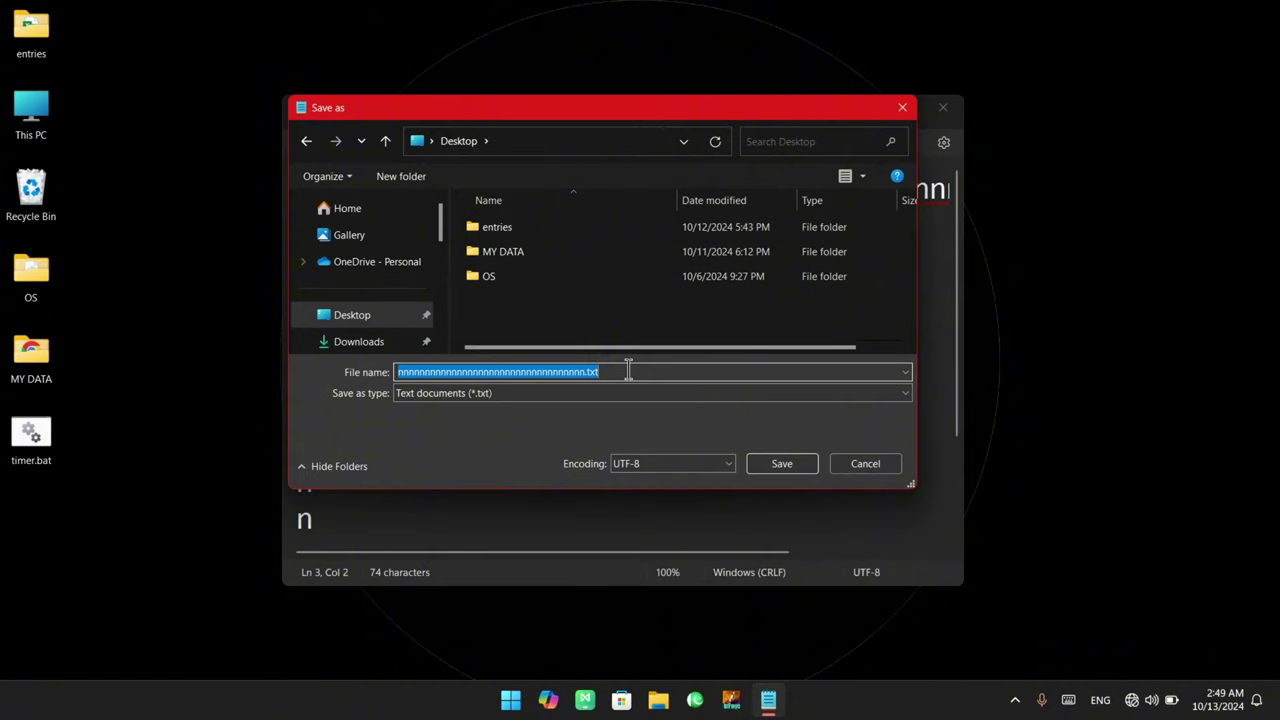
text(123)
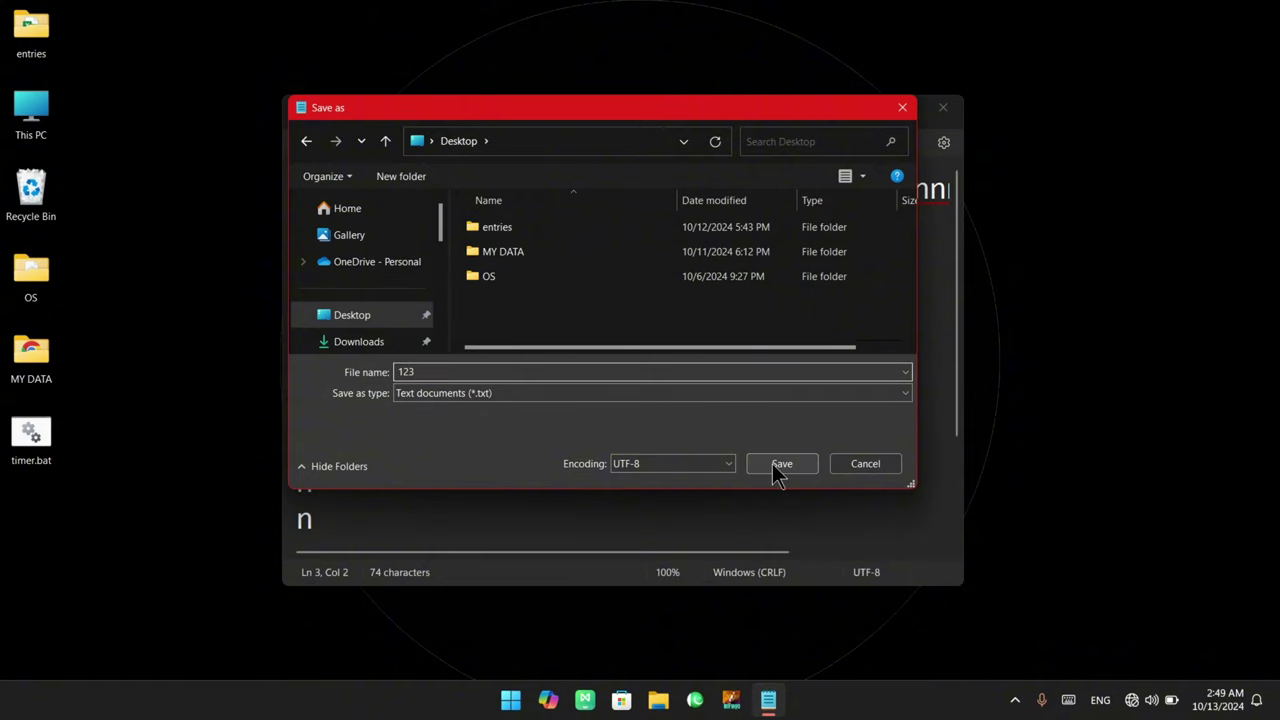
click(778, 466)
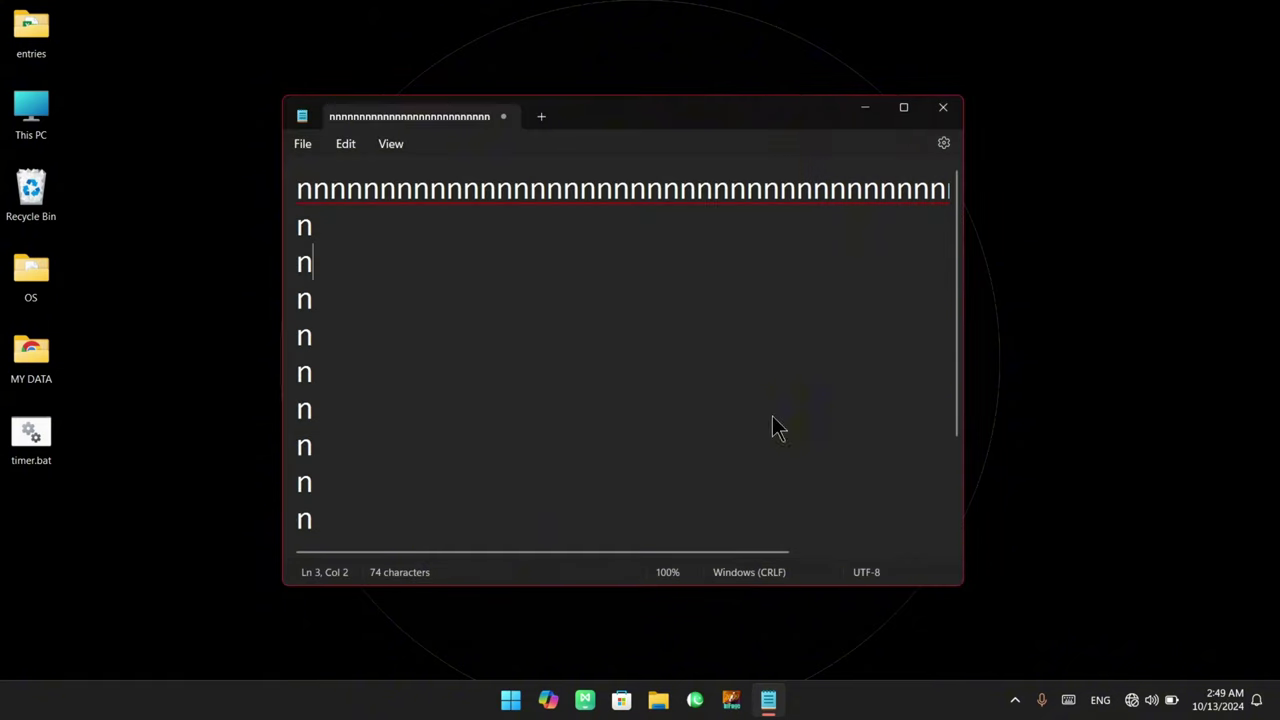
click(944, 108)
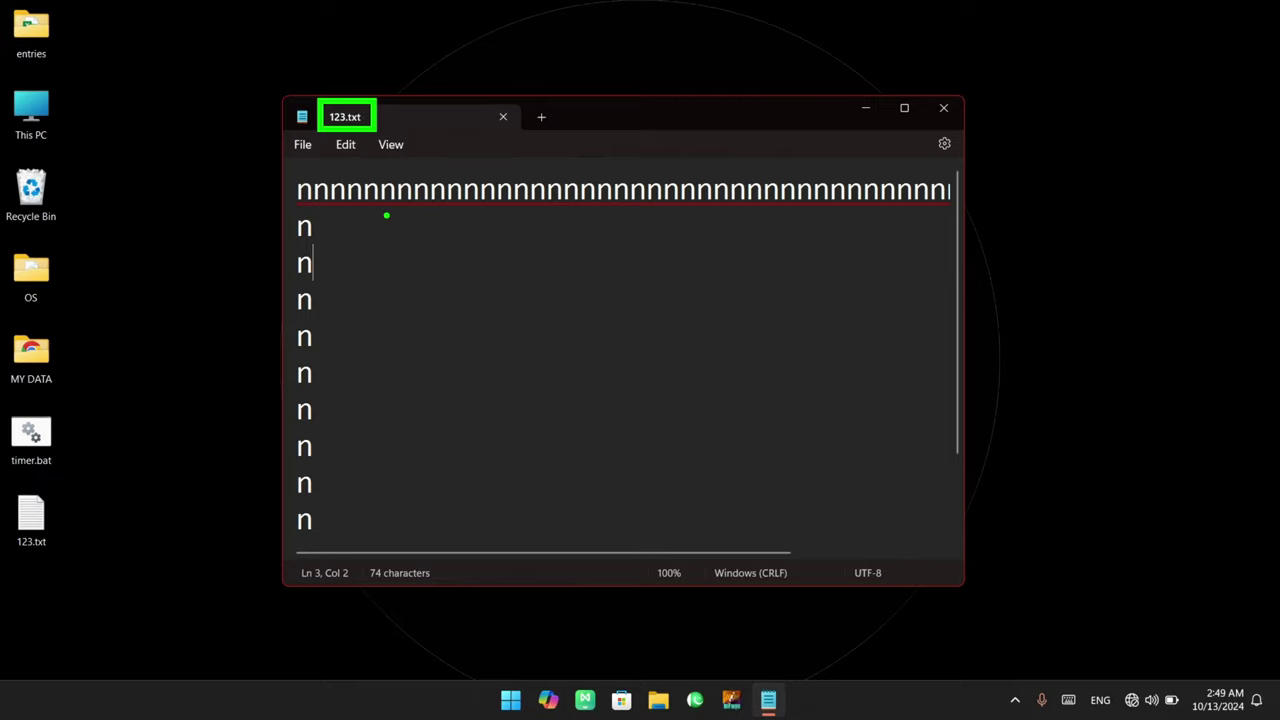
Replace all the text with the note line '.txt -> extension'
scroll(368, 400, down, 2)
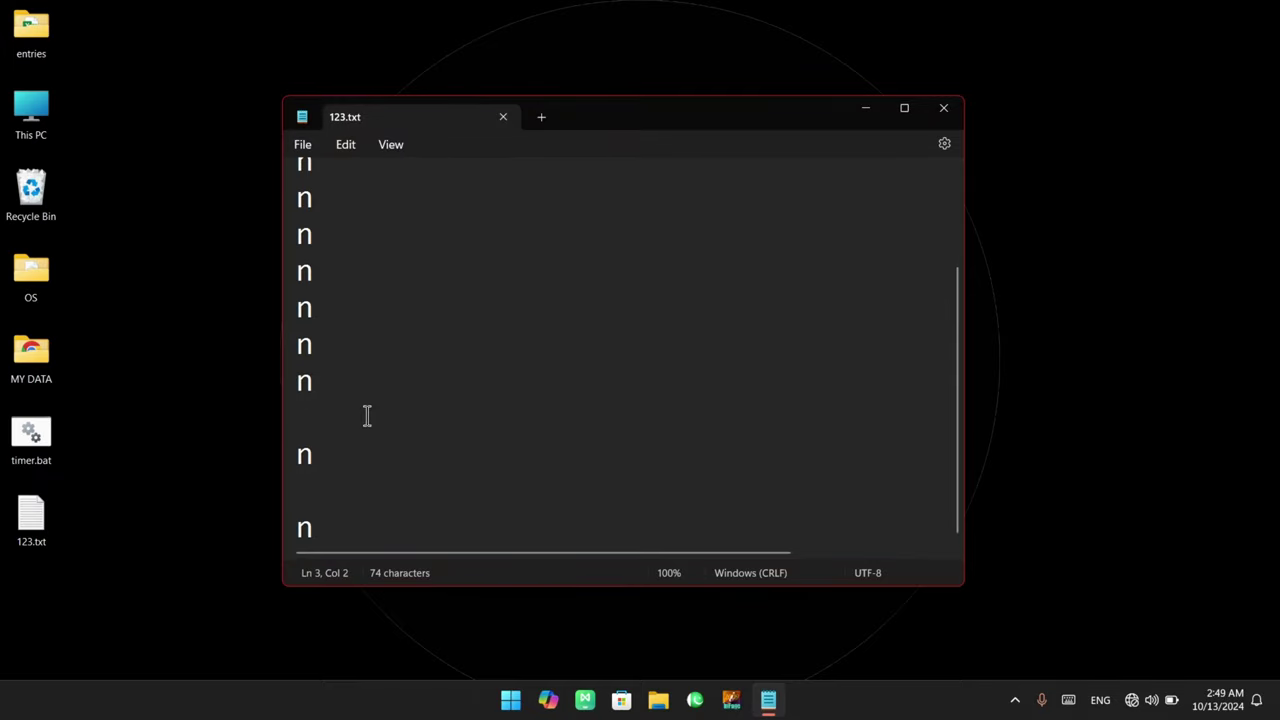
key(ctrl+a)
text(.t)
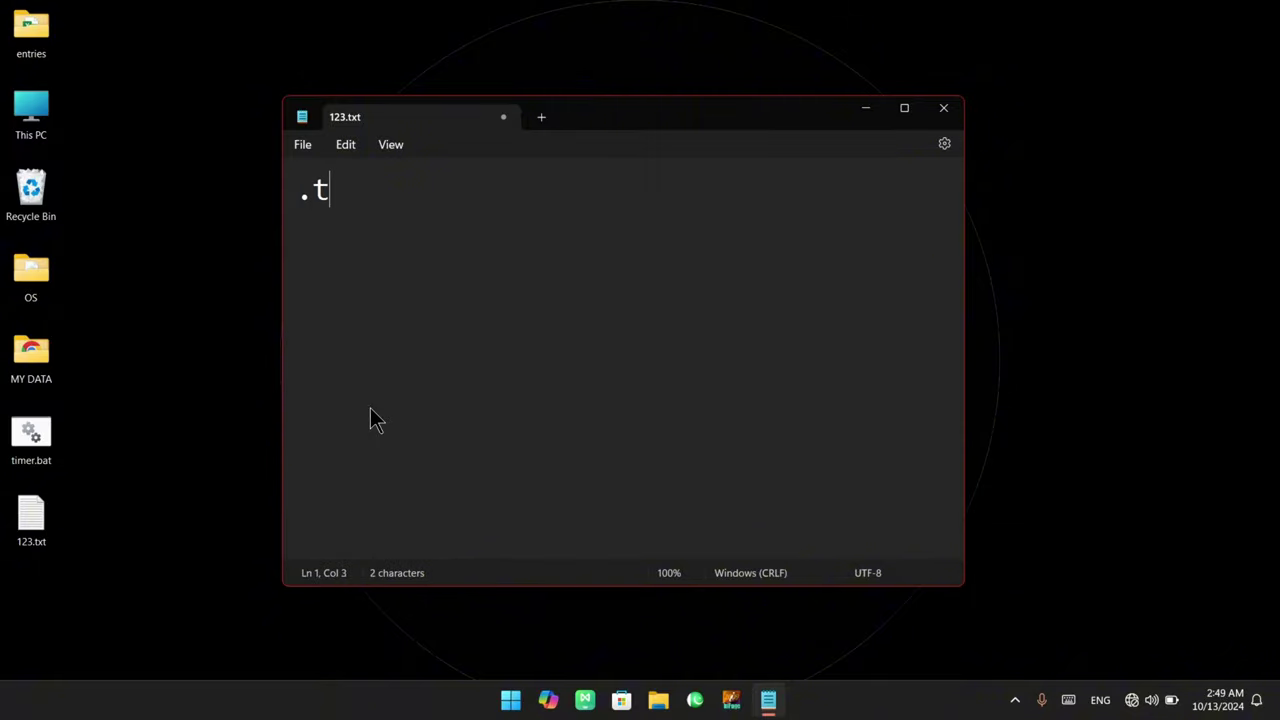
text(xt -)
key(BackSpace)
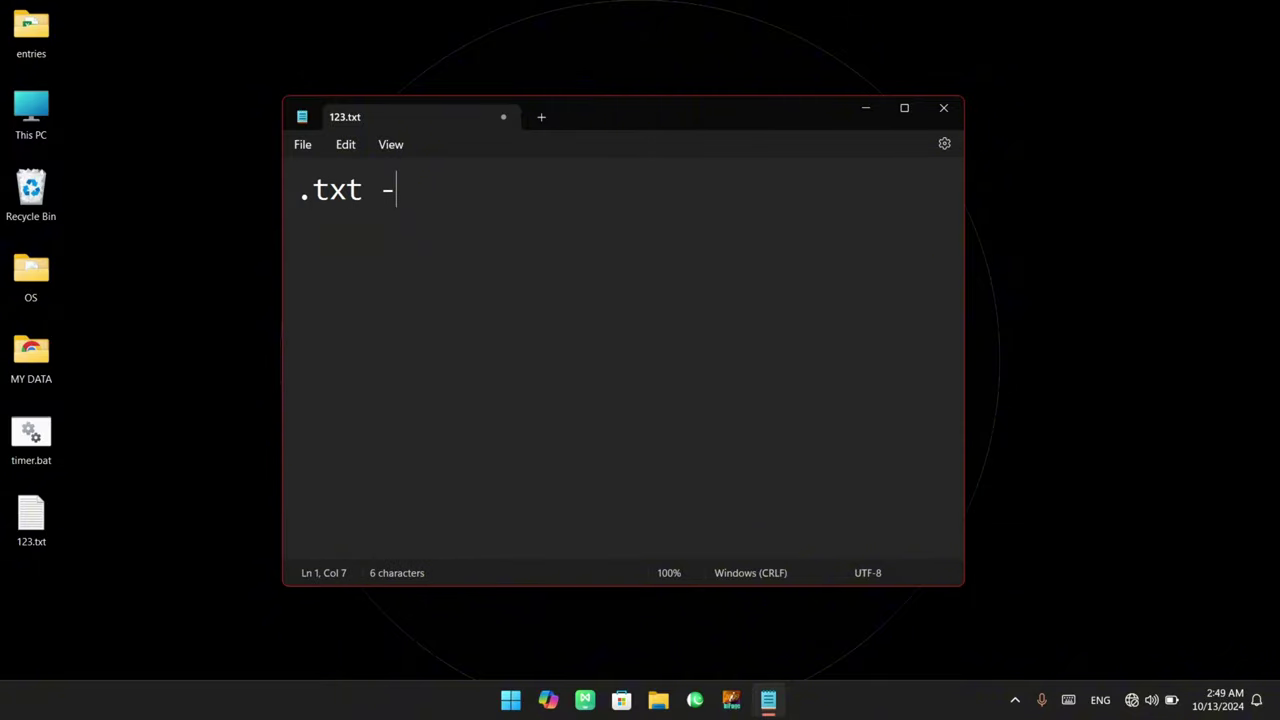
text(> extension)
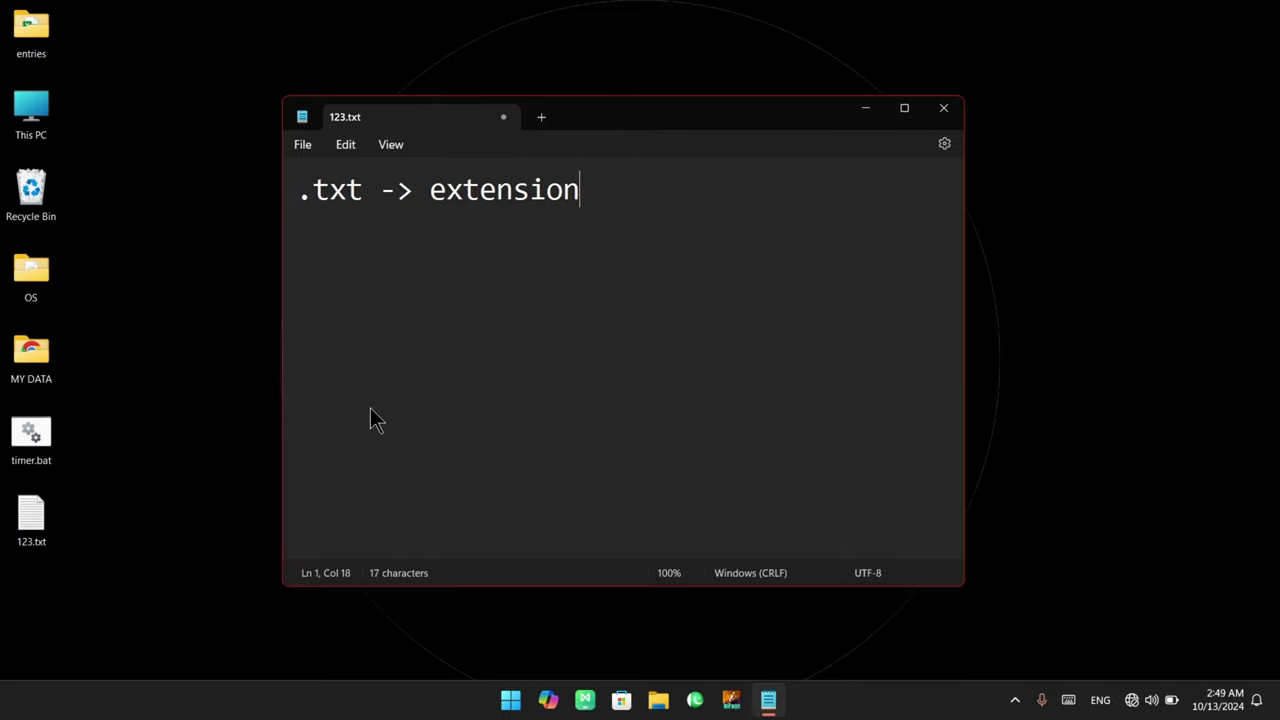
key(Return)
Add a second note line 'identity -> by computer -> files'
text(identity)
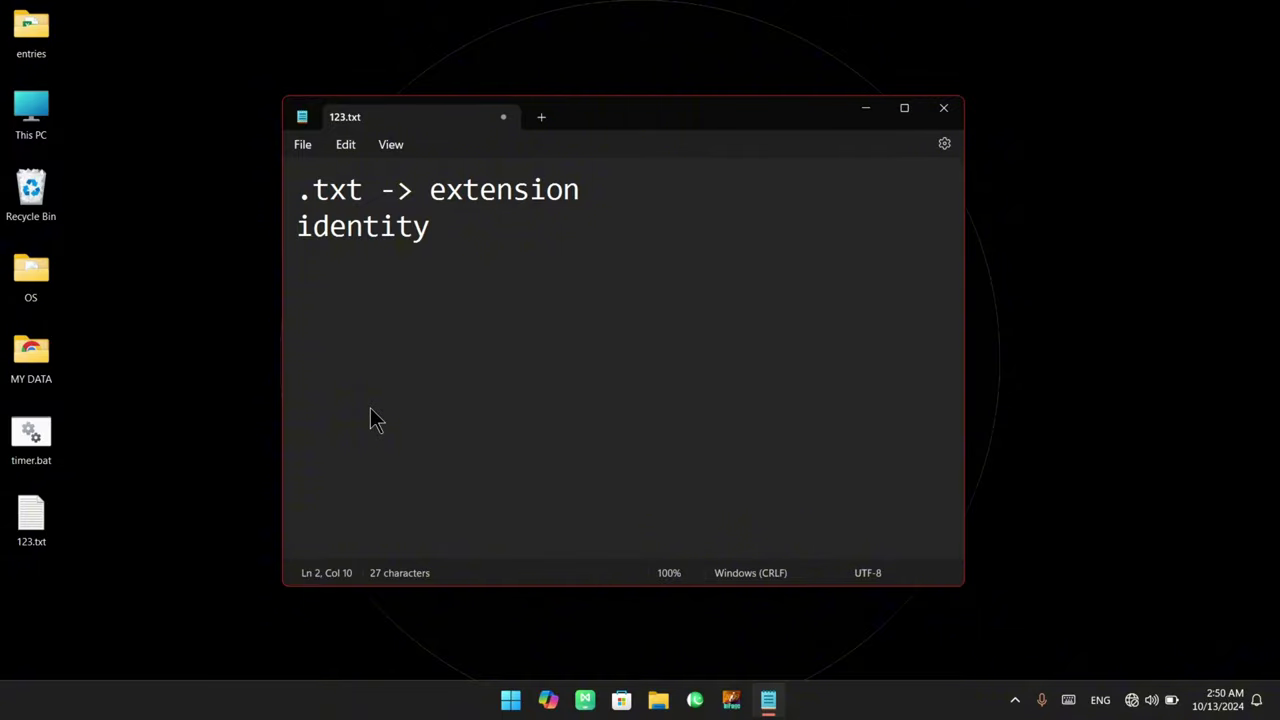
key(Return)
text(i)
key(BackSpace)
key(BackSpace)
text(-> by computer )
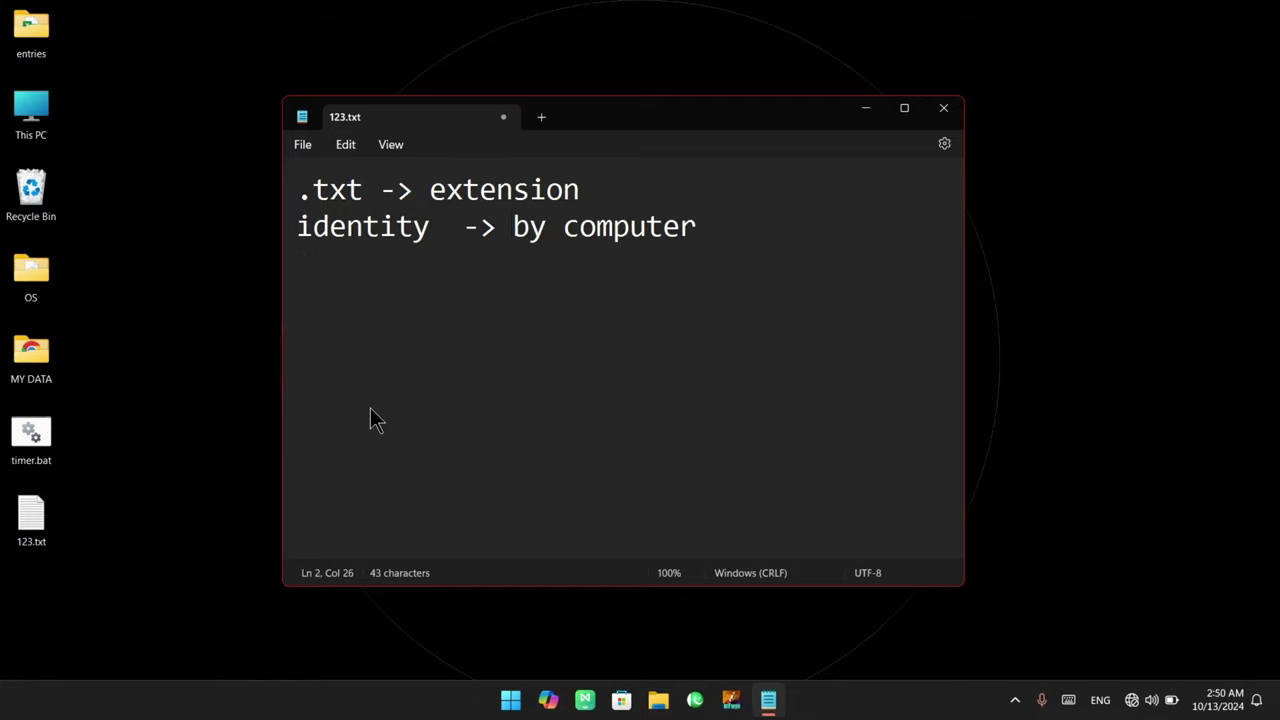
text(-> )
text(files)
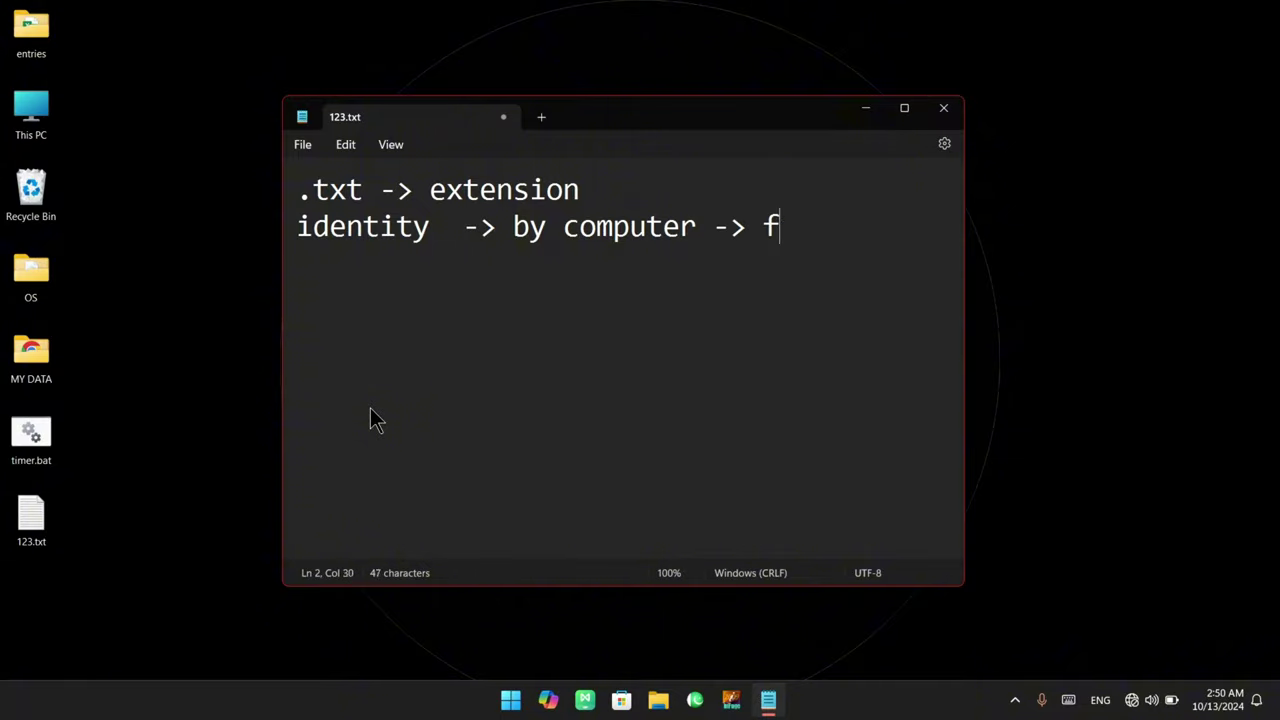
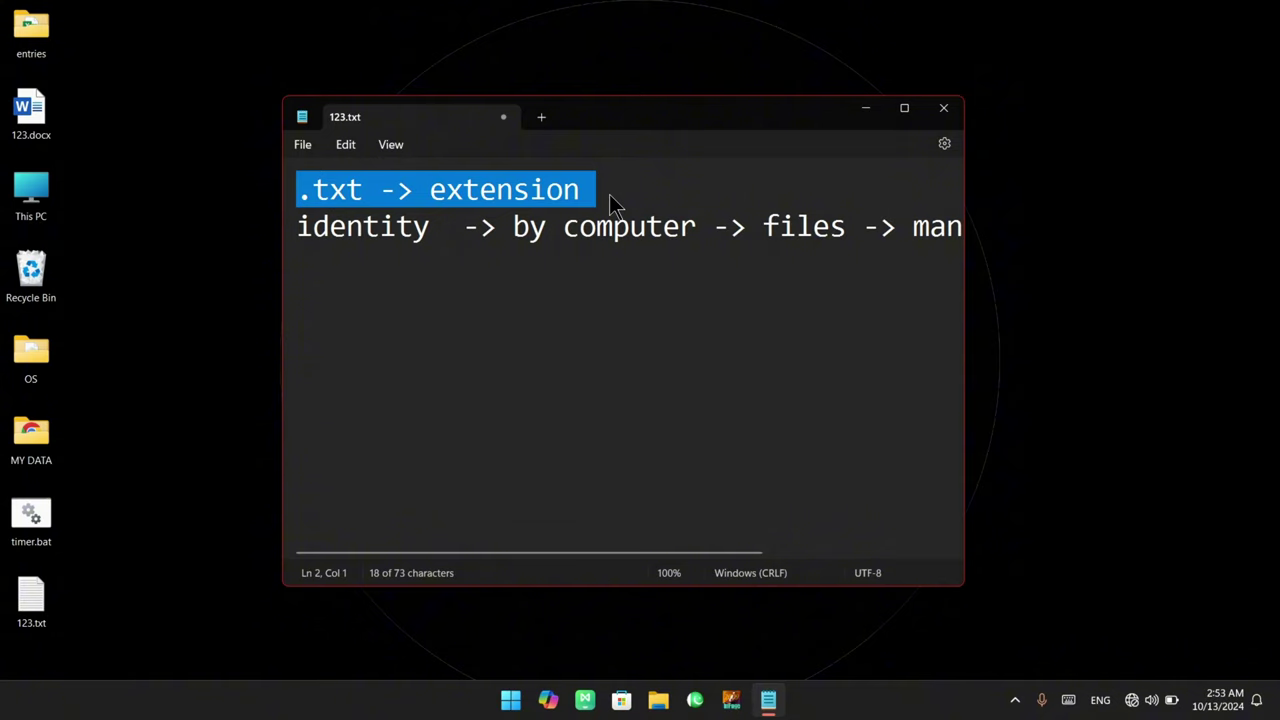
Select all the text in 123.txt, then clear the selection
click(337, 291)
key(ctrl+a)
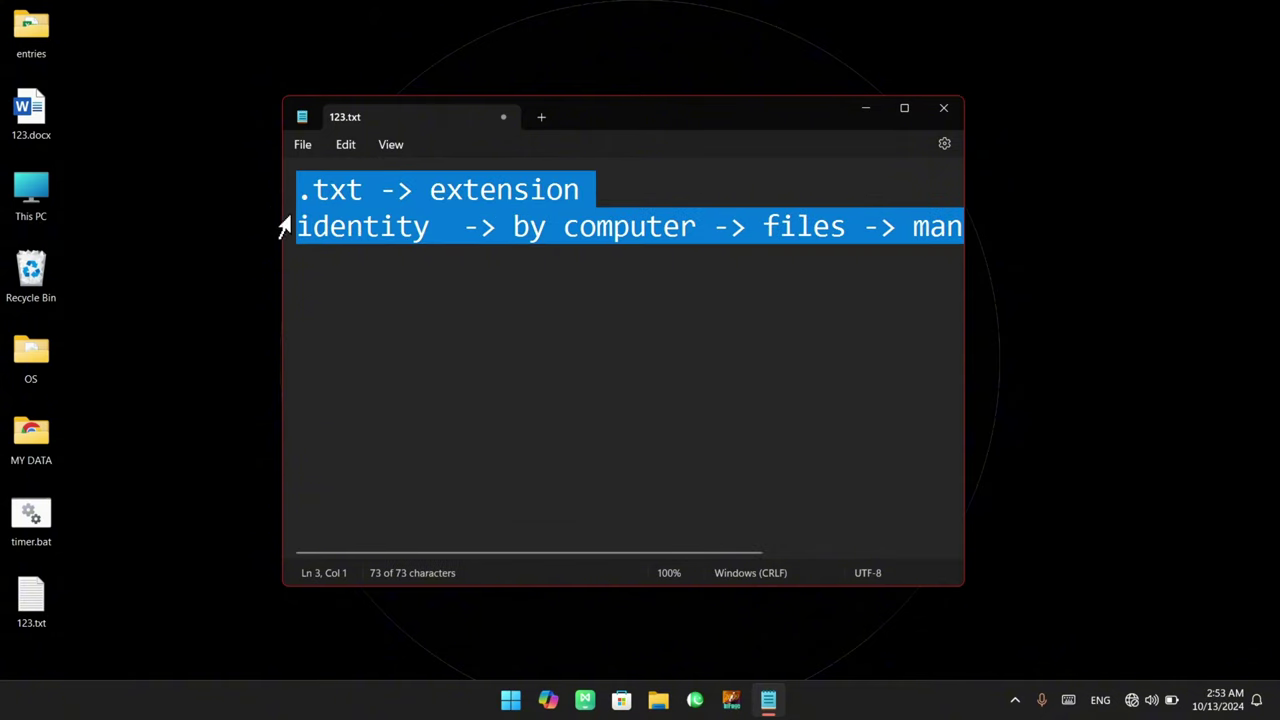
click(334, 263)
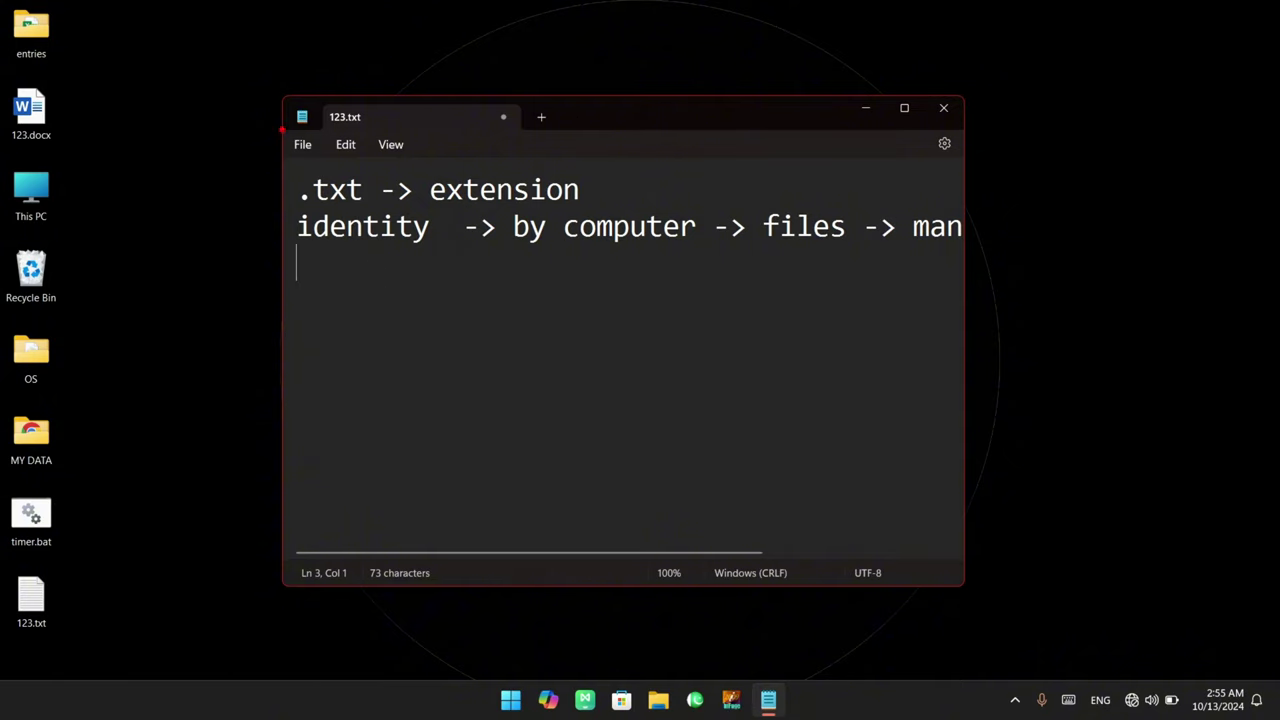
Add a new empty Untitled tab beside 123.txt from the File menu
click(304, 148)
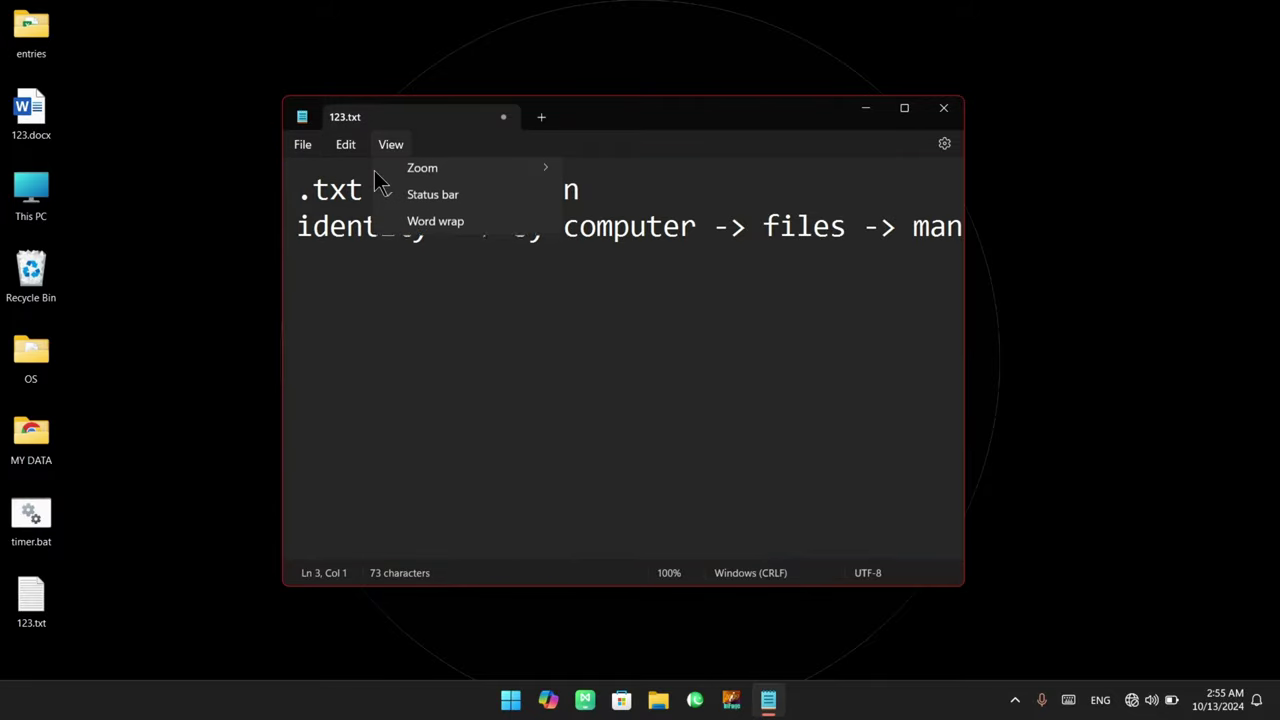
click(298, 148)
click(298, 148)
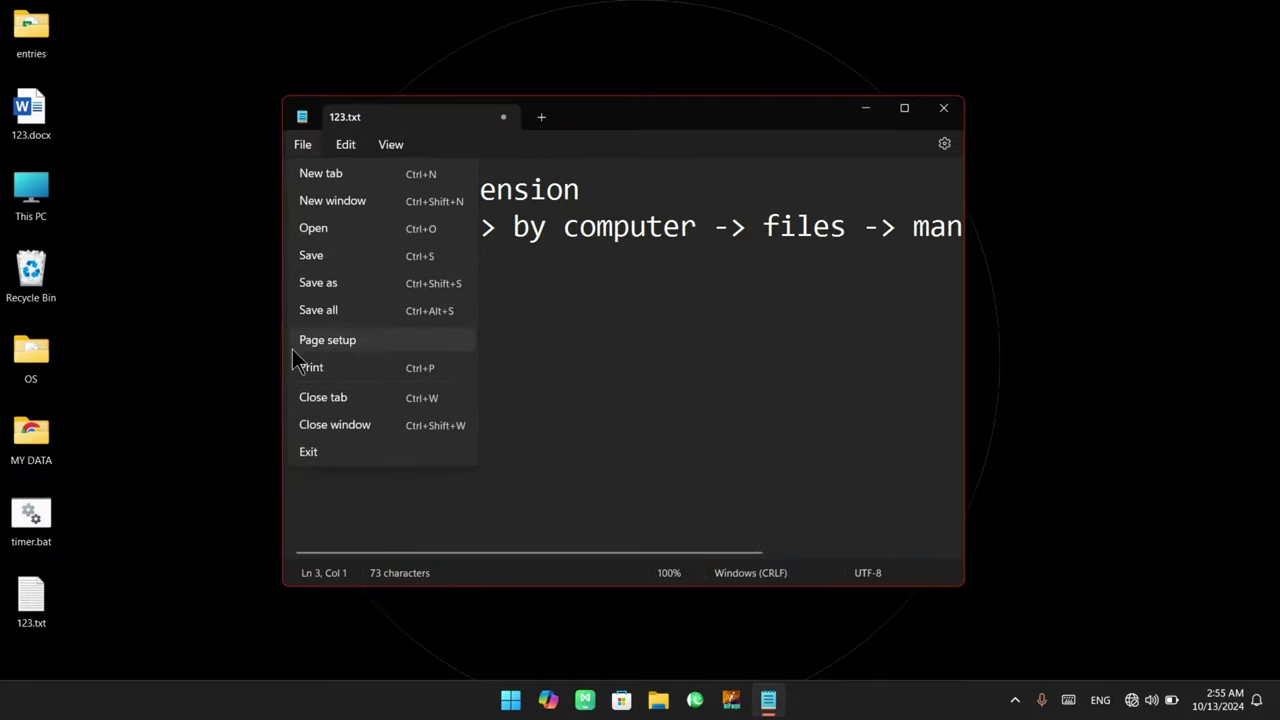
click(361, 176)
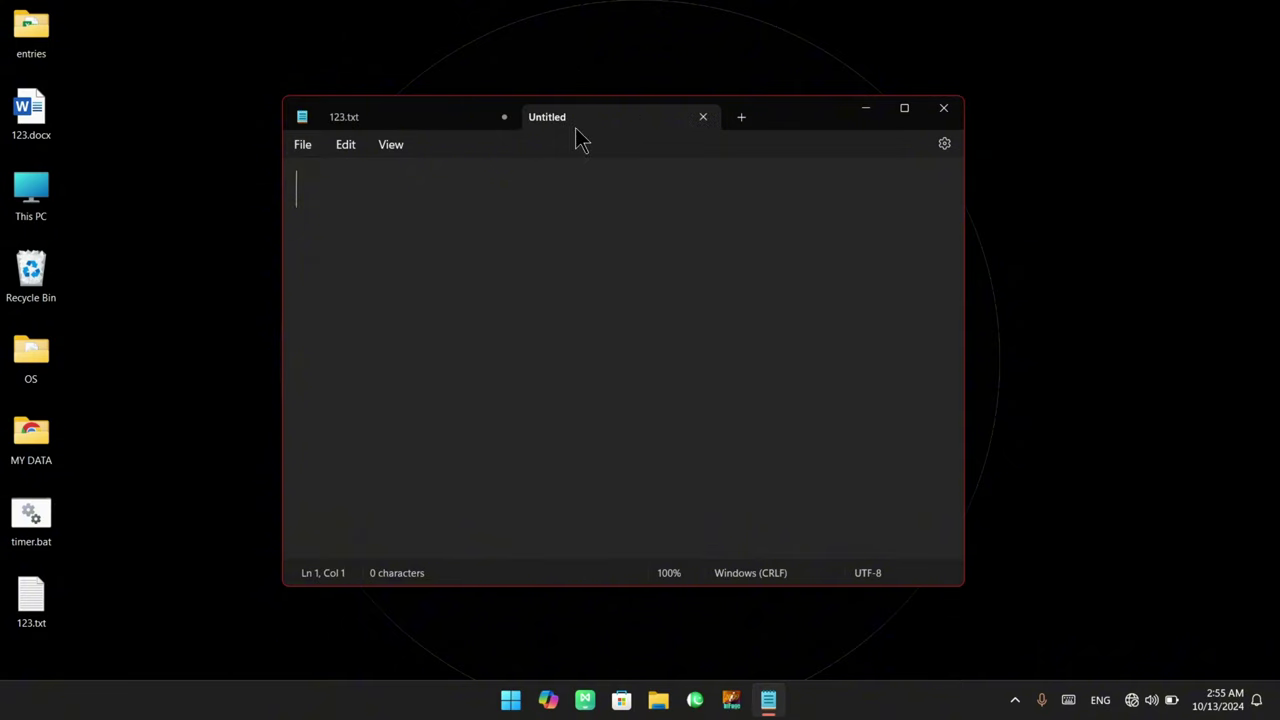
click(304, 150)
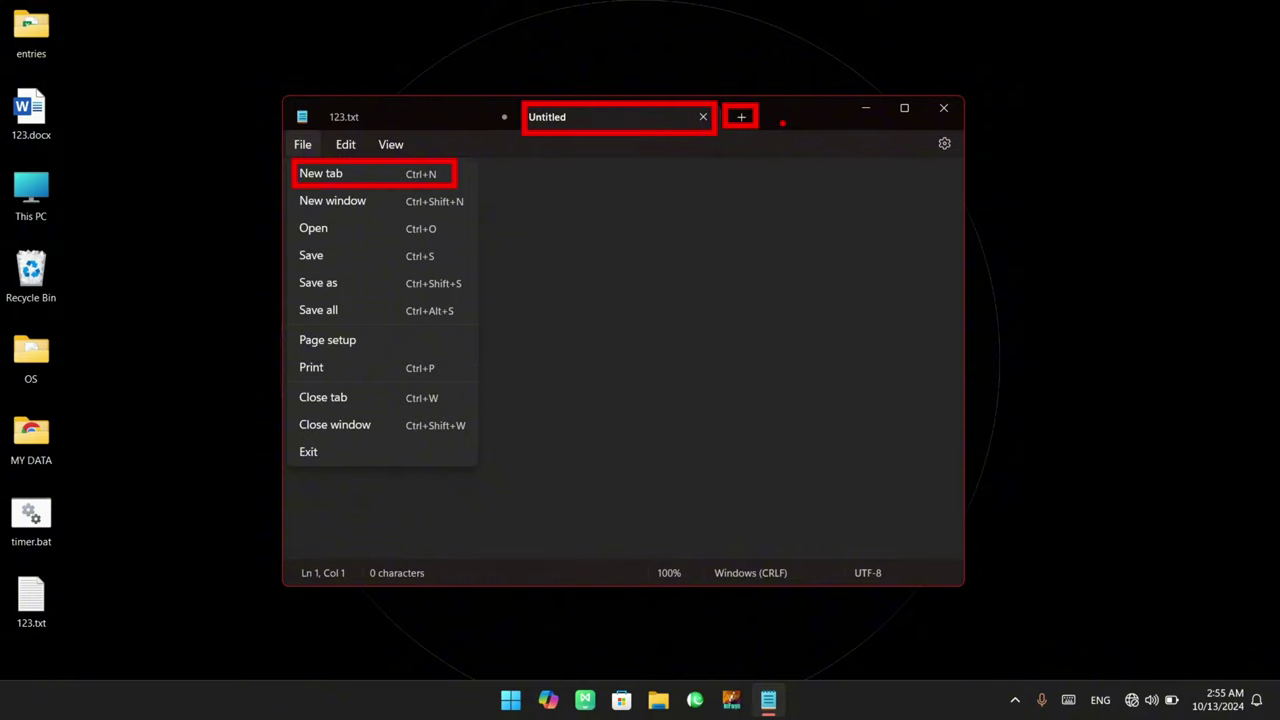
Split each new Untitled tab into its own window and close it, three times
key(ctrl+n)
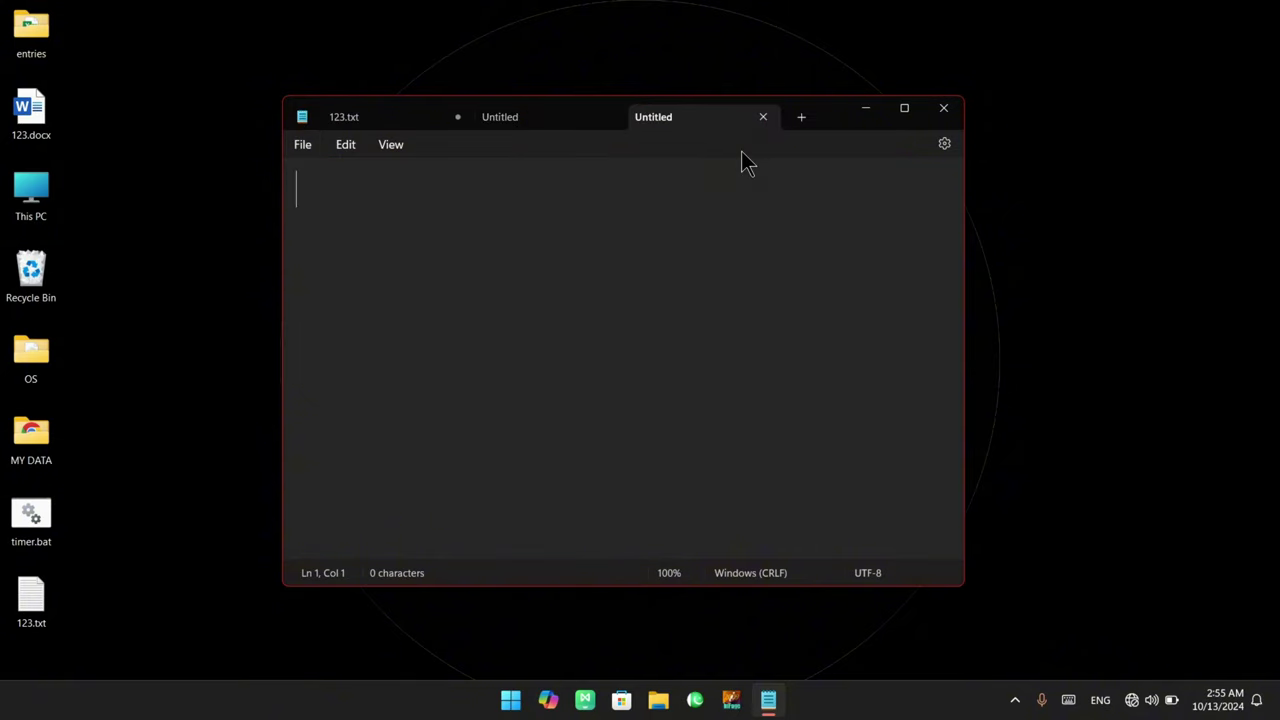
drag(714, 134, 623, 134)
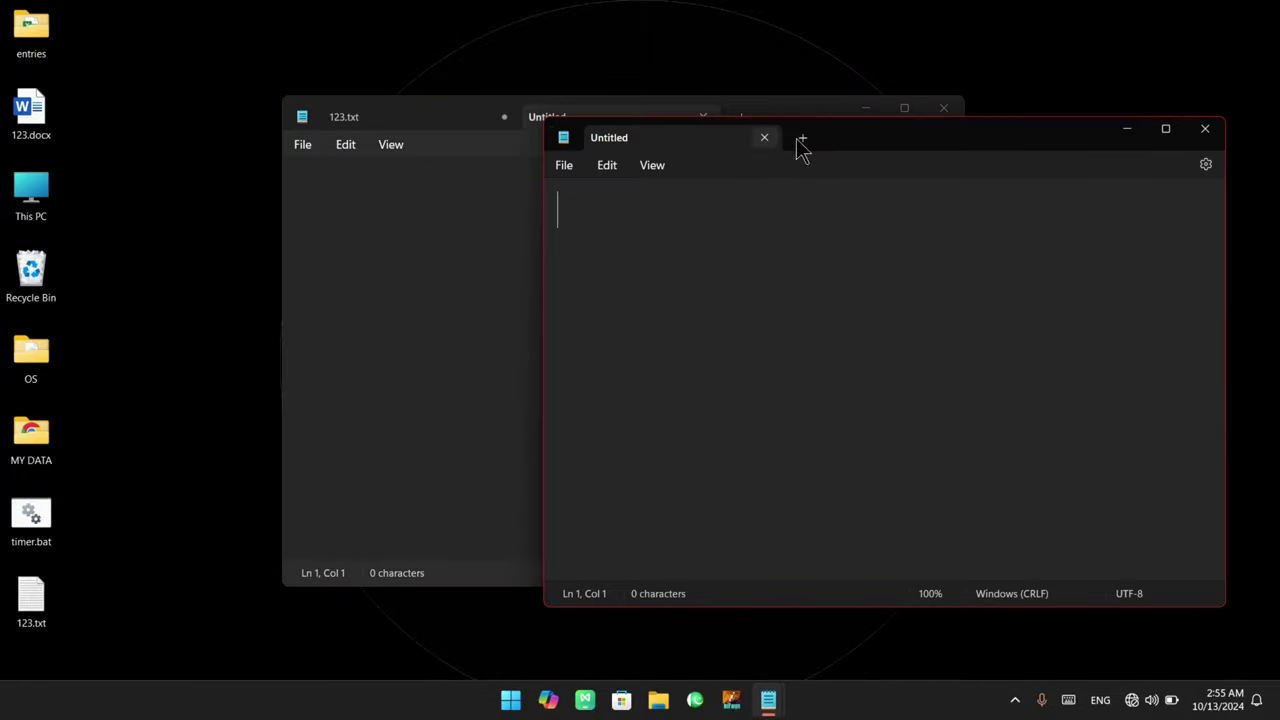
click(1130, 166)
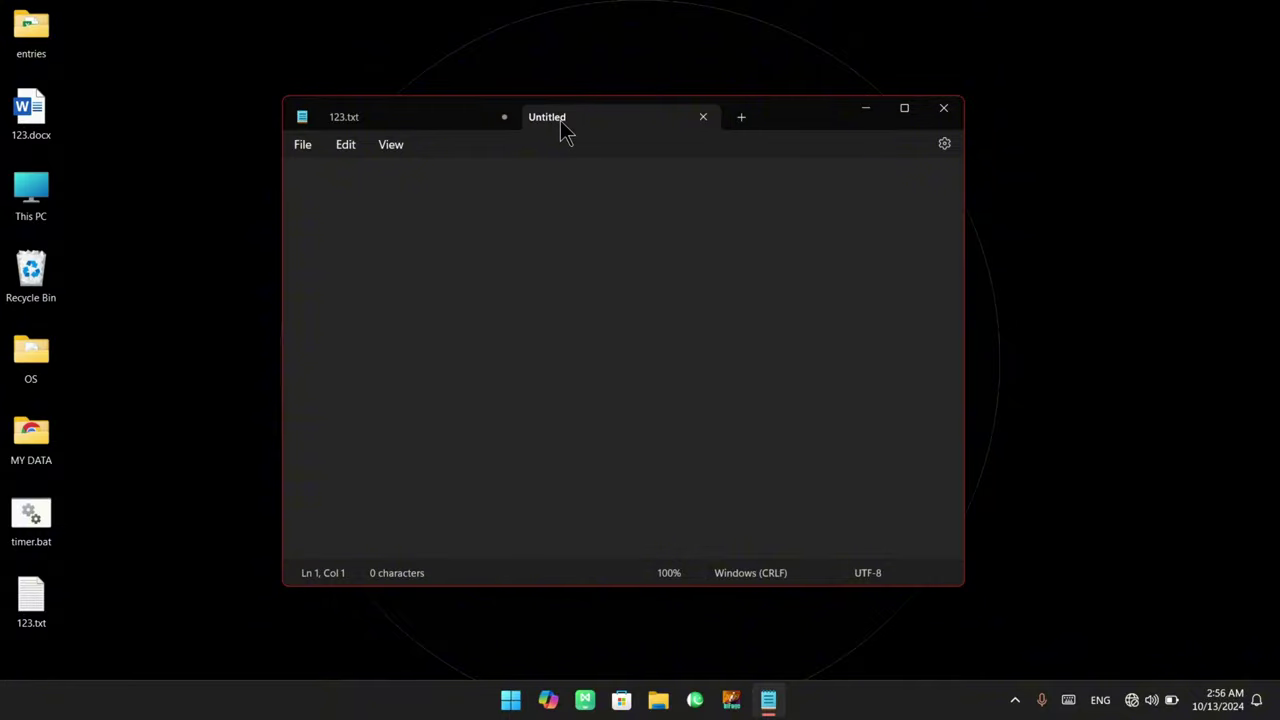
drag(560, 120, 509, 323)
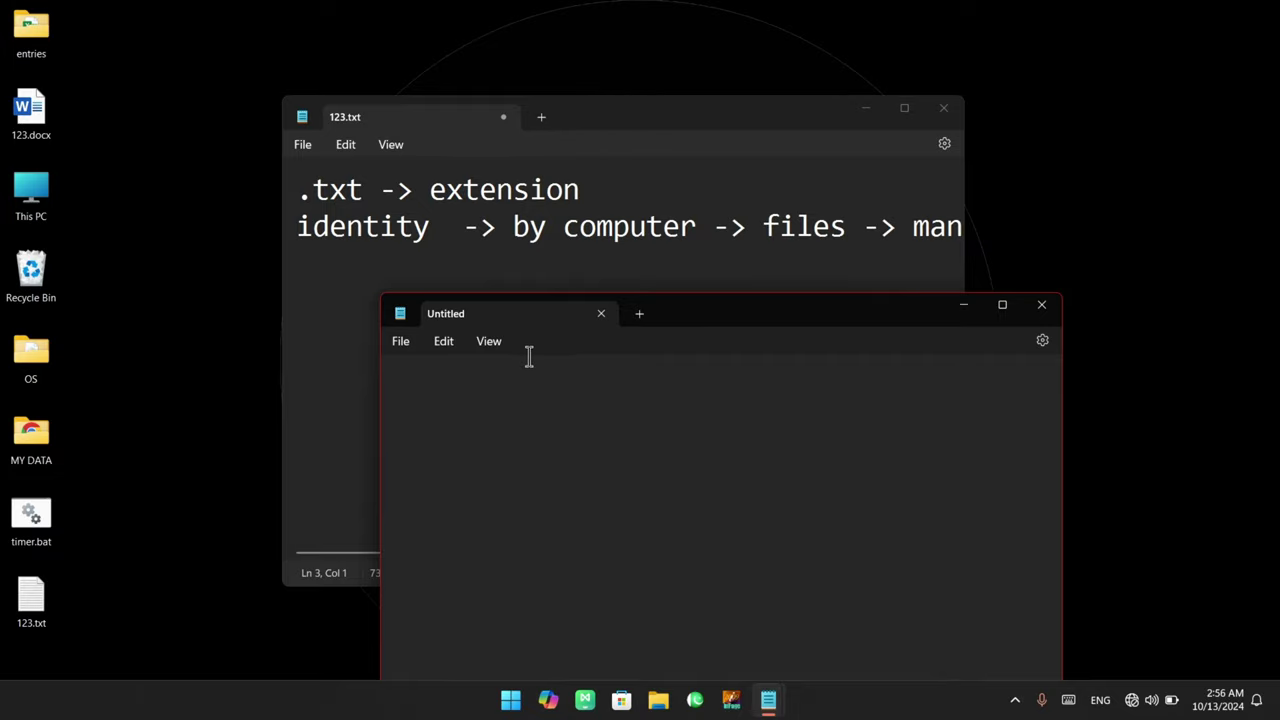
click(1041, 304)
click(541, 119)
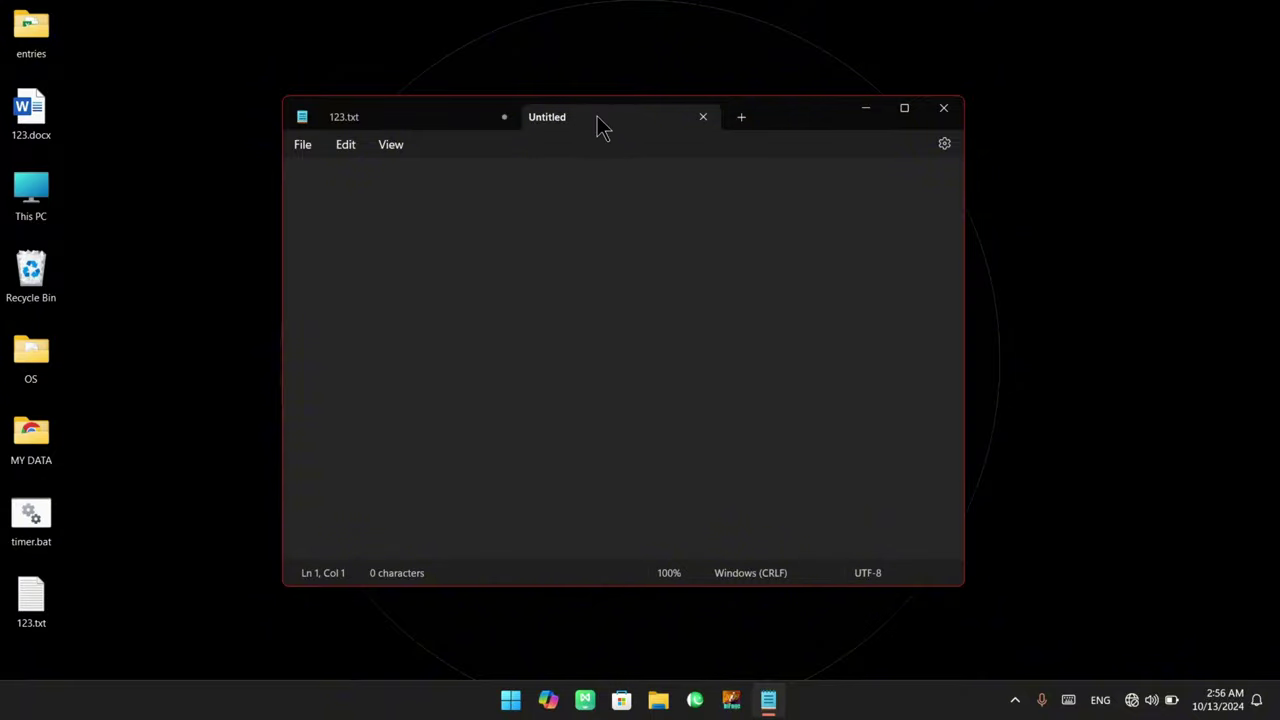
drag(600, 126, 799, 259)
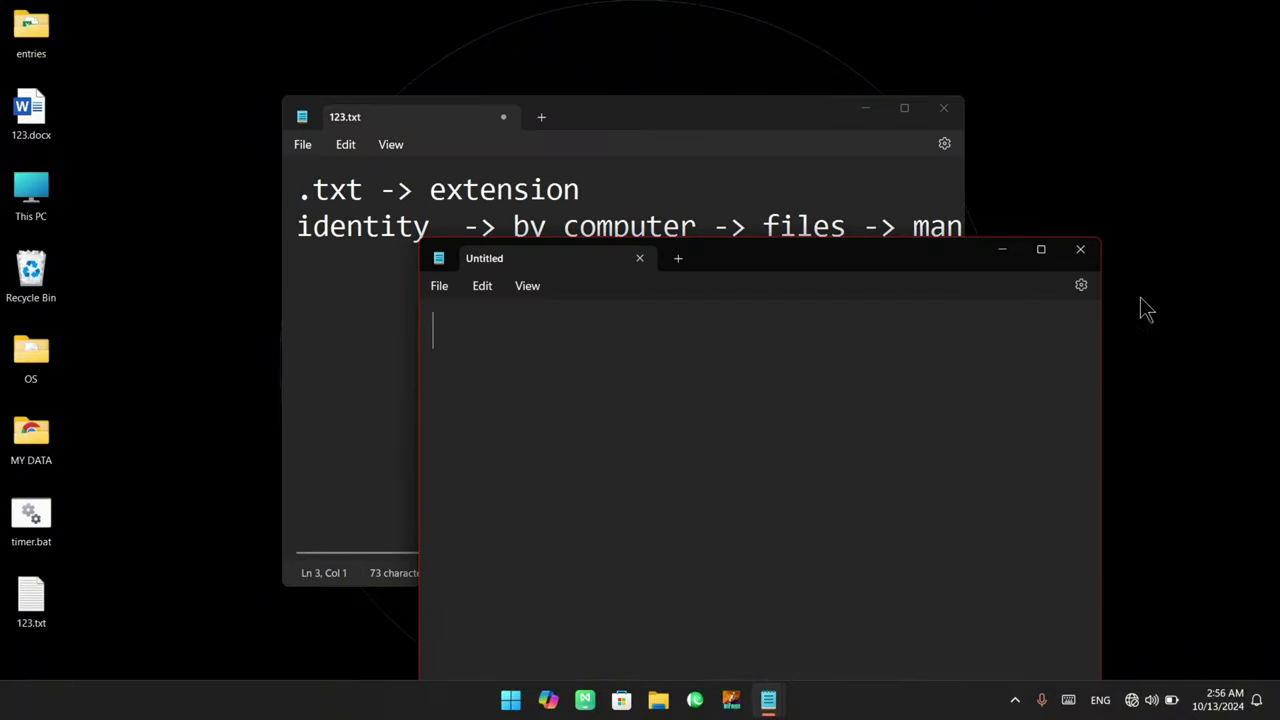
click(1081, 250)
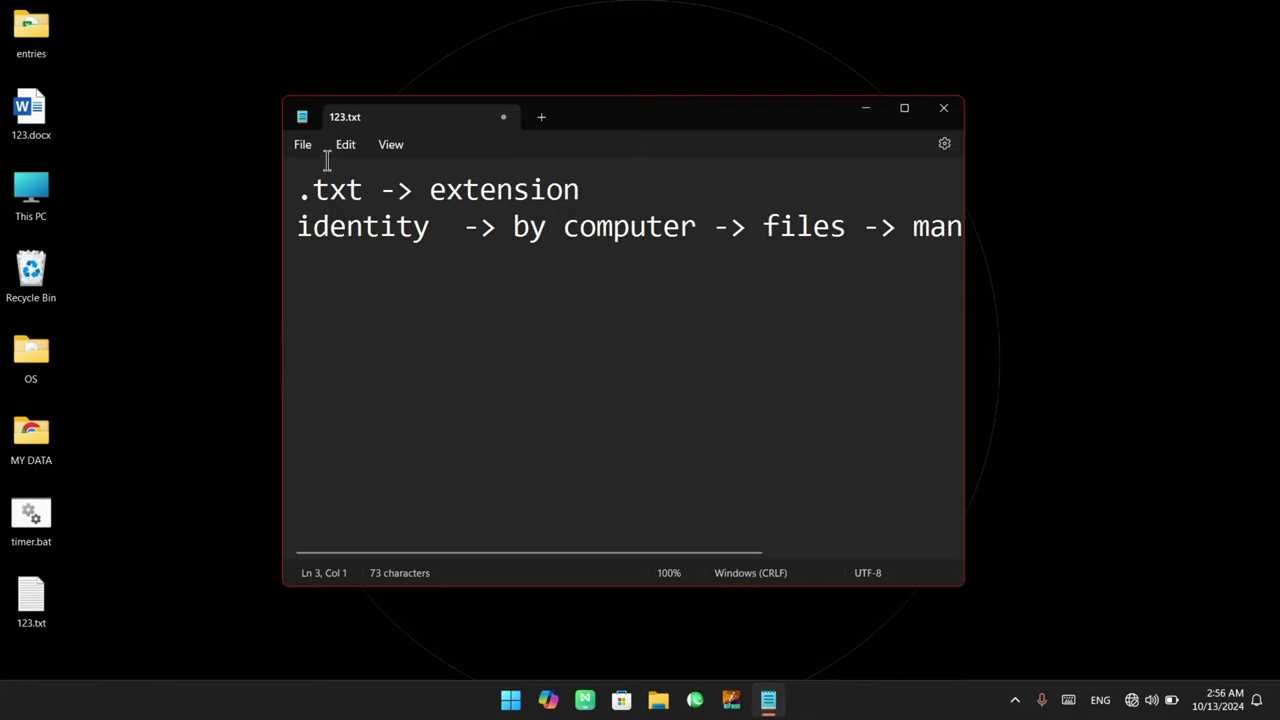
Open and close a separate Notepad window, then add a new Untitled tab
click(303, 145)
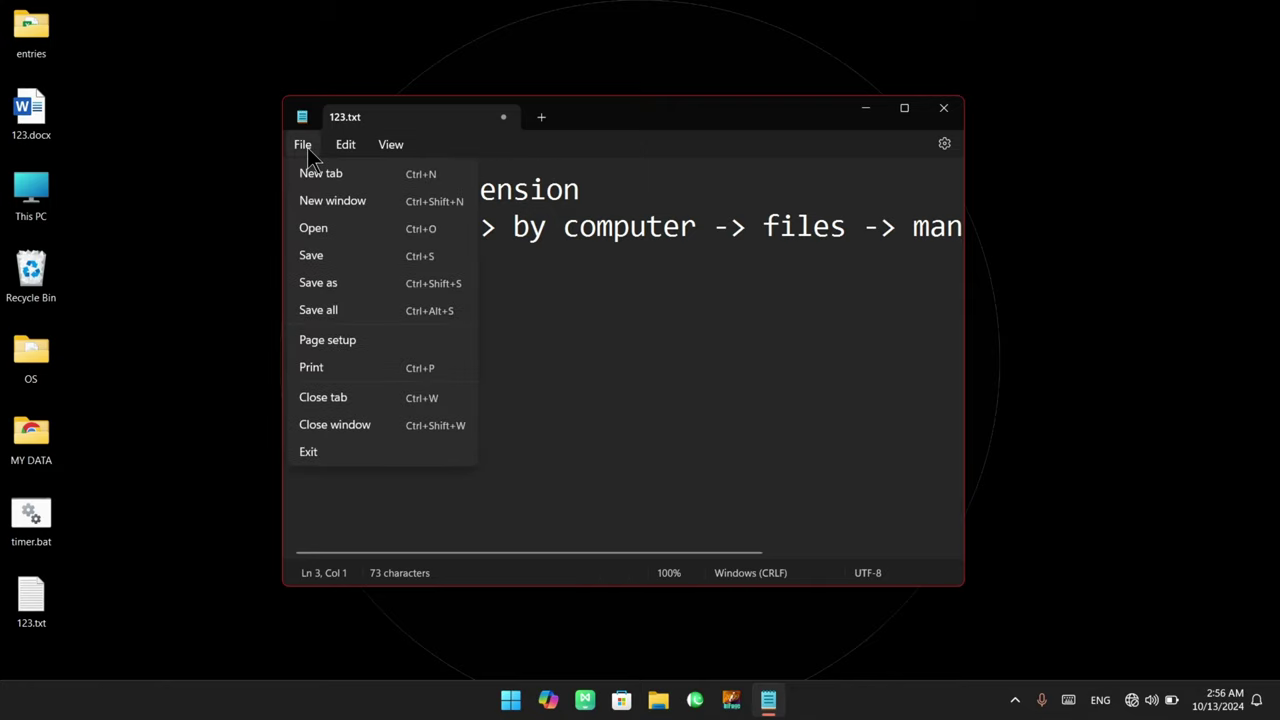
click(424, 202)
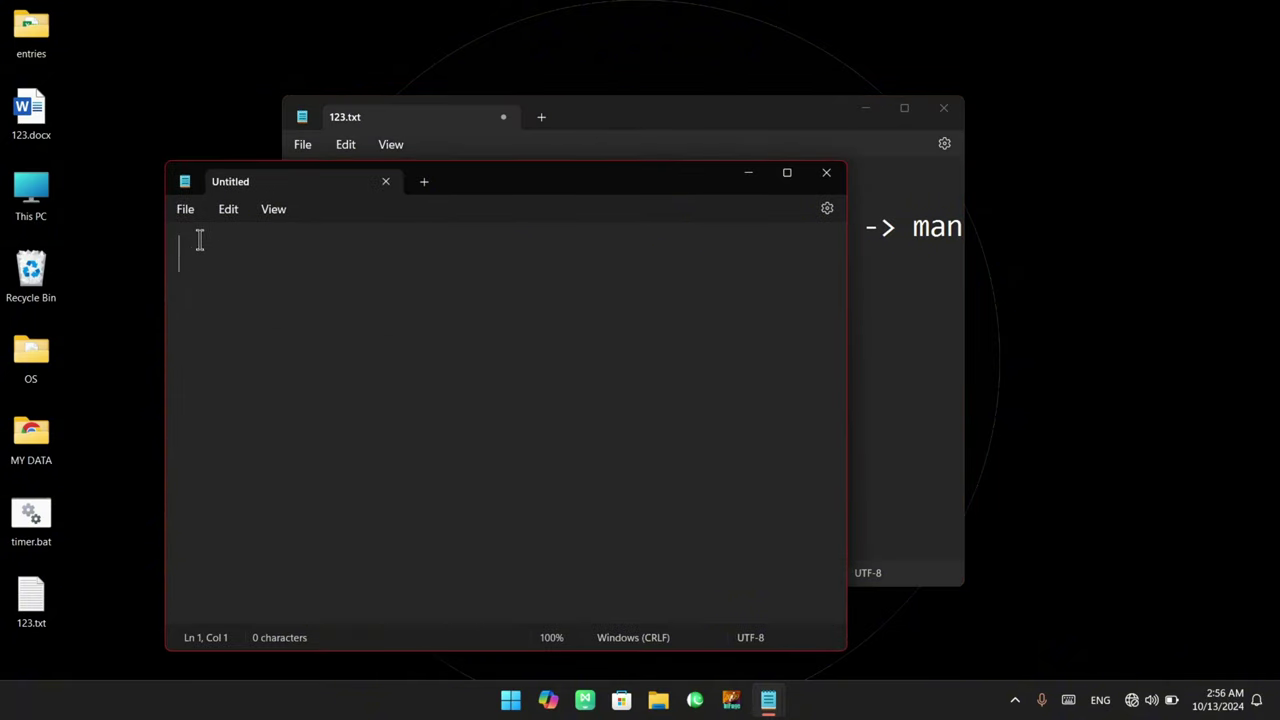
click(826, 173)
click(303, 145)
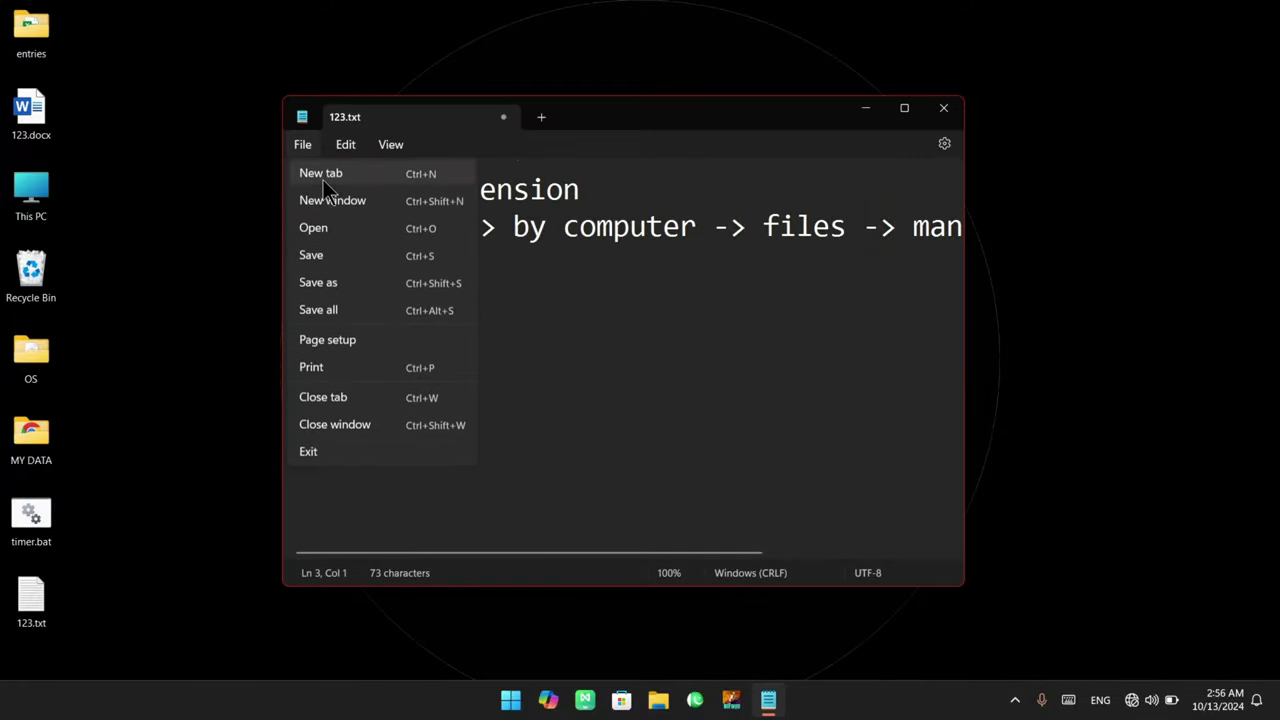
click(368, 179)
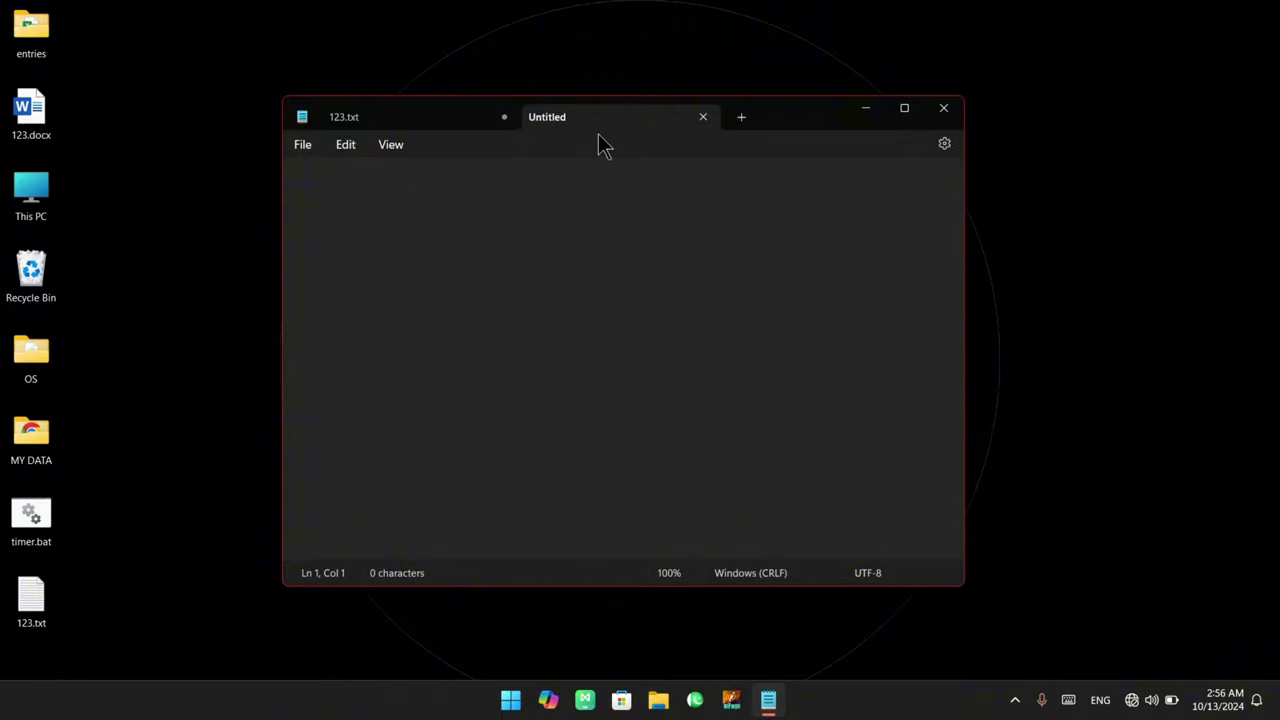
Open another new Notepad window from File, then close it again
click(303, 145)
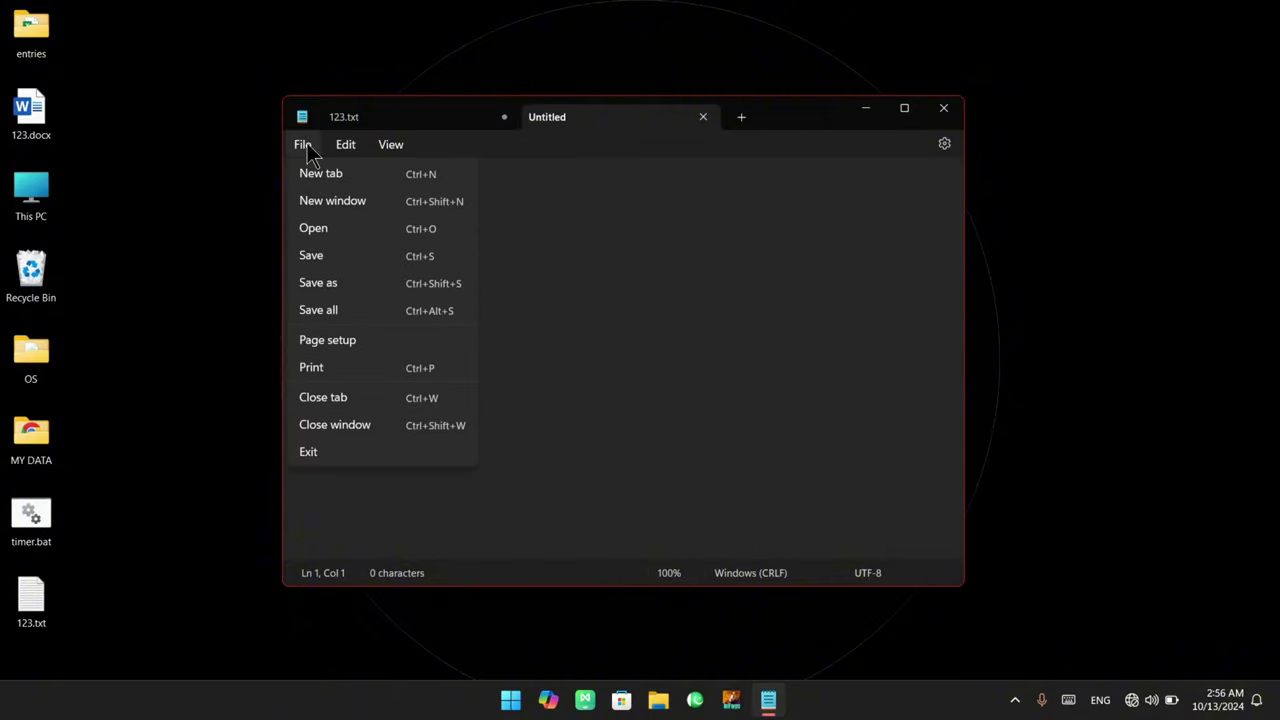
click(360, 200)
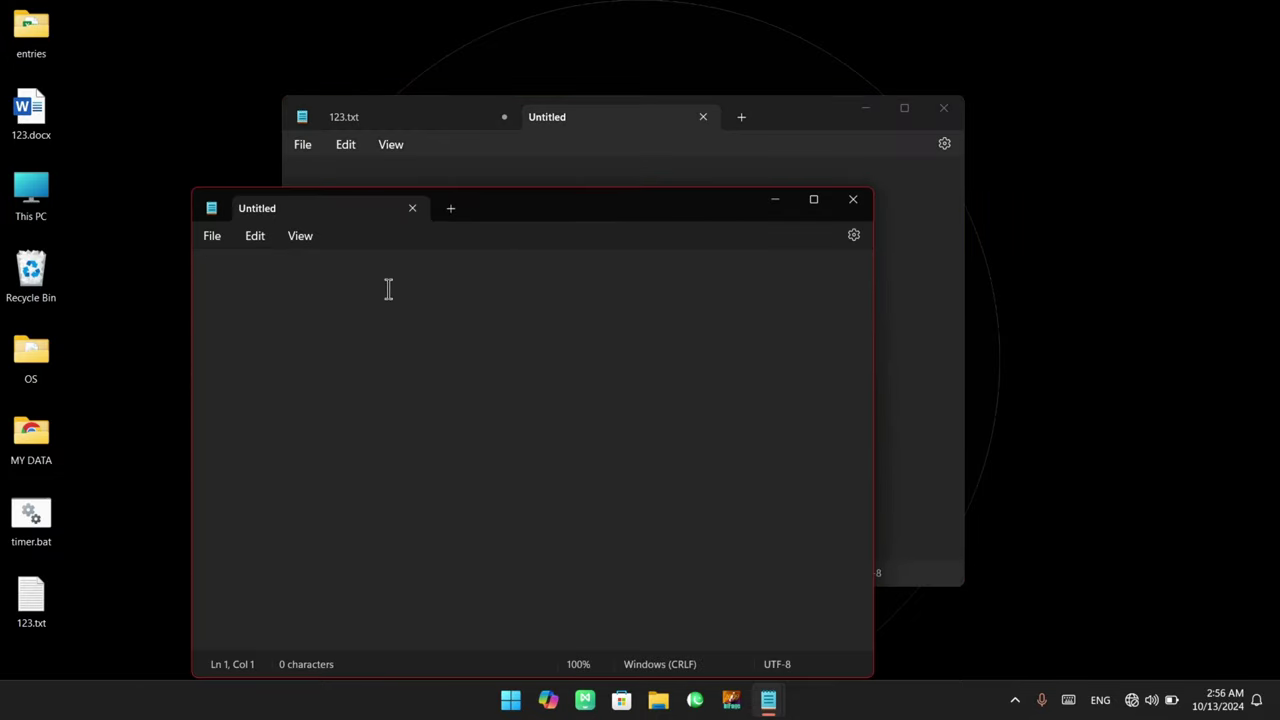
click(853, 199)
click(303, 146)
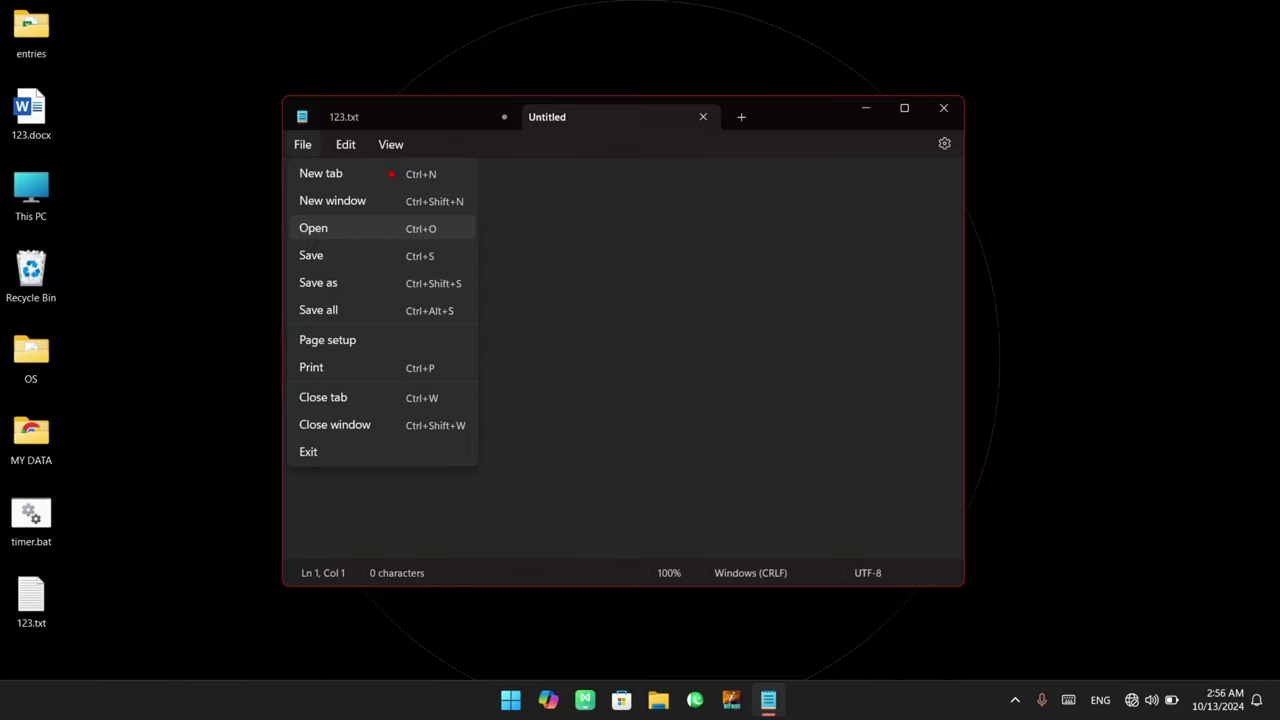
mouse_move(383, 155)
mouse_down()
mouse_move(435, 203)
mouse_move(481, 463)
mouse_up()
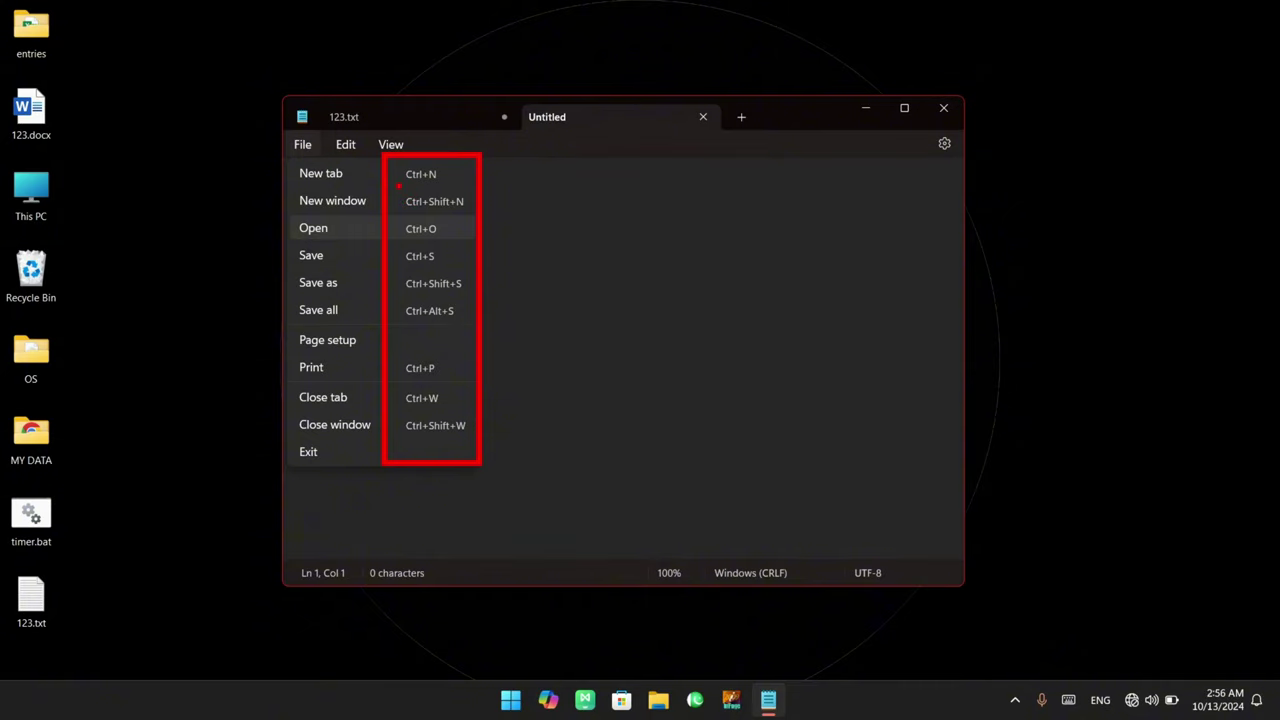
key(Escape)
click(303, 146)
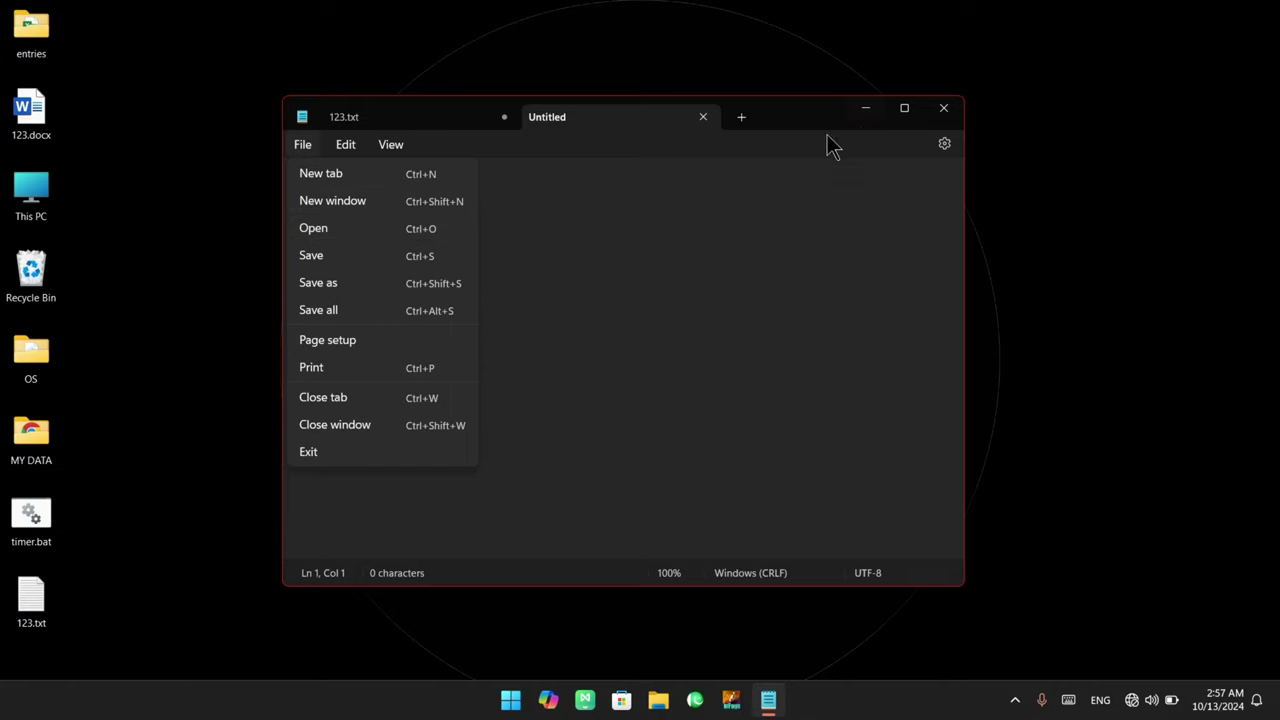
click(543, 208)
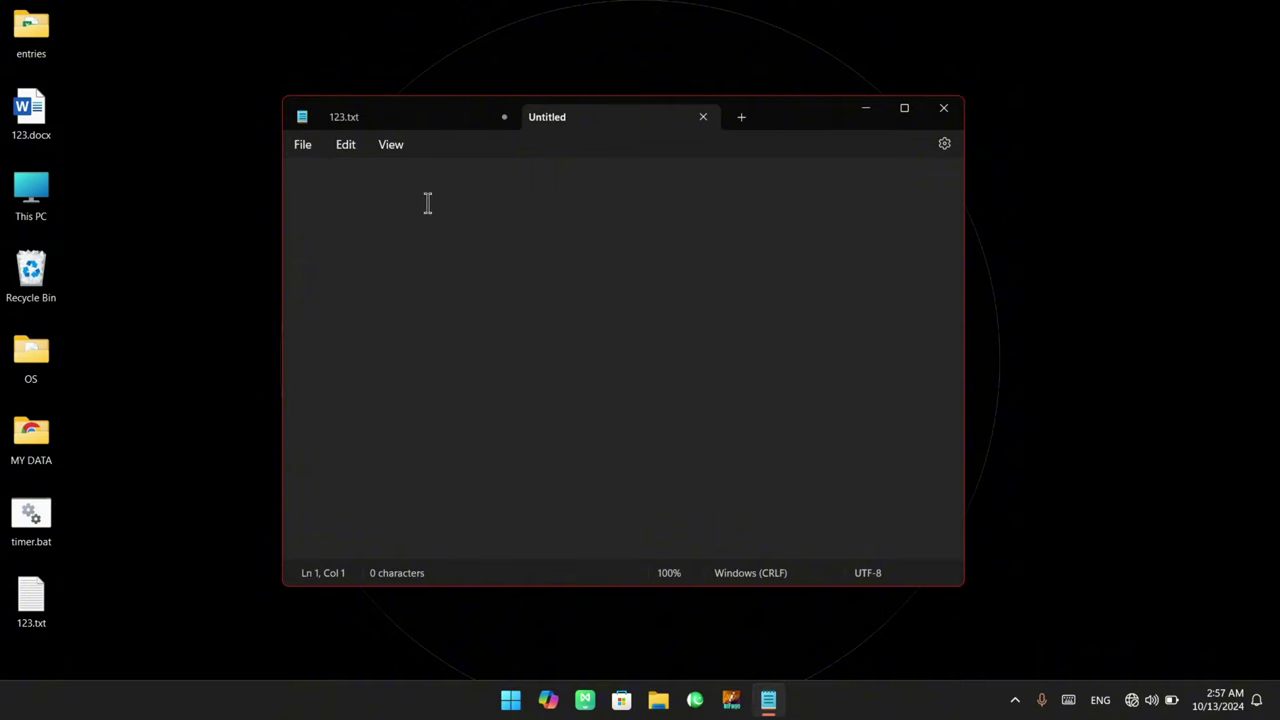
Close Notepad, relaunch it by searching 'notepad' in Start, then close the 123.txt tab
click(429, 124)
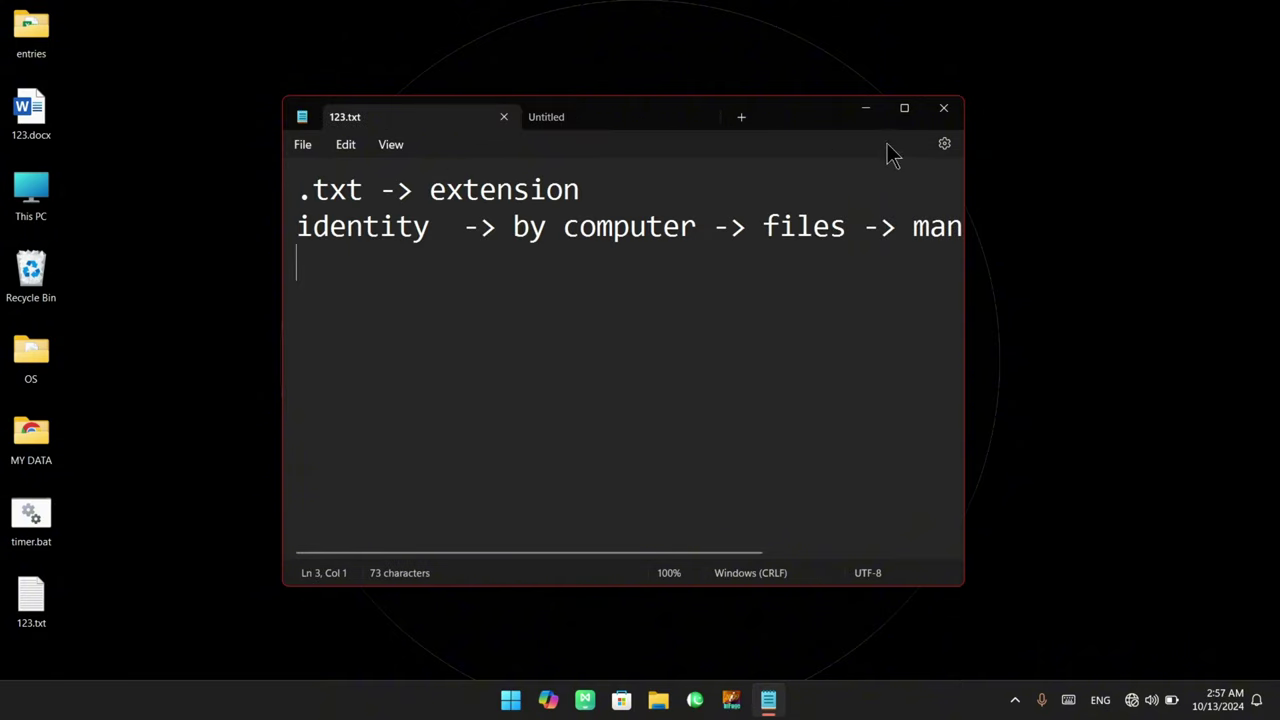
click(943, 110)
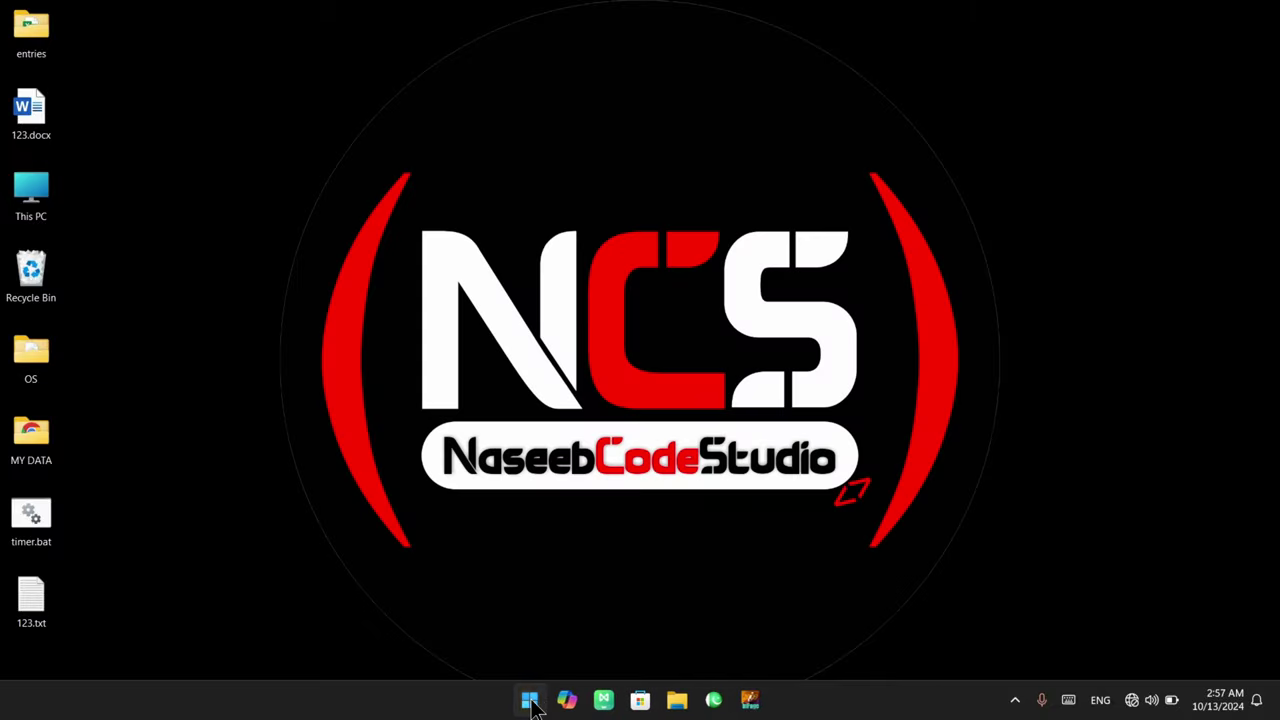
click(530, 700)
click(530, 700)
click(530, 700)
text(notepad)
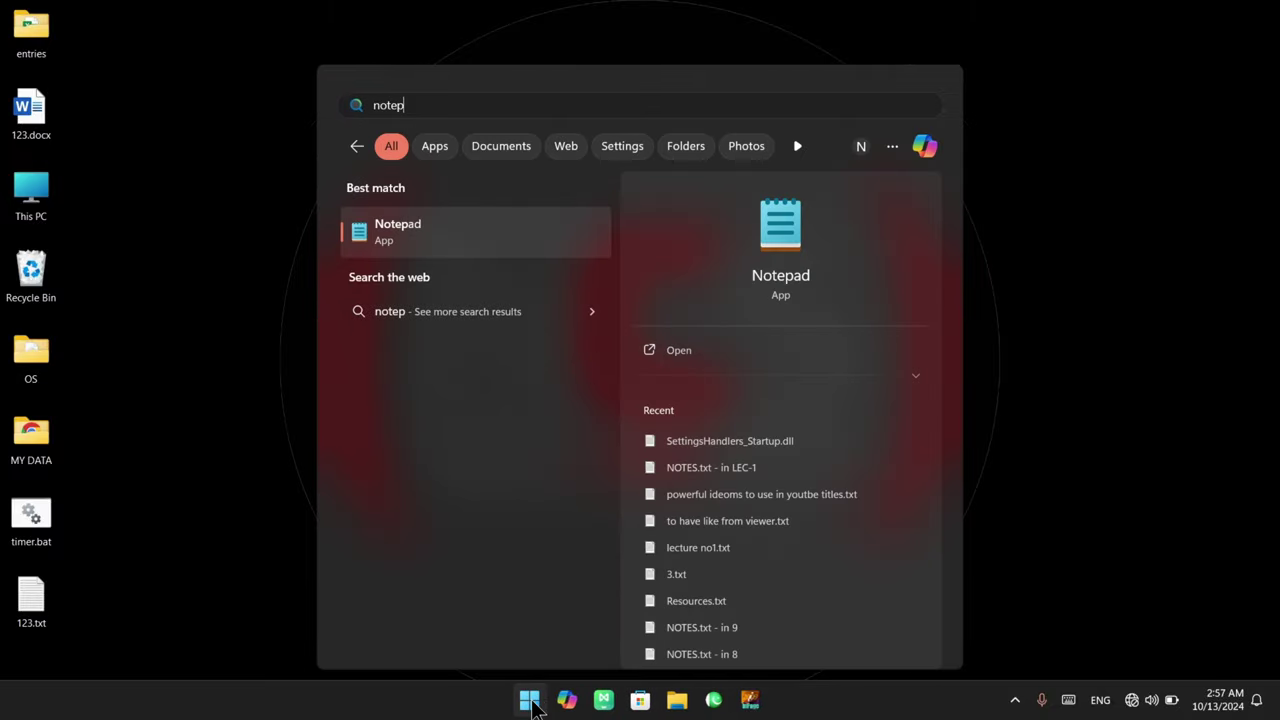
click(530, 700)
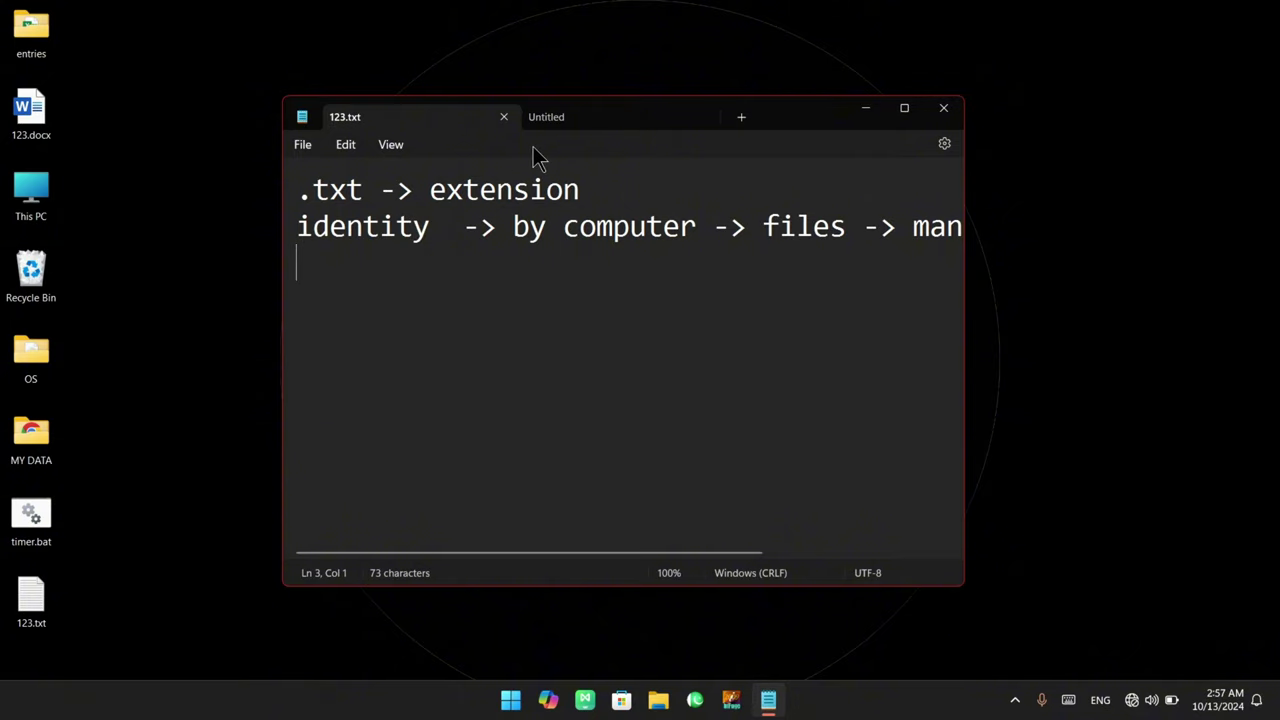
click(504, 117)
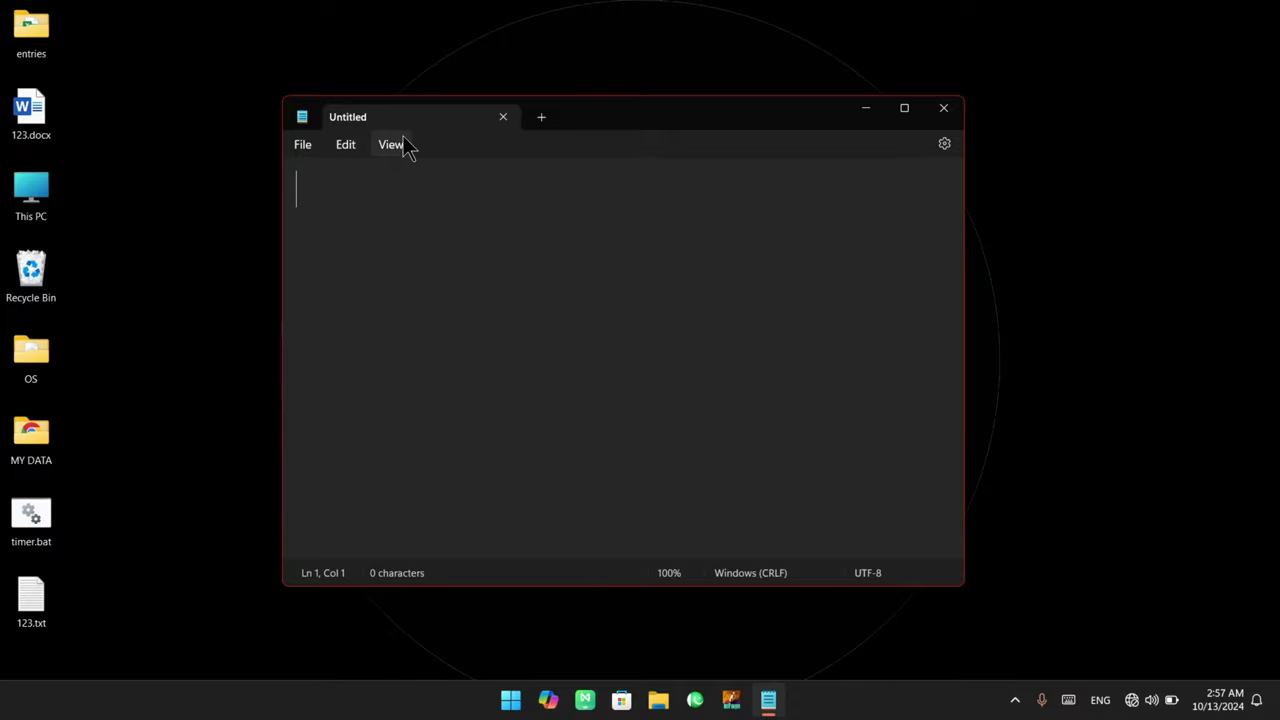
Open 123.txt from the Desktop through the Open dialog
click(303, 145)
click(332, 230)
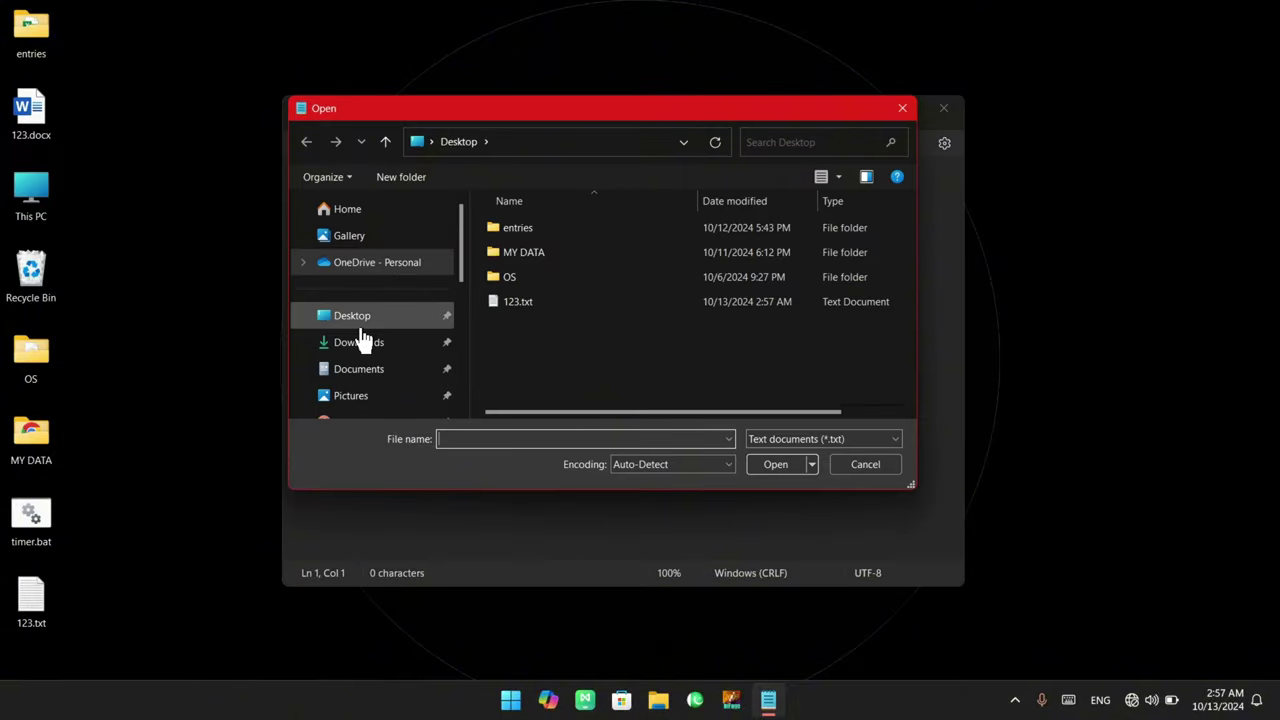
click(362, 332)
click(527, 302)
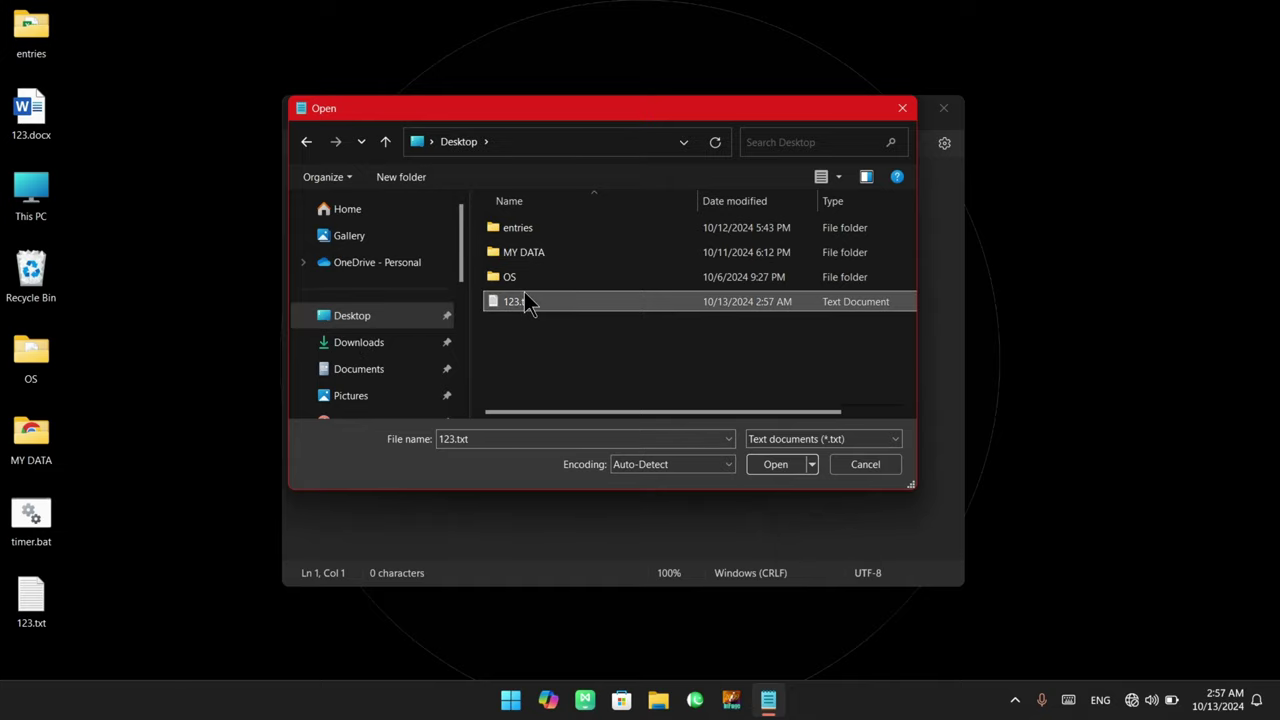
click(789, 460)
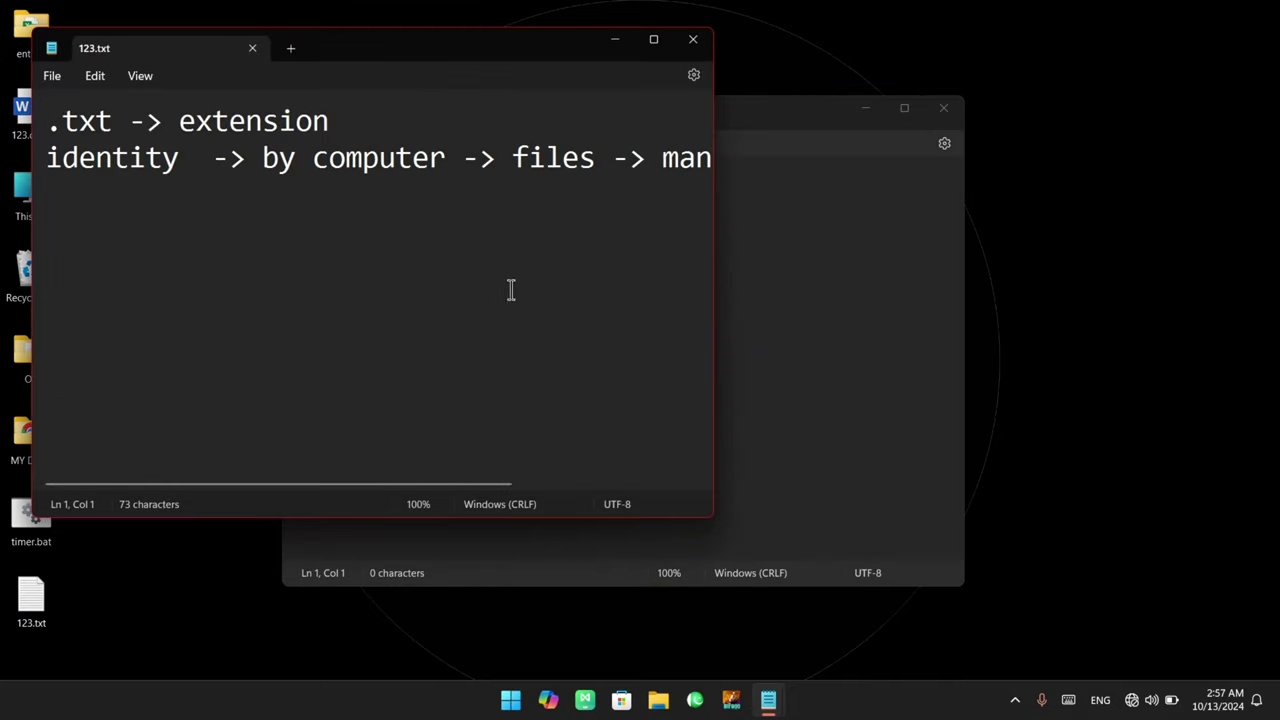
Move the 123.txt window aside, close it, then reopen 123.txt from its desktop icon
drag(352, 62, 632, 212)
click(973, 190)
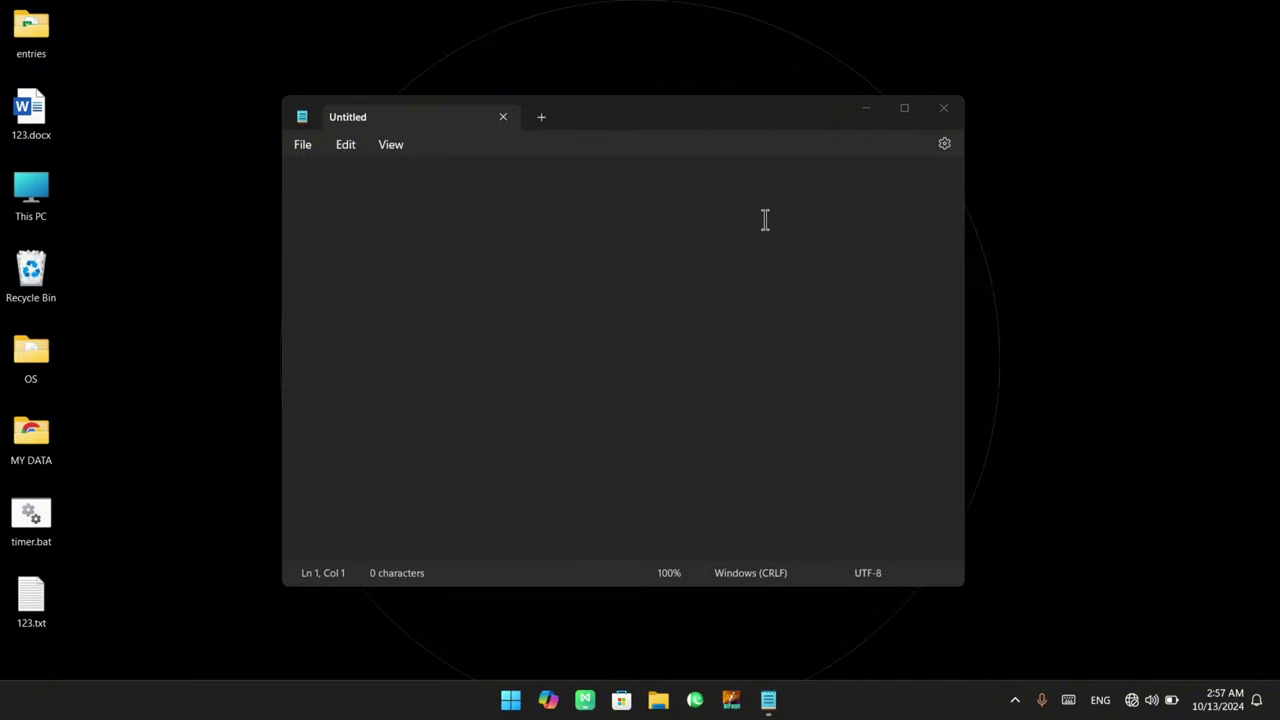
drag(31, 600, 500, 286)
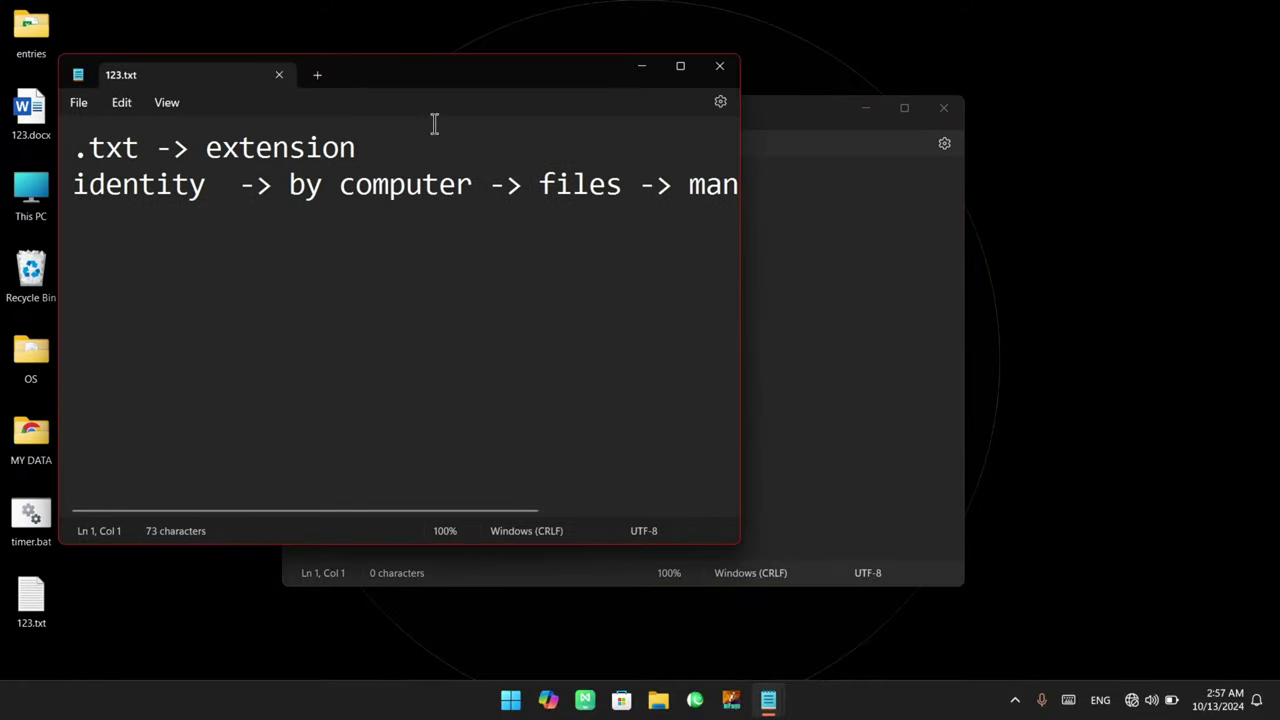
Close the 123.txt window and type 'asdfasdfasdfadsf' into the empty note
click(719, 68)
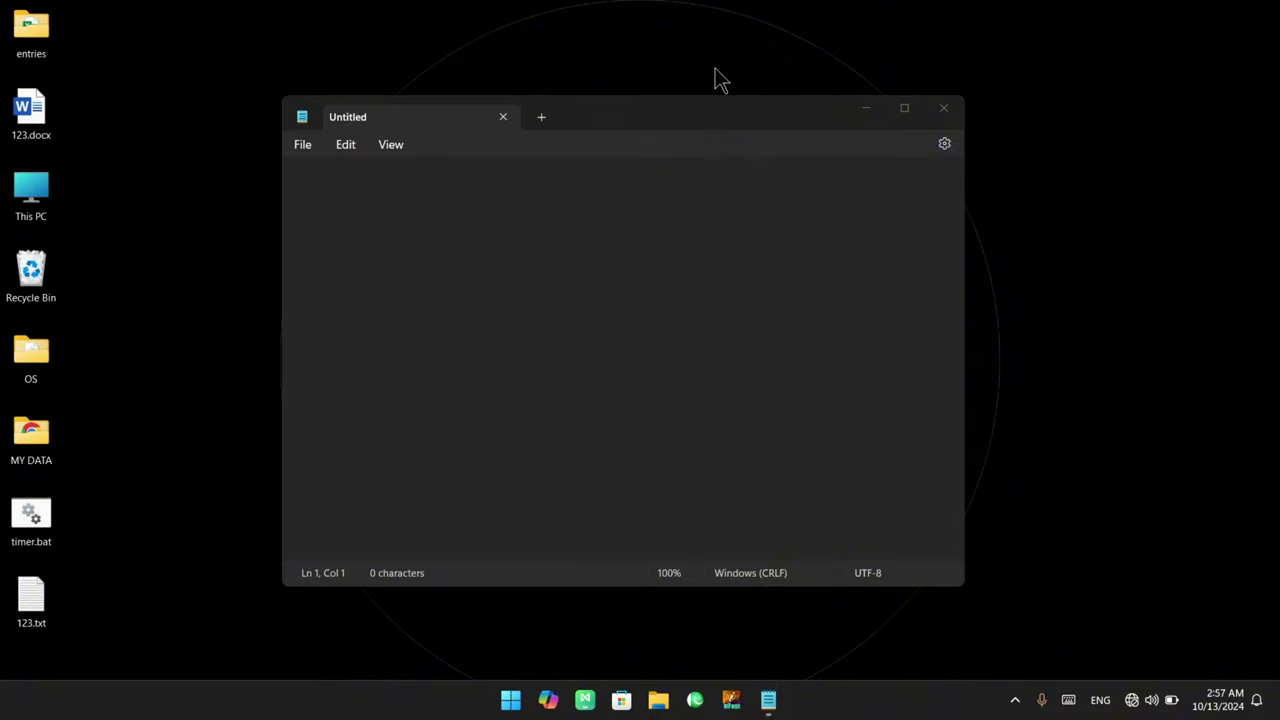
click(302, 148)
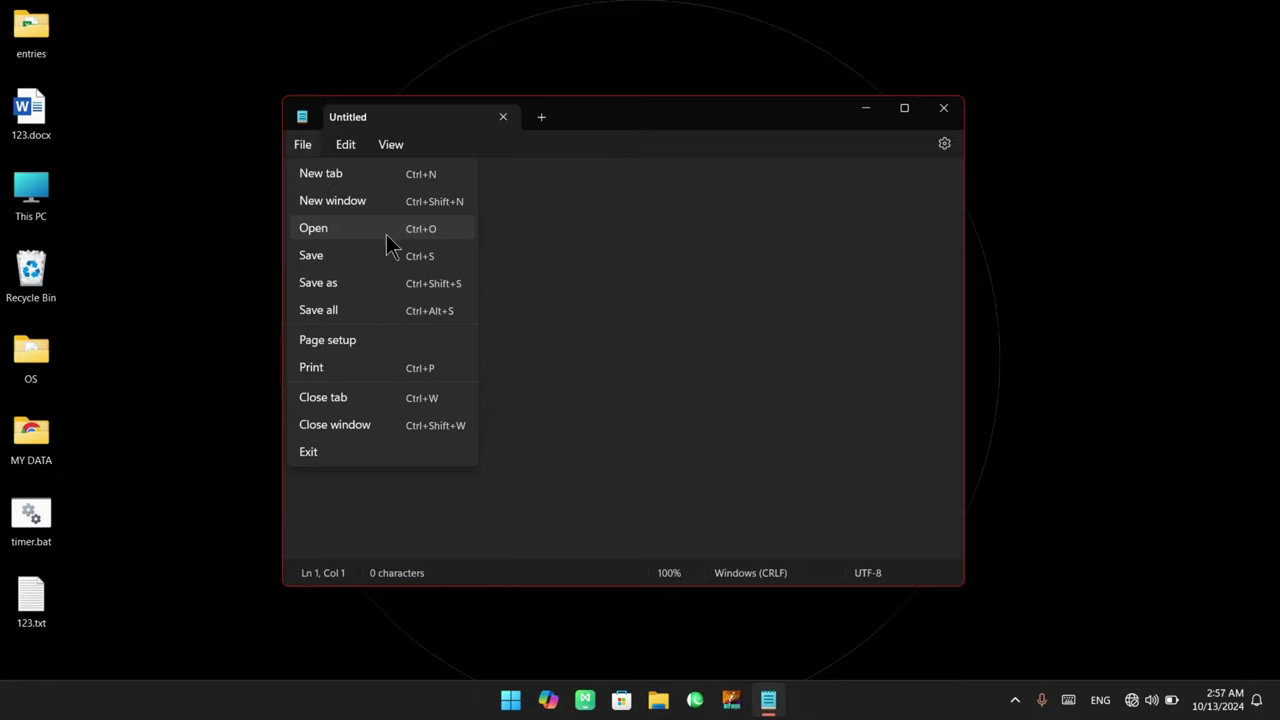
click(529, 251)
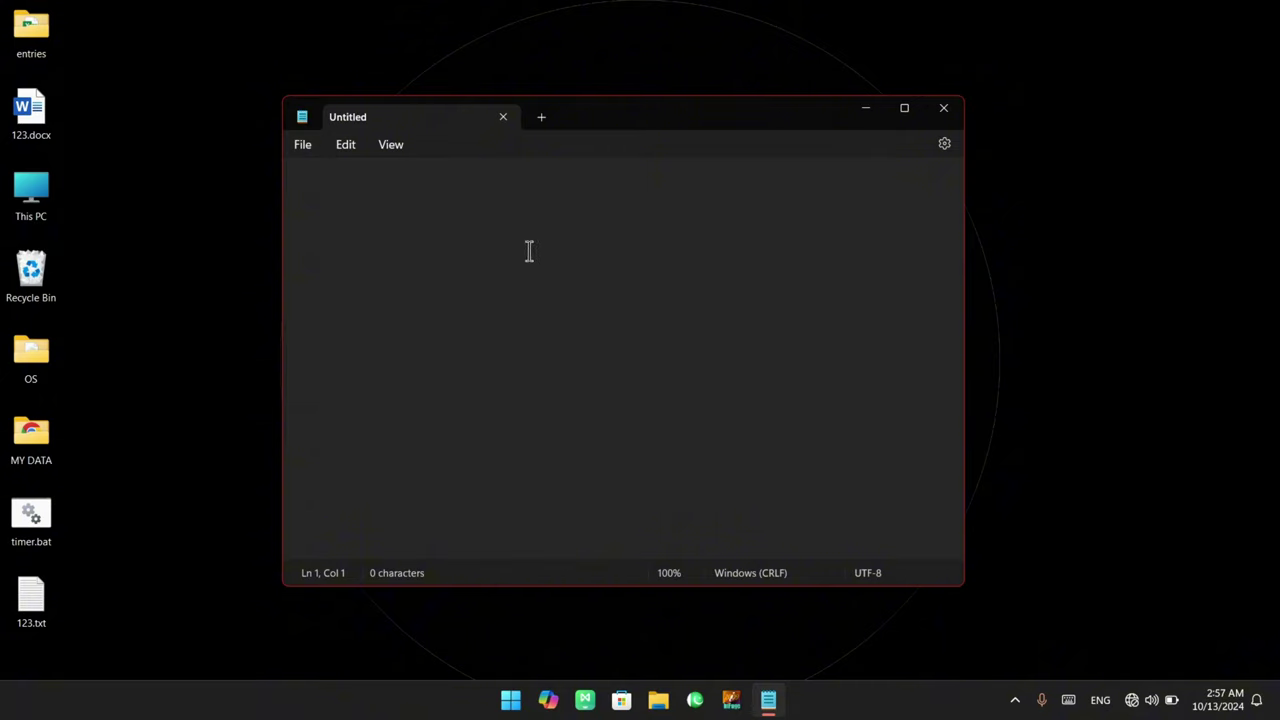
text(asdfasdfasdfadsf)
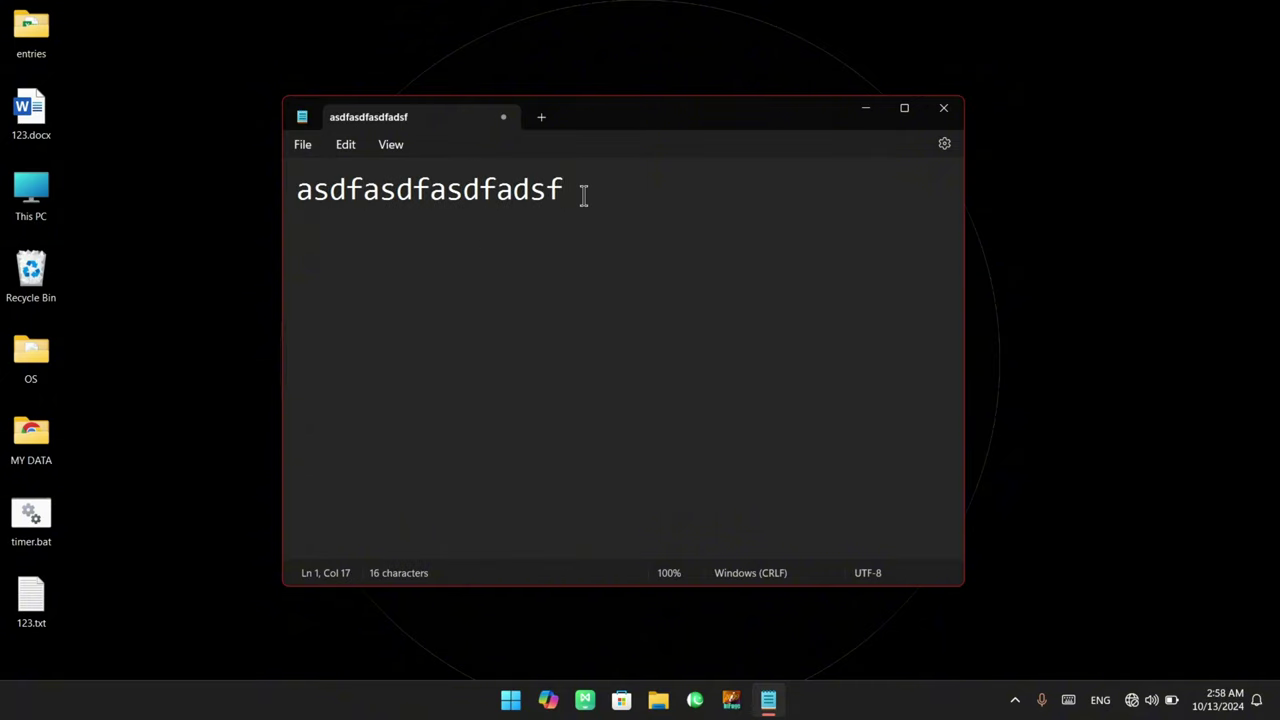
Highlight the typed line, then choose Save from the File menu
drag(598, 195, 234, 200)
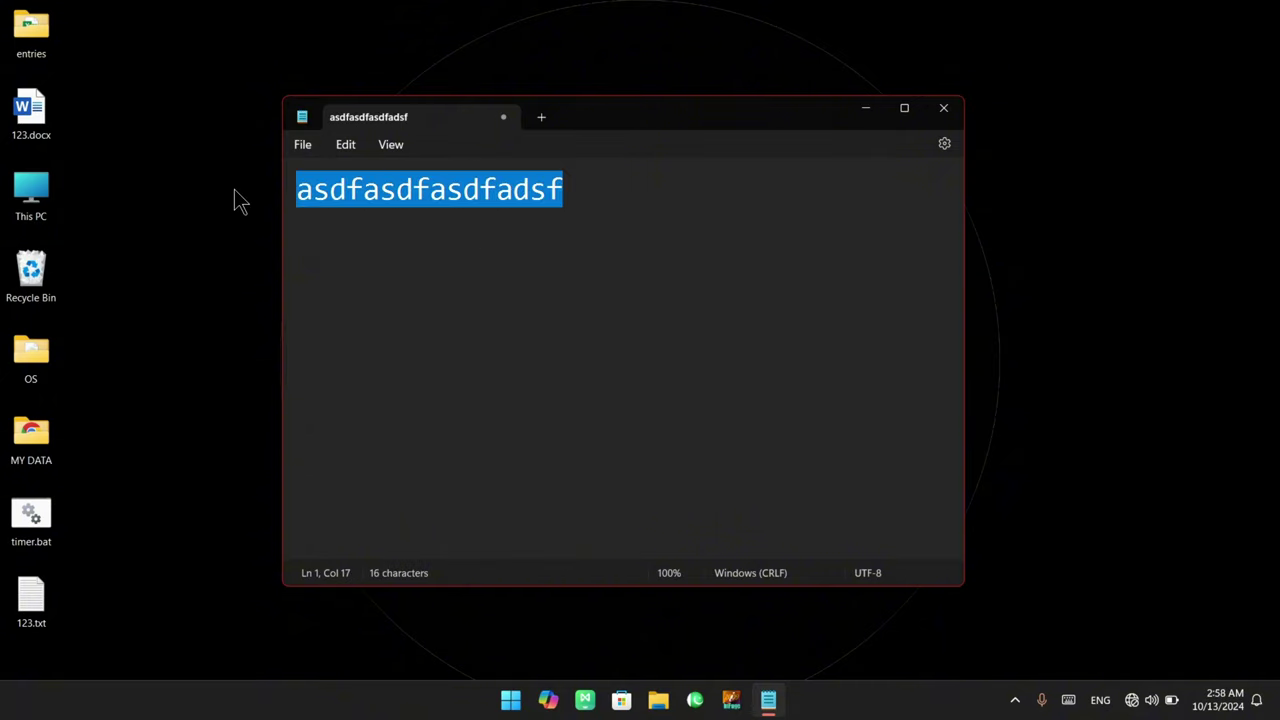
click(446, 249)
click(306, 152)
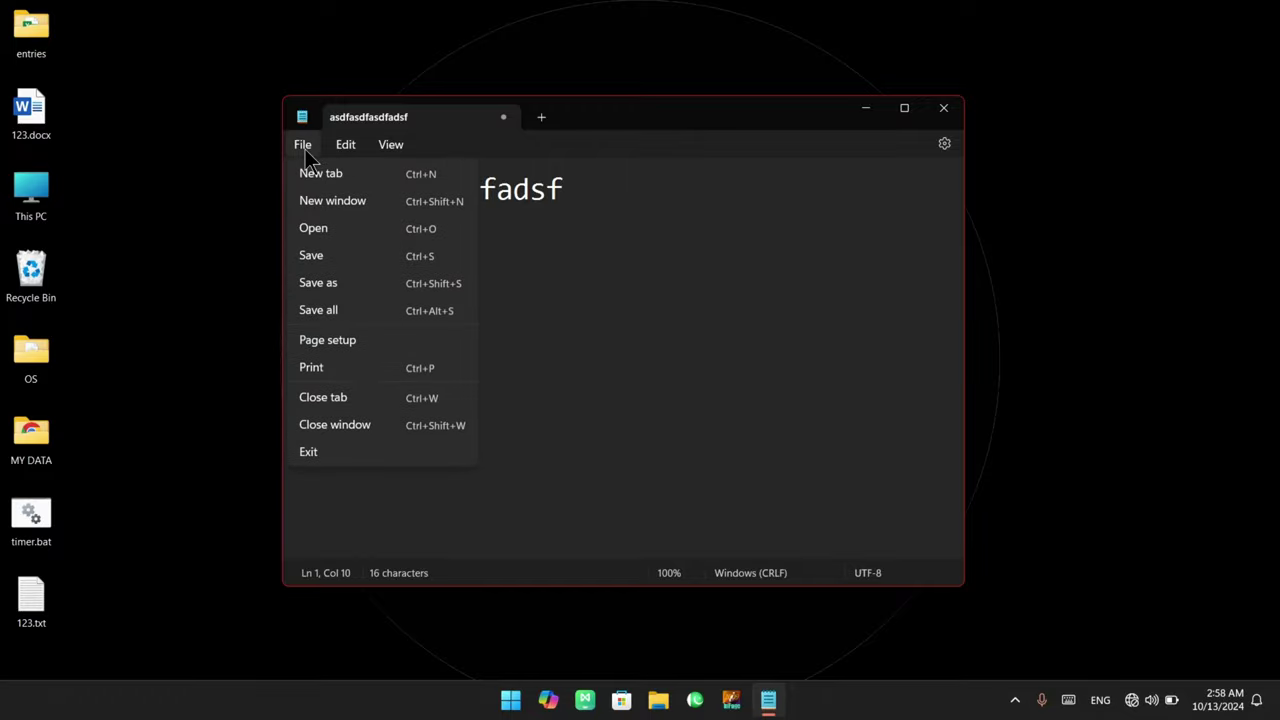
click(349, 262)
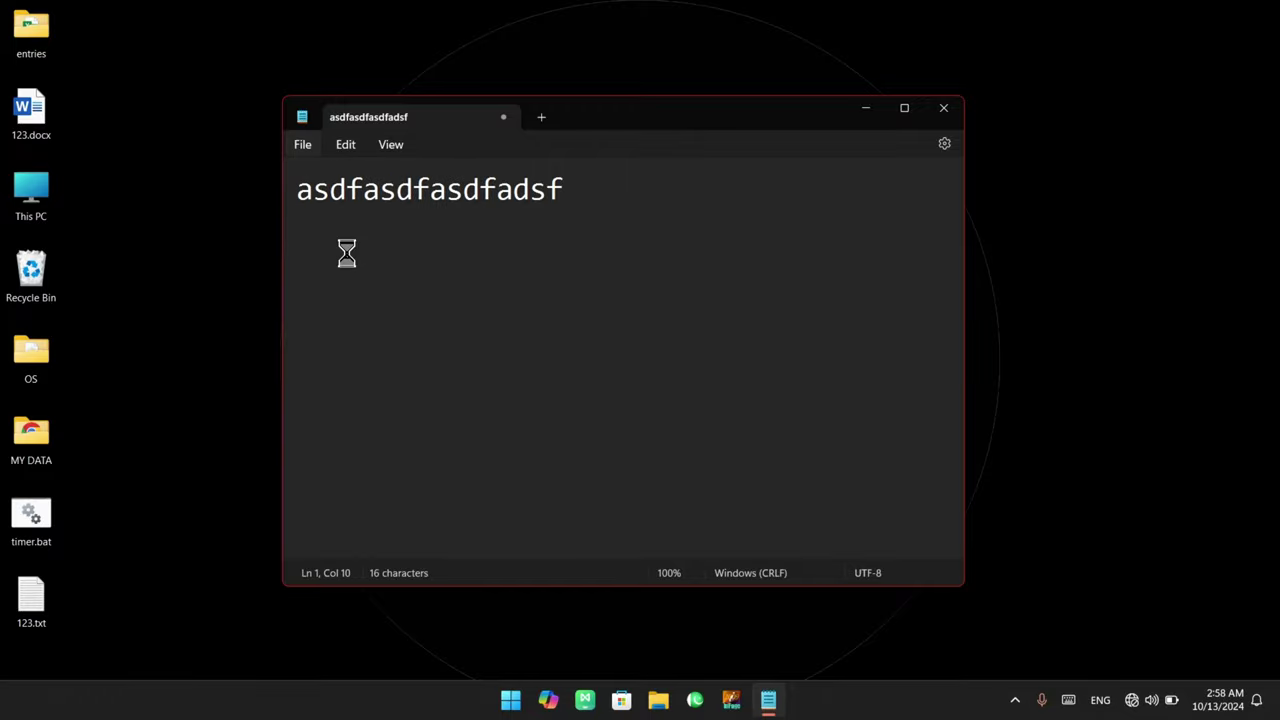
In the Save as dialog, name the file 111 and save it to the Desktop
click(352, 333)
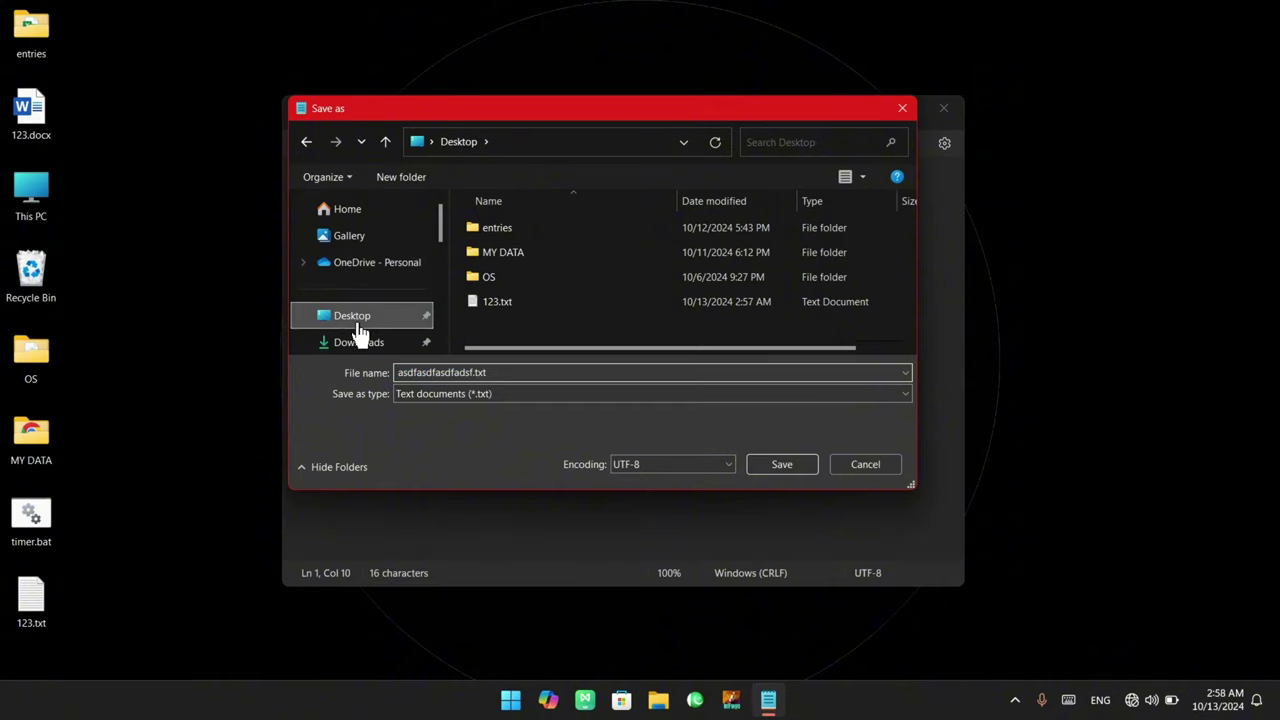
double_click(517, 372)
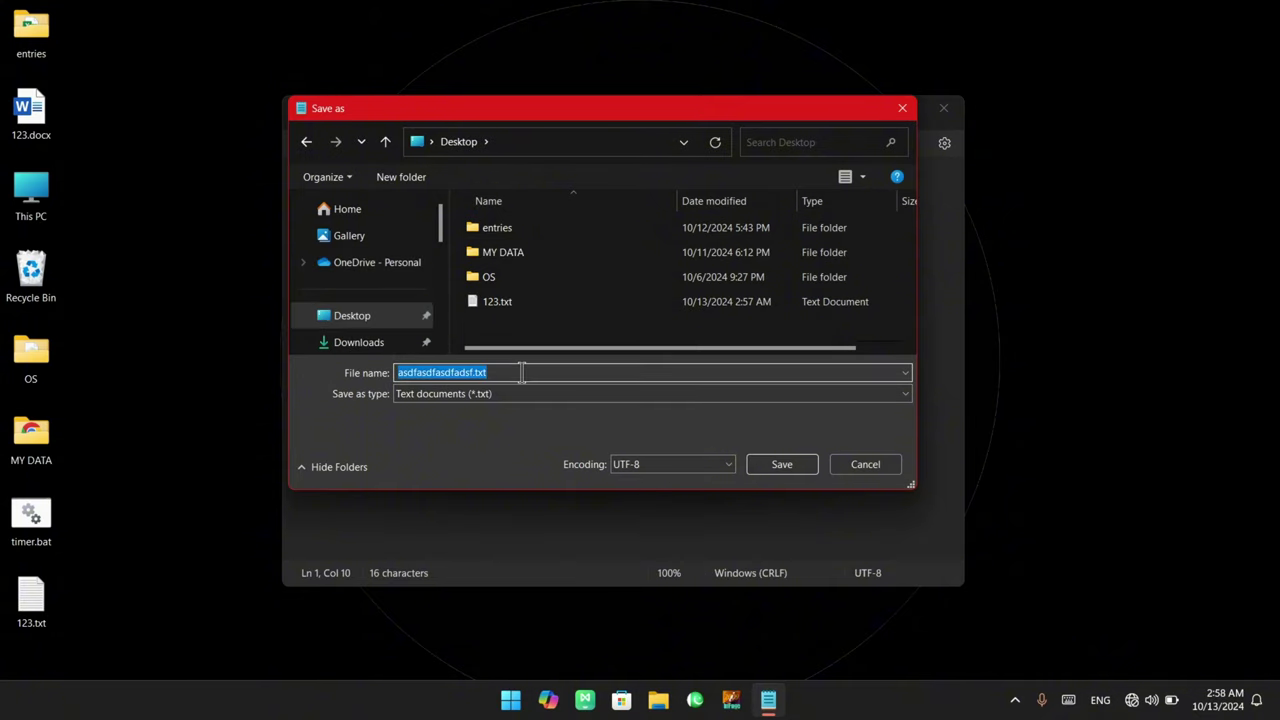
text(111)
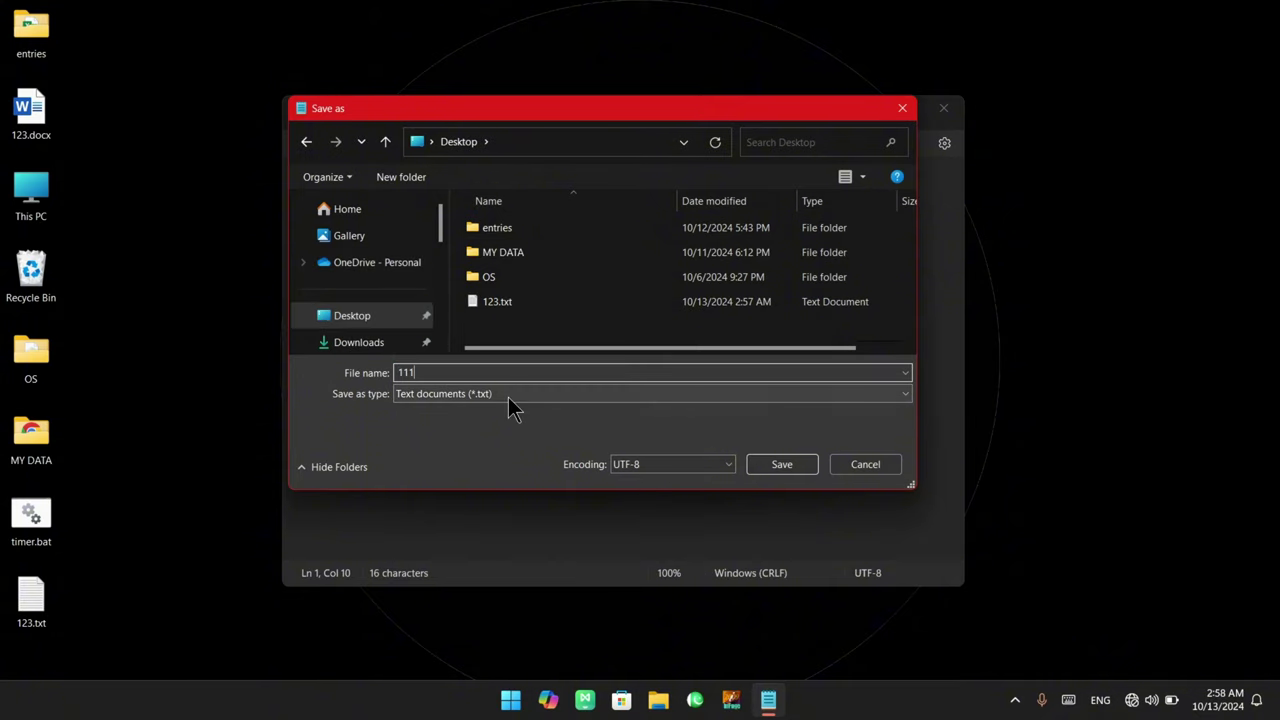
click(507, 397)
click(278, 425)
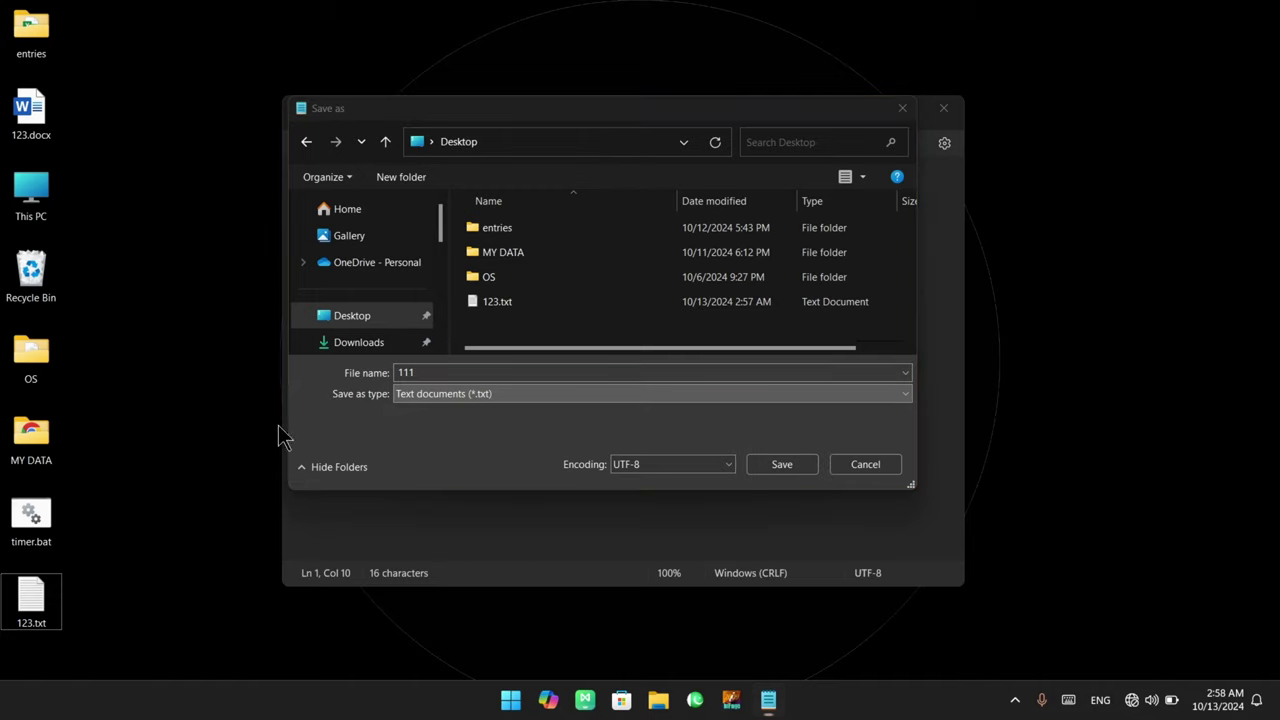
click(433, 372)
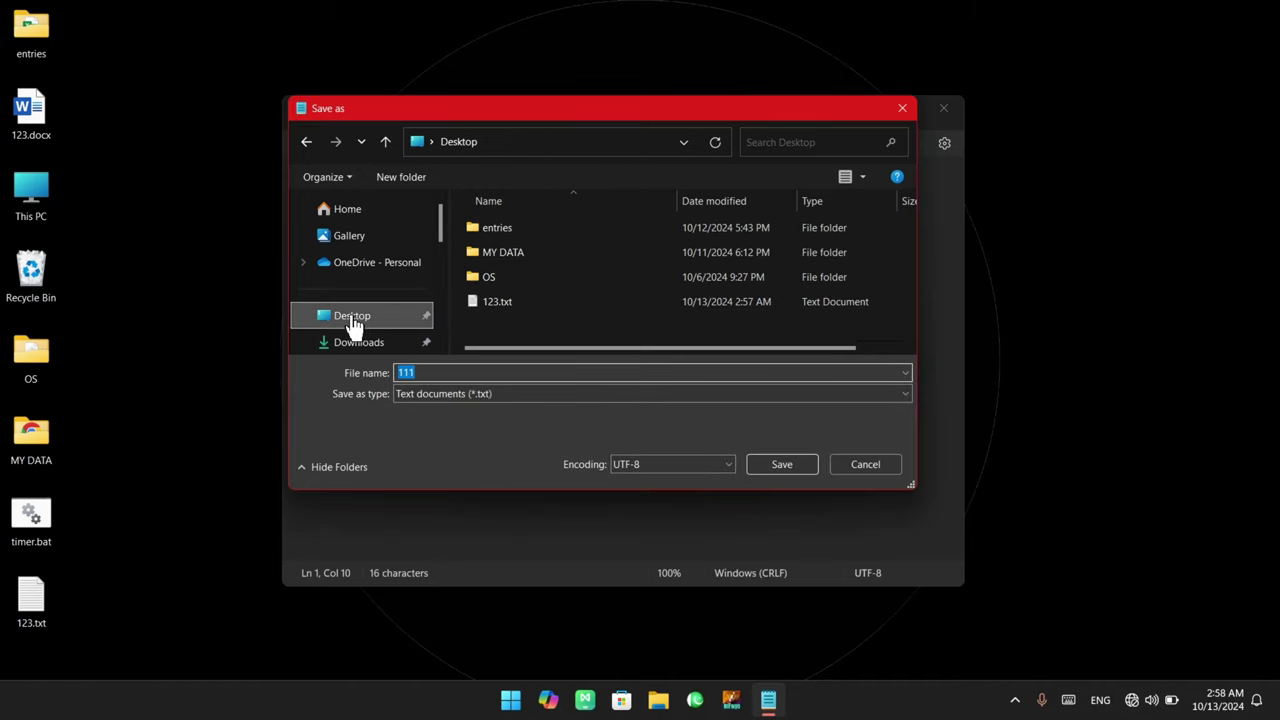
click(350, 318)
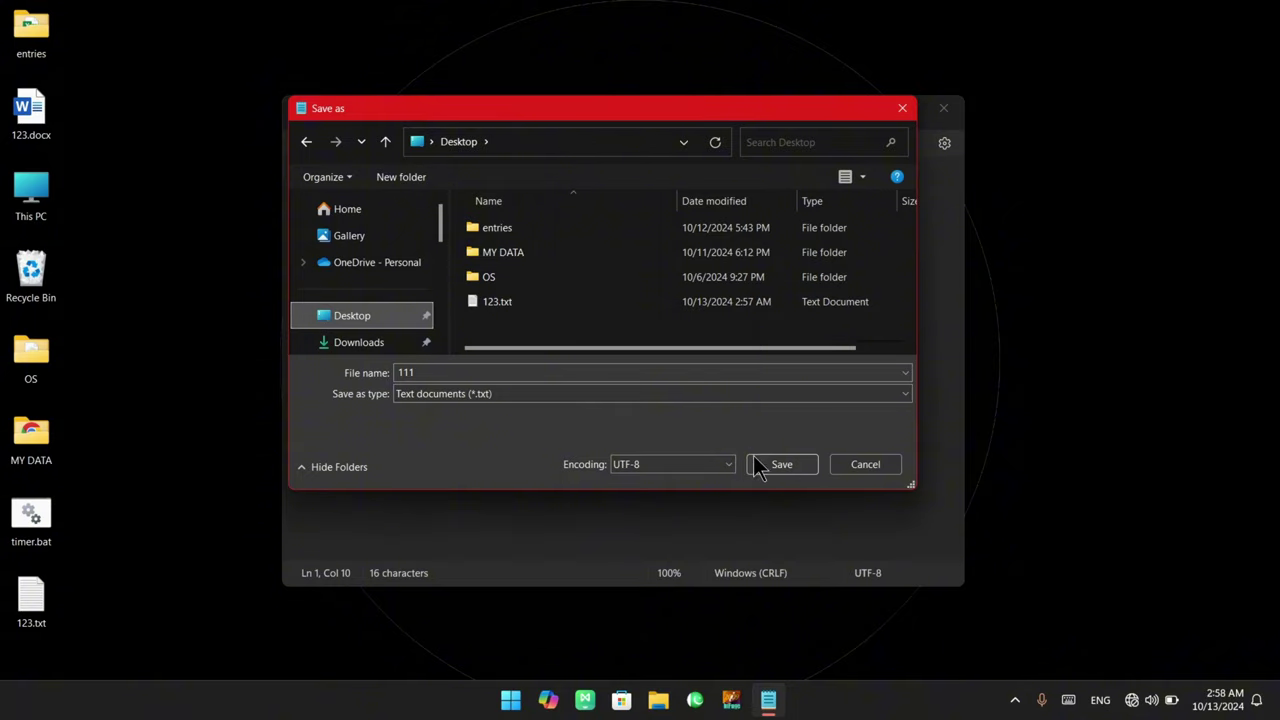
click(794, 467)
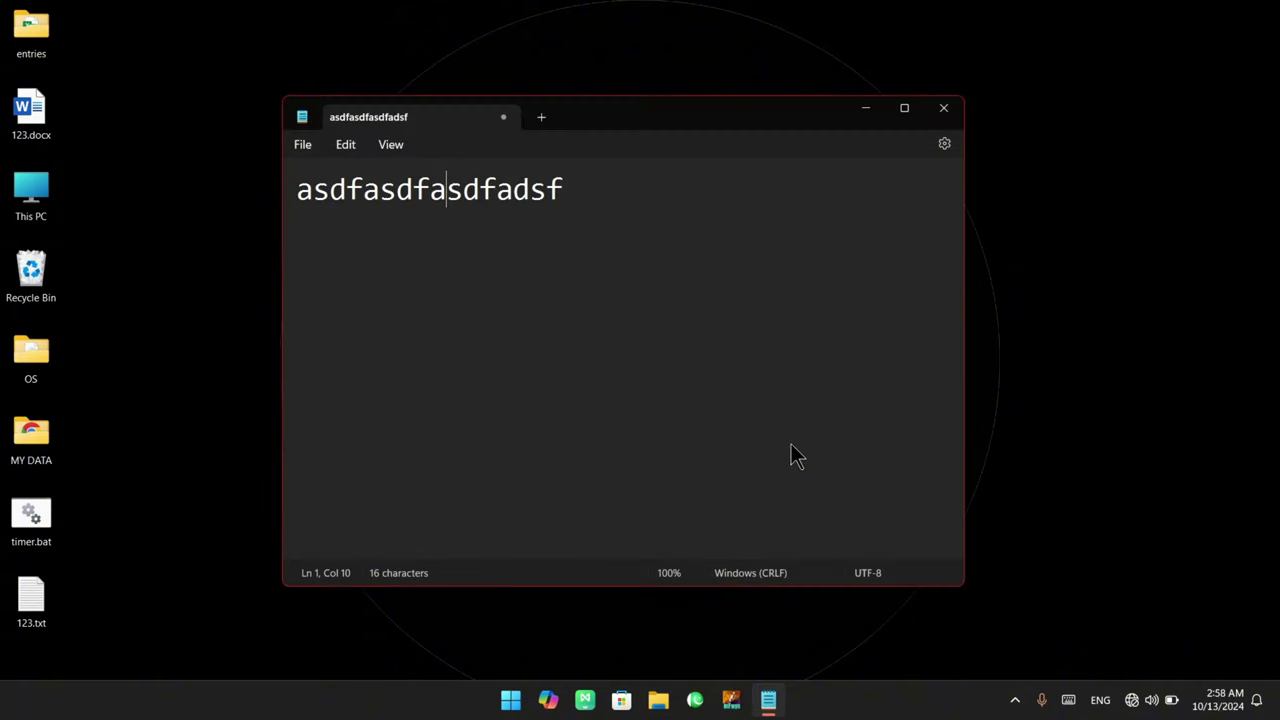
Close Notepad and refresh the desktop so 111.txt appears
click(943, 110)
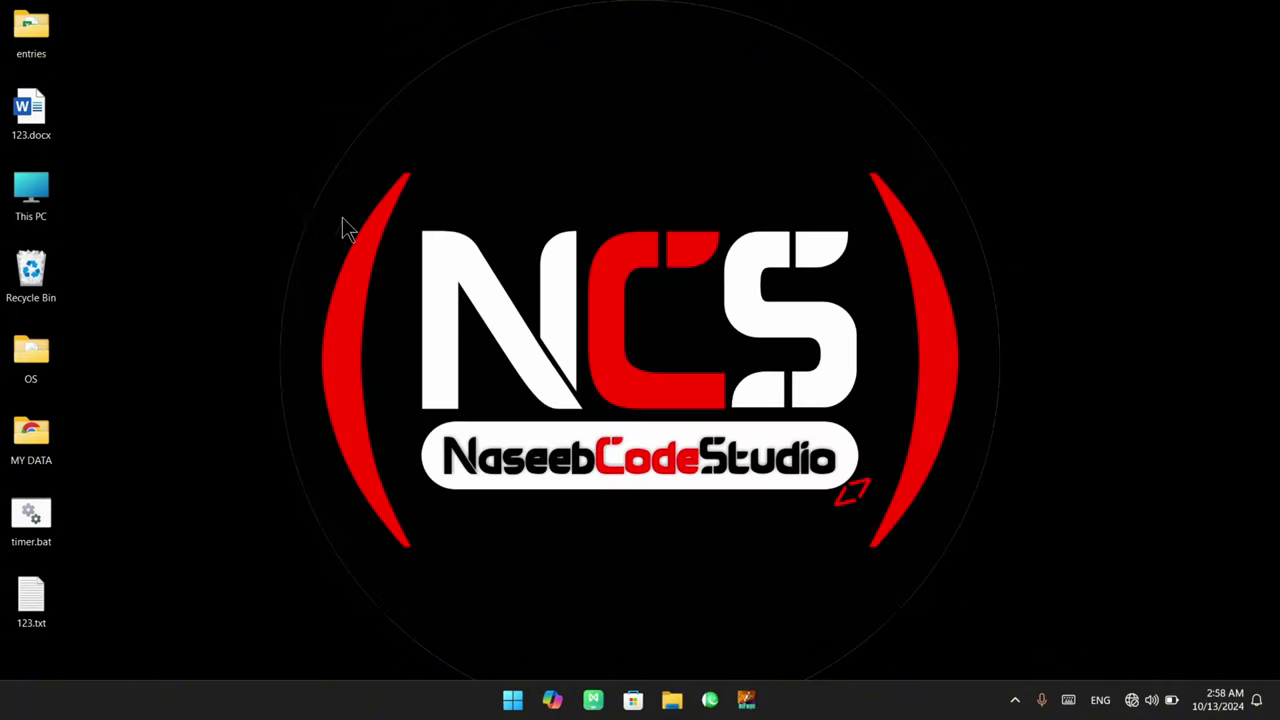
right_click(276, 212)
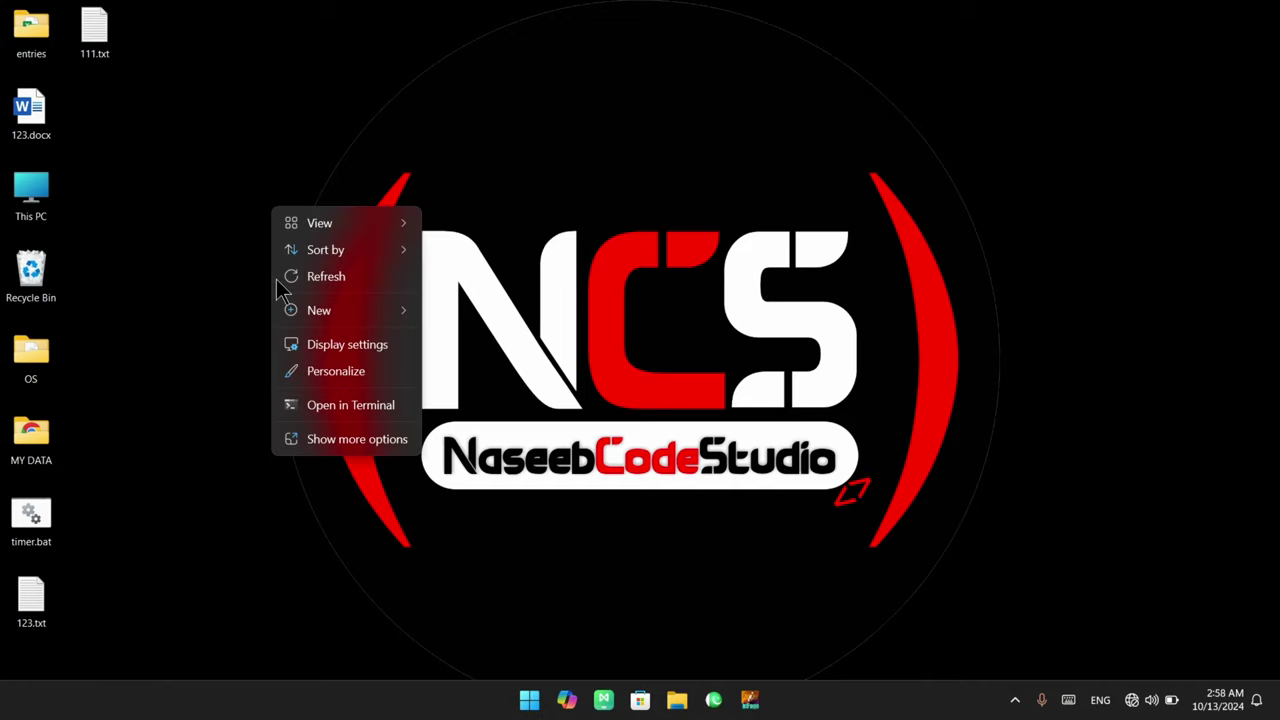
click(320, 275)
Open 111.txt from the desktop and check its saved line of text
click(94, 50)
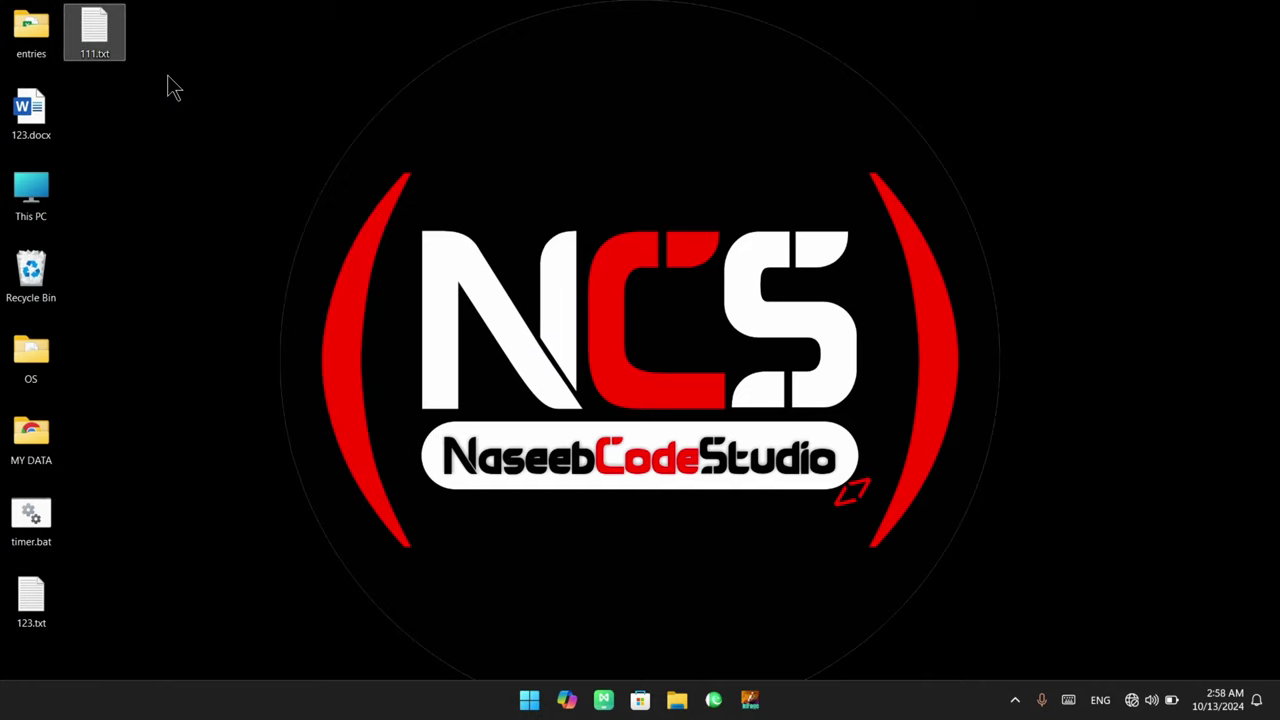
double_click(103, 50)
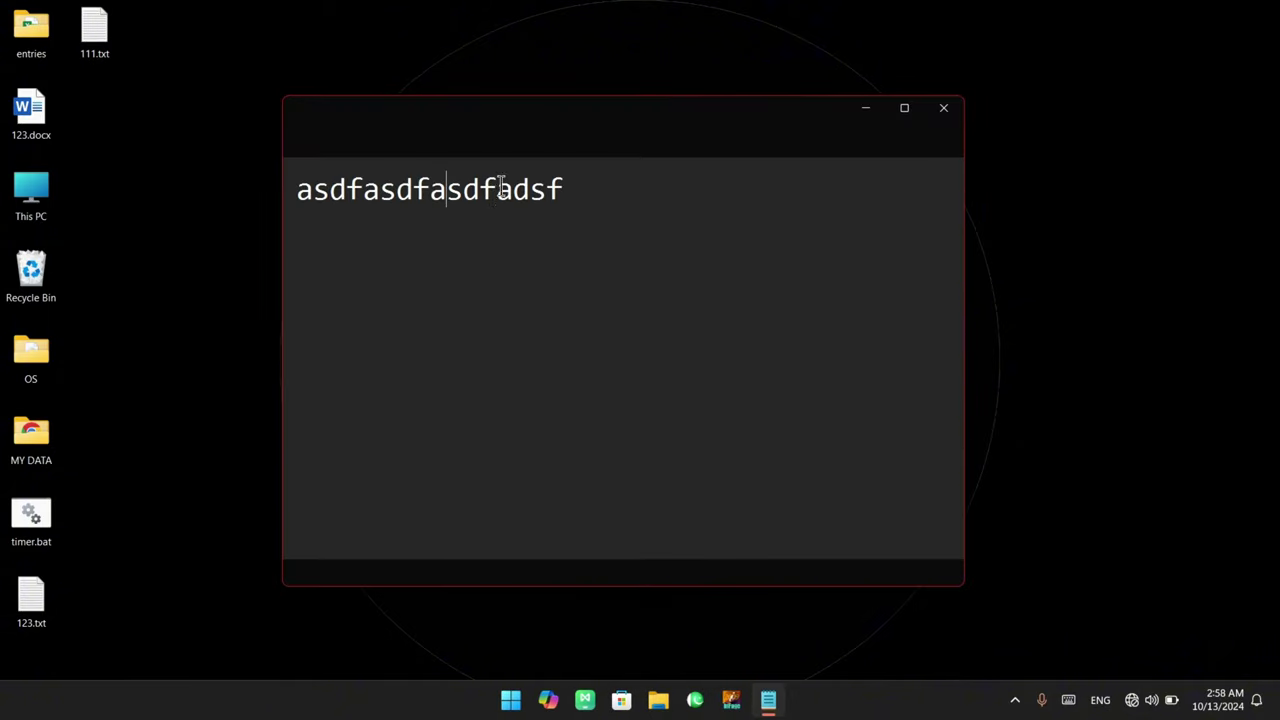
drag(577, 198, 333, 198)
click(380, 218)
click(305, 144)
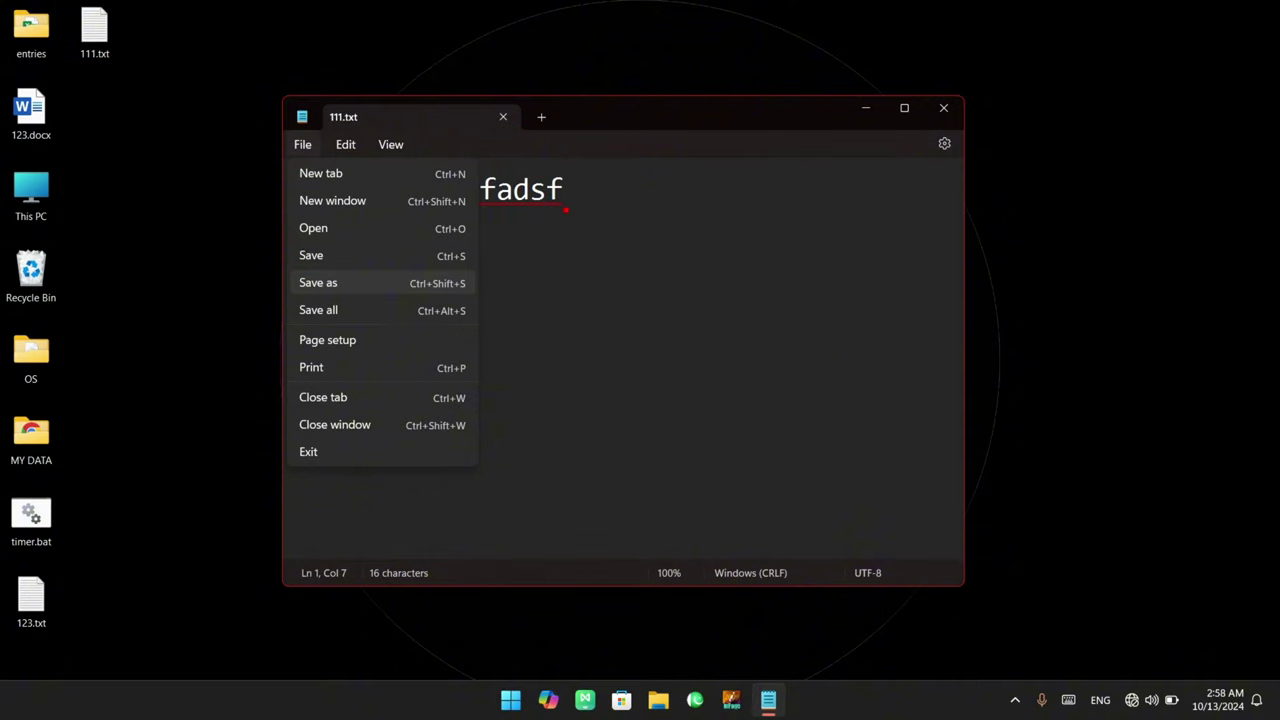
Select part of the first line, then save the changes to 111.txt
key(Escape)
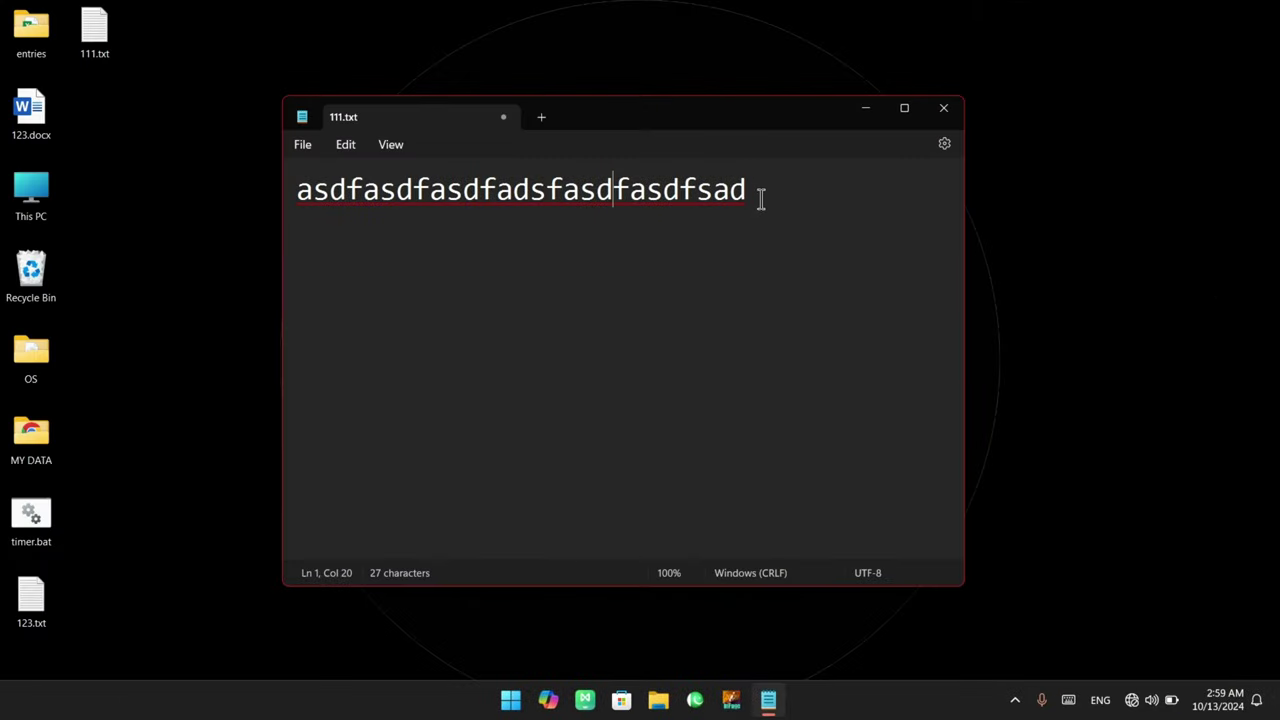
drag(752, 192, 600, 214)
click(576, 230)
drag(487, 102, 519, 129)
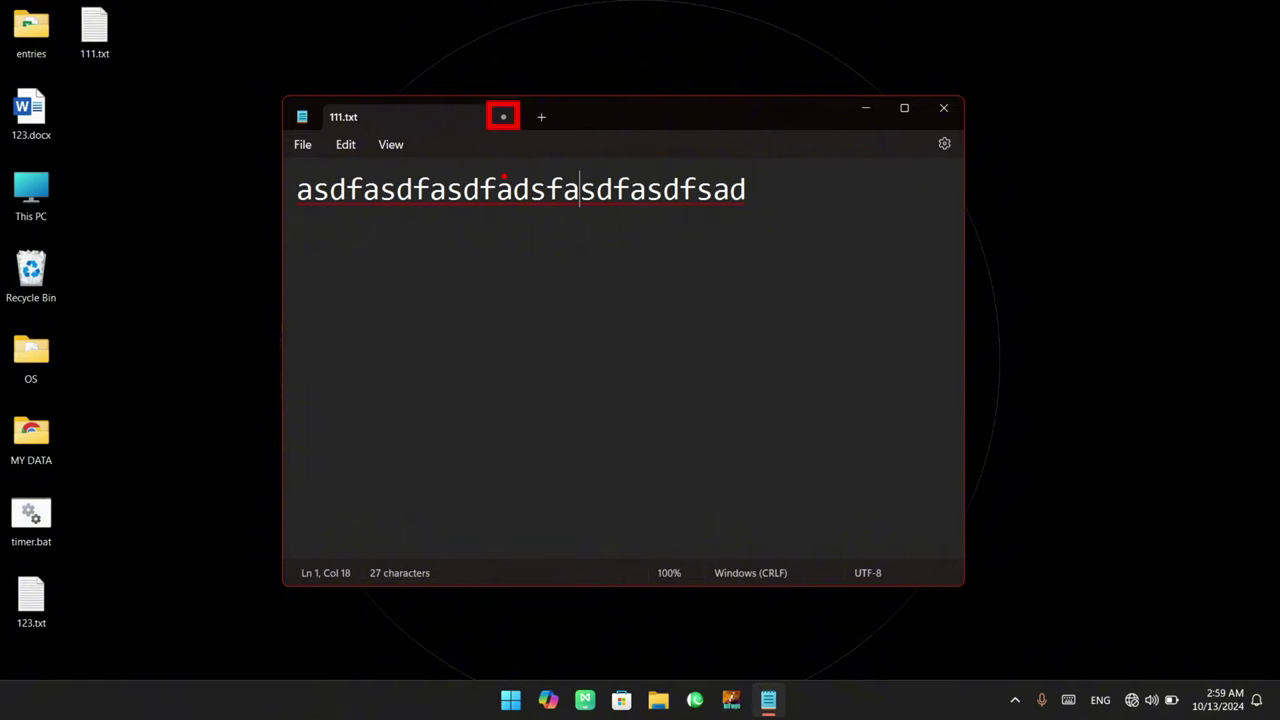
key(Escape)
click(303, 144)
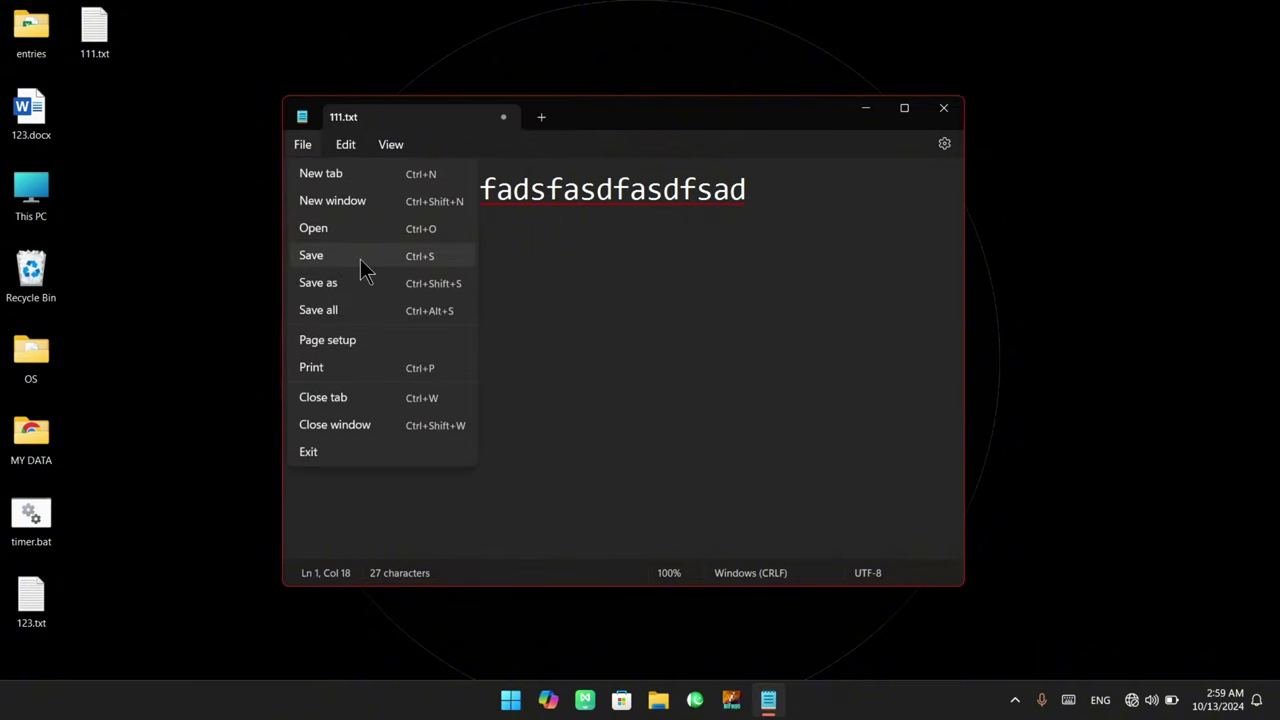
click(364, 266)
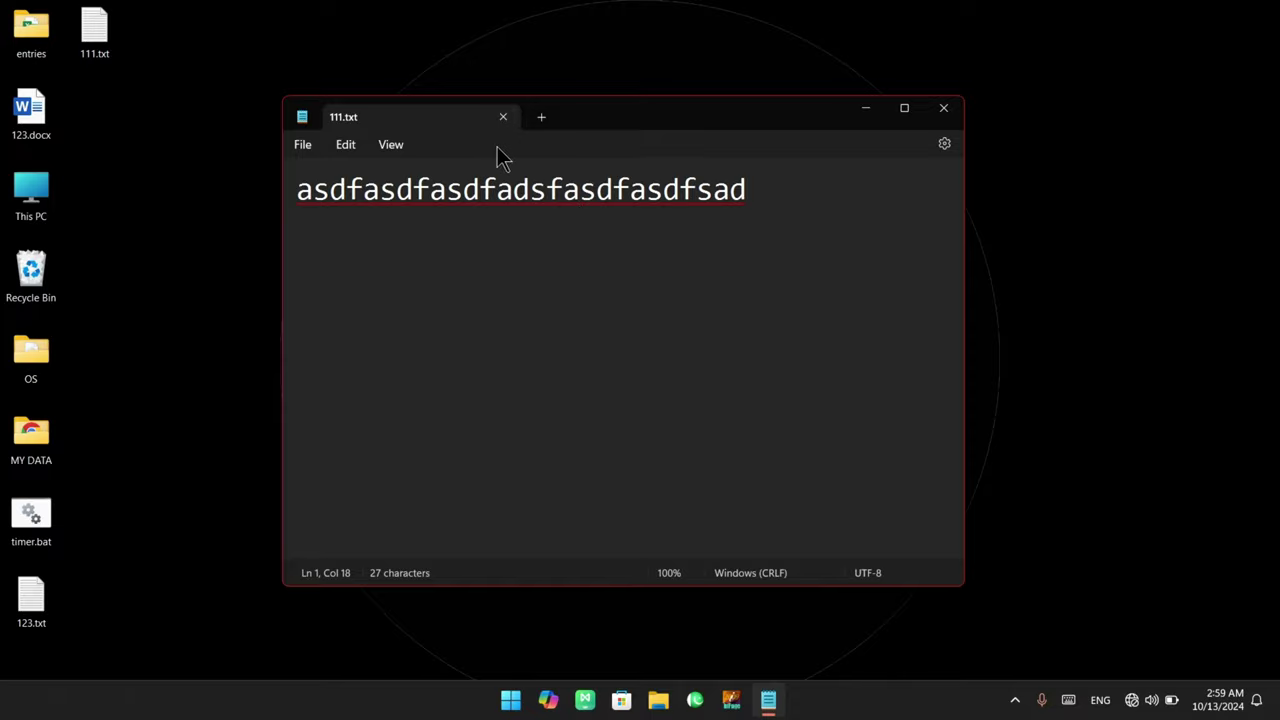
Add a second line 'fadsfasdfasdfasd' below the first line
key(ctrl+2)
drag(487, 104, 518, 127)
key(Escape)
mouse_move(596, 189)
mouse_down()
mouse_move(666, 206)
mouse_move(752, 192)
mouse_up()
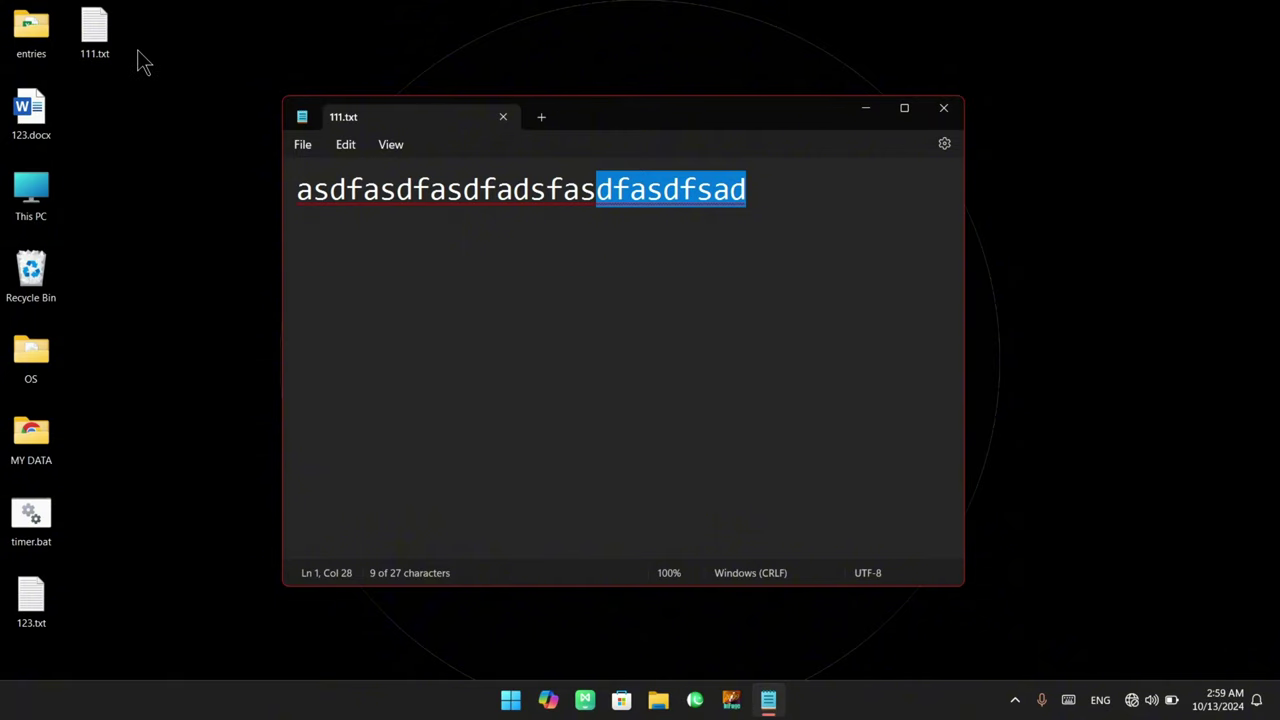
key(Right)
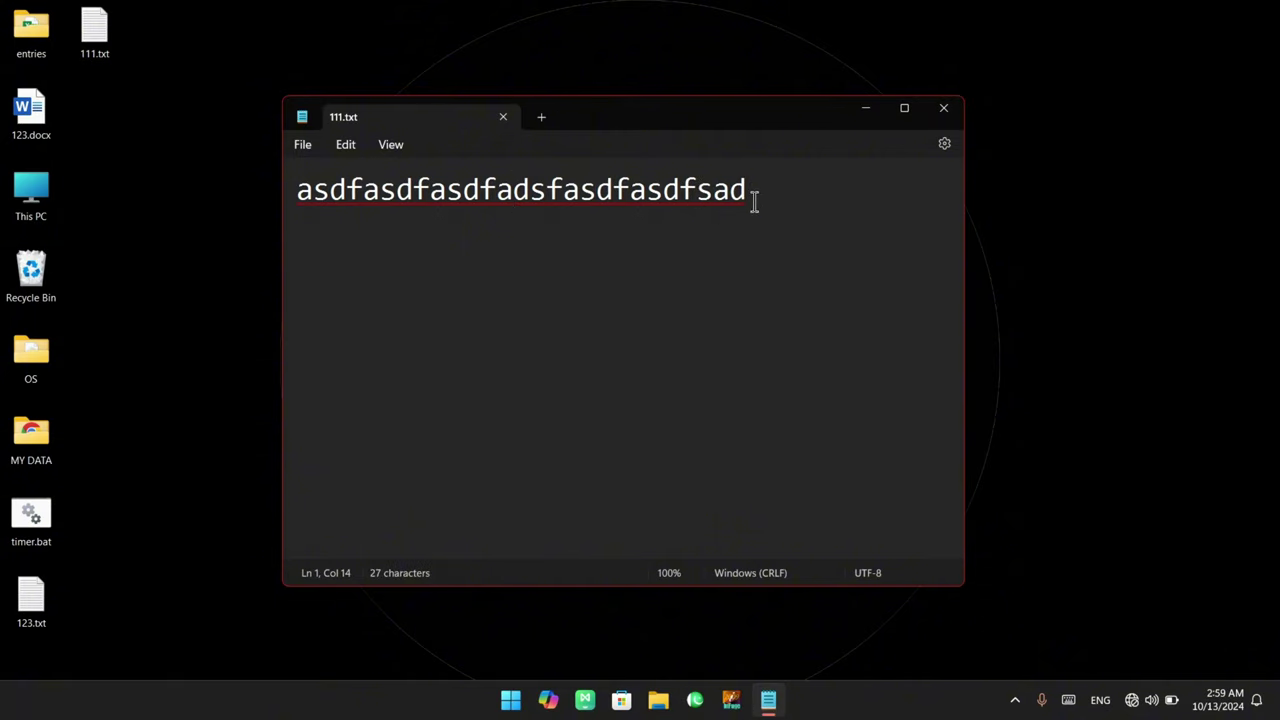
key(Return)
text(fadsfasdfasdfasd)
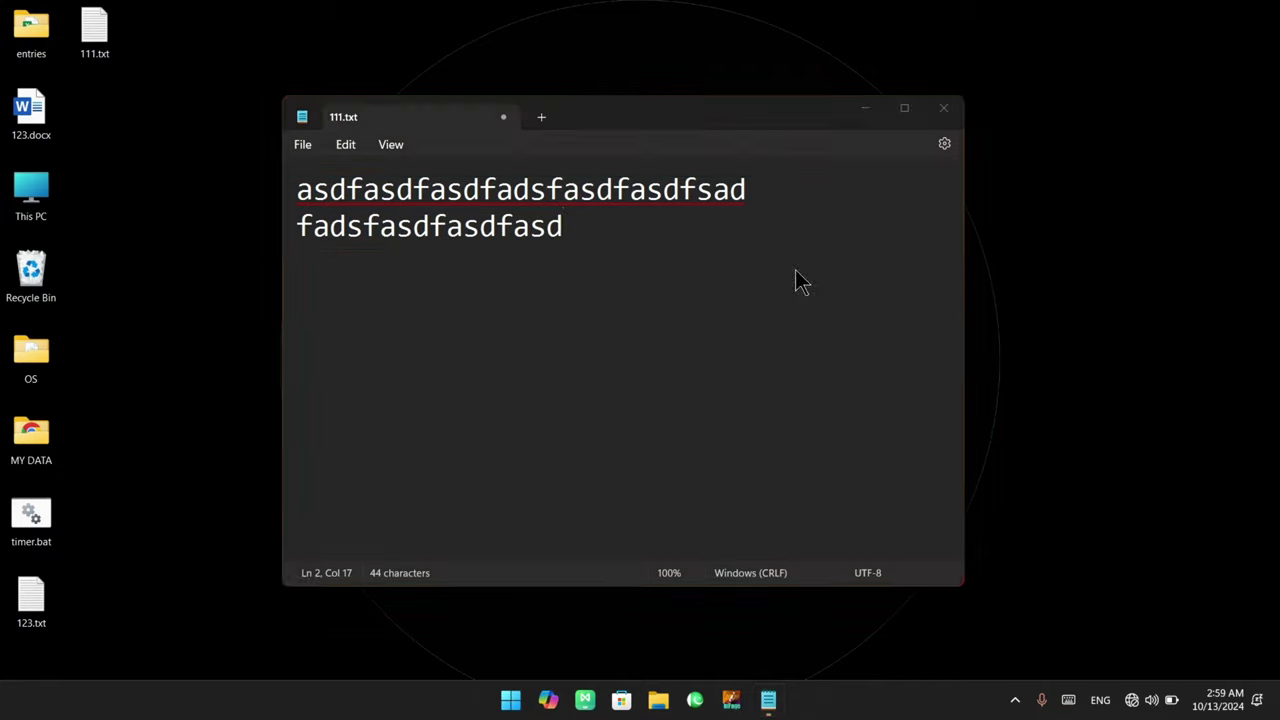
click(305, 147)
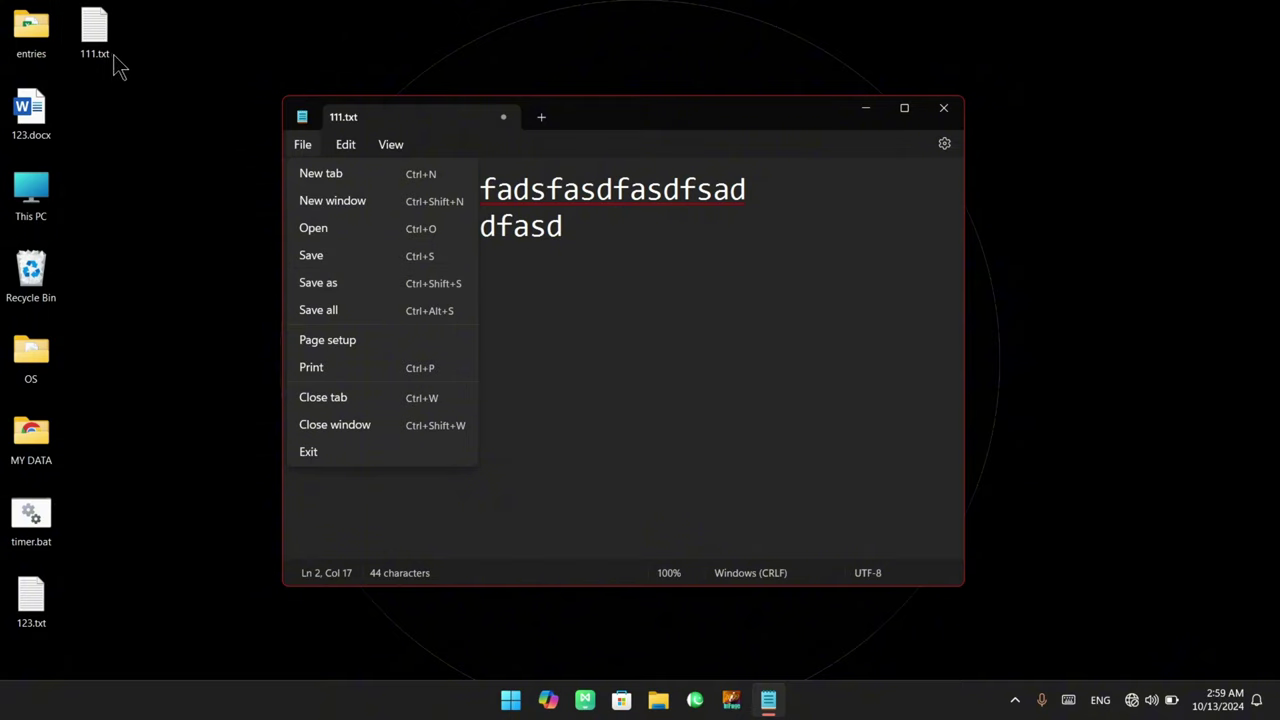
Save the note under the new file name 222.txt
click(374, 283)
click(466, 370)
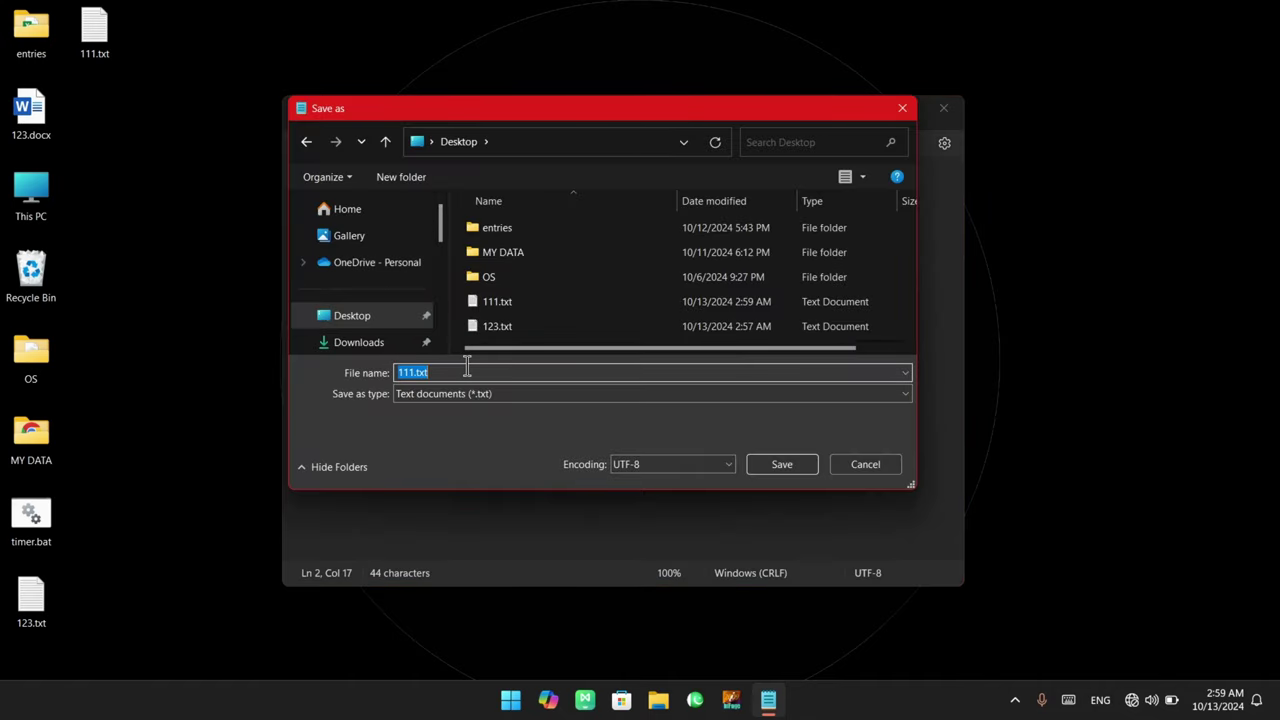
text(222)
drag(443, 370, 363, 372)
click(776, 463)
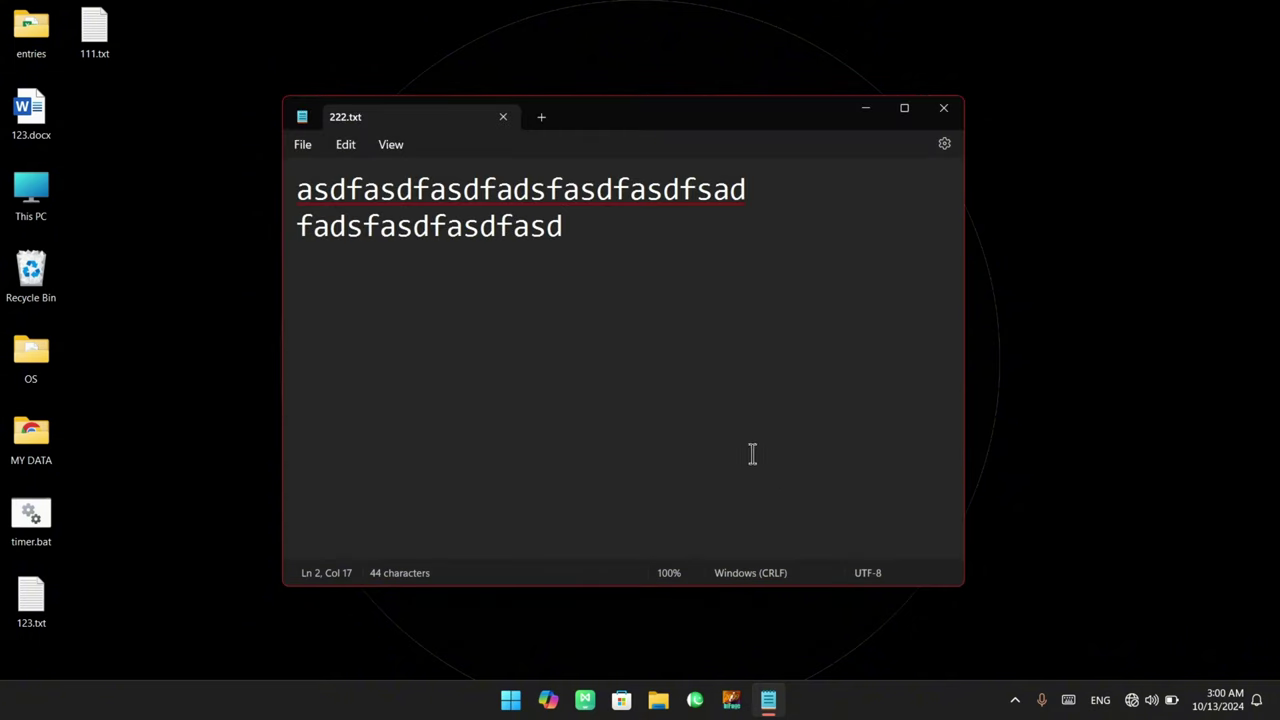
Refresh the desktop so 222.txt appears, then select all the note's text
right_click(177, 175)
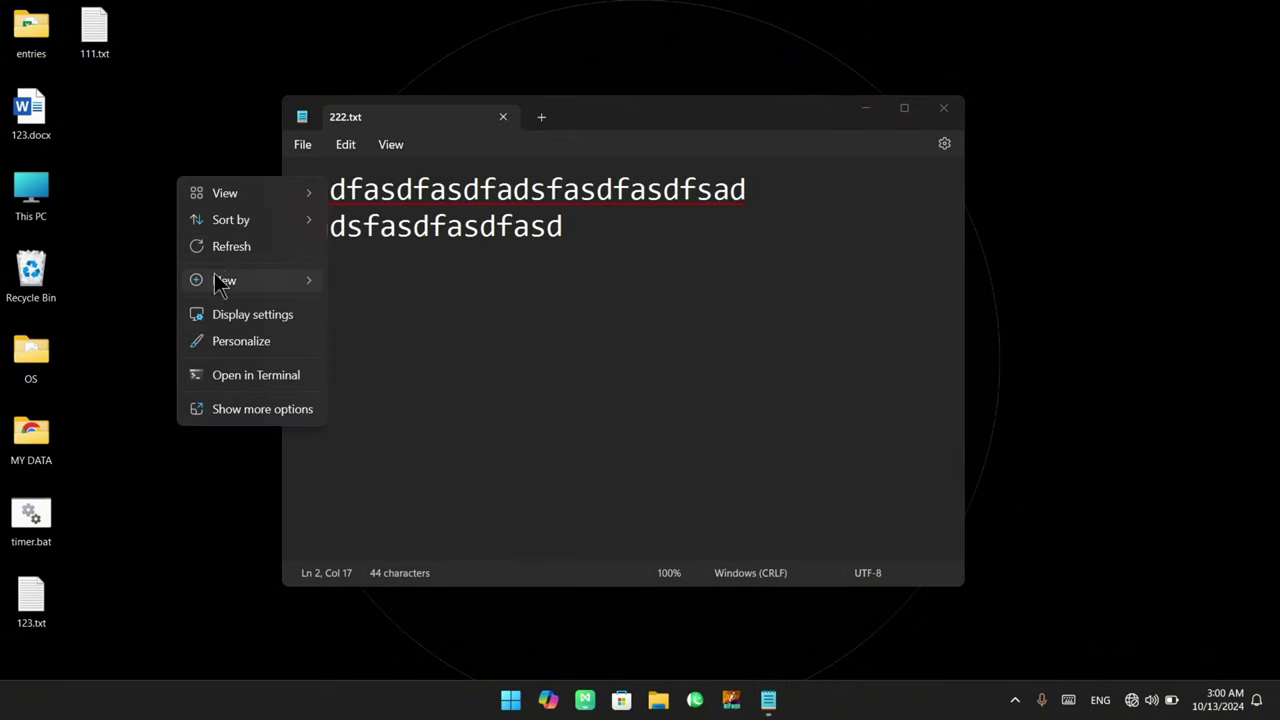
click(230, 249)
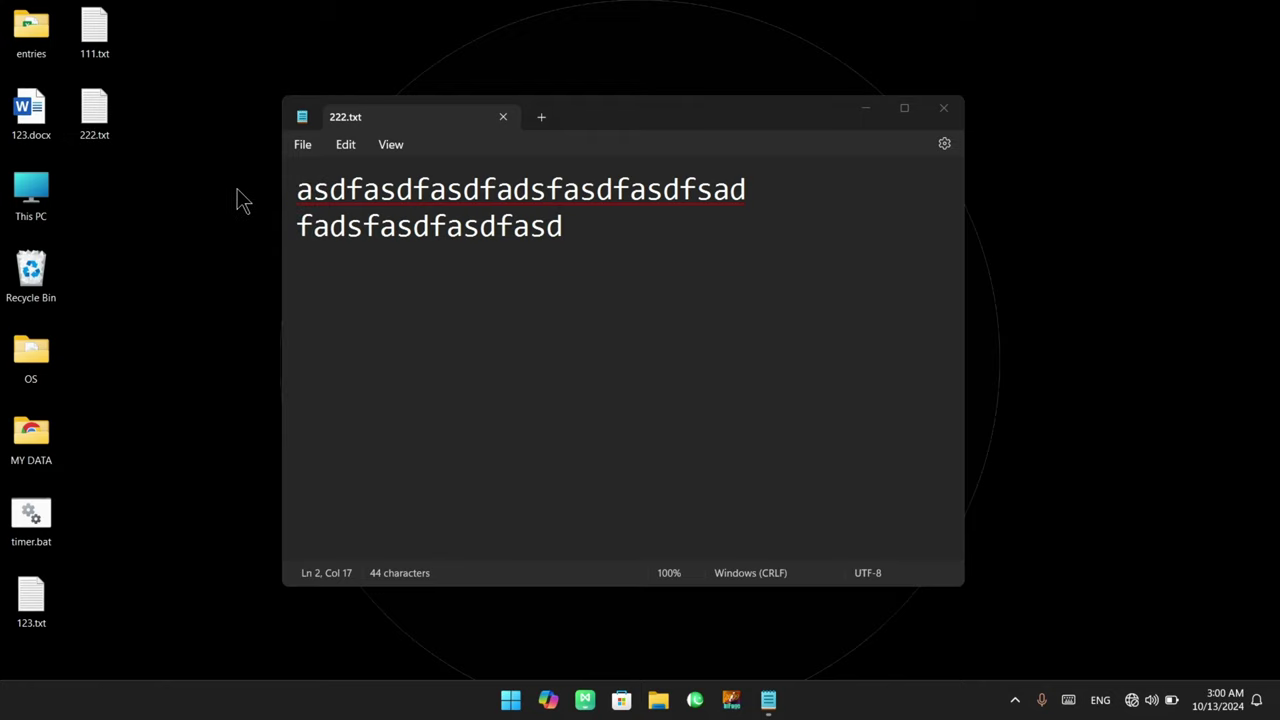
click(305, 158)
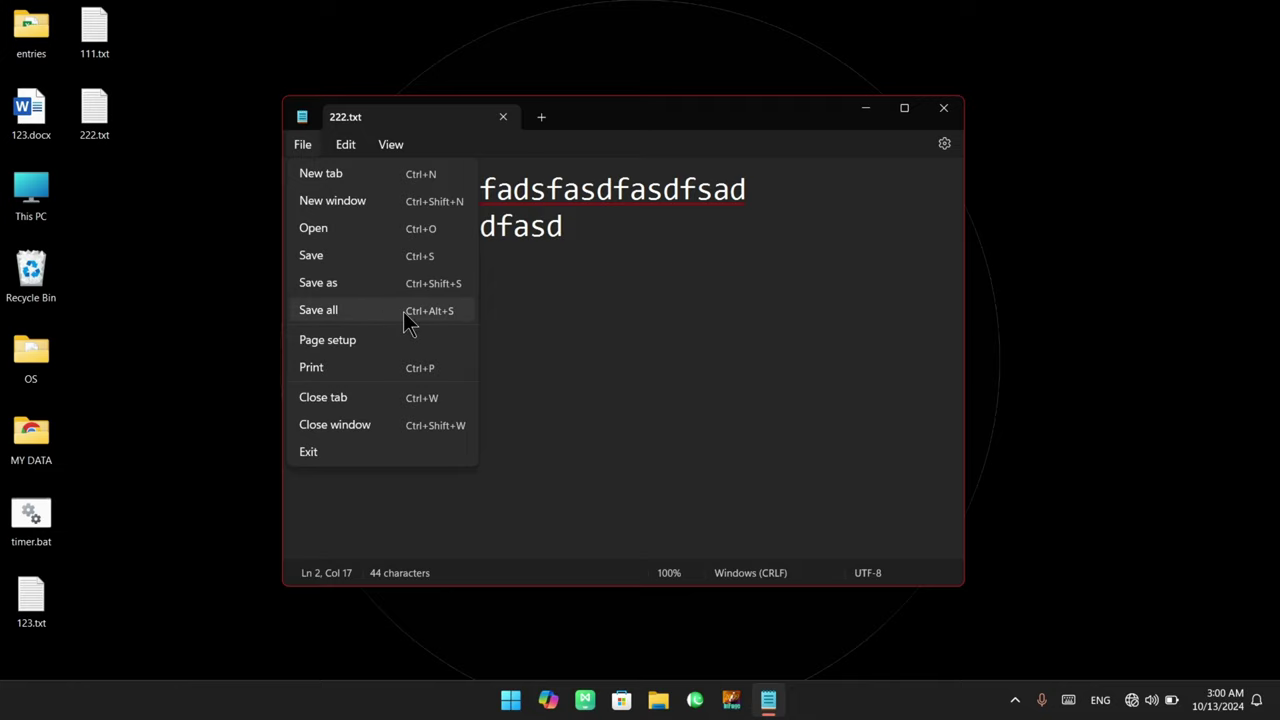
click(600, 237)
key(ctrl+a)
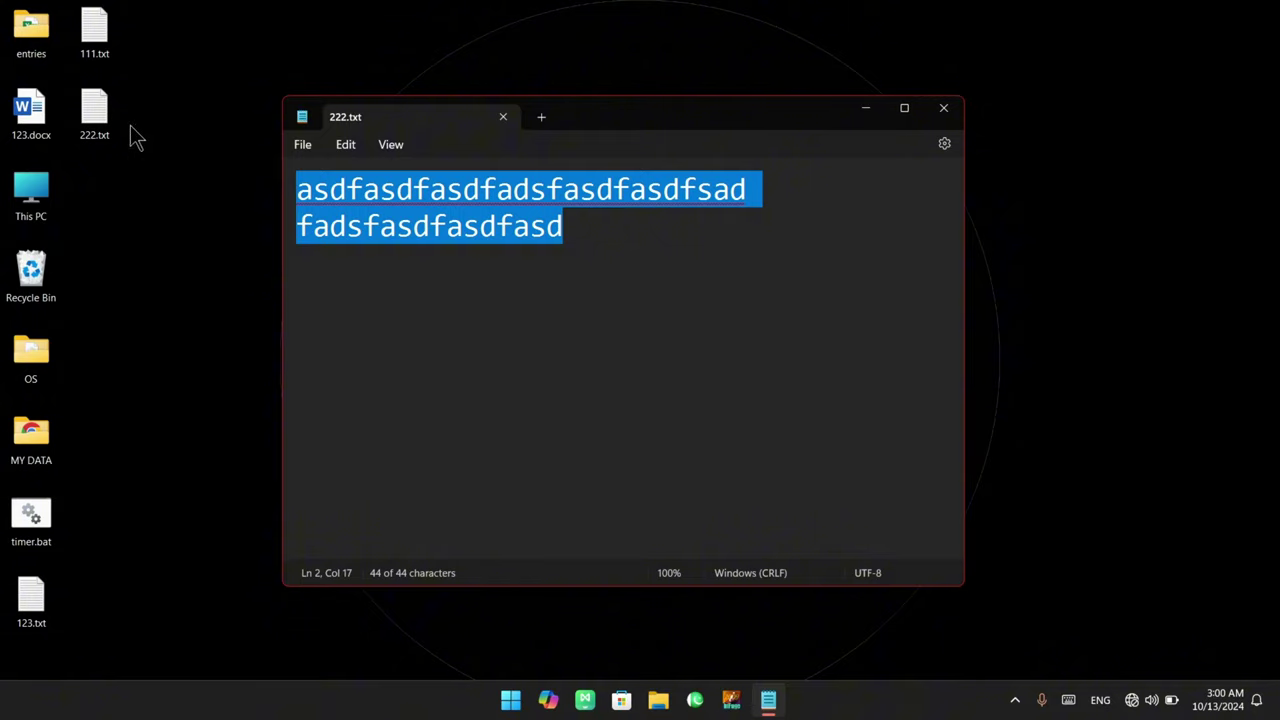
Close Notepad and reopen 222.txt from its desktop icon
click(943, 109)
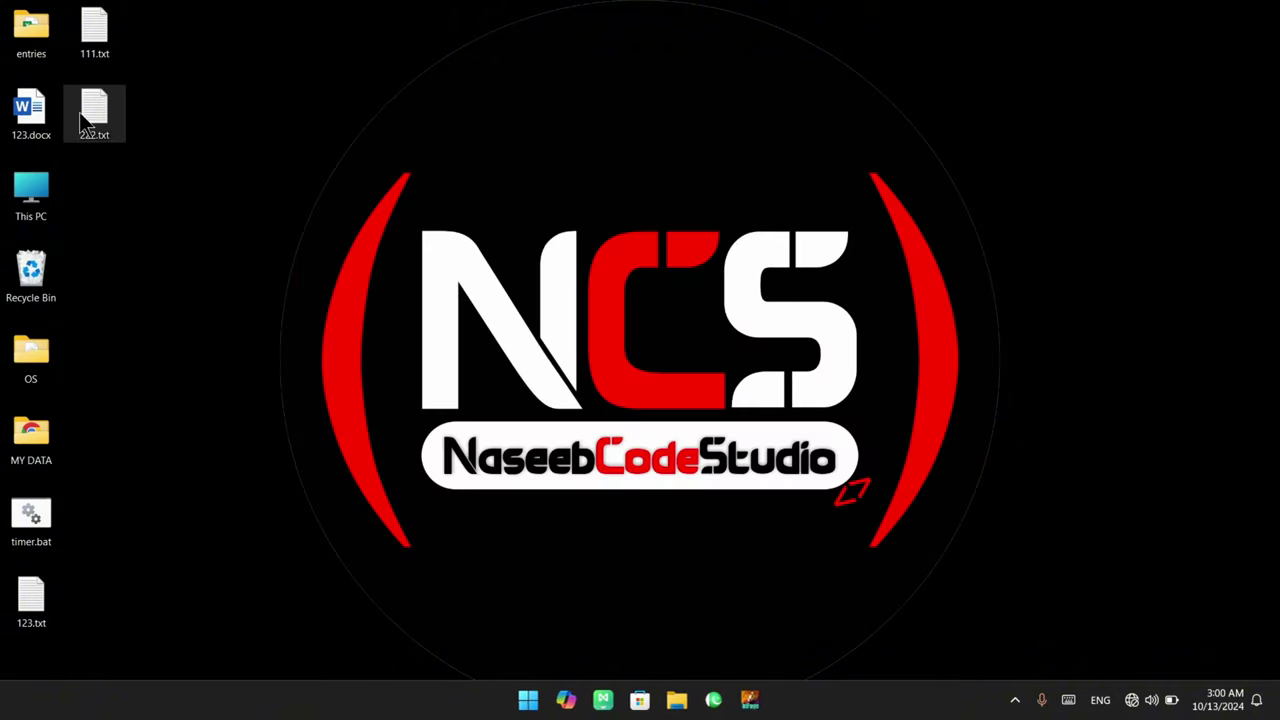
double_click(90, 118)
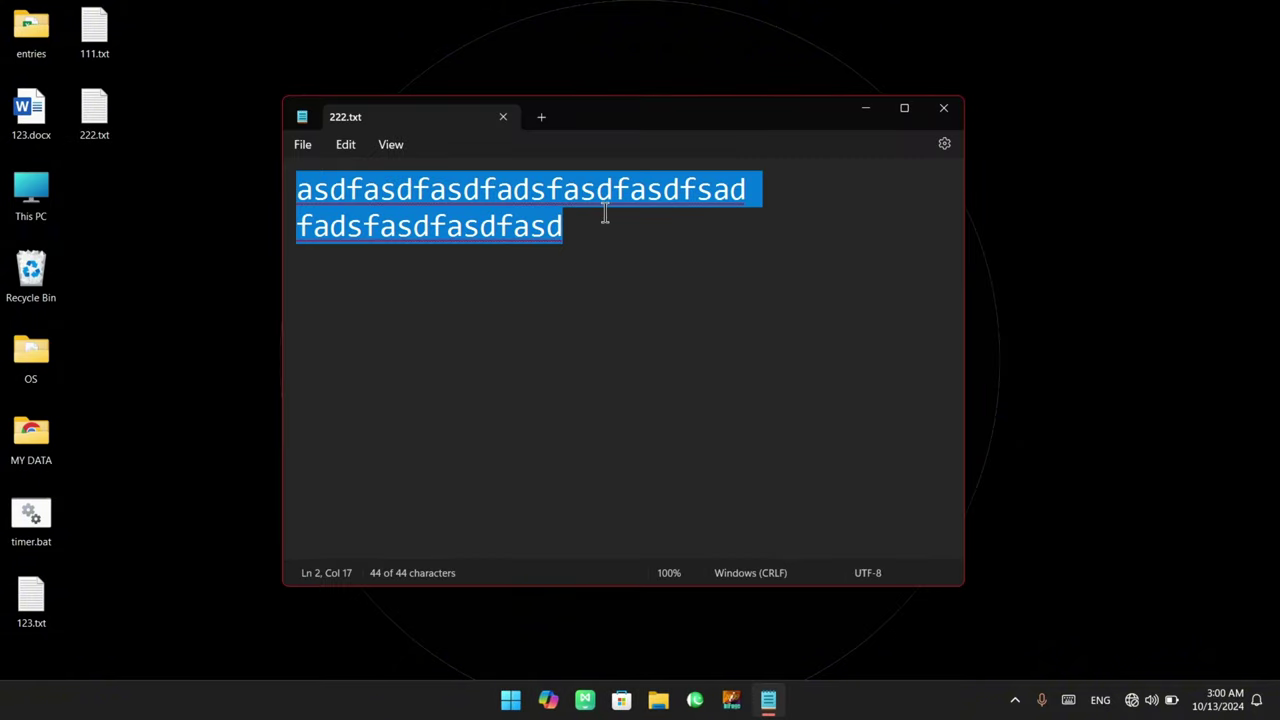
click(603, 218)
Open two new tabs and type 'asdfasdfasdf' in the first and 'asdfwerefasdf' in the second
click(541, 117)
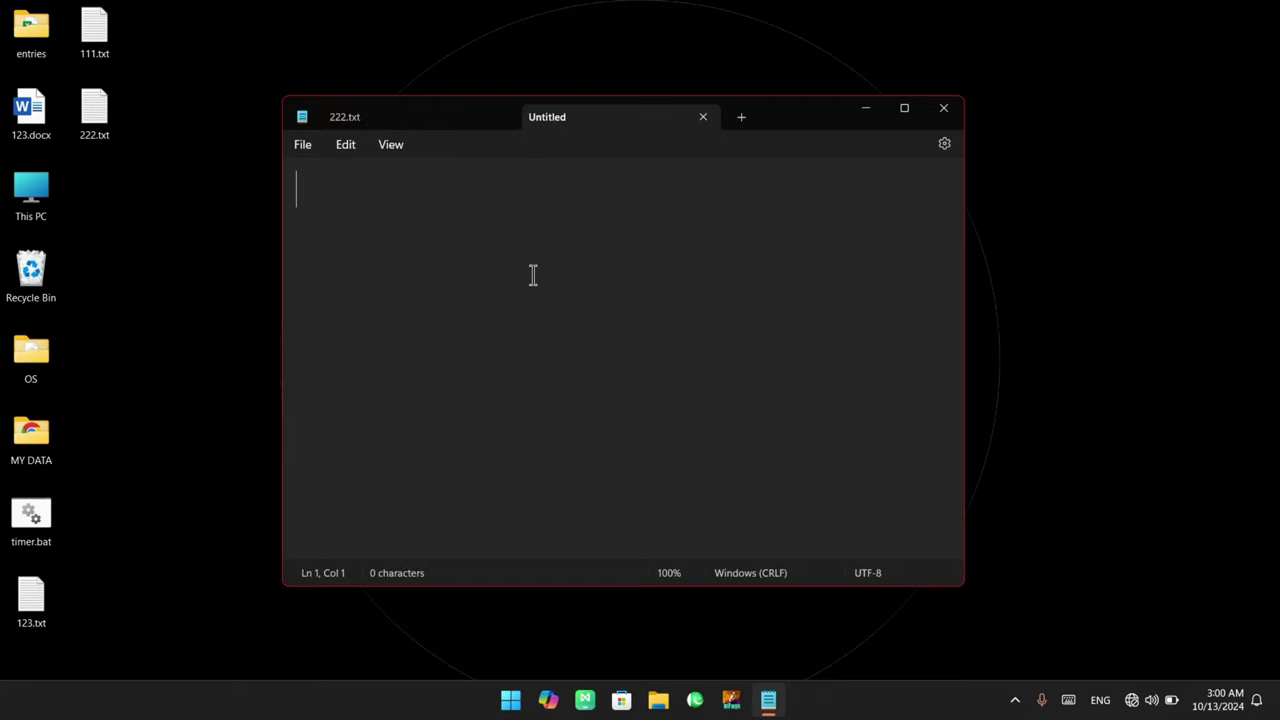
text(asdfasdfasdf)
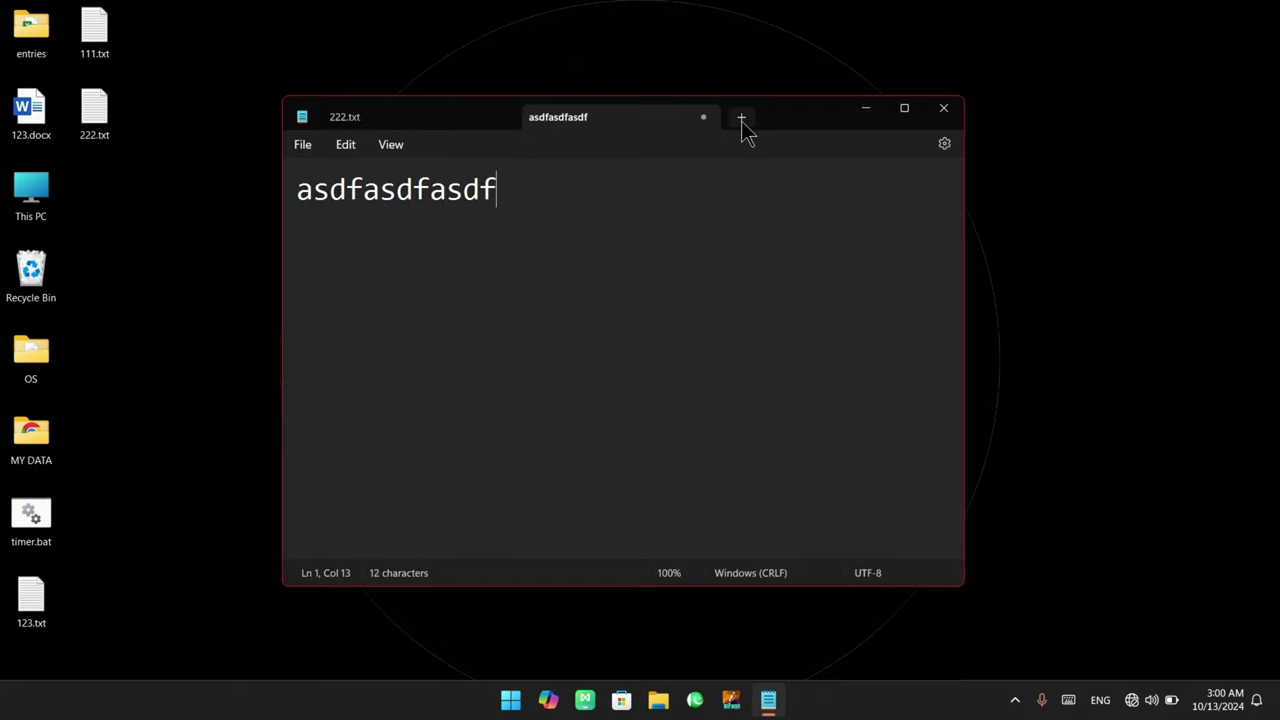
click(741, 117)
text(asdf)
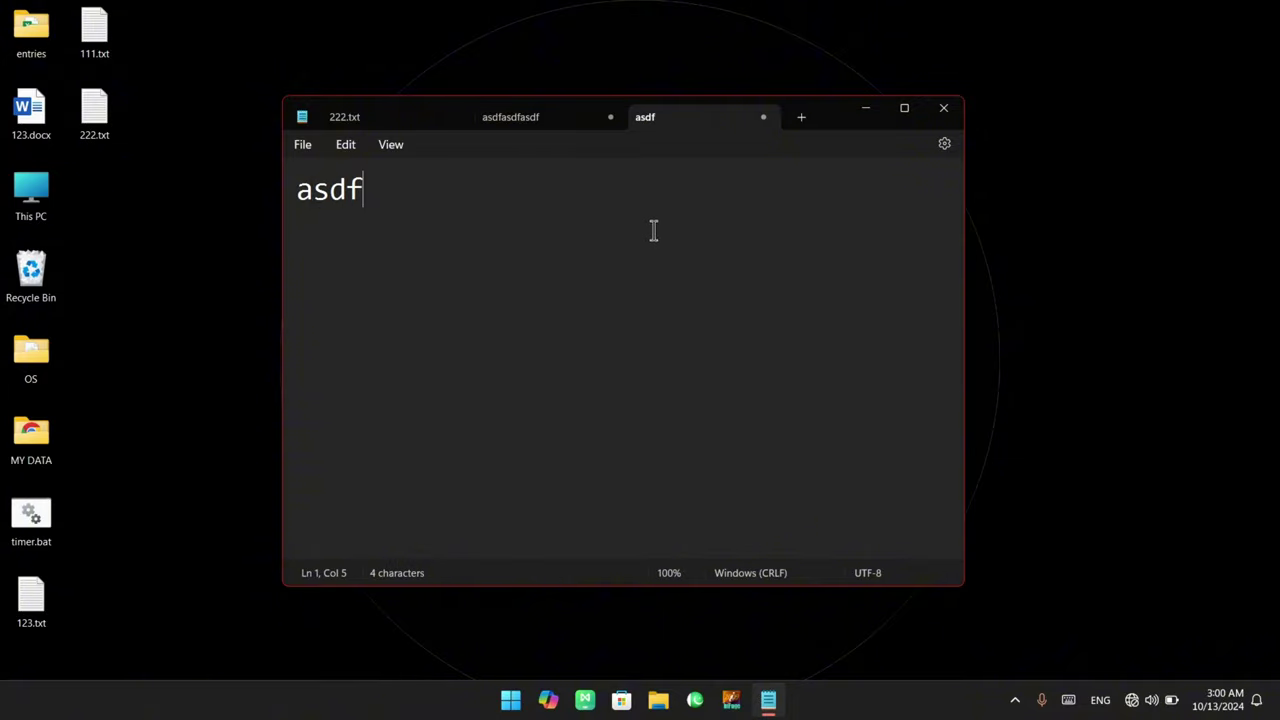
text(werefasdf)
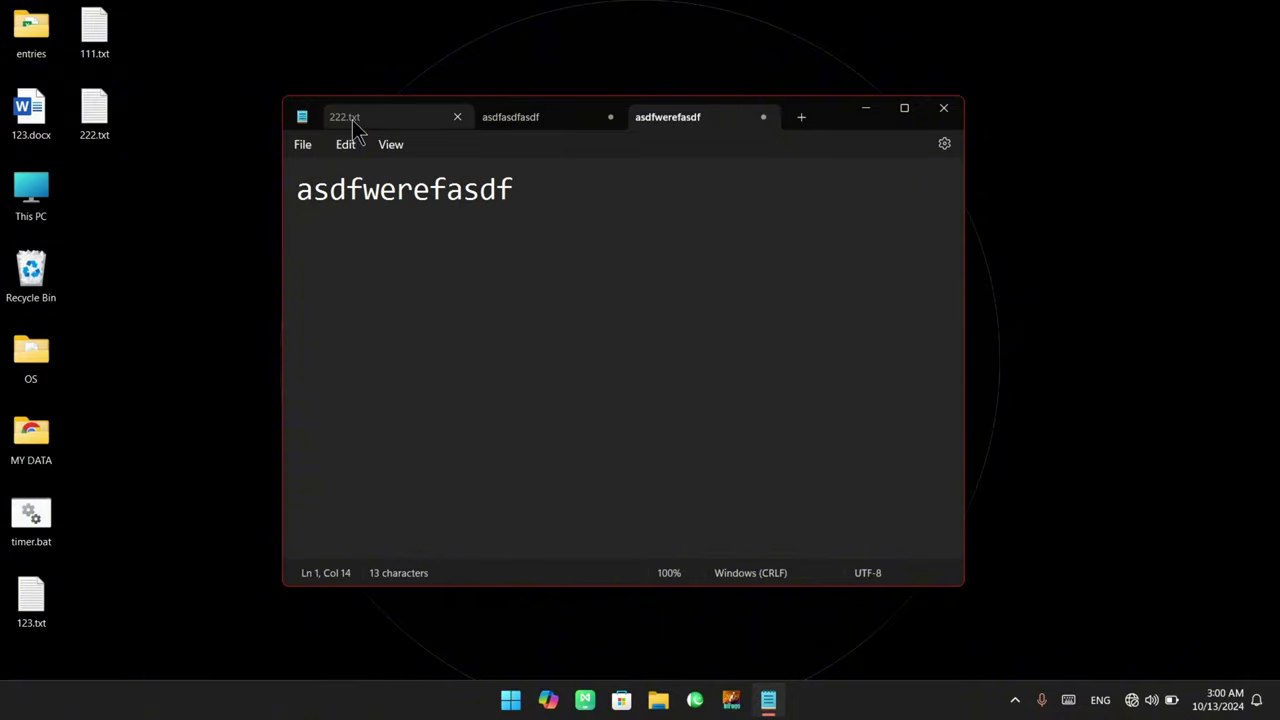
Switch between 222.txt and the two new notes, then open the File menu
click(352, 119)
click(538, 116)
click(690, 128)
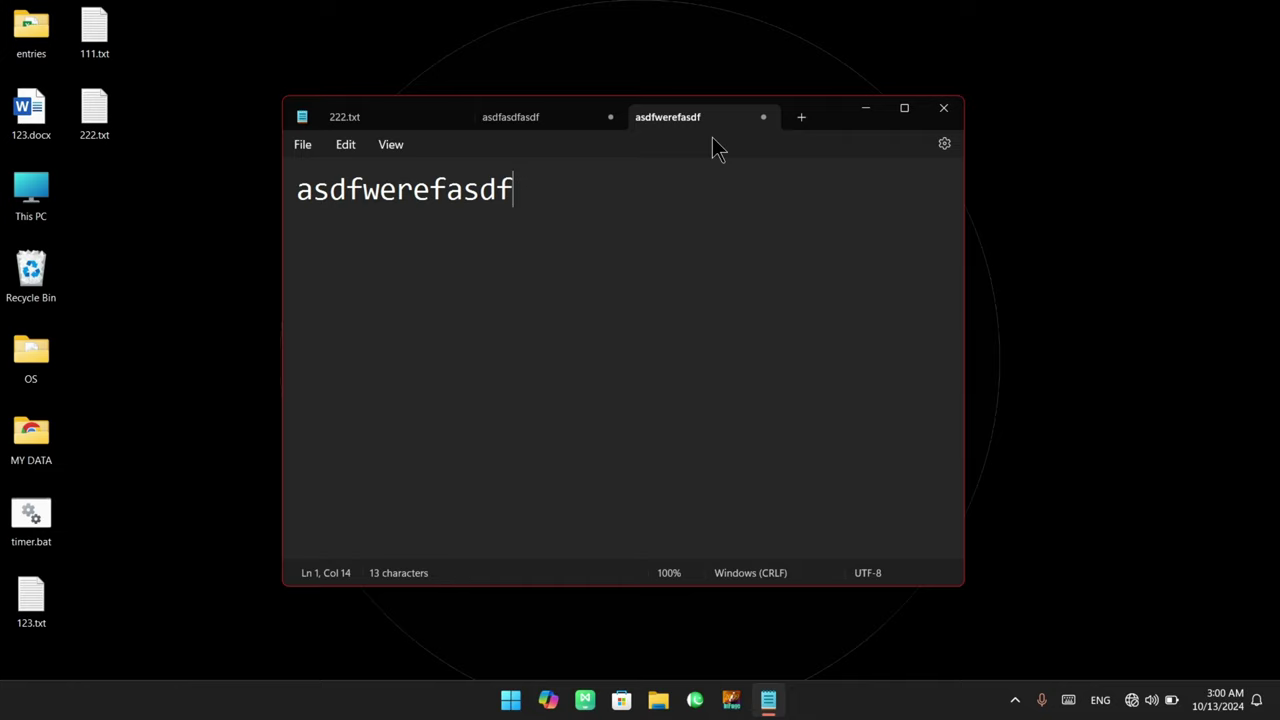
click(303, 146)
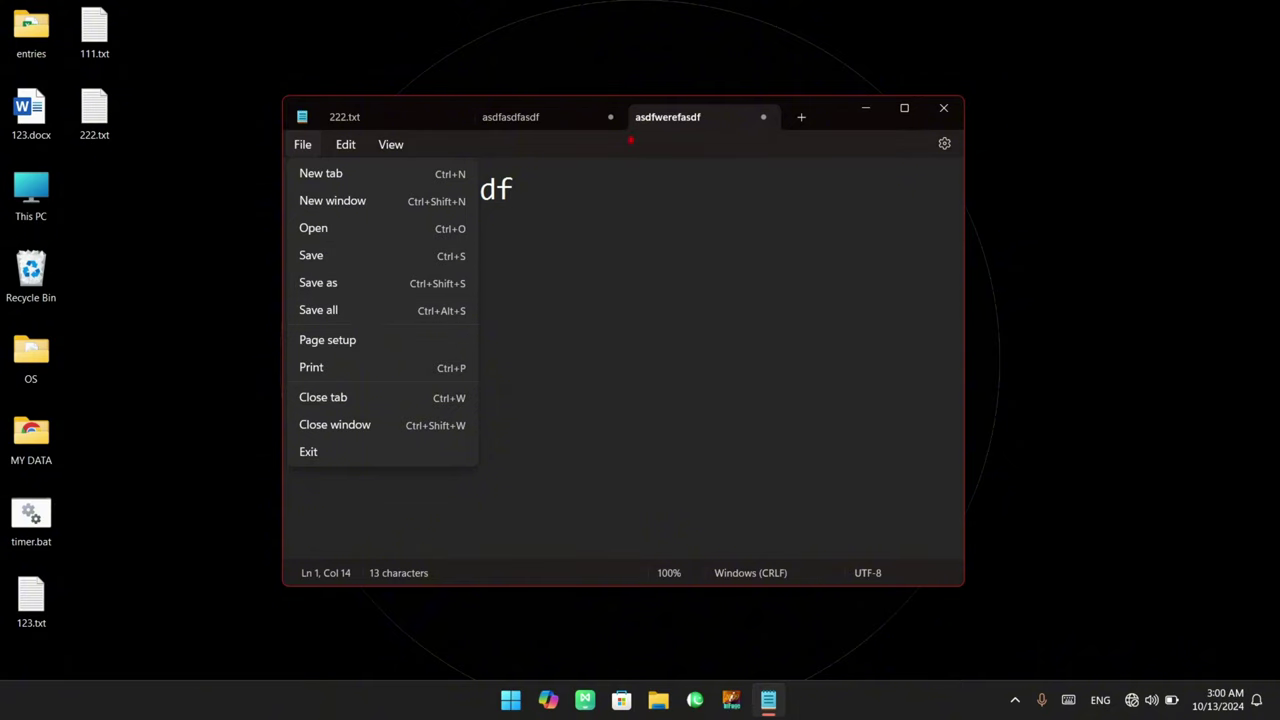
drag(627, 106, 785, 133)
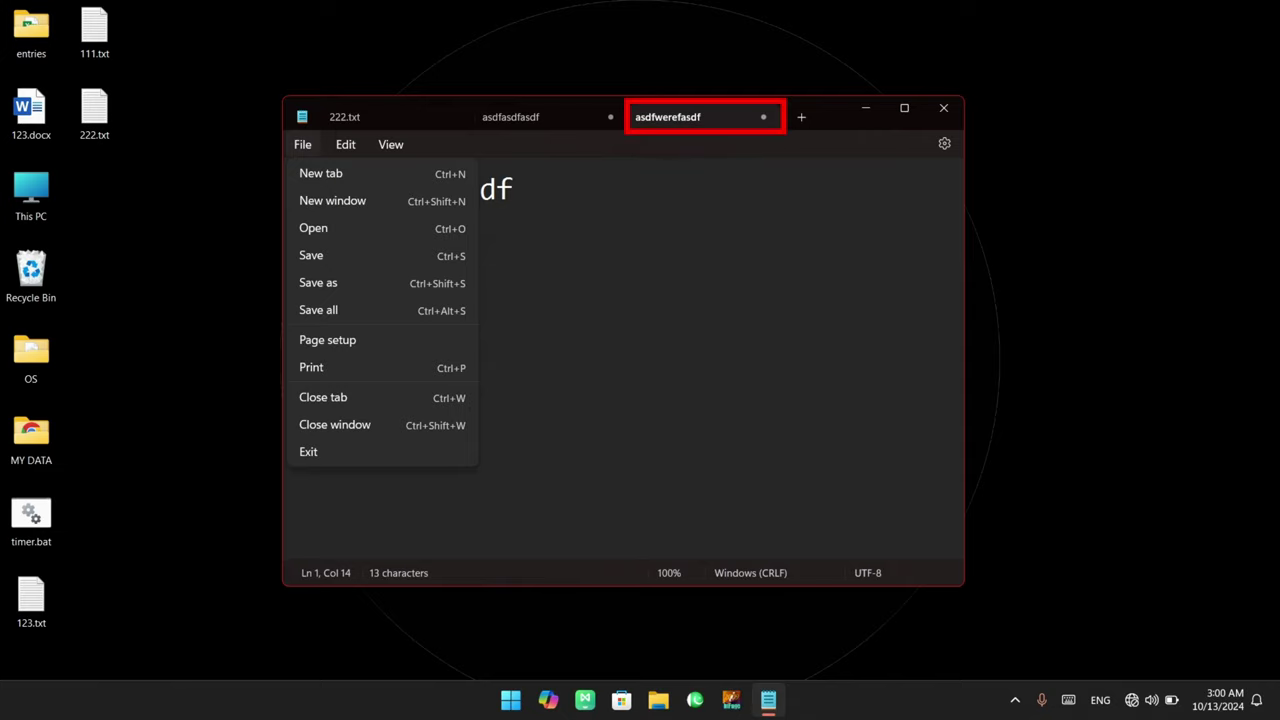
mouse_move(288, 242)
mouse_down()
mouse_move(354, 268)
mouse_move(322, 292)
mouse_move(352, 300)
mouse_move(615, 183)
mouse_move(646, 144)
mouse_up()
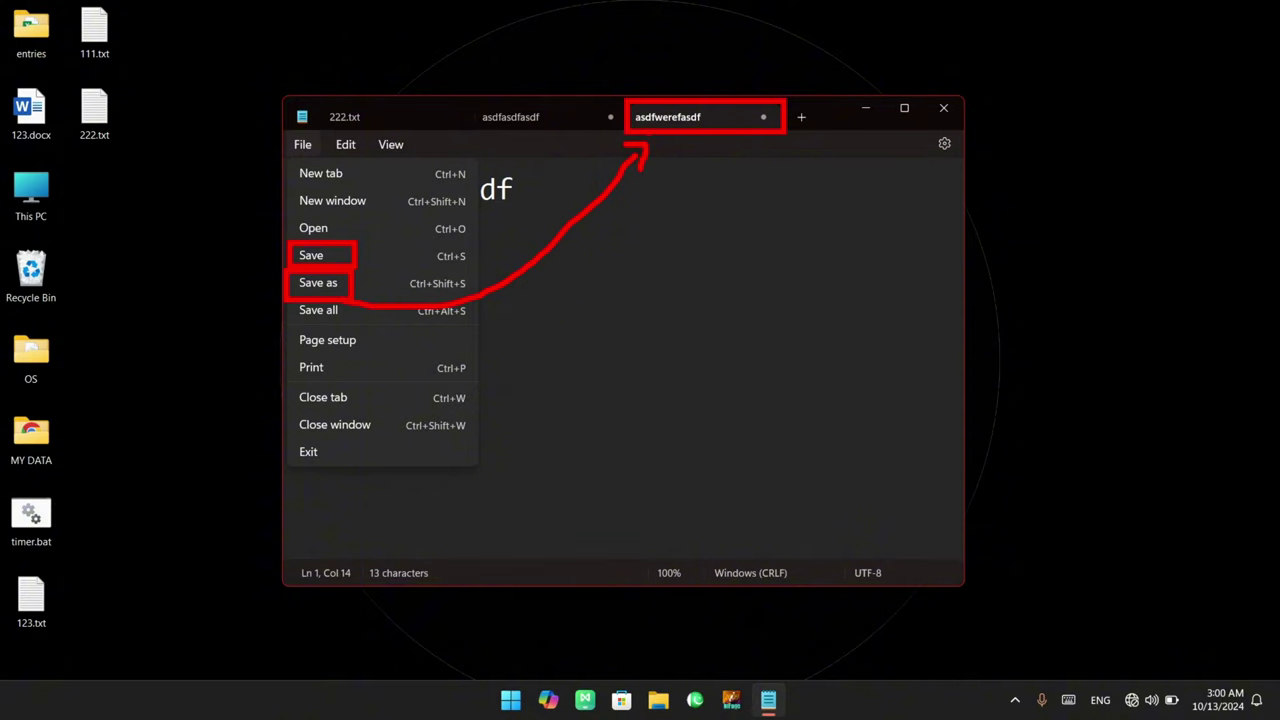
key(e)
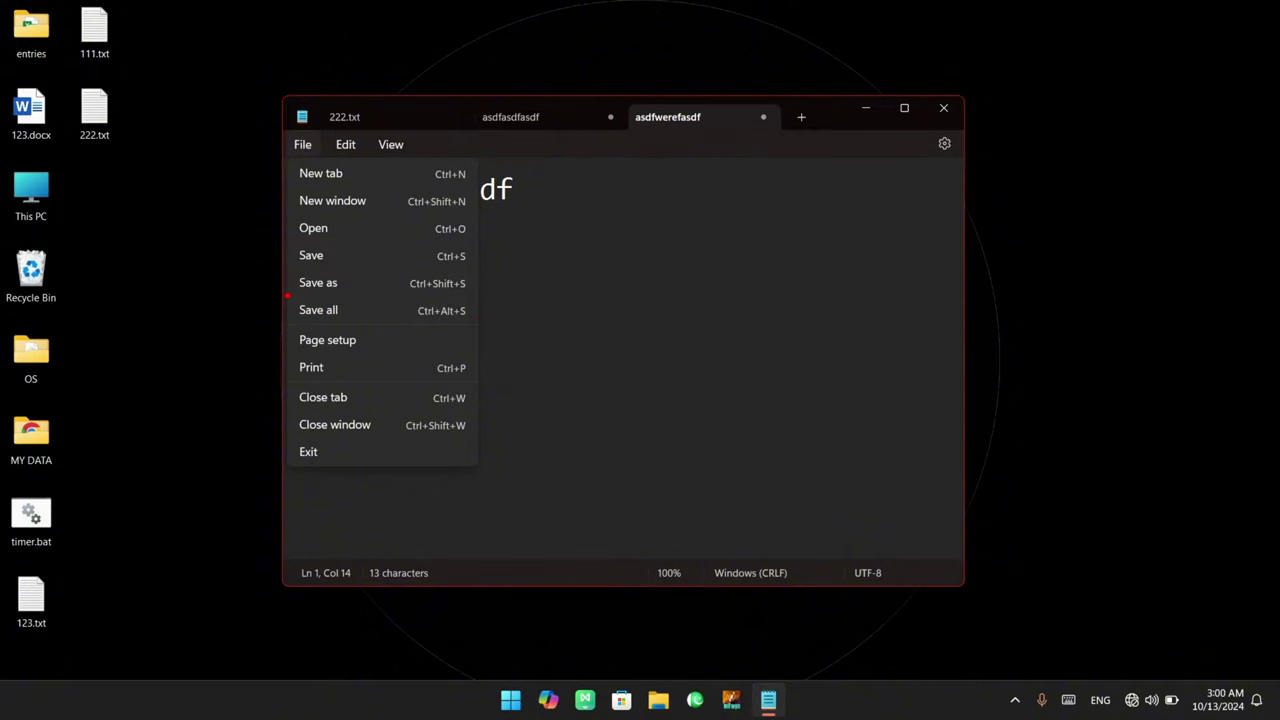
drag(286, 294, 485, 326)
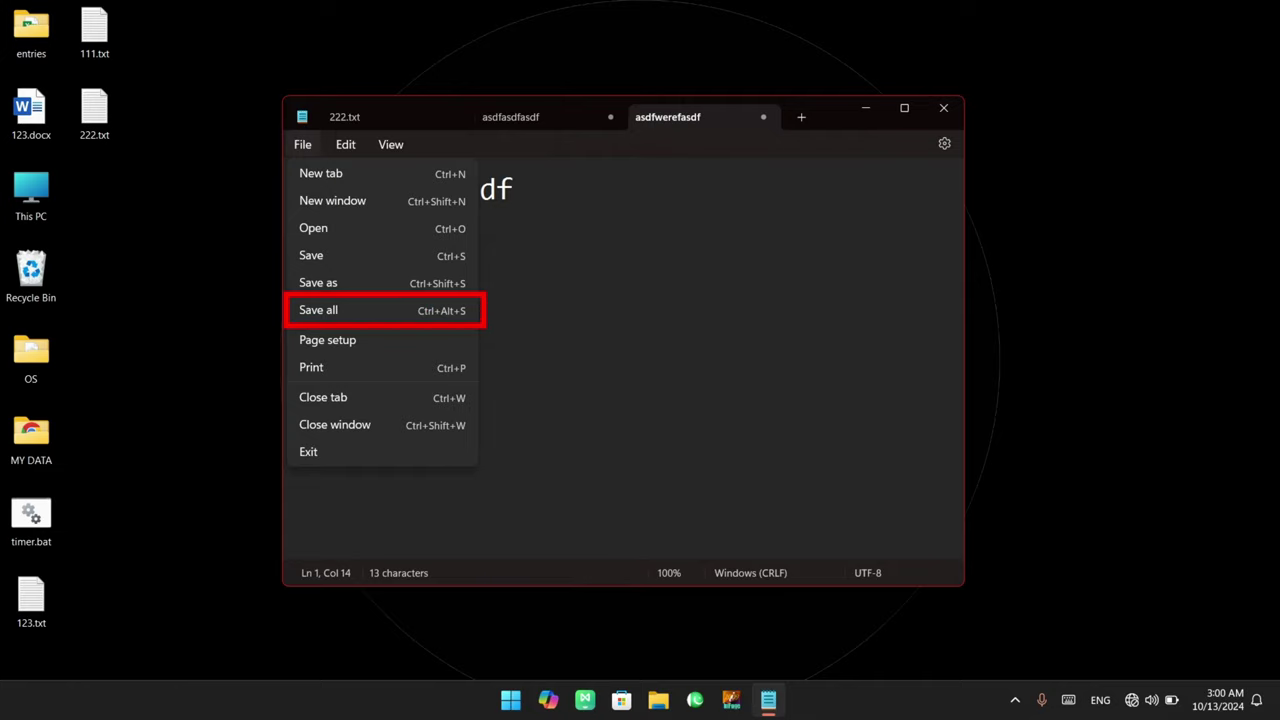
drag(311, 101, 781, 130)
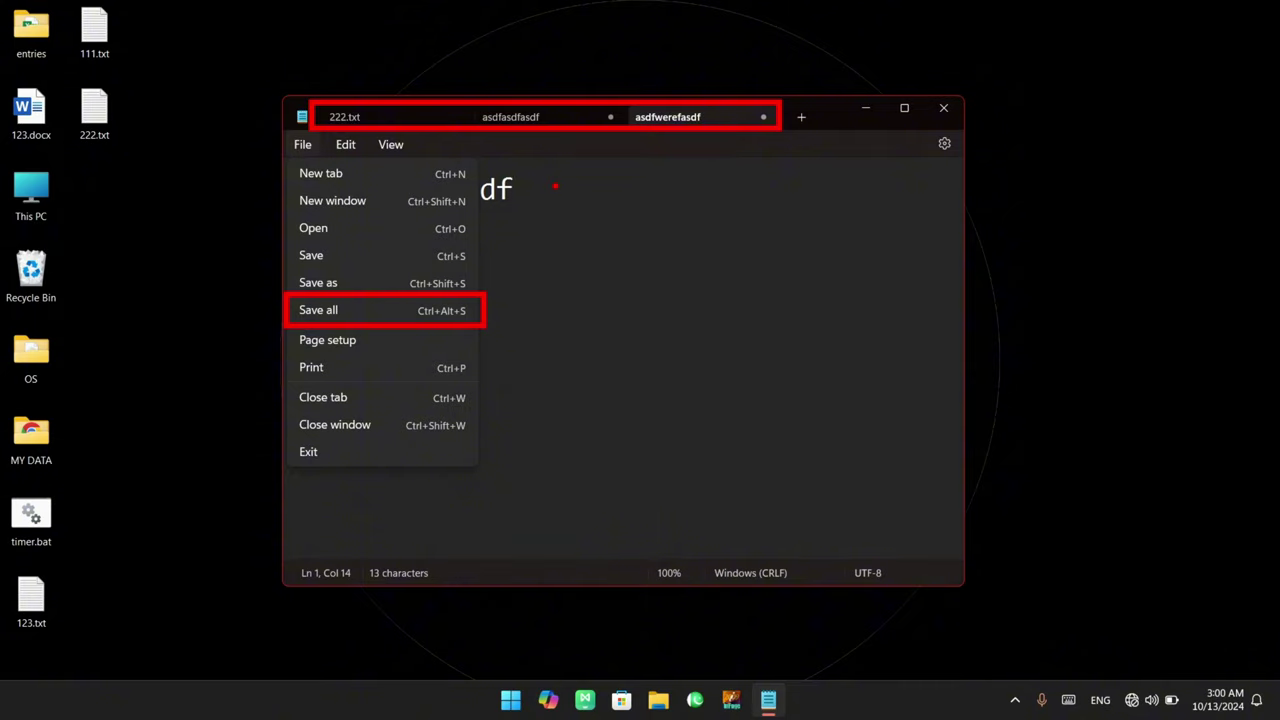
key(Escape)
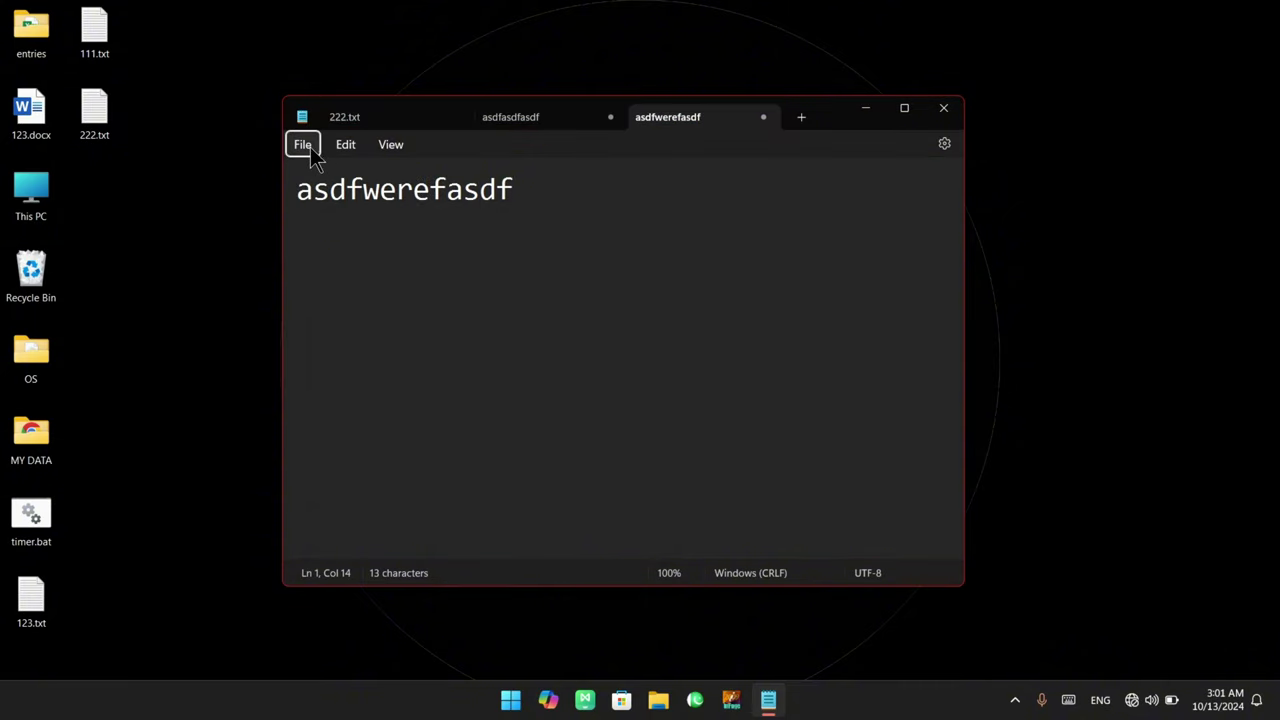
Use Save all and store the asdfasdfasdf note as 1.txt on the Desktop
click(302, 144)
click(401, 310)
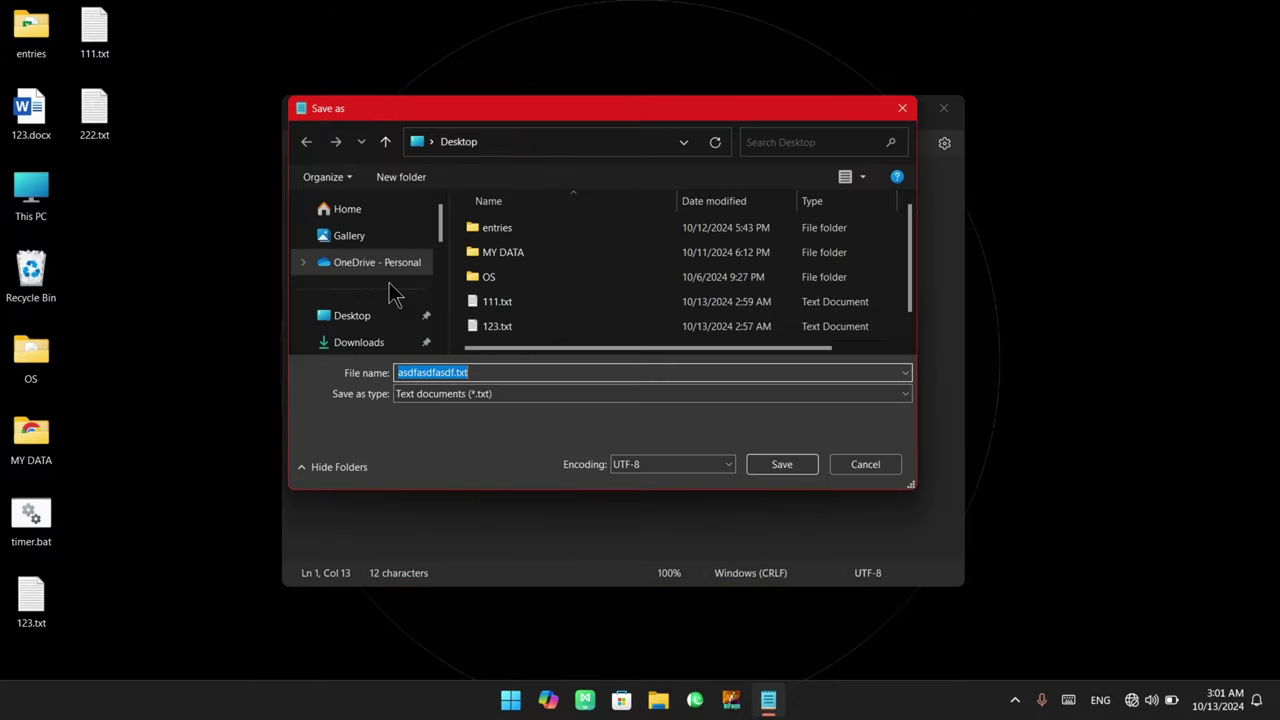
click(390, 320)
click(492, 370)
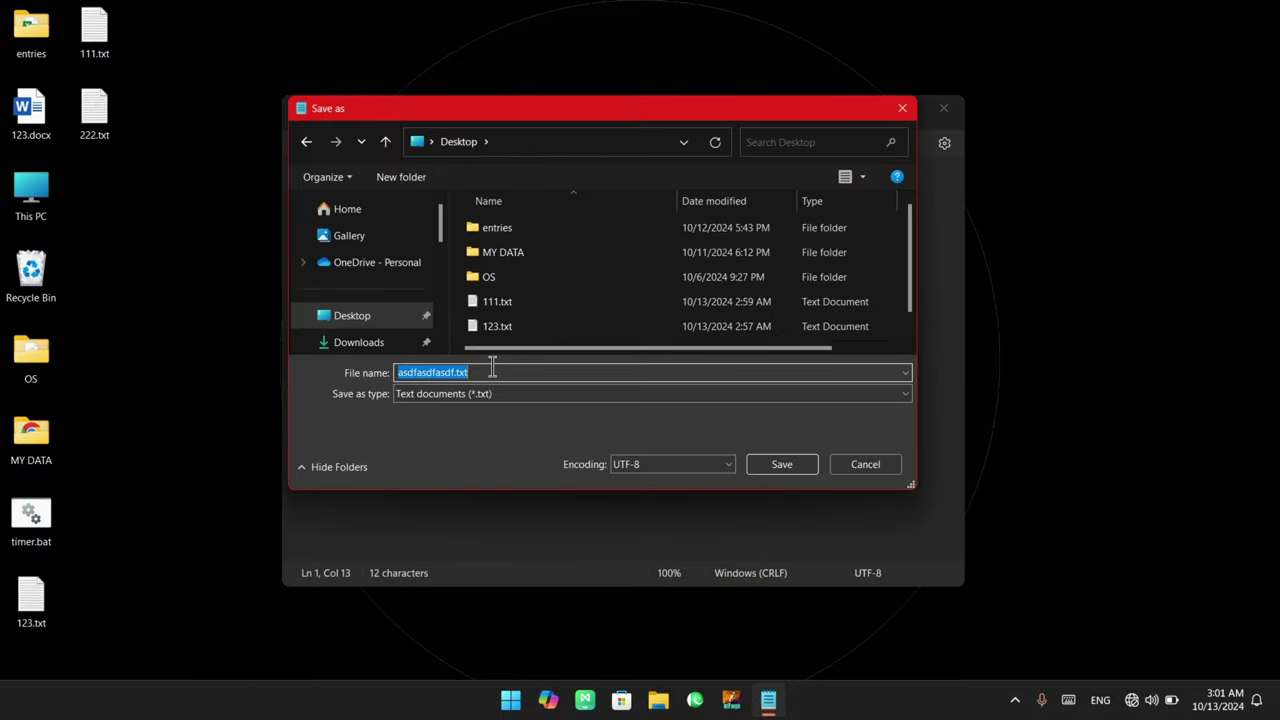
text(1)
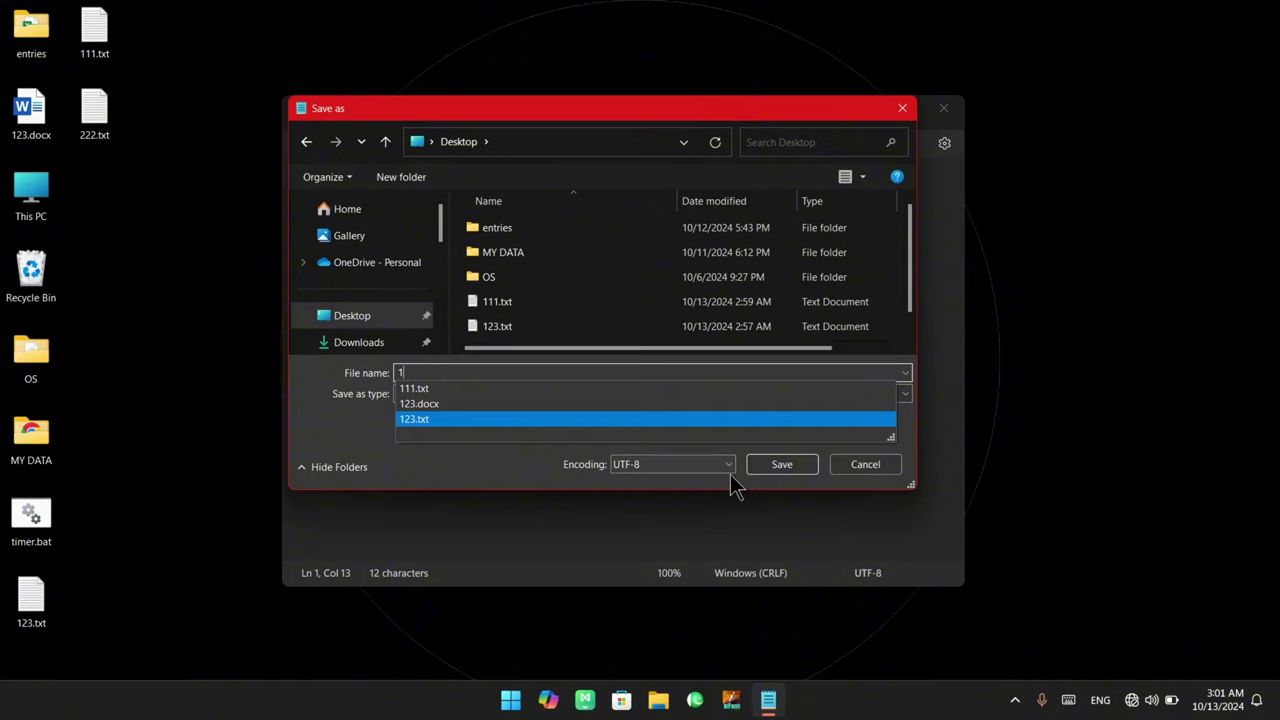
click(783, 462)
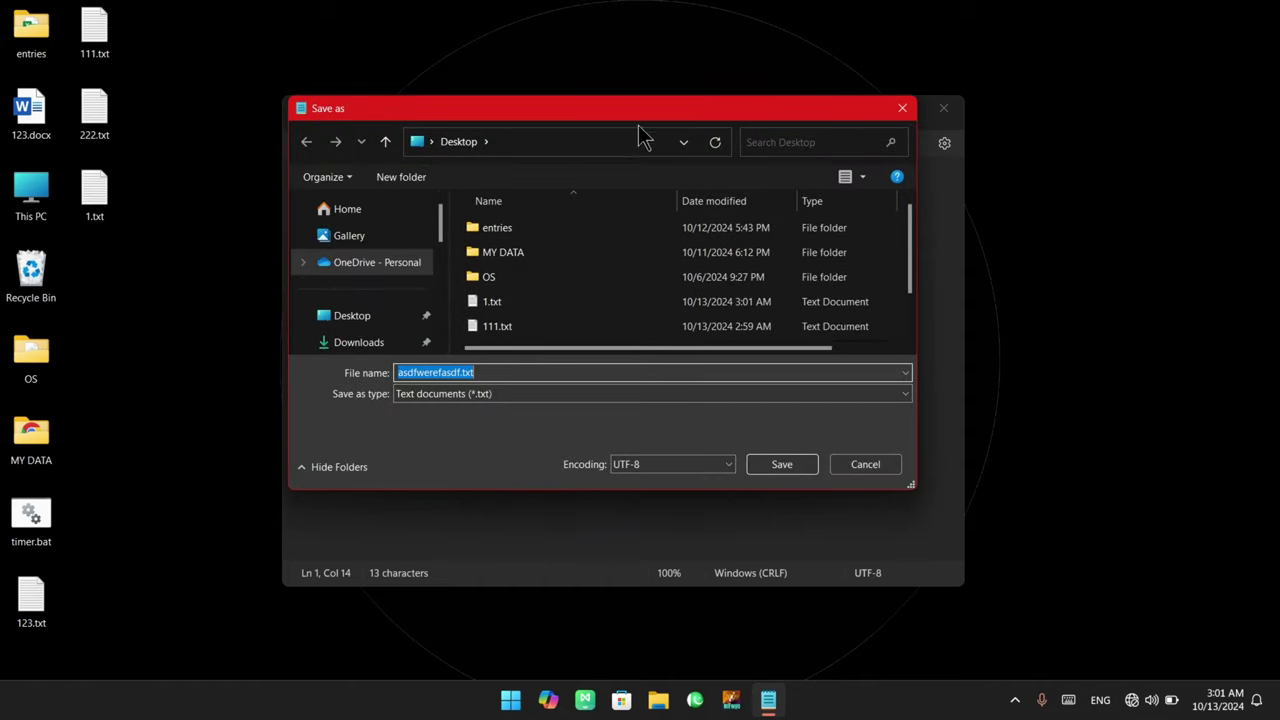
Save the asdfwerefasdf note as 2.txt on the Desktop
click(392, 320)
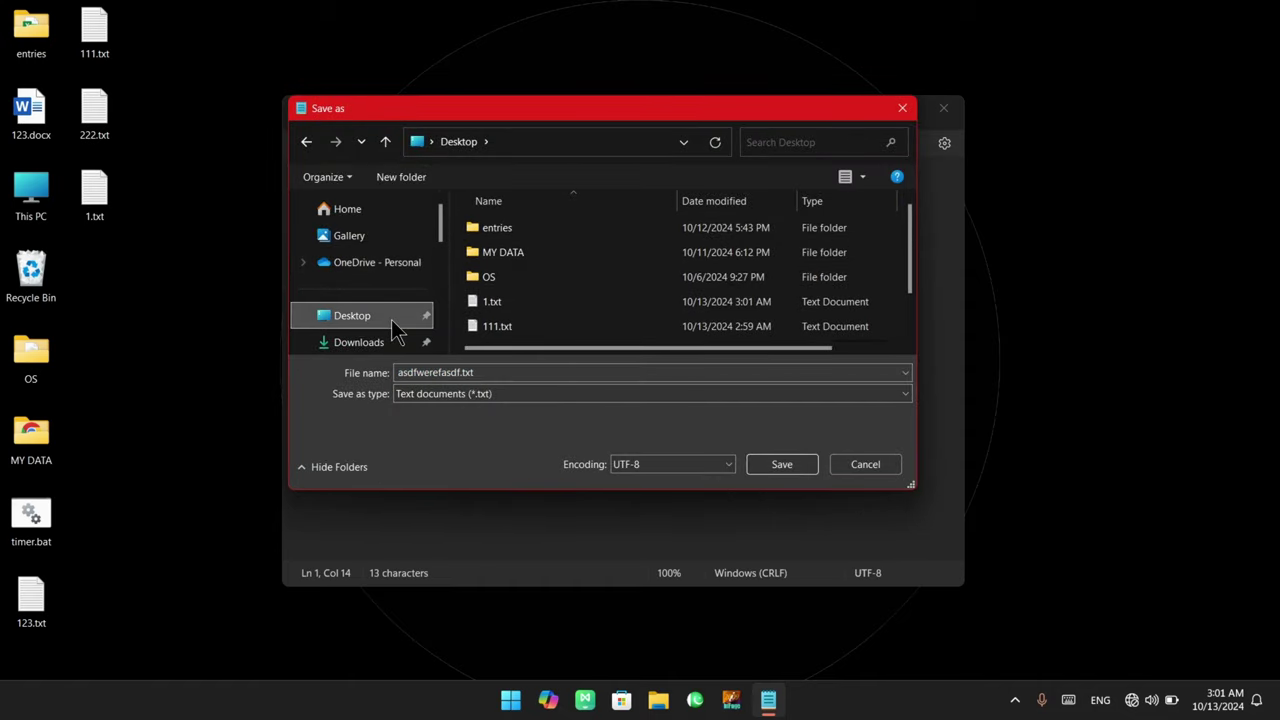
double_click(470, 372)
text(2)
click(783, 463)
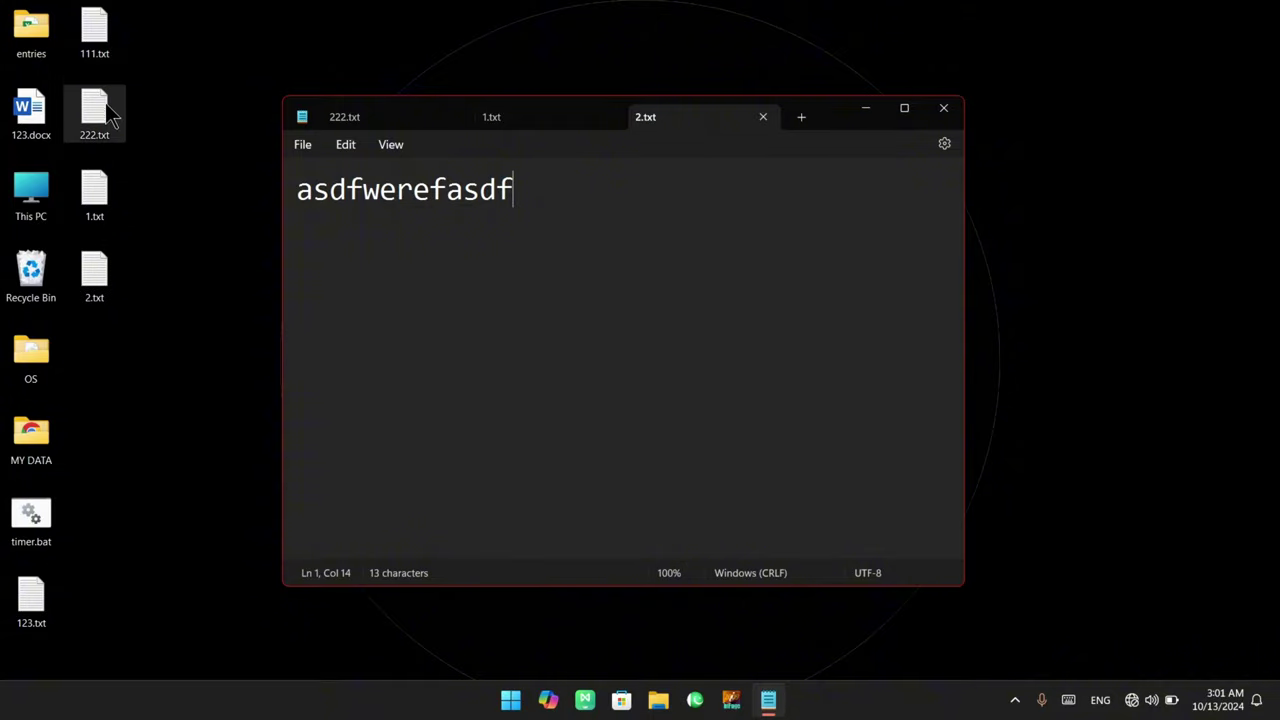
Look over the File menu, then select all of 2.txt's 'asdfwerefasdf' text
click(305, 146)
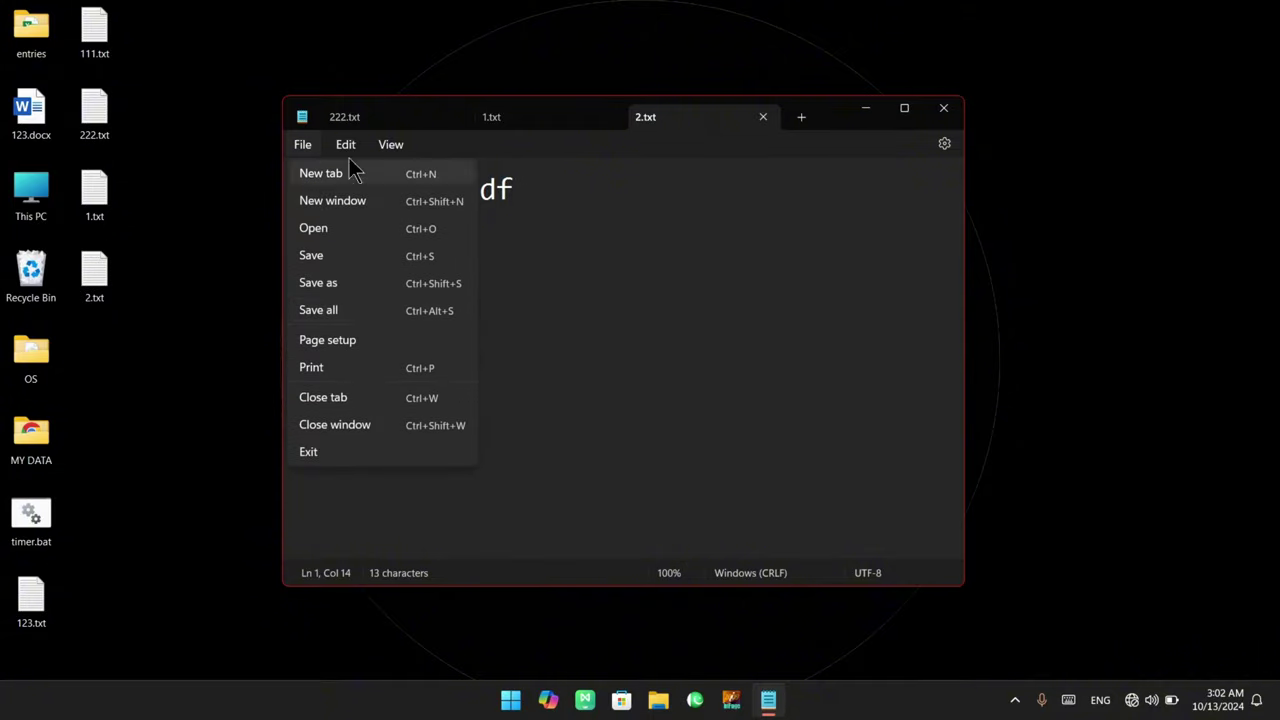
mouse_move(345, 144)
mouse_move(289, 152)
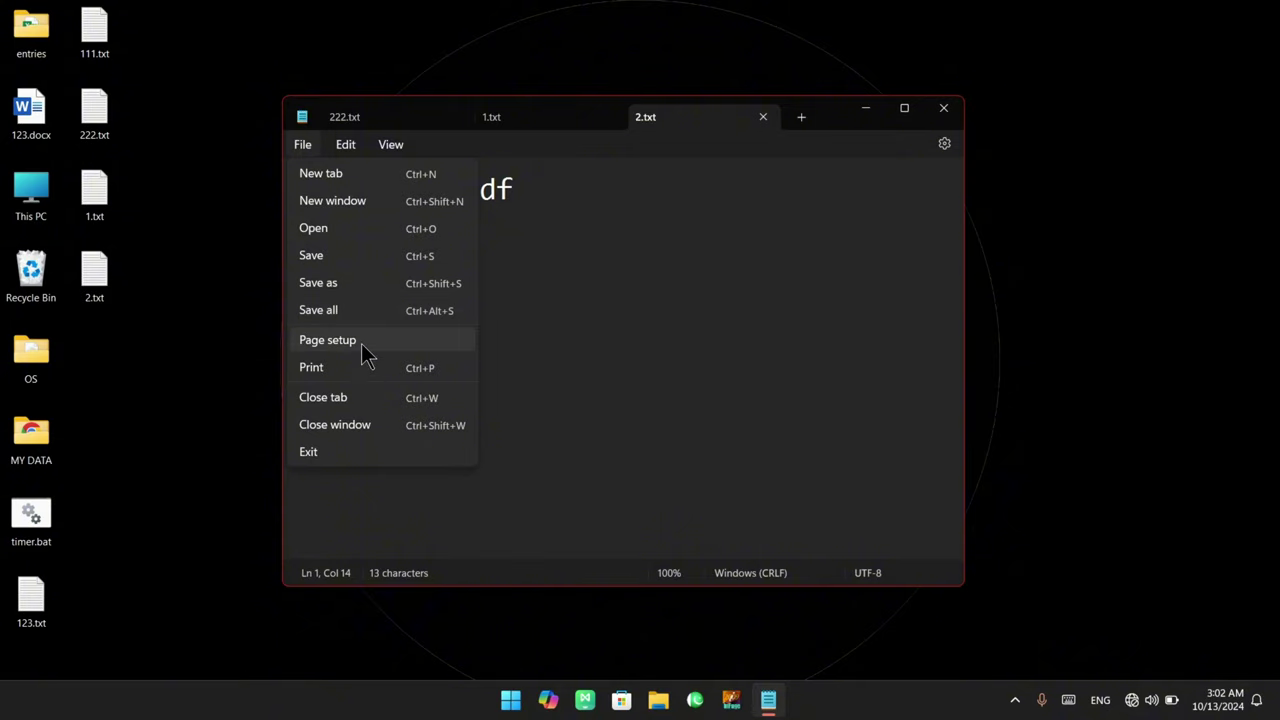
click(654, 326)
key(ctrl+a)
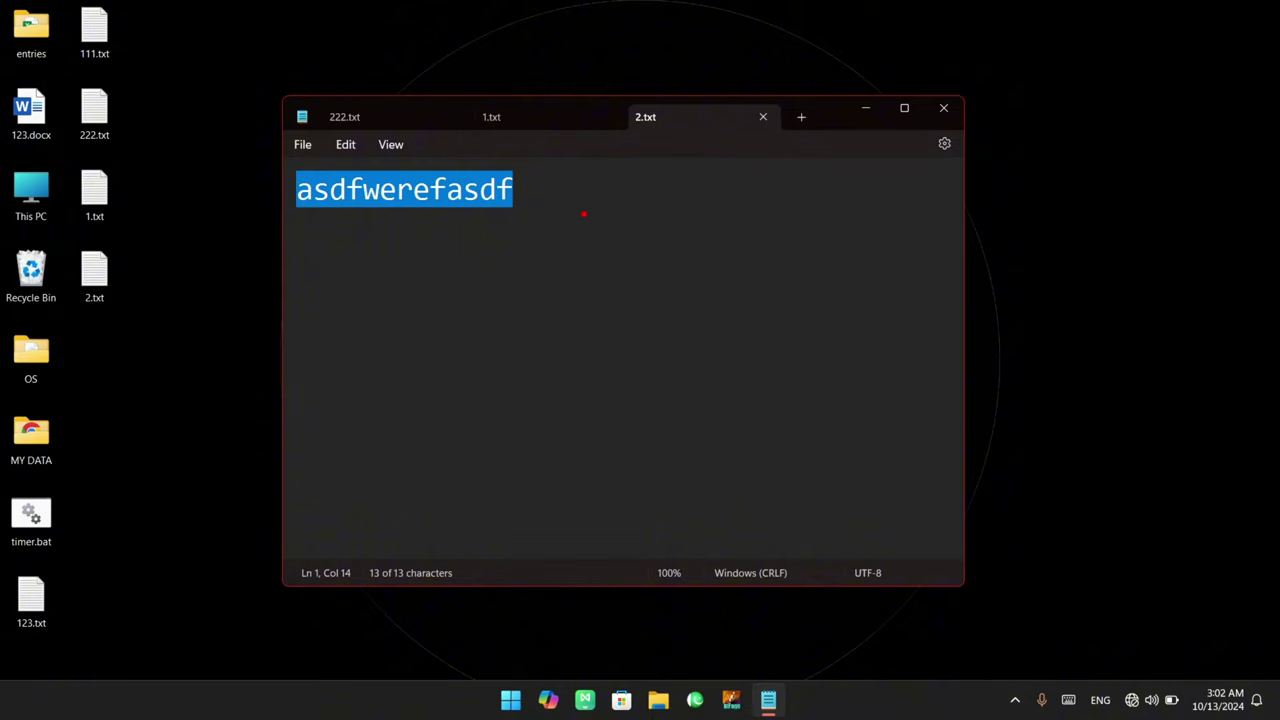
Draw on-screen annotations over the Notepad window
mouse_move(551, 177)
mouse_down()
mouse_move(734, 429)
mouse_move(778, 519)
mouse_up()
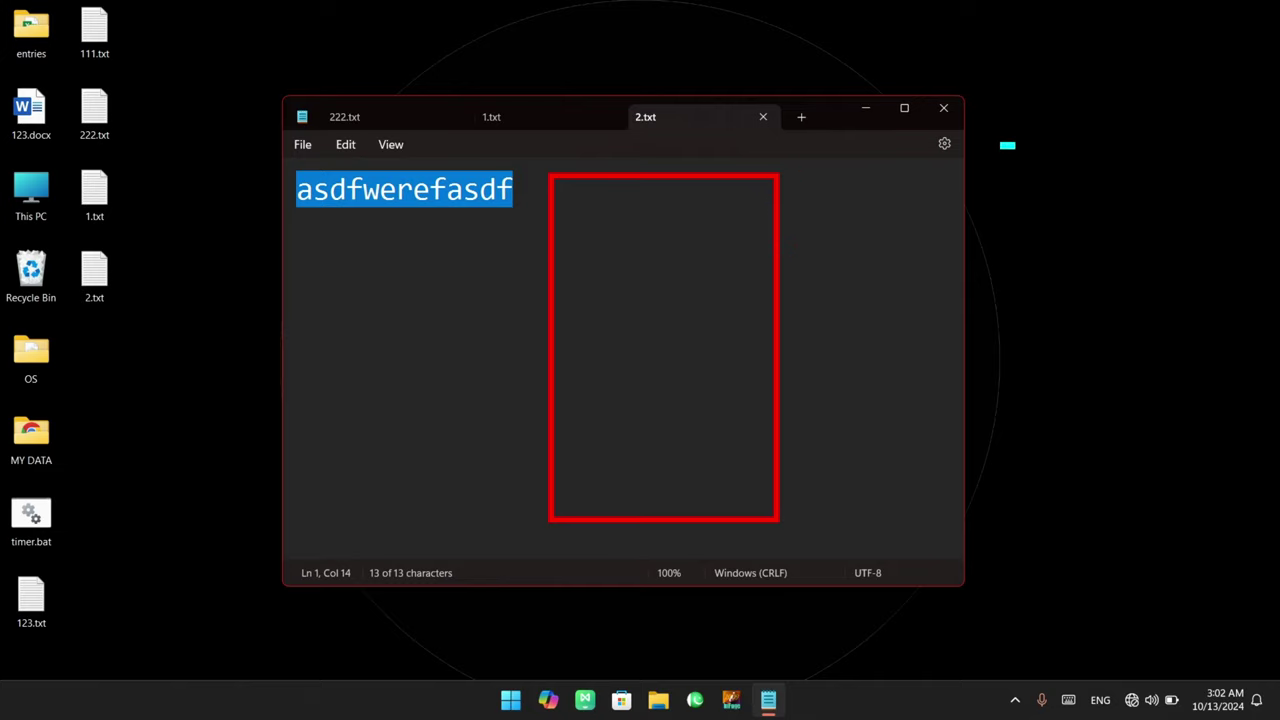
drag(1014, 148, 1158, 312)
drag(1039, 234, 1132, 402)
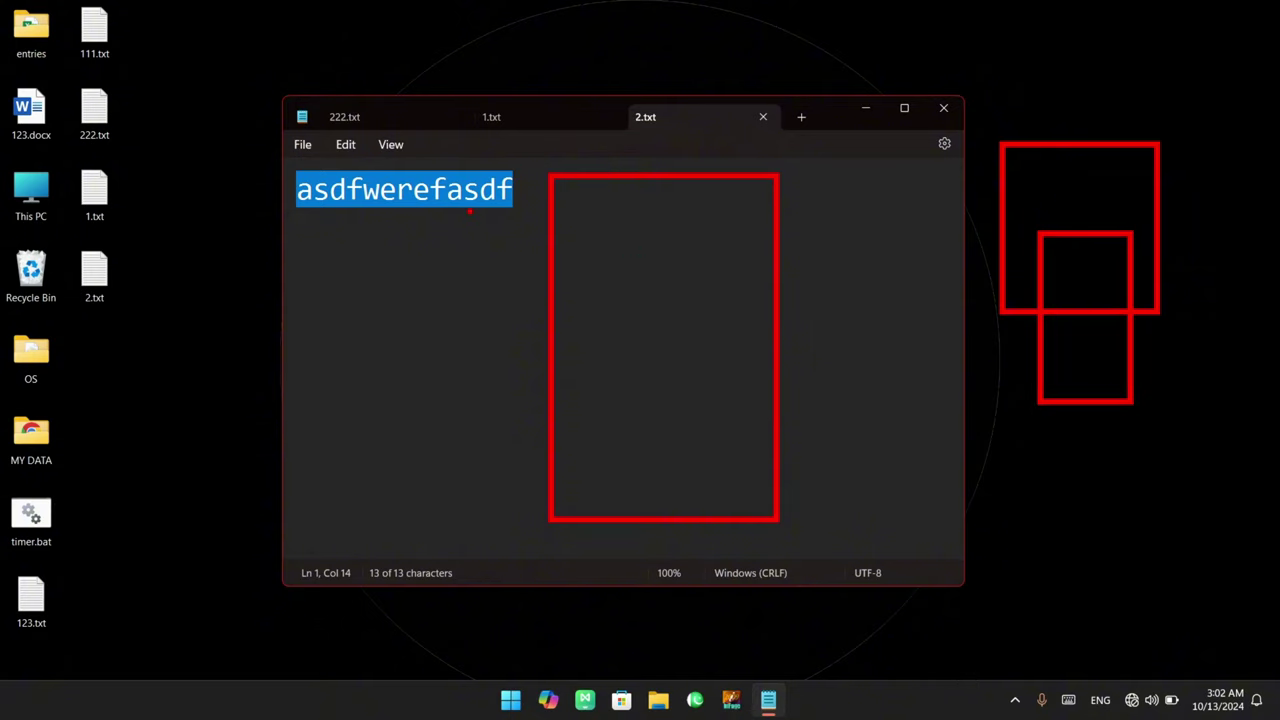
mouse_move(636, 141)
mouse_down()
mouse_move(634, 172)
mouse_move(759, 146)
mouse_up()
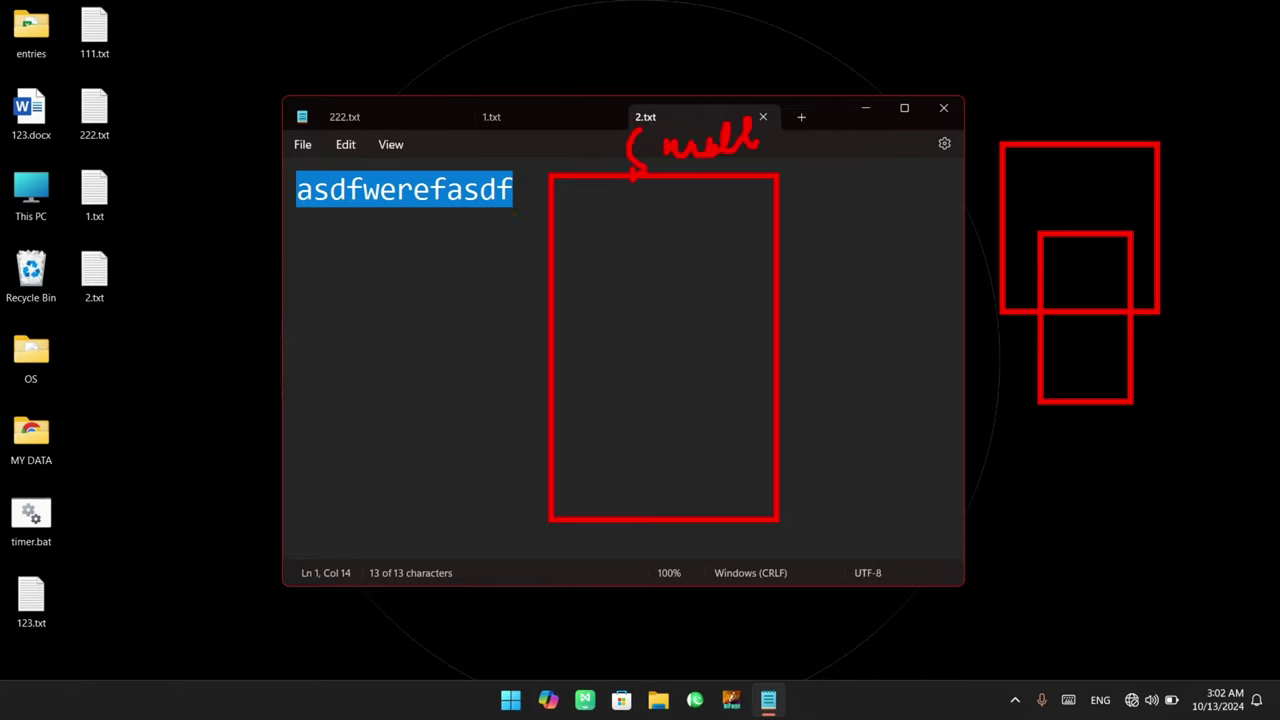
mouse_move(1048, 418)
mouse_down()
mouse_move(1078, 432)
mouse_move(1092, 416)
mouse_move(1110, 432)
mouse_move(1128, 490)
mouse_move(1150, 430)
mouse_up()
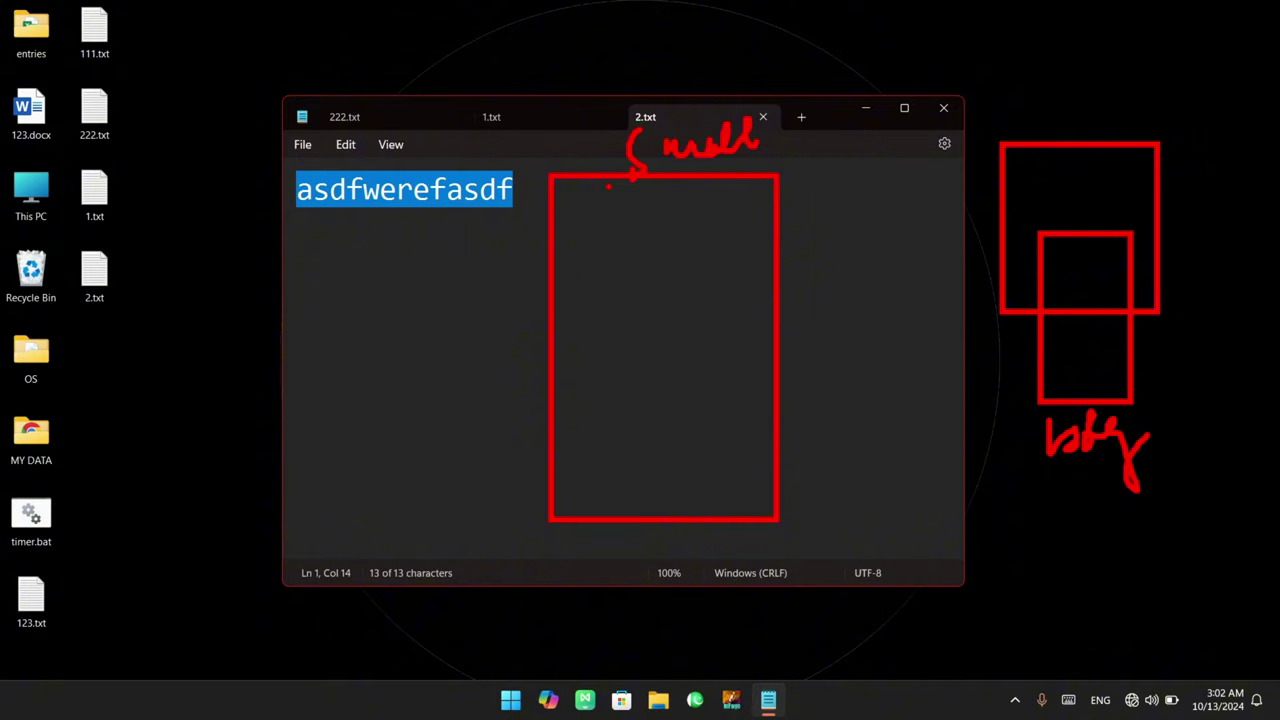
Sketch side, top and bottom margin lines on the page drawing, clear them, and open the File menu
mouse_move(581, 239)
mouse_down()
mouse_move(579, 210)
mouse_move(588, 412)
mouse_up()
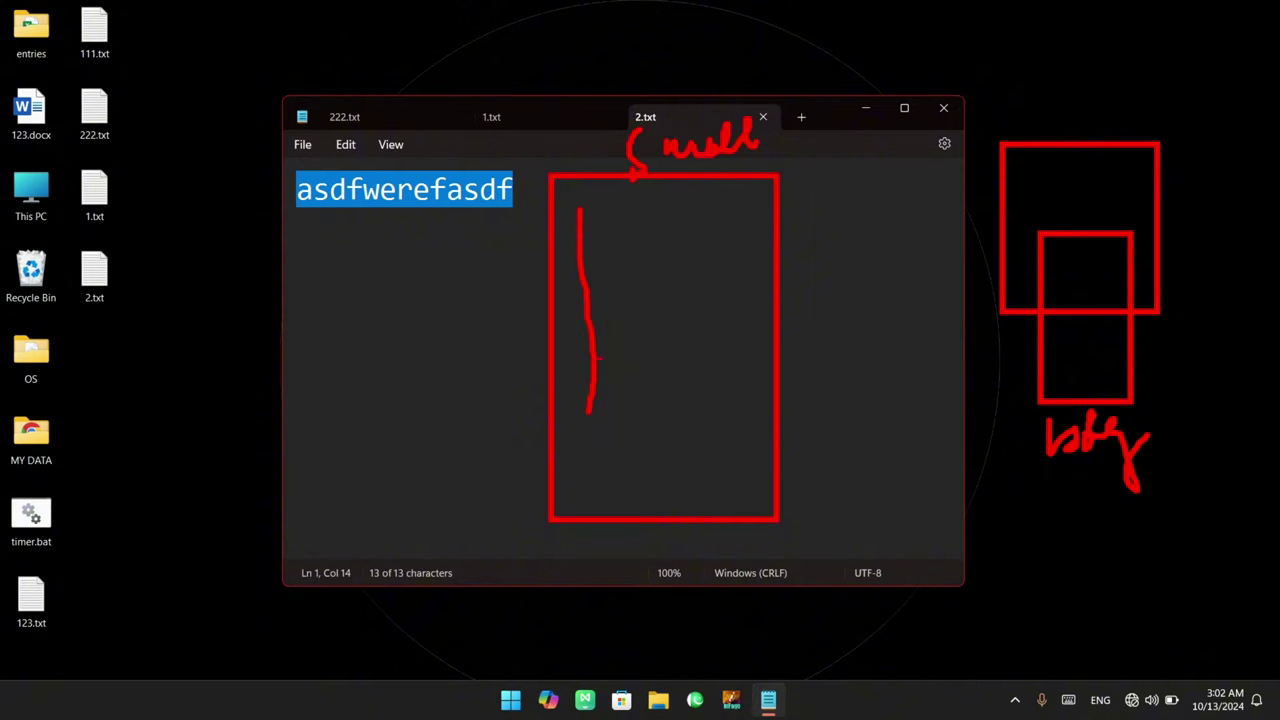
drag(598, 198, 756, 198)
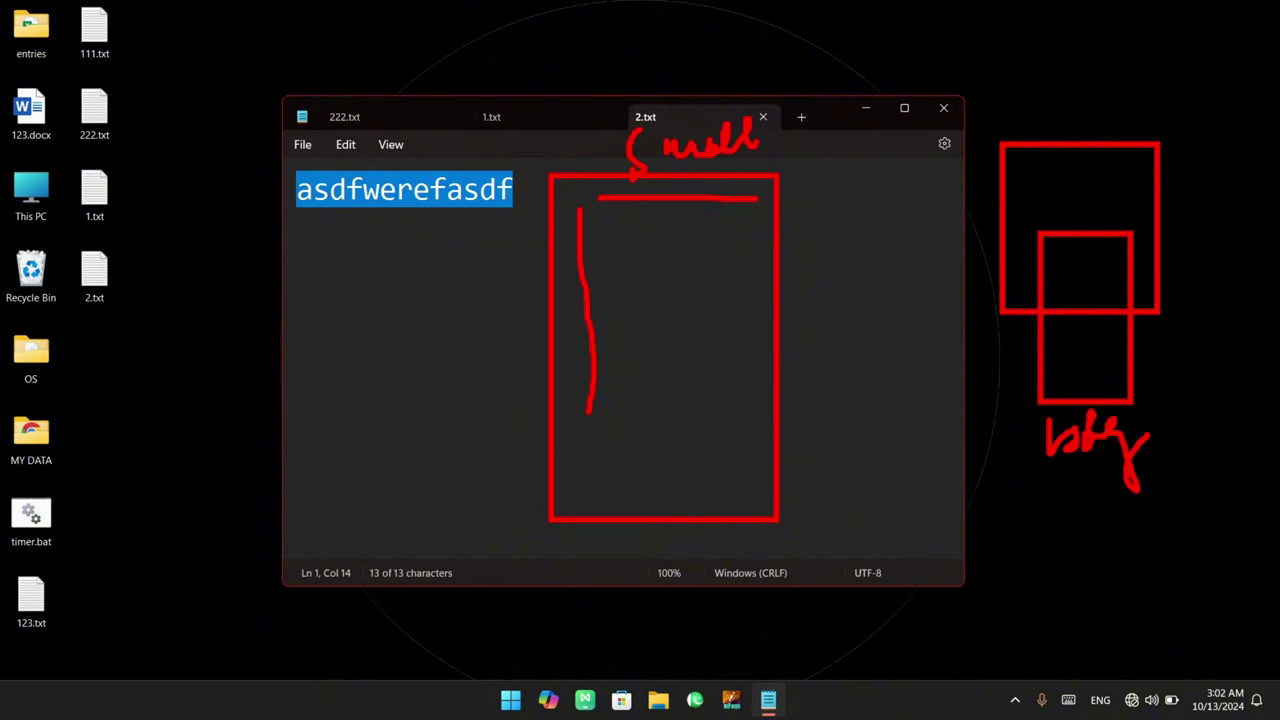
drag(581, 489, 754, 488)
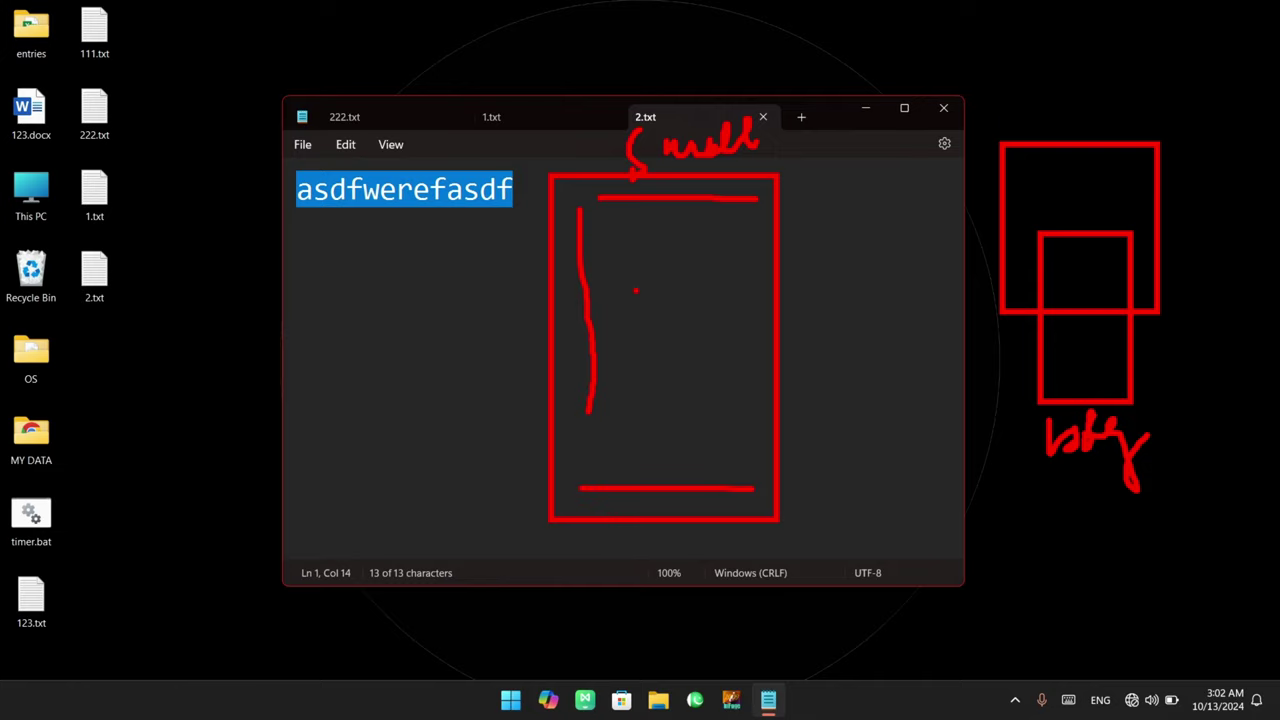
key(Escape)
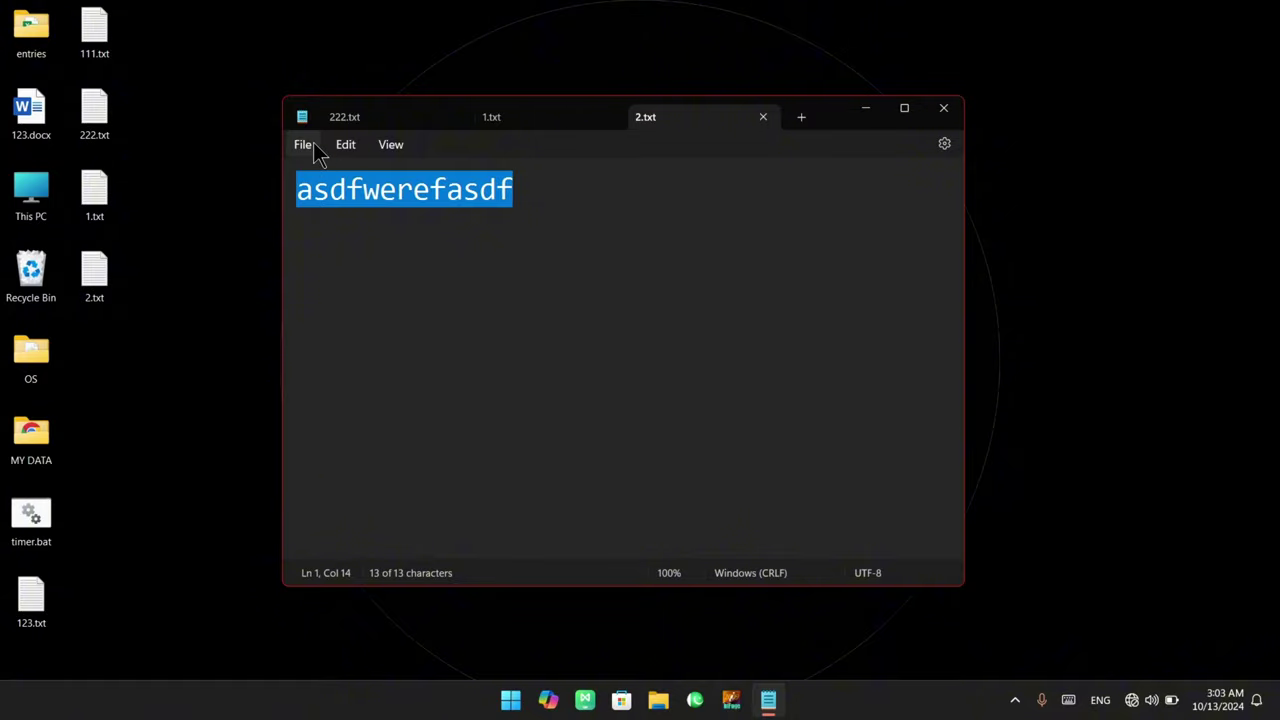
click(312, 146)
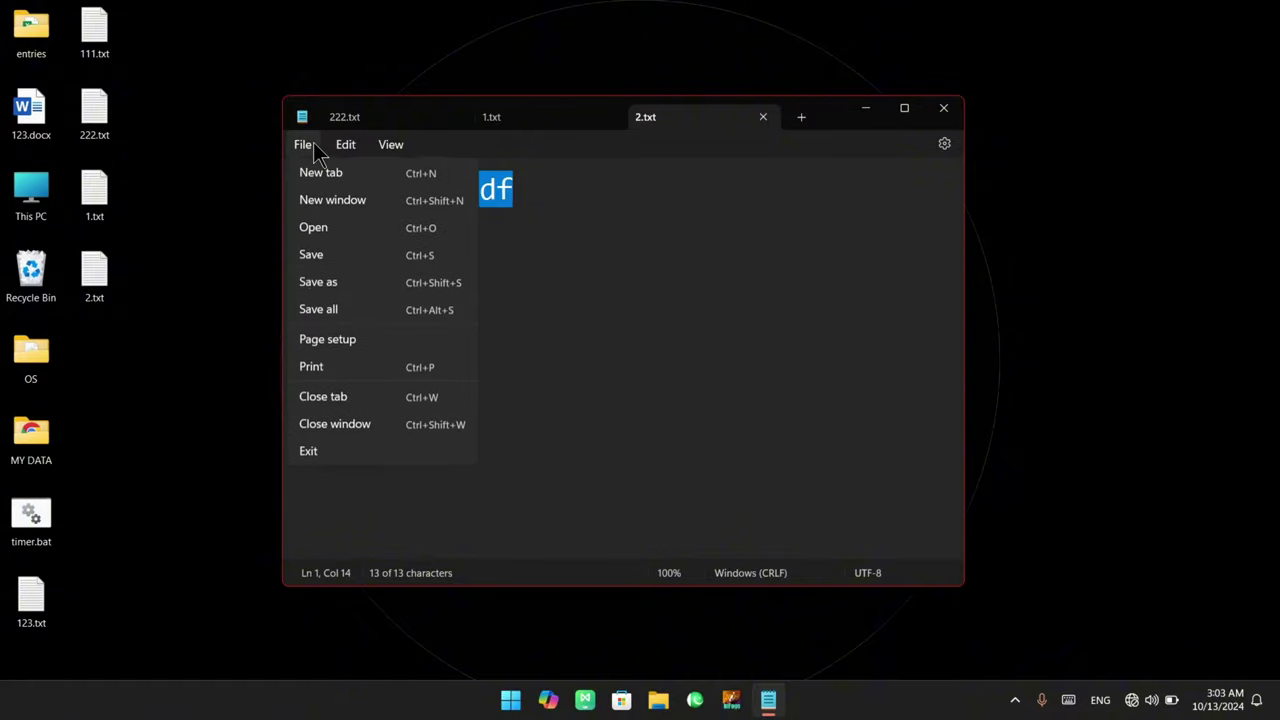
Open Page setup and mark its paper, preview, orientation, margin and header/footer areas
click(357, 346)
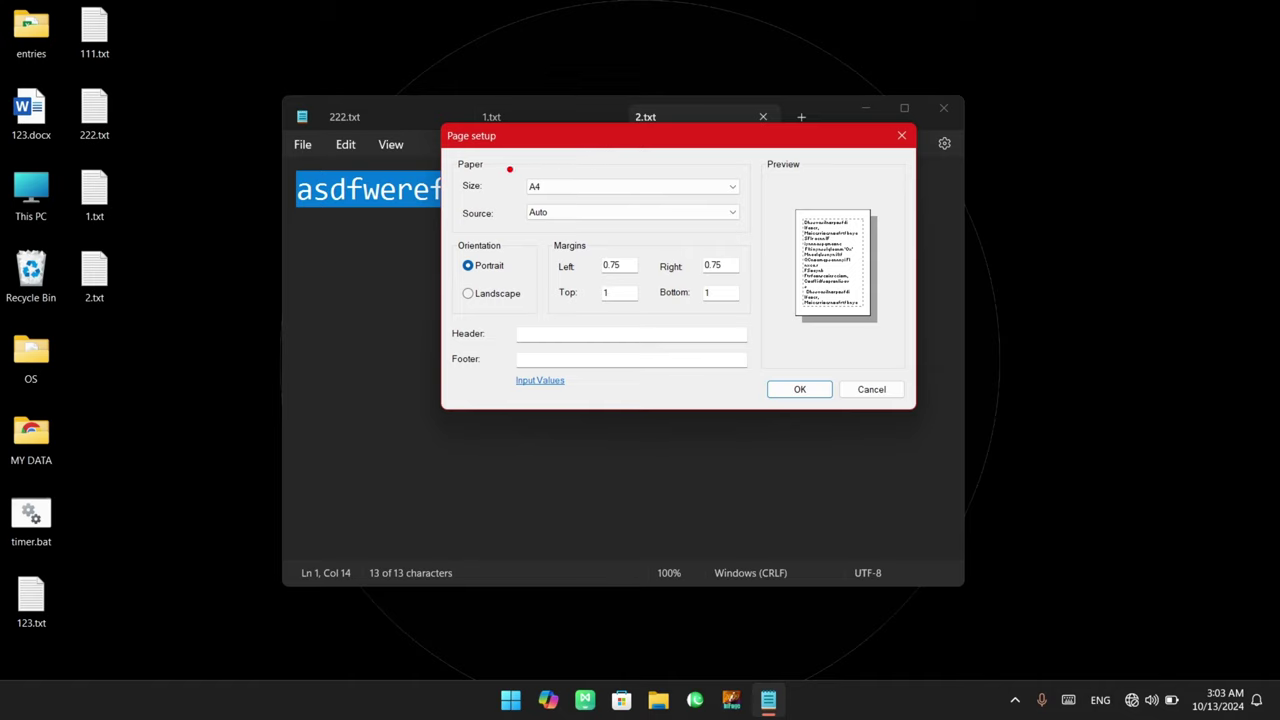
drag(448, 152, 512, 178)
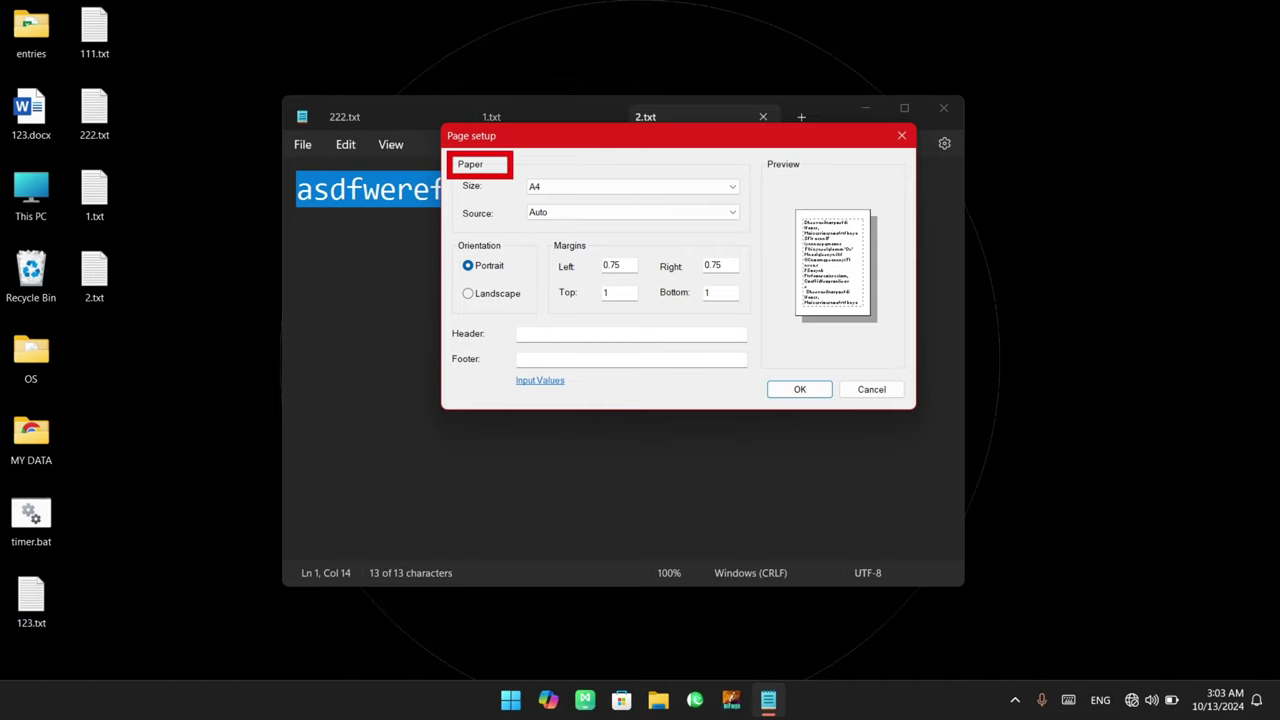
mouse_move(758, 150)
mouse_down()
mouse_move(806, 179)
mouse_move(885, 342)
mouse_up()
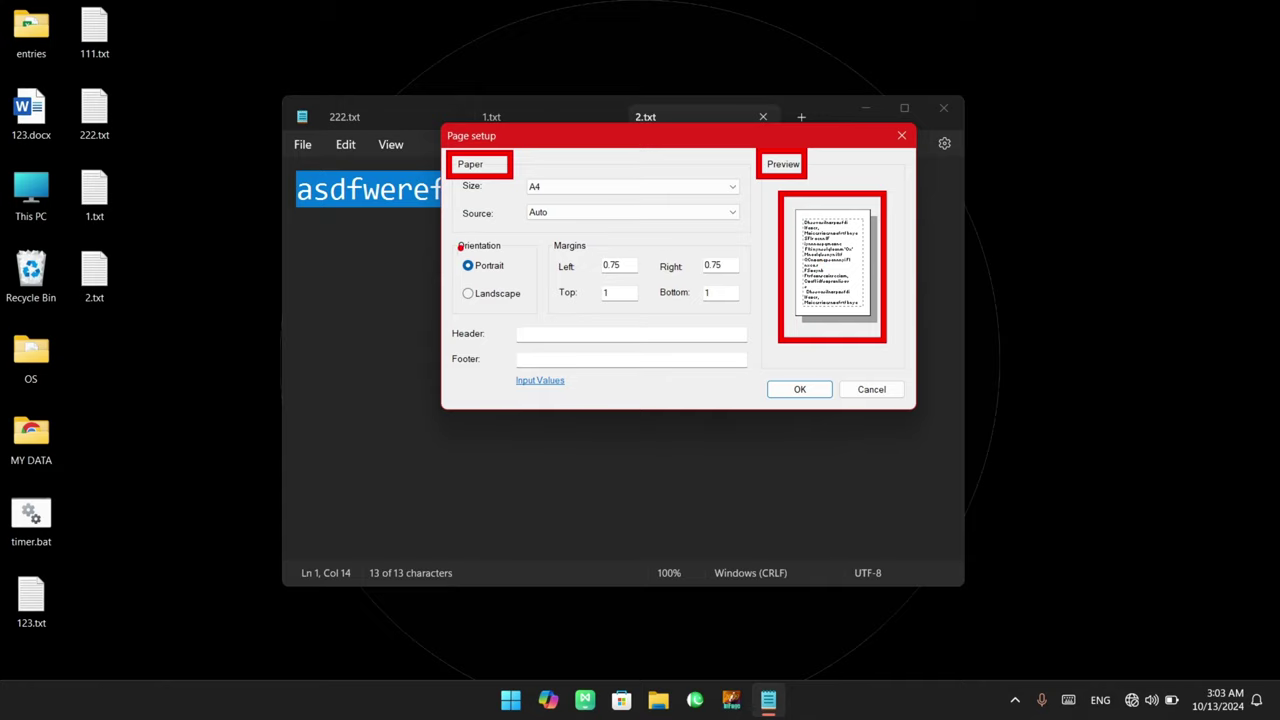
mouse_move(451, 236)
mouse_down()
mouse_move(518, 319)
mouse_move(534, 320)
mouse_up()
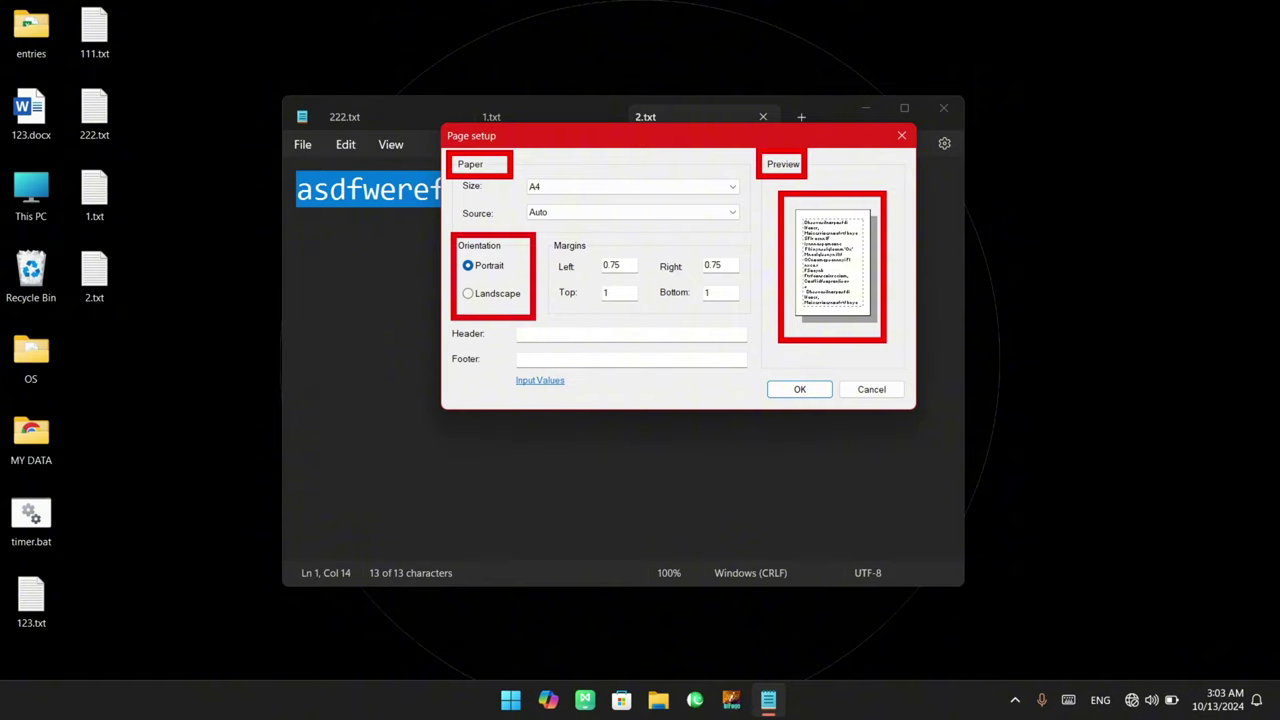
mouse_move(548, 229)
mouse_down()
mouse_move(704, 316)
mouse_move(742, 320)
mouse_up()
drag(440, 316, 500, 376)
key(Escape)
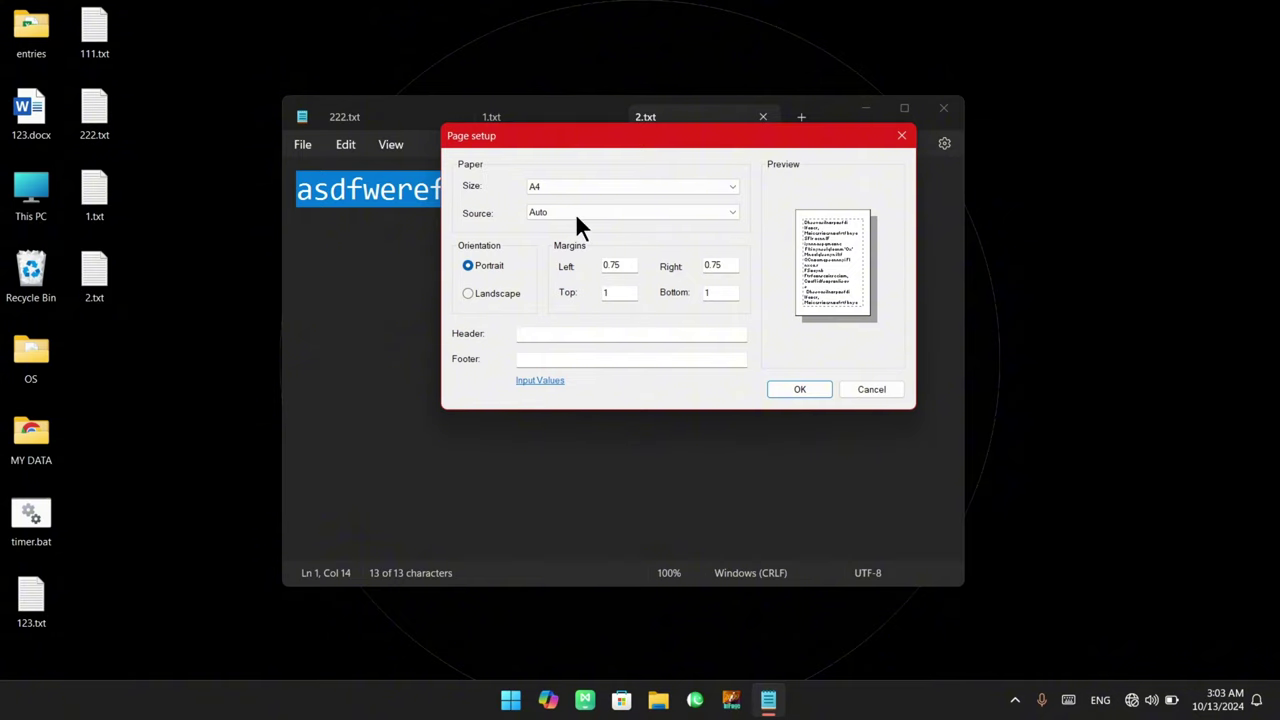
Annotate example paper sizes A4, A3 and A5, then show the Paper Size list
key(ctrl+2)
mouse_move(1019, 256)
mouse_down()
mouse_move(1016, 216)
mouse_move(1080, 265)
mouse_move(1130, 203)
mouse_move(1170, 268)
mouse_up()
mouse_move(1020, 372)
mouse_down()
mouse_move(1052, 376)
mouse_move(1104, 318)
mouse_move(1108, 376)
mouse_up()
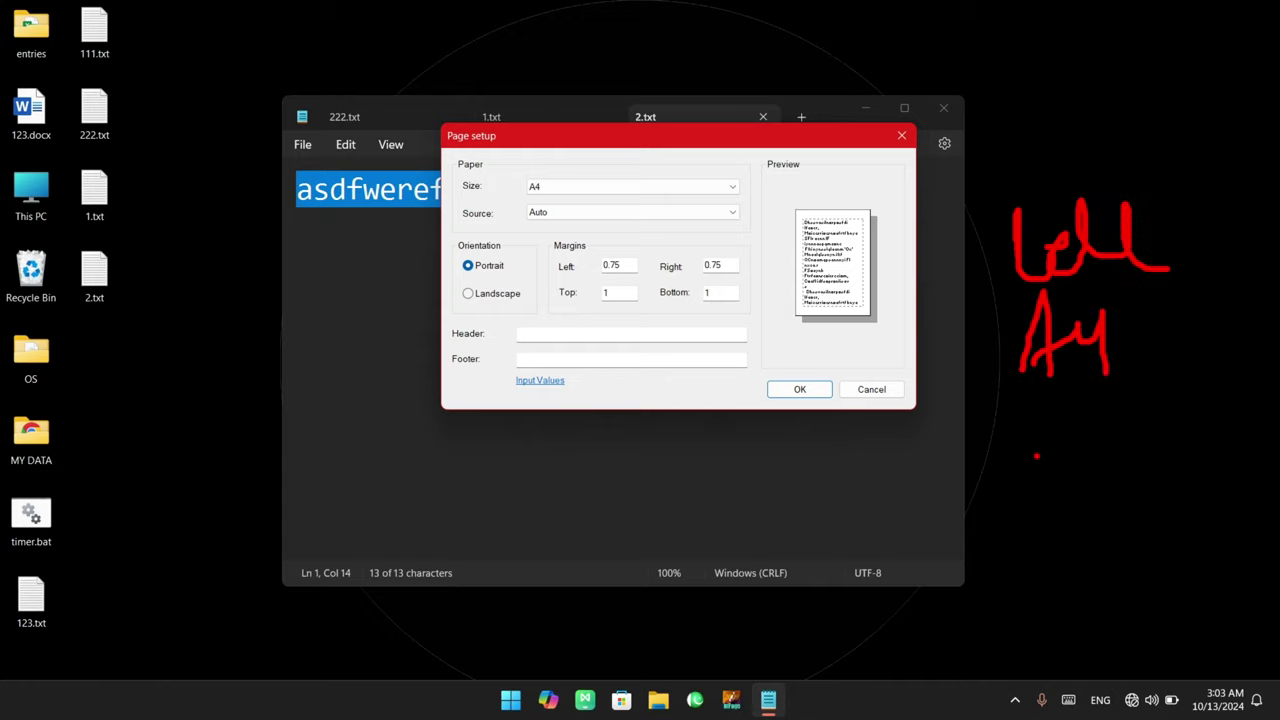
mouse_move(1040, 458)
mouse_down()
mouse_move(1052, 396)
mouse_move(1100, 412)
mouse_move(1044, 526)
mouse_move(1076, 470)
mouse_up()
mouse_move(1054, 518)
mouse_down()
mouse_move(1096, 488)
mouse_move(1124, 526)
mouse_move(1168, 454)
mouse_up()
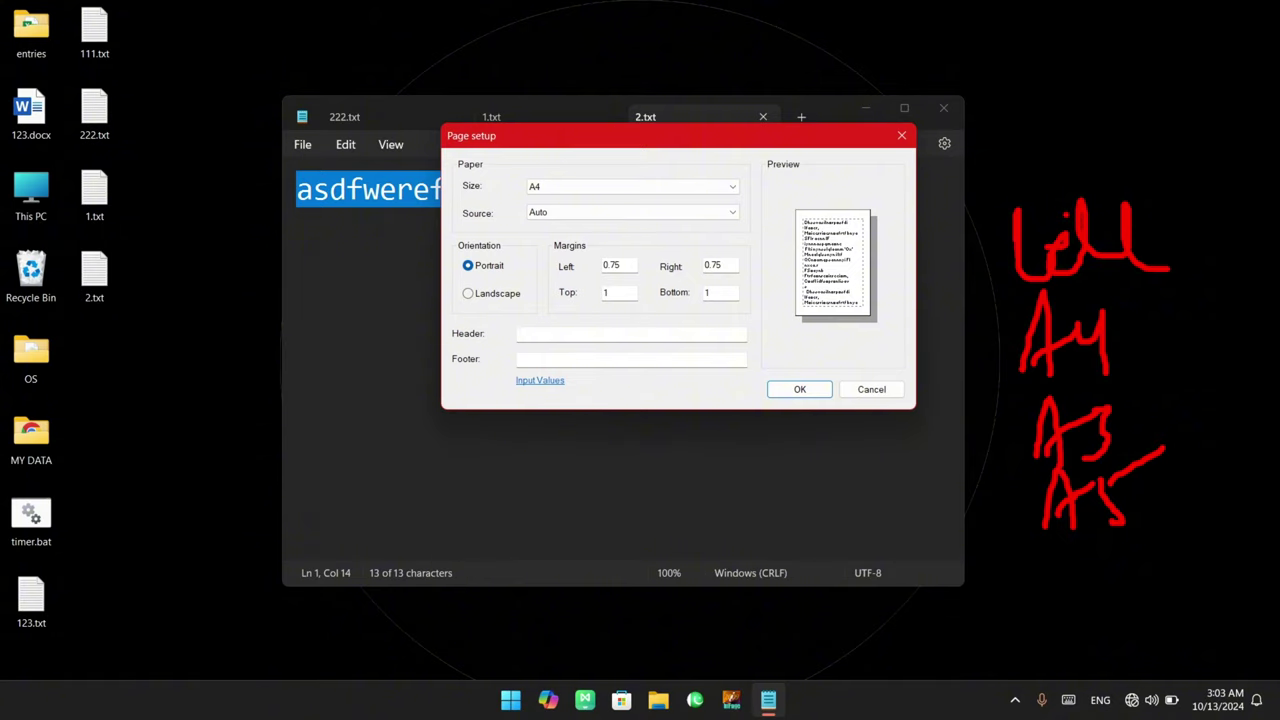
drag(1041, 38, 1161, 137)
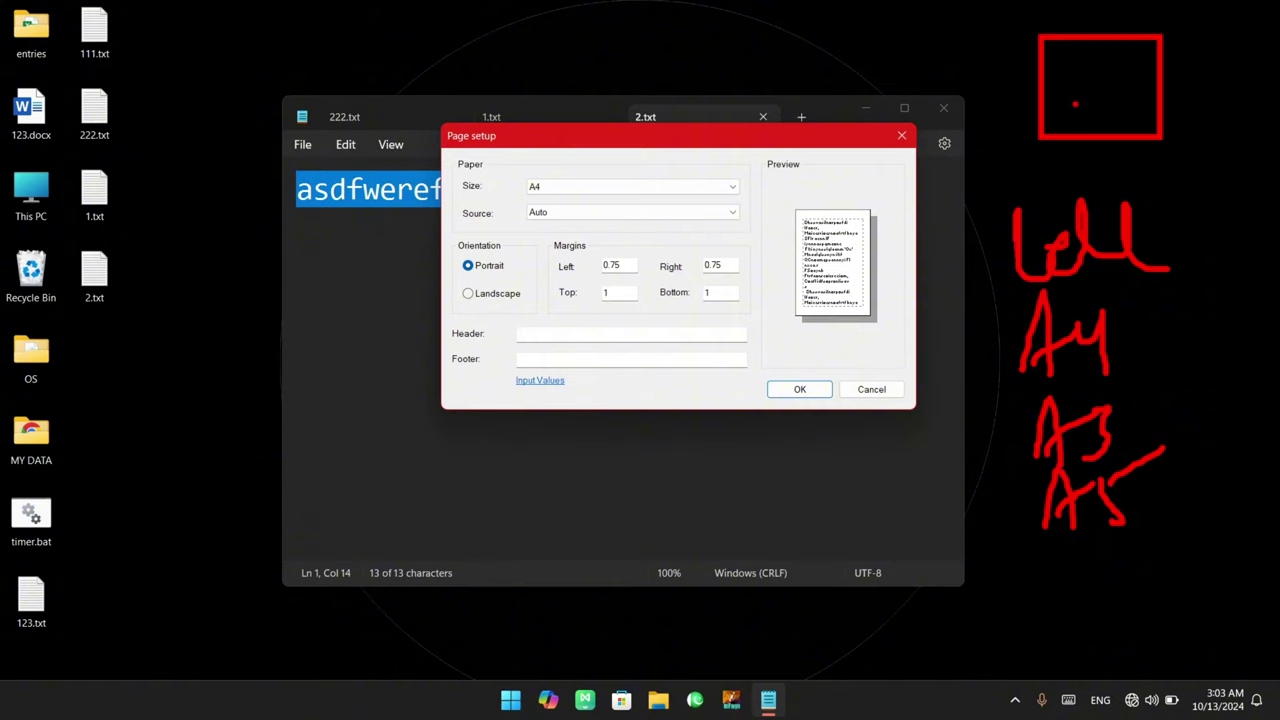
drag(1075, 103, 1135, 190)
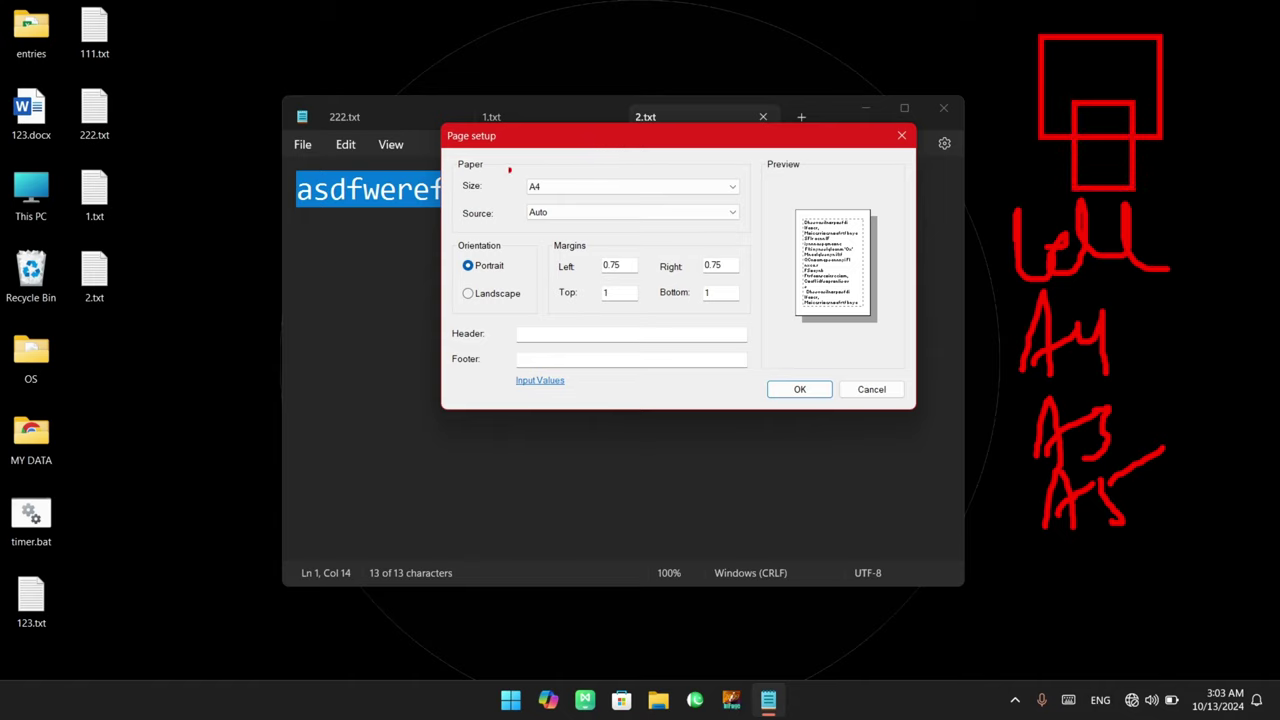
drag(501, 168, 753, 206)
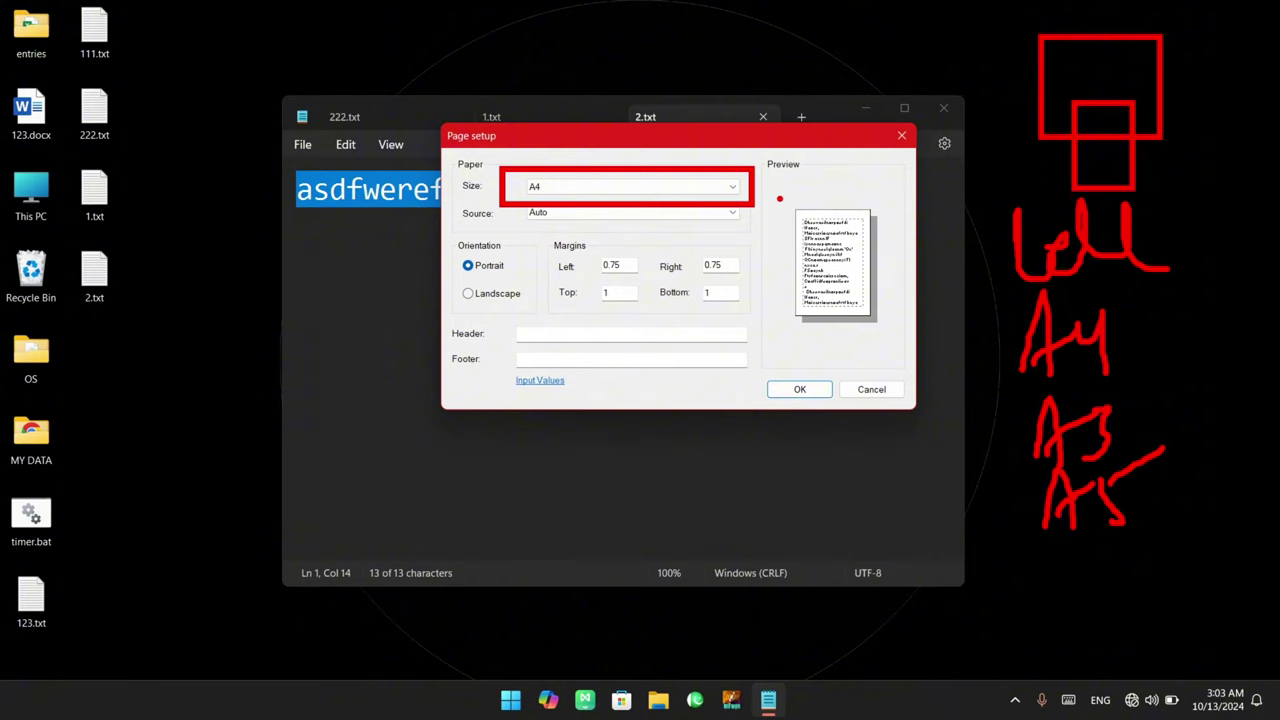
drag(776, 194, 890, 336)
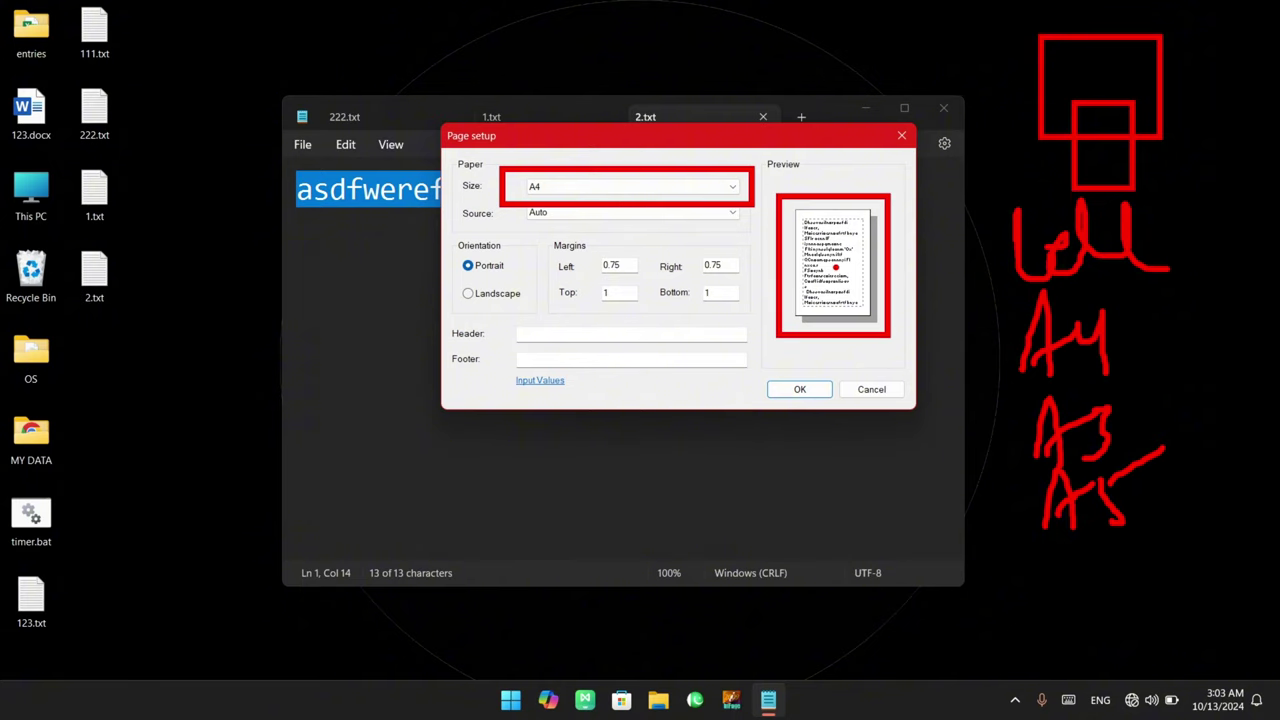
key(Escape)
click(718, 185)
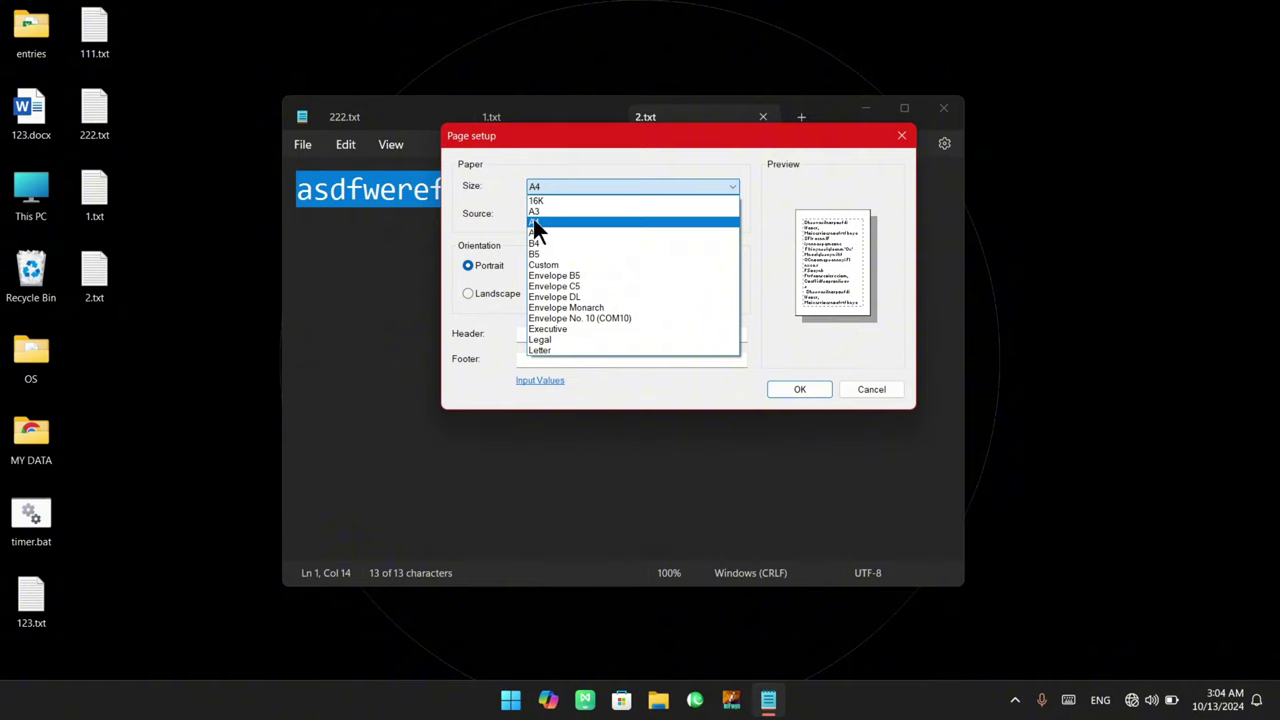
Close the paper size list on A4, reopen it, and close it again keeping A4
click(542, 219)
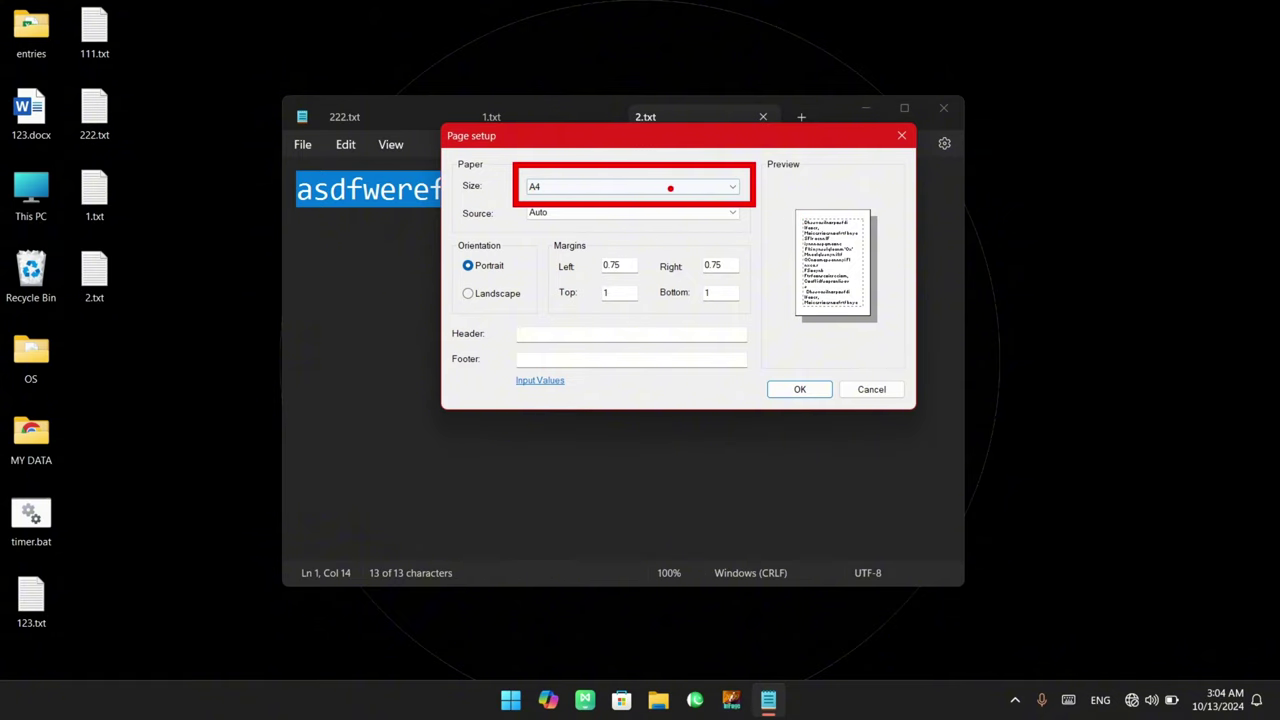
click(636, 185)
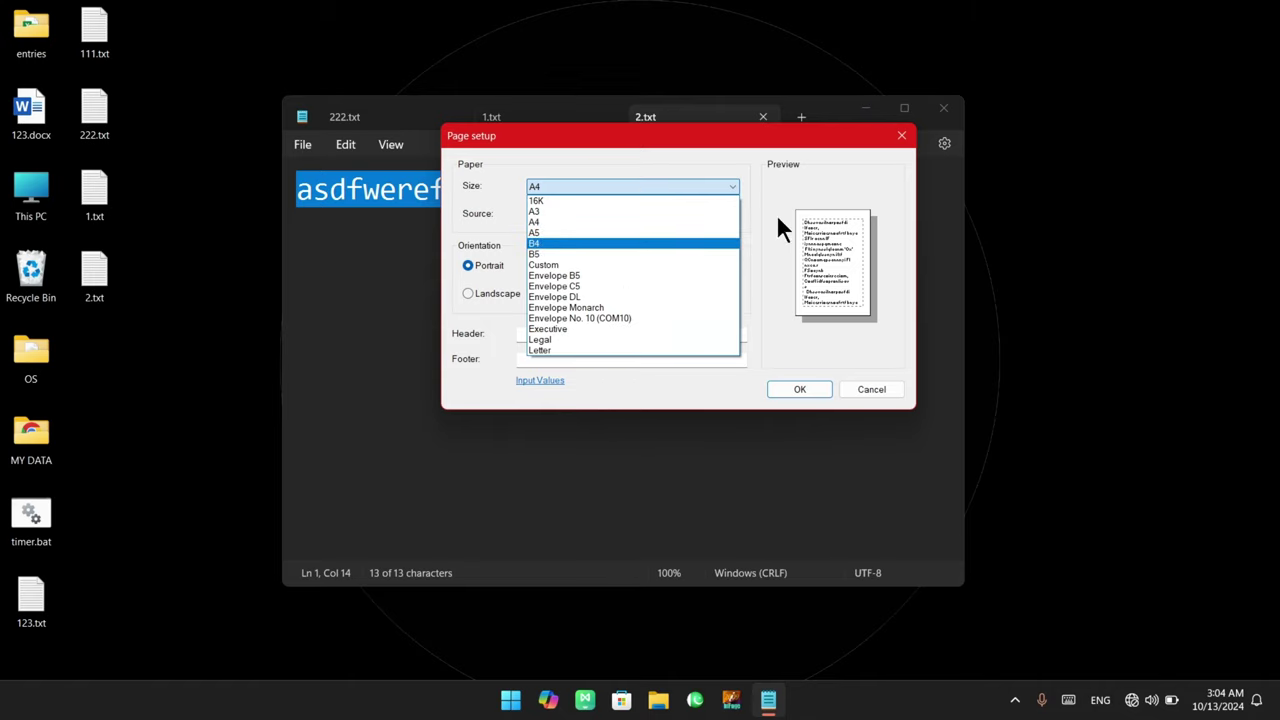
click(795, 189)
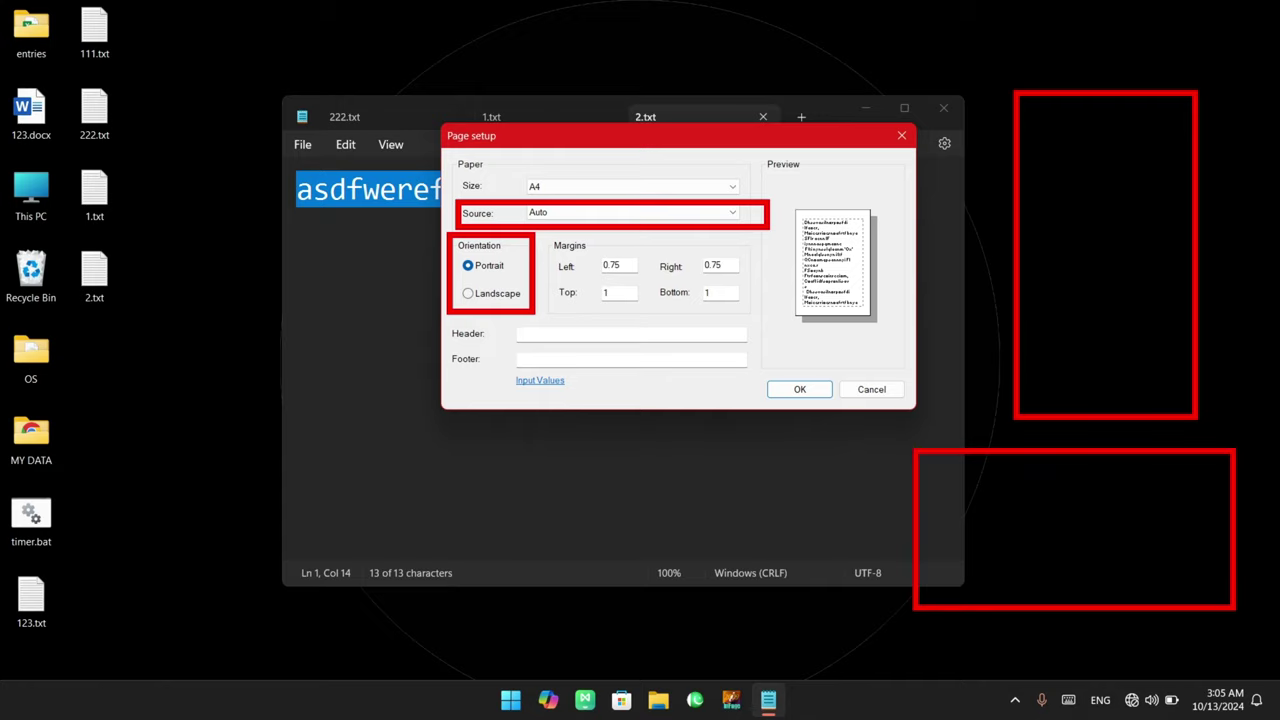
drag(936, 518, 1188, 535)
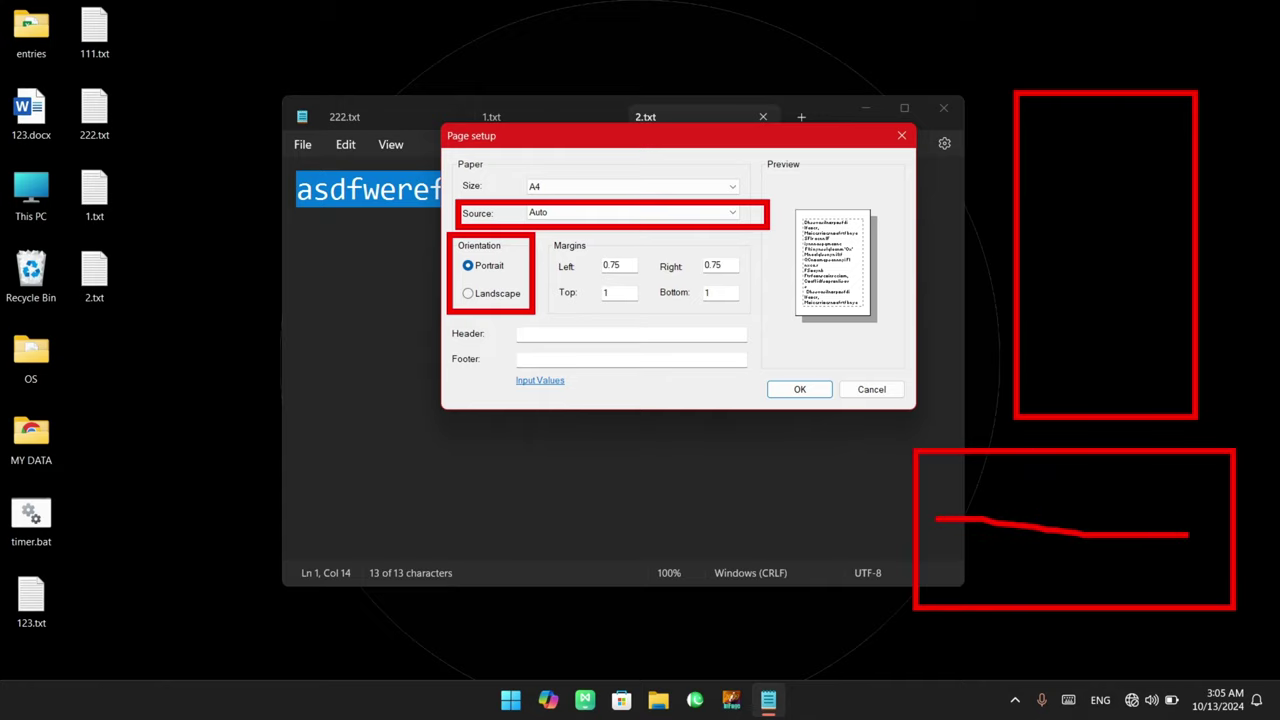
drag(1107, 394, 1110, 122)
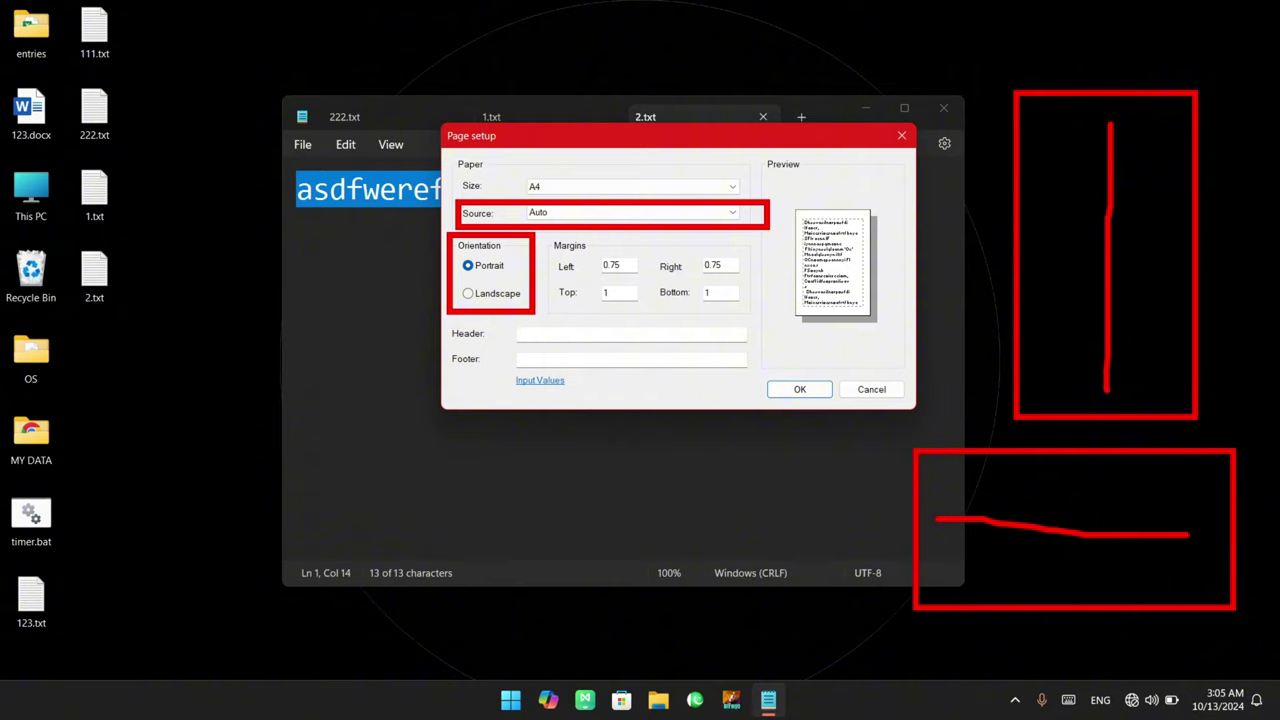
key(Escape)
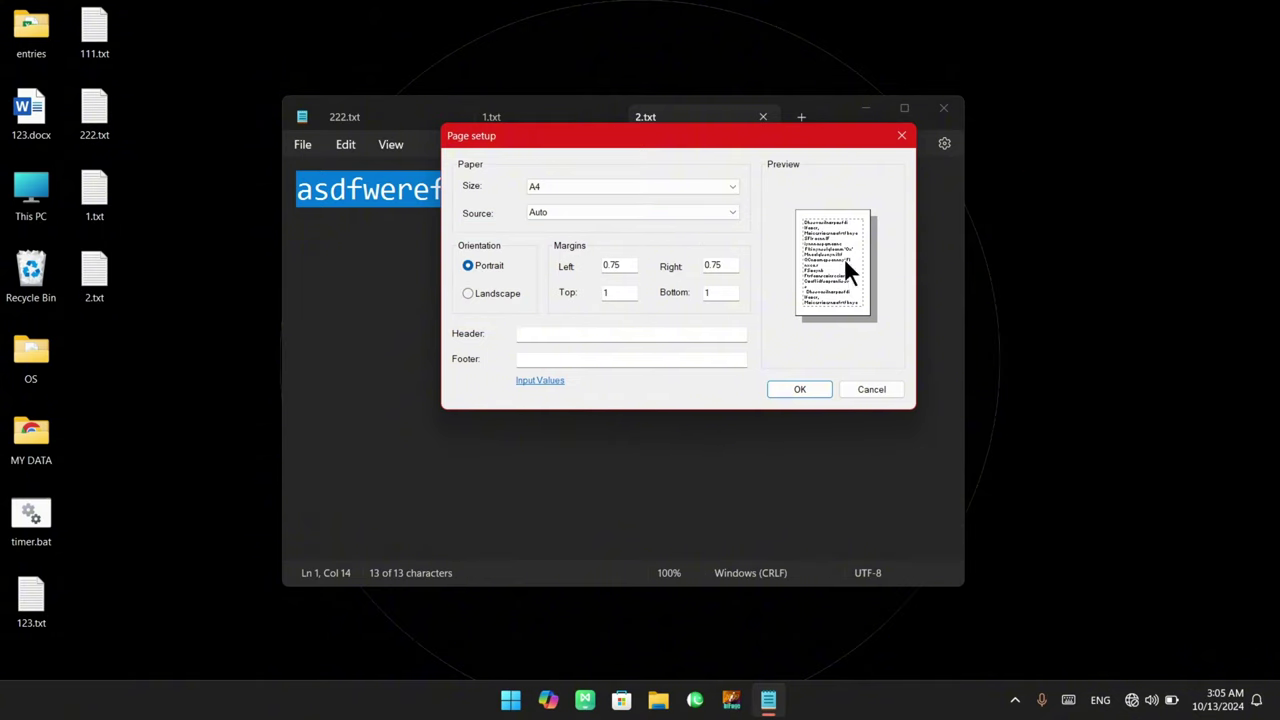
mouse_move(790, 196)
mouse_down()
mouse_move(866, 332)
mouse_move(885, 335)
mouse_up()
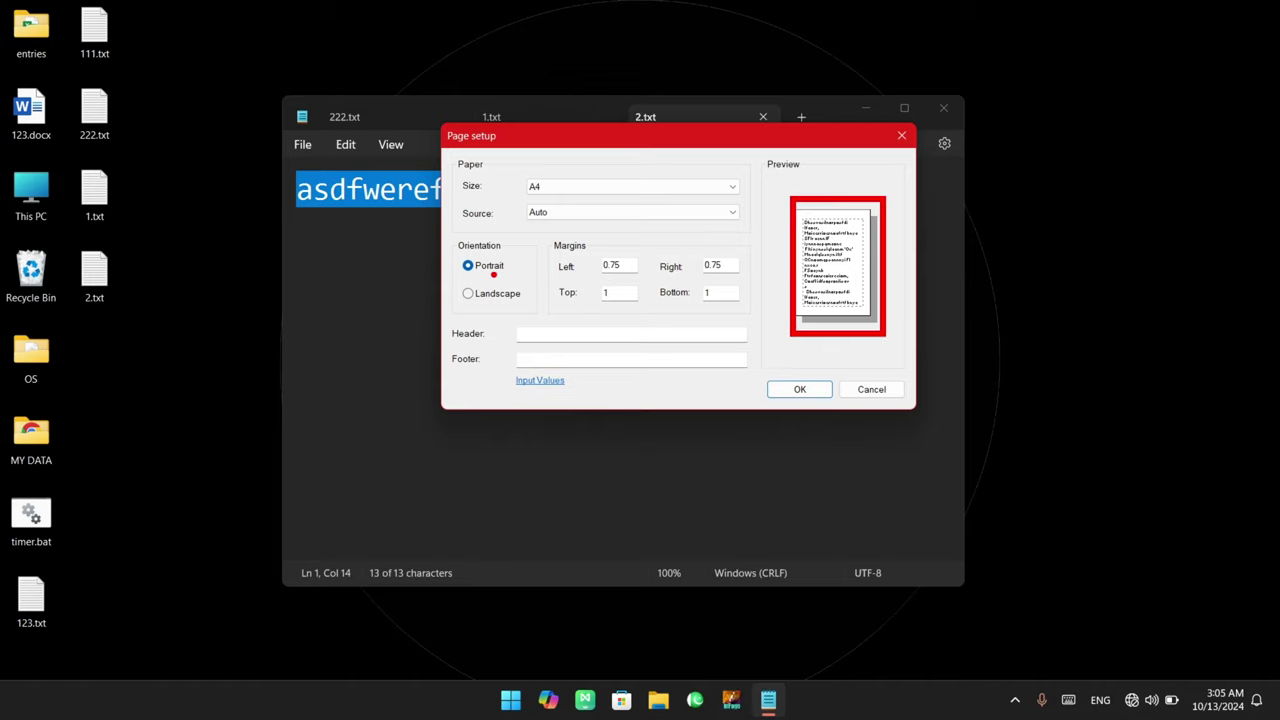
drag(454, 252, 518, 286)
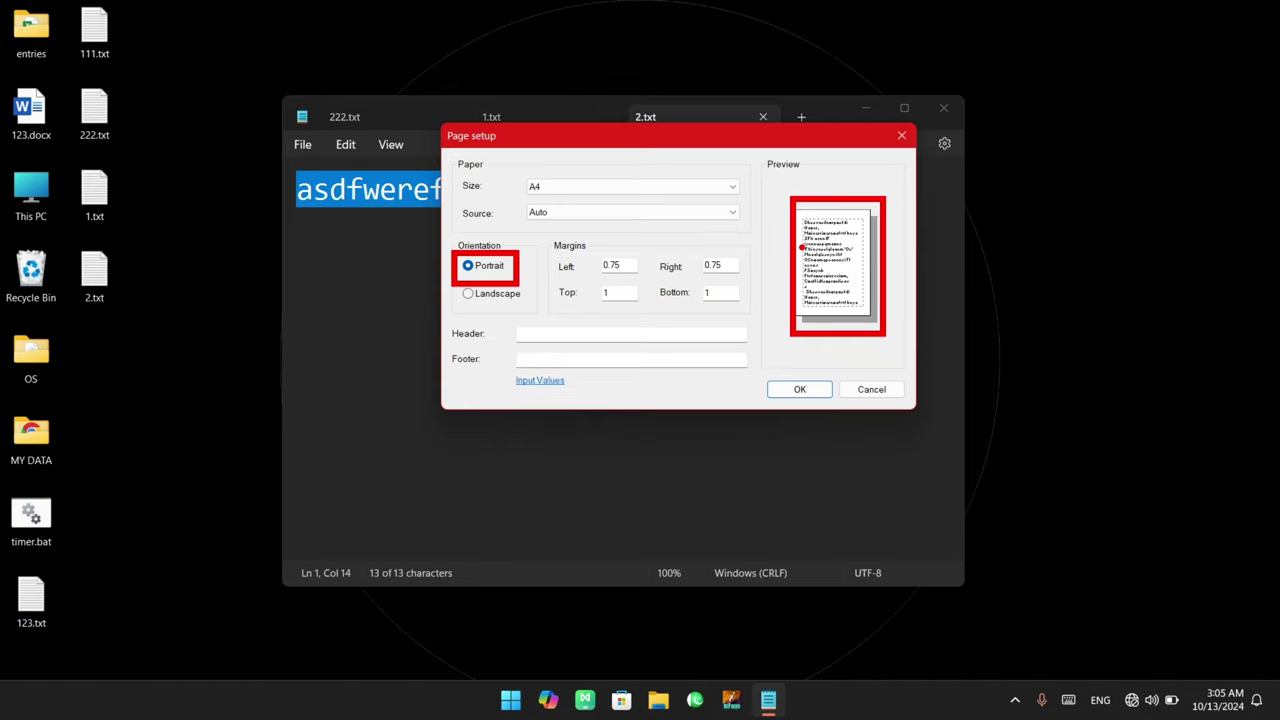
key(Escape)
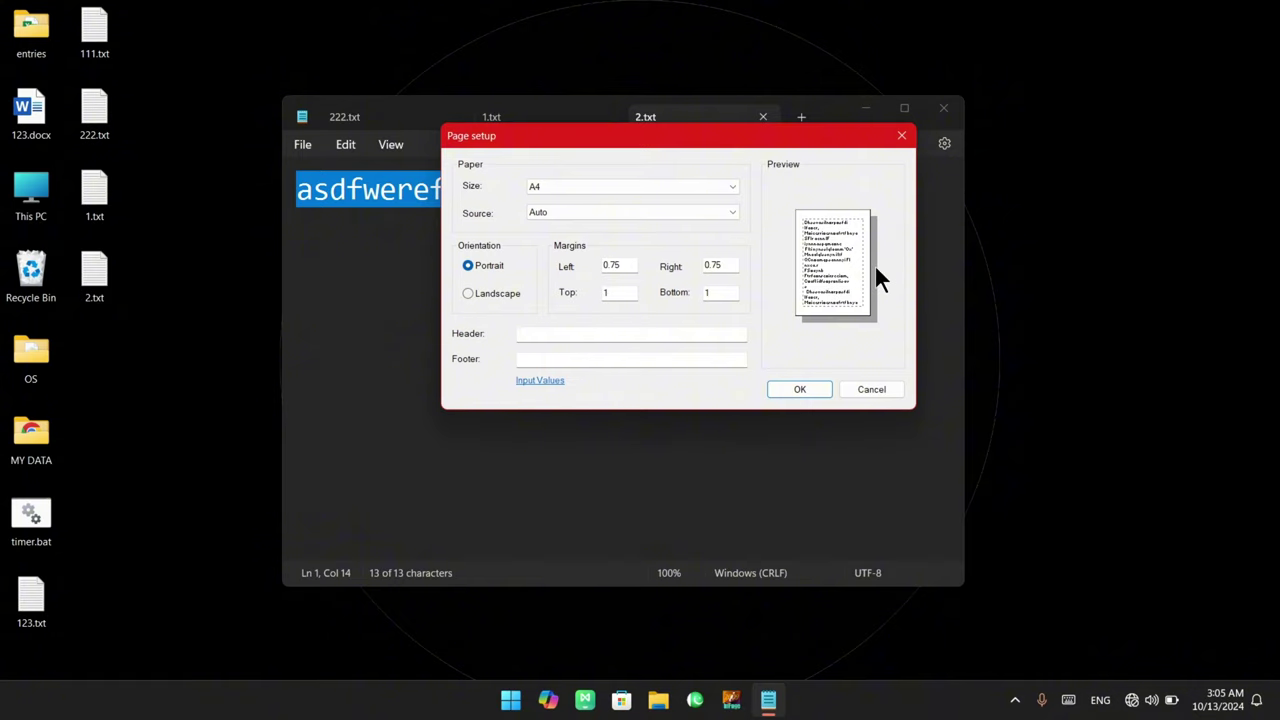
Toggle orientation Landscape, Portrait, then Landscape, swapping margins to 1 left/right and 0.75 top/bottom
click(493, 292)
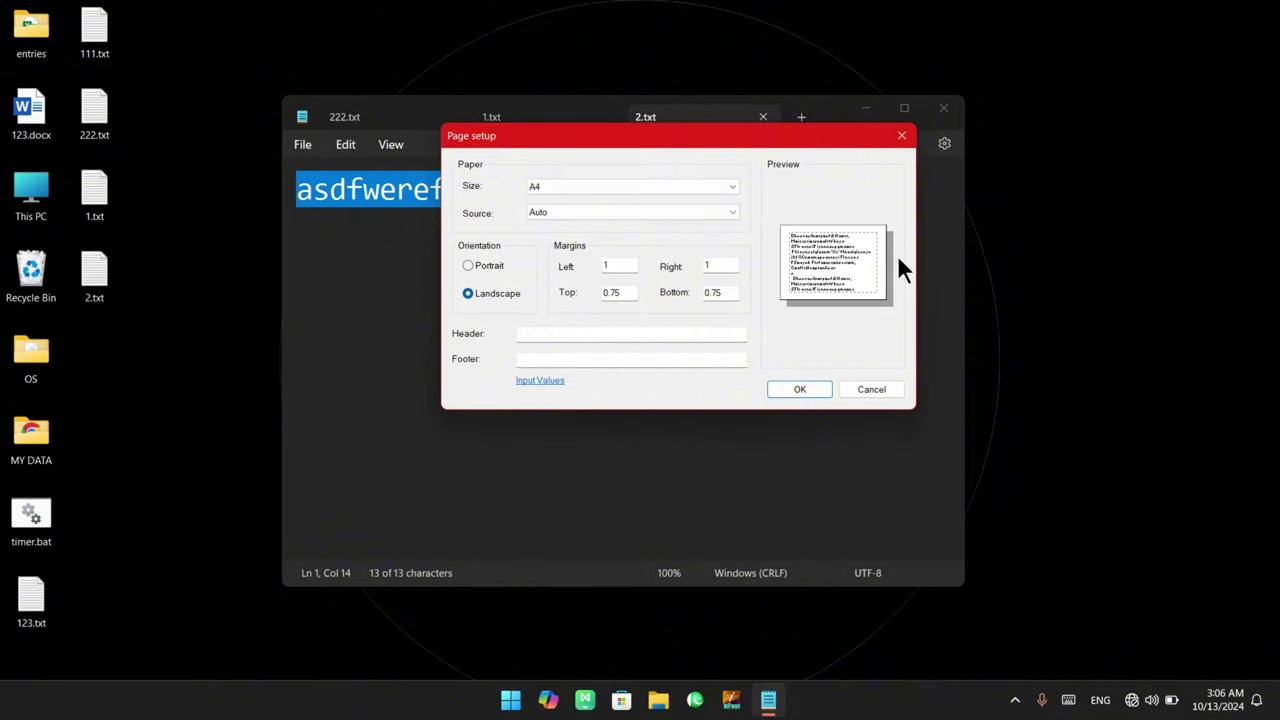
click(490, 265)
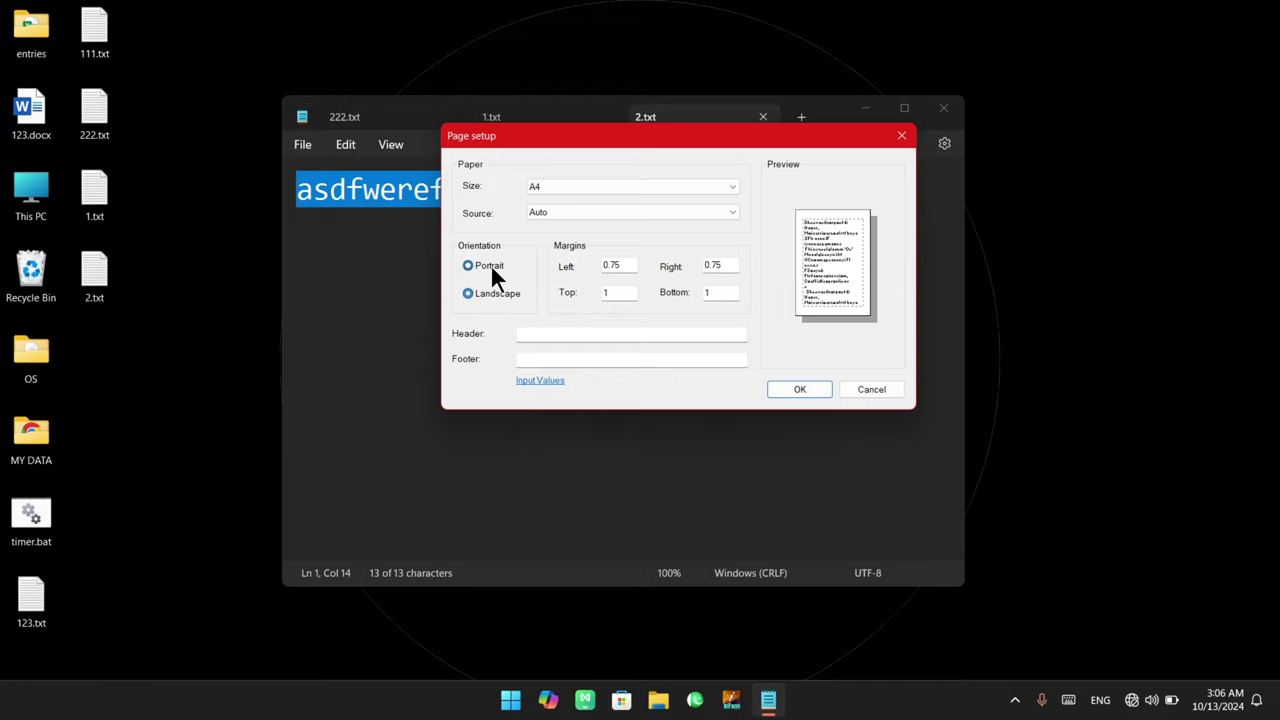
click(490, 268)
click(490, 271)
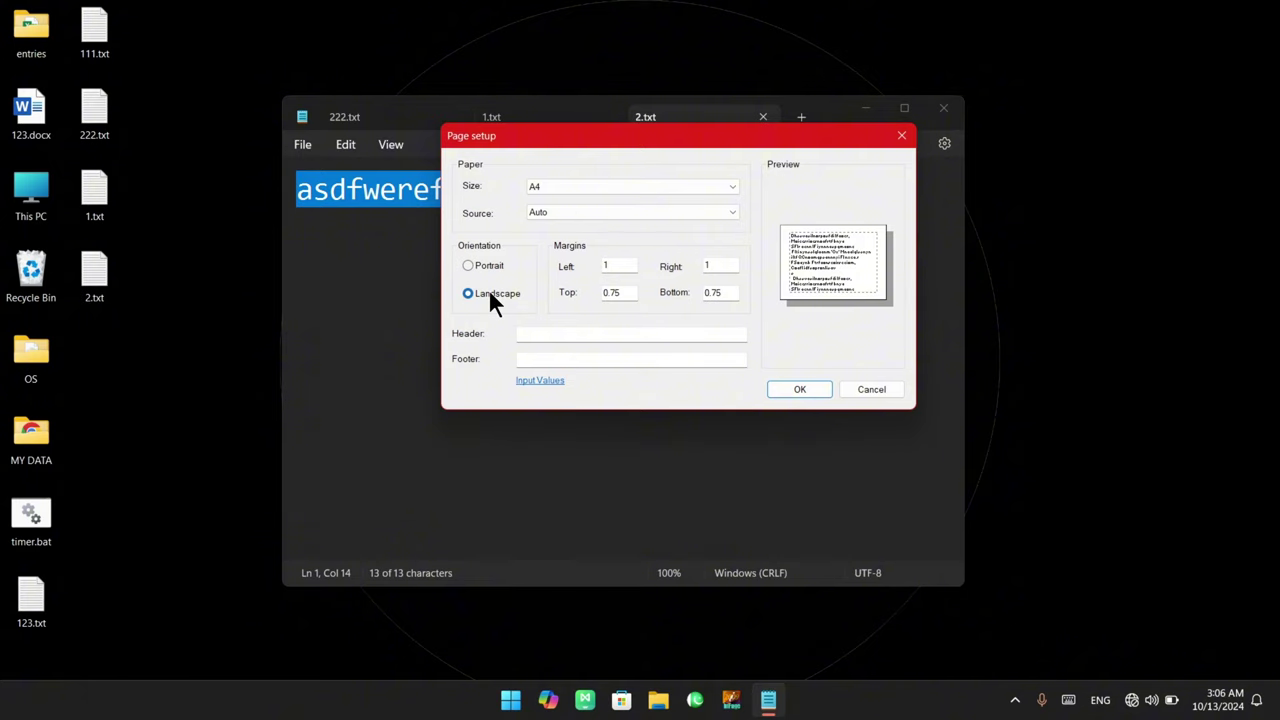
click(488, 288)
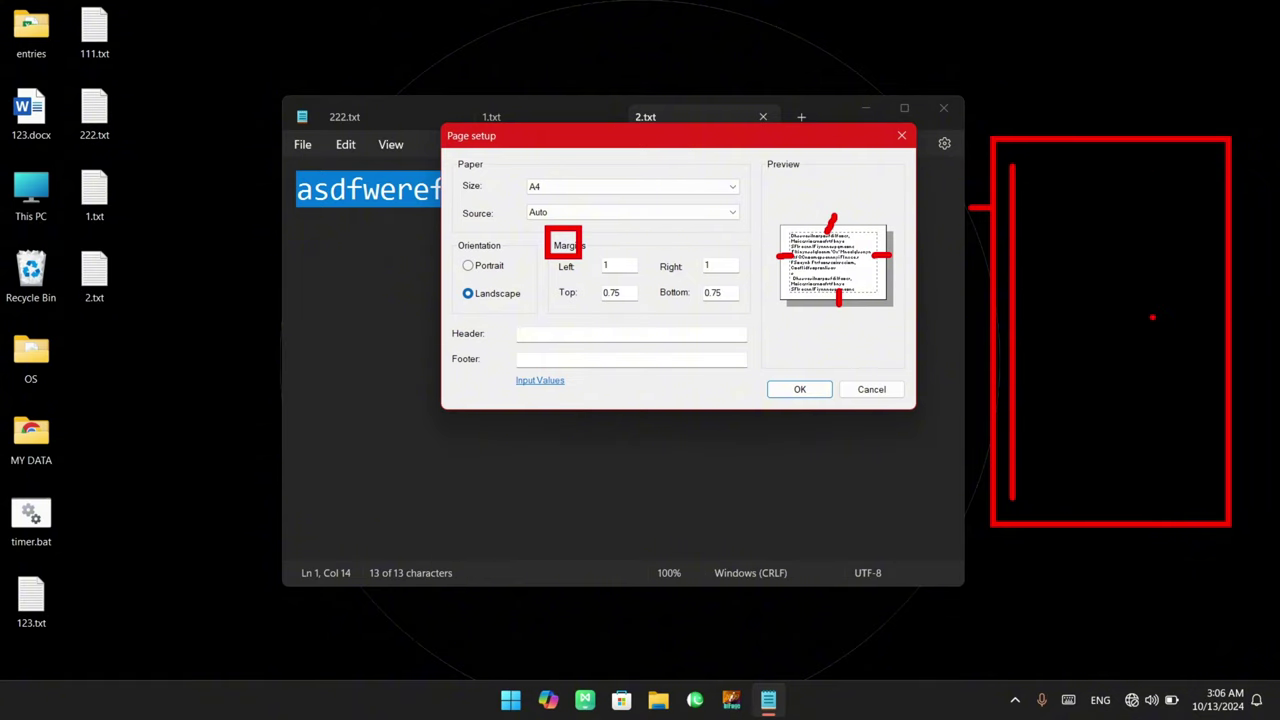
mouse_move(1058, 240)
mouse_down()
mouse_move(1078, 256)
mouse_move(1090, 310)
mouse_move(1078, 344)
mouse_move(1092, 232)
mouse_up()
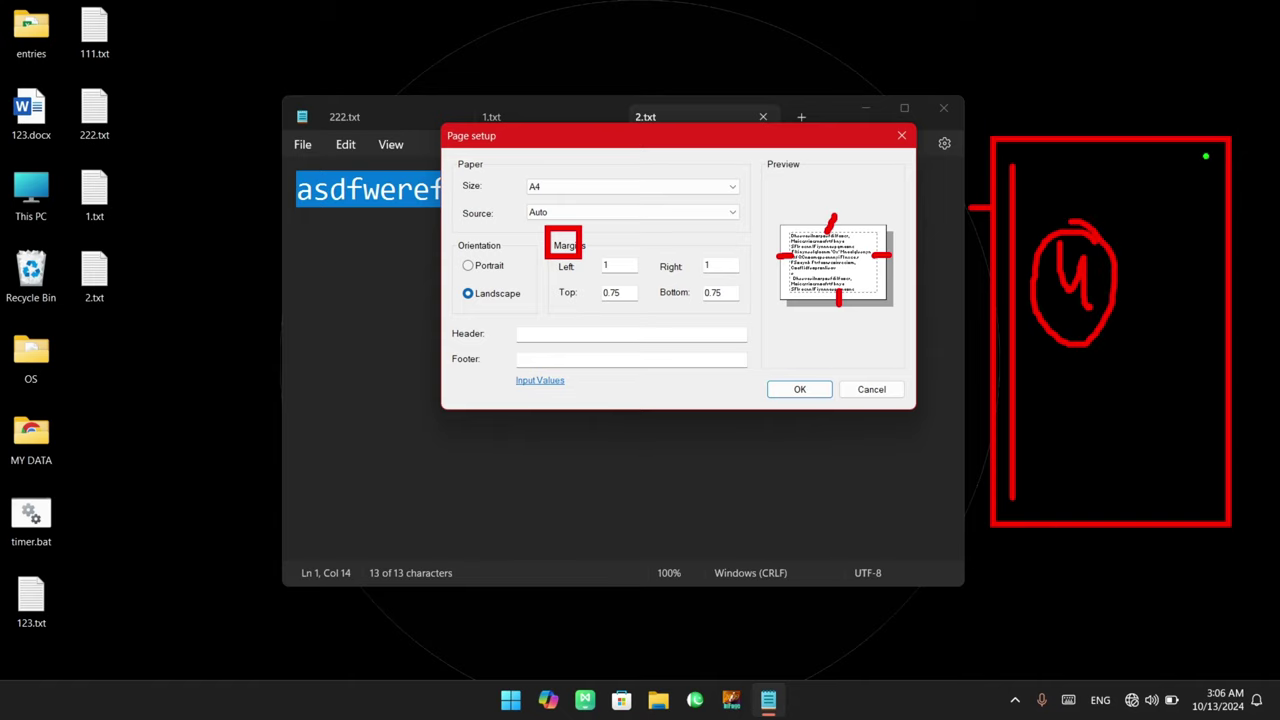
drag(1205, 156, 1205, 502)
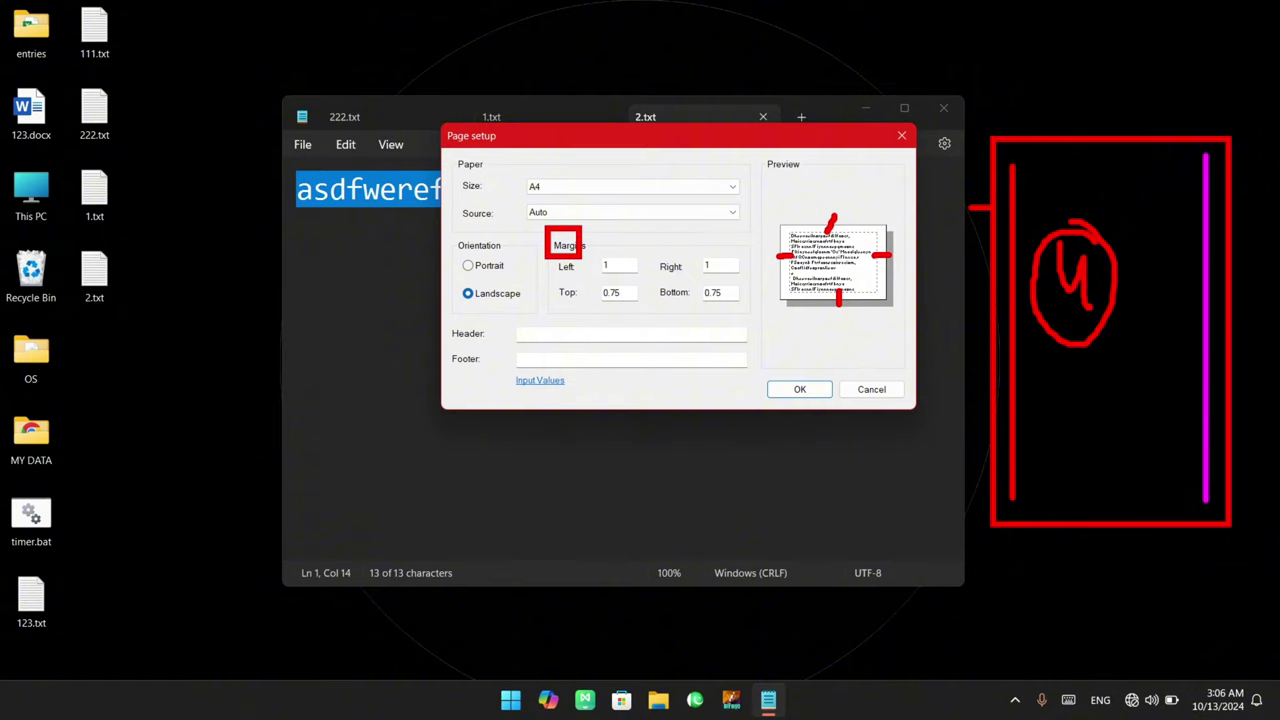
drag(1028, 198, 1190, 198)
drag(1020, 236, 1222, 228)
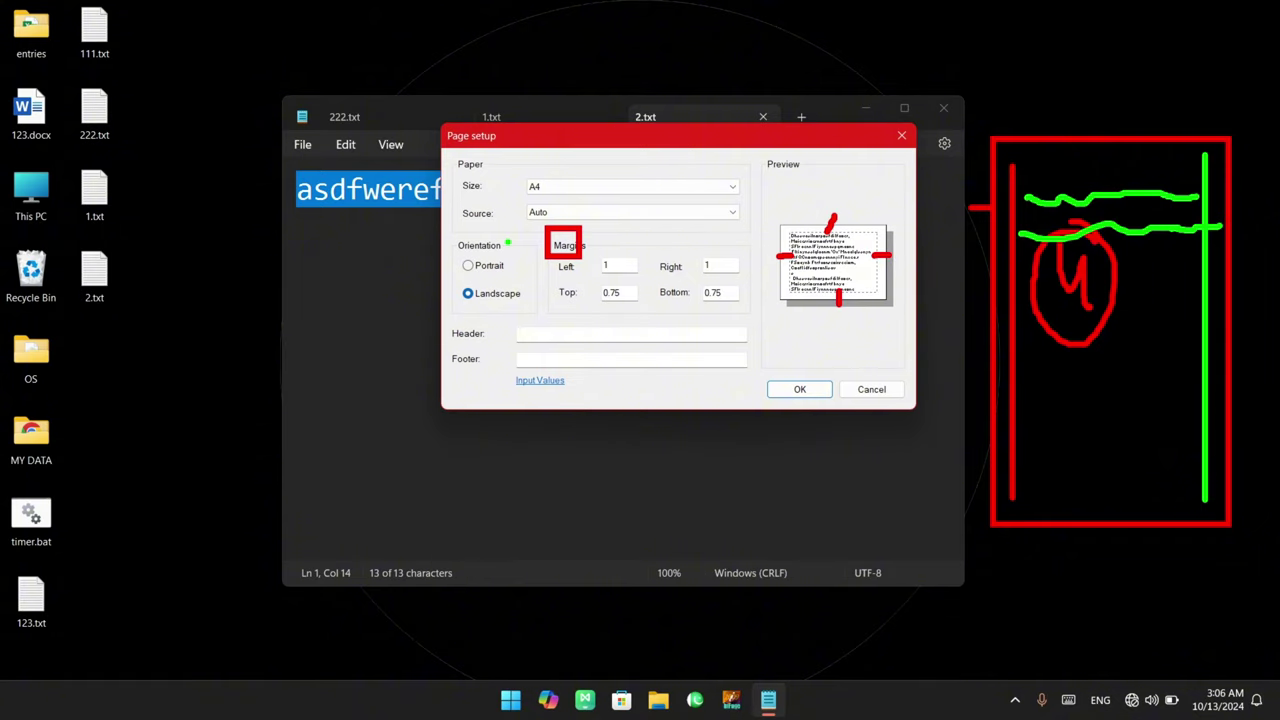
Try editing the top margin's decimals to 4 and switch the page to Portrait
key(Escape)
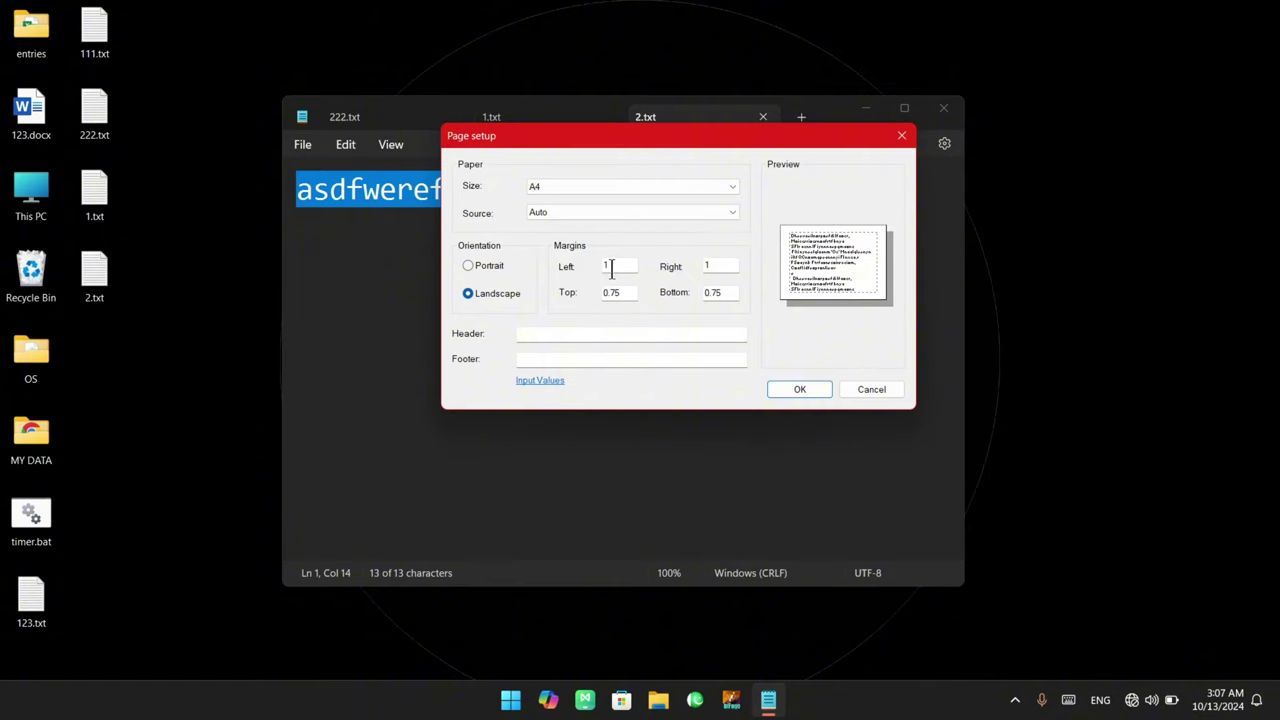
double_click(609, 265)
double_click(722, 265)
click(716, 265)
drag(632, 292, 591, 292)
click(617, 289)
drag(630, 292, 606, 296)
text(4)
click(493, 264)
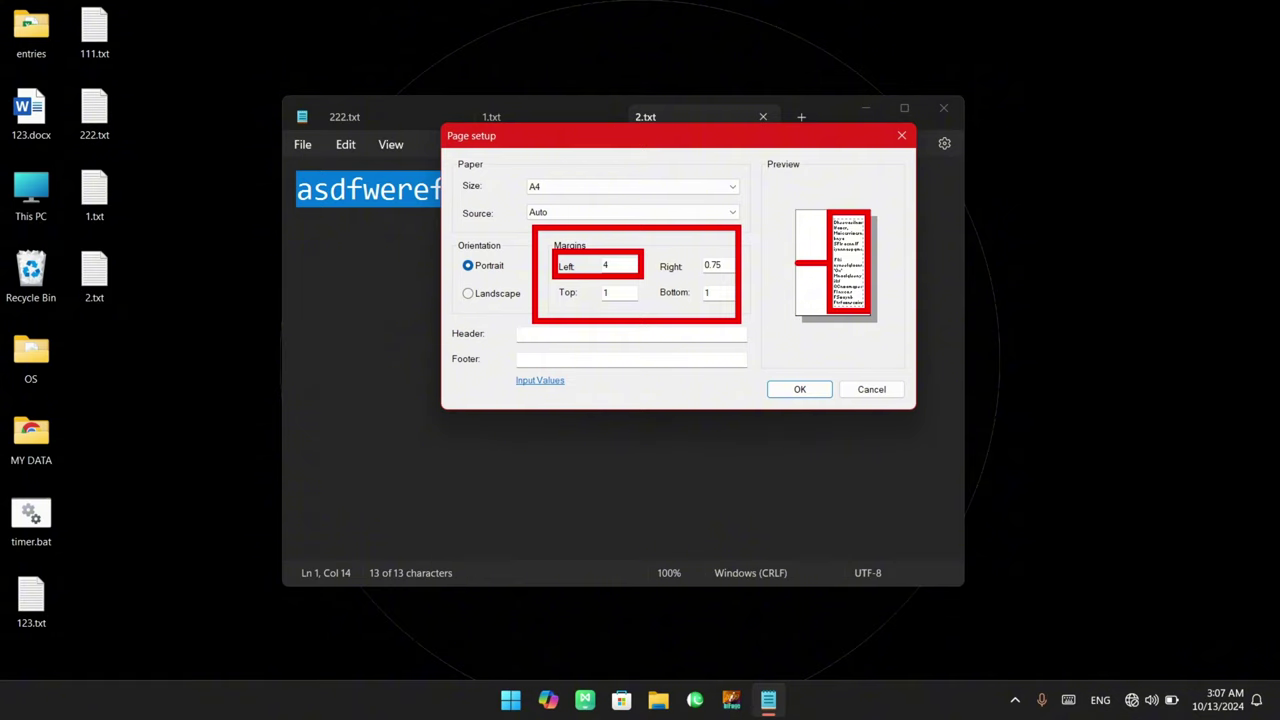
Enter 3 in the right margin and 33 in the bottom margin
drag(730, 268, 665, 270)
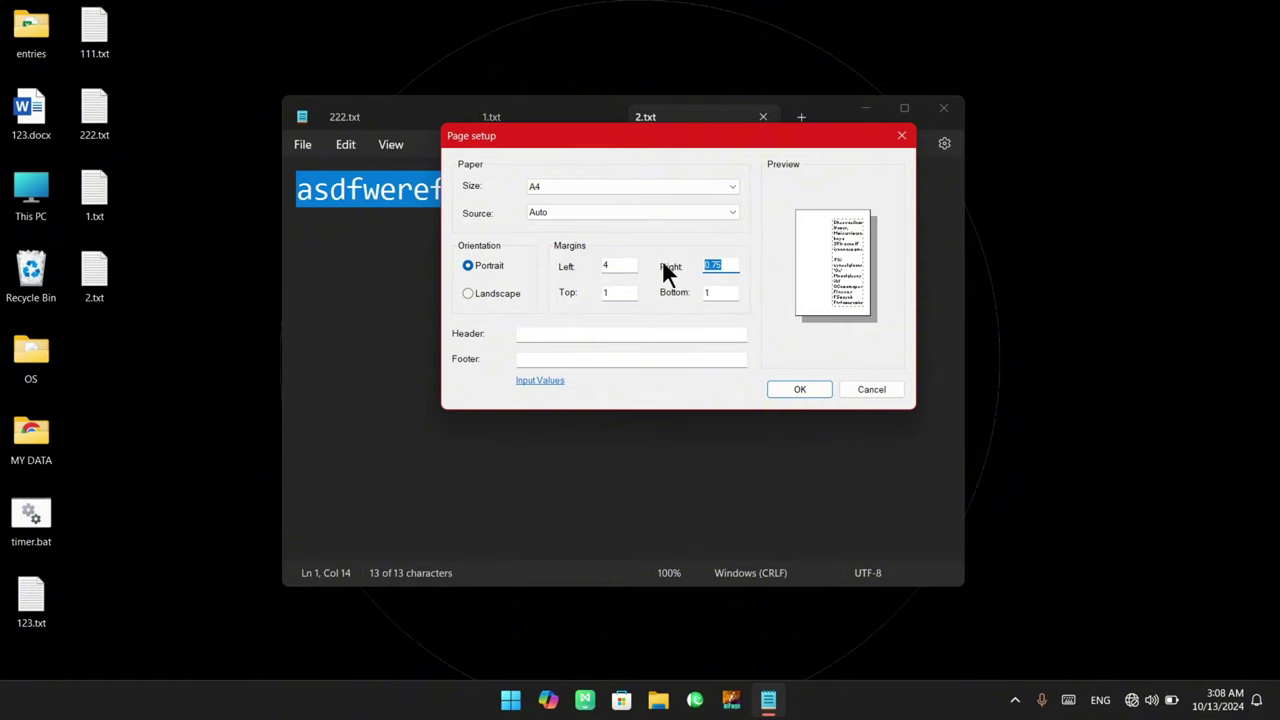
text(3)
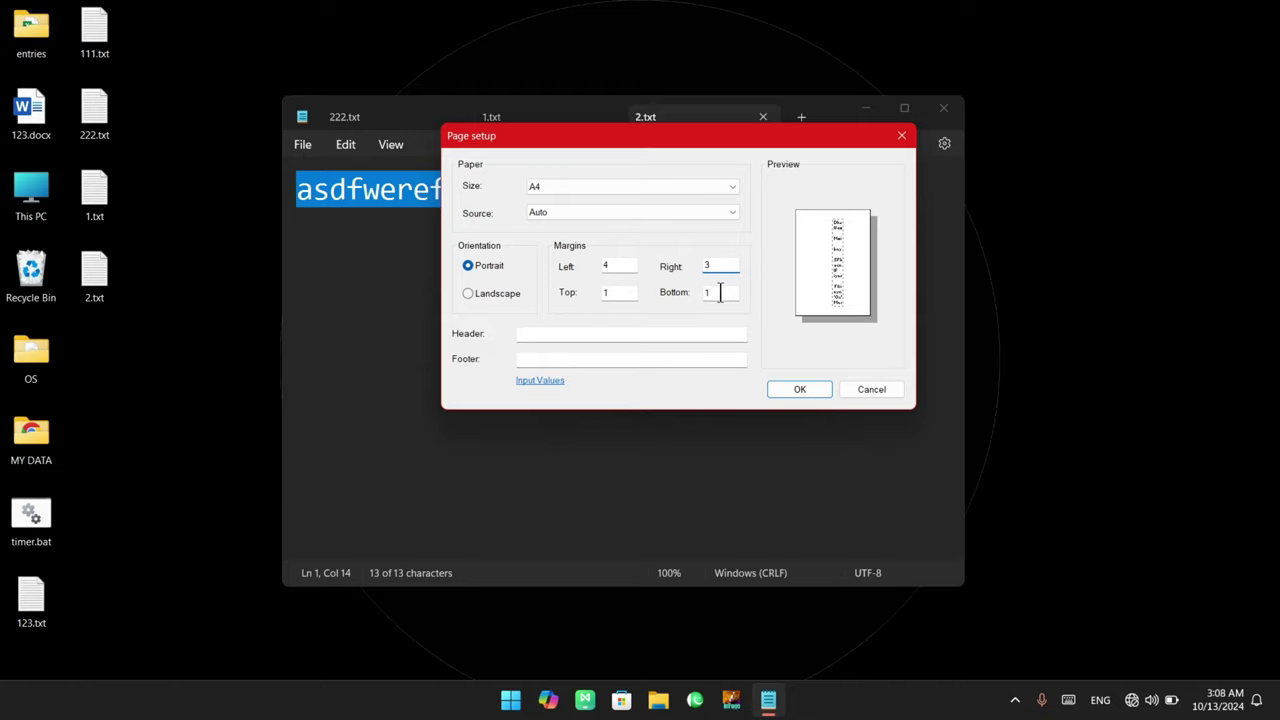
drag(718, 292, 597, 294)
text(3)
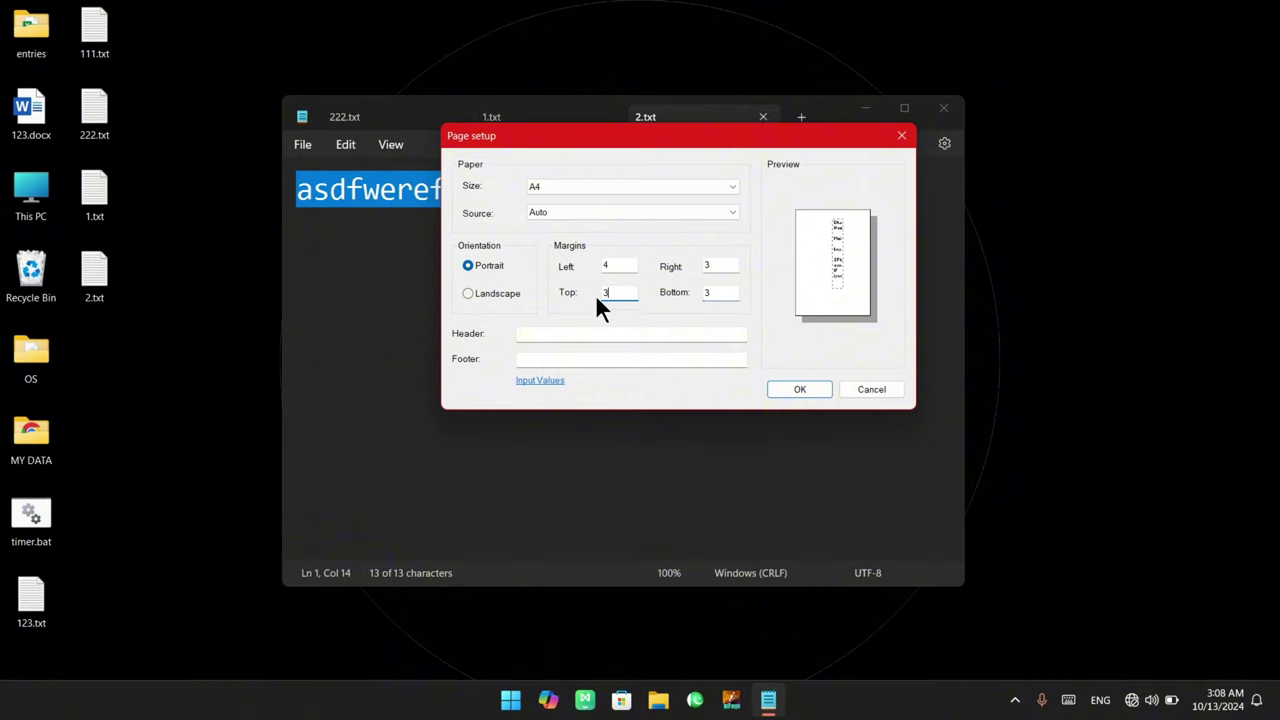
text(3)
click(832, 275)
mouse_move(832, 240)
mouse_down()
mouse_move(848, 290)
mouse_move(797, 206)
mouse_up()
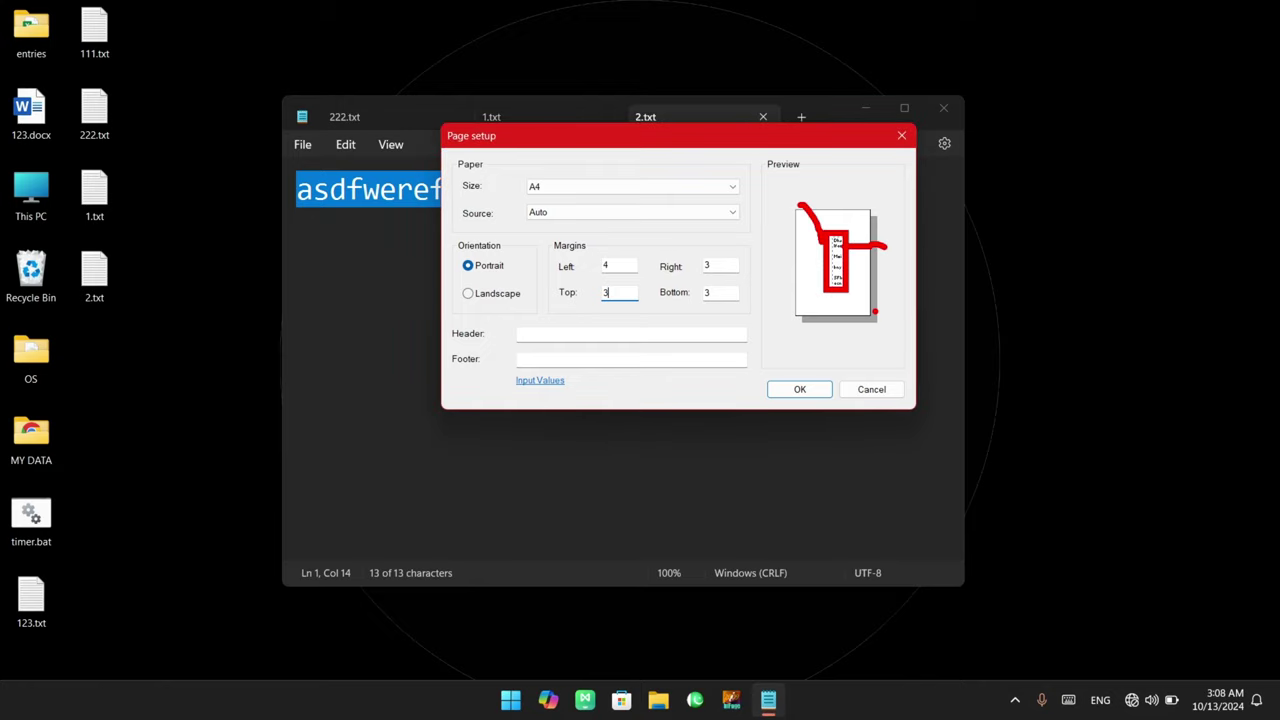
key(Escape)
Enter 0 in the right, left, top and bottom margins so each becomes 0.196
double_click(729, 264)
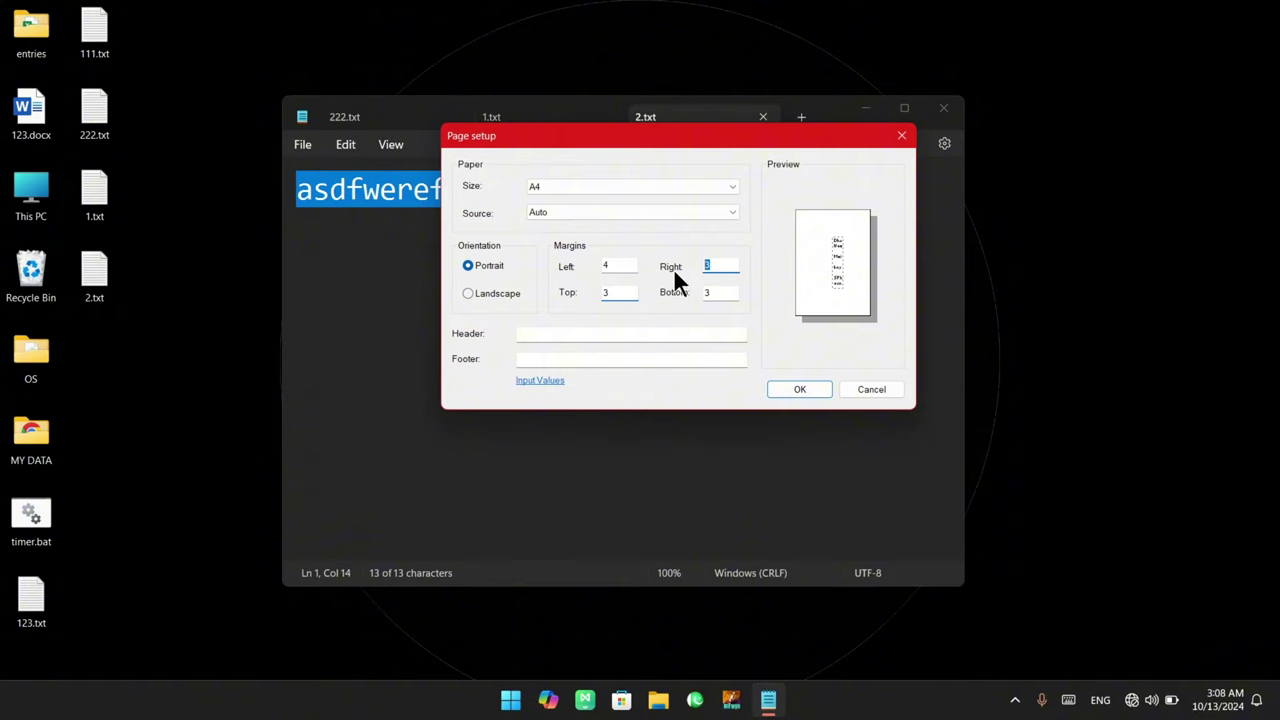
text(0)
double_click(605, 265)
text(0)
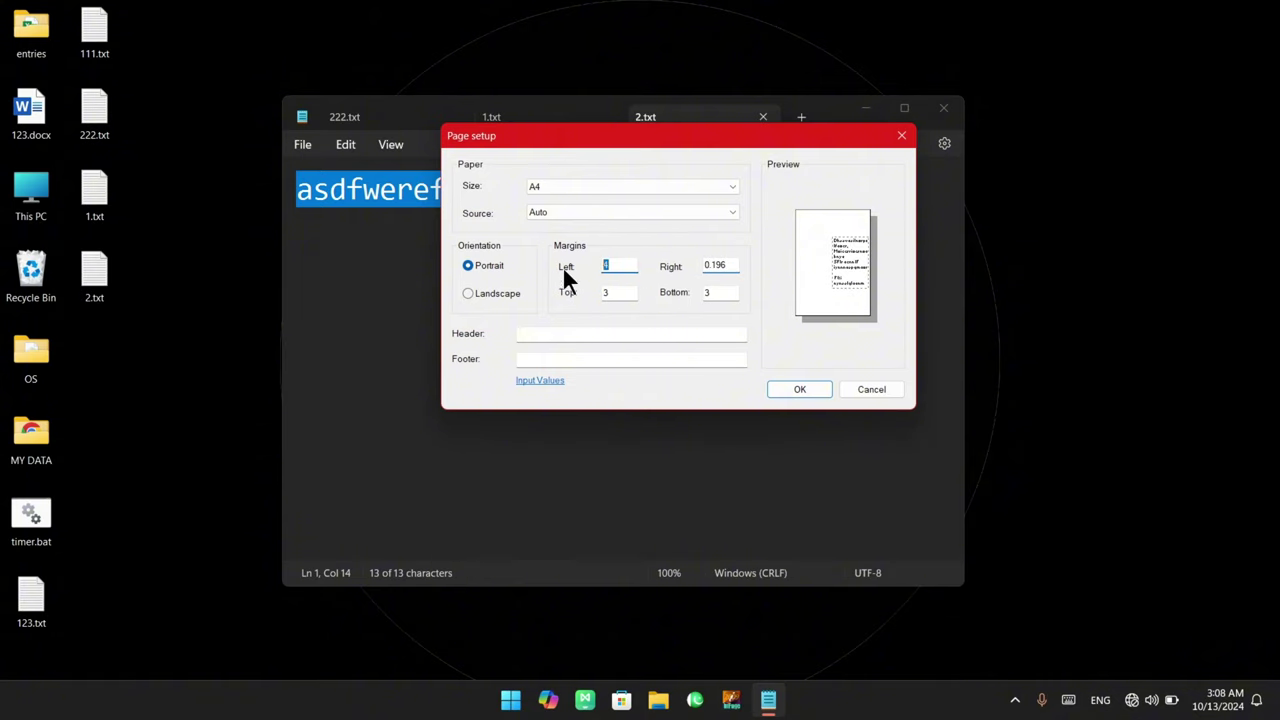
double_click(623, 292)
text(0)
key(Tab)
text(0)
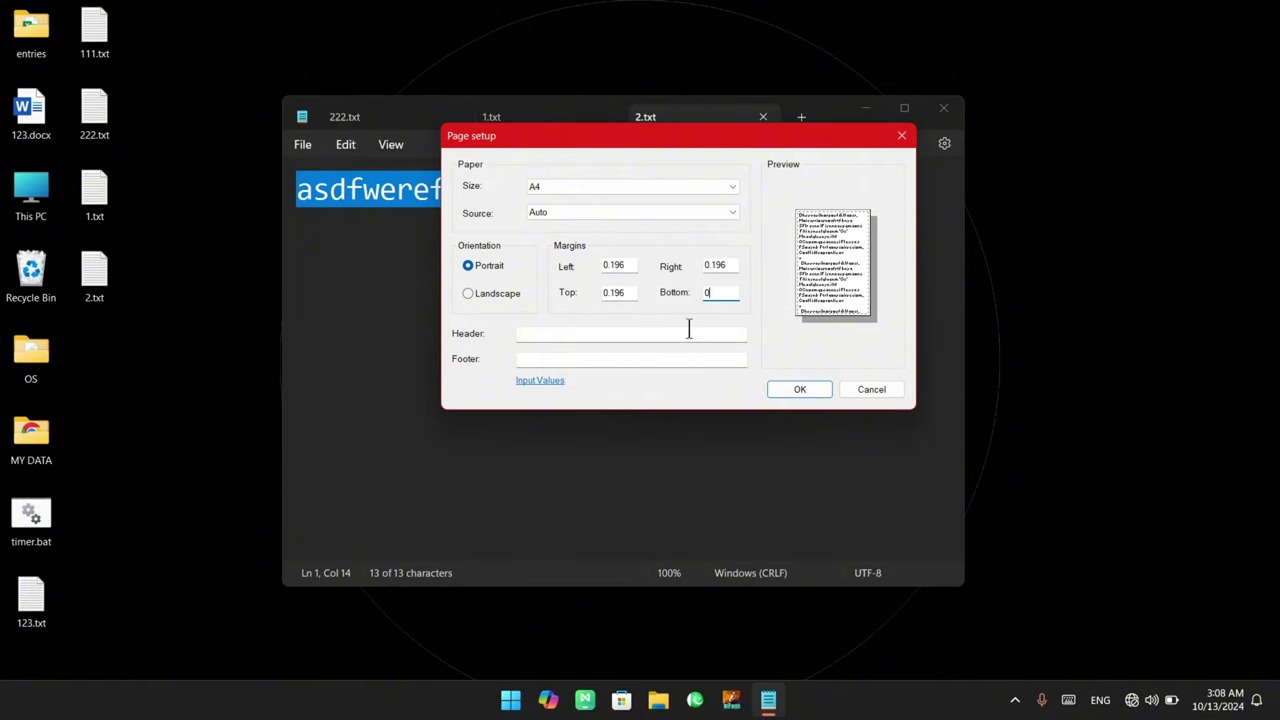
double_click(729, 264)
click(712, 266)
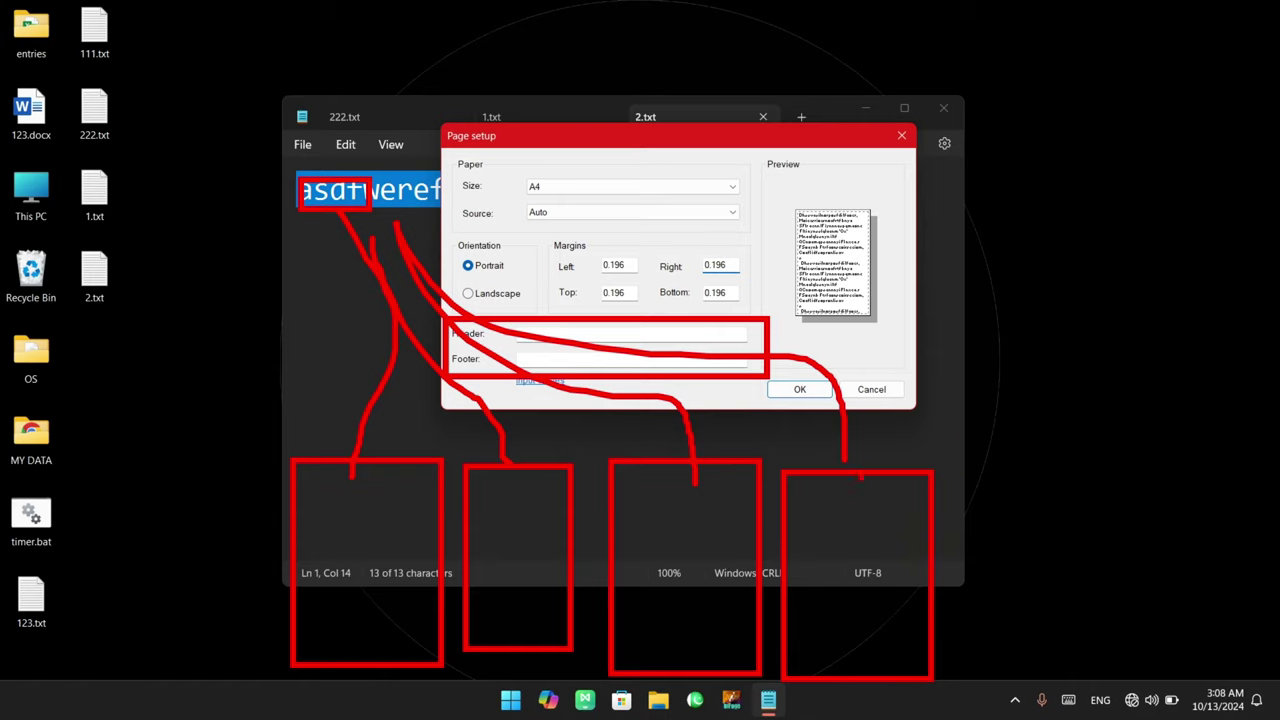
Mark the Notepad menu area with on-screen annotations, then clear them
drag(275, 145, 460, 182)
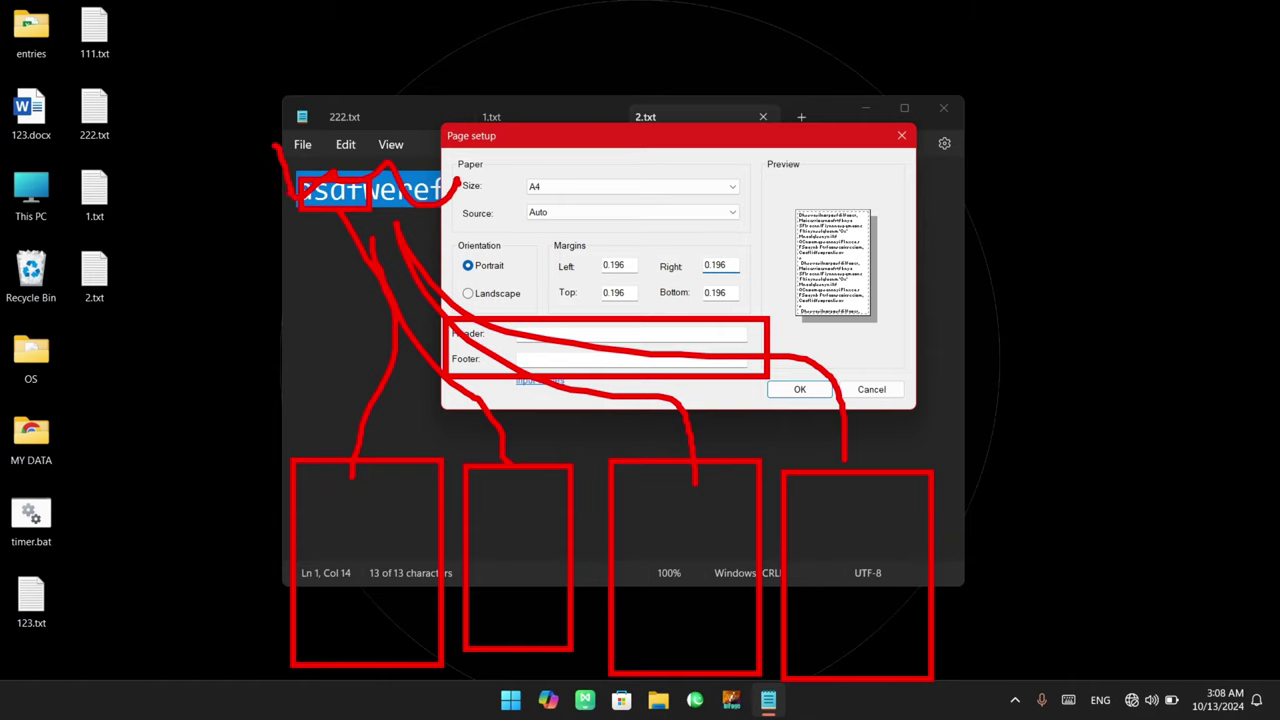
drag(304, 196, 454, 176)
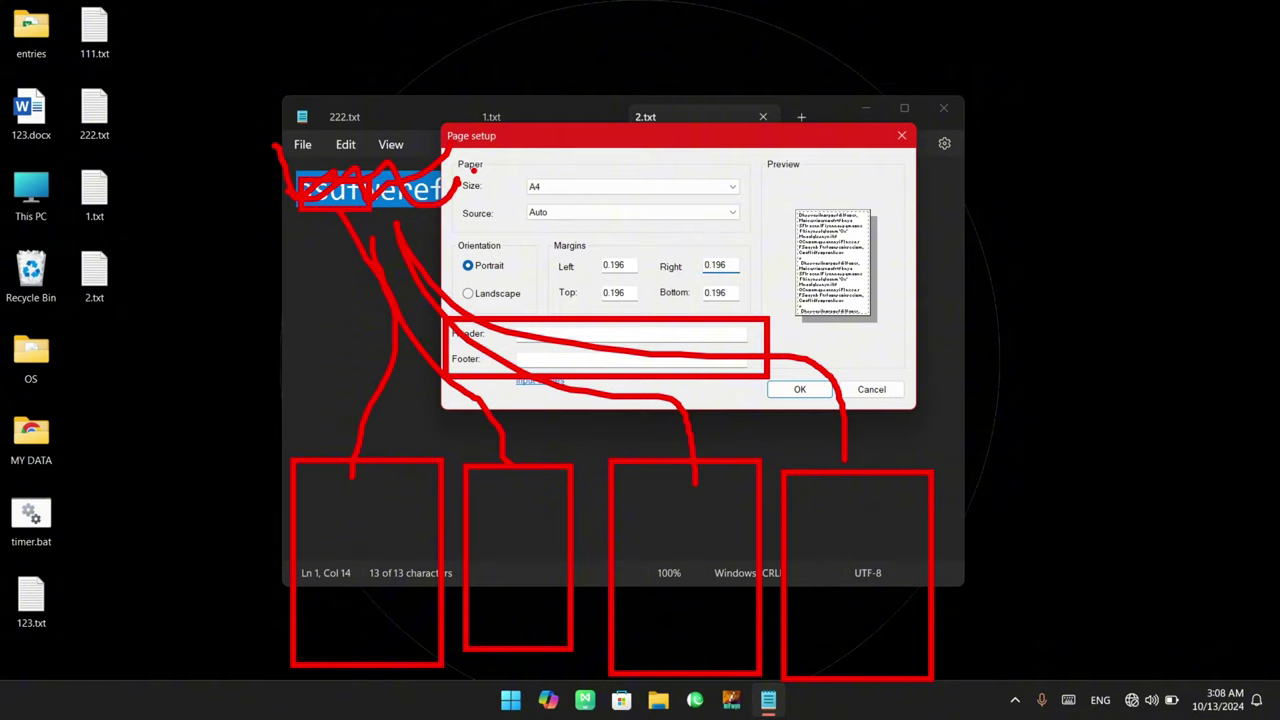
key(Escape)
Close Page setup, add a 'NaseebcodeStudio' title line above asdfwerefasdf, and save 2.txt
click(901, 135)
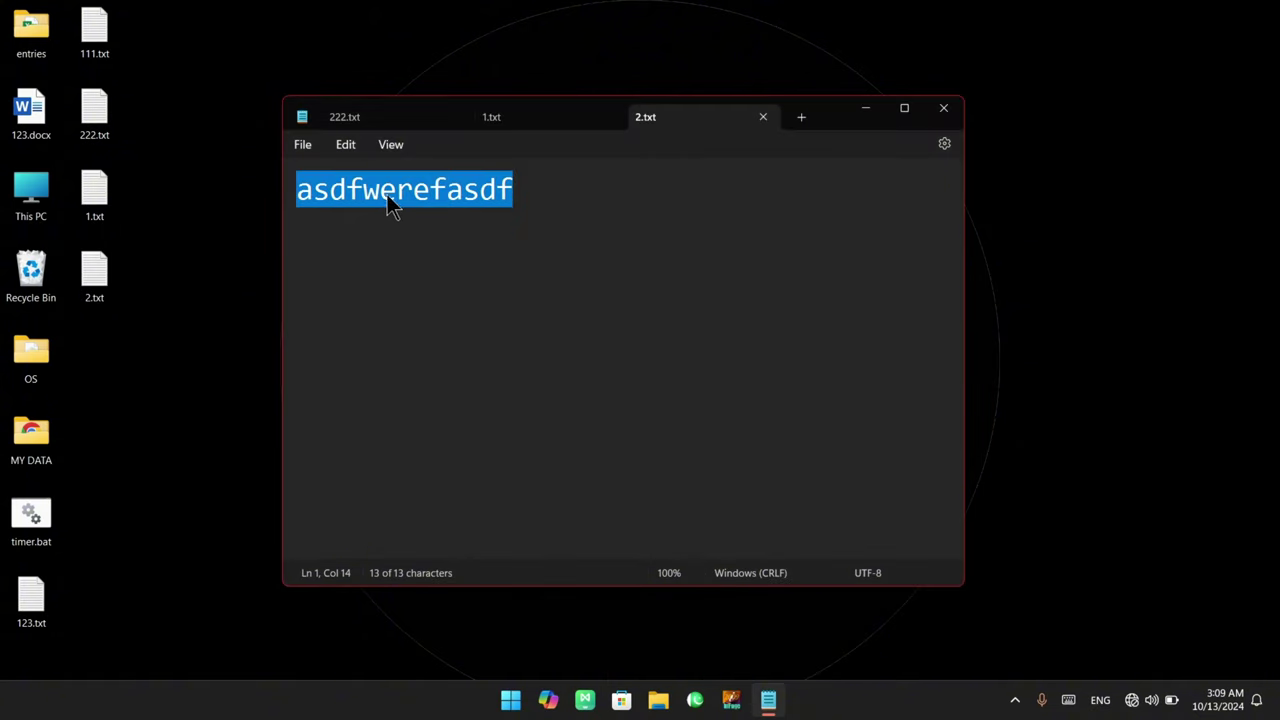
click(302, 190)
text(Na)
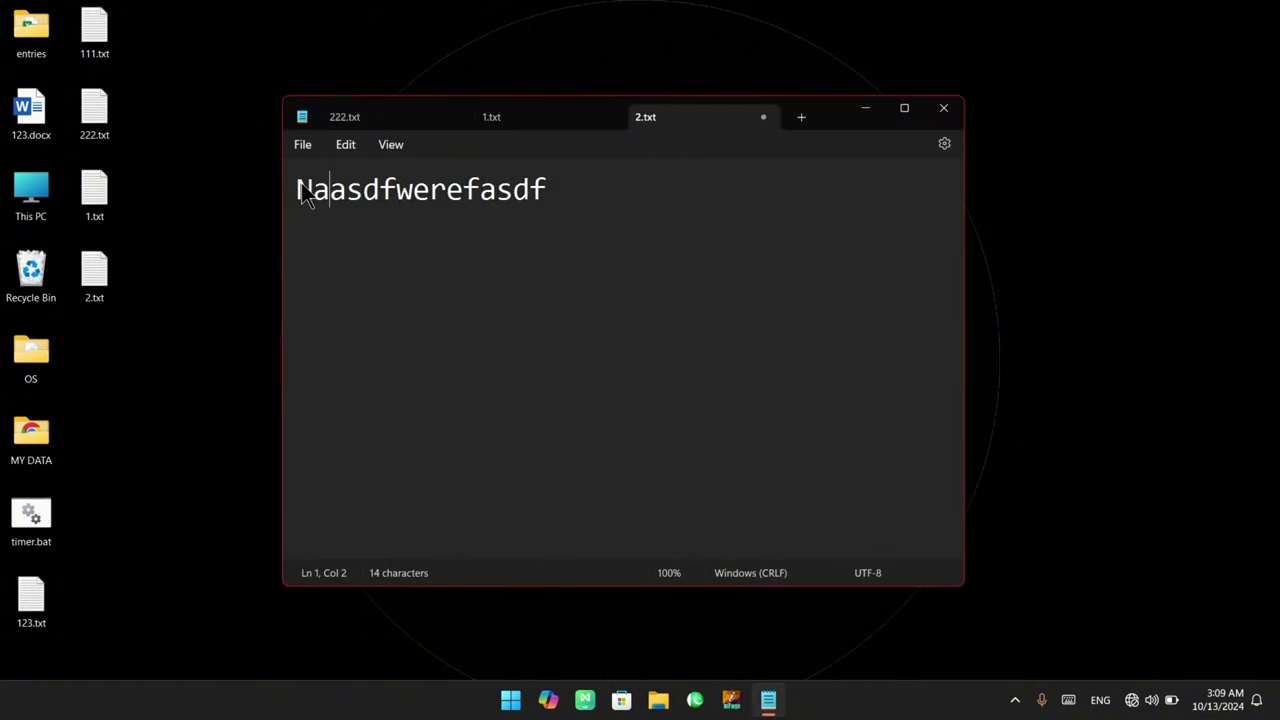
text(seebcodeStudio)
key(Return)
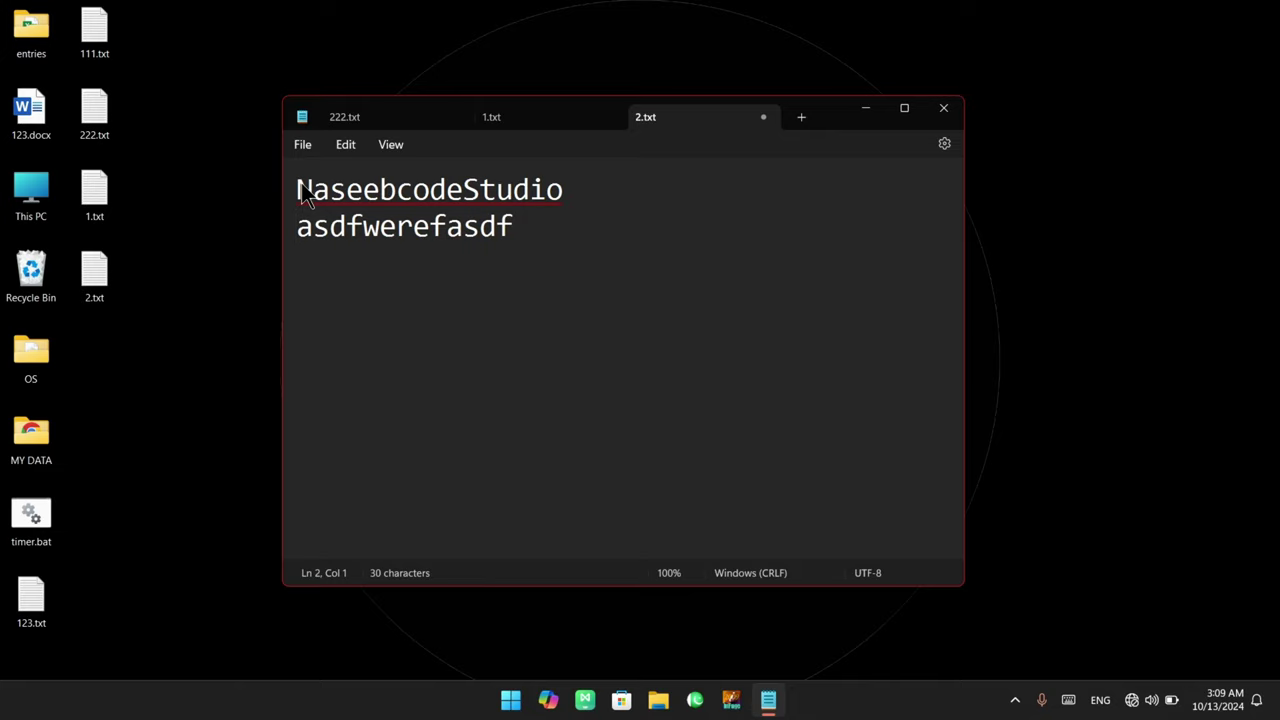
key(ctrl+s)
Select the title line's text and delete it, leaving an empty first line
key(ctrl+a)
click(395, 201)
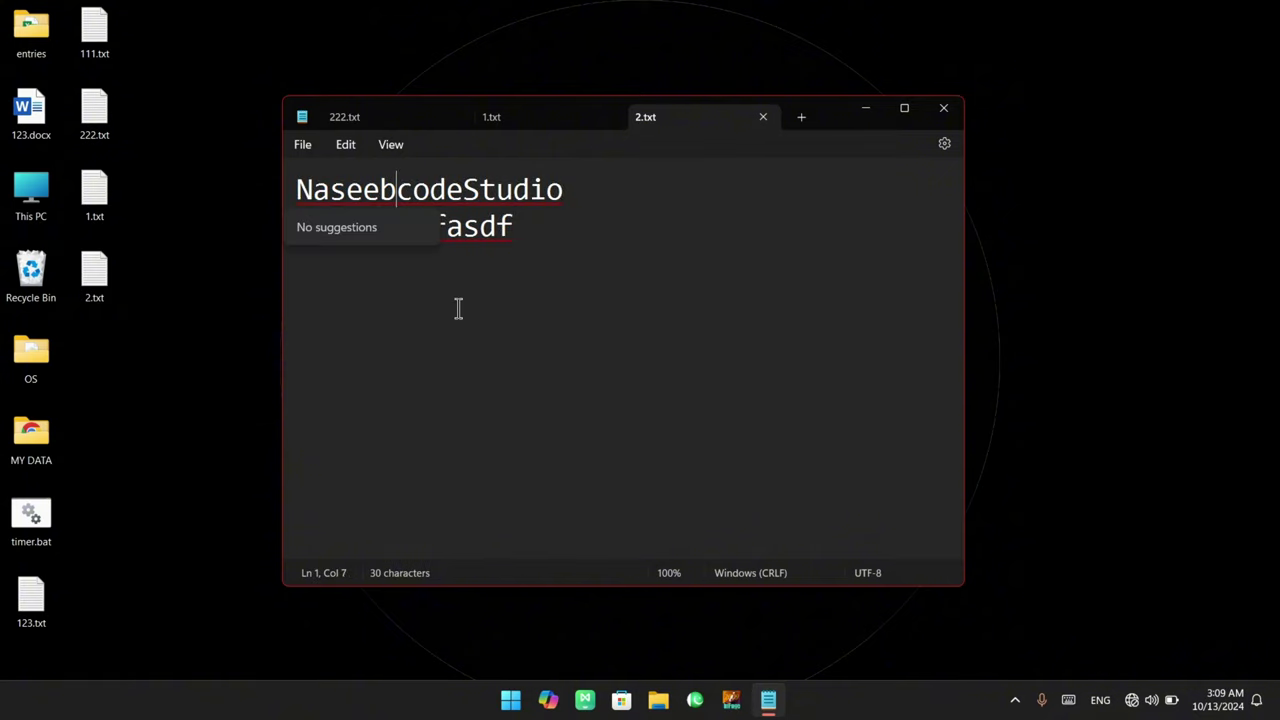
click(559, 226)
drag(589, 194, 307, 197)
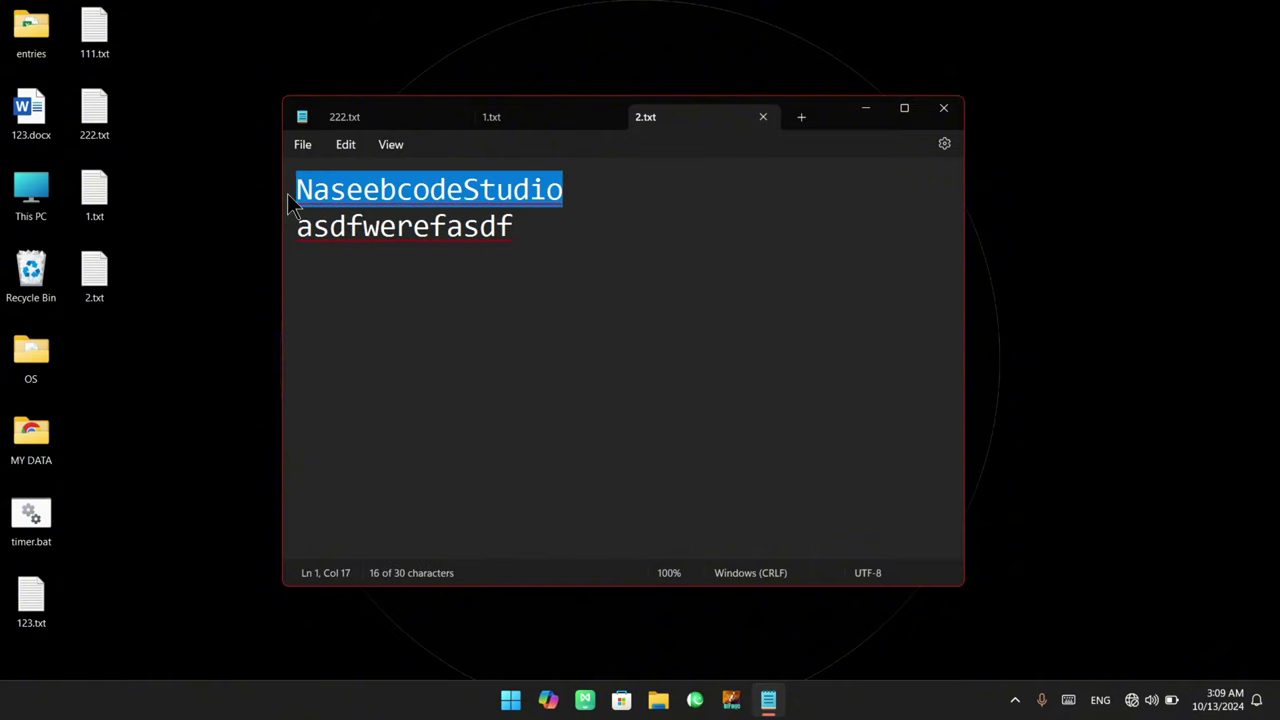
click(407, 205)
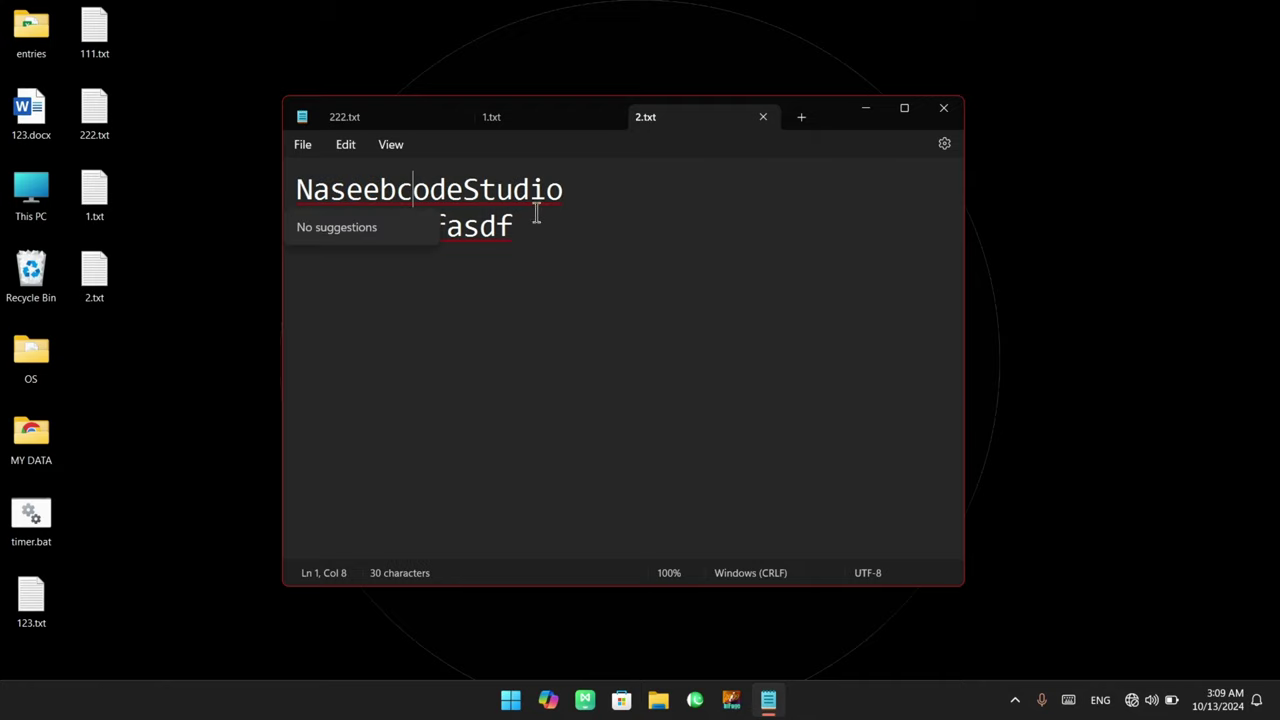
click(578, 203)
drag(581, 203, 289, 190)
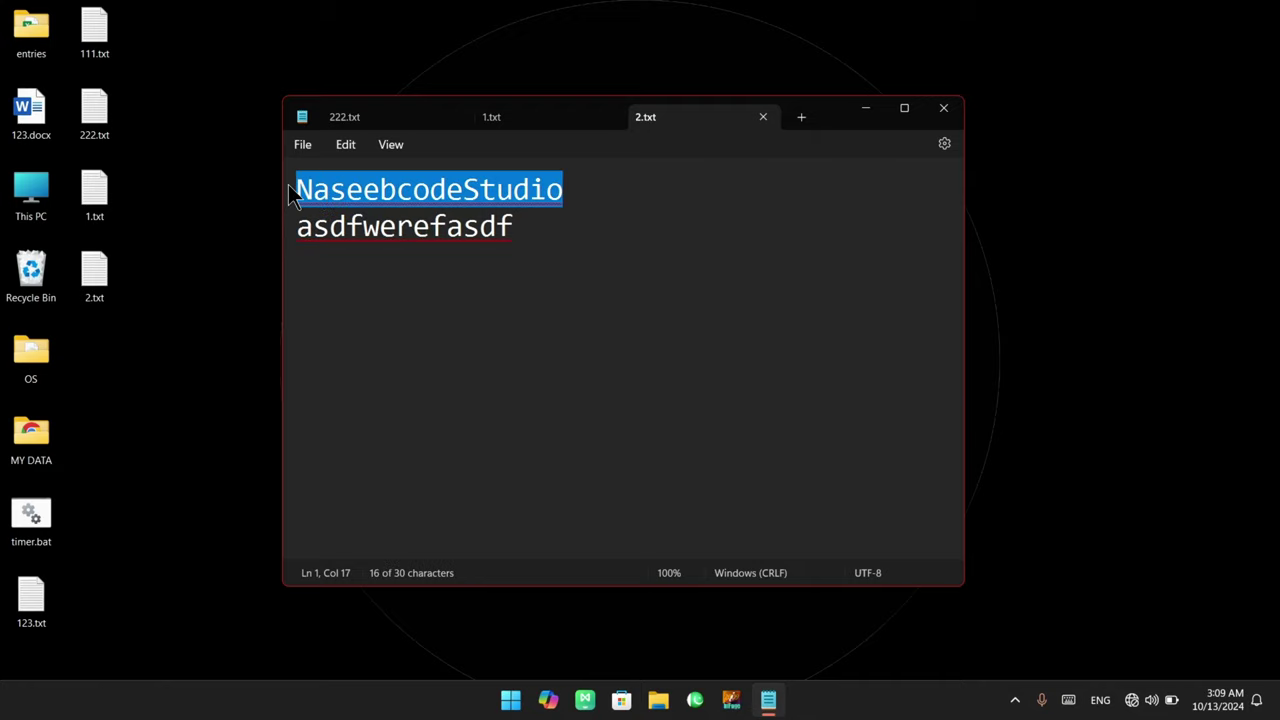
click(393, 192)
click(563, 200)
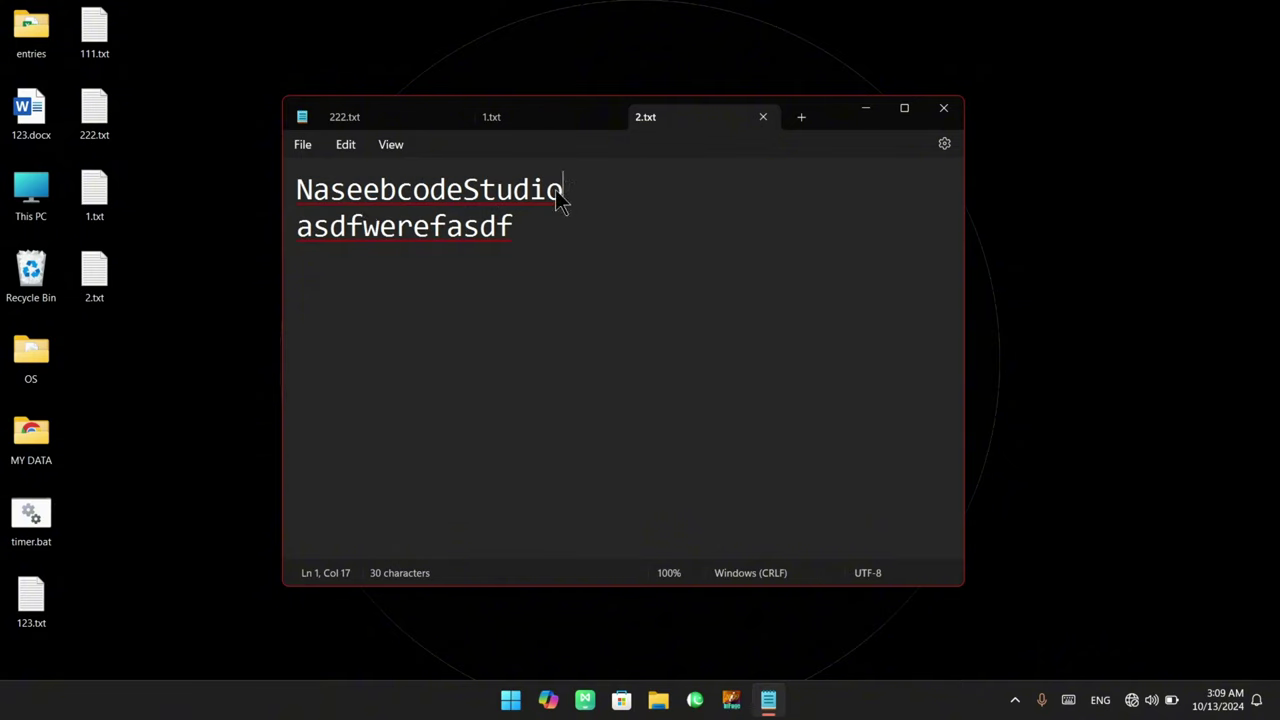
drag(563, 200, 240, 205)
key(BackSpace)
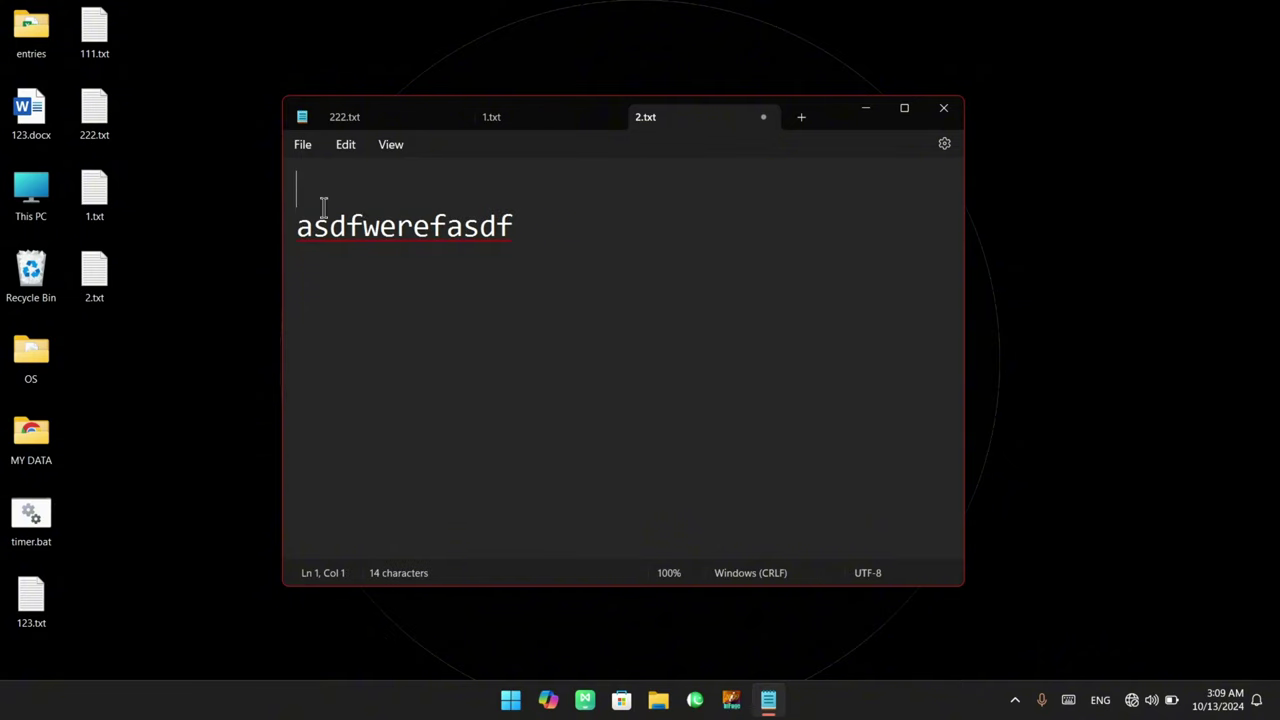
Glance at the Edit menu, then open the File menu
click(345, 145)
click(345, 145)
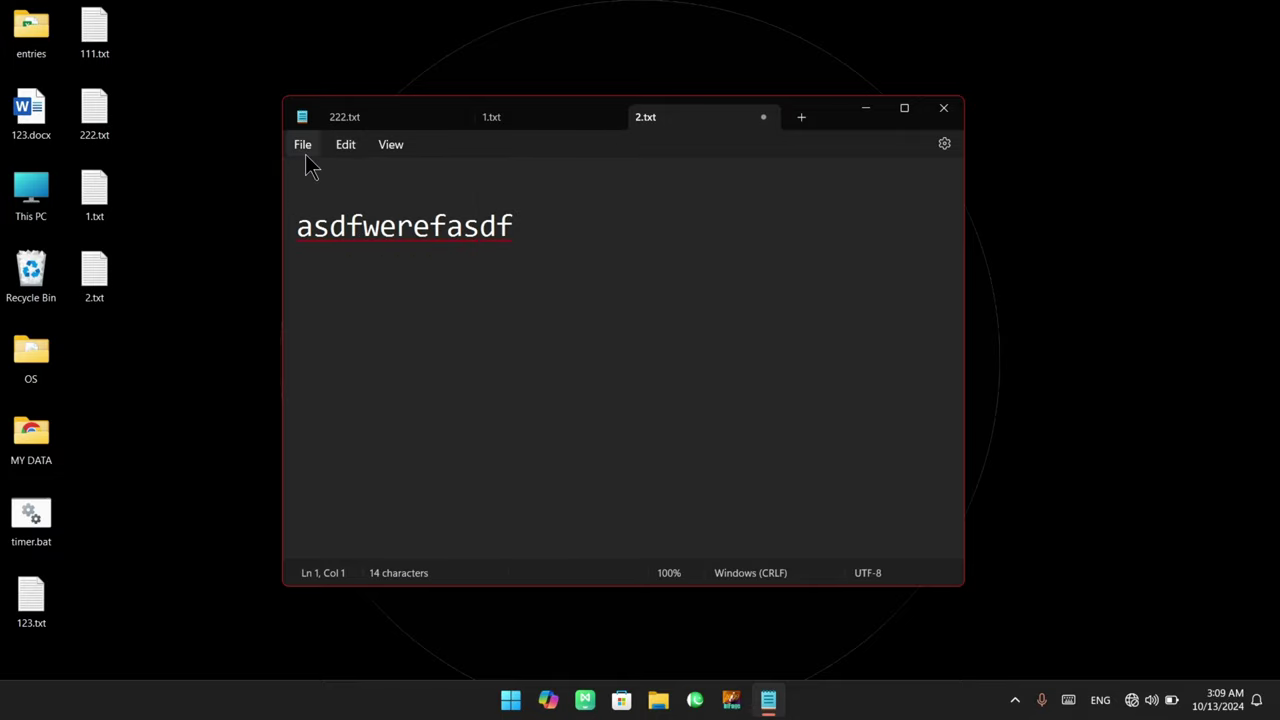
click(305, 150)
Open Page setup and review A4 portrait paper, 0.75 and 1 margins, and empty header/footer
click(338, 342)
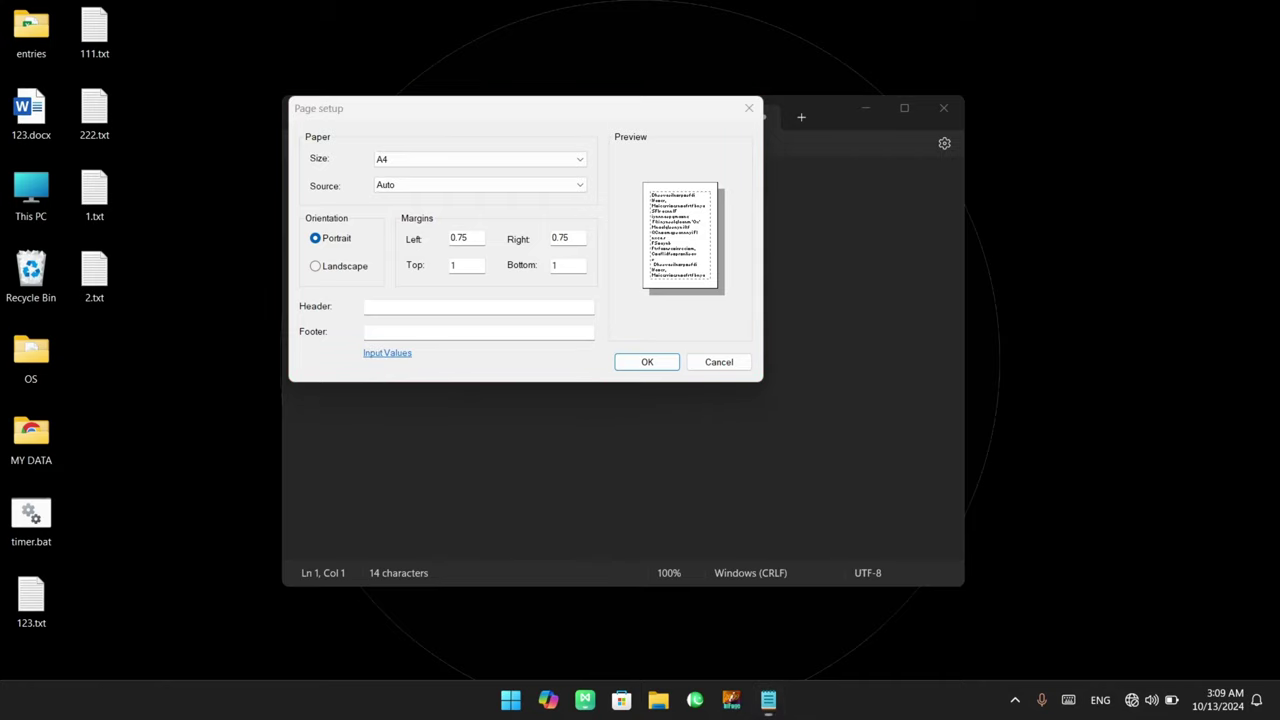
drag(868, 180, 1092, 234)
mouse_move(866, 514)
mouse_down()
mouse_move(984, 566)
mouse_move(1120, 578)
mouse_up()
key(g)
mouse_move(962, 205)
mouse_down()
mouse_move(1005, 108)
mouse_move(1088, 108)
mouse_up()
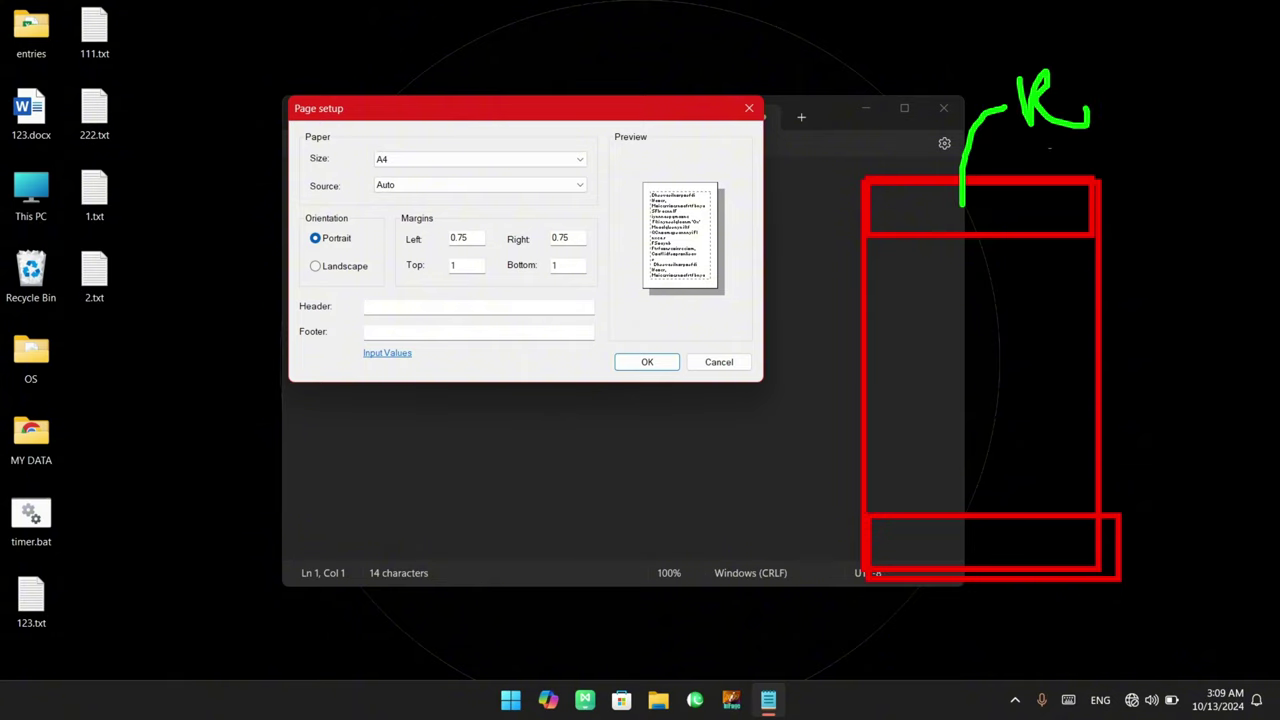
drag(336, 285, 624, 321)
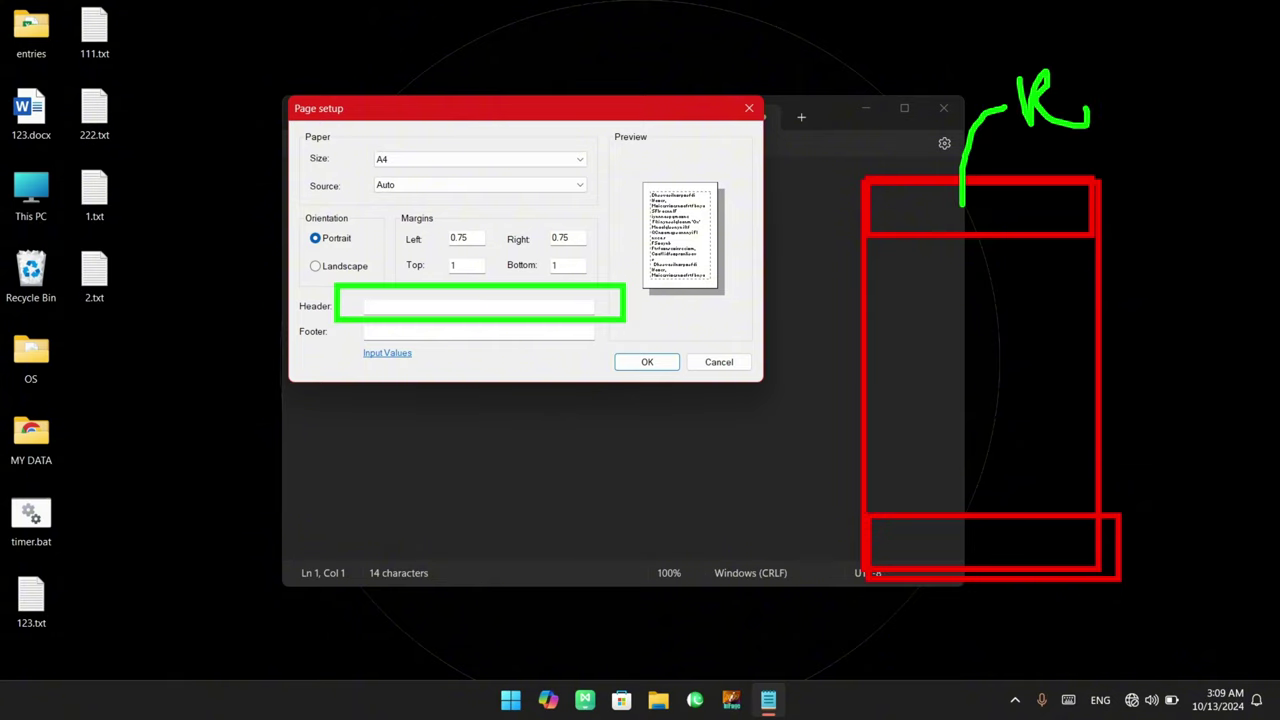
mouse_move(930, 546)
mouse_down()
mouse_move(936, 655)
mouse_move(1022, 632)
mouse_move(1034, 612)
mouse_up()
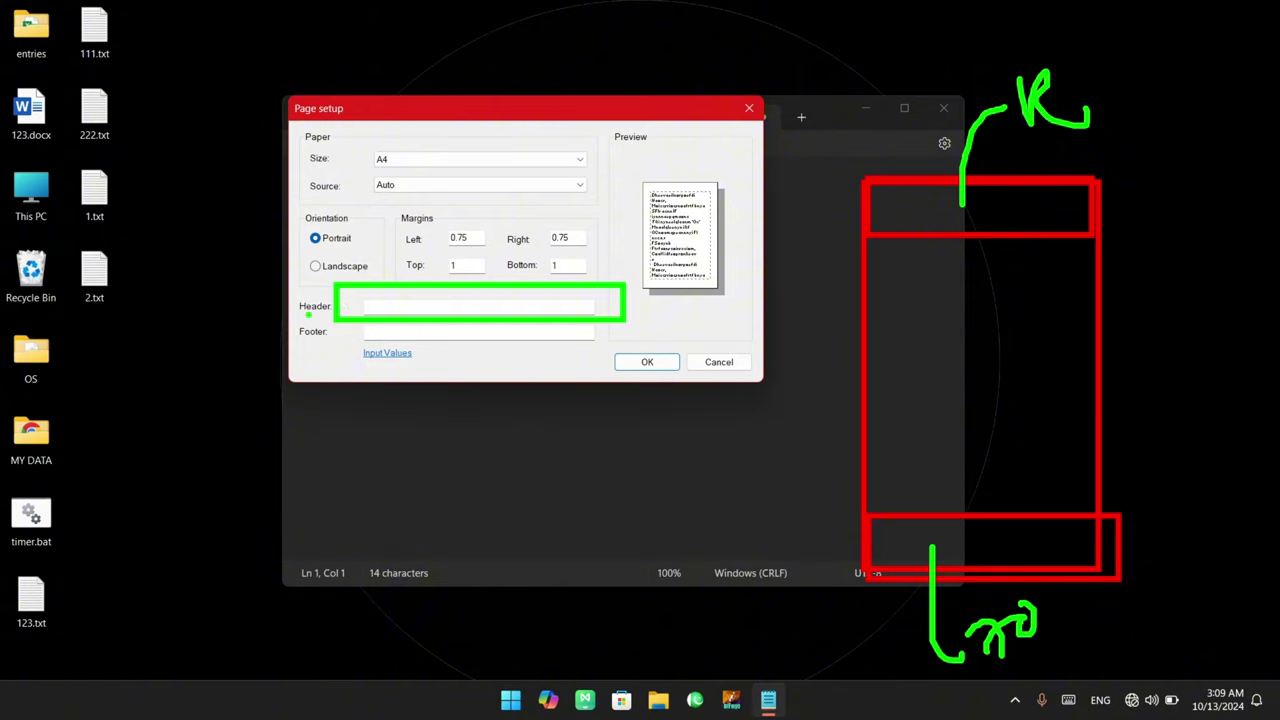
drag(291, 319, 340, 350)
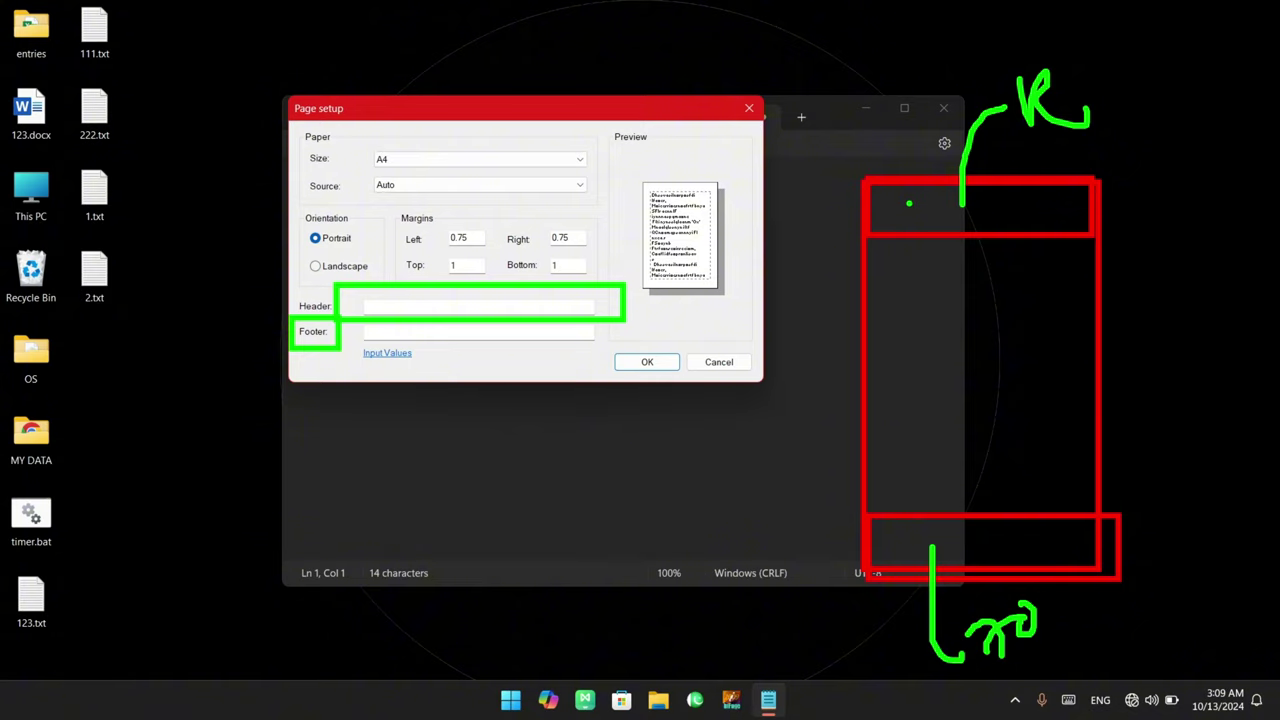
key(Escape)
Enter the studio name in the Header box and the contact e-mail address in the Footer box
click(371, 307)
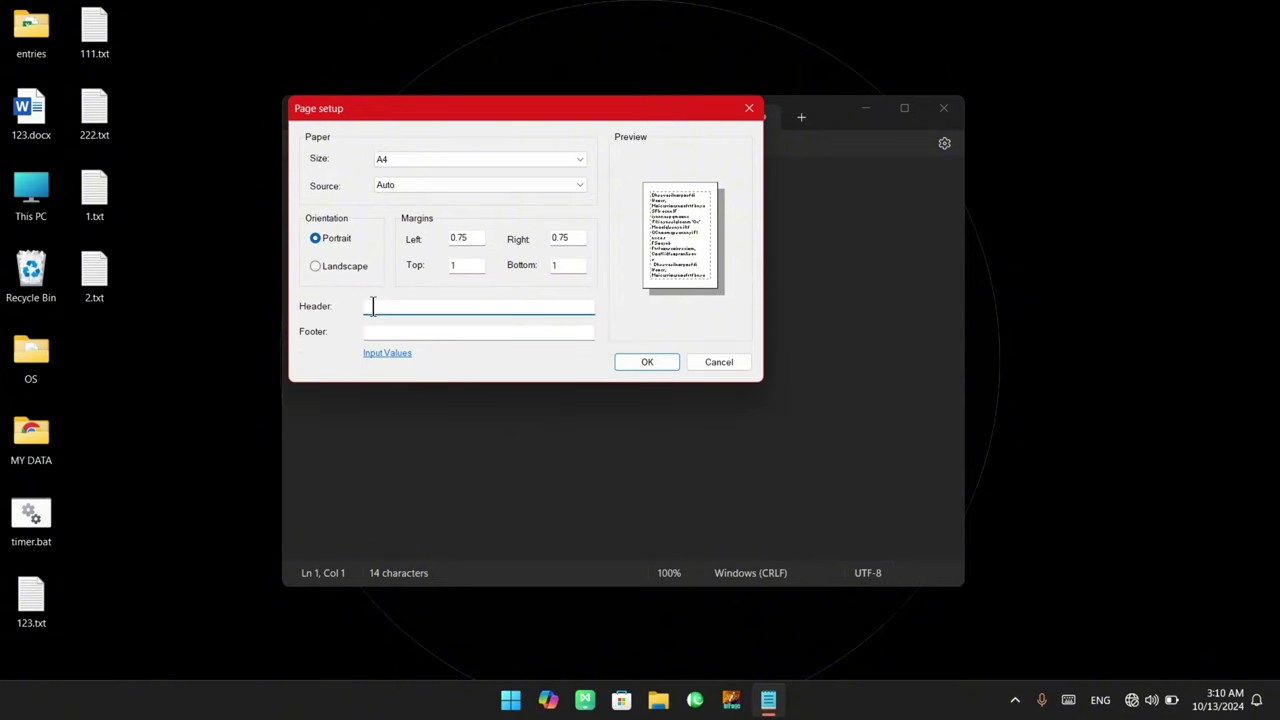
text(NaseebcodeStudio)
click(366, 332)
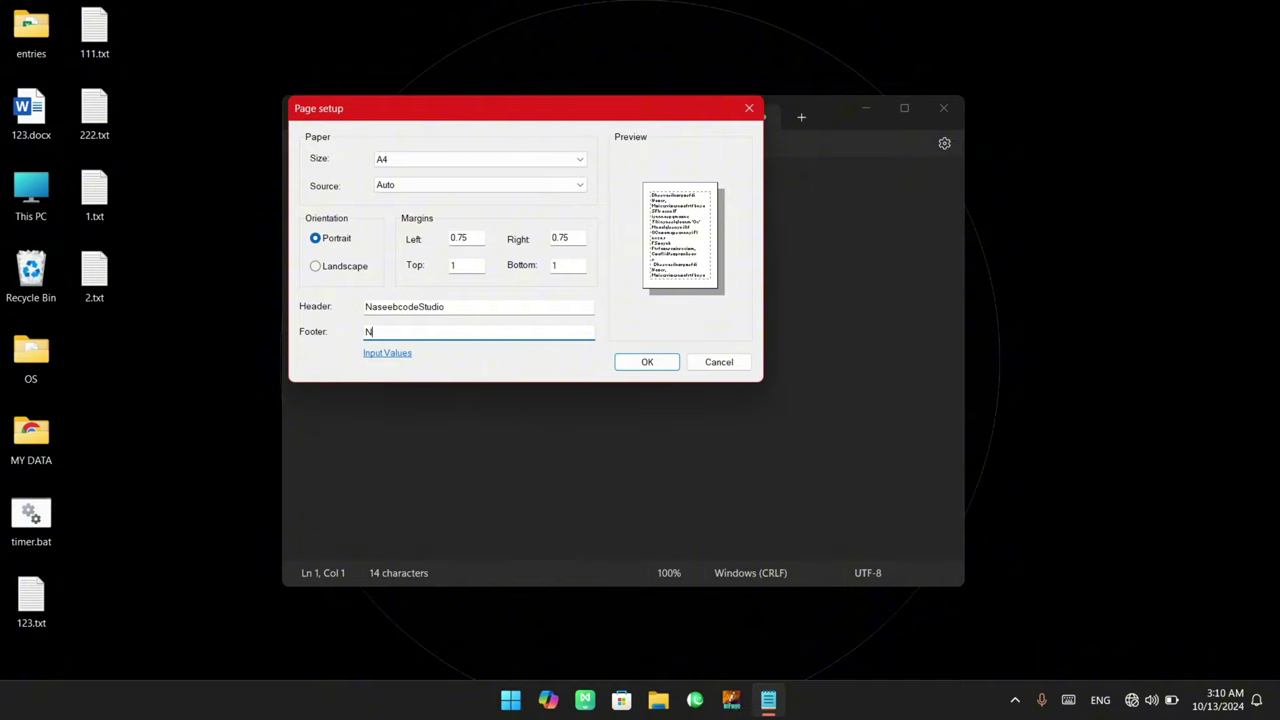
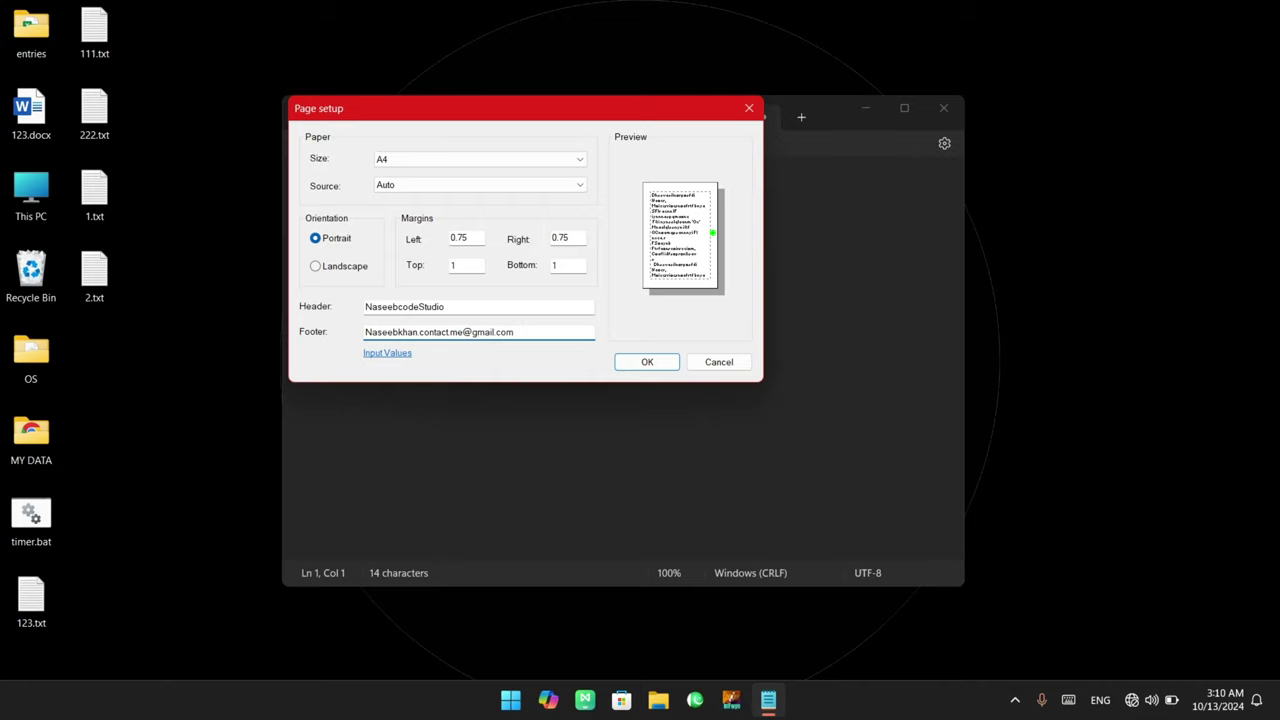
mouse_move(630, 168)
mouse_down()
mouse_move(738, 302)
mouse_move(762, 266)
mouse_move(835, 262)
mouse_move(866, 216)
mouse_up()
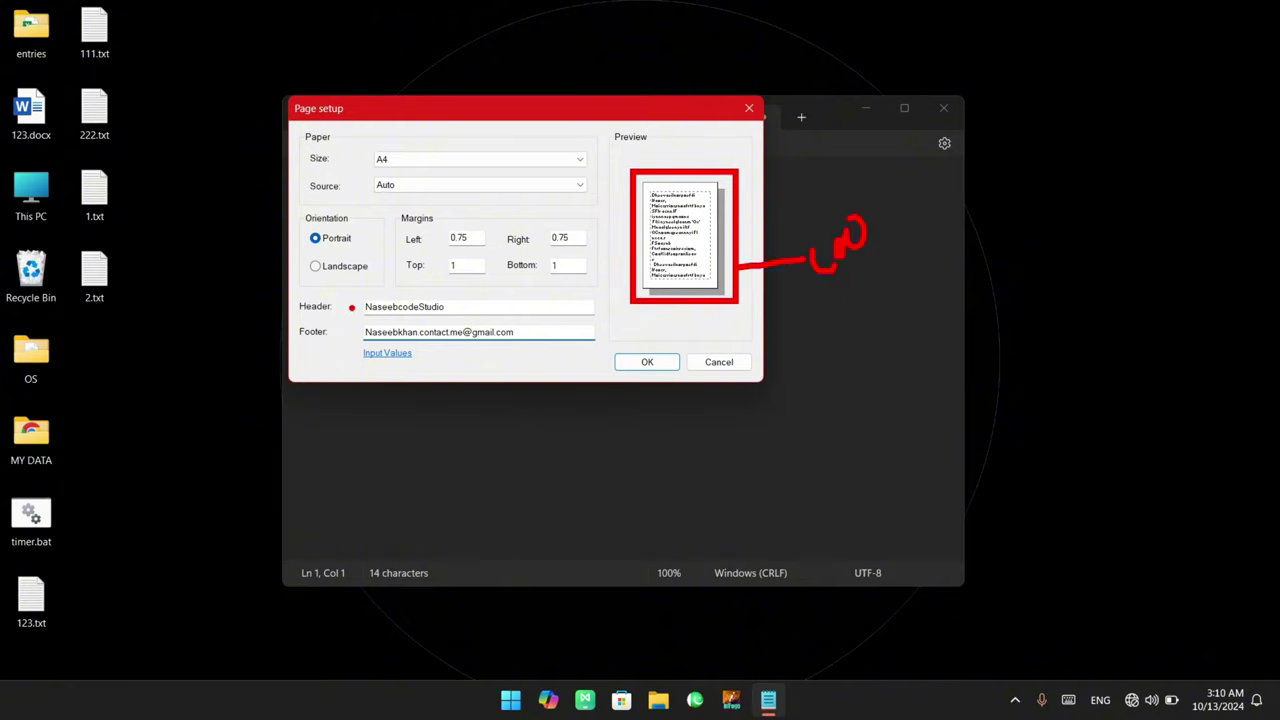
drag(344, 290, 612, 350)
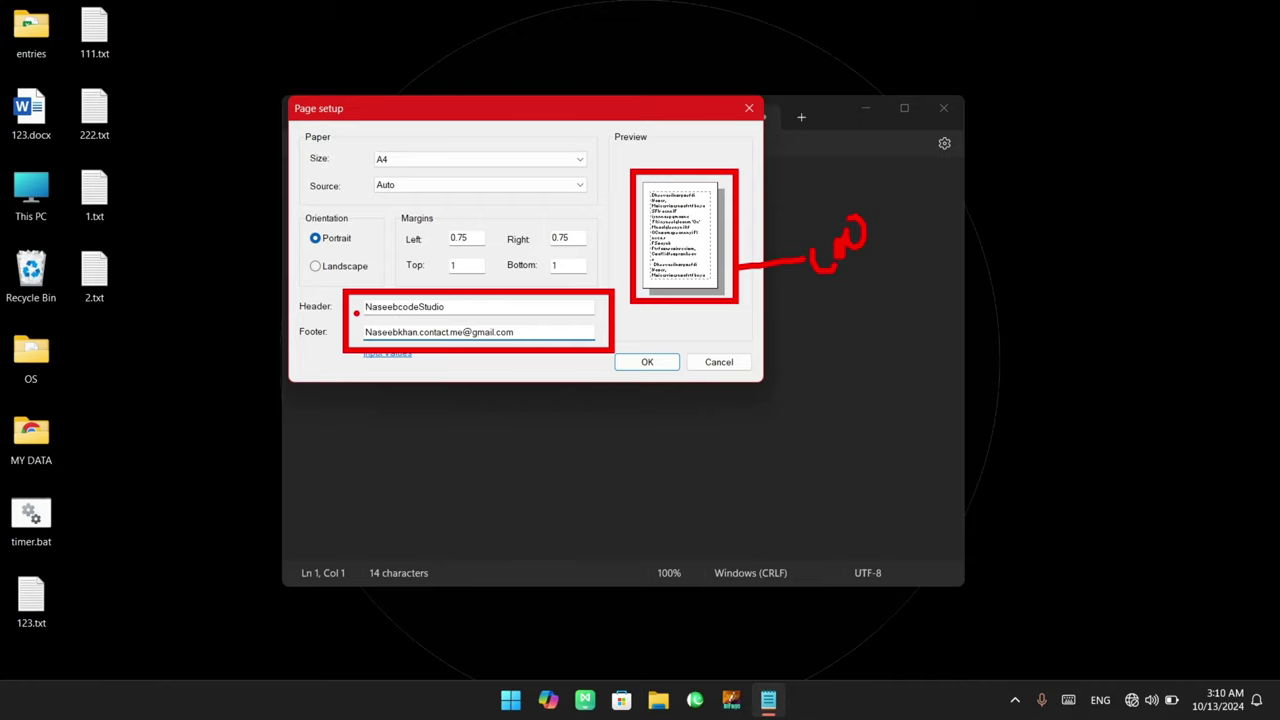
drag(355, 298, 450, 319)
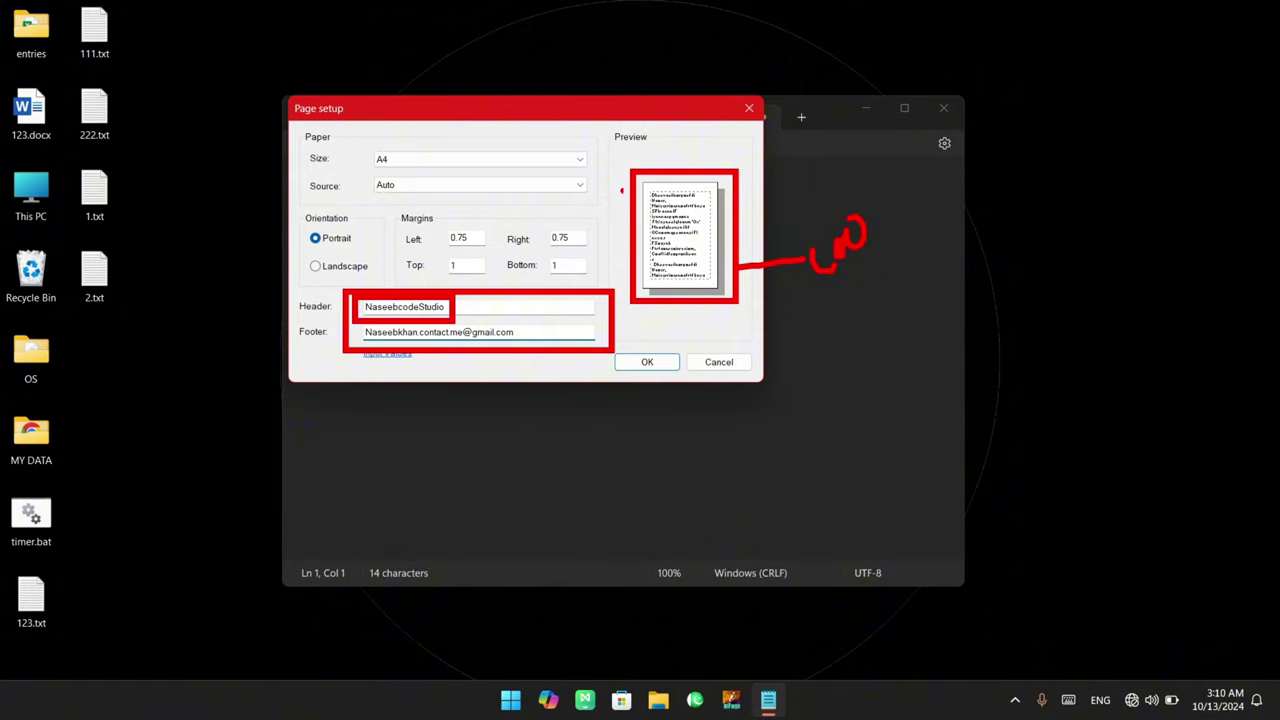
drag(648, 179, 704, 193)
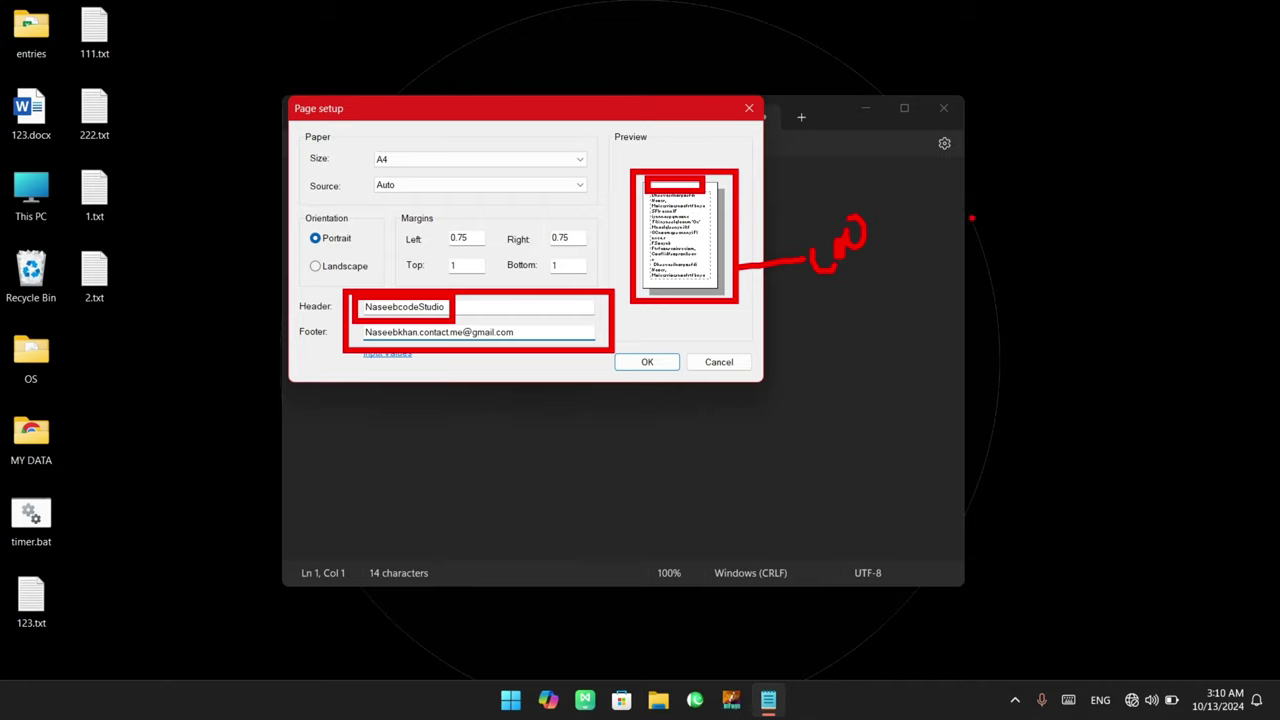
drag(982, 186, 1096, 174)
mouse_move(972, 236)
mouse_down()
mouse_move(1008, 196)
mouse_move(1138, 157)
mouse_up()
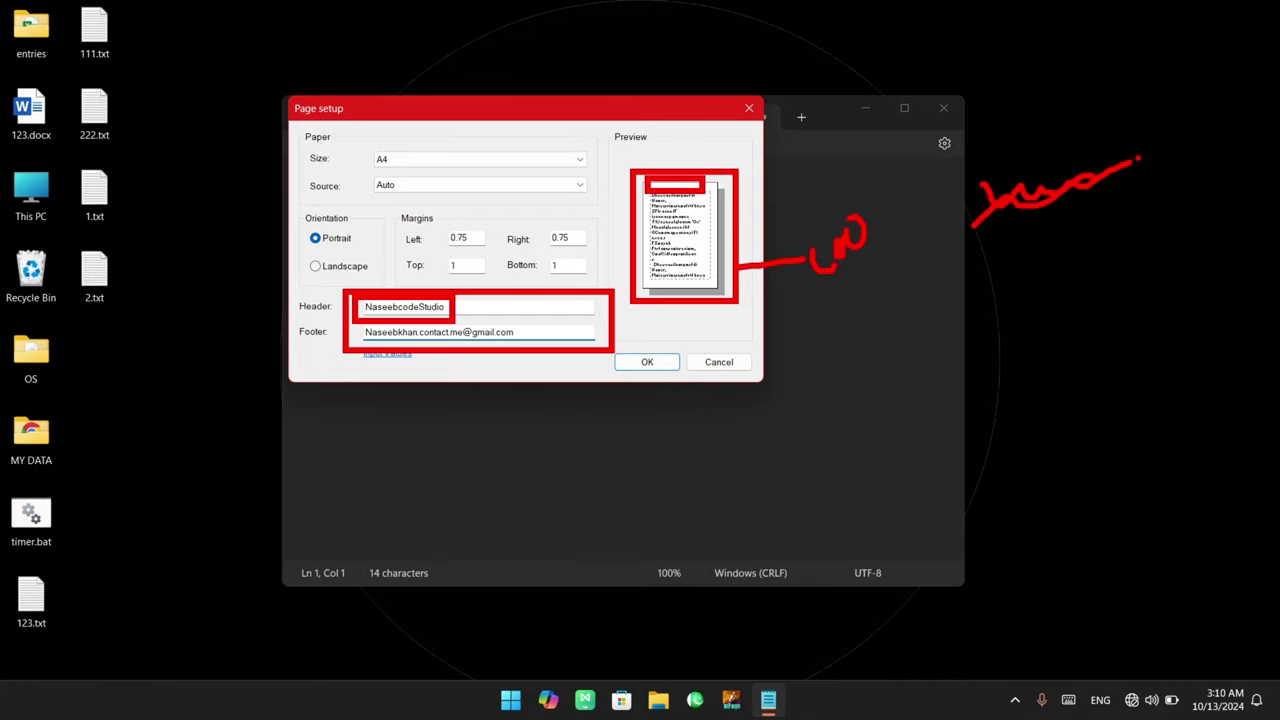
drag(1026, 223, 1036, 155)
drag(357, 320, 527, 345)
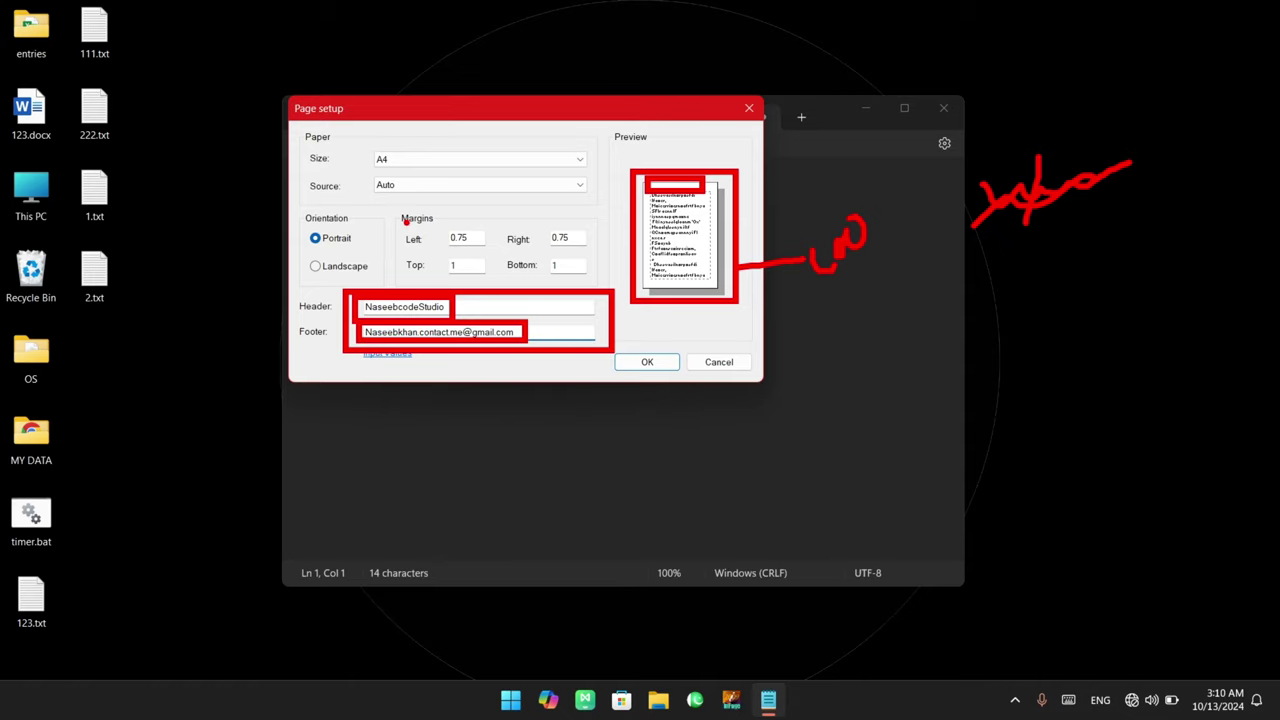
mouse_move(398, 205)
mouse_down()
mouse_move(524, 276)
mouse_move(596, 284)
mouse_up()
key(Escape)
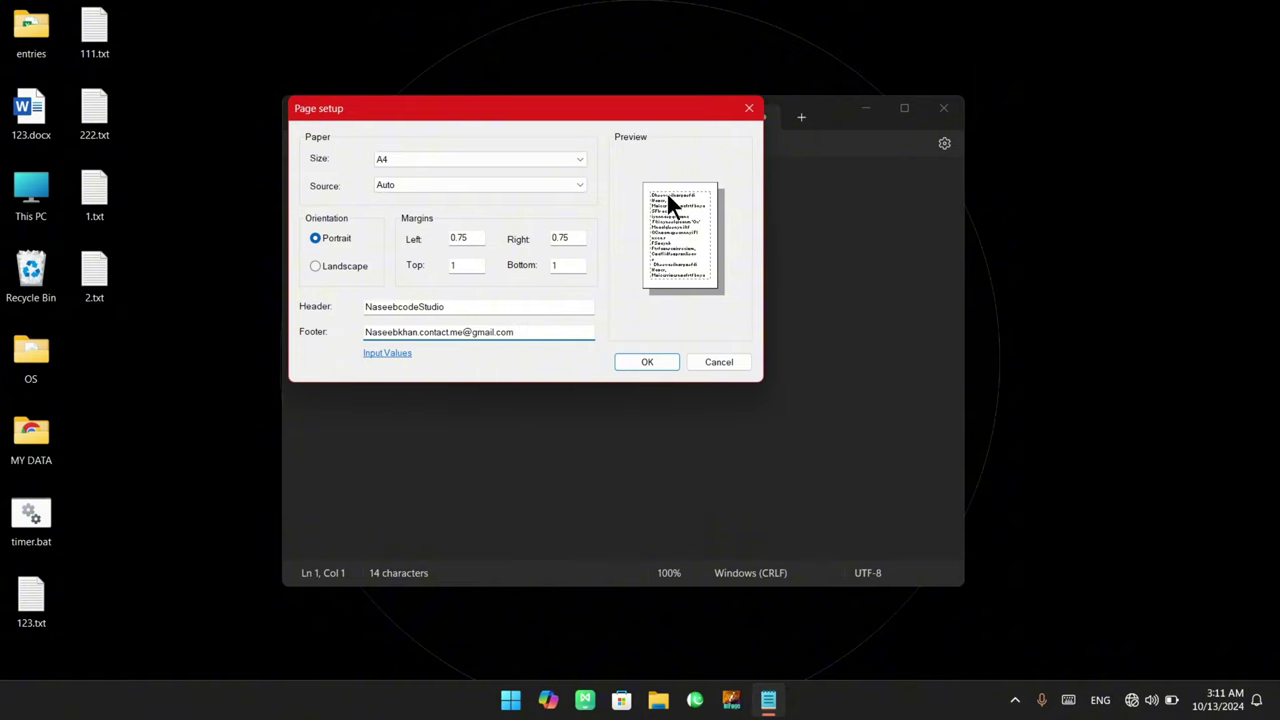
double_click(463, 264)
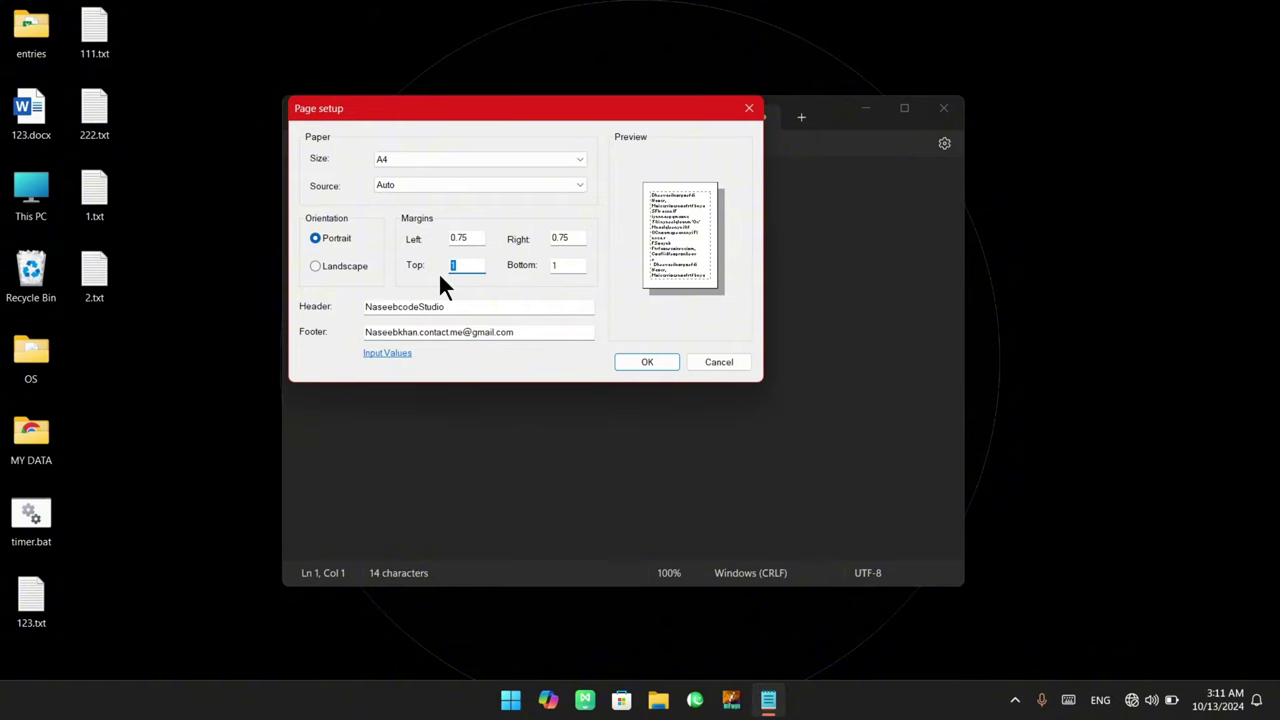
text(0)
double_click(560, 266)
text(0)
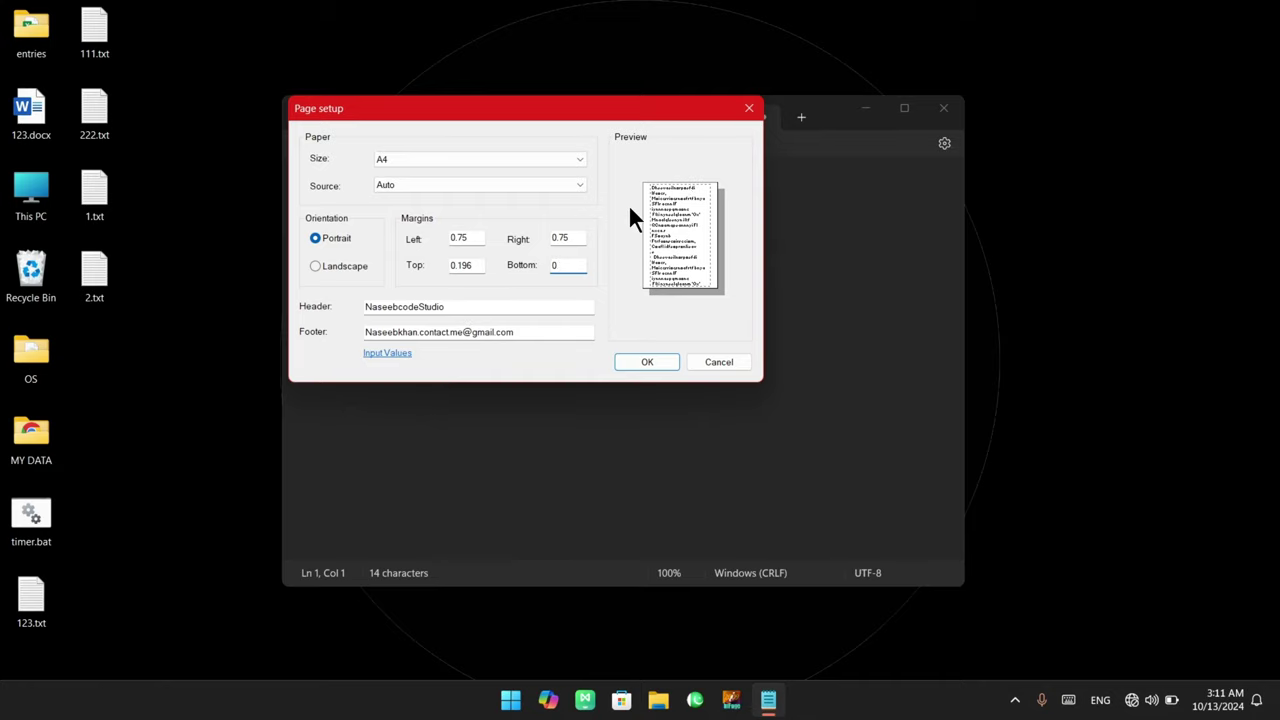
double_click(556, 265)
text(1)
drag(478, 265, 429, 265)
text(1)
key(Tab)
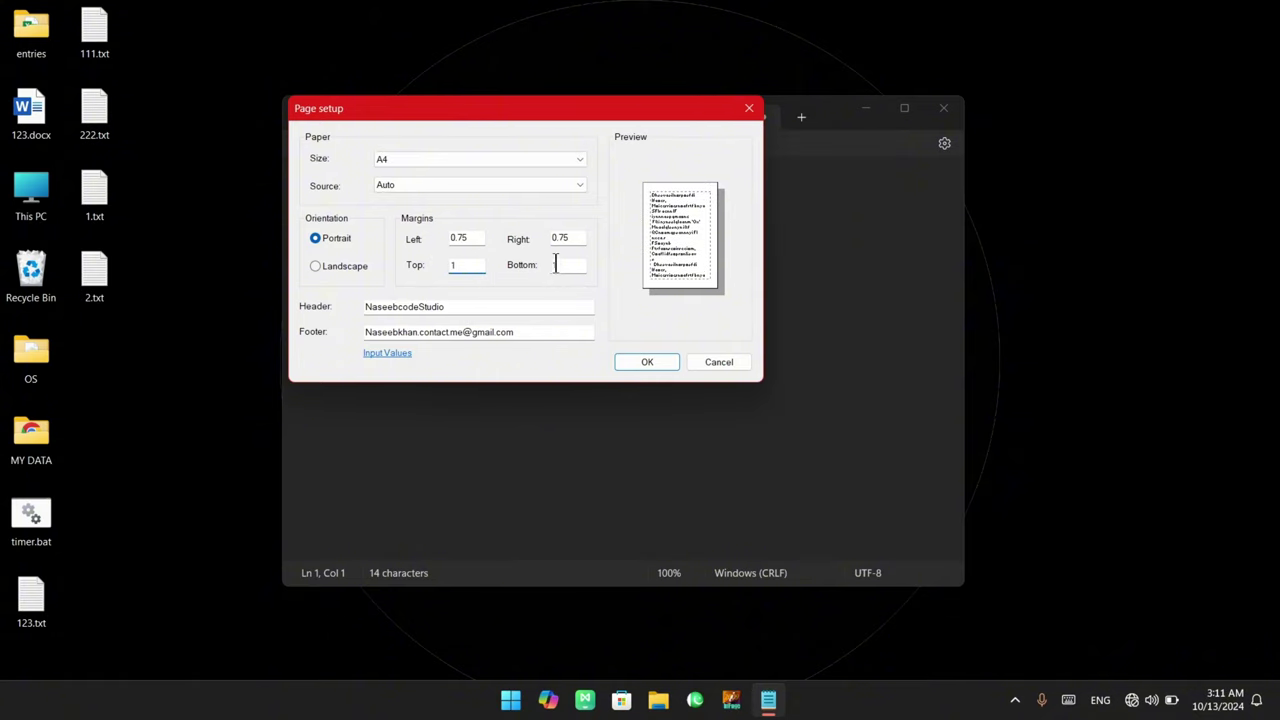
text(1)
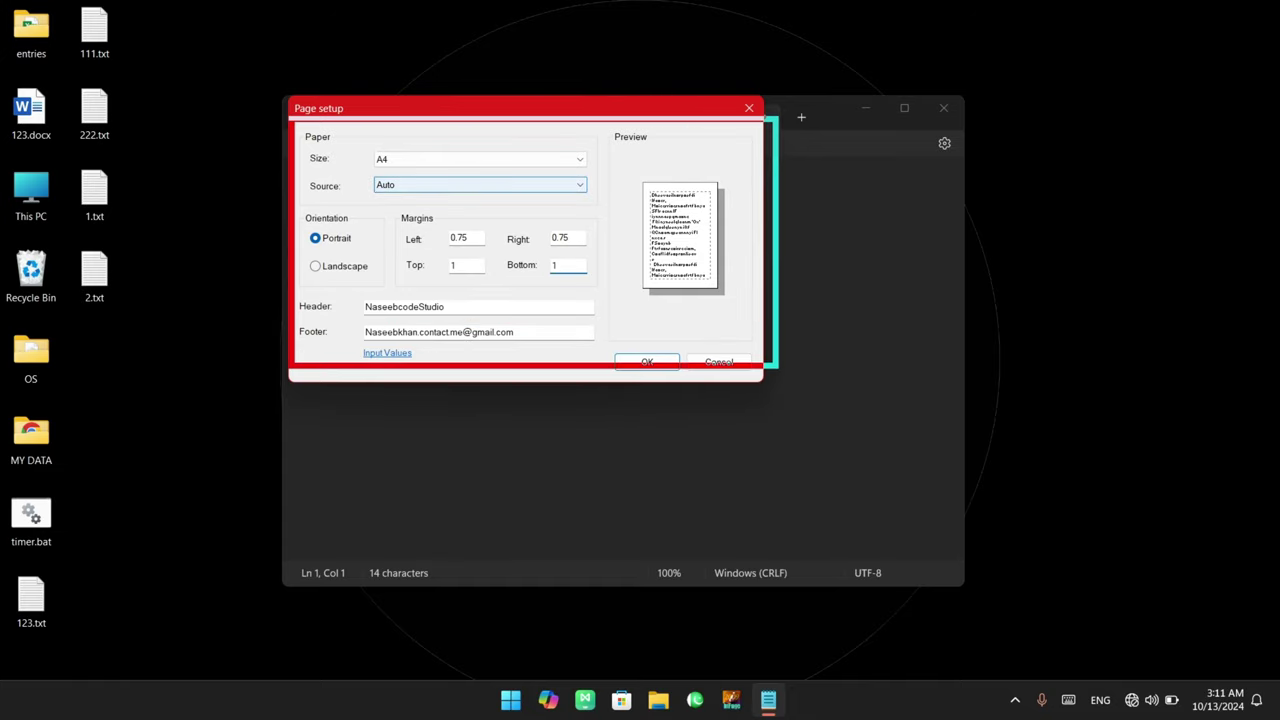
drag(334, 142, 554, 176)
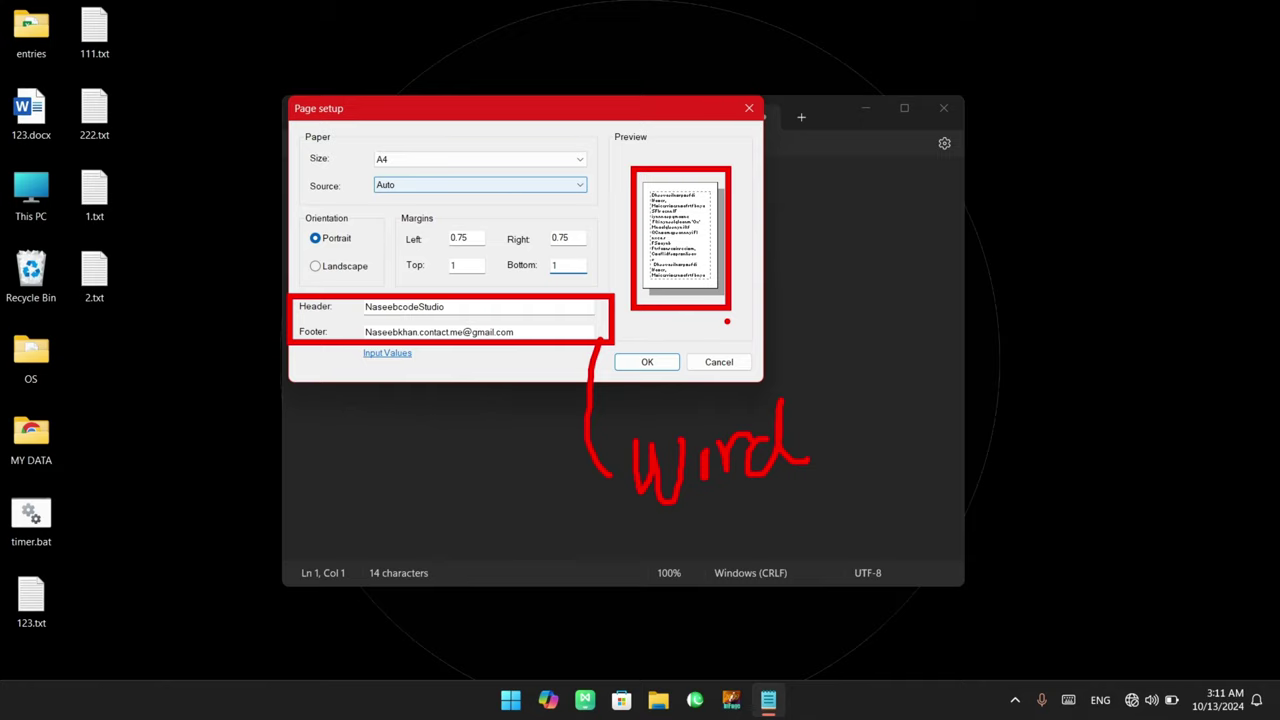
click(388, 355)
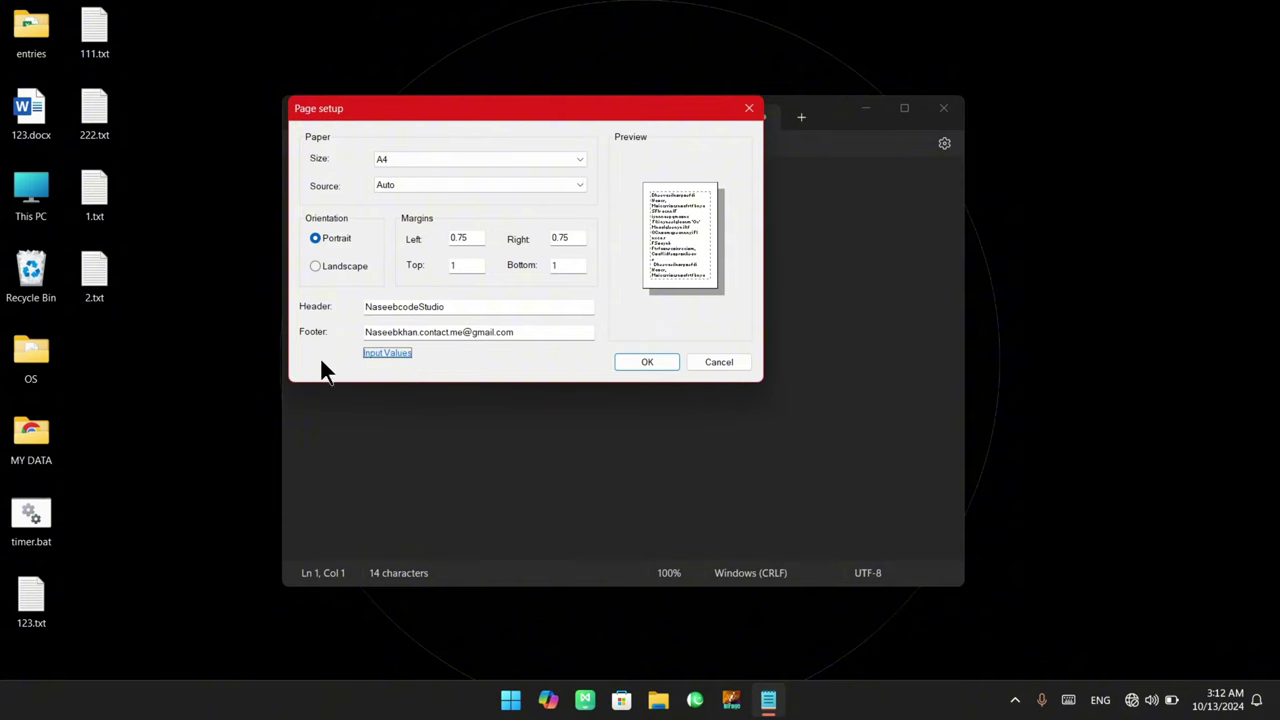
click(396, 354)
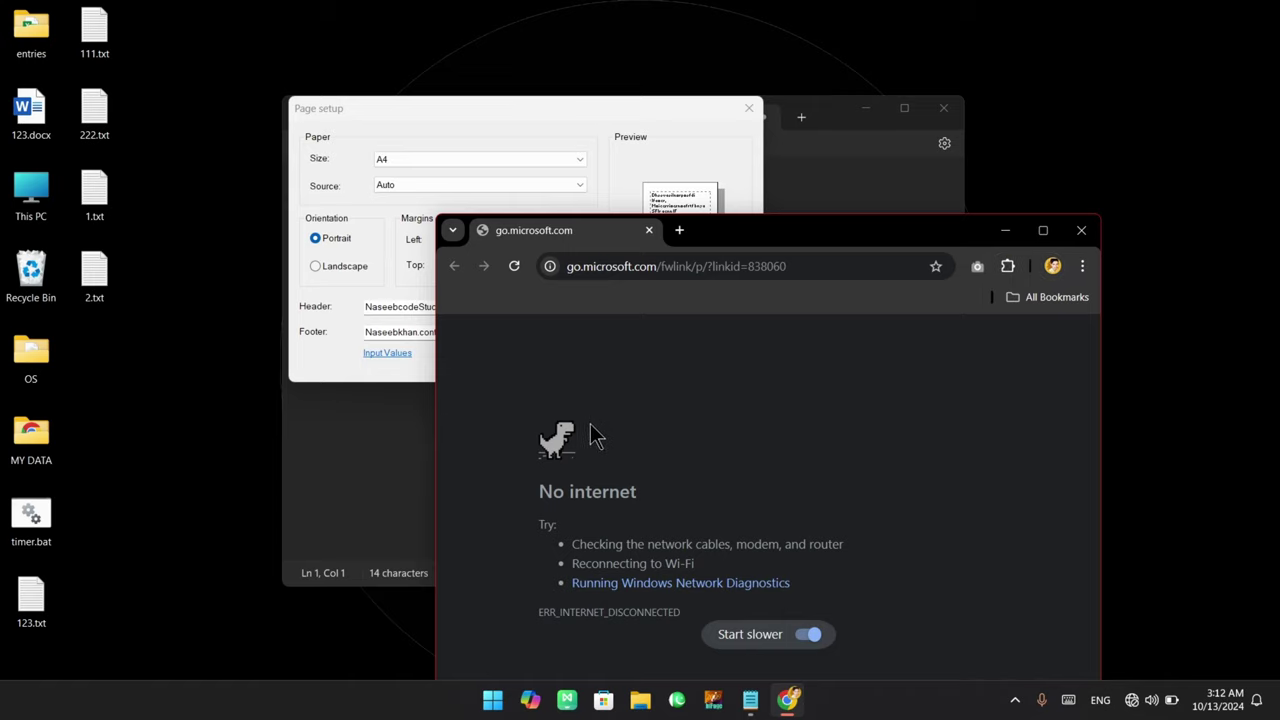
click(575, 445)
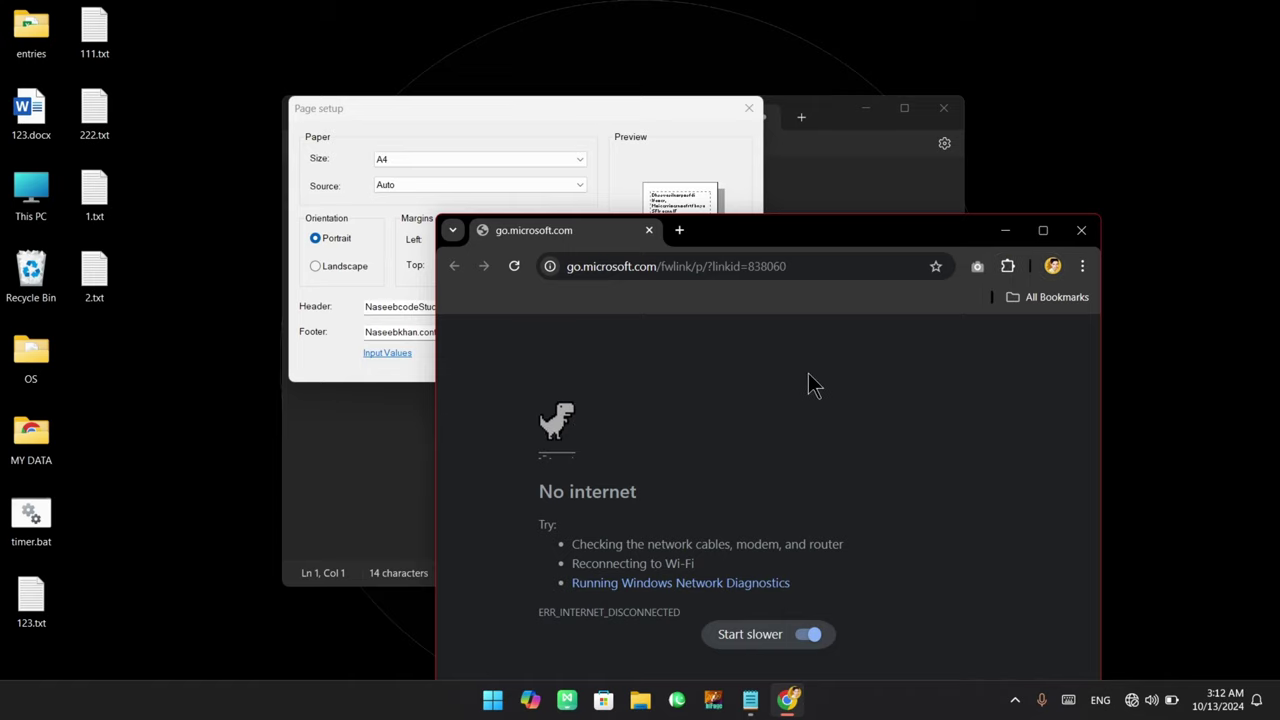
key(space)
key(space)
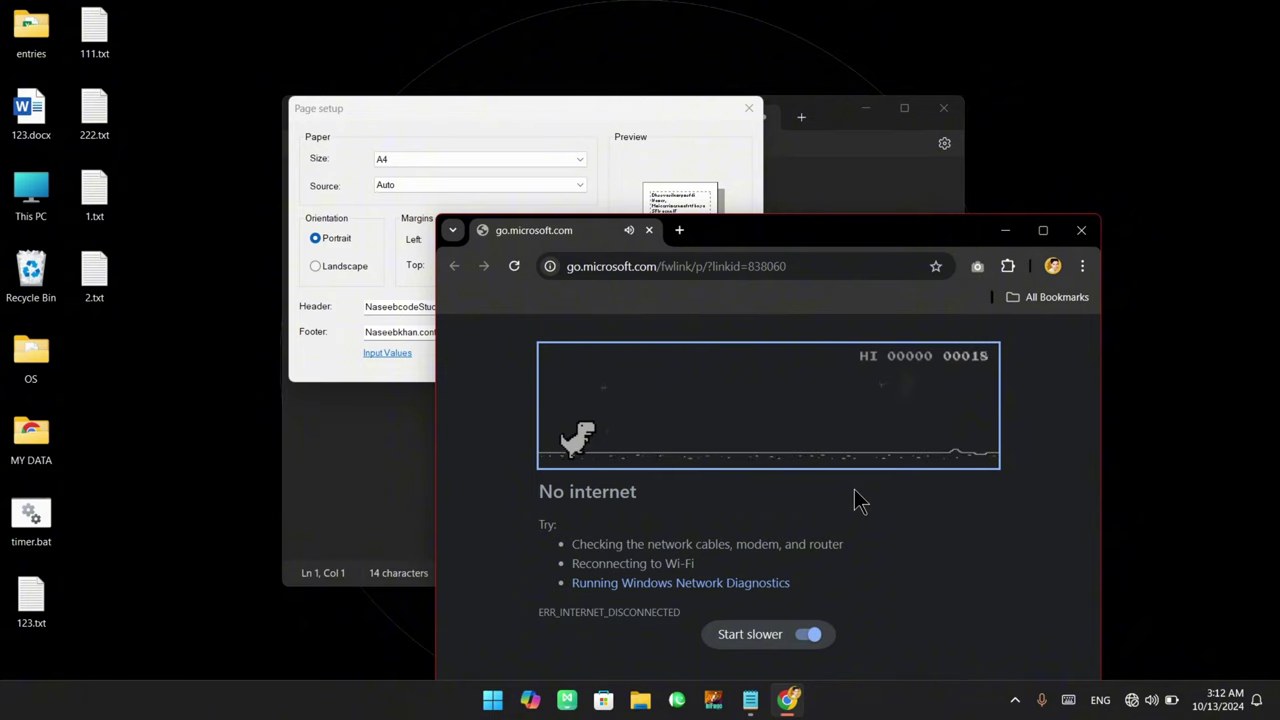
click(1081, 230)
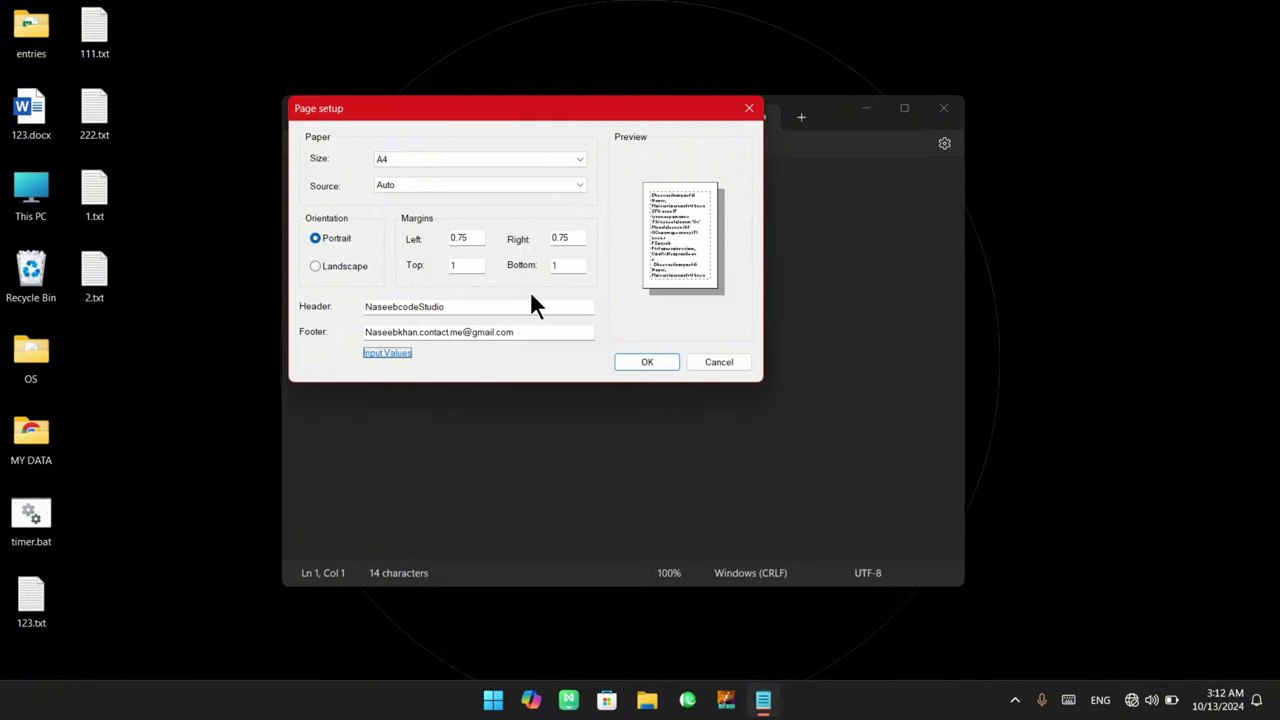
Apply the page setup, then check Print keeps portrait orientation and cancel without printing
click(622, 366)
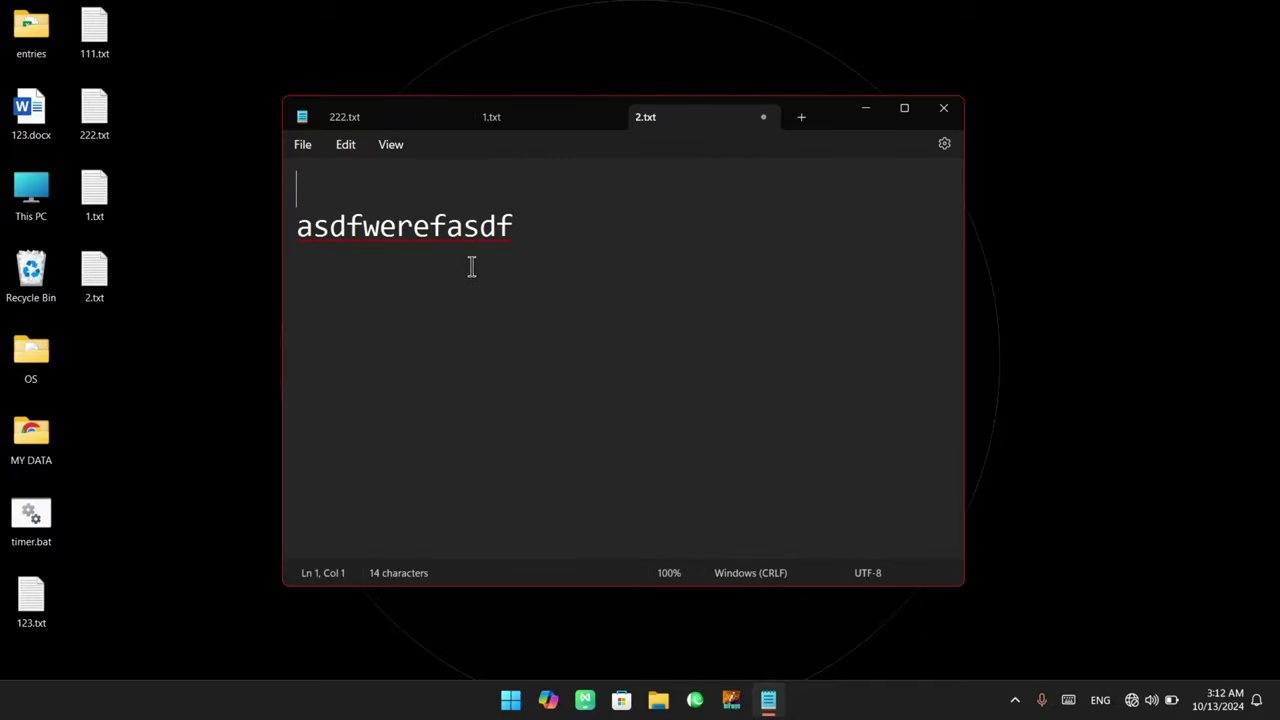
click(305, 148)
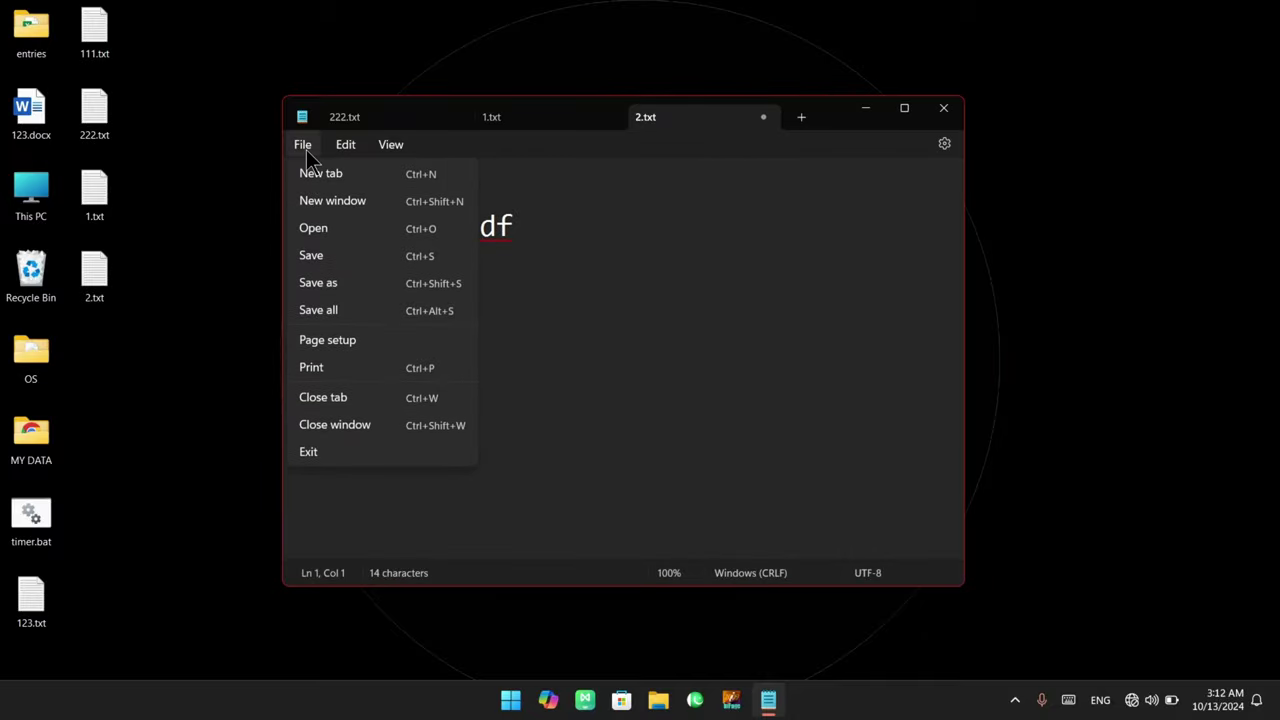
click(357, 370)
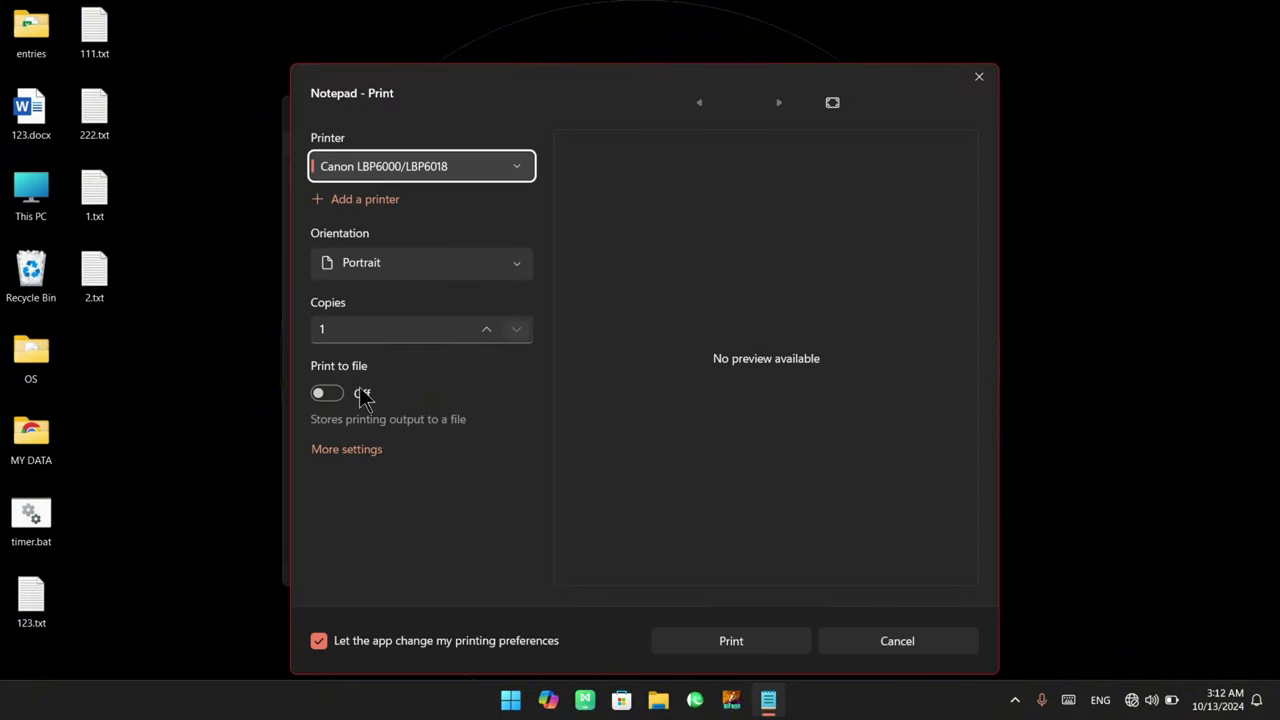
click(453, 270)
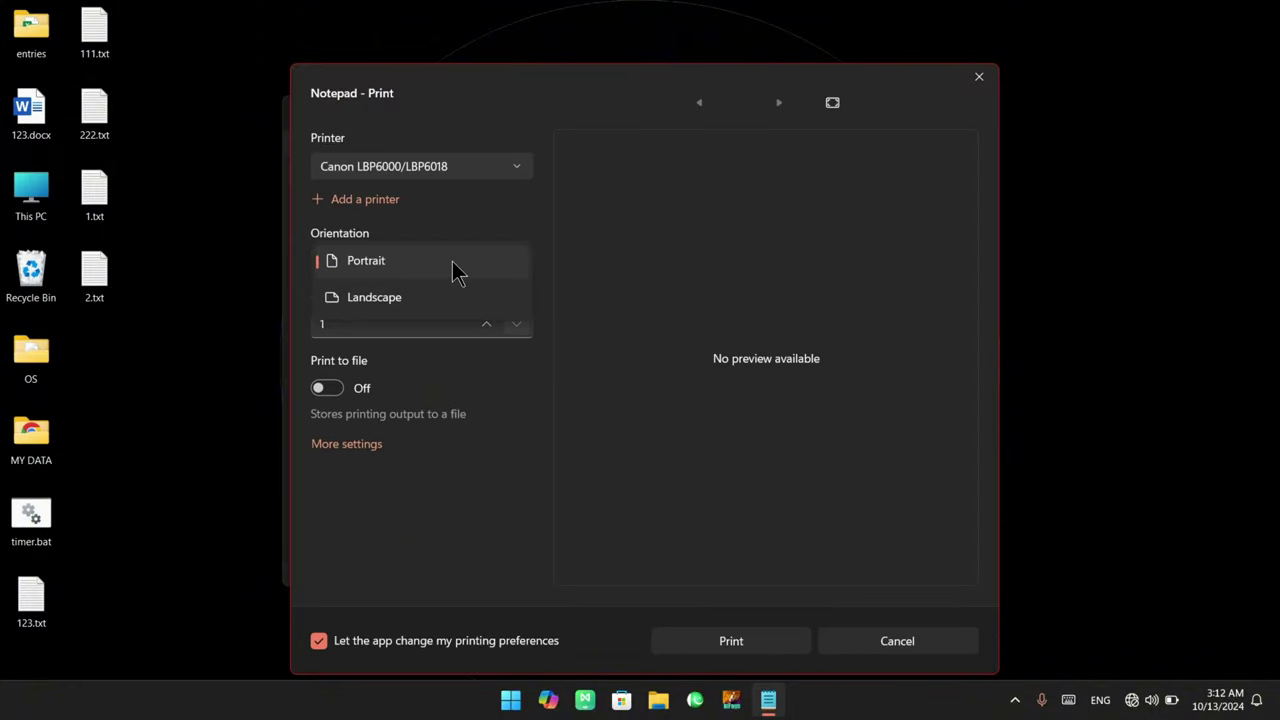
click(453, 265)
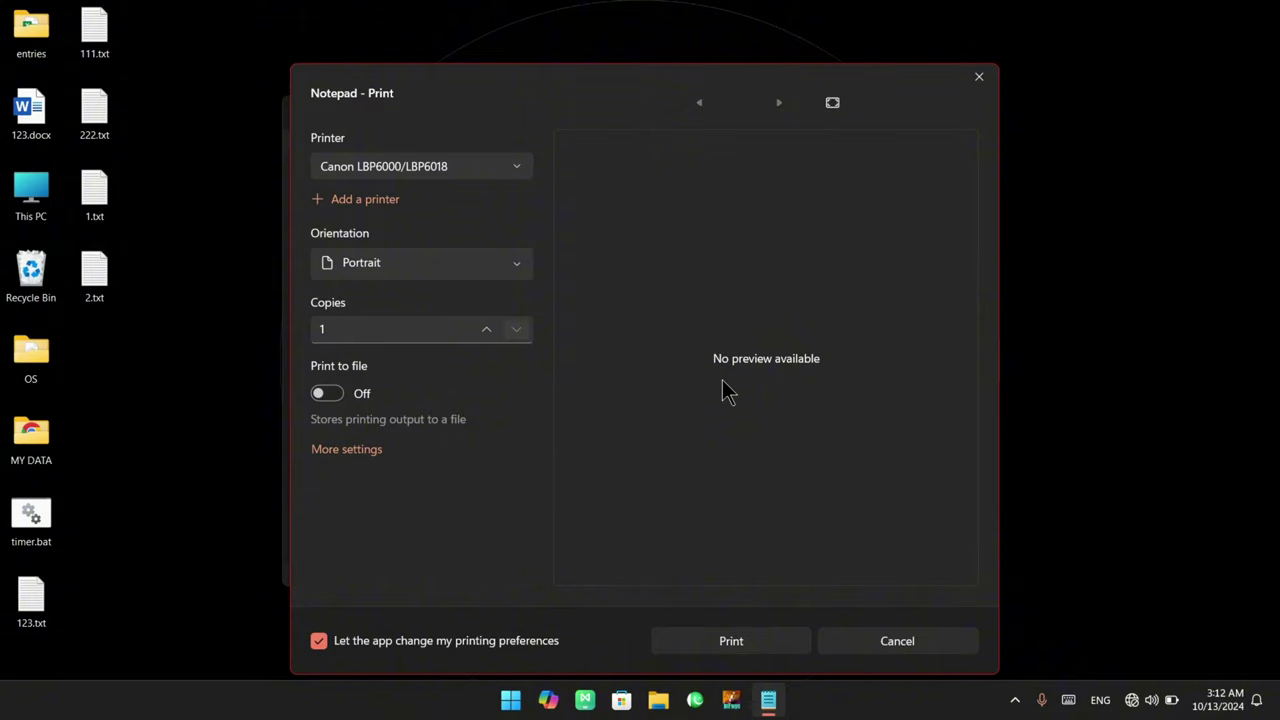
click(976, 78)
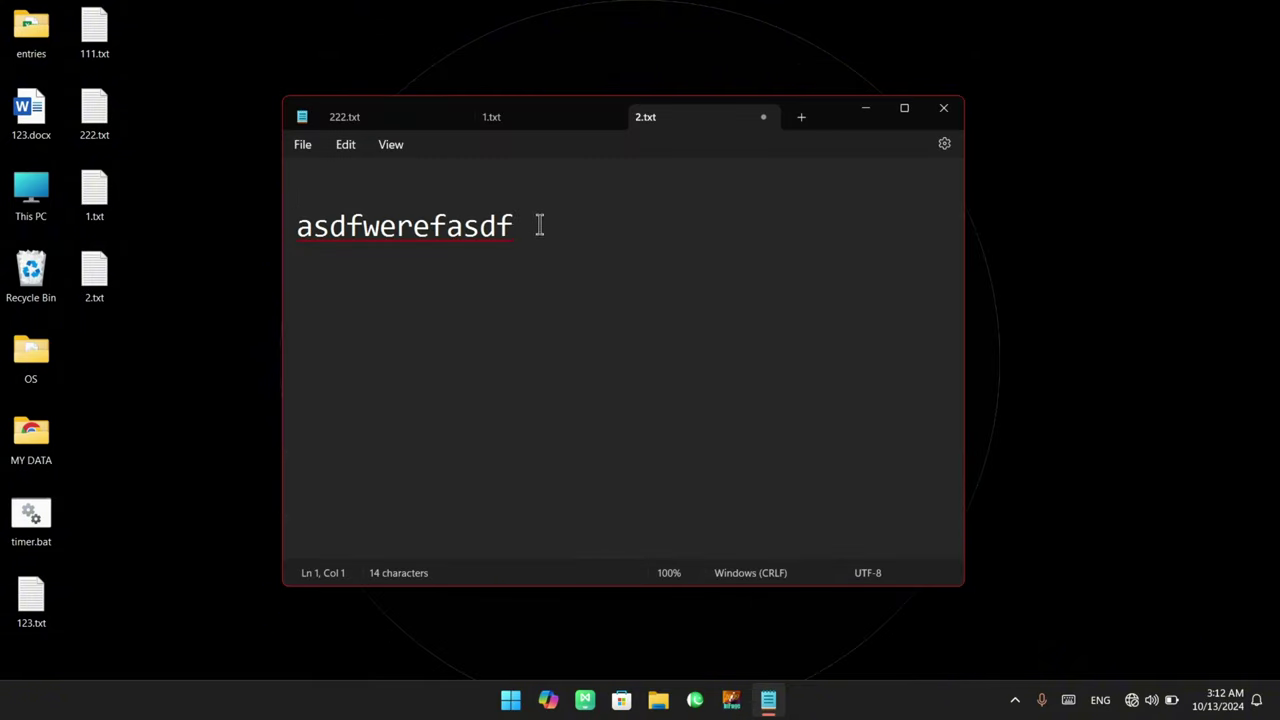
Select the asdfwerefasdf line and maximize the Notepad window
drag(539, 224, 309, 222)
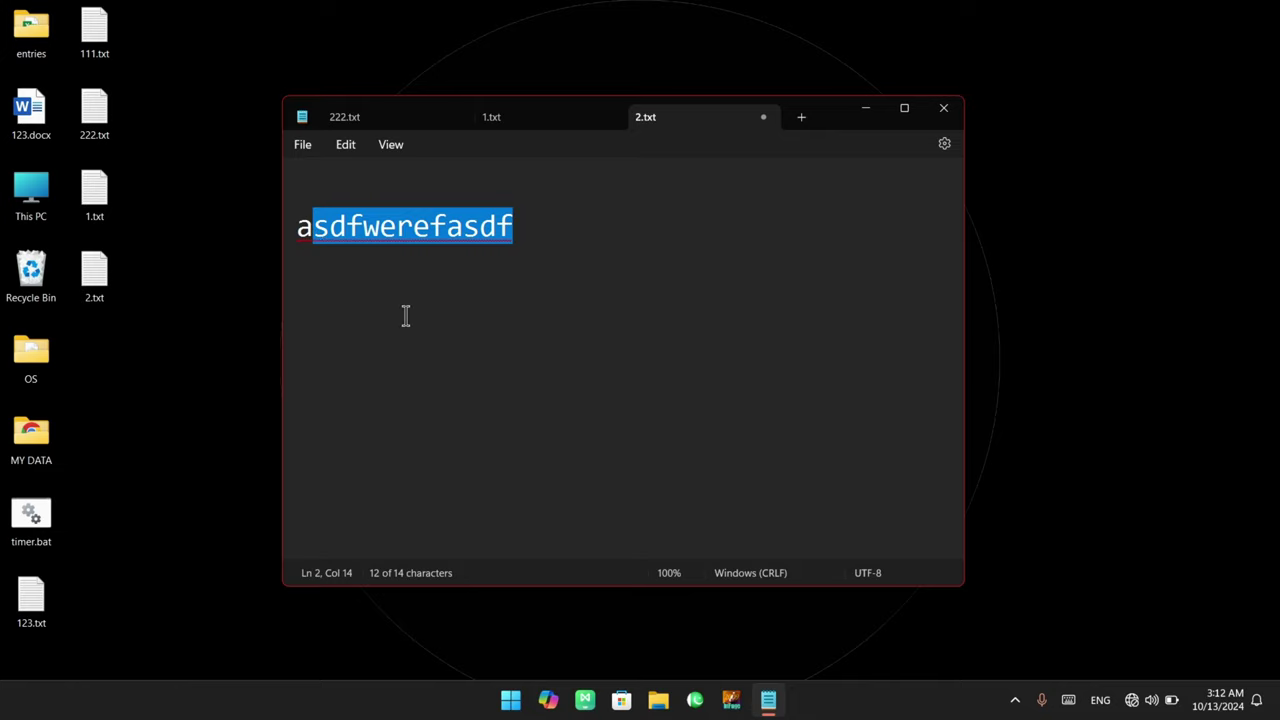
drag(543, 234, 291, 228)
key(ctrl+c)
click(902, 110)
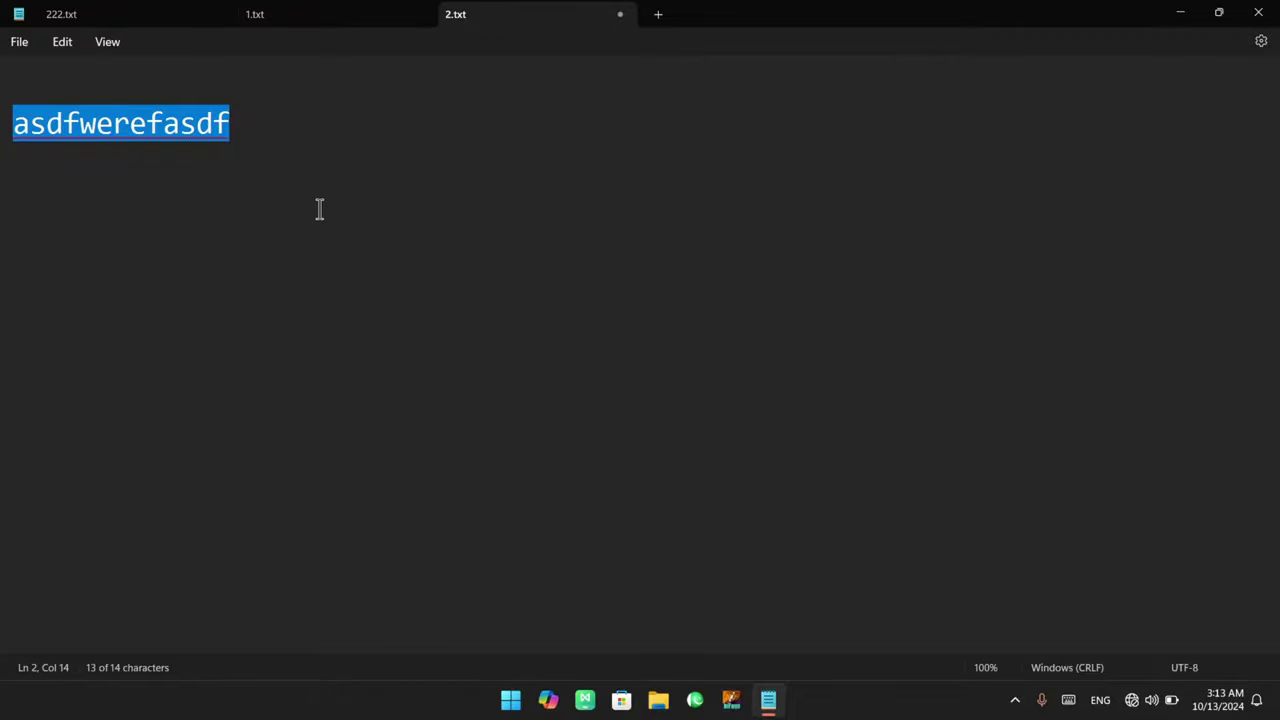
Paste asdfwerefasdf repeatedly on new lines from line 1, with short 'V' lines, reaching 369 characters
click(66, 84)
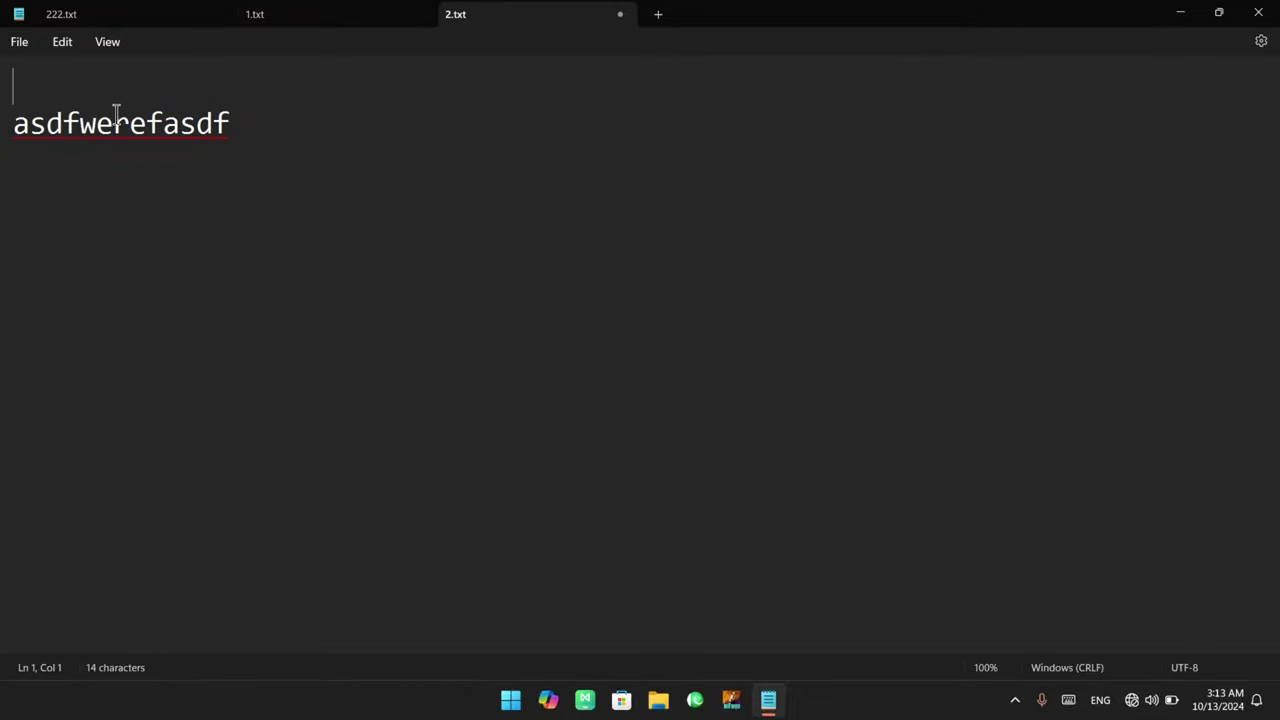
key(ctrl+v)
key(ctrl+v)
key(ctrl+v)
key(ctrl+v)
key(ctrl+v)
key(ctrl+v)
key(ctrl+v)
key(ctrl+v)
key(ctrl+v)
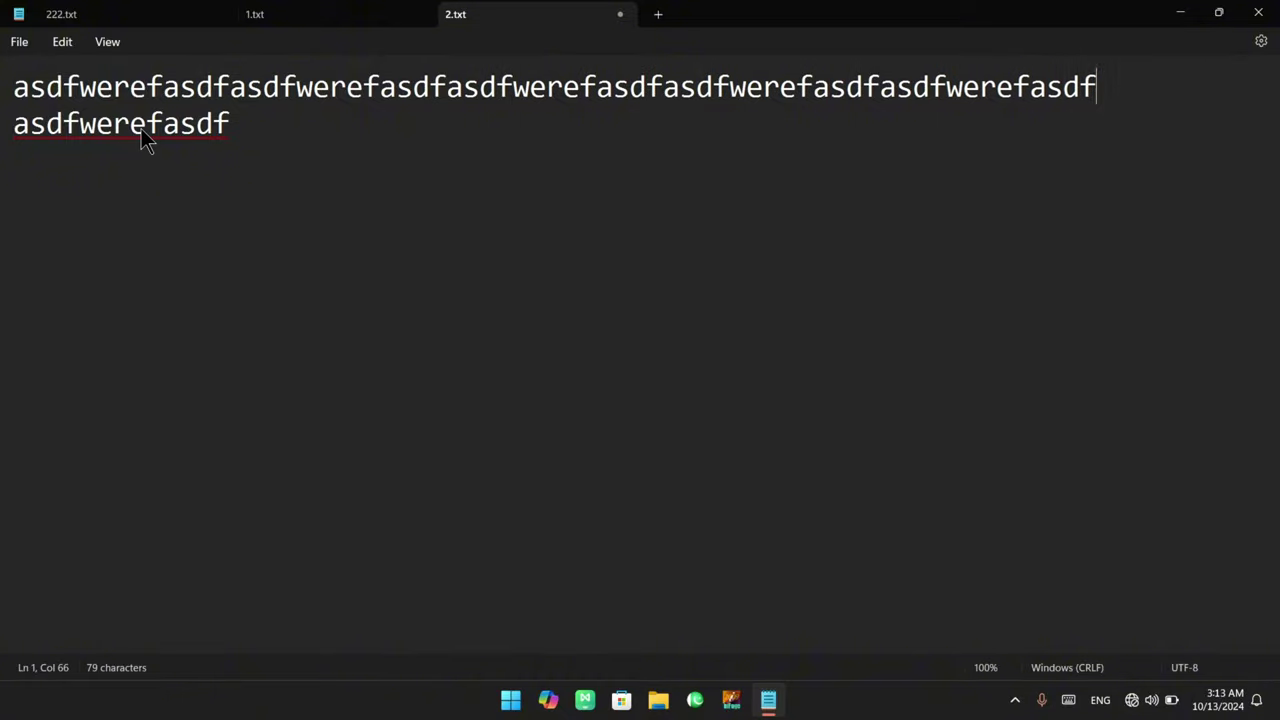
key(Return)
text(V)
key(Return)
text(V)
key(Return)
text(V)
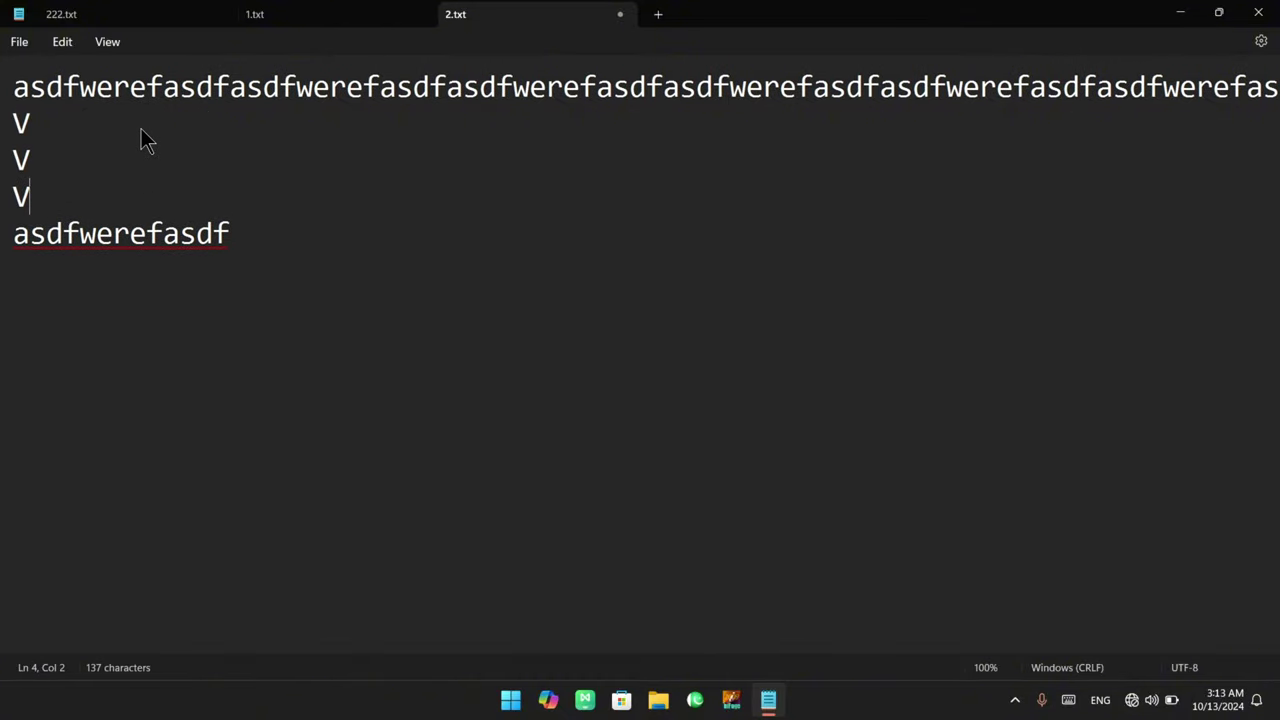
key(Return)
key(ctrl+v)
key(Return)
key(Return)
key(ctrl+v)
key(Return)
key(Return)
key(ctrl+v)
key(ctrl+v)
key(Return)
key(Return)
key(ctrl+v)
key(Return)
key(ctrl+v)
key(Return)
key(ctrl+v)
key(Return)
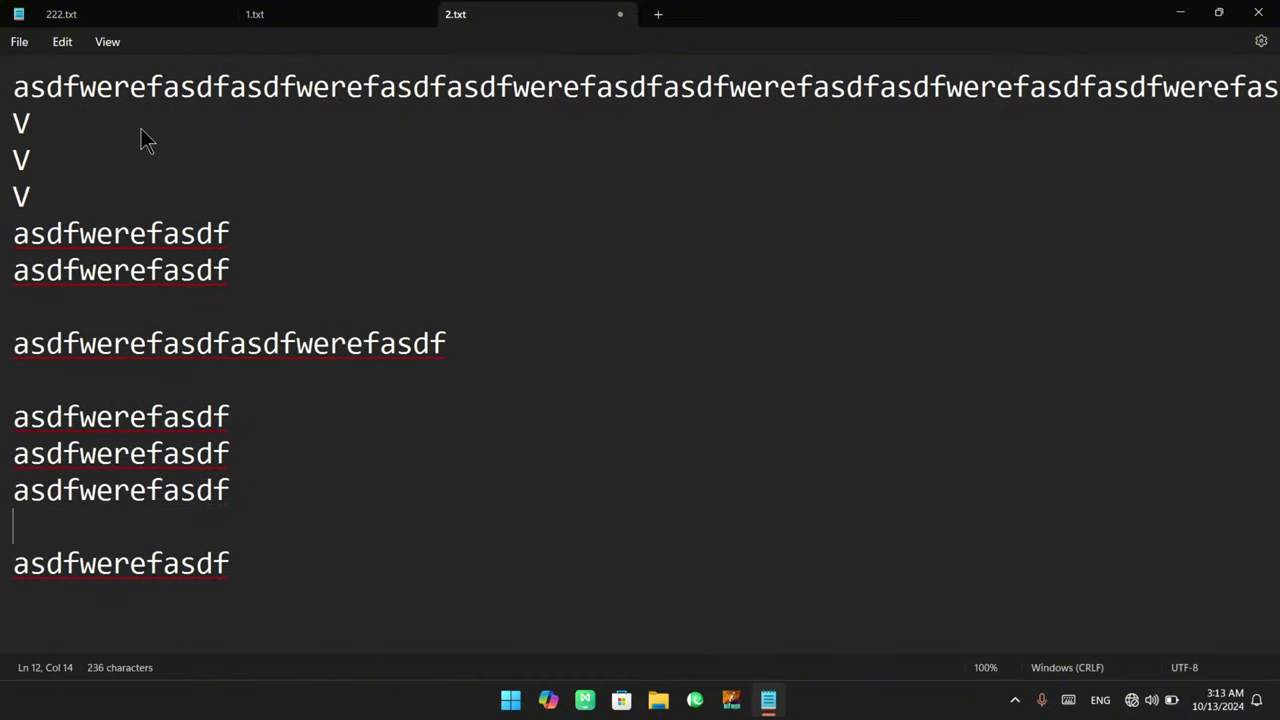
key(ctrl+v)
key(Return)
key(Return)
key(ctrl+v)
key(ctrl+v)
key(Return)
key(Return)
key(ctrl+v)
key(Return)
key(Return)
key(ctrl+v)
key(Return)
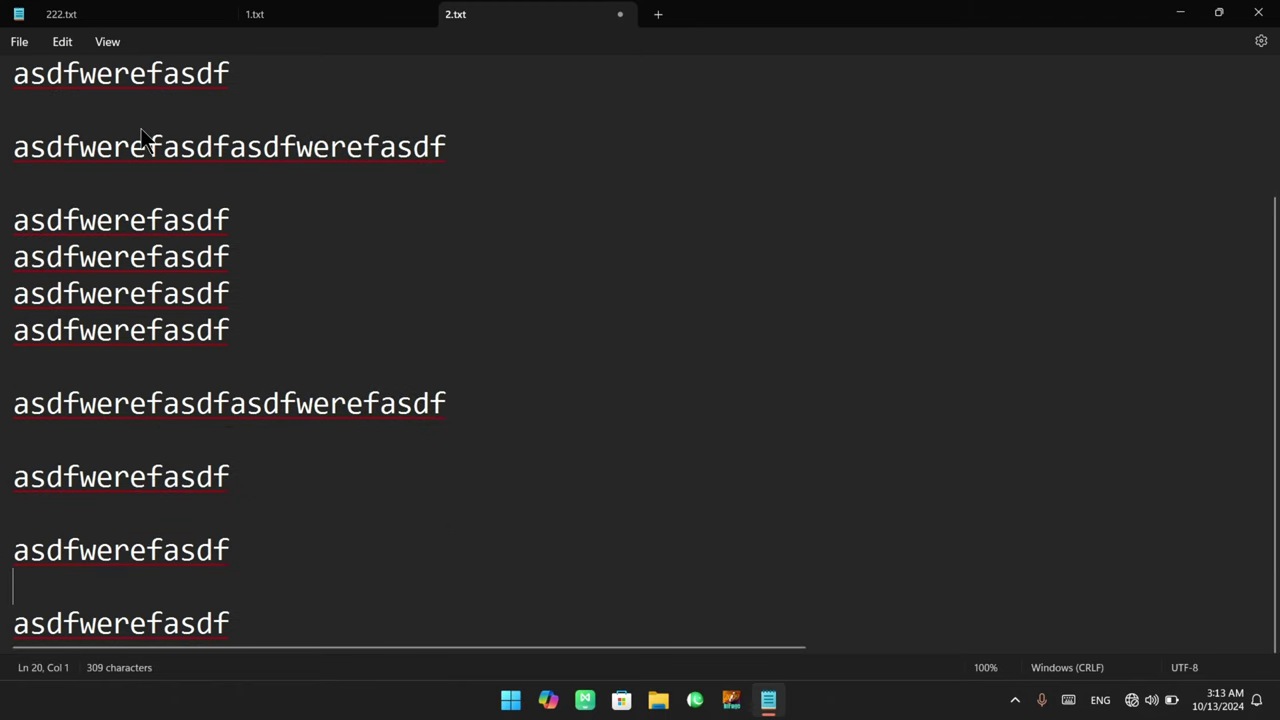
key(Return)
key(Return)
key(Return)
key(ctrl+v)
key(Return)
key(ctrl+v)
key(Return)
key(ctrl+v)
key(ctrl+v)
key(Return)
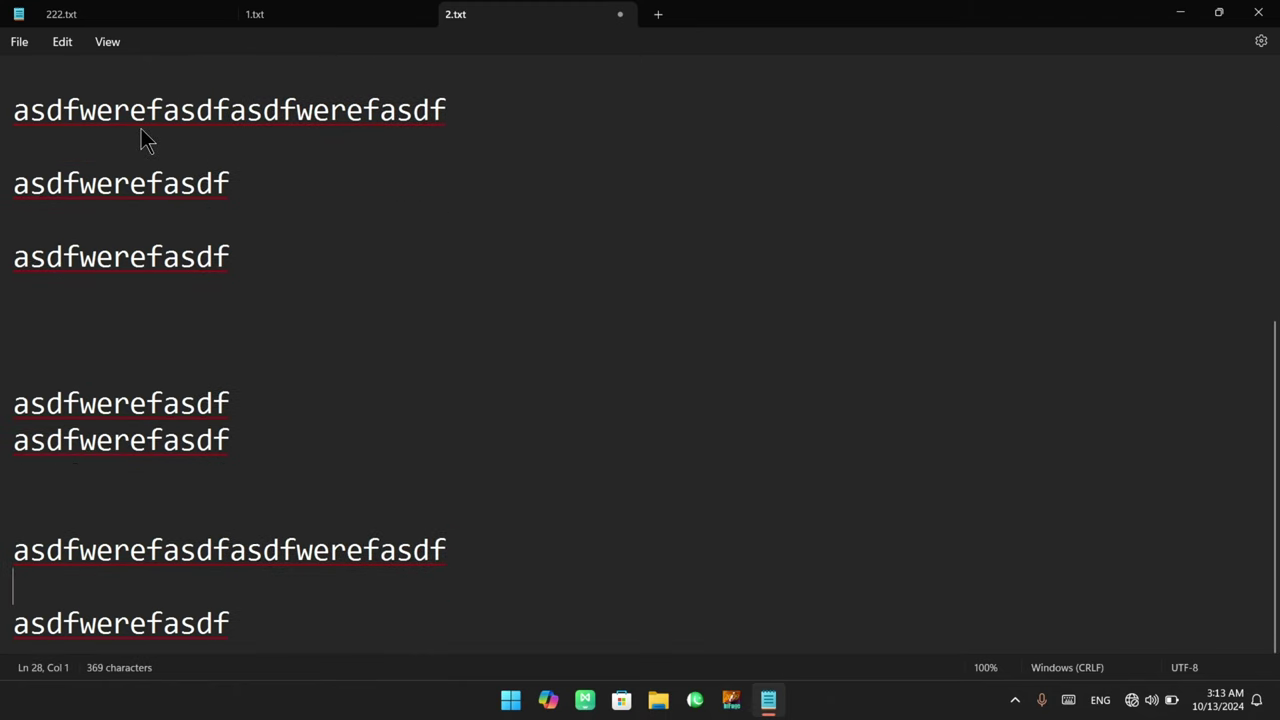
scroll(141, 128, up, 4)
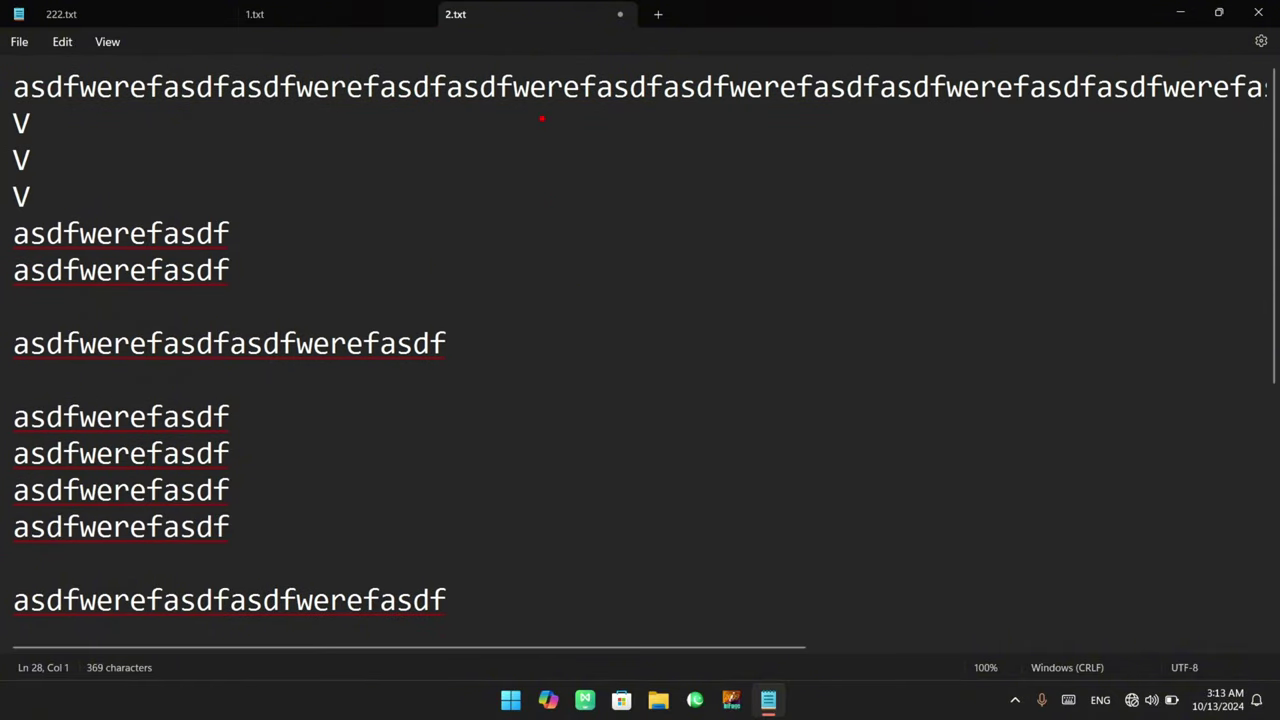
drag(541, 118, 819, 576)
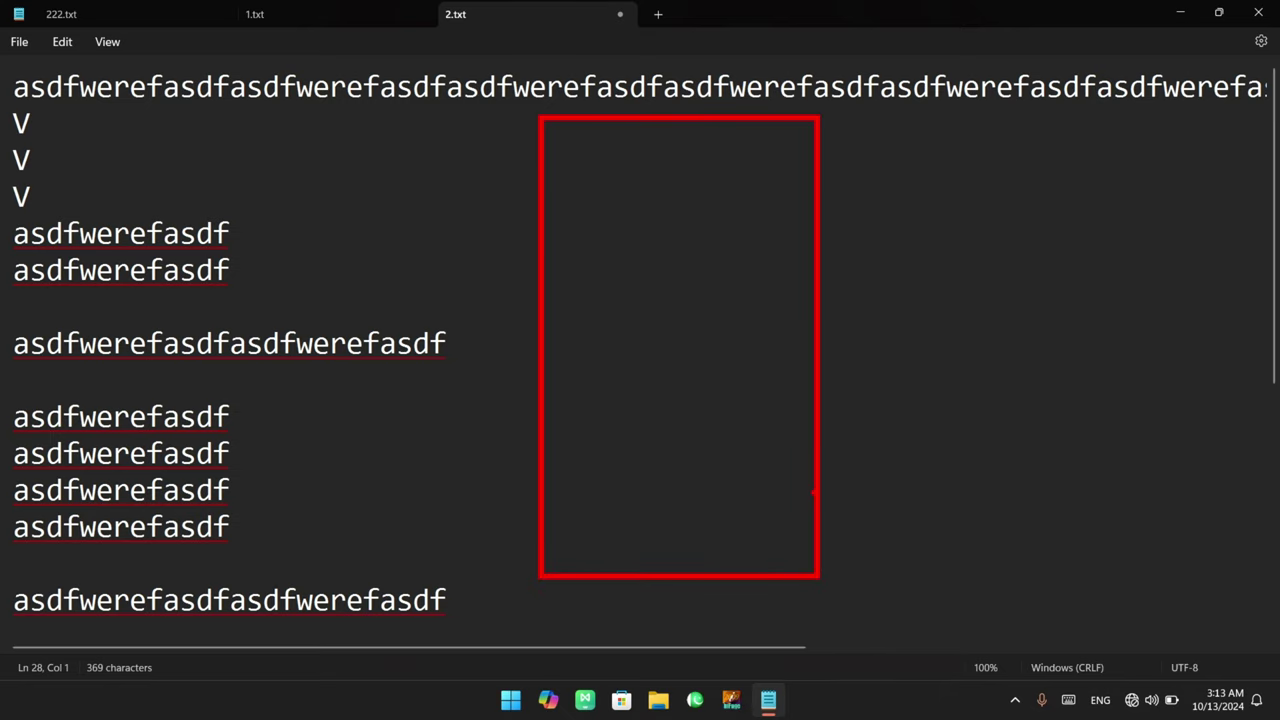
mouse_move(979, 284)
mouse_down()
mouse_move(1015, 288)
mouse_move(1126, 240)
mouse_move(1166, 235)
mouse_move(1178, 255)
mouse_up()
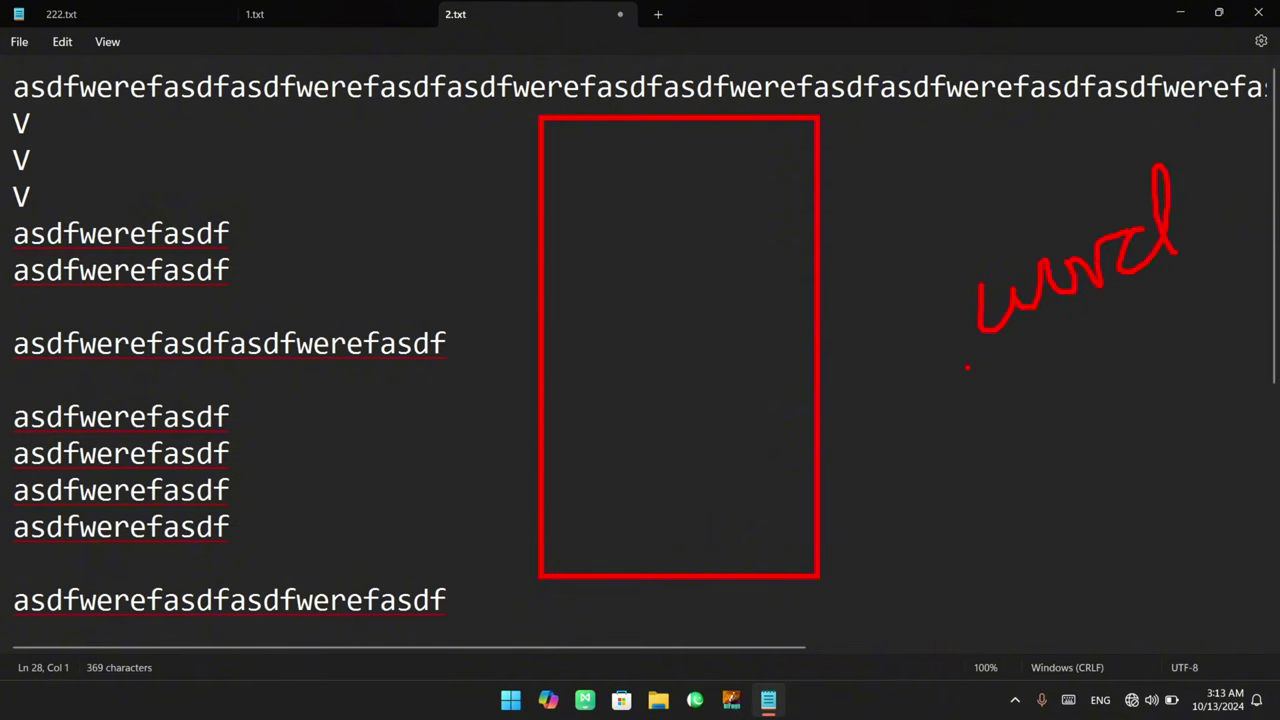
key(Escape)
click(19, 42)
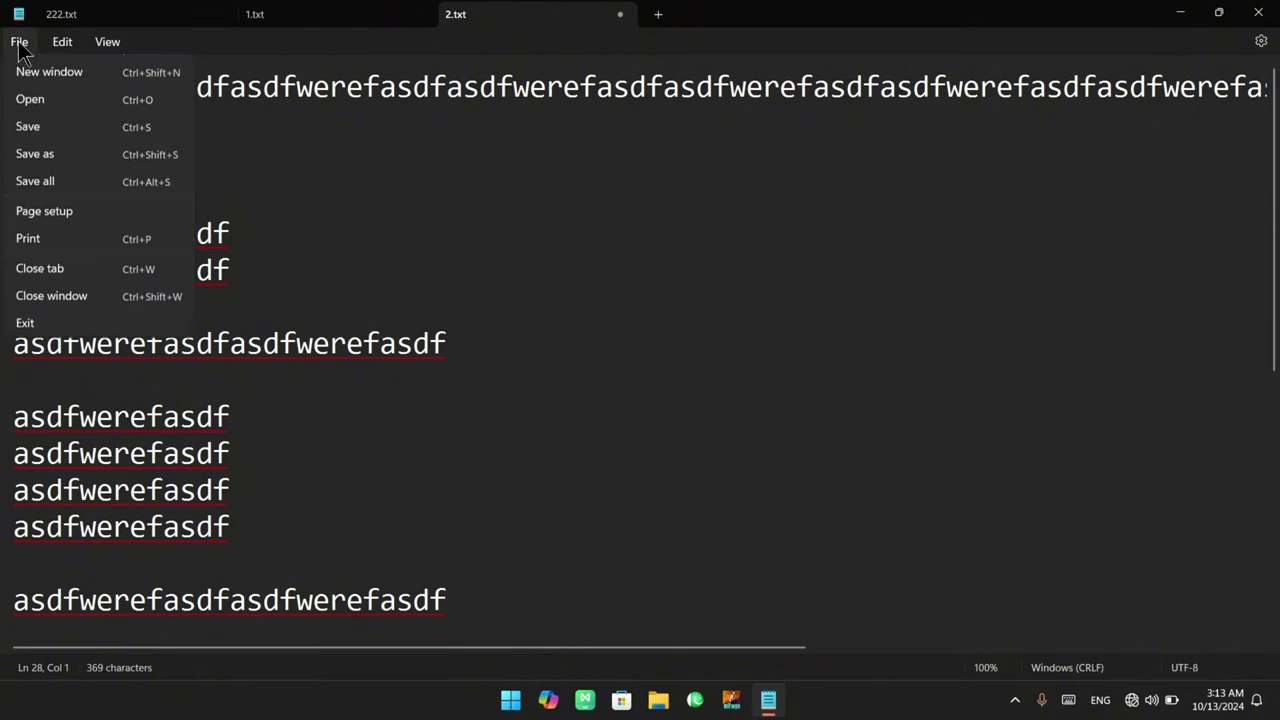
click(60, 262)
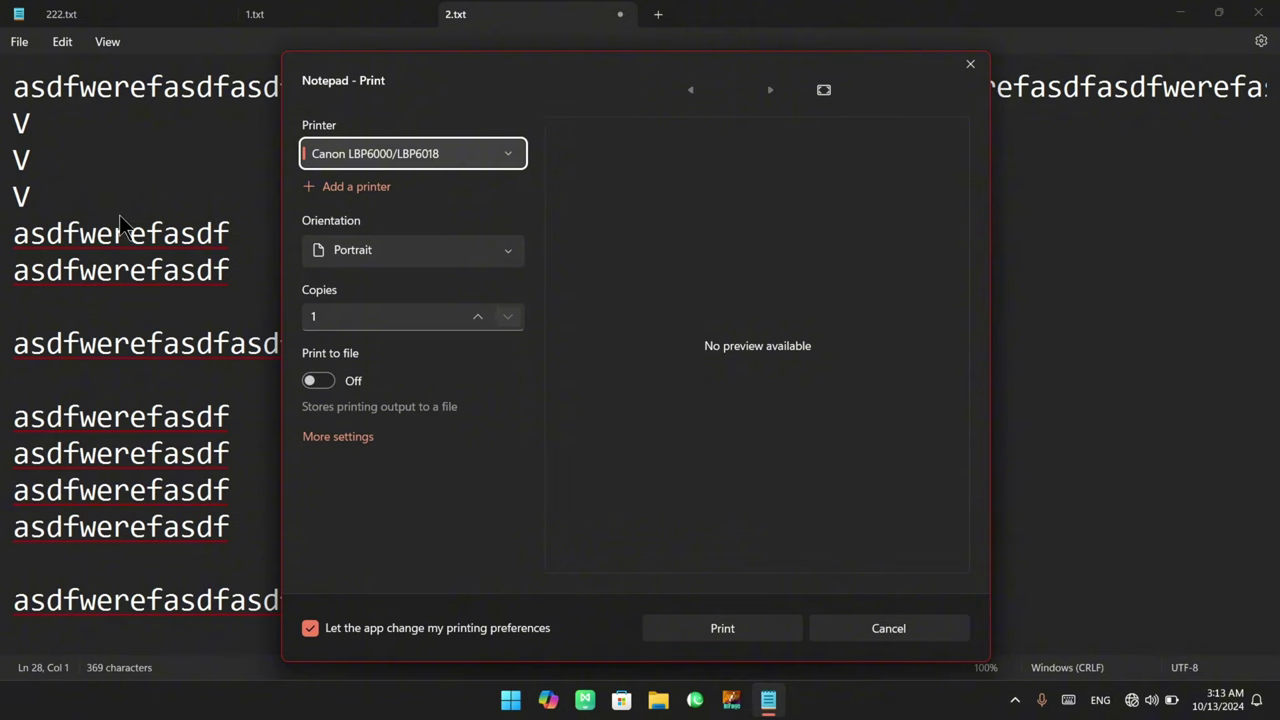
click(313, 317)
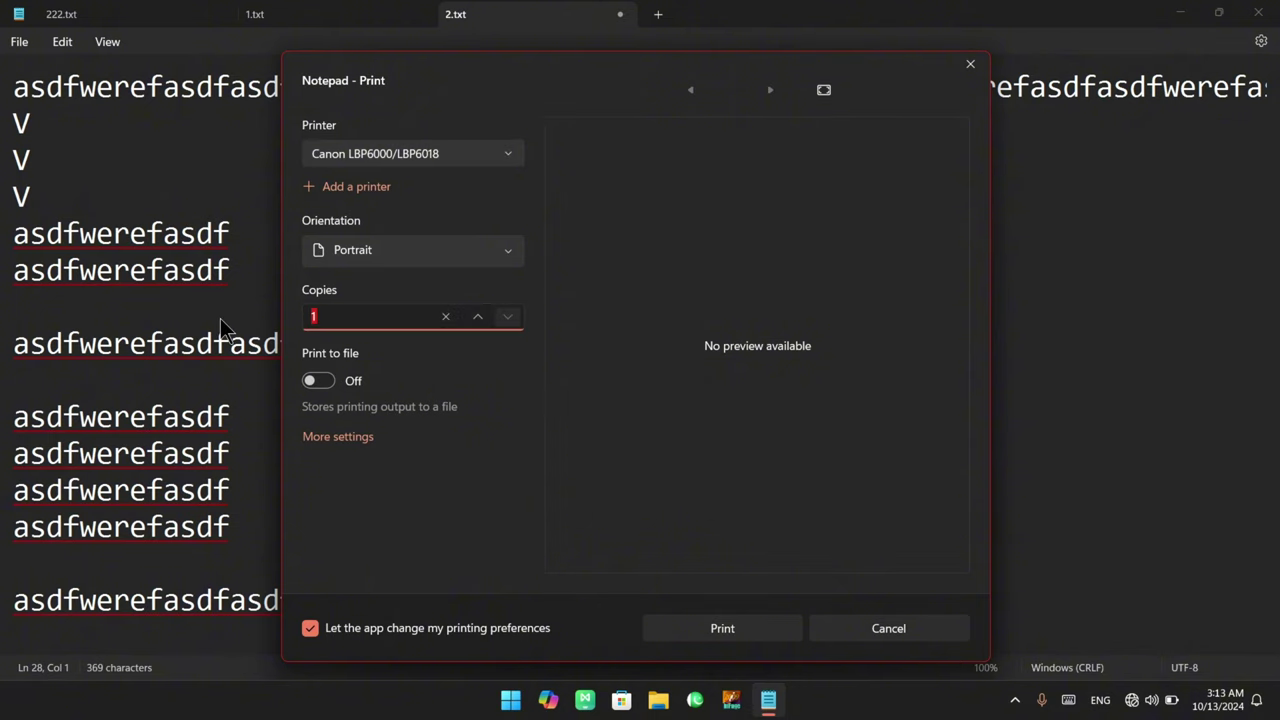
click(483, 320)
click(490, 319)
click(411, 380)
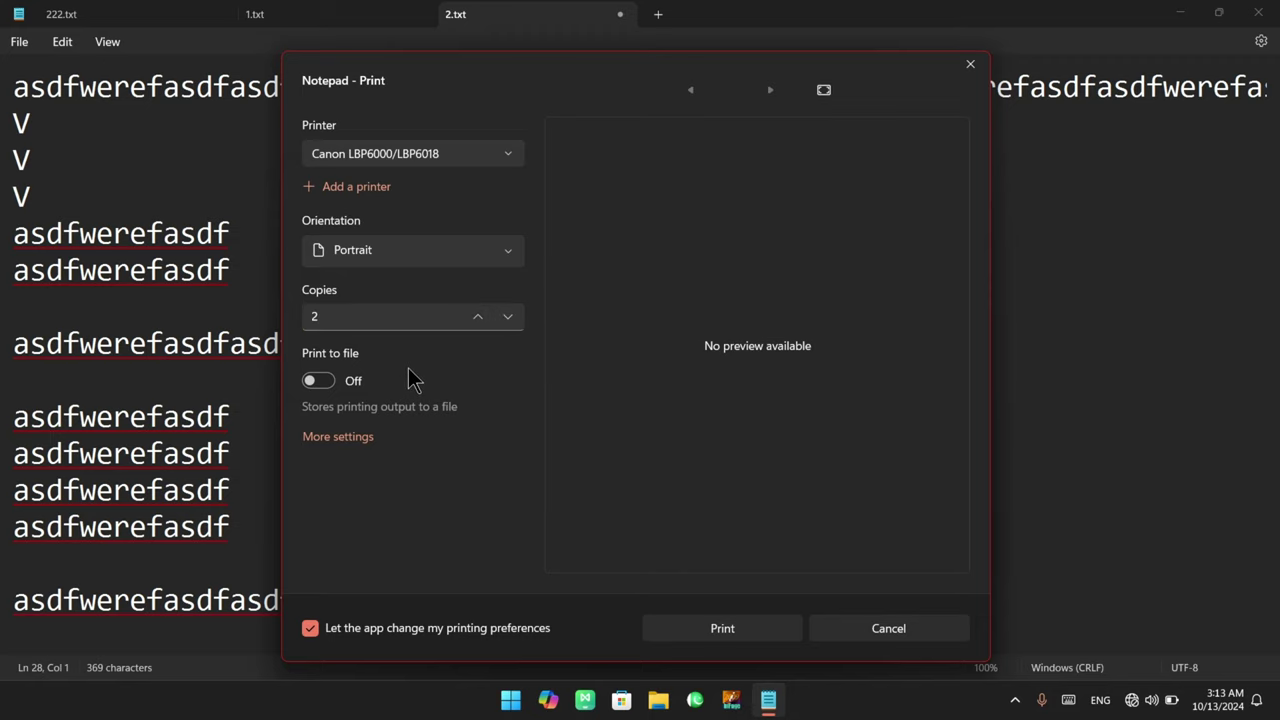
click(345, 436)
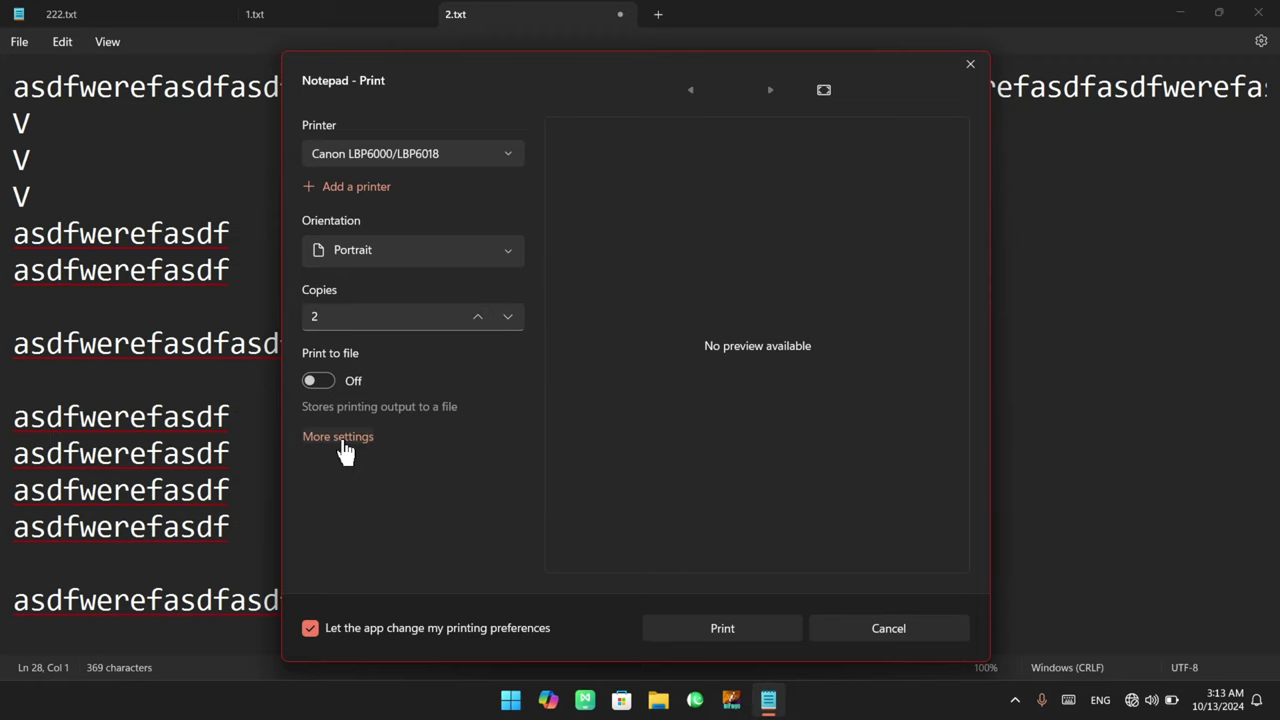
click(343, 440)
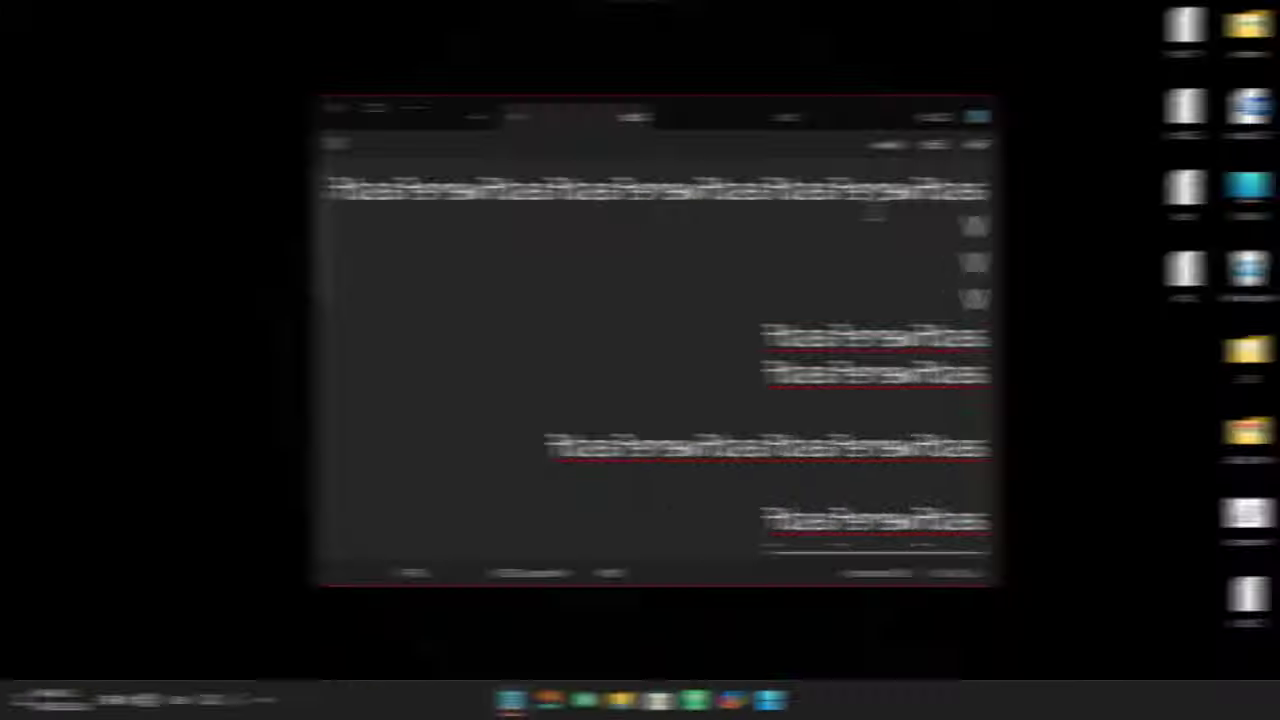
scroll(556, 315, up, 5)
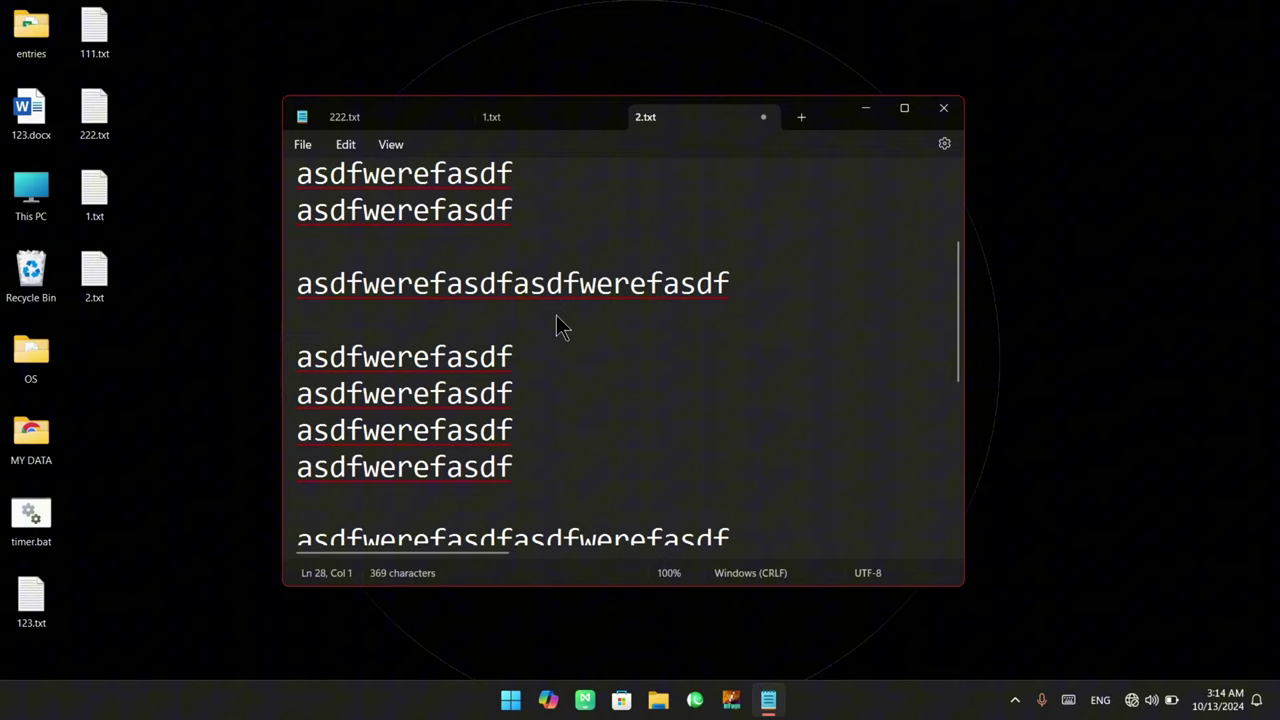
Open Print for 2.txt, keeping the Canon LBP6000/LBP6018 printer and Portrait orientation
click(302, 144)
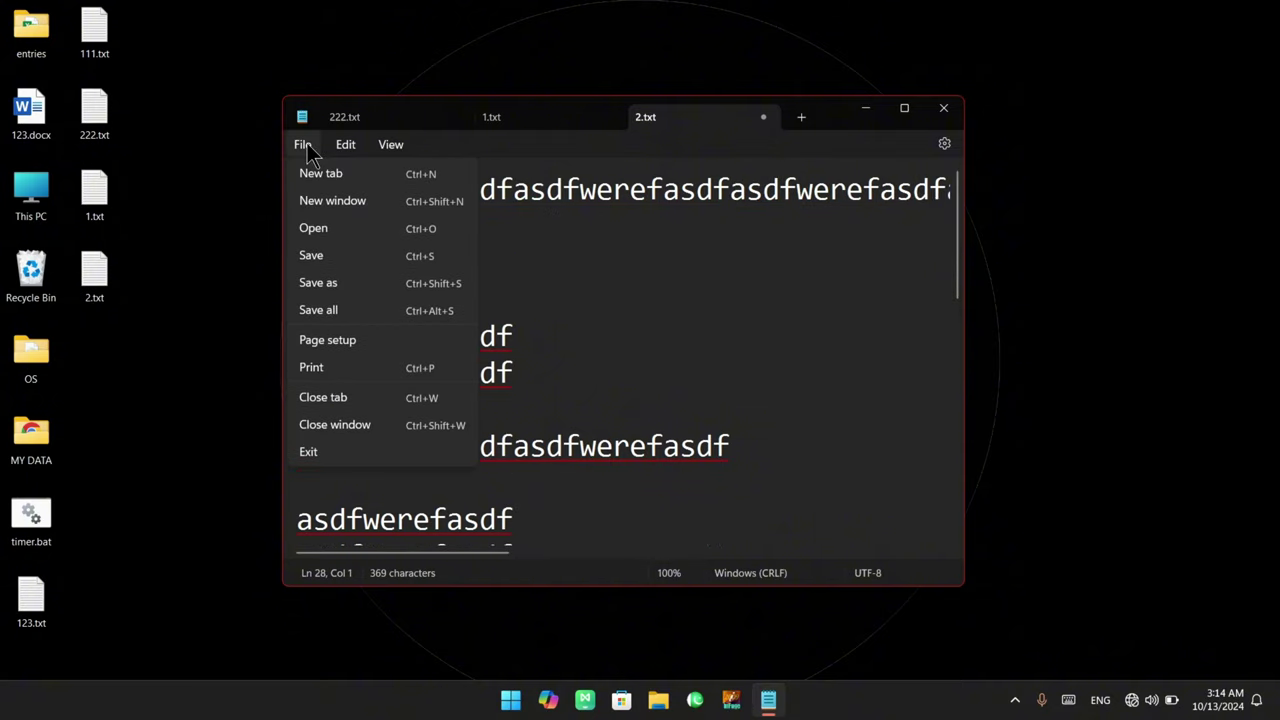
click(365, 378)
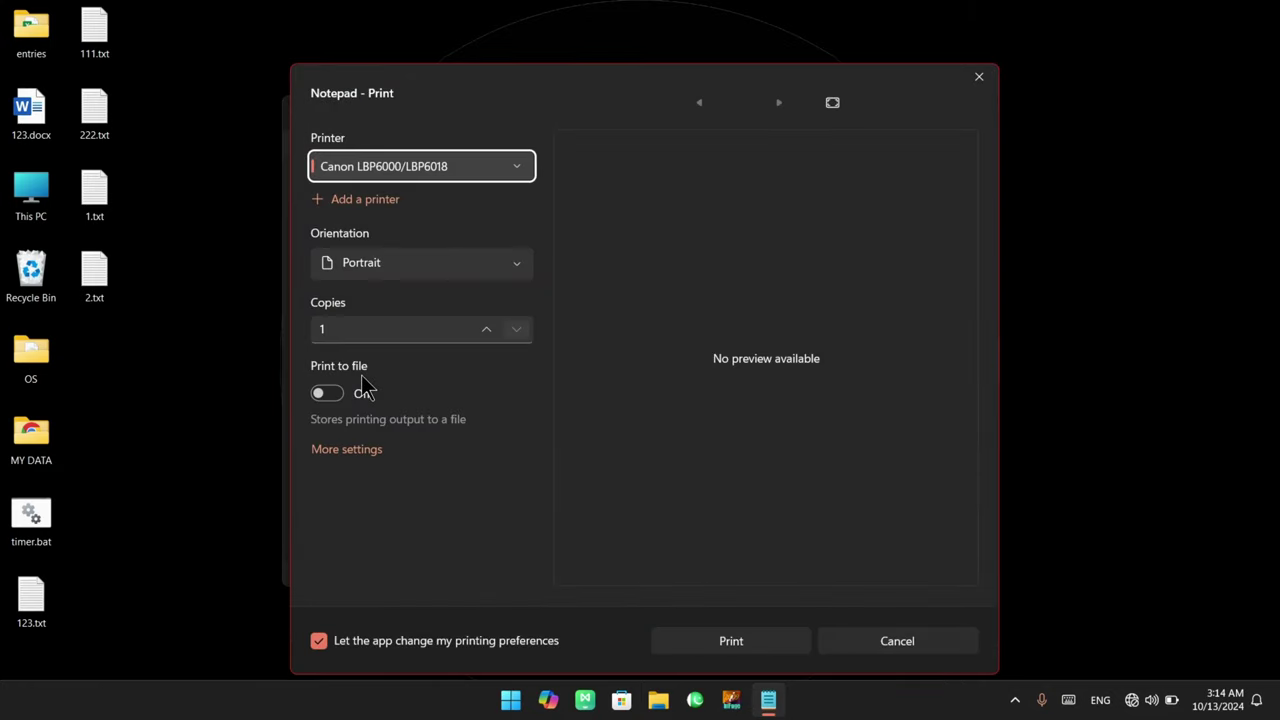
click(406, 170)
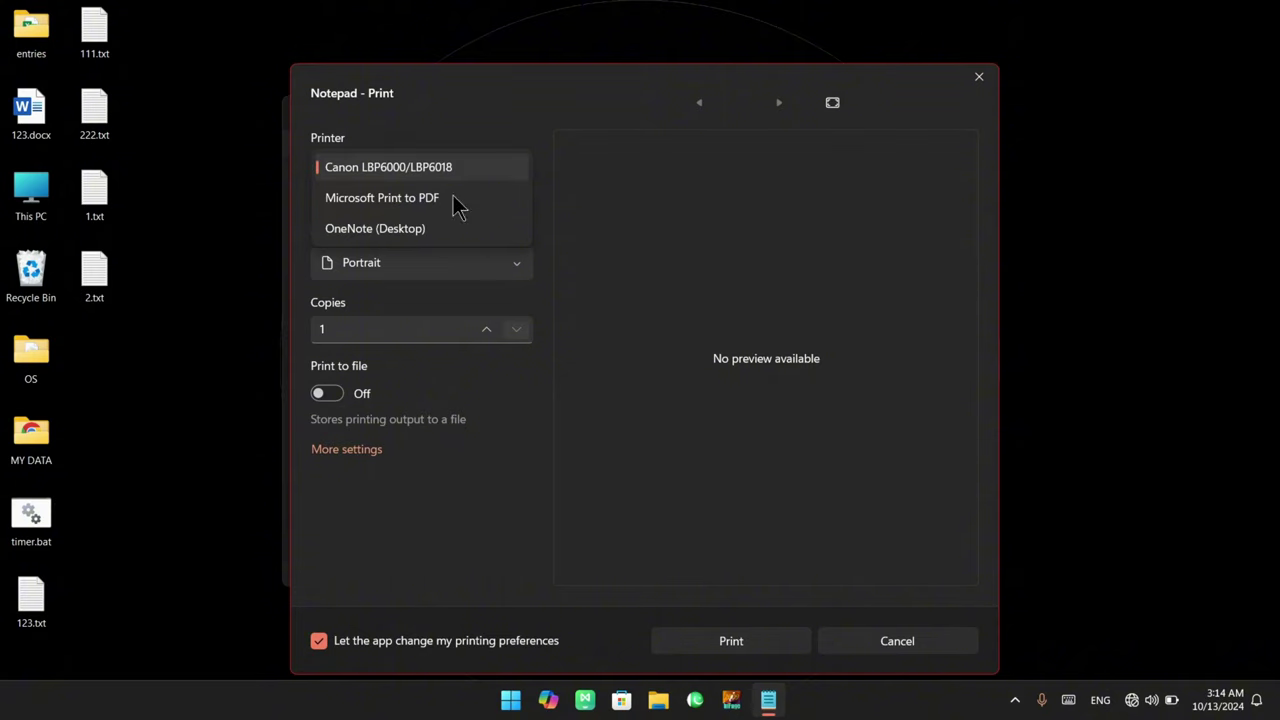
click(463, 166)
click(407, 264)
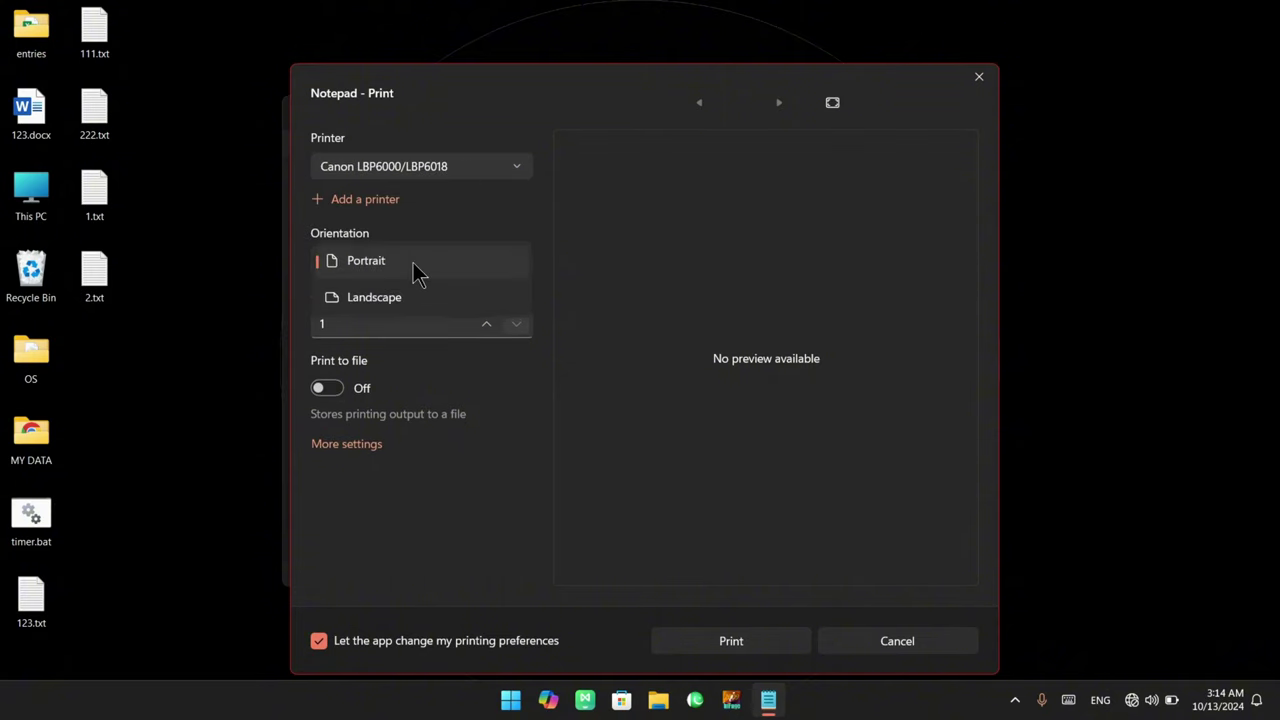
click(415, 271)
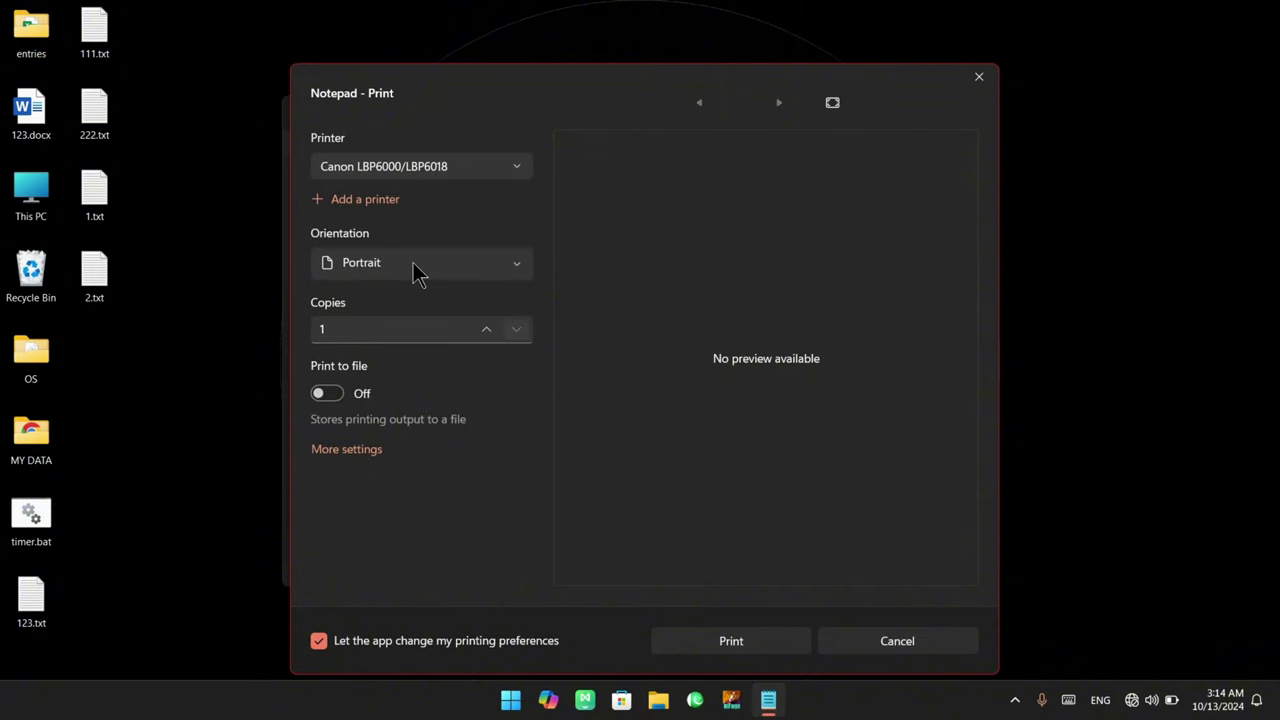
Set the number of copies to 4 with the spin arrows
click(486, 329)
click(486, 329)
click(487, 331)
click(487, 331)
click(487, 331)
click(523, 328)
click(523, 328)
drag(633, 190, 634, 252)
drag(679, 205, 680, 229)
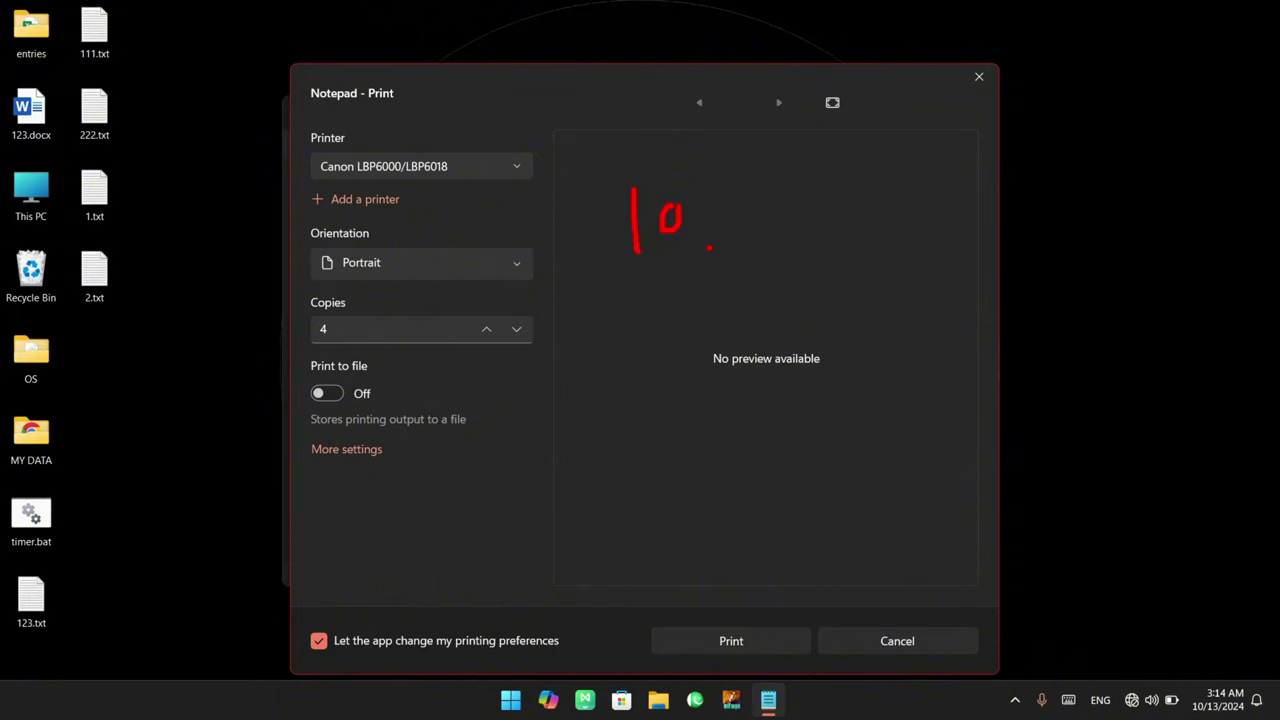
mouse_move(602, 172)
mouse_down()
mouse_move(698, 166)
mouse_move(614, 284)
mouse_move(601, 176)
mouse_up()
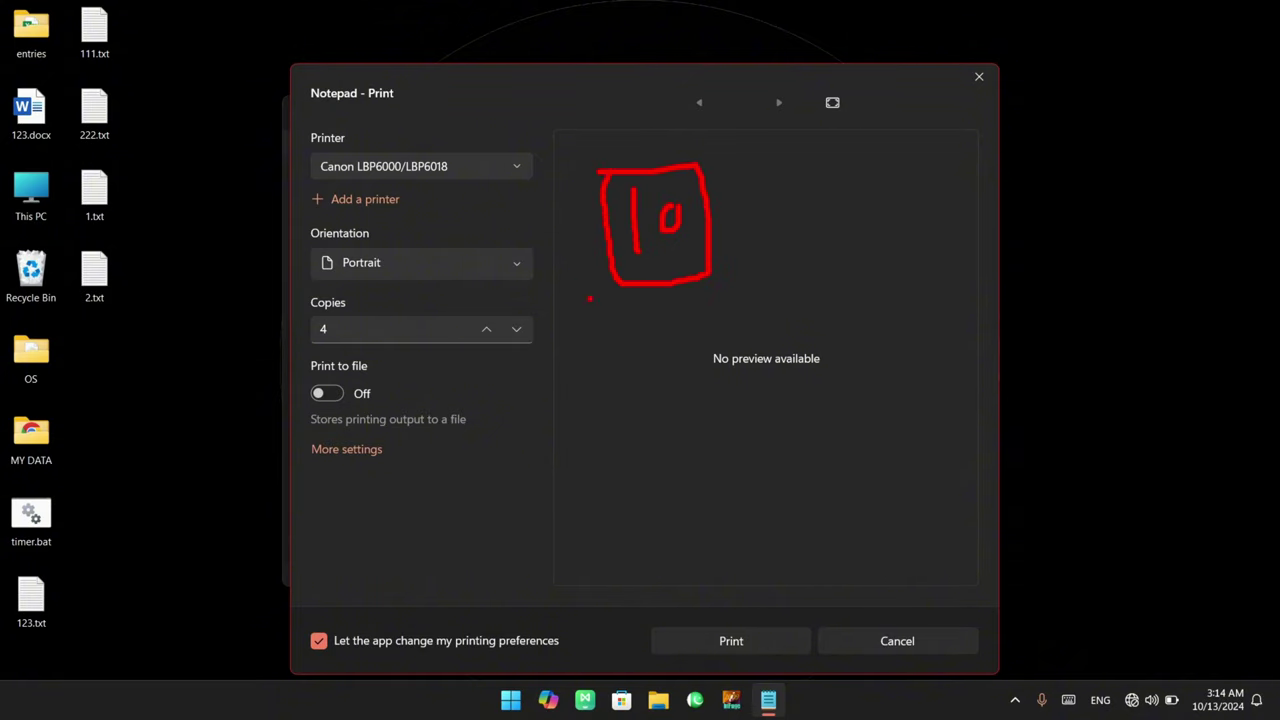
drag(285, 314, 543, 356)
drag(646, 620, 855, 662)
mouse_move(292, 434)
mouse_down()
mouse_move(409, 475)
mouse_move(456, 470)
mouse_move(536, 425)
mouse_move(652, 450)
mouse_up()
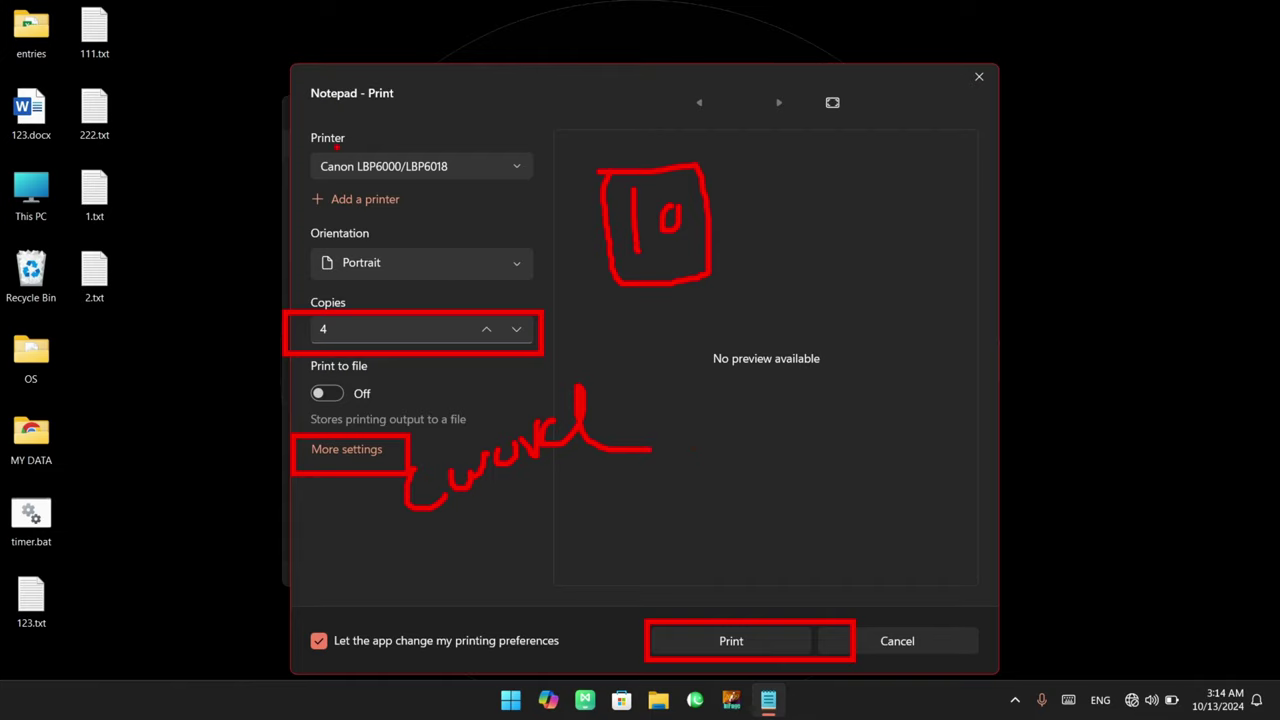
key(Escape)
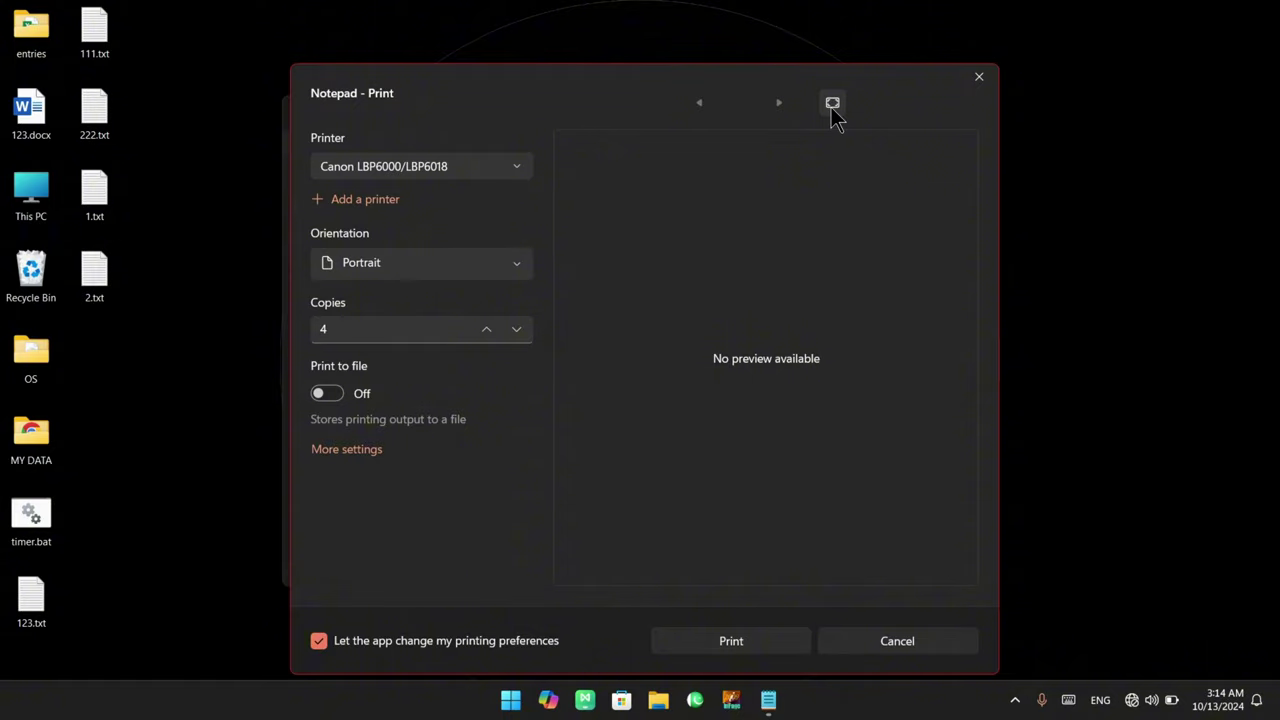
Cancel the Print dialog without printing
click(989, 79)
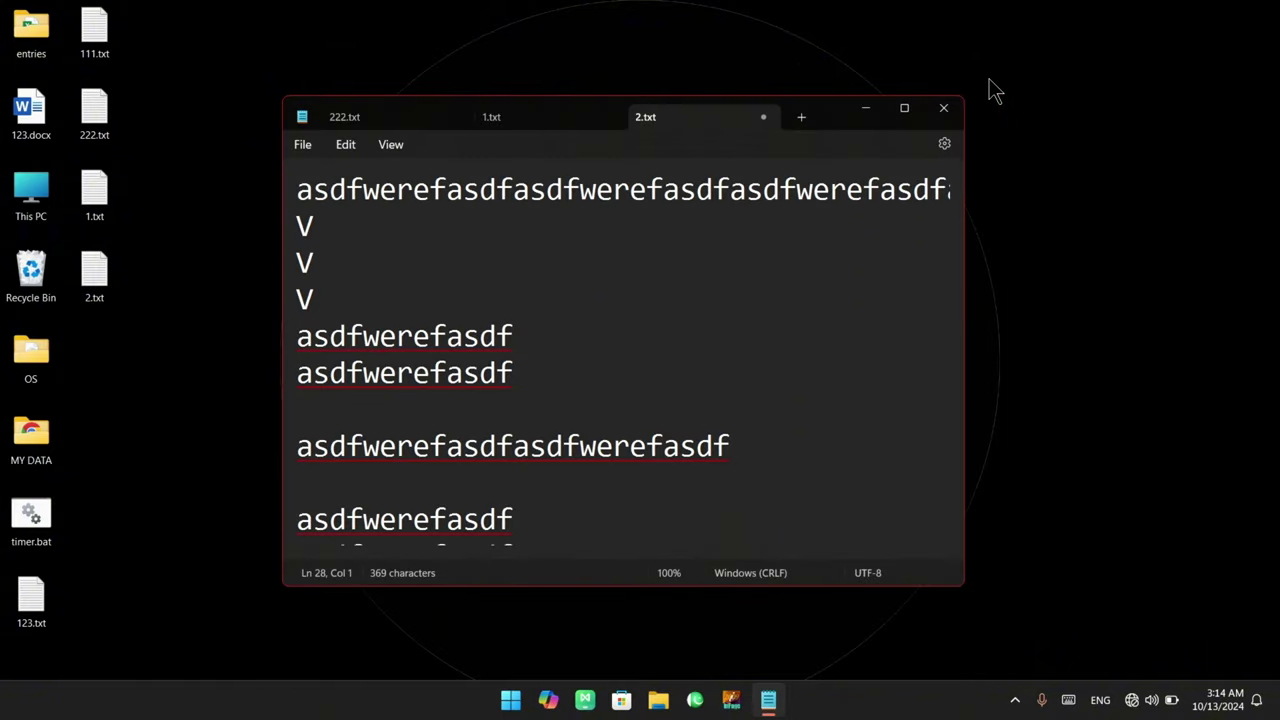
scroll(353, 413, down, 10)
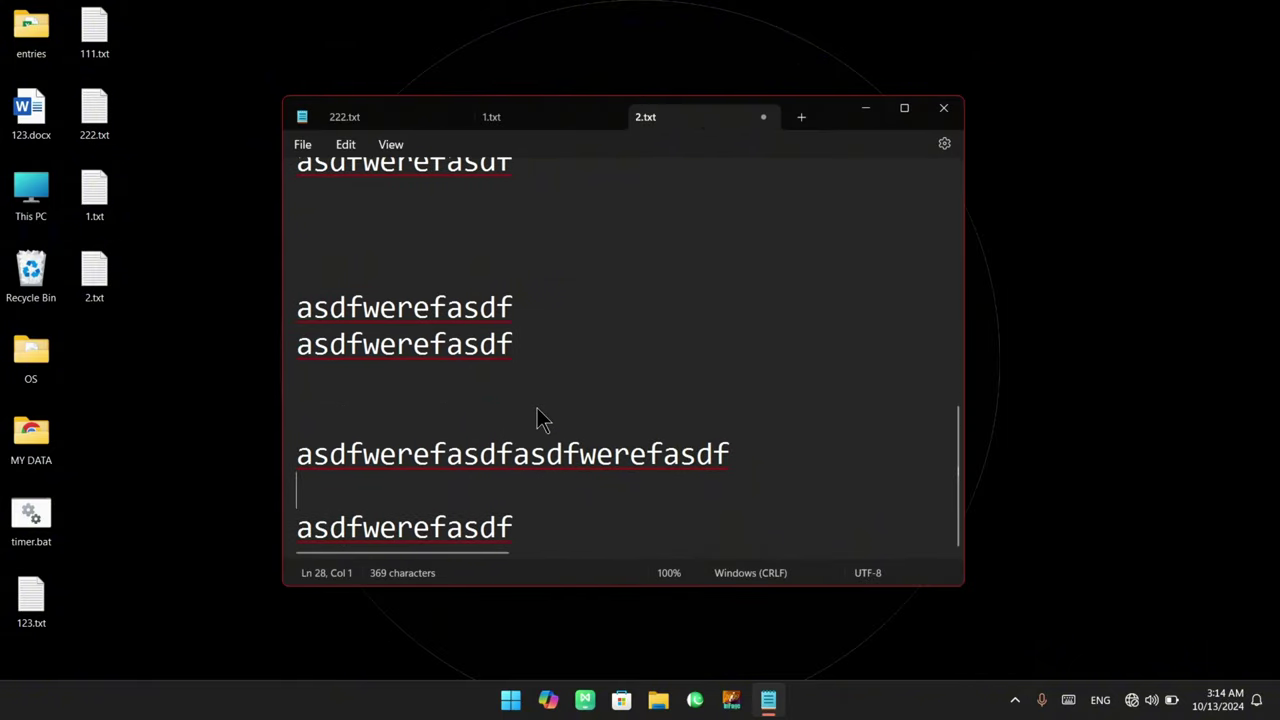
scroll(537, 418, up, 1)
Close the 2.txt tab, saving its changes, so 1.txt is shown
click(303, 145)
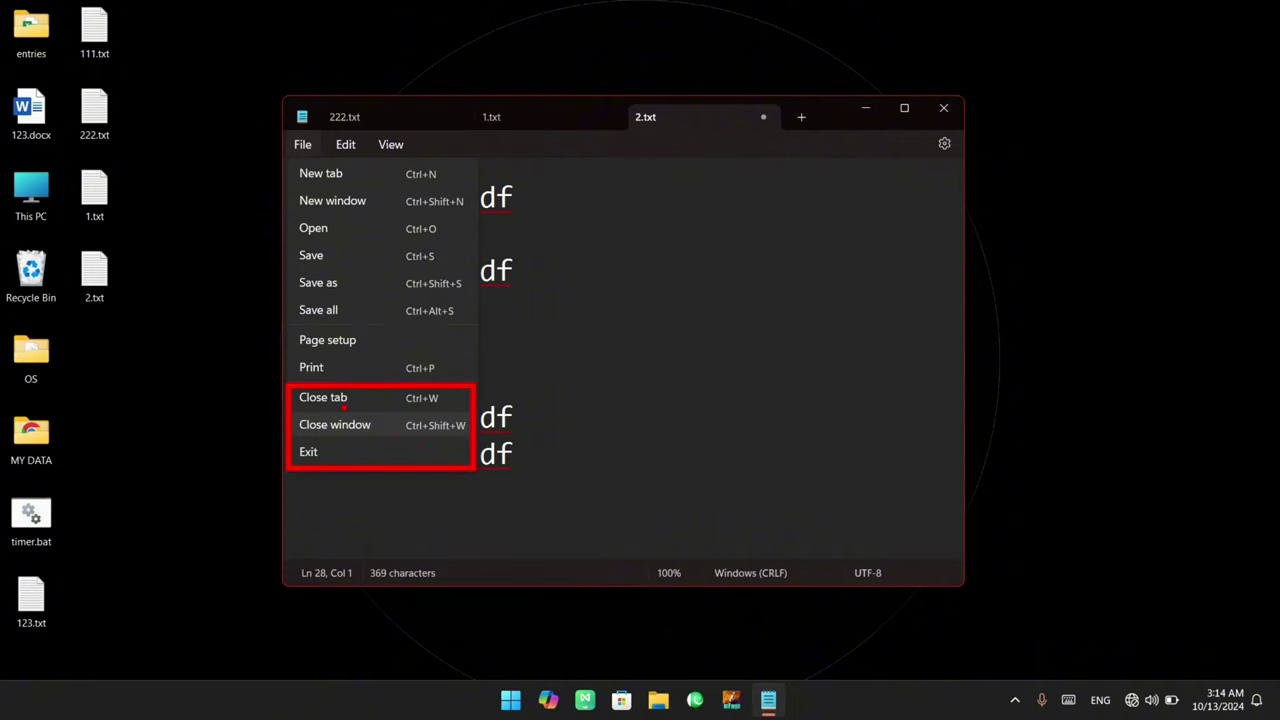
click(299, 148)
click(300, 150)
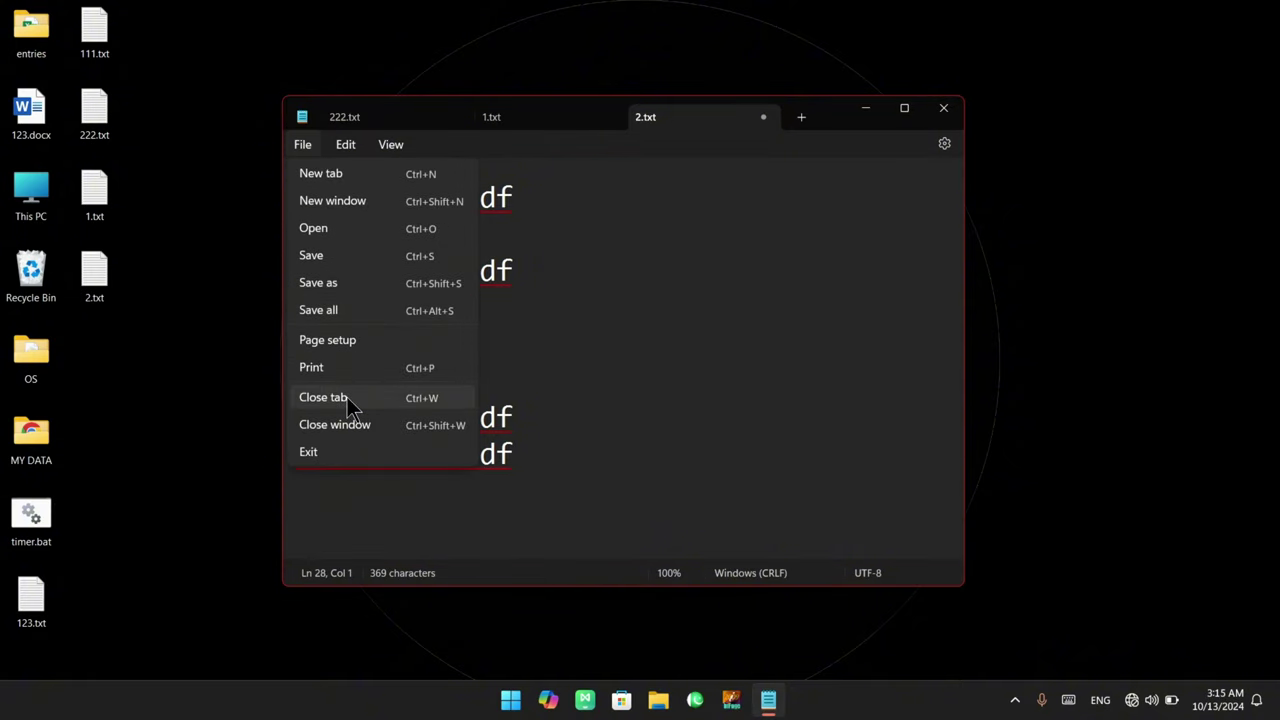
click(347, 397)
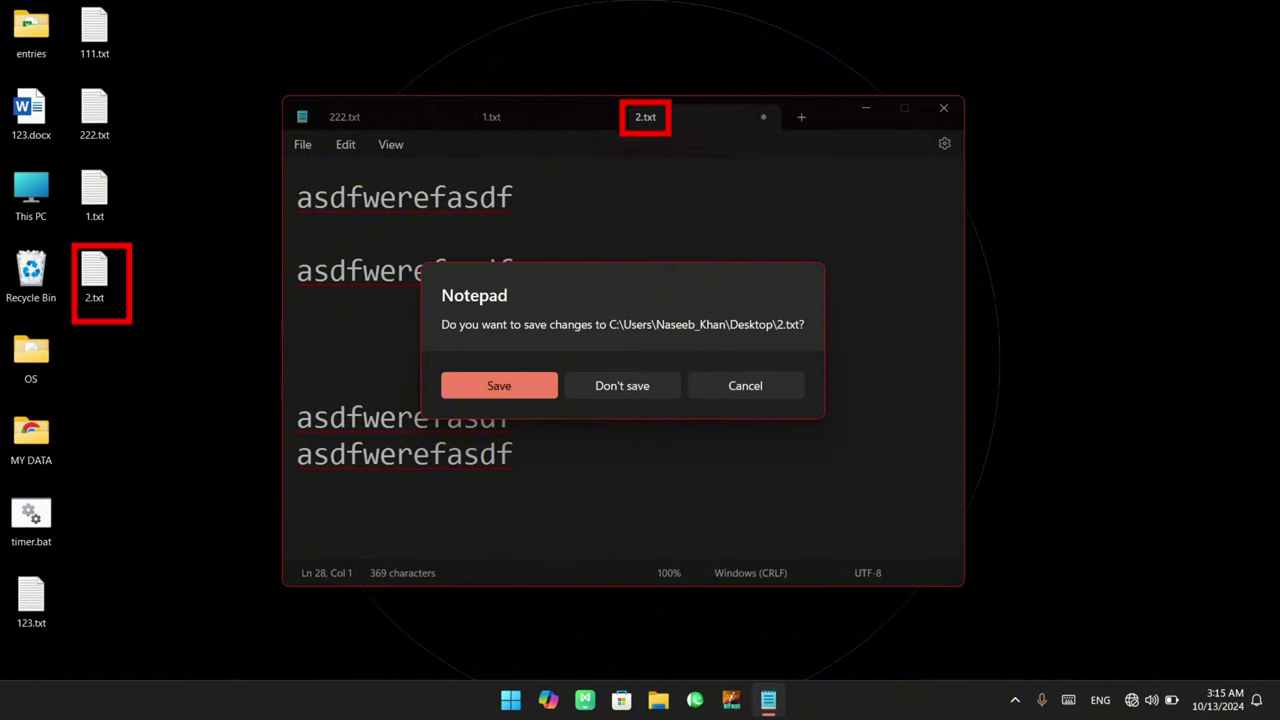
click(543, 390)
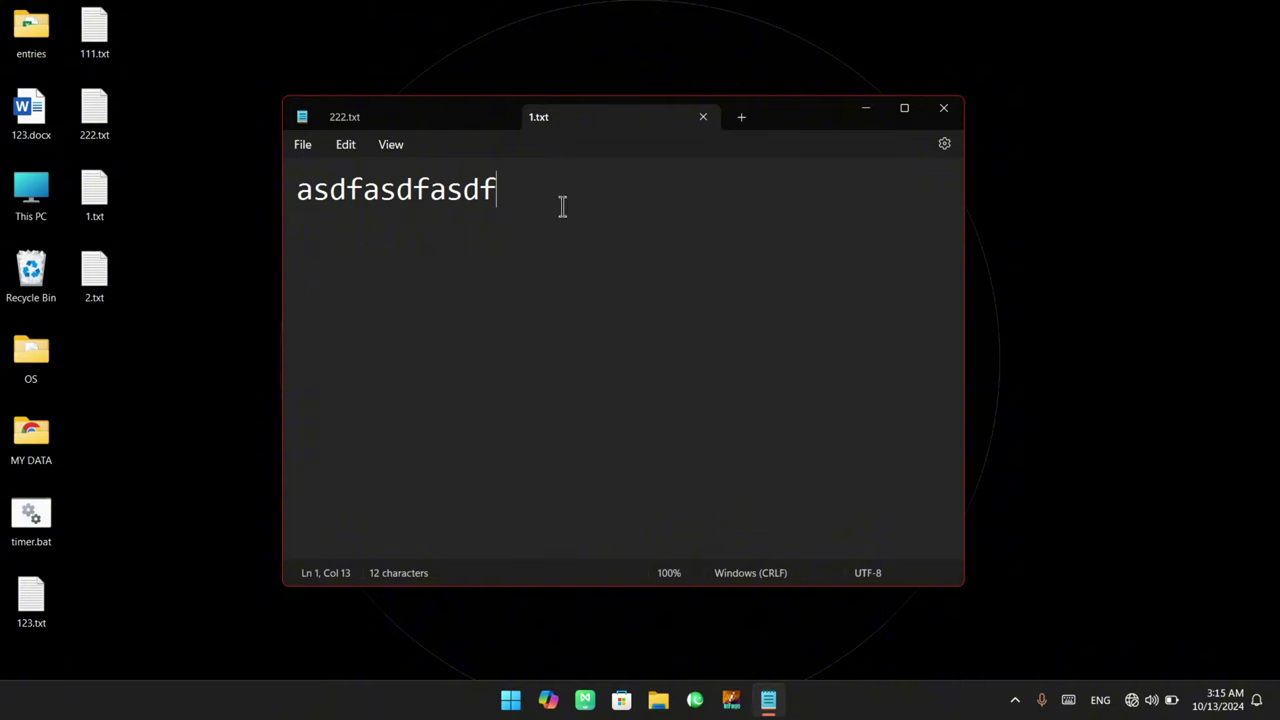
Close Notepad and relaunch it with the 'notepad' command in the Win+R Run prompt
click(303, 150)
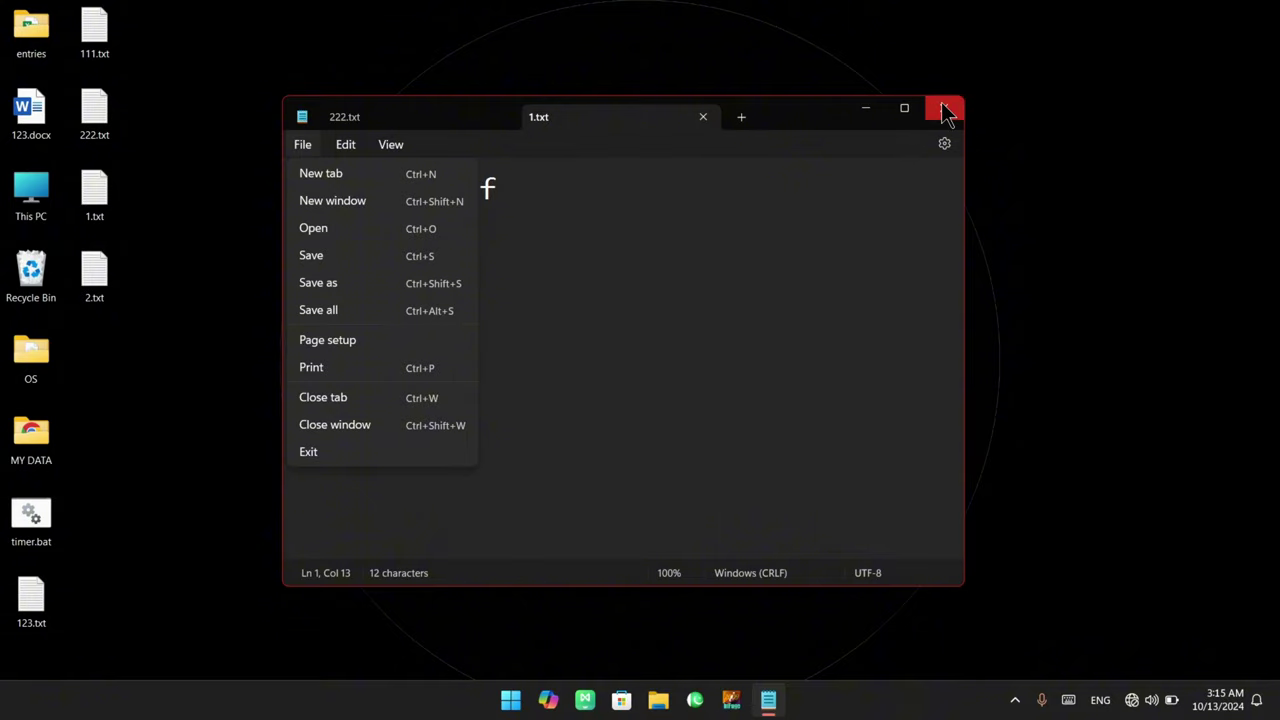
click(418, 424)
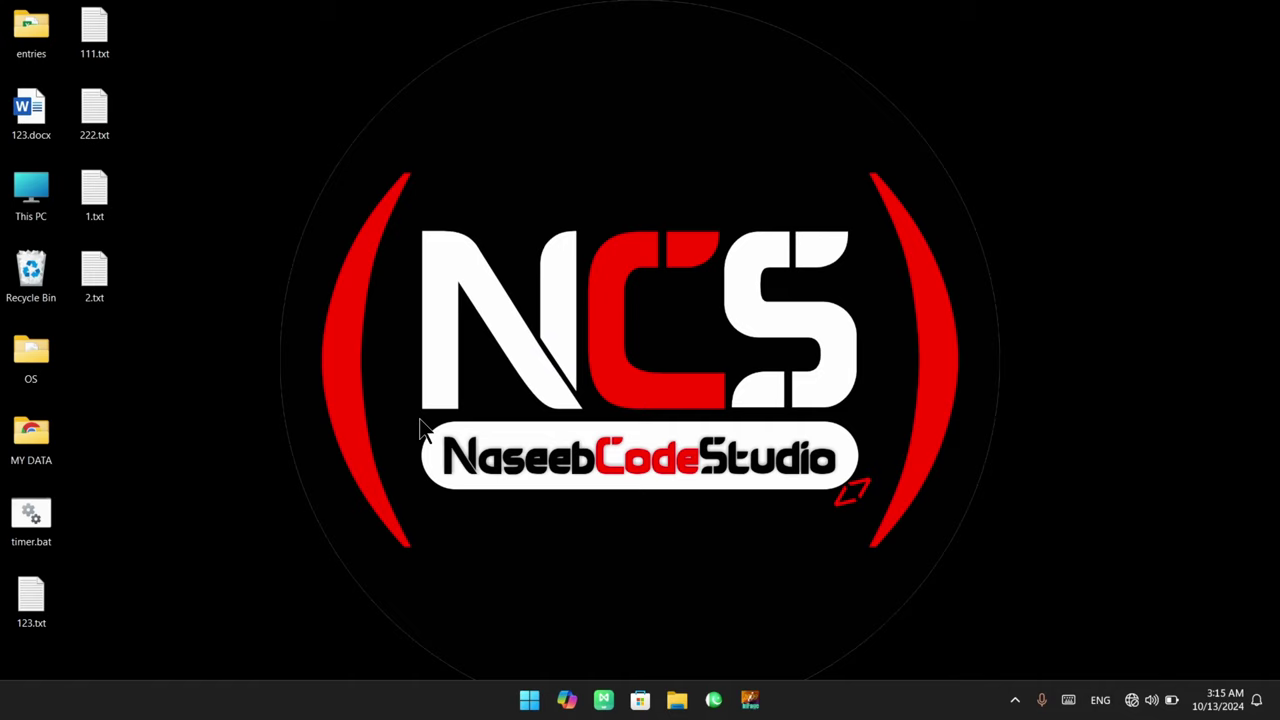
key(super+r)
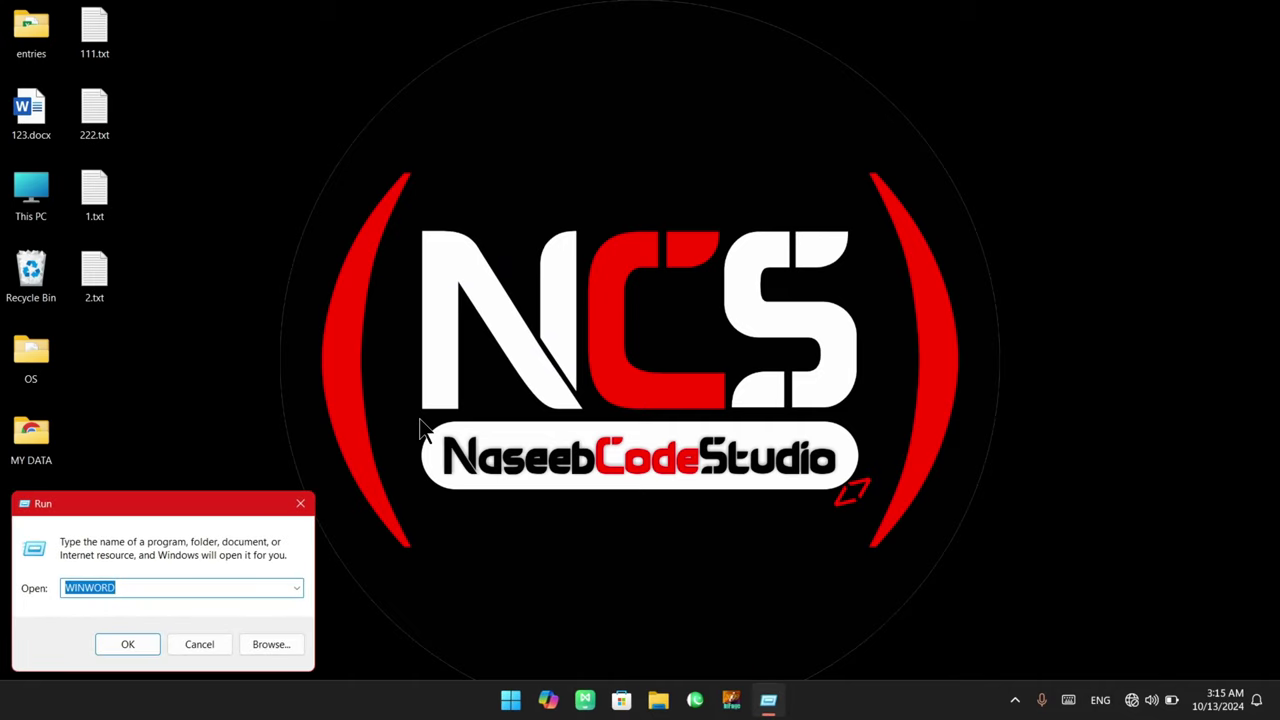
text(notepad)
key(Return)
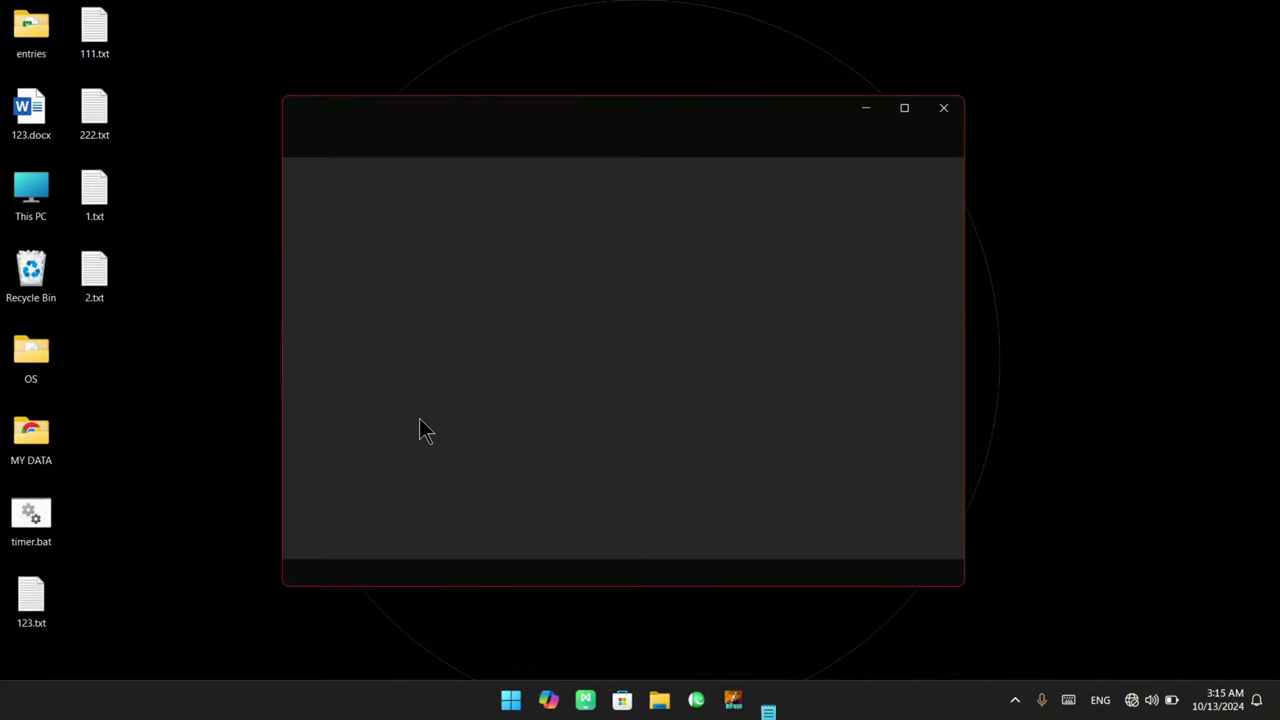
click(300, 145)
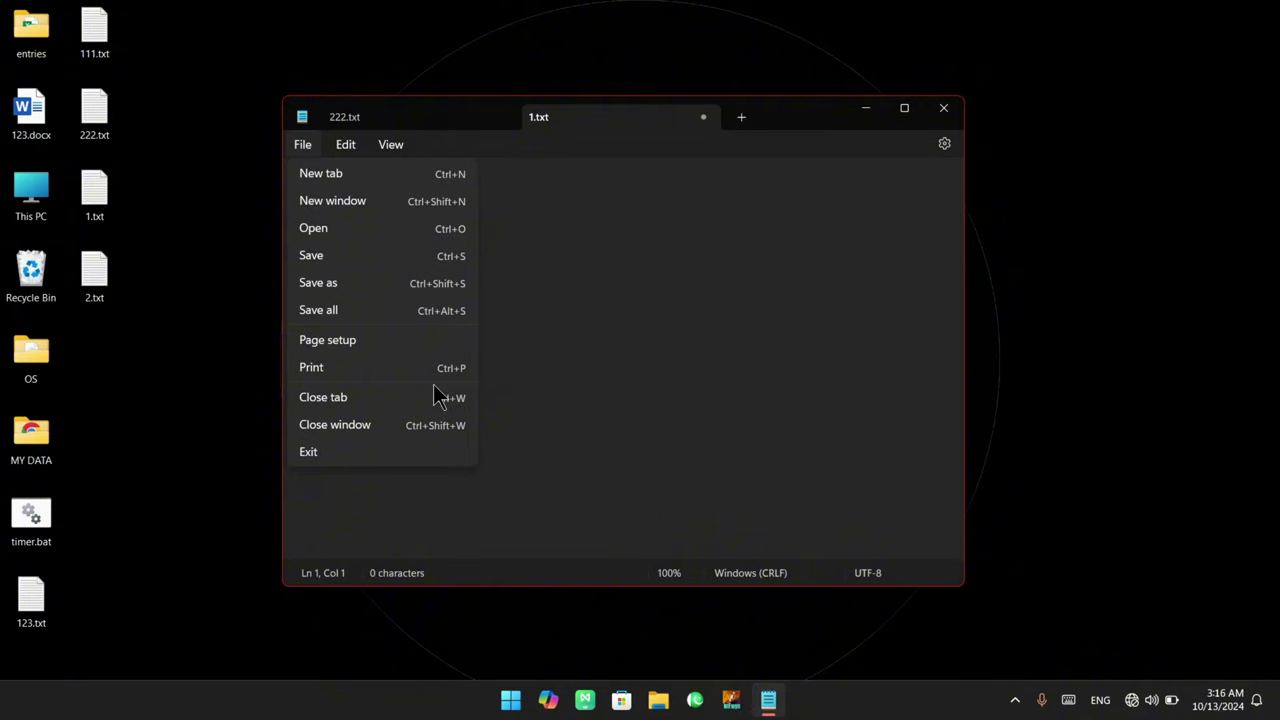
Browse the Edit and View menus, then return to the empty 1.txt text area
click(340, 152)
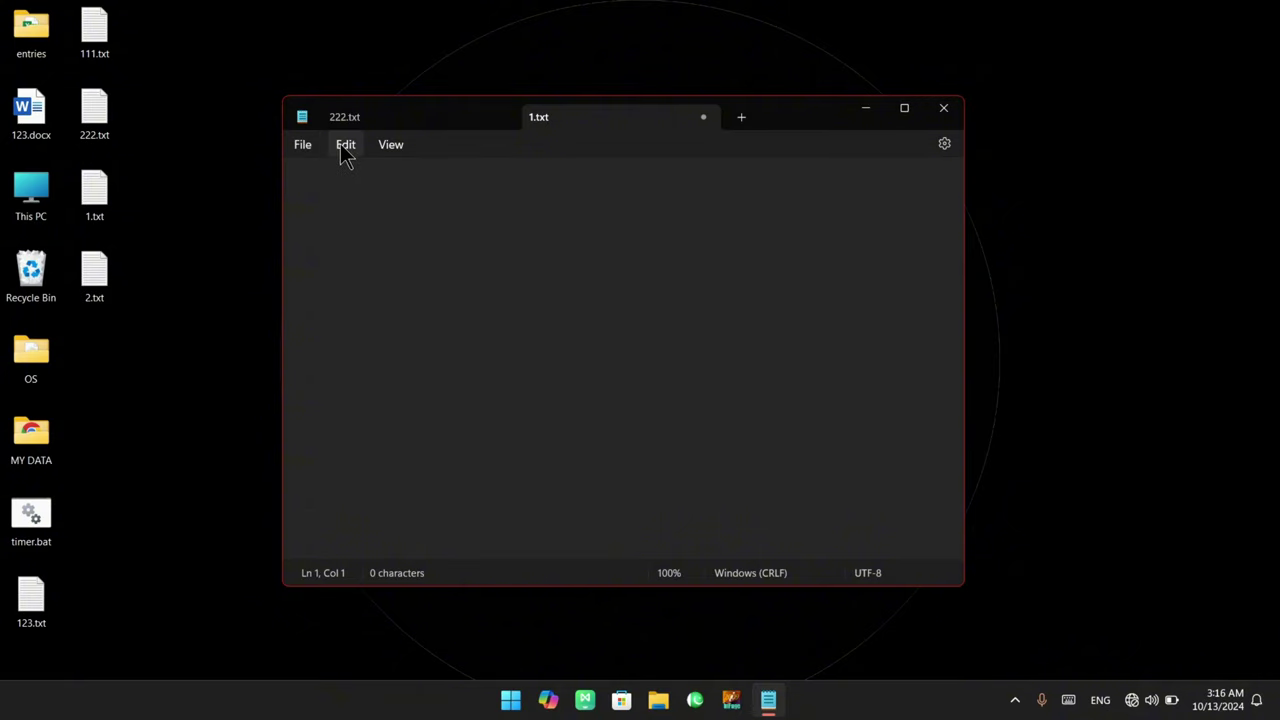
click(344, 148)
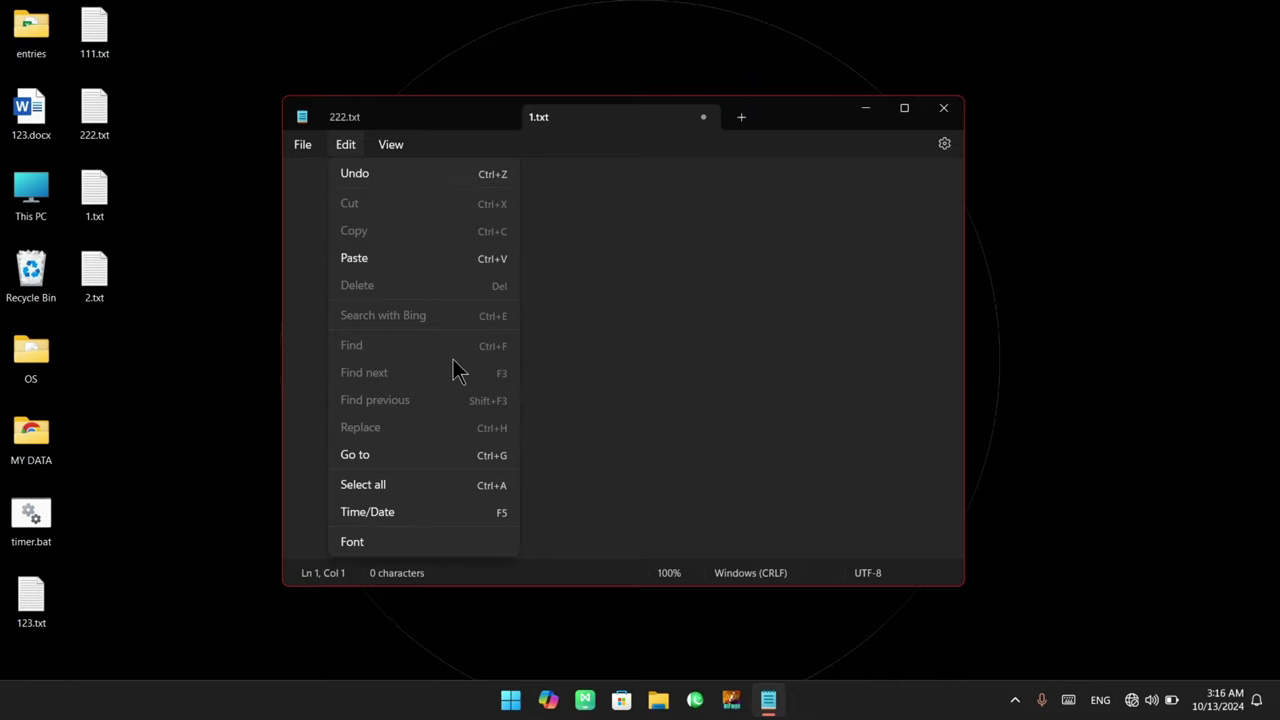
key(Escape)
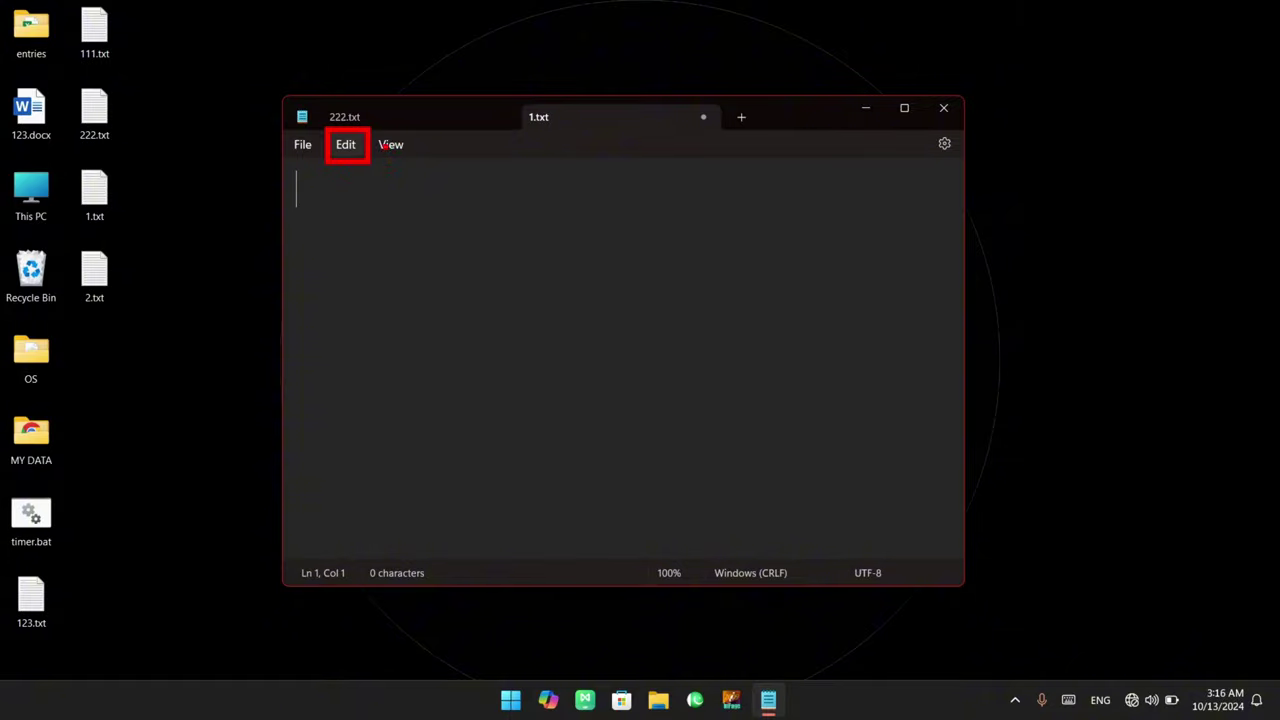
click(345, 145)
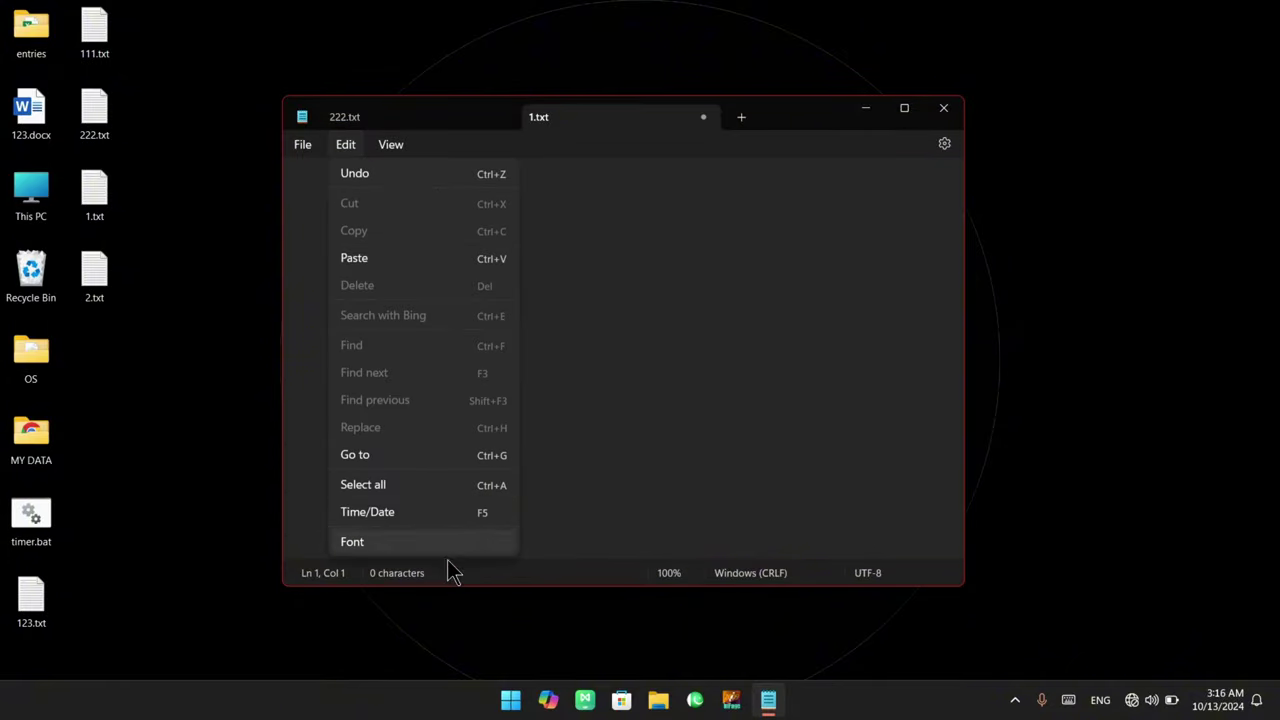
key(Right)
click(327, 192)
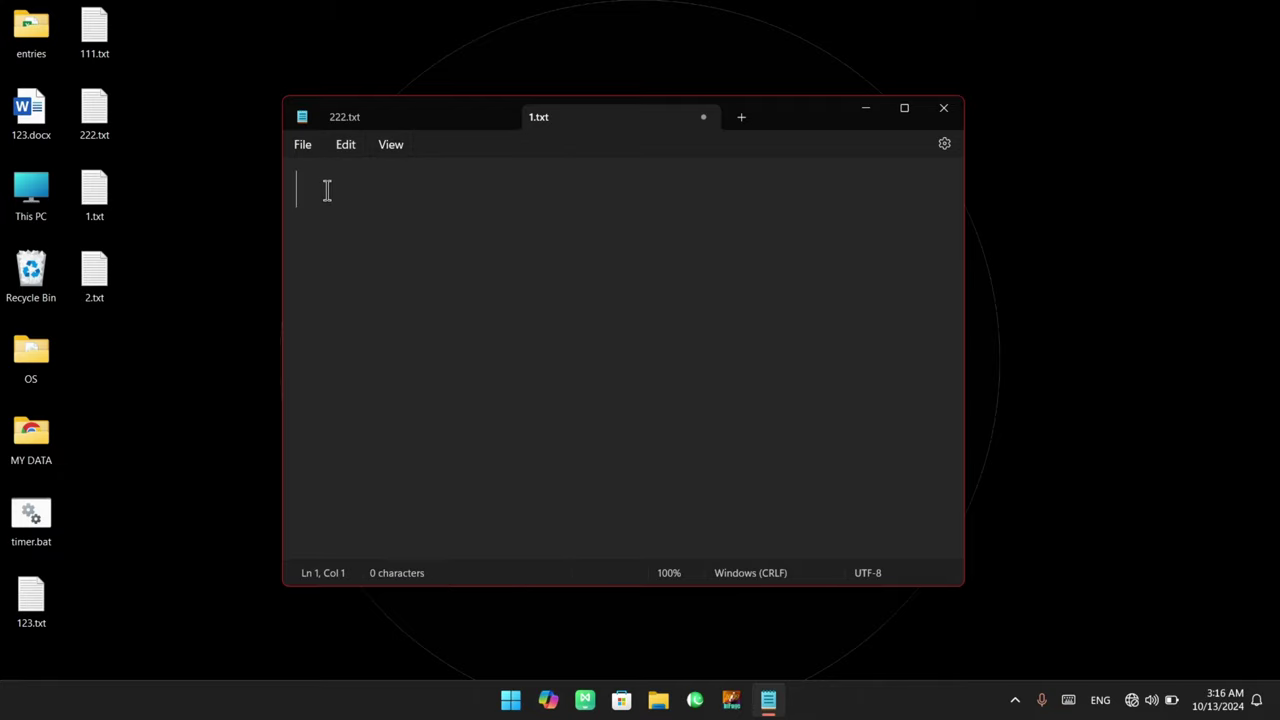
Enlarge the text and type 'What is notepad?' answered as a simple text editor for typing purpose
key(ctrl+plus)
key(ctrl+plus)
key(ctrl+plus)
key(ctrl+plus)
key(ctrl+plus)
key(ctrl+plus)
text(What is )
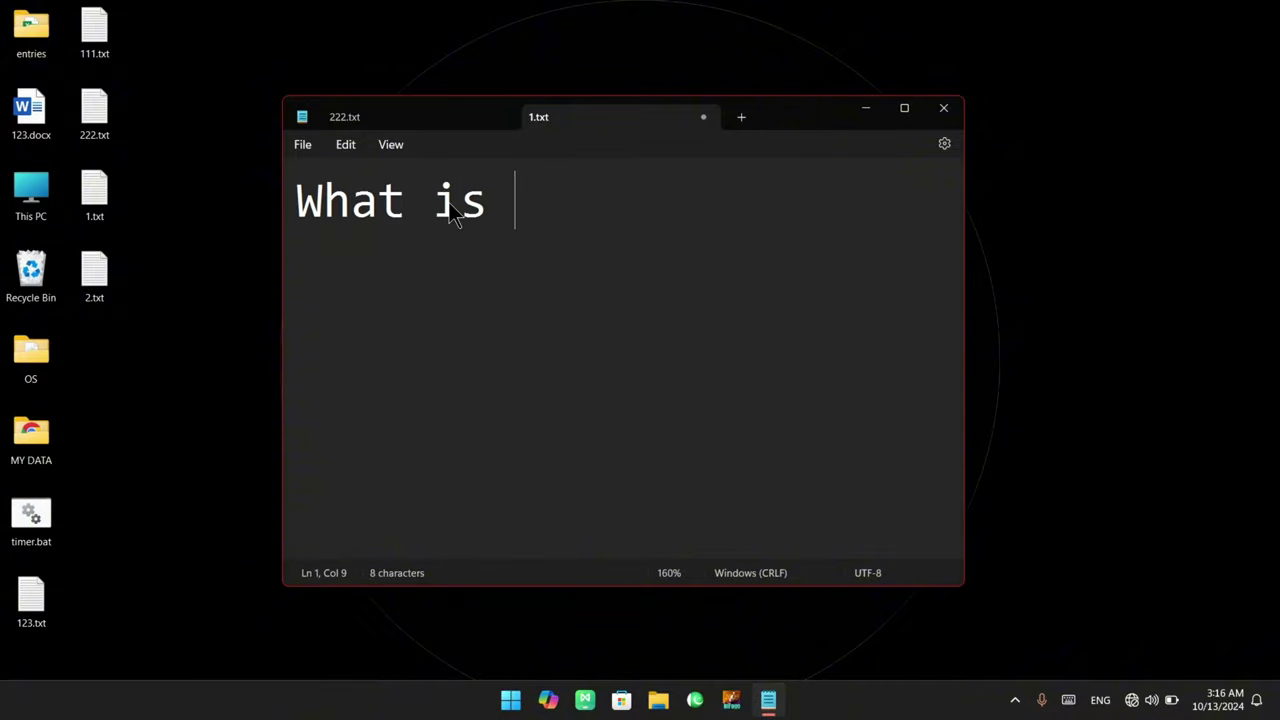
text(notepad?)
key(Return)
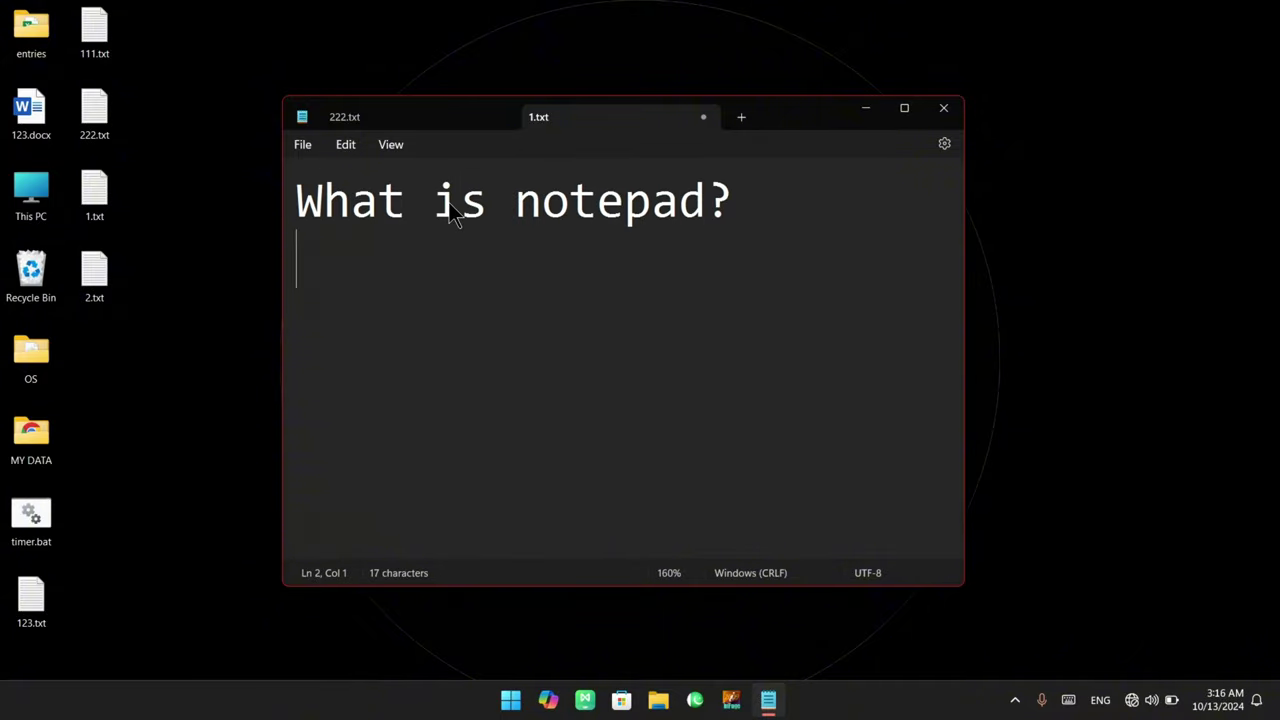
text(- notepad is a )
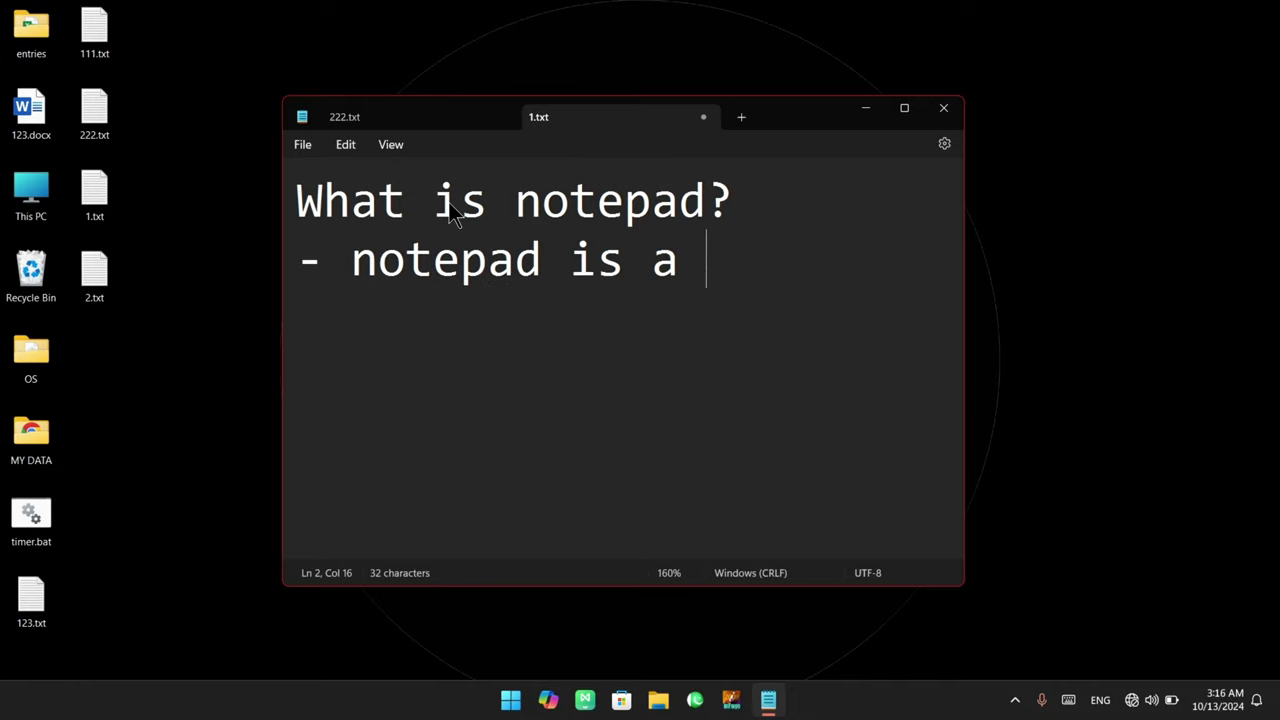
text(simple text e)
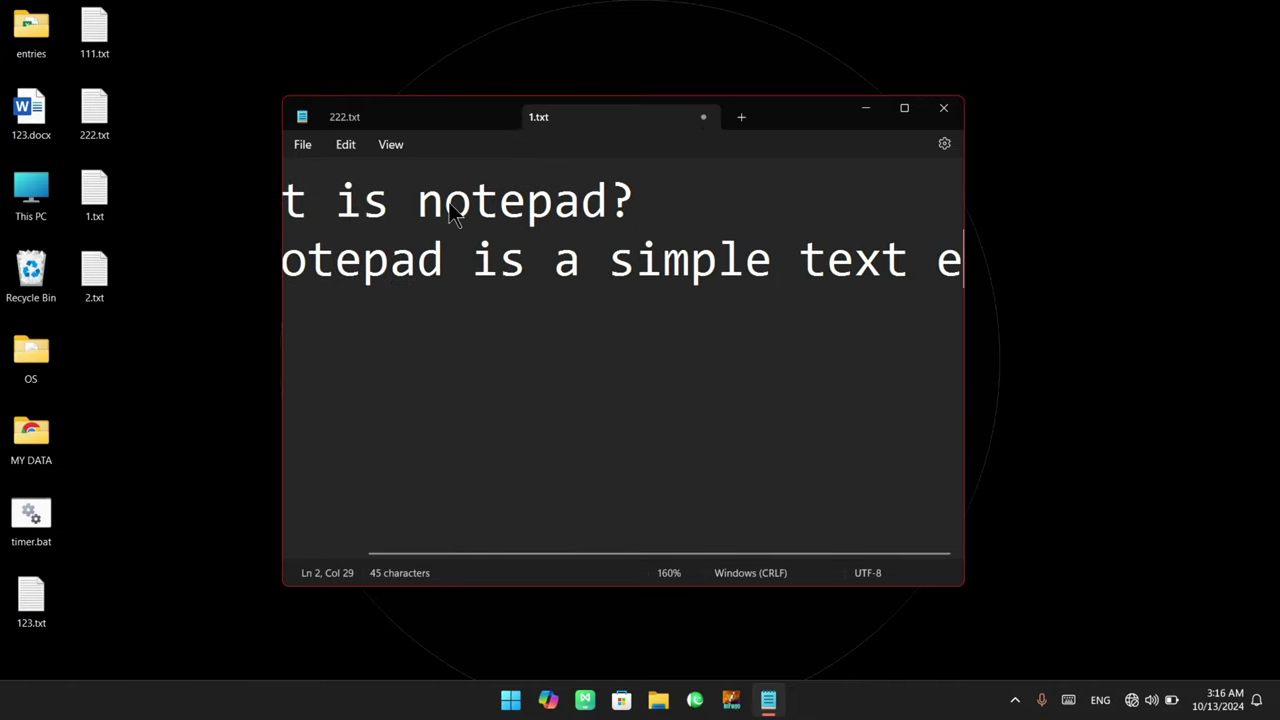
text(diting program which )
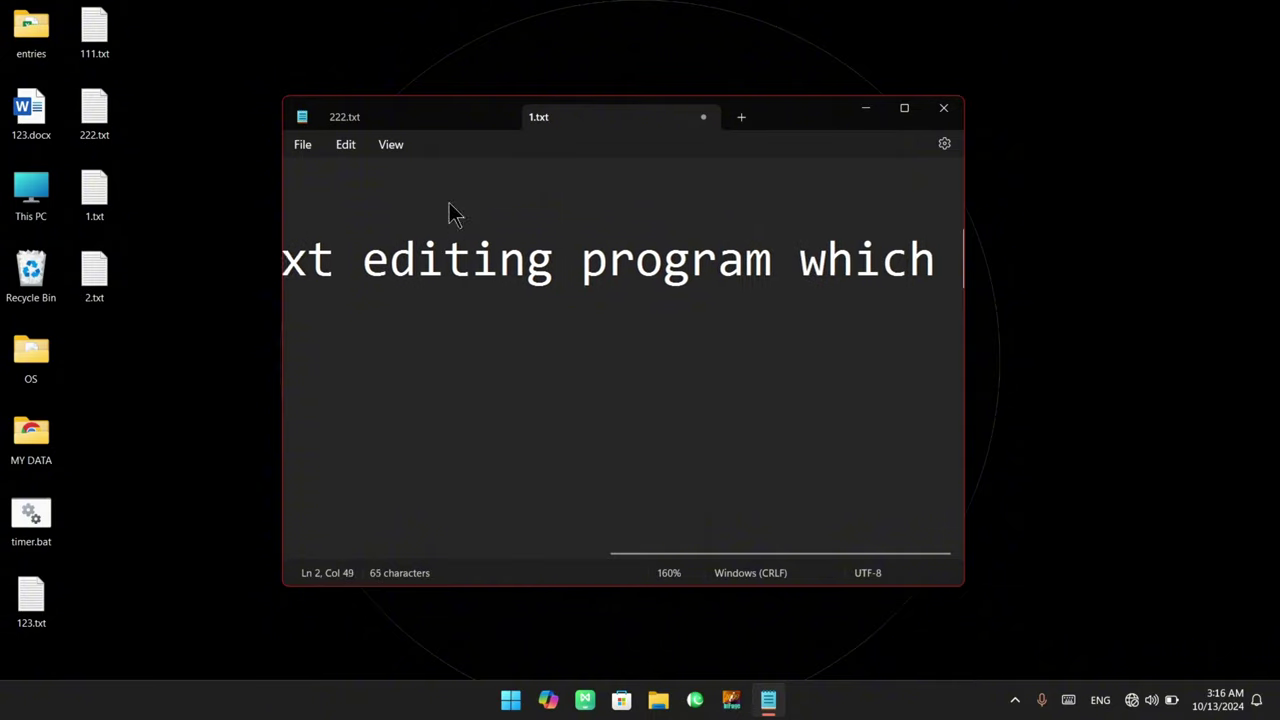
text(is use dto)
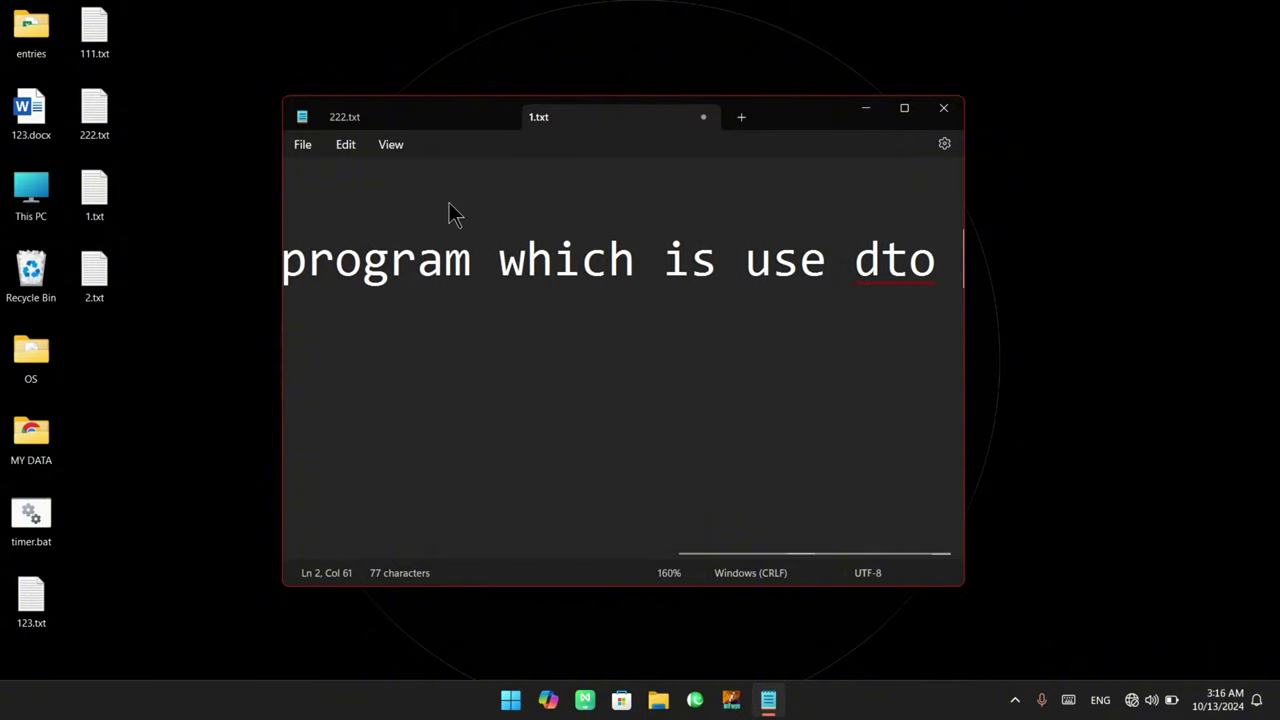
key(BackSpace)
key(BackSpace)
key(BackSpace)
key(BackSpace)
key(BackSpace)
text(d for typ)
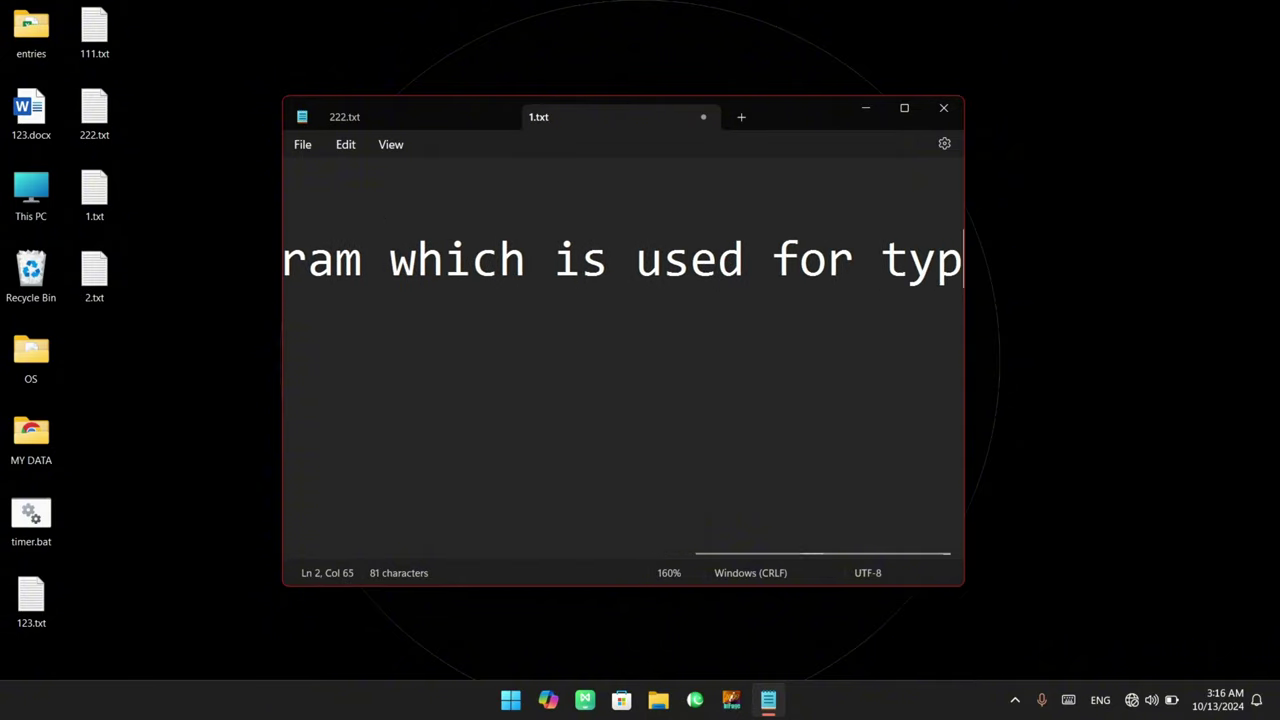
text(ing prupose)
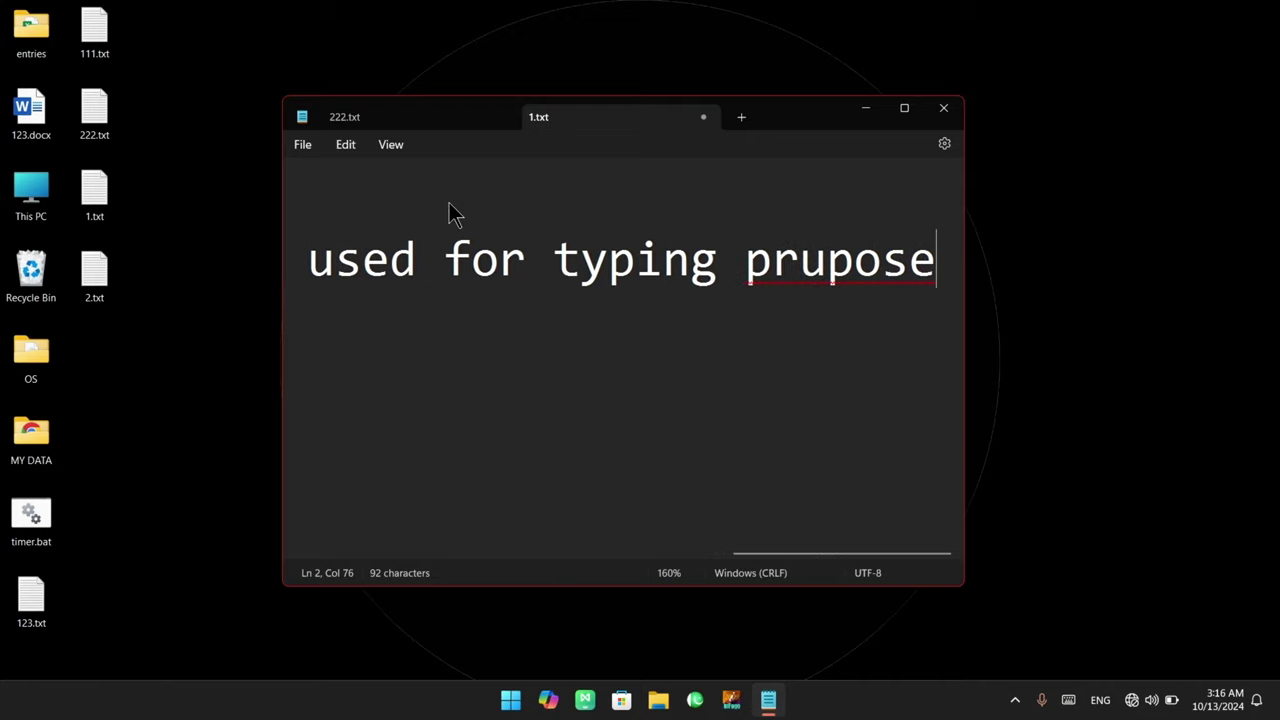
key(BackSpace)
key(BackSpace)
key(BackSpace)
key(BackSpace)
key(BackSpace)
key(BackSpace)
text(ur)
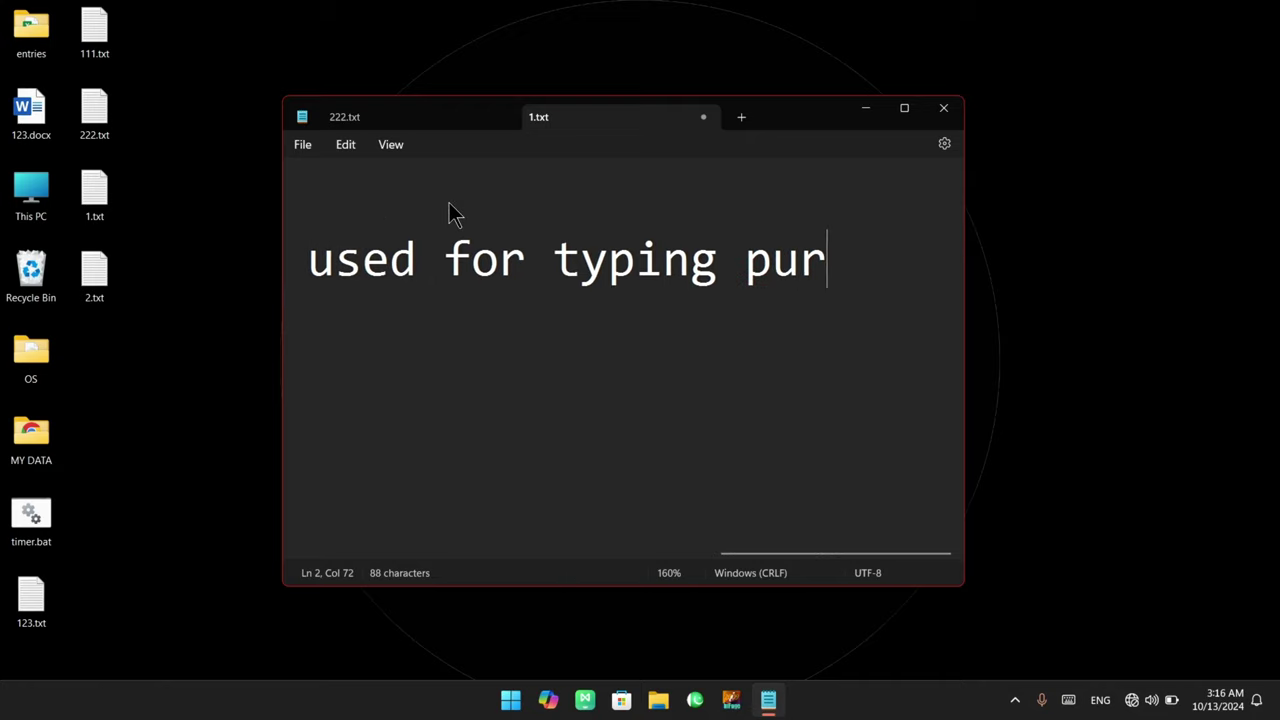
text(pose)
Add the line 'what is extension of a notepad:' with the indented answer .txt
key(Return)
text(wh)
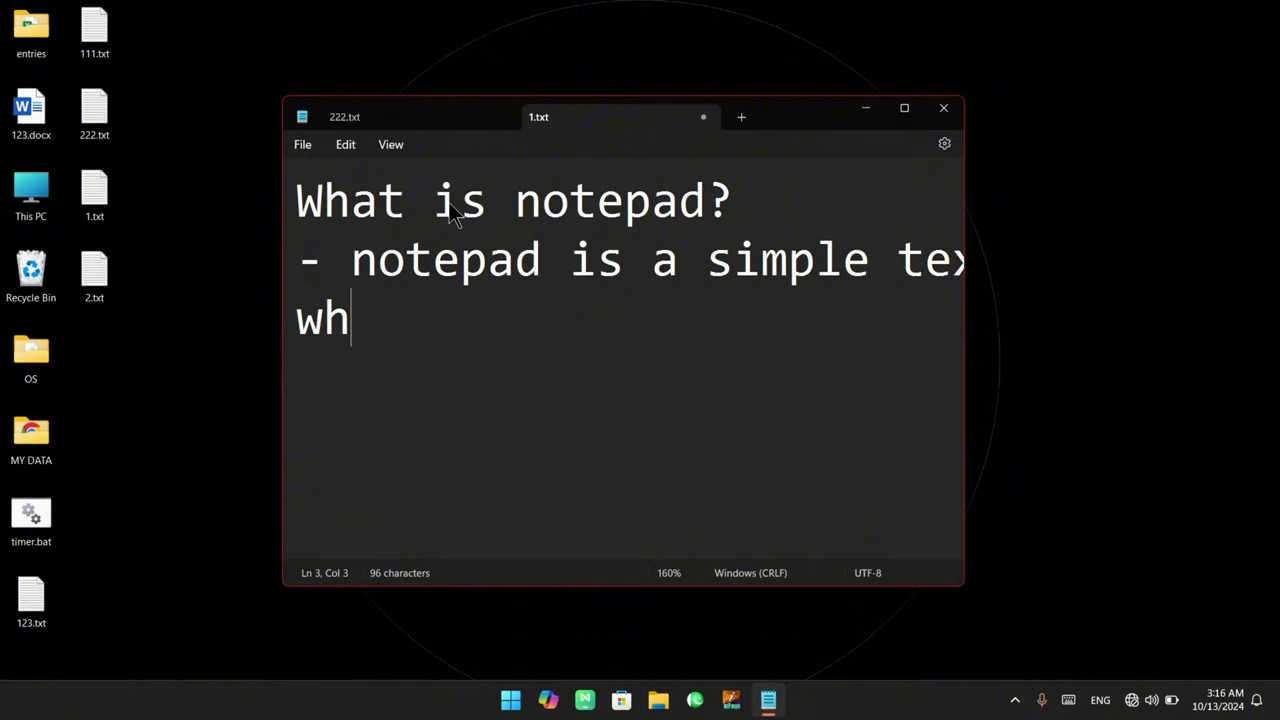
text(at is extension f )
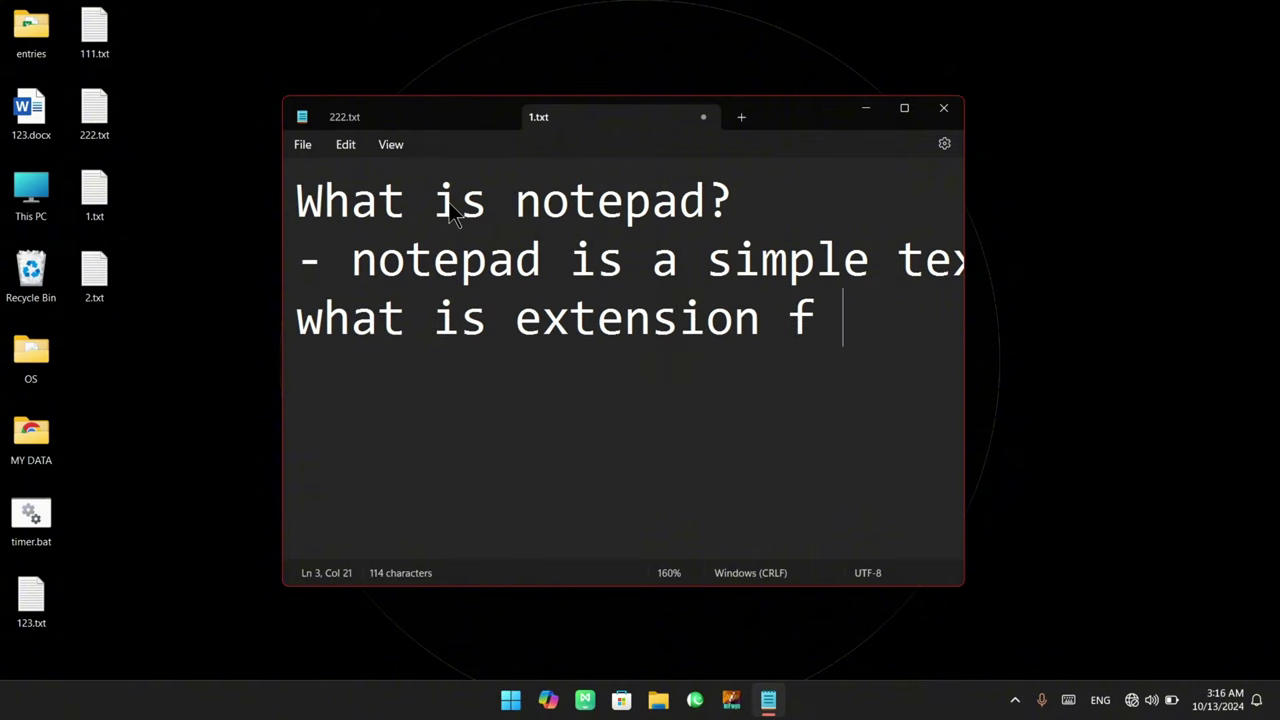
text(a)
key(BackSpace)
key(BackSpace)
key(BackSpace)
key(BackSpace)
text(o)
key(BackSpace)
text(o)
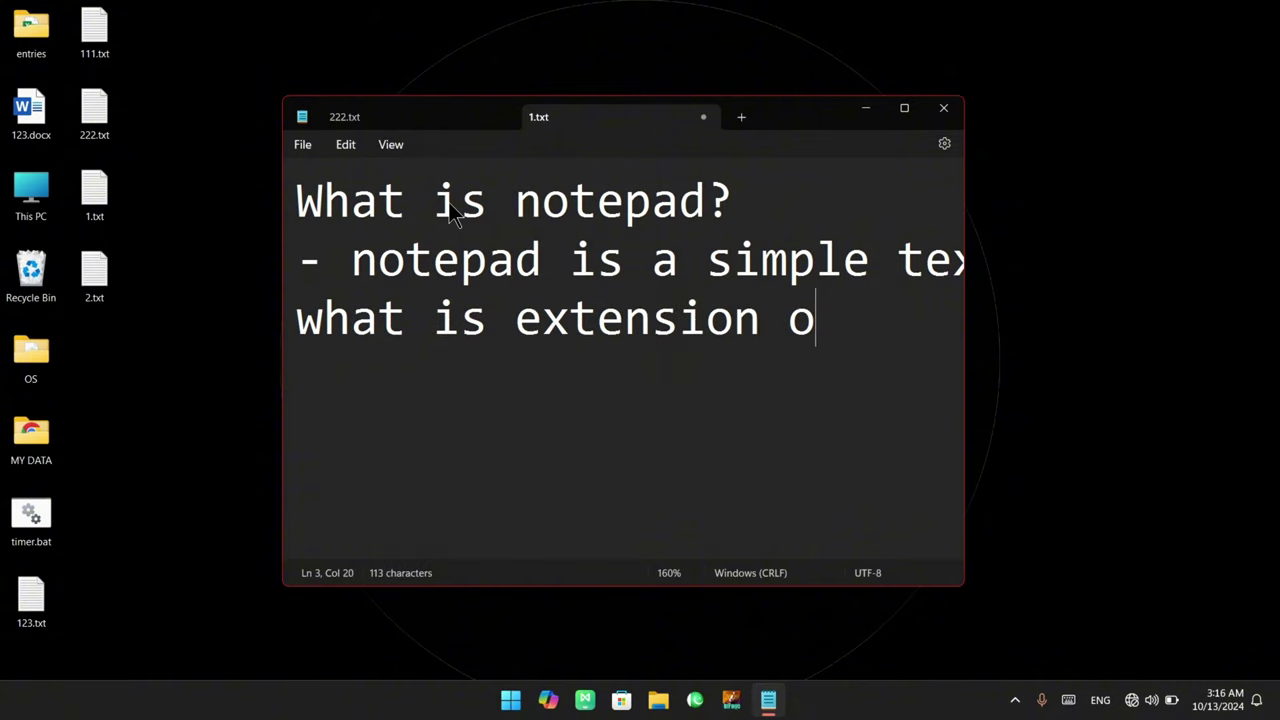
text(f a notepad:)
key(Return)
key(Tab)
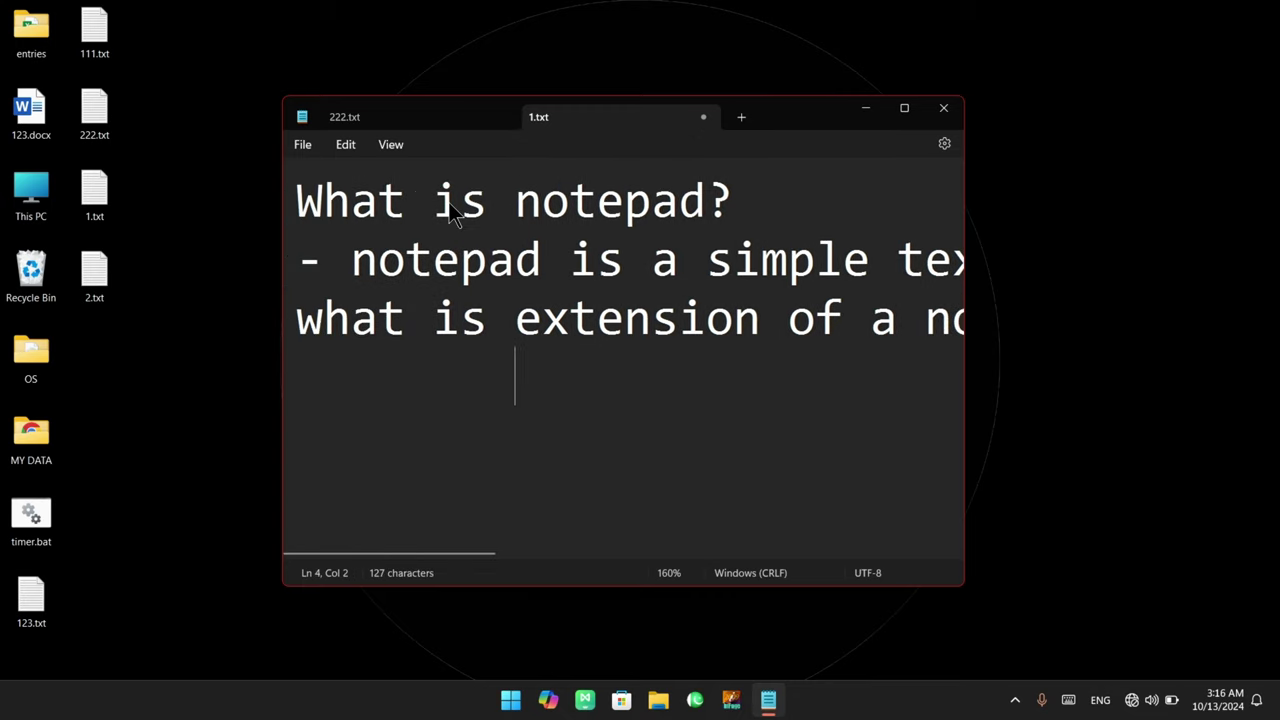
text(.txt)
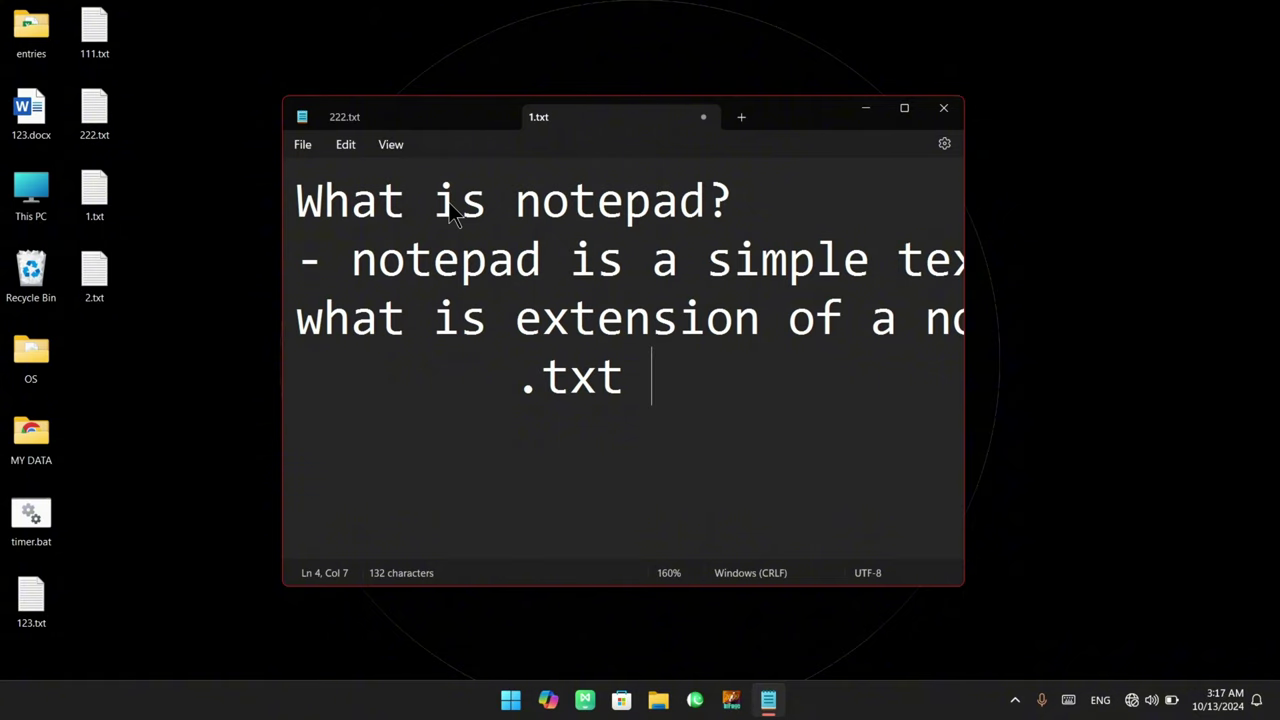
Add the line 'run command of a notepad:' with the indented answer notepad
key(Return)
text(run cmmand)
key(BackSpace)
key(BackSpace)
key(BackSpace)
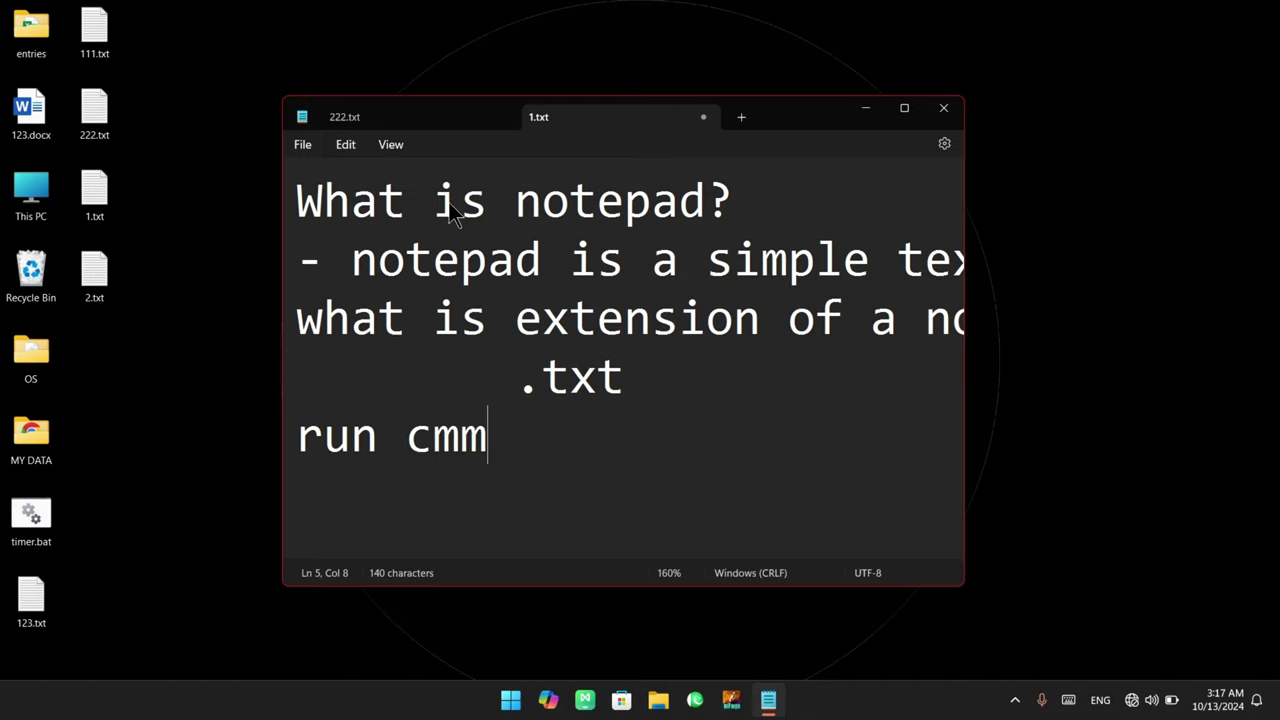
key(BackSpace)
key(BackSpace)
text(ommand of a notepad:)
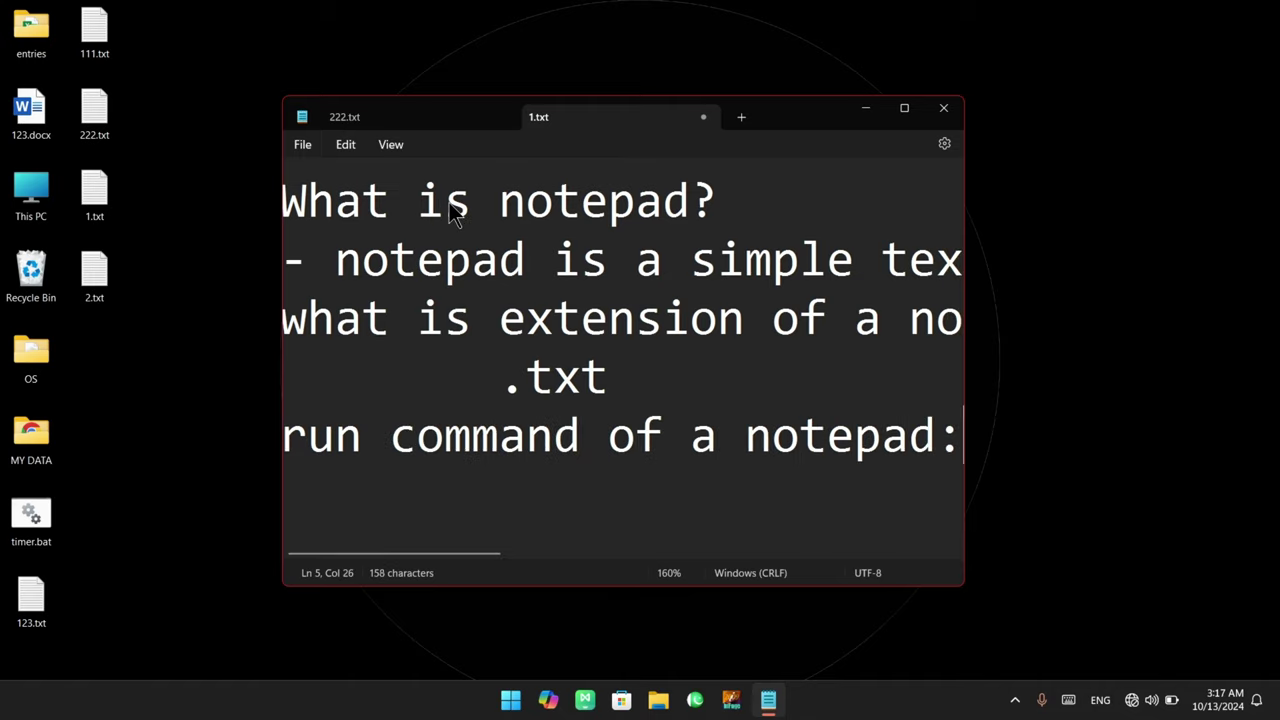
key(Return)
key(Tab)
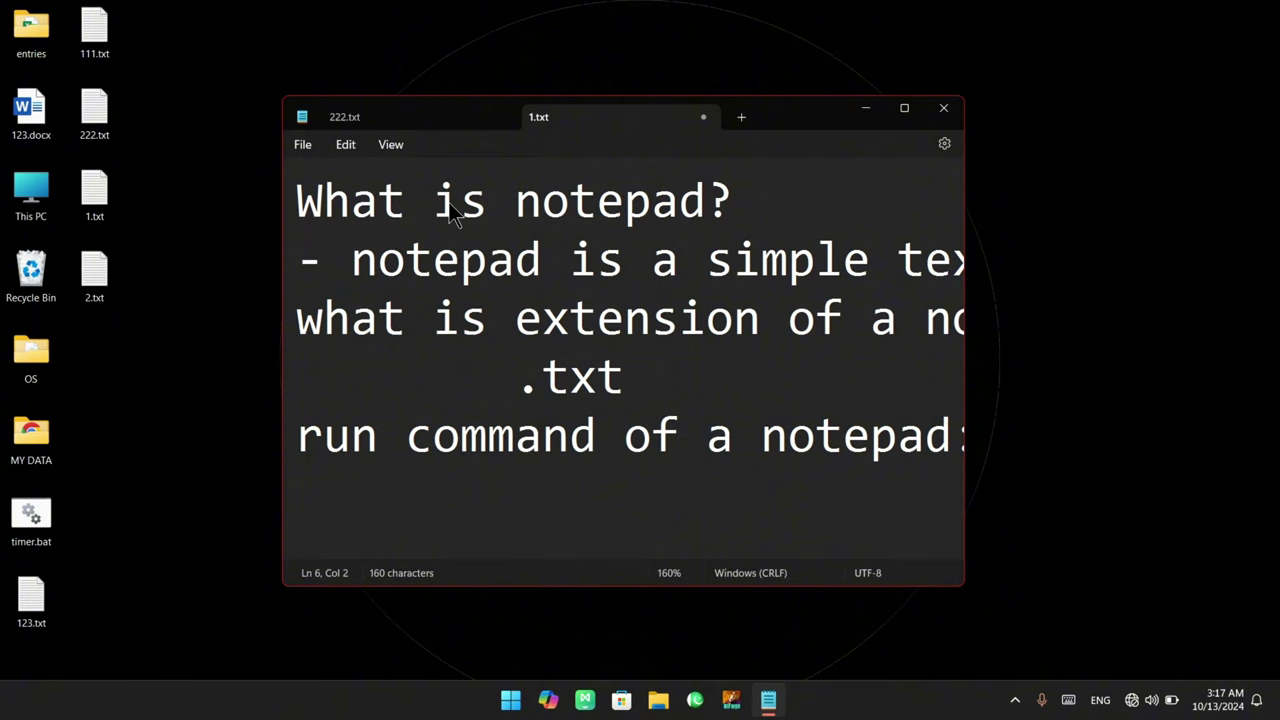
text(notepa)
key(BackSpace)
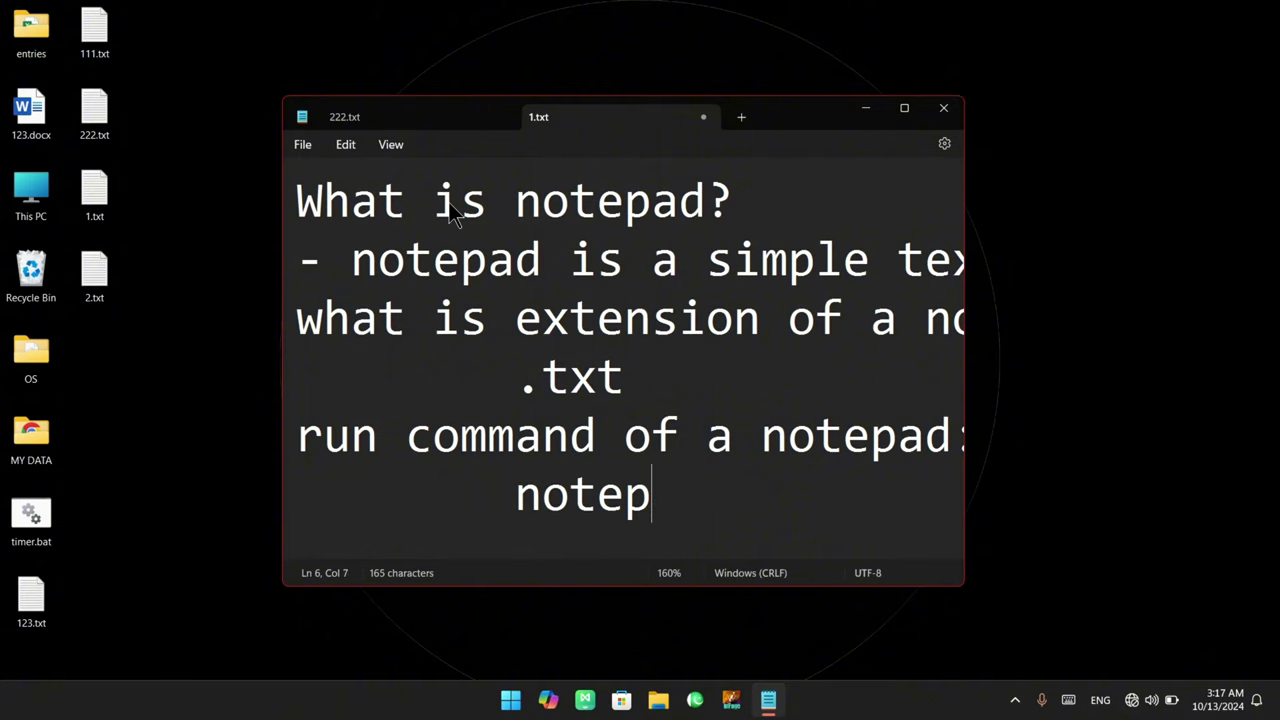
text(ad)
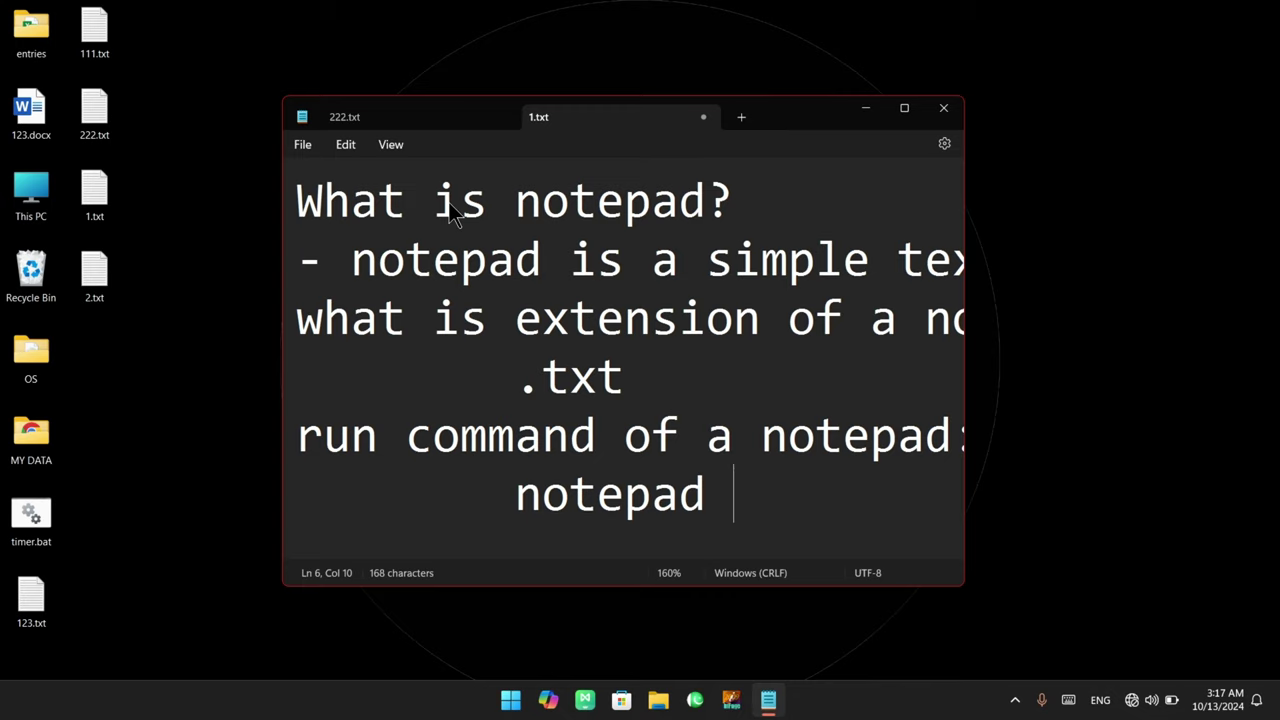
scroll(462, 278, down, 3)
scroll(462, 278, down, 1)
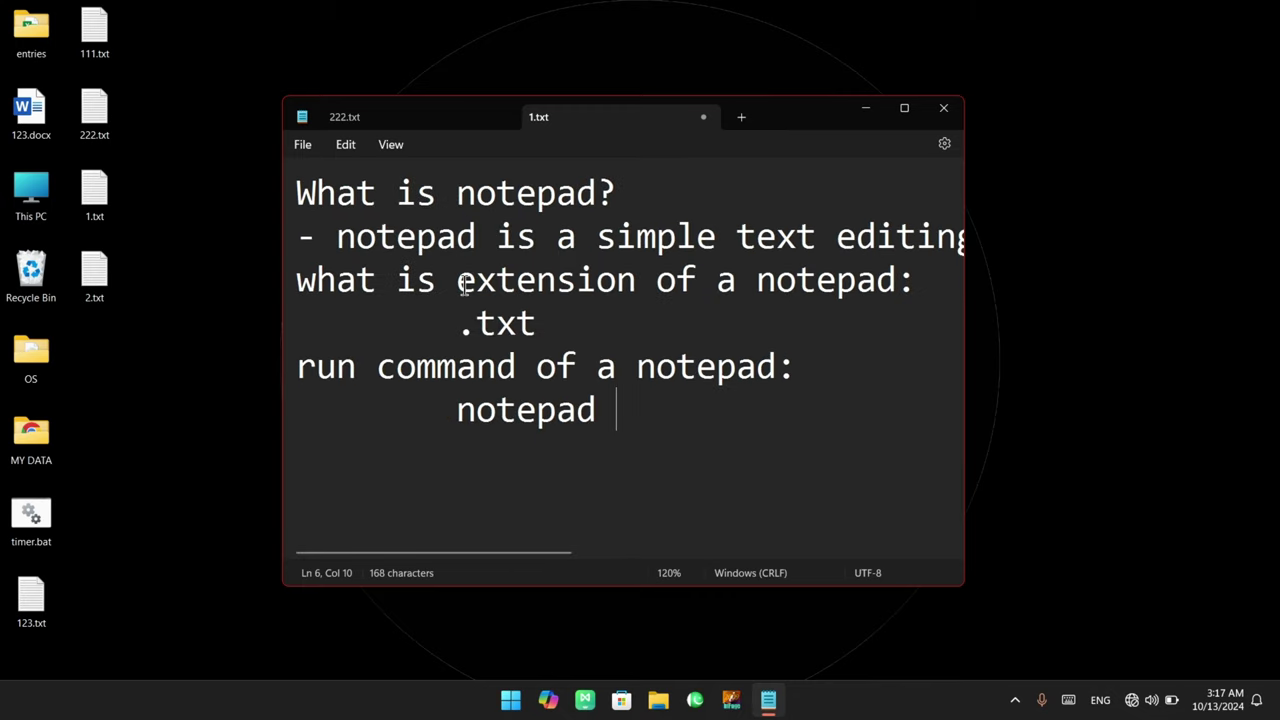
click(344, 147)
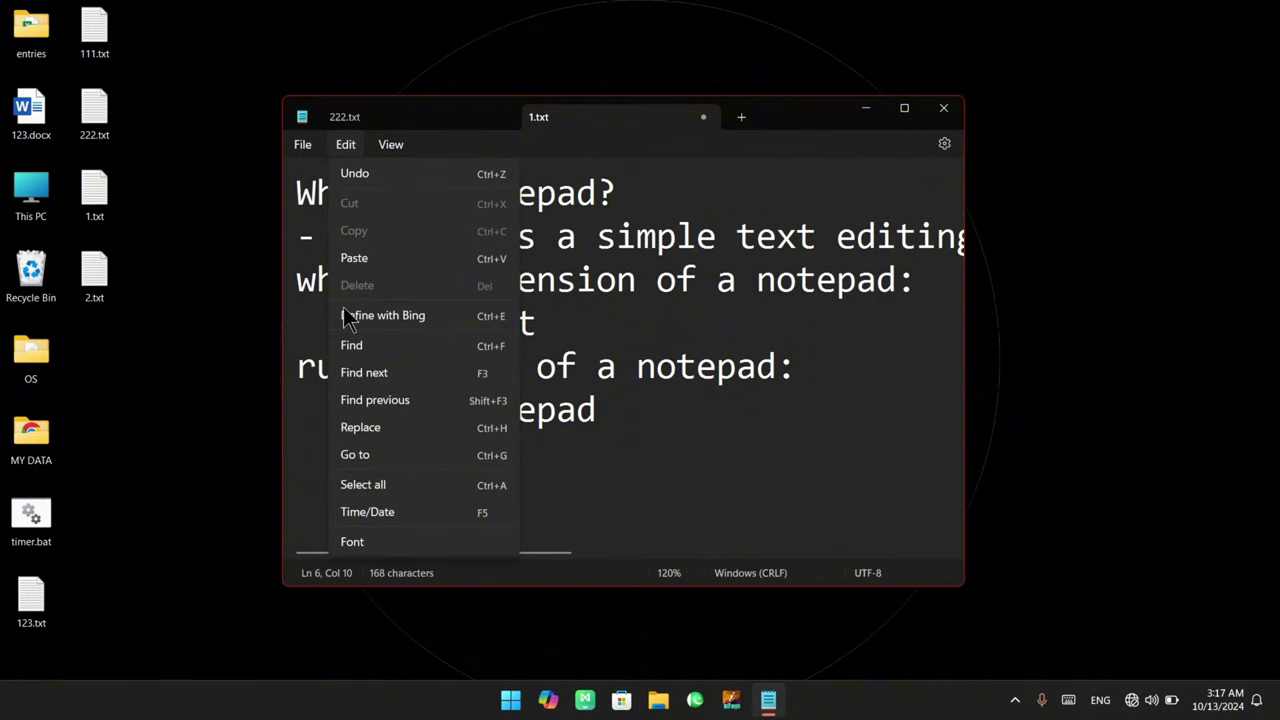
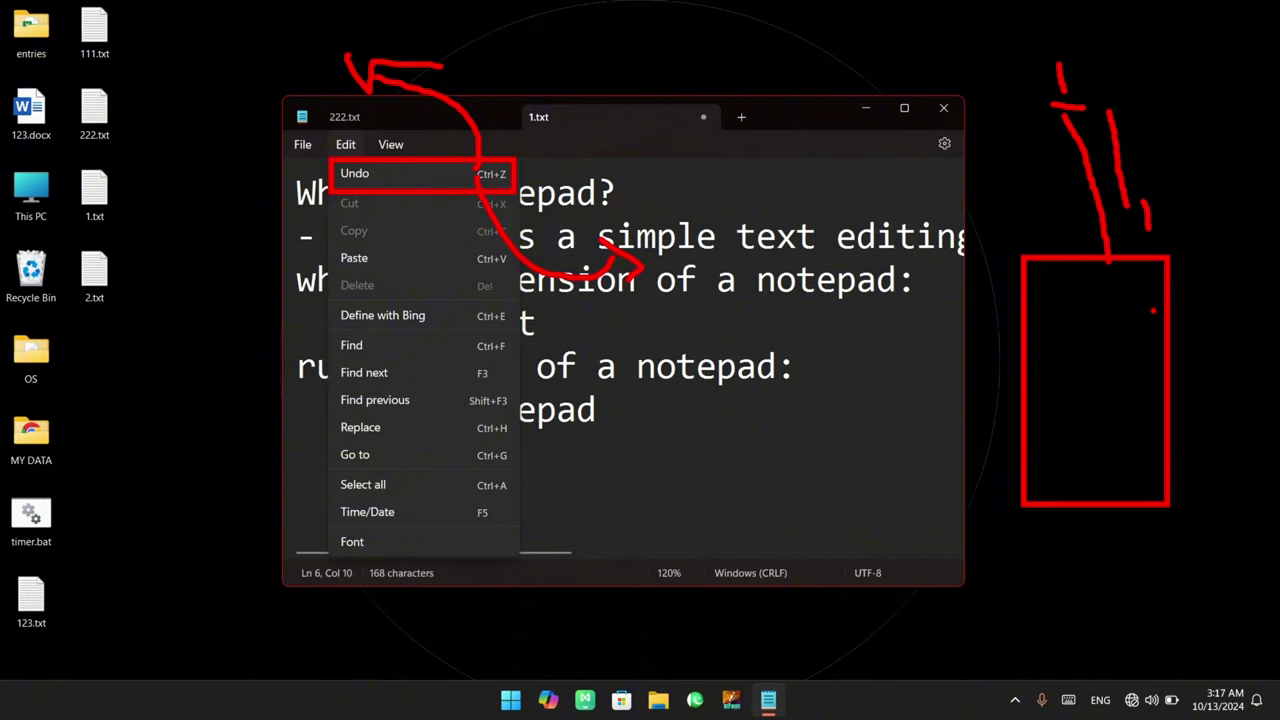
Delete all of the notes text, then undo the deletion to restore it
drag(1117, 284, 1012, 102)
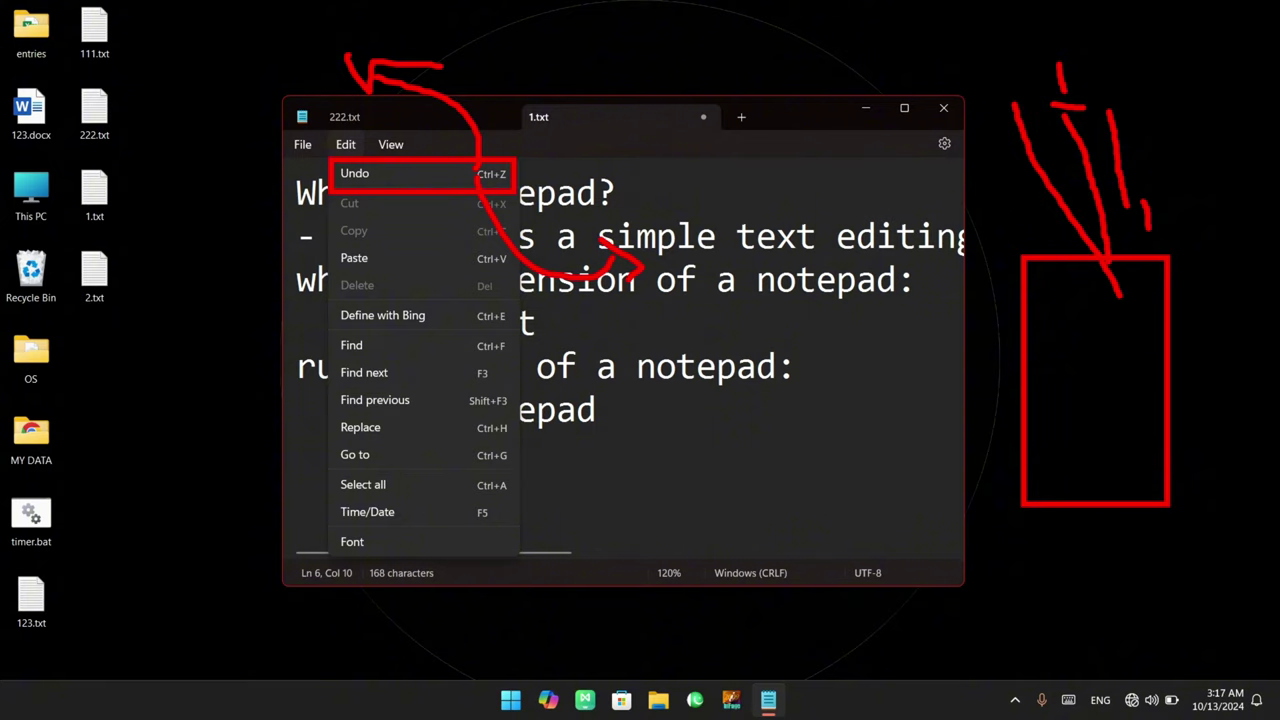
drag(1077, 265, 1129, 436)
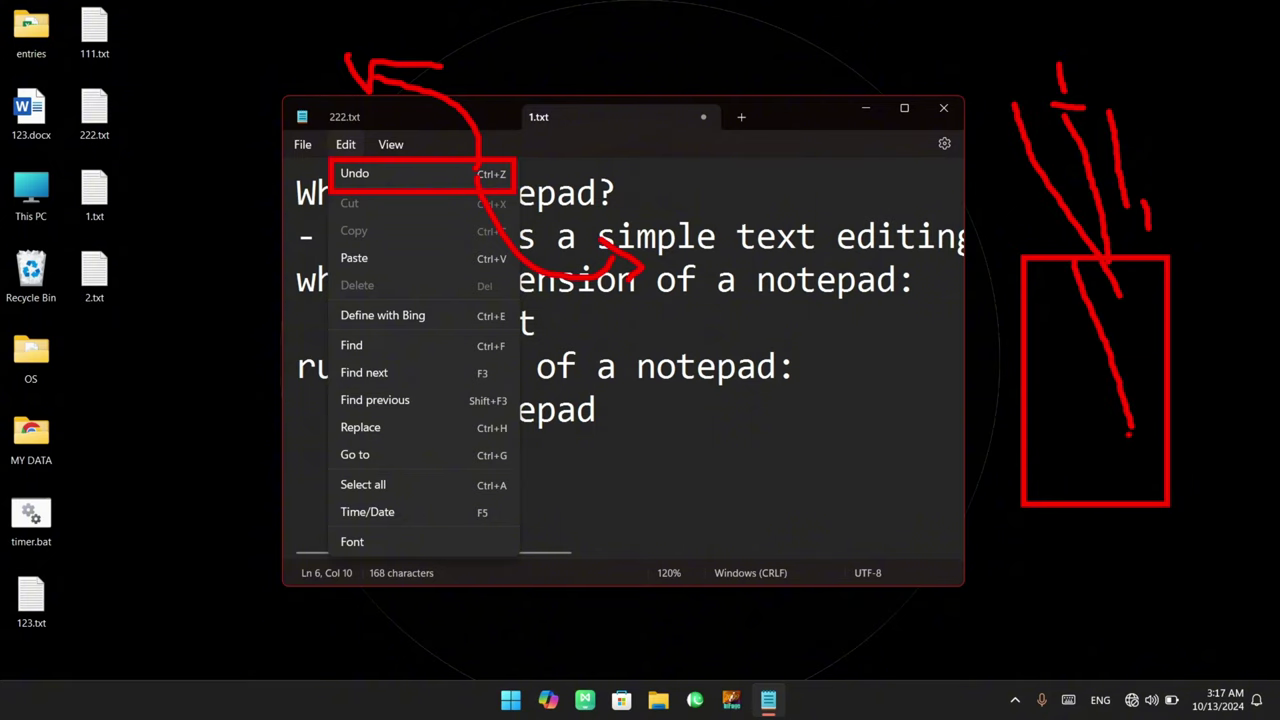
key(Escape)
key(ctrl+a)
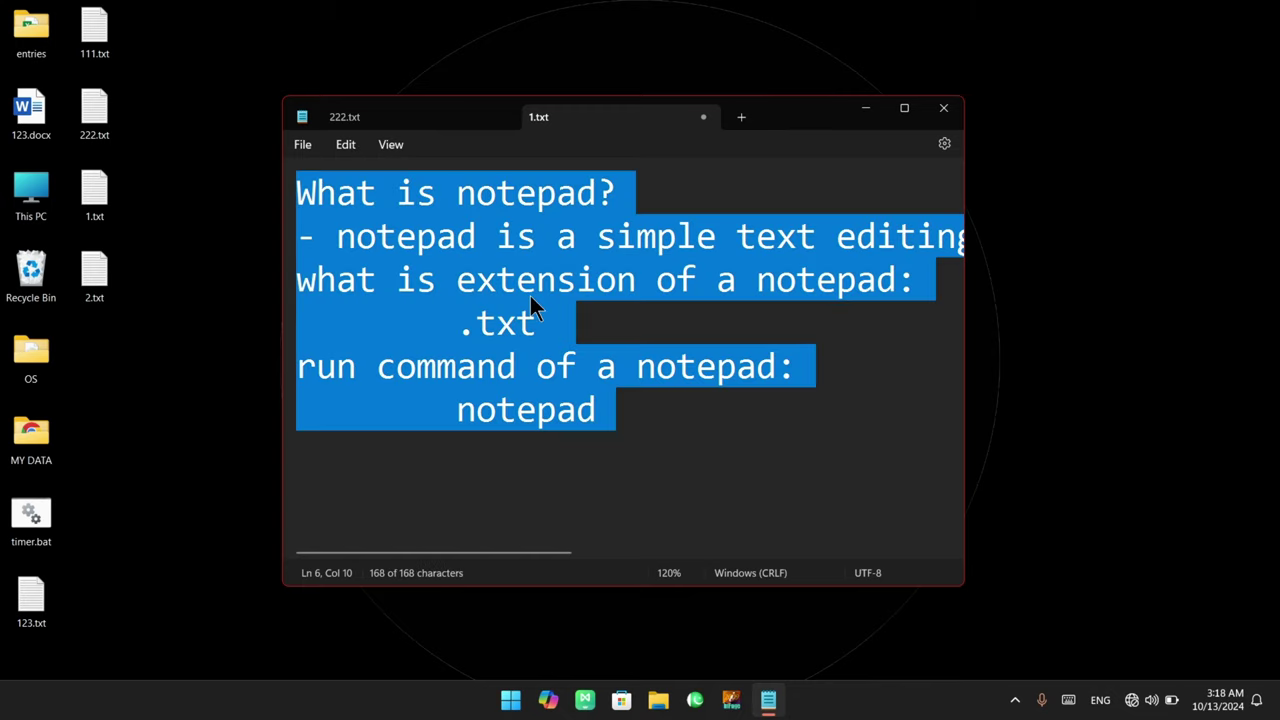
key(Delete)
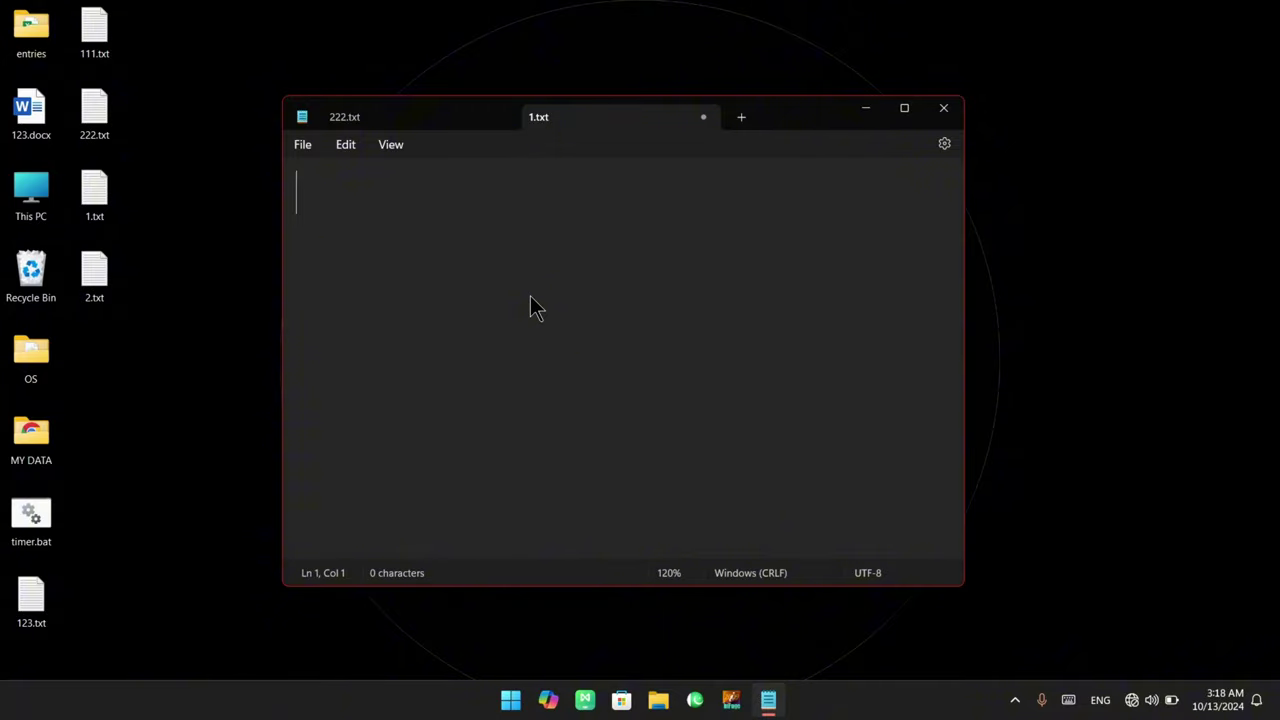
click(346, 146)
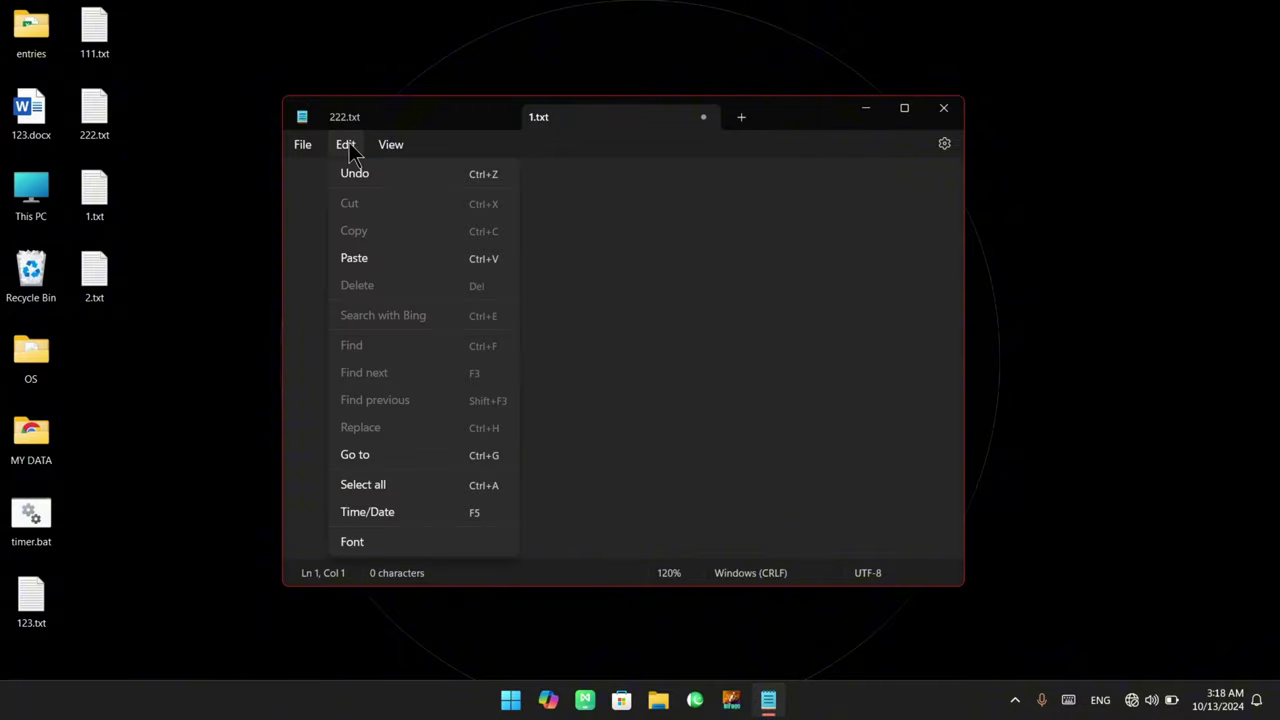
click(433, 172)
click(600, 316)
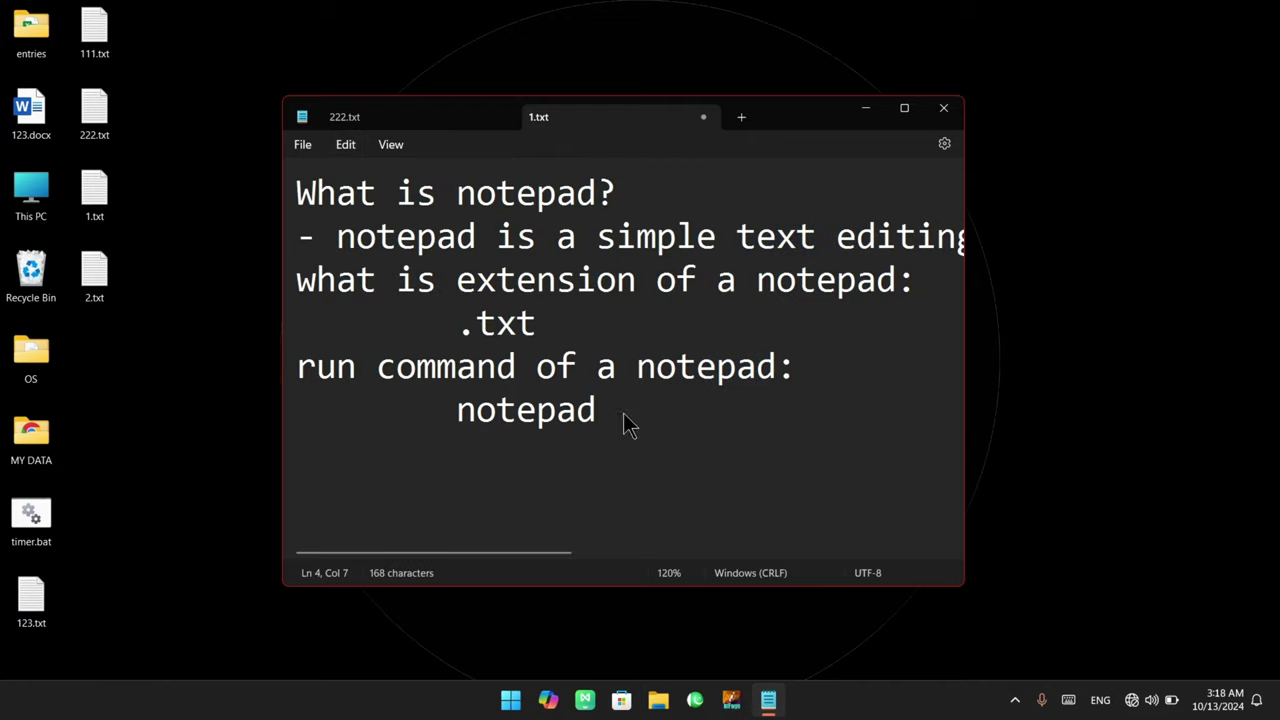
Undo the last two edits from the editing commands list
drag(623, 423, 233, 197)
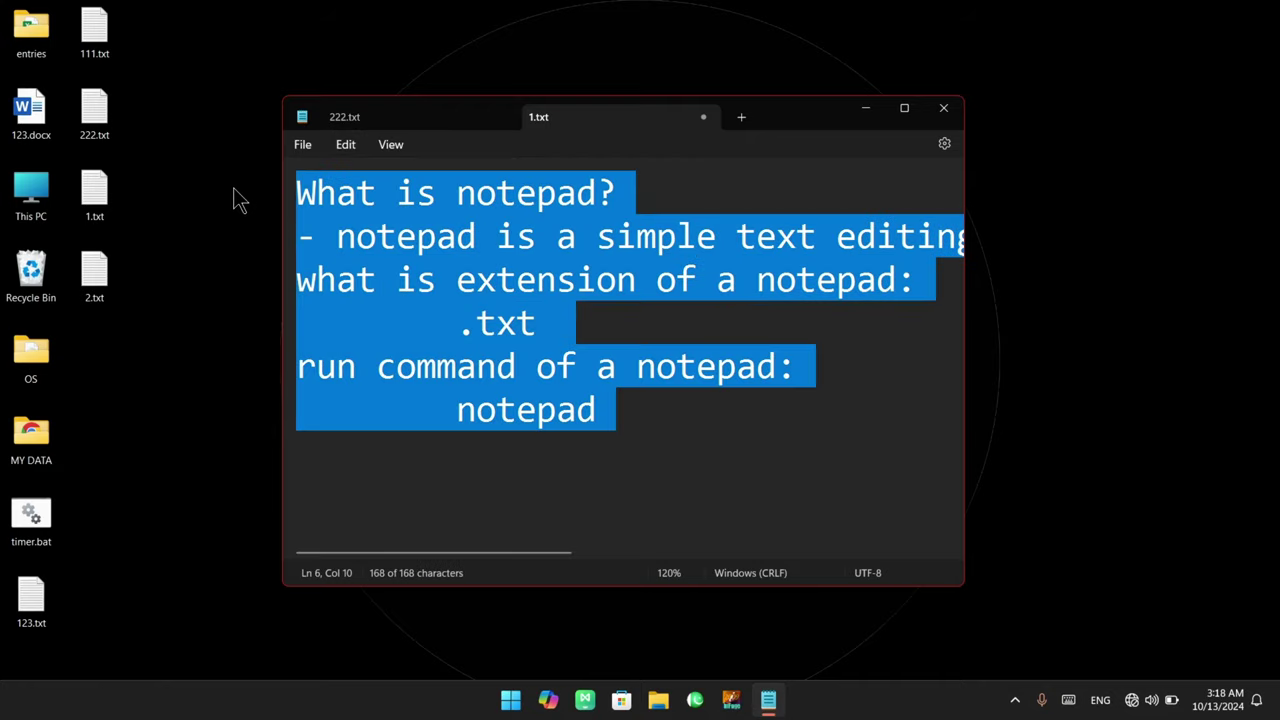
click(555, 321)
click(337, 144)
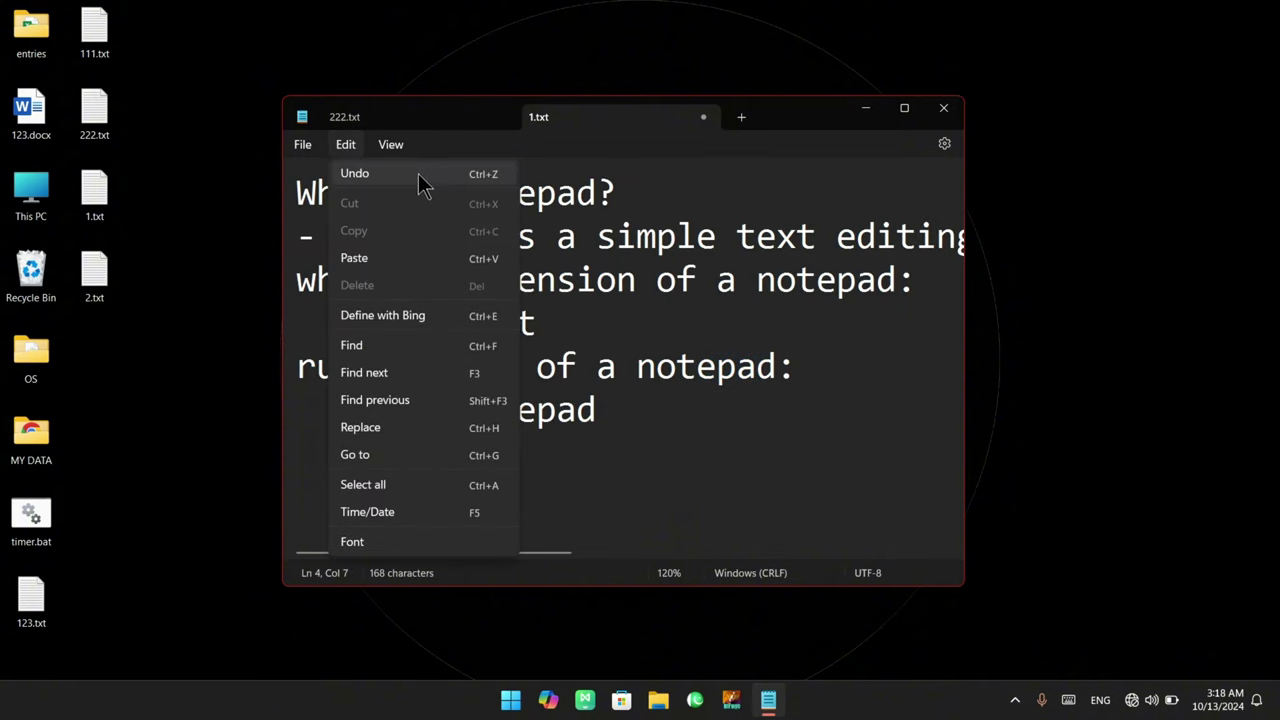
click(435, 176)
click(345, 145)
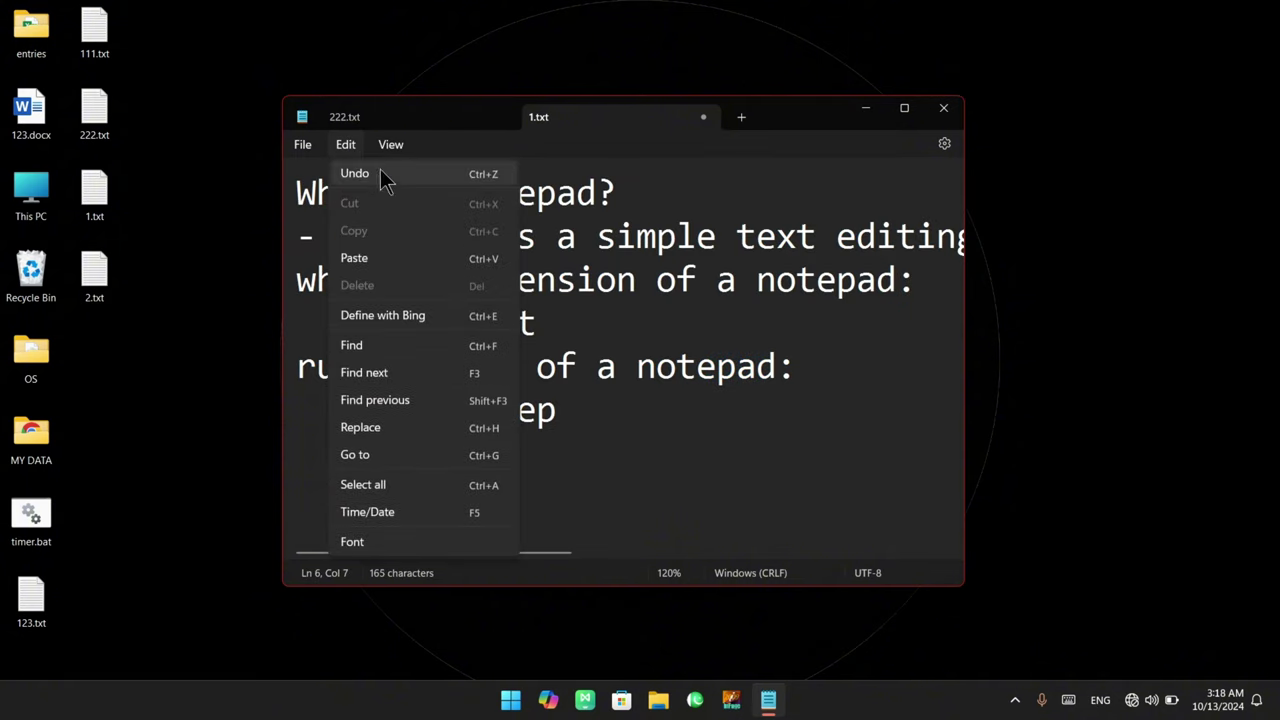
click(380, 169)
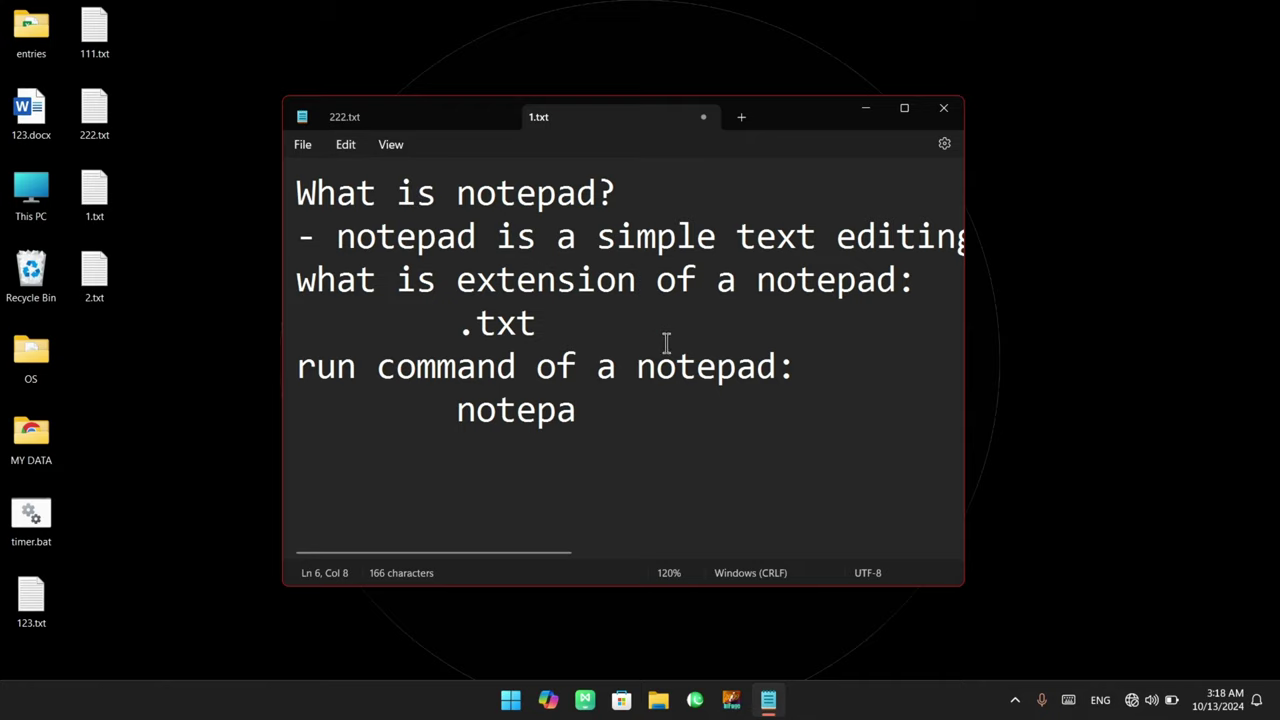
Step back and forth with undo and redo, then remove the last letter on line 6
key(ctrl+z)
key(ctrl+y)
key(ctrl+z)
key(ctrl+z)
key(ctrl+z)
key(ctrl+z)
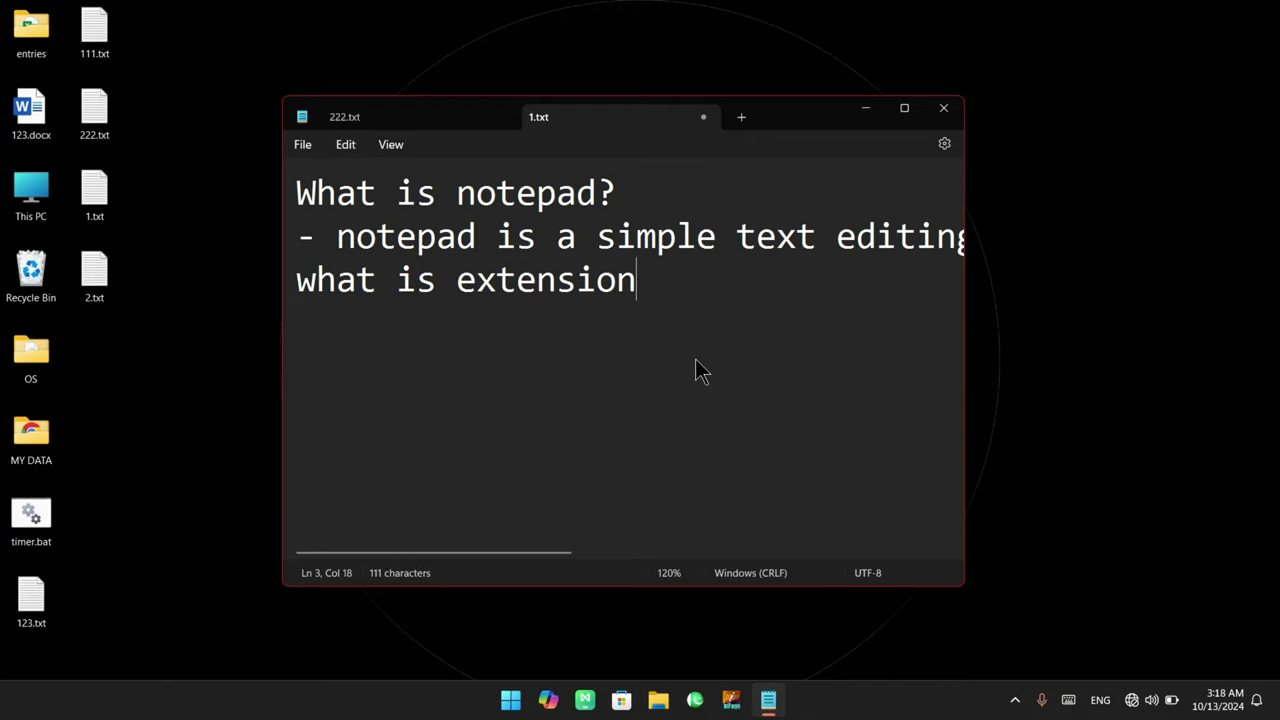
key(ctrl+z)
key(ctrl+z)
key(ctrl+z)
key(ctrl+z)
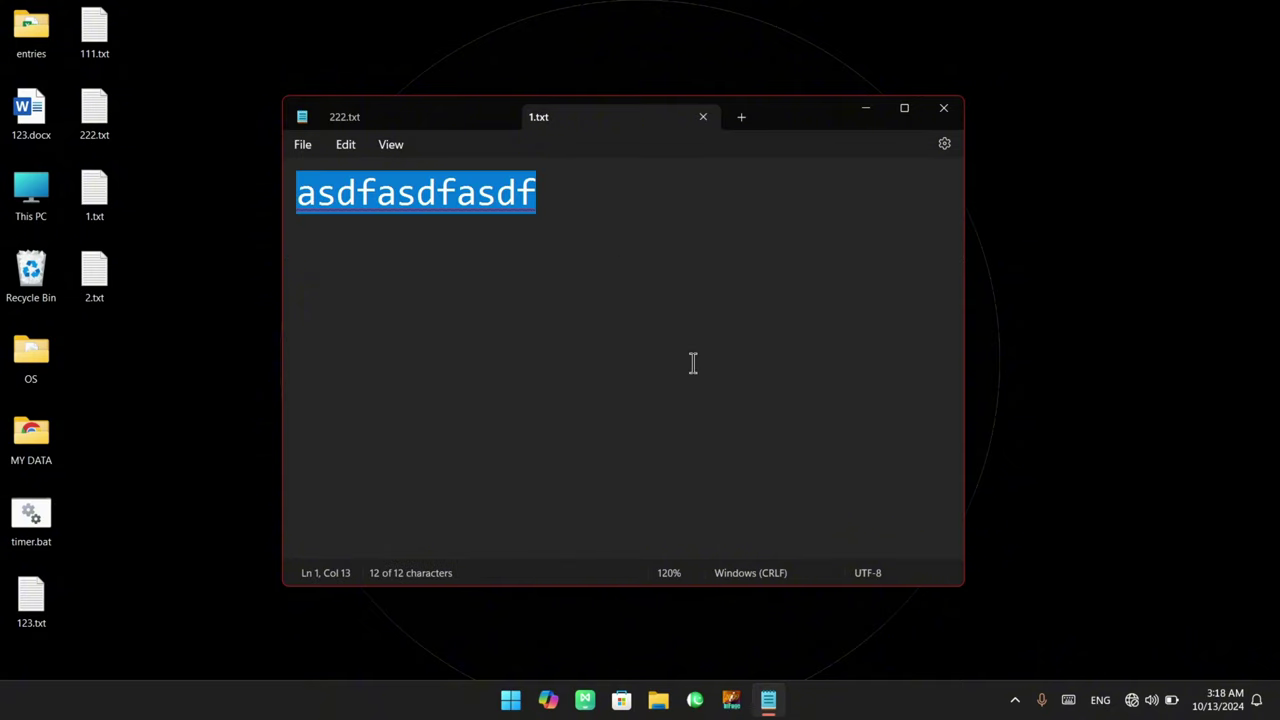
key(ctrl+y)
key(ctrl+y)
key(ctrl+y)
key(ctrl+y)
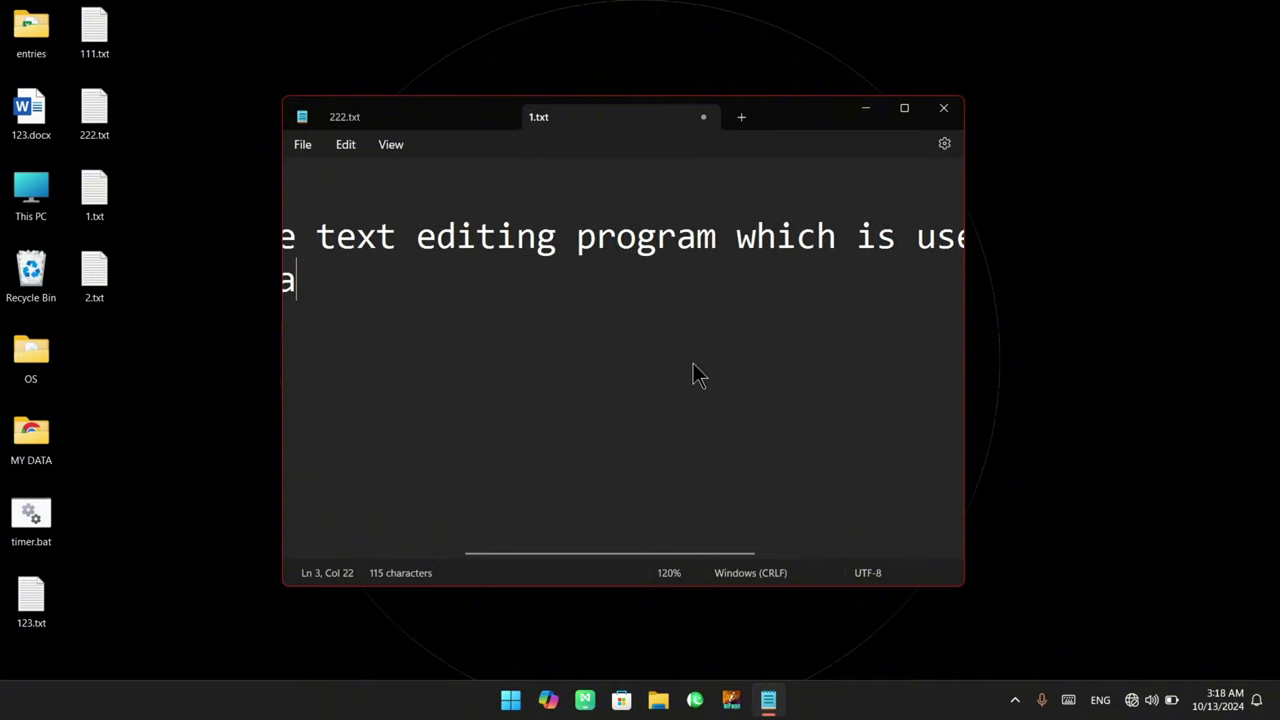
key(ctrl+y)
key(ctrl+y)
key(ctrl+y)
key(ctrl+y)
key(ctrl+y)
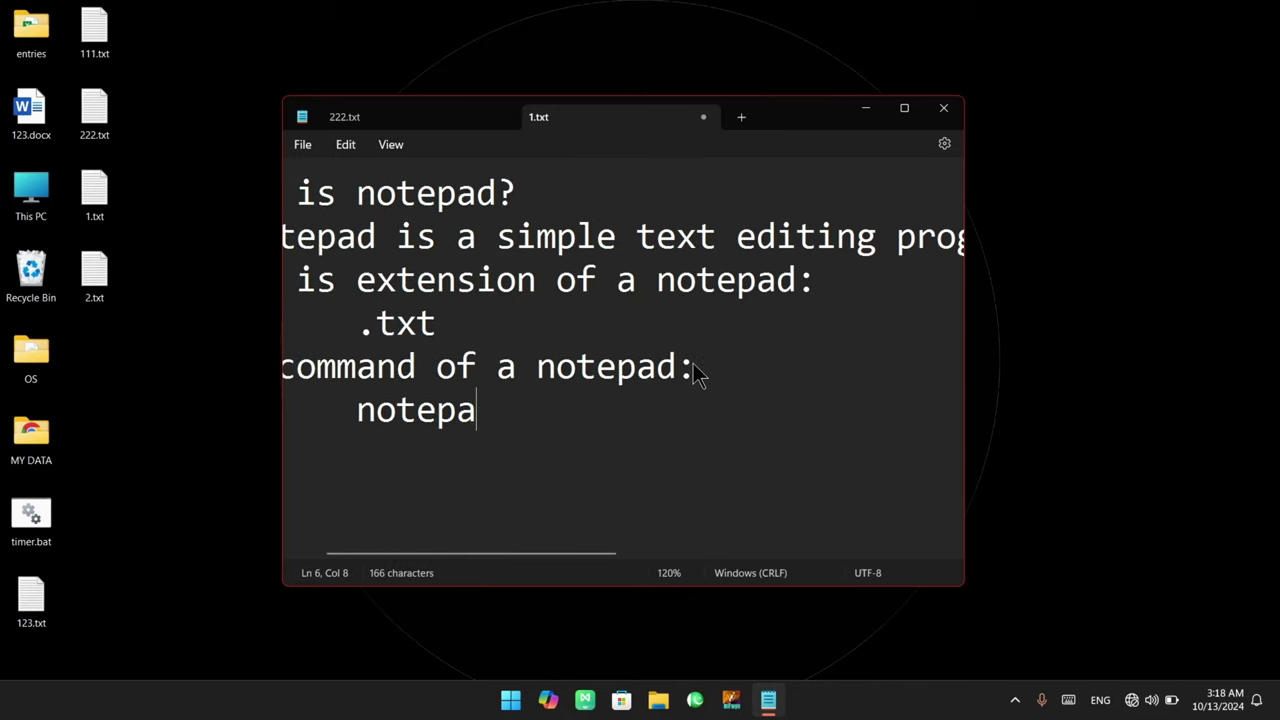
key(BackSpace)
scroll(697, 372, left, 2)
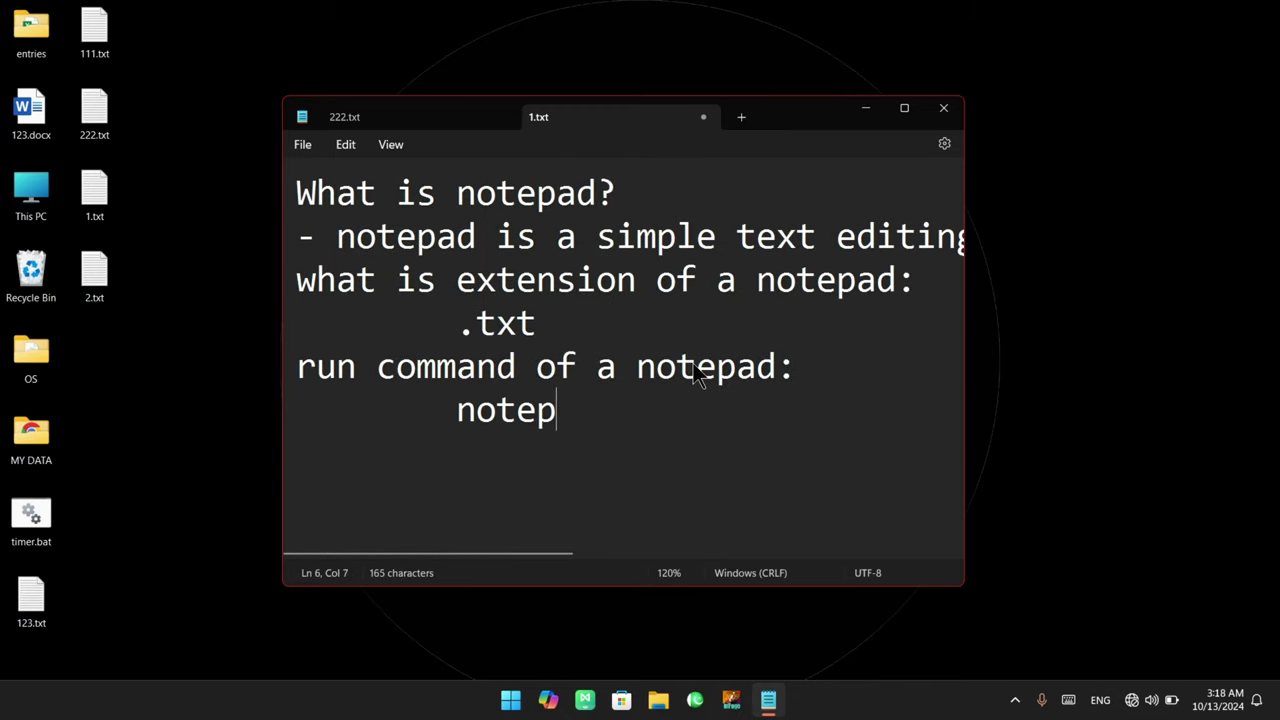
Undo back to line 3, redo the removed lines and retype 'ad'
click(343, 148)
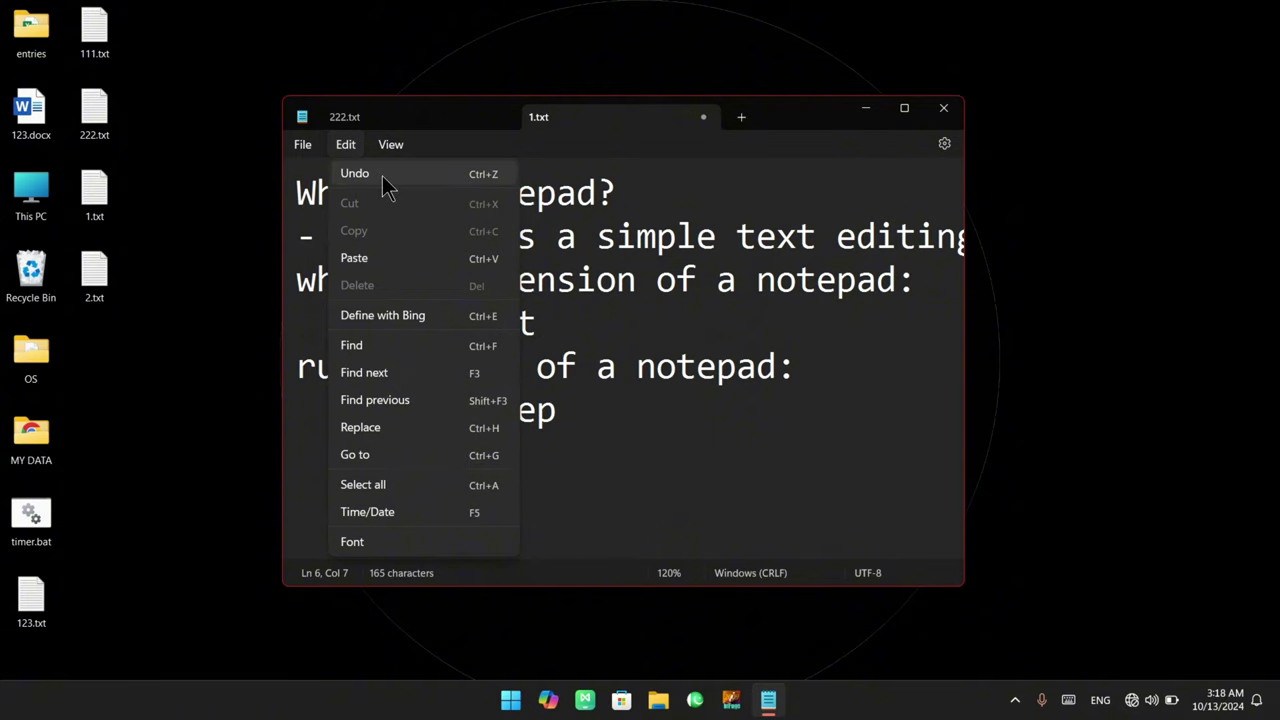
click(590, 415)
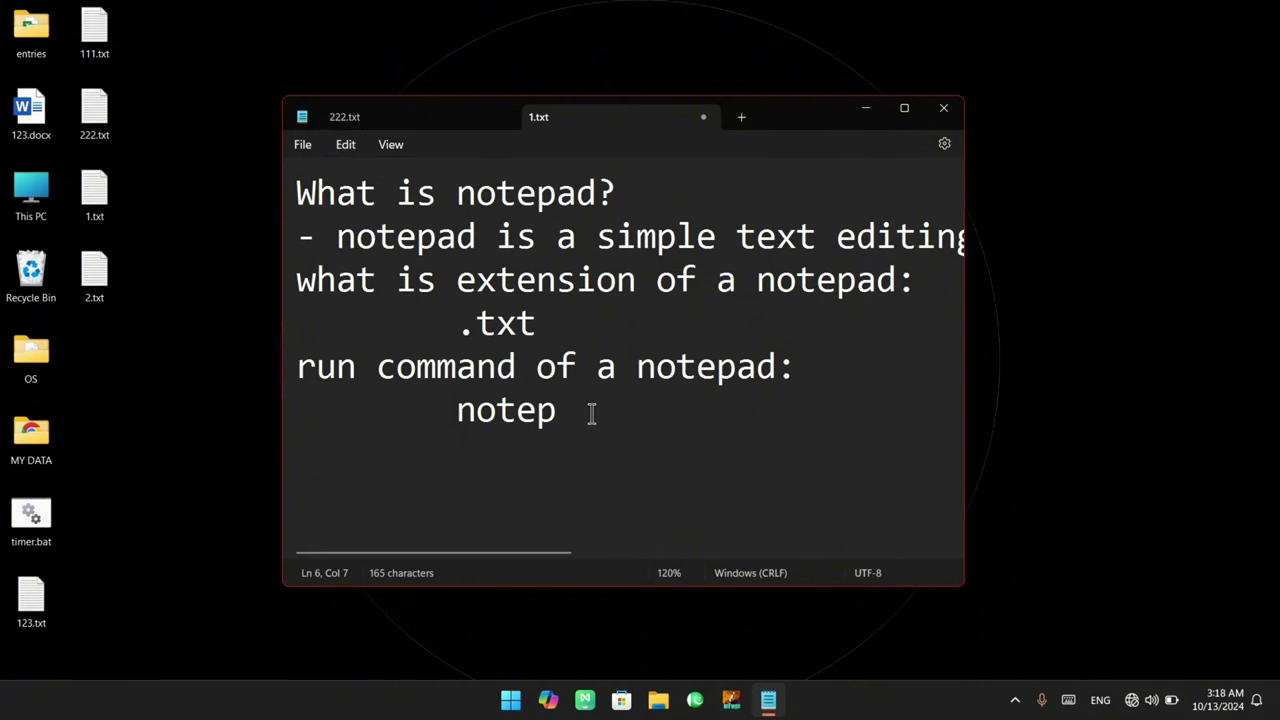
key(ctrl+z)
key(ctrl+z)
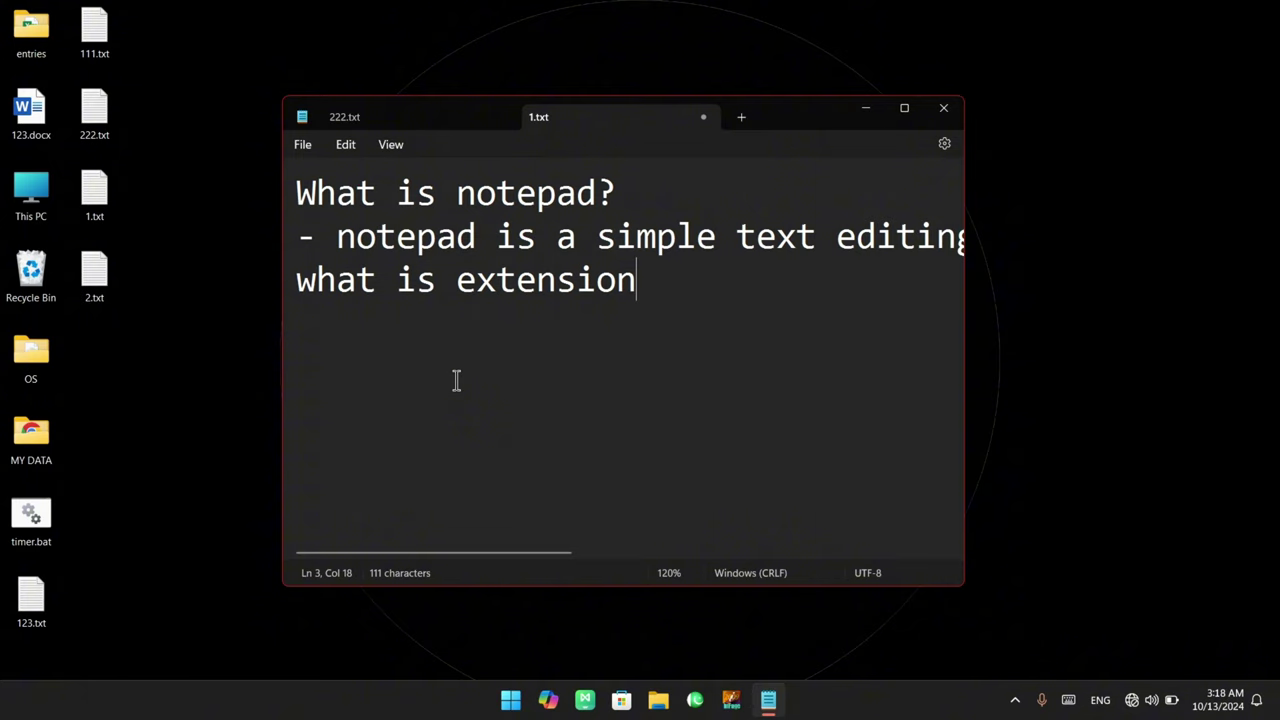
key(ctrl+y)
key(ctrl+y)
key(BackSpace)
text(ad)
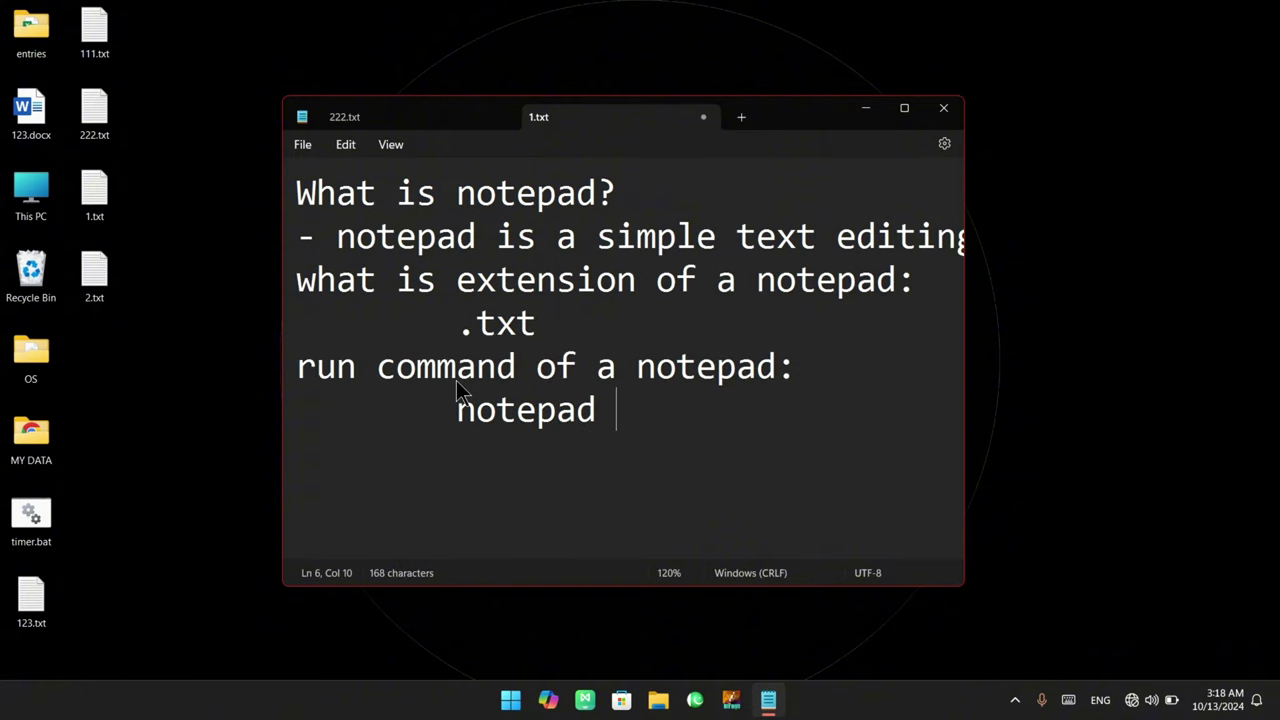
click(351, 154)
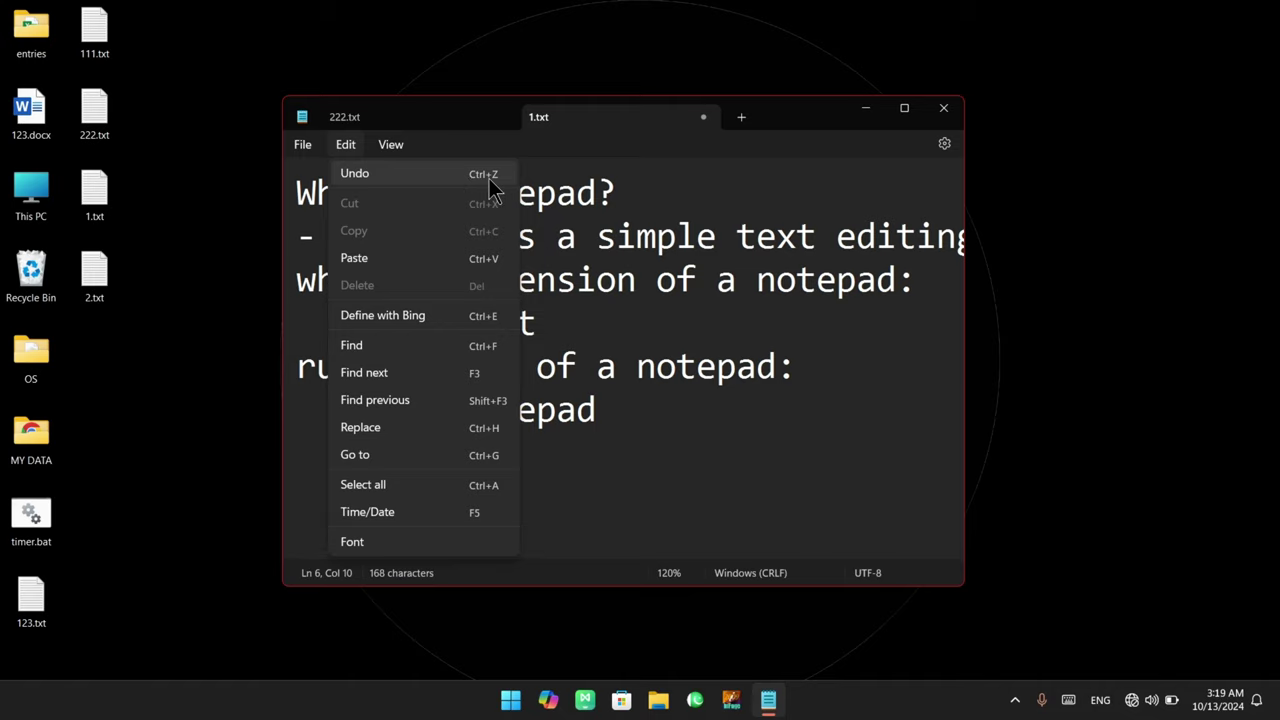
click(657, 278)
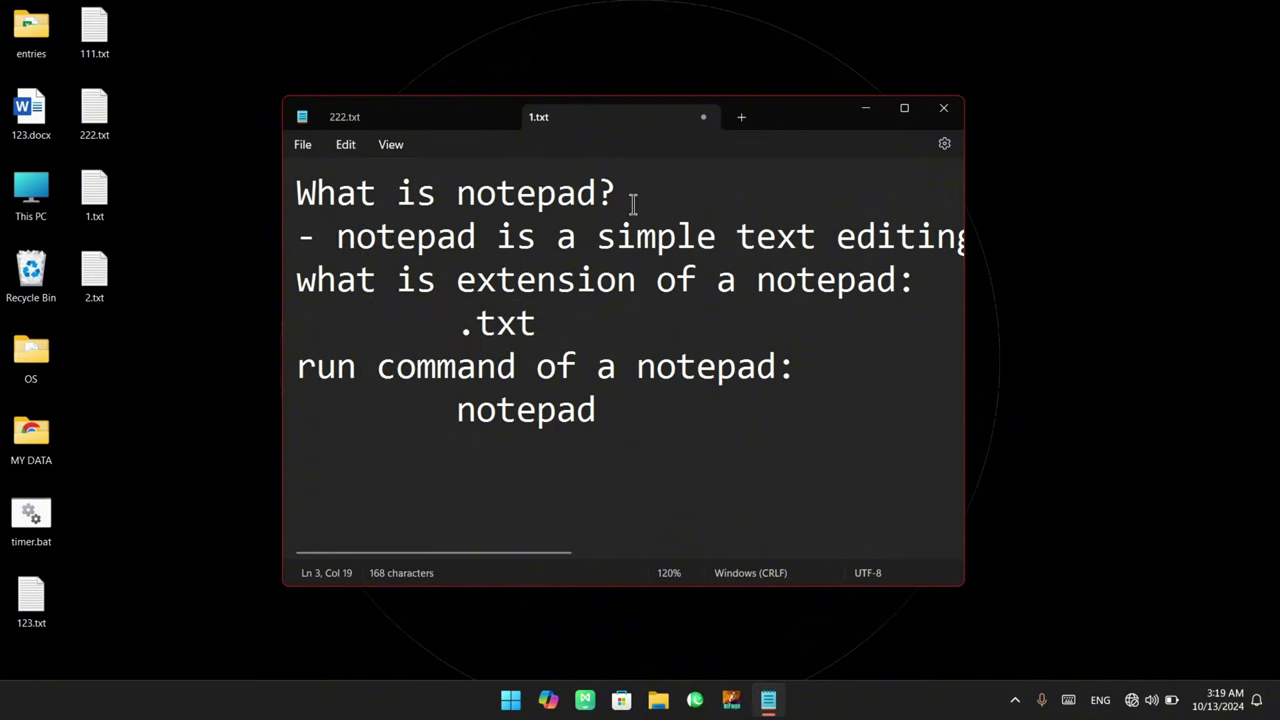
Paste 'Notepad Course:' as a new first line above the notes
drag(633, 203, 296, 188)
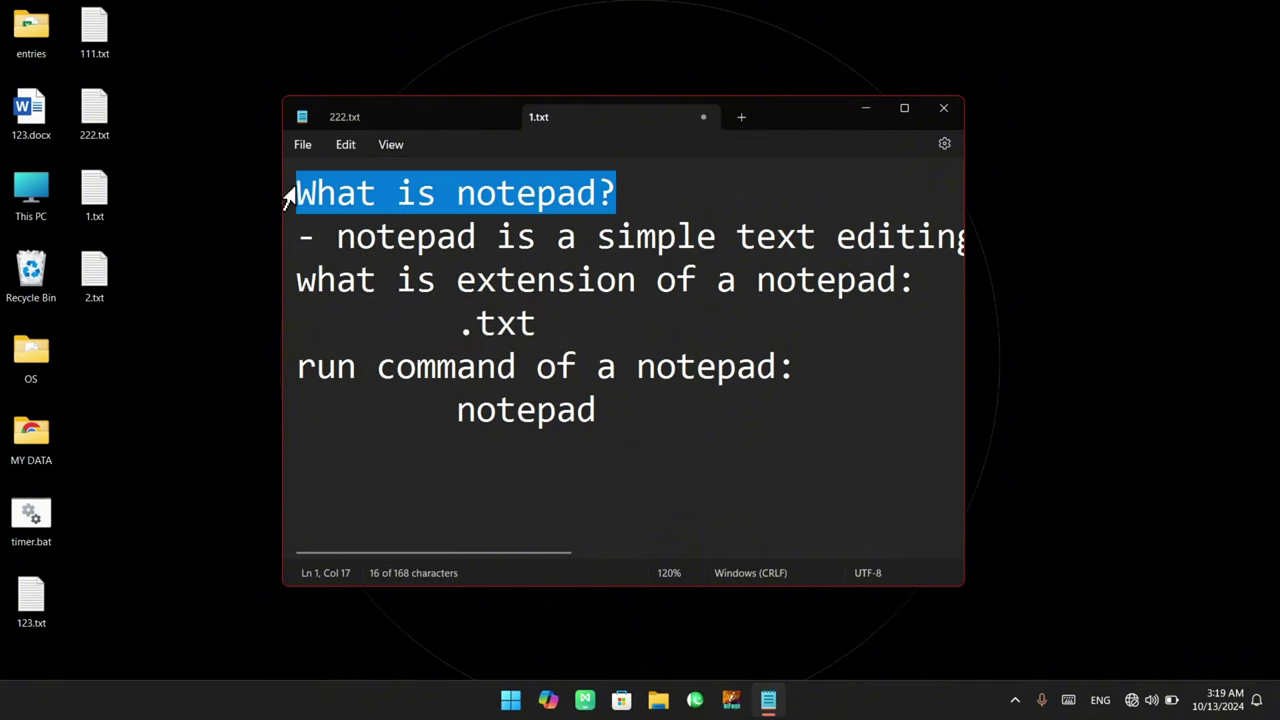
click(299, 193)
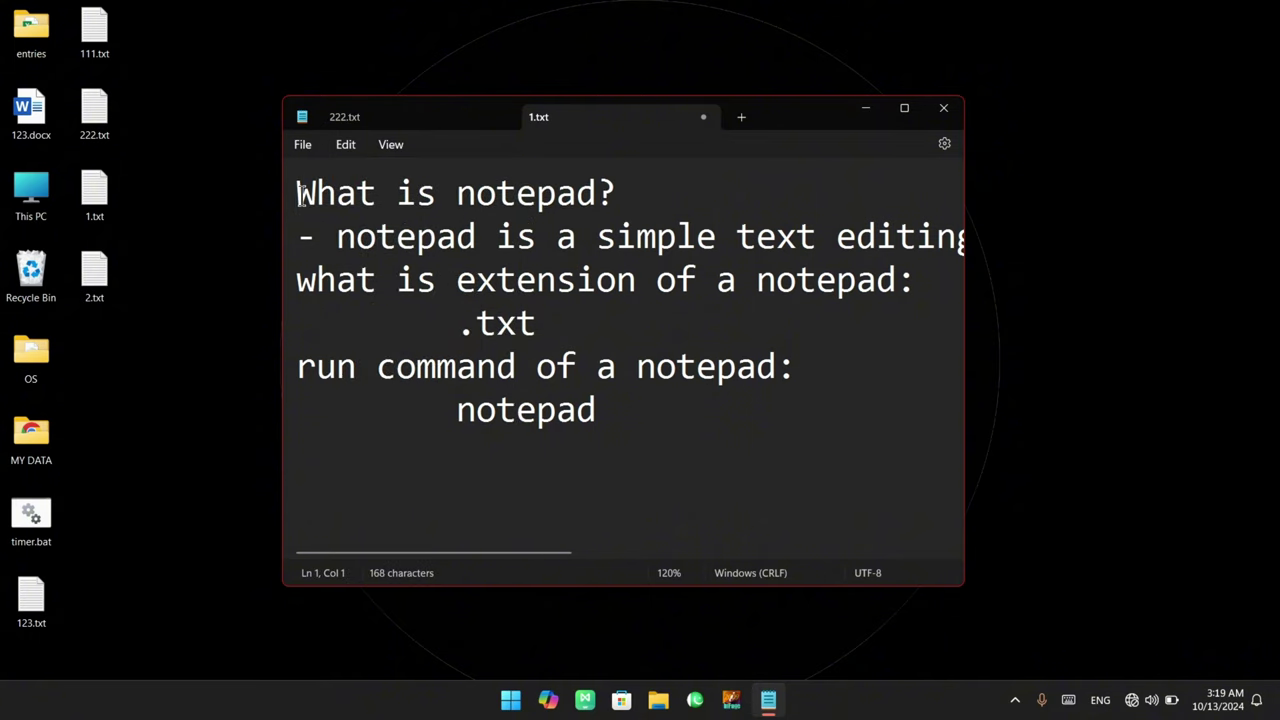
text(Notepad Course:)
drag(598, 193, 238, 200)
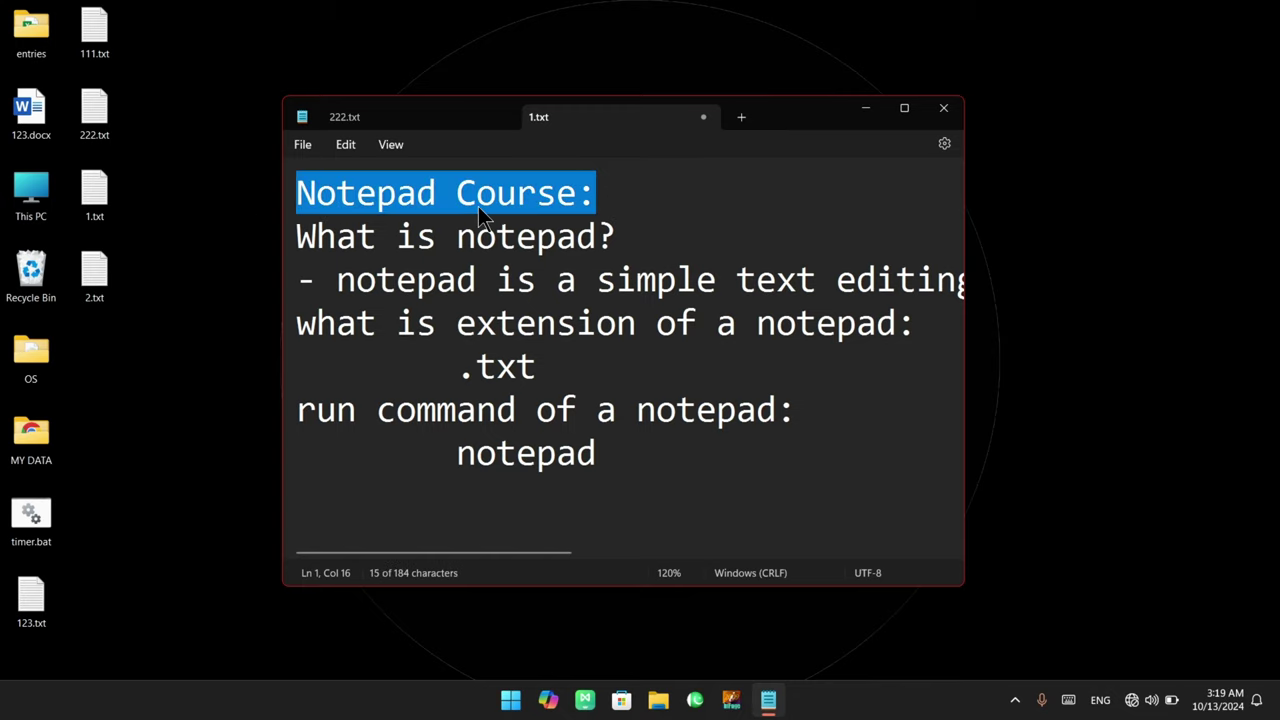
click(535, 200)
drag(600, 195, 210, 207)
Add an empty line after the last line of the notes
click(304, 506)
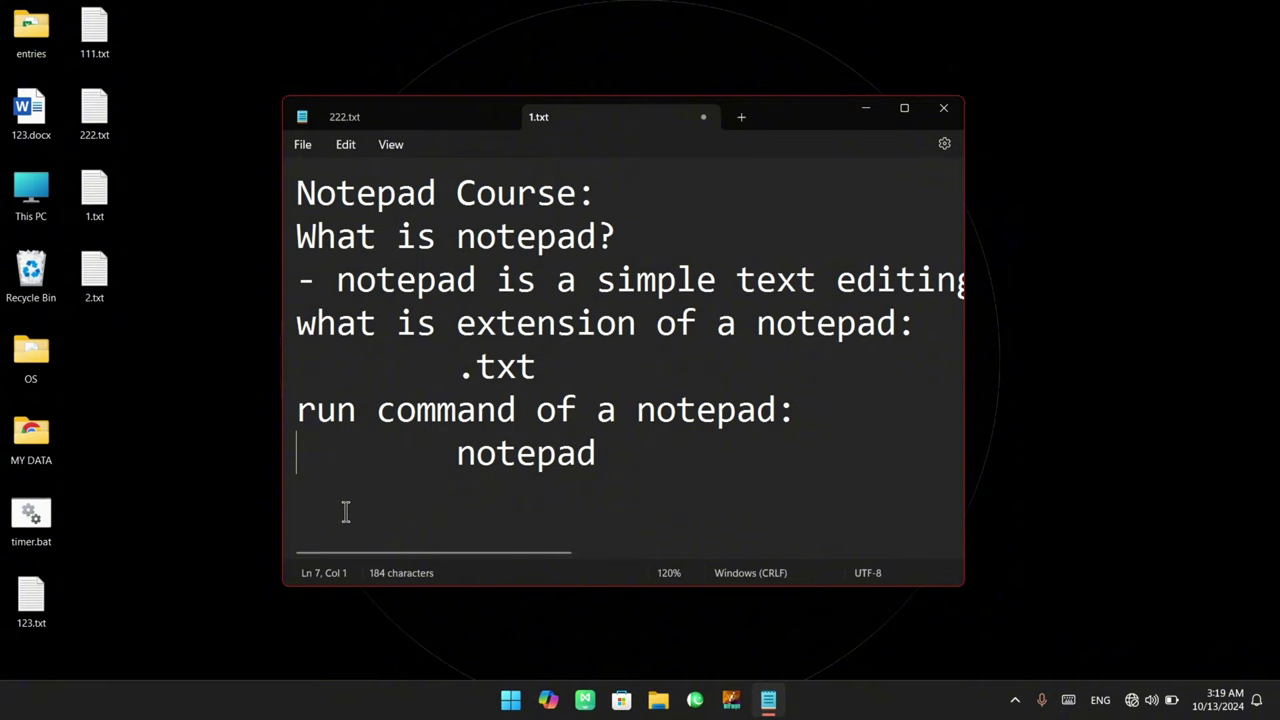
click(466, 486)
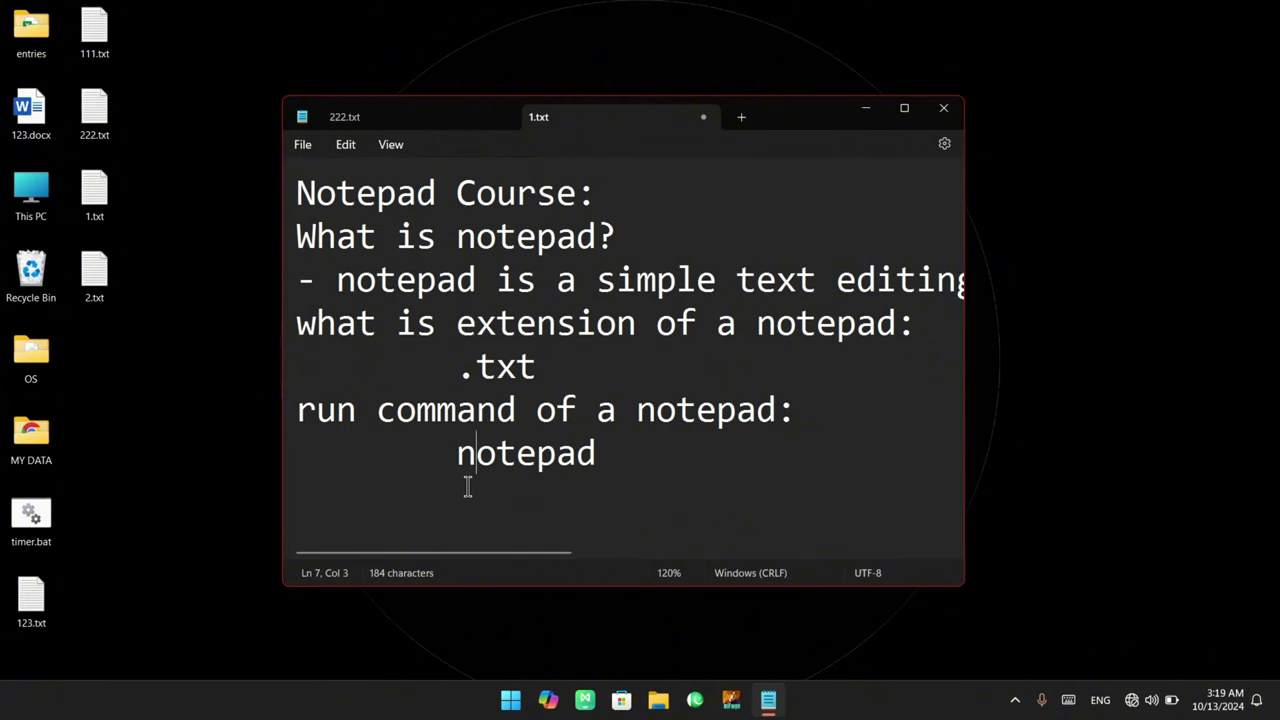
click(647, 452)
key(Return)
drag(629, 194, 301, 196)
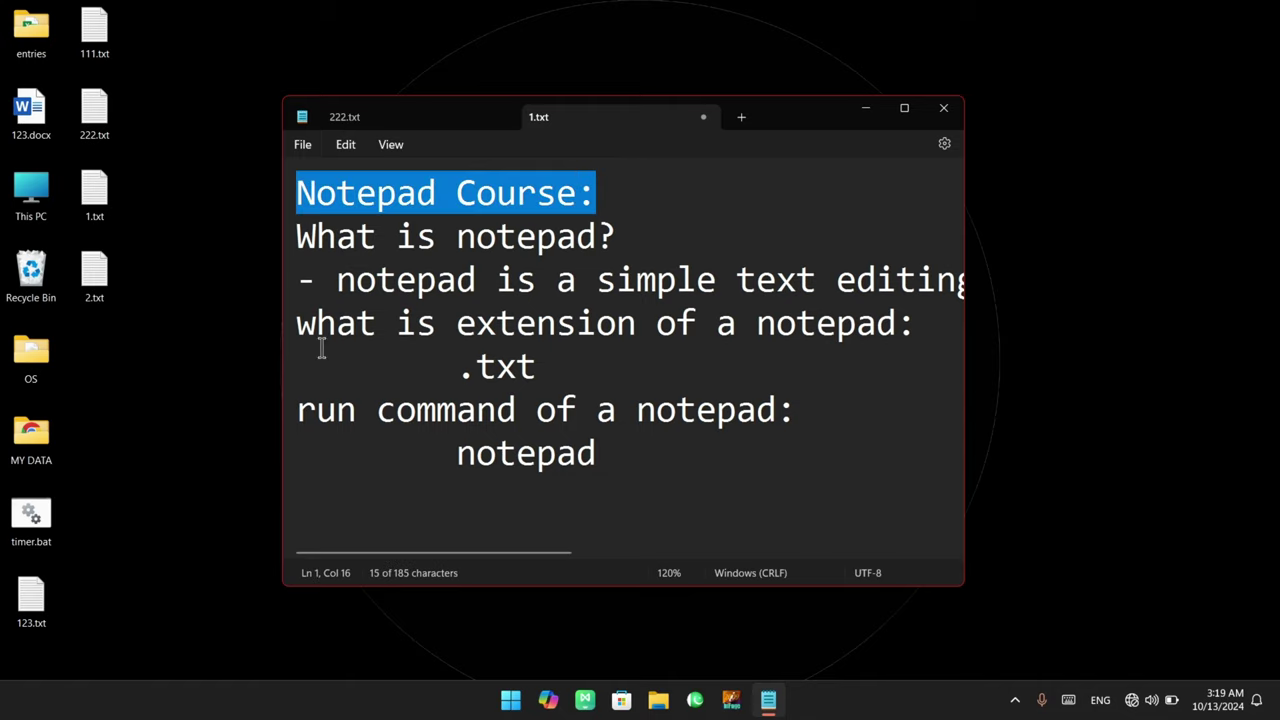
click(325, 512)
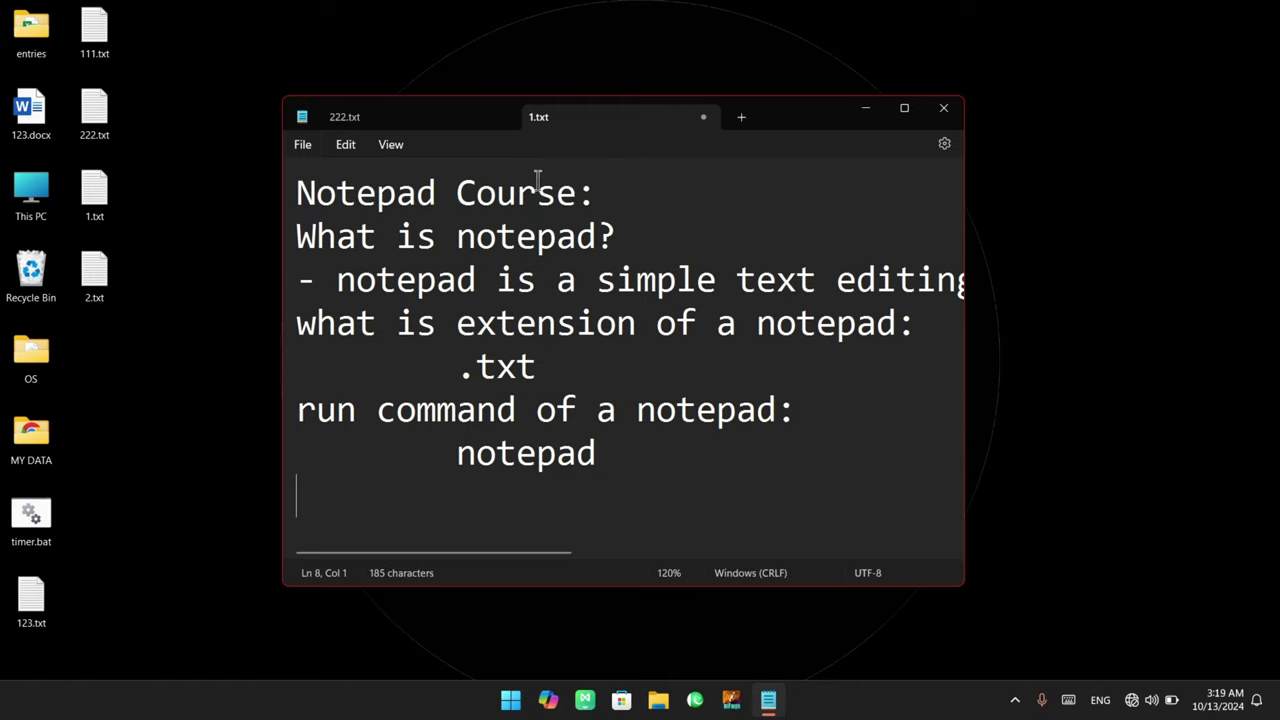
drag(609, 200, 237, 189)
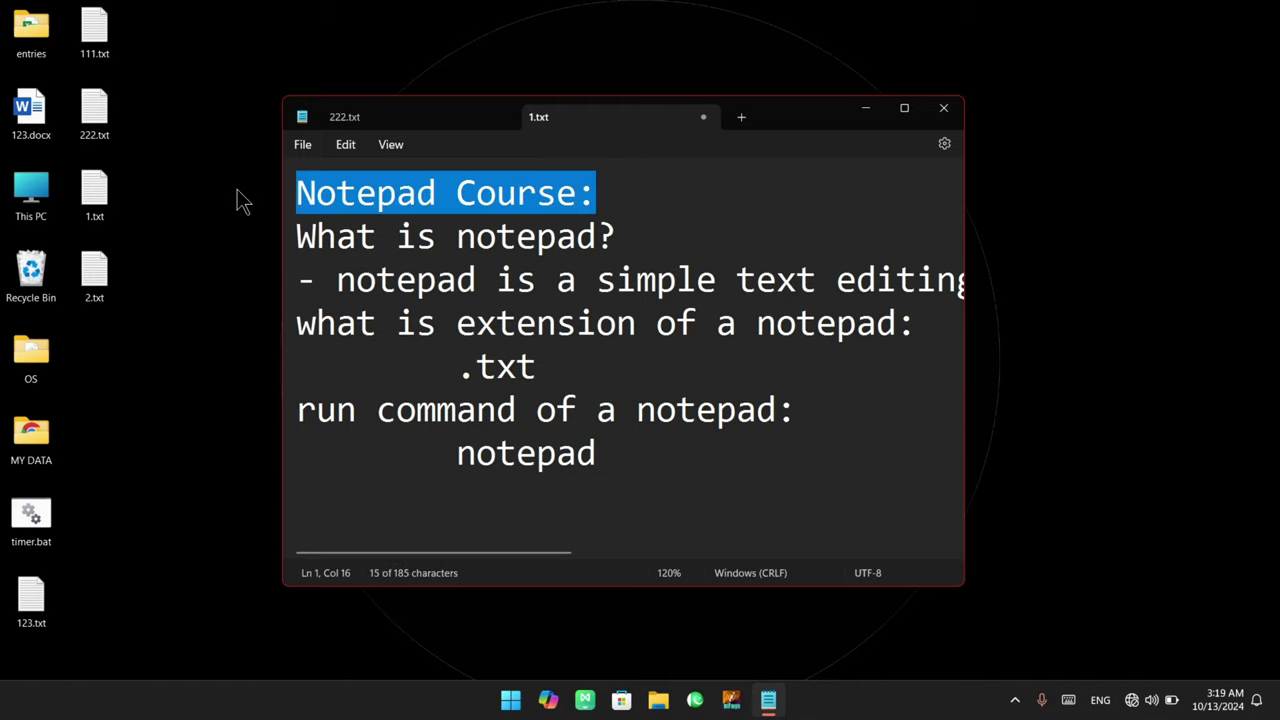
Select the 'Notepad Course:' heading on line 1 and cut it with Edit > Cut
click(343, 145)
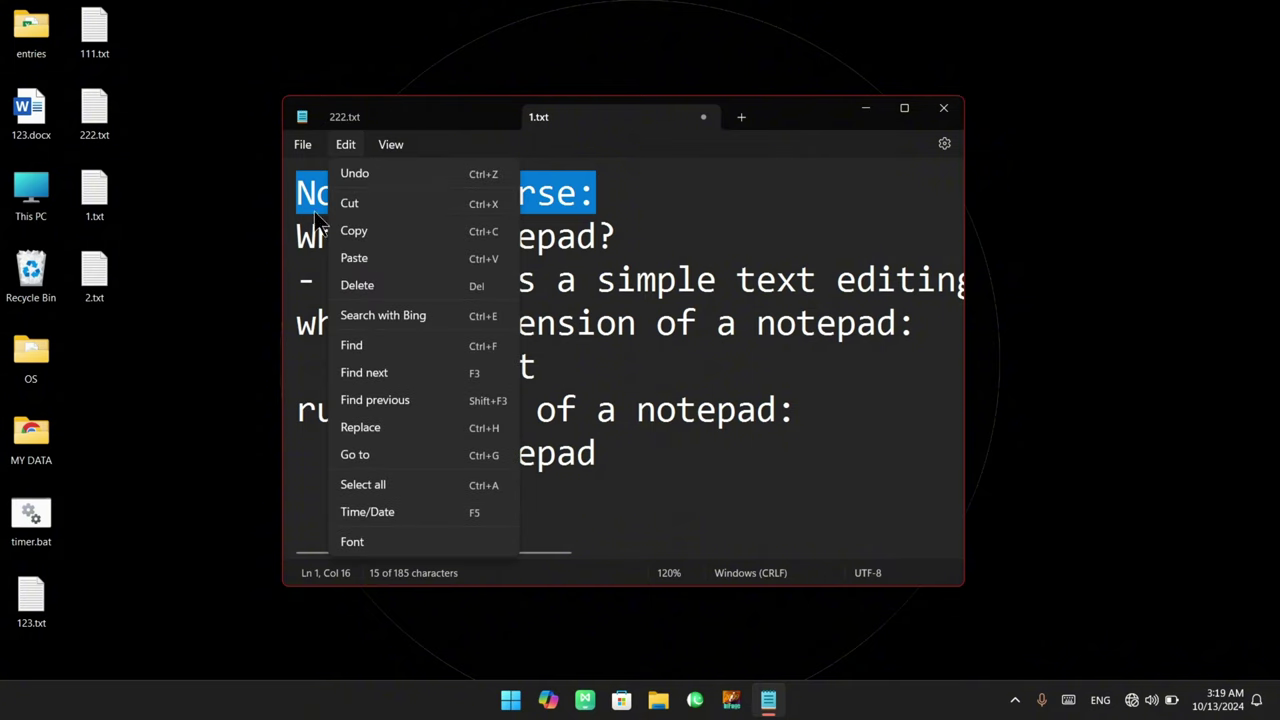
click(637, 194)
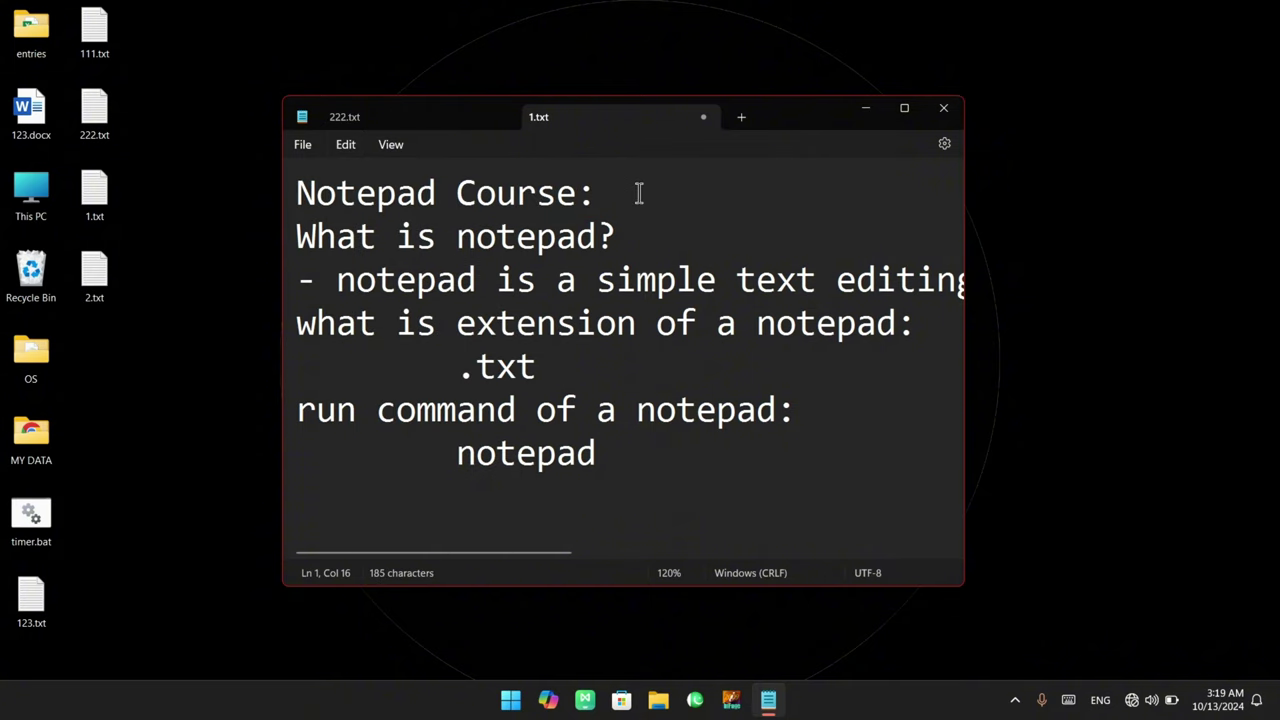
click(341, 147)
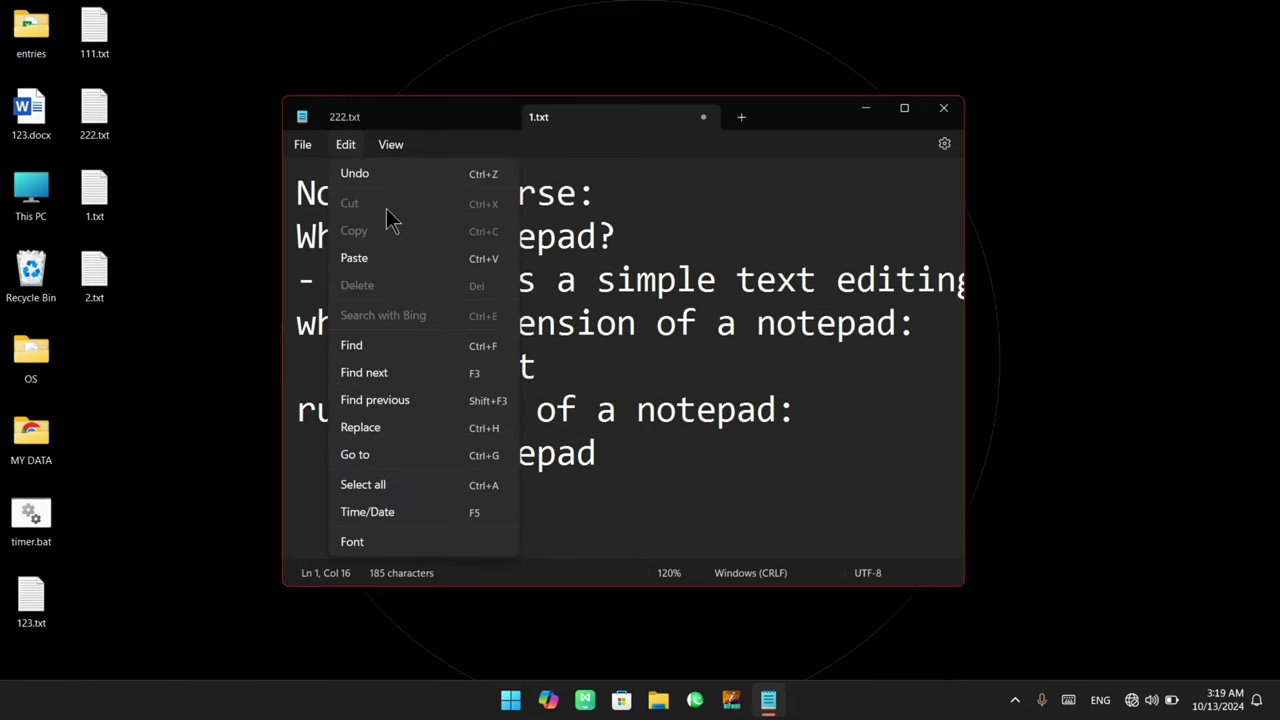
shift+click(288, 190)
click(343, 145)
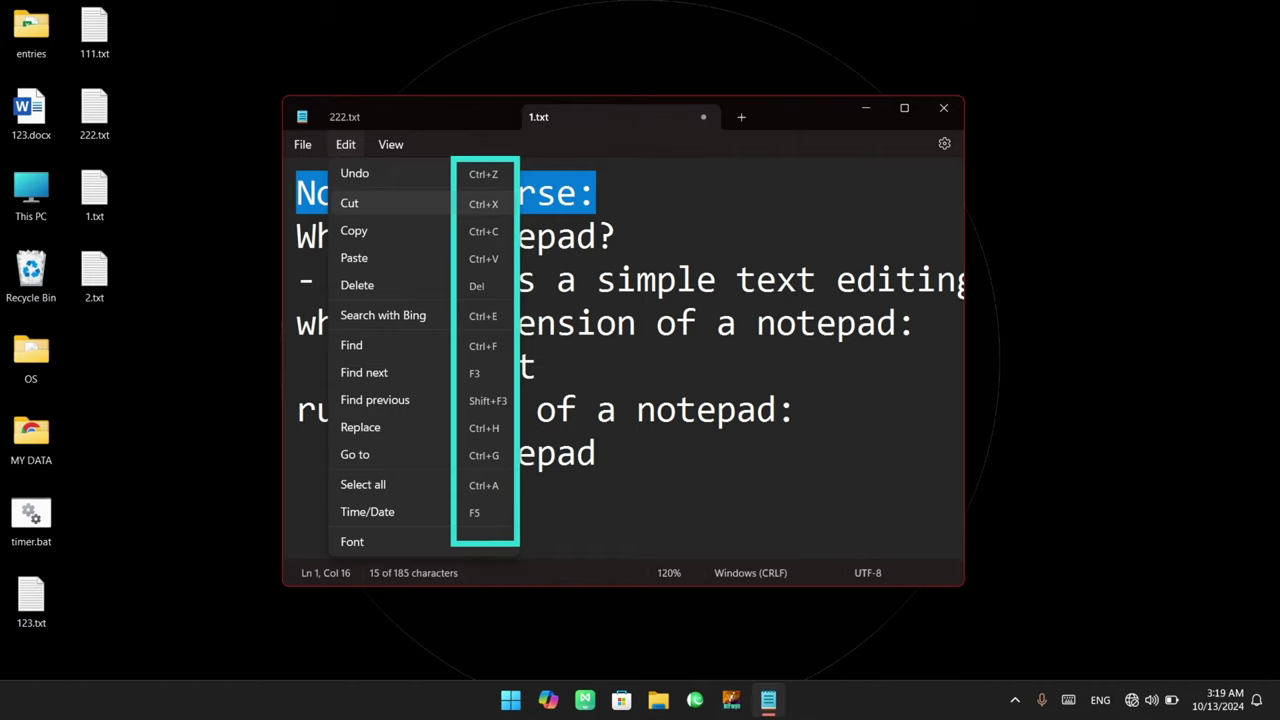
click(455, 201)
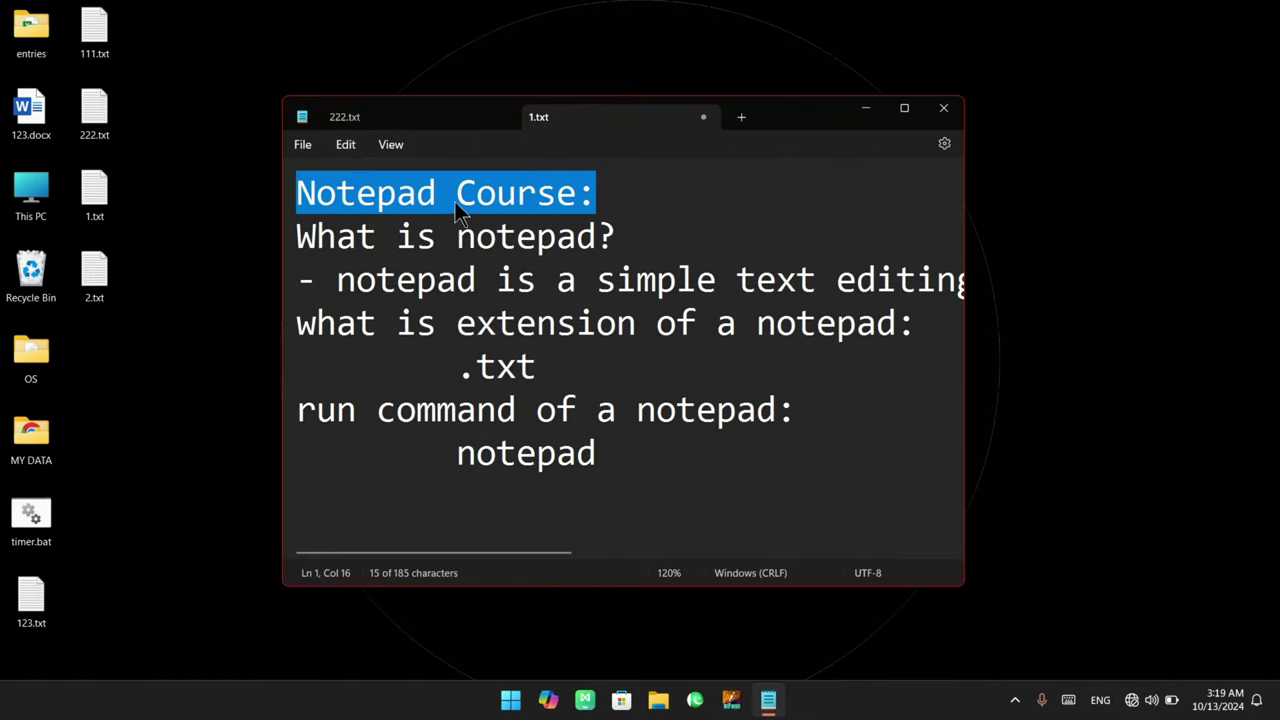
click(345, 144)
click(414, 203)
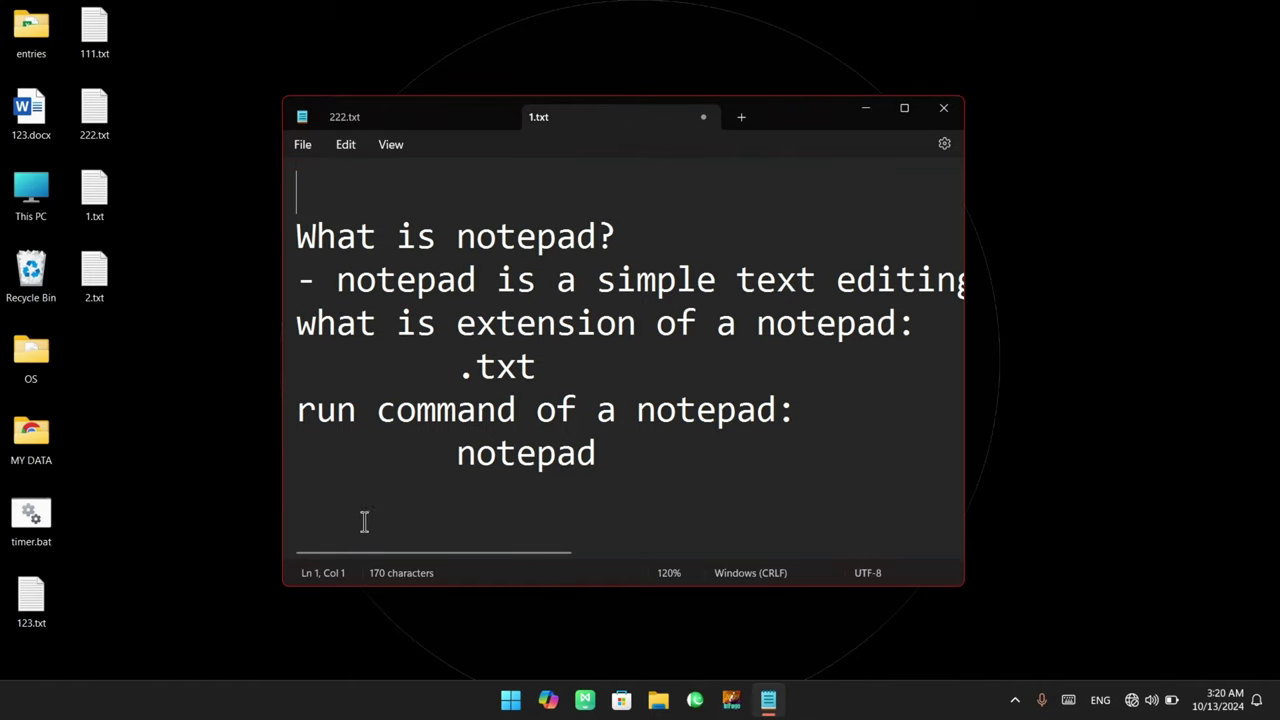
Paste the heading onto the empty line 8, then select and cut it again
click(330, 521)
click(350, 154)
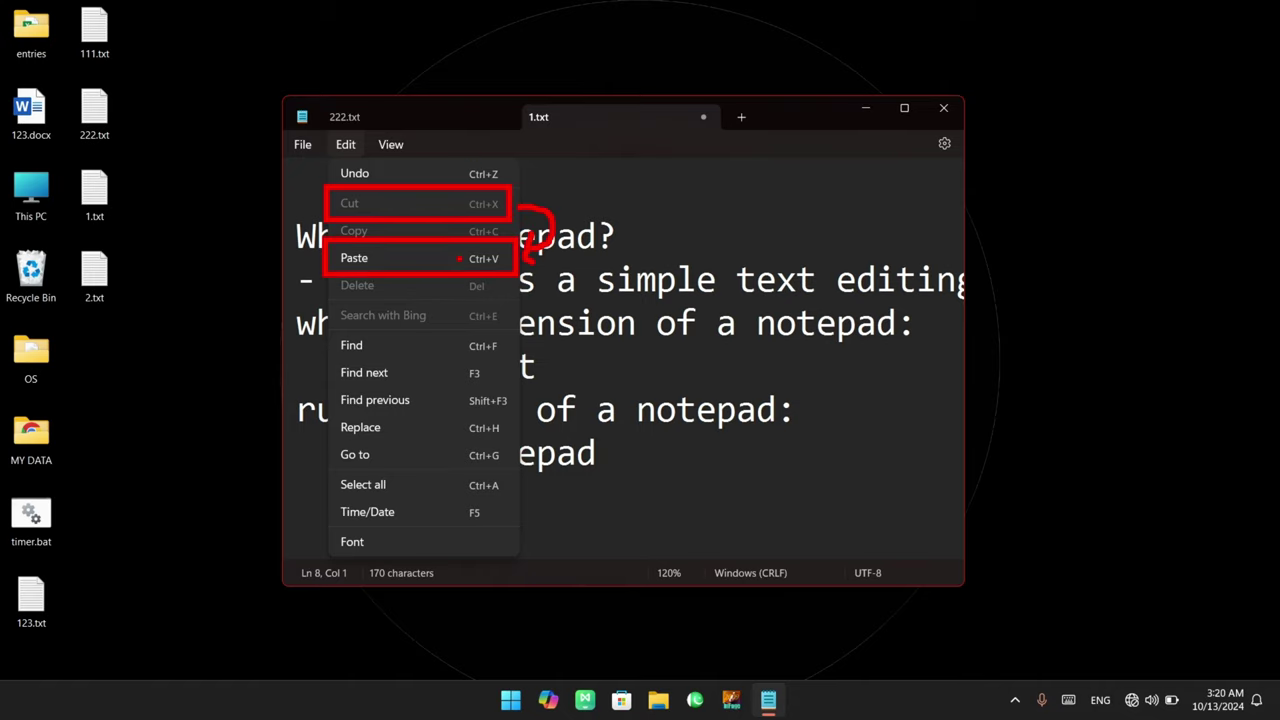
key(Escape)
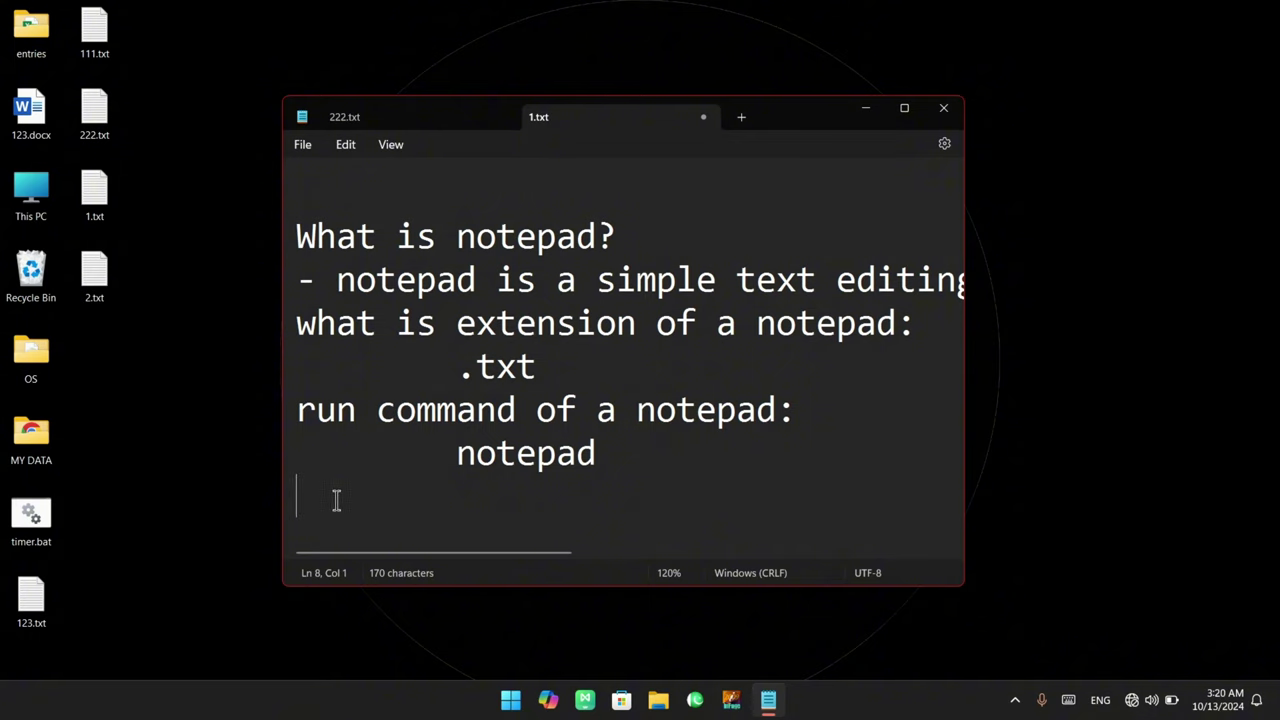
click(345, 144)
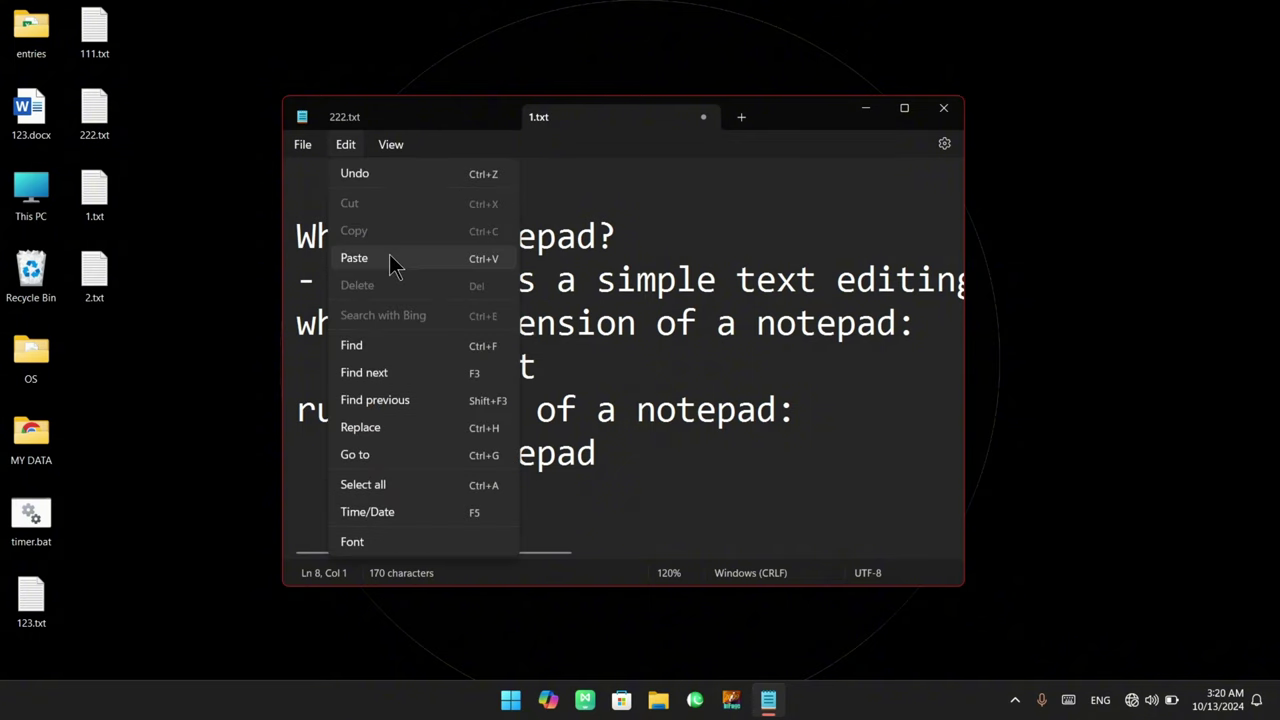
click(390, 256)
drag(676, 510, 296, 500)
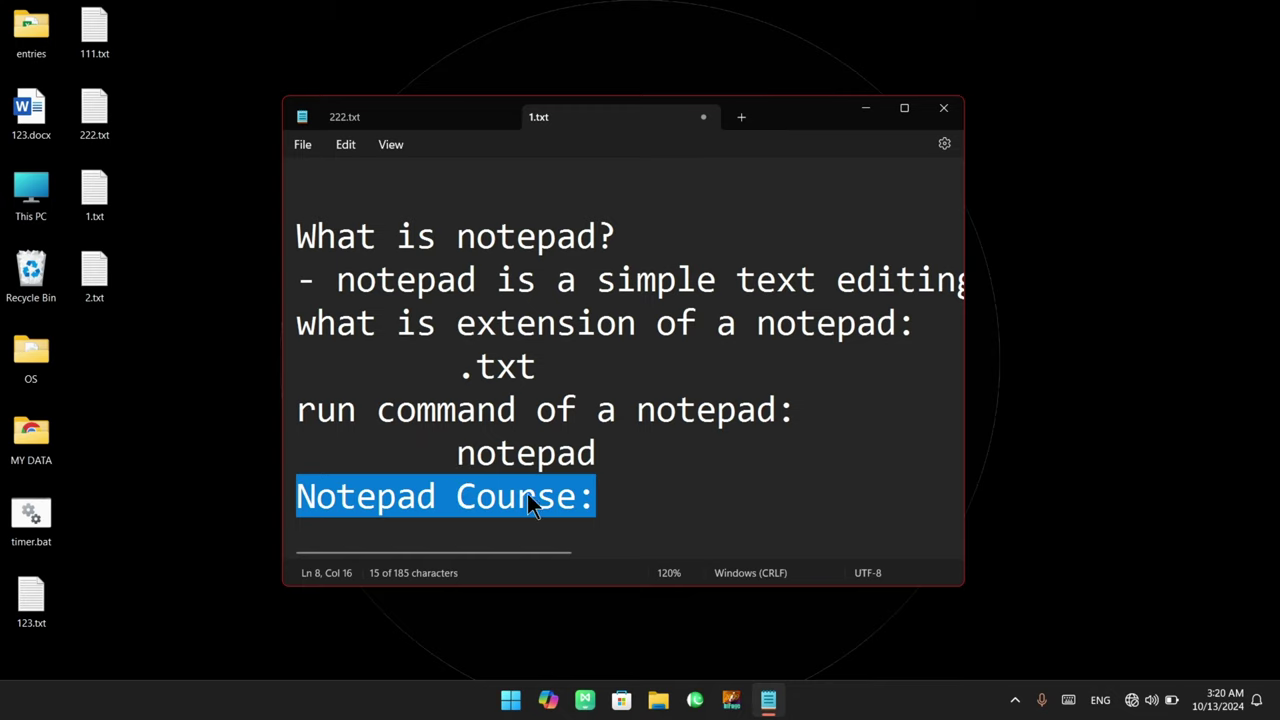
drag(606, 490, 298, 497)
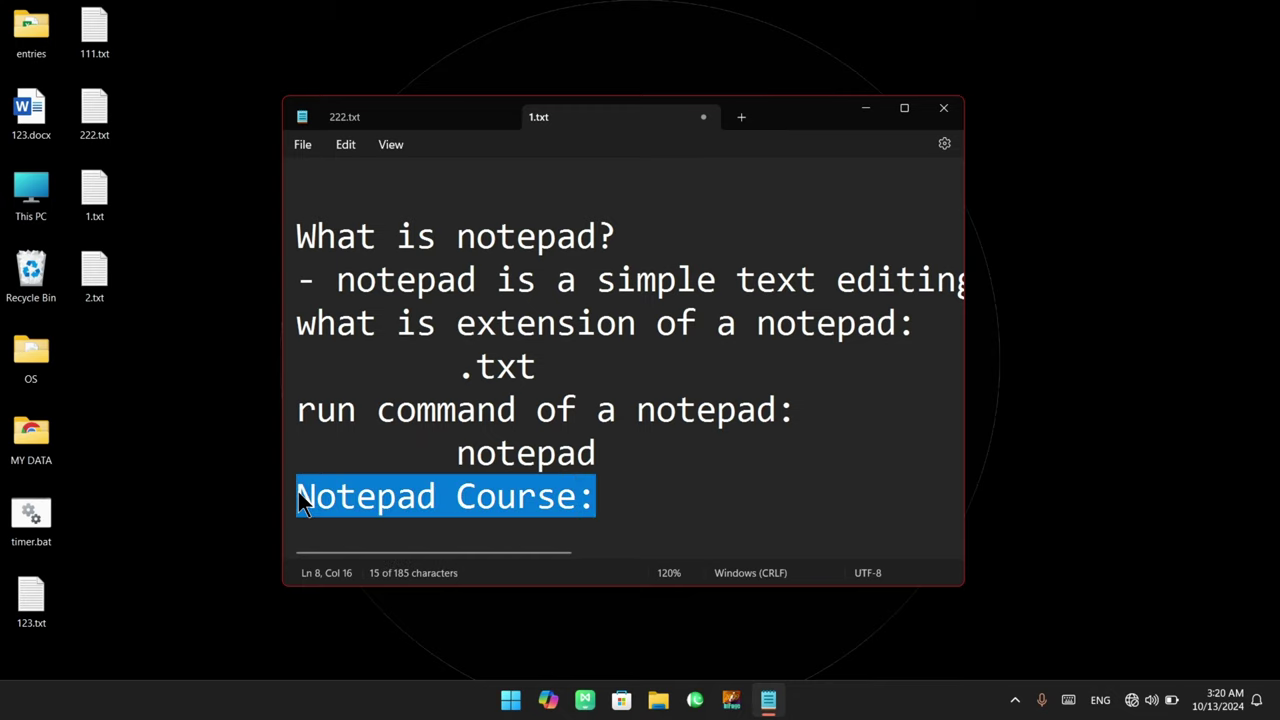
click(345, 144)
click(399, 203)
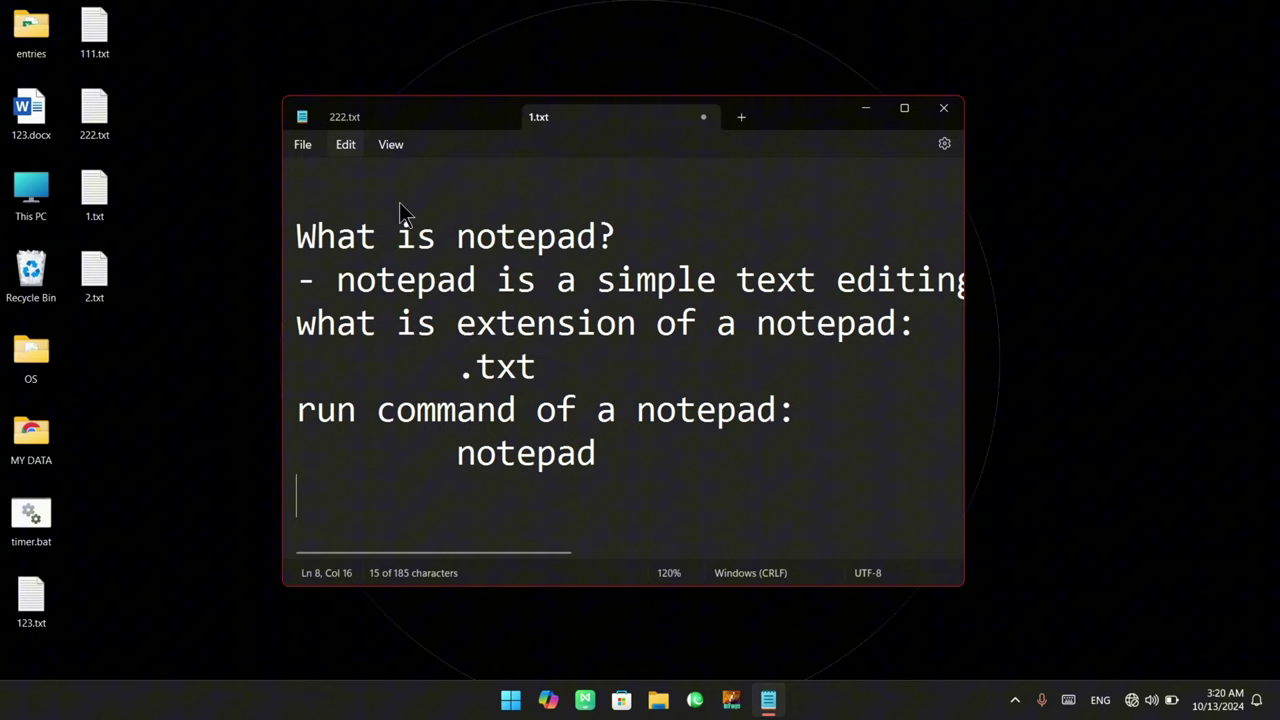
Paste the heading back at the start of line 1 and reselect it
click(306, 180)
click(350, 154)
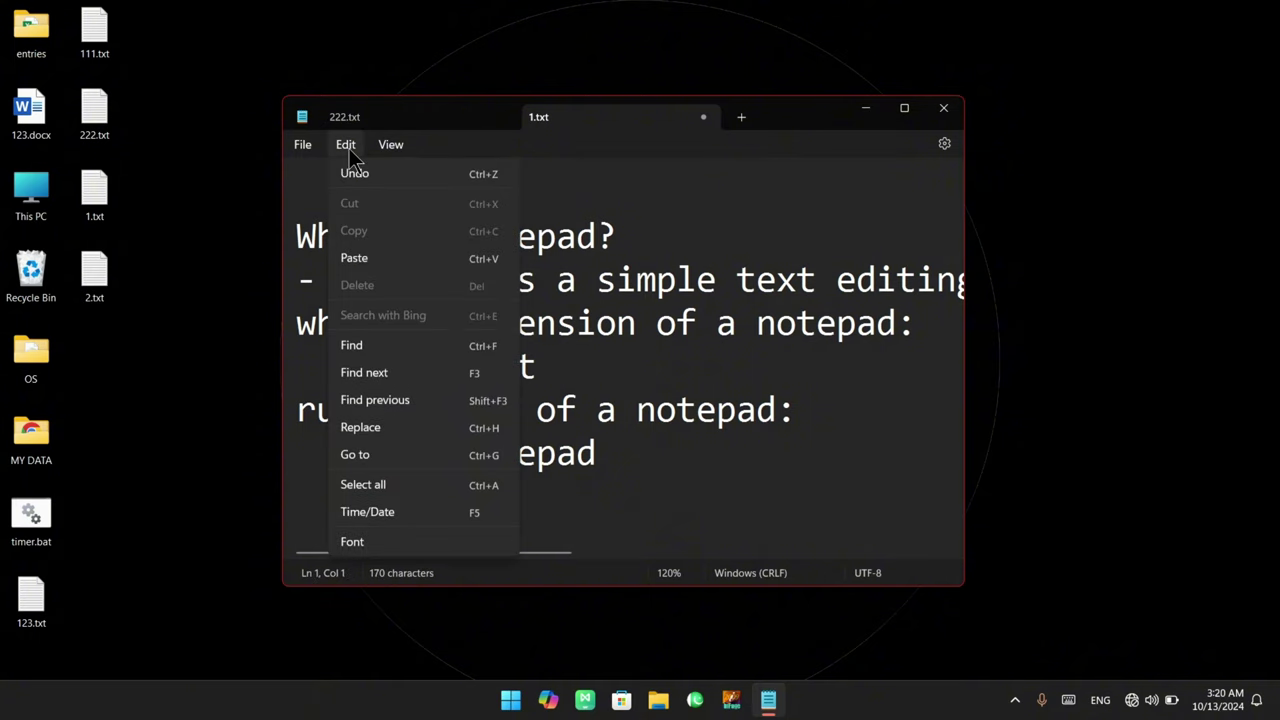
click(398, 261)
drag(603, 195, 284, 192)
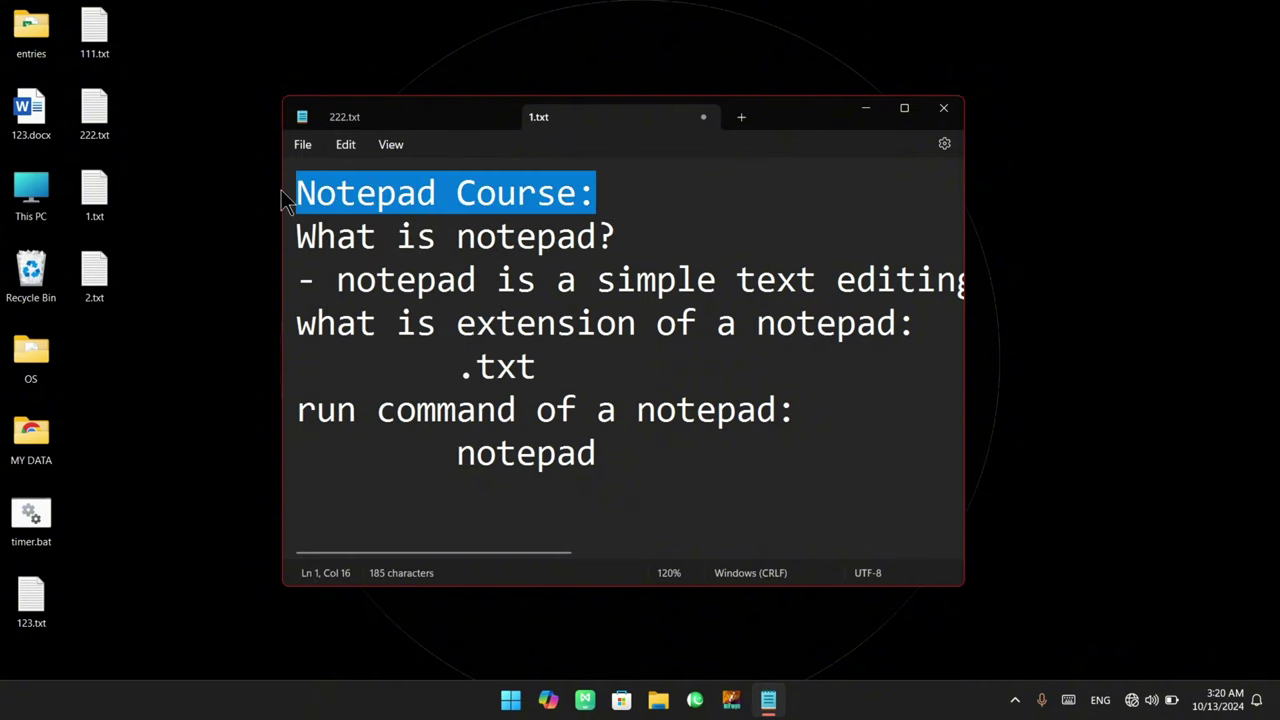
click(345, 144)
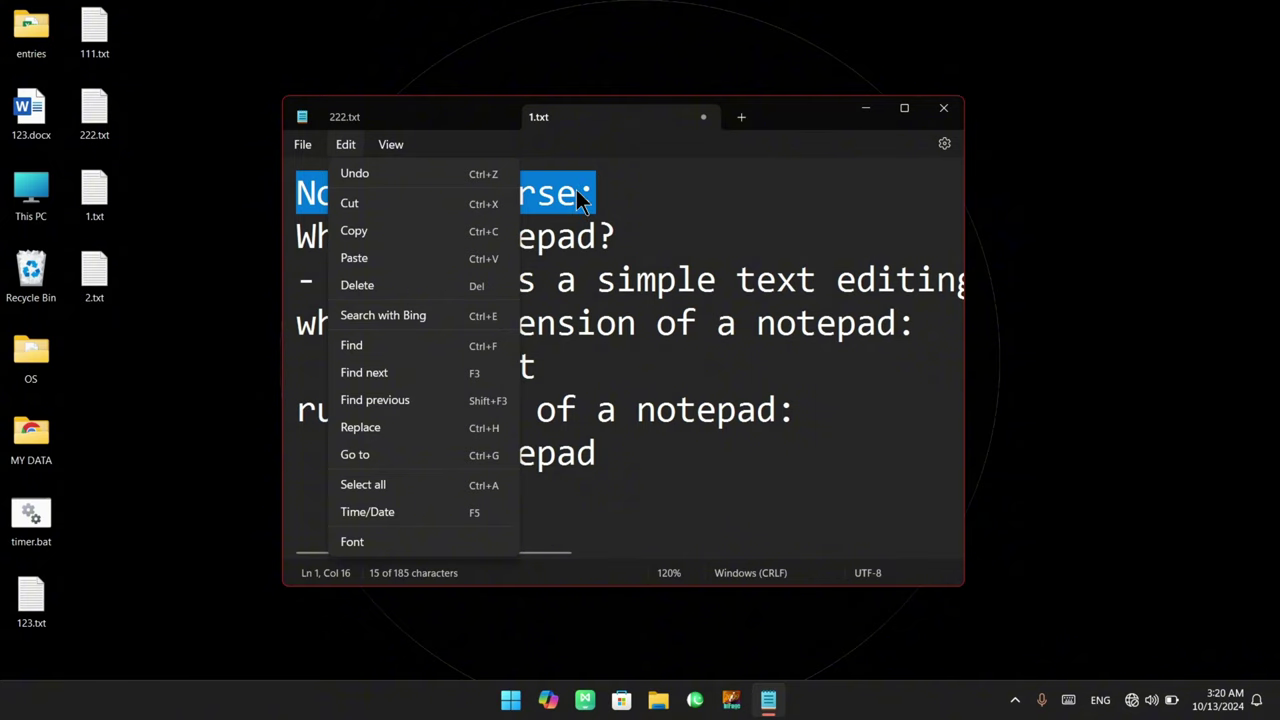
Copy the 'Notepad Course:' heading and paste three copies of it onto line 8
click(385, 233)
click(325, 490)
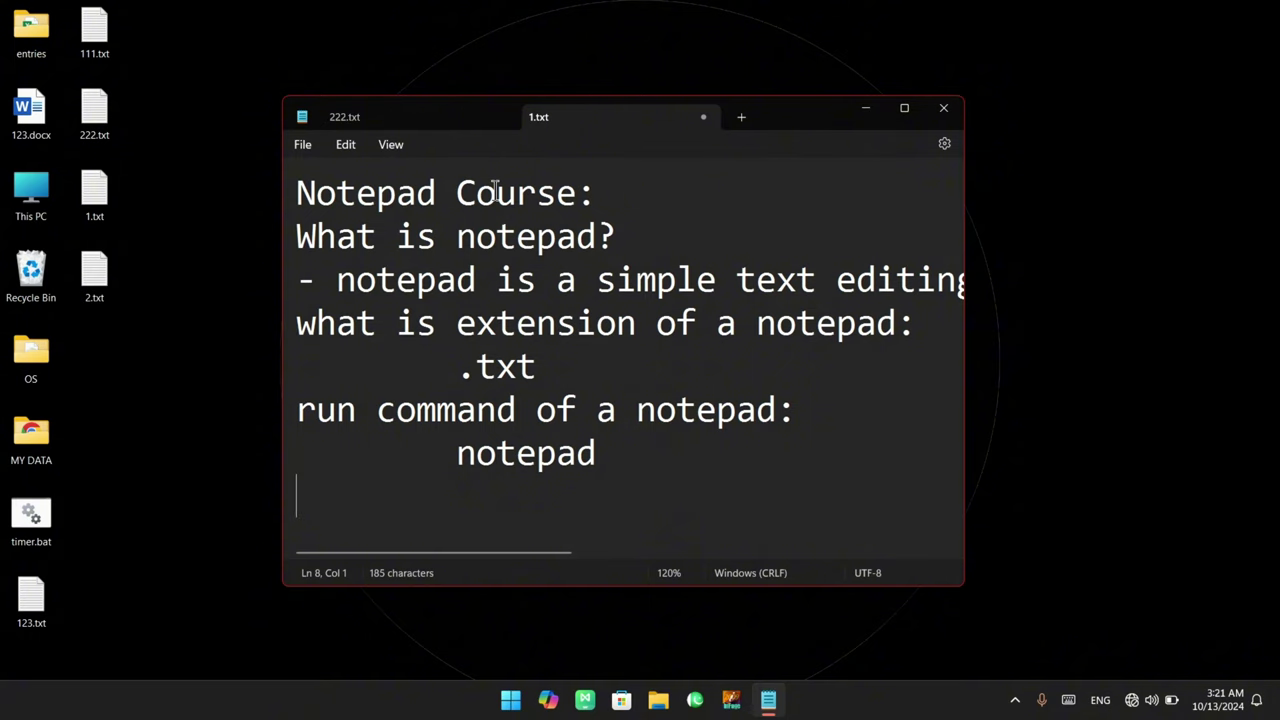
click(347, 145)
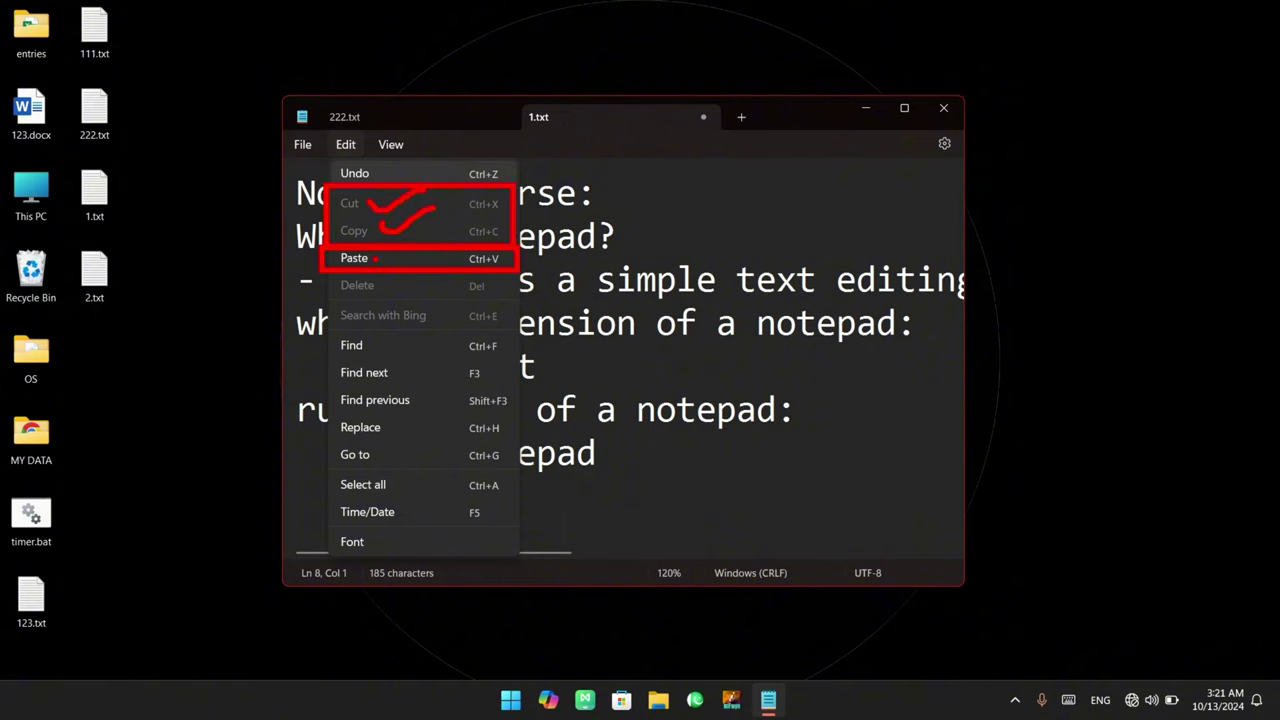
key(Escape)
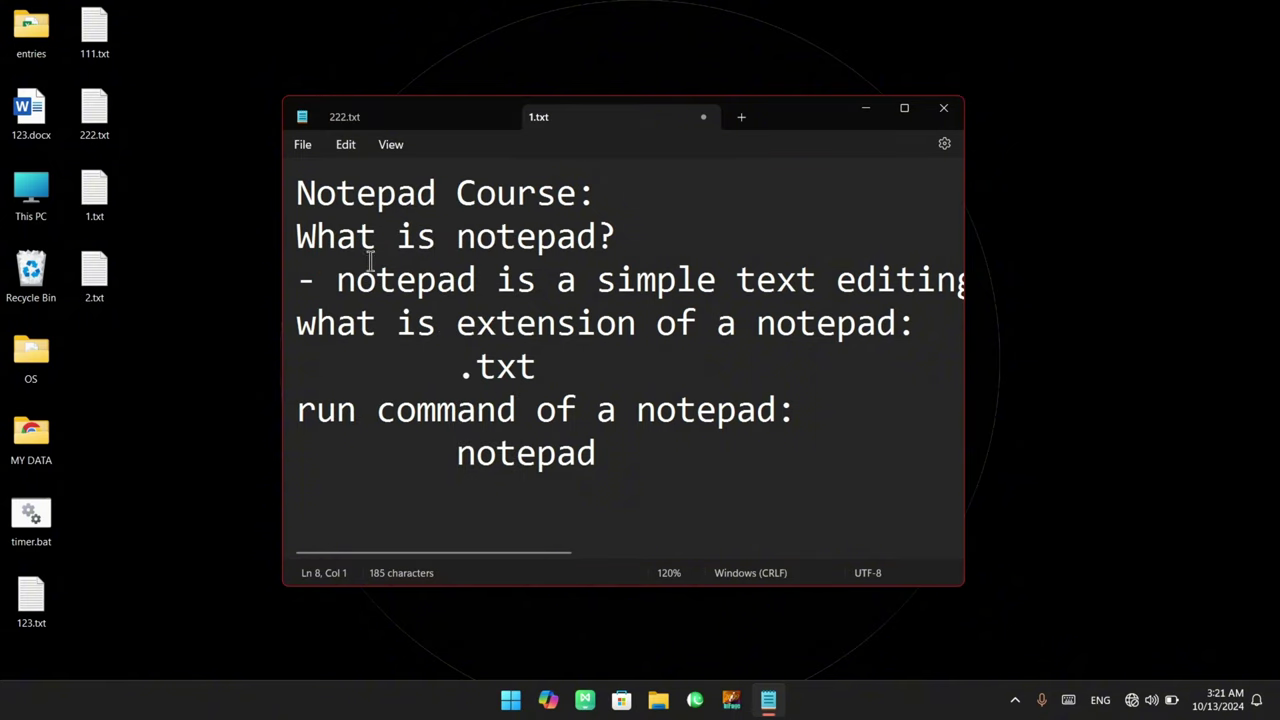
click(345, 145)
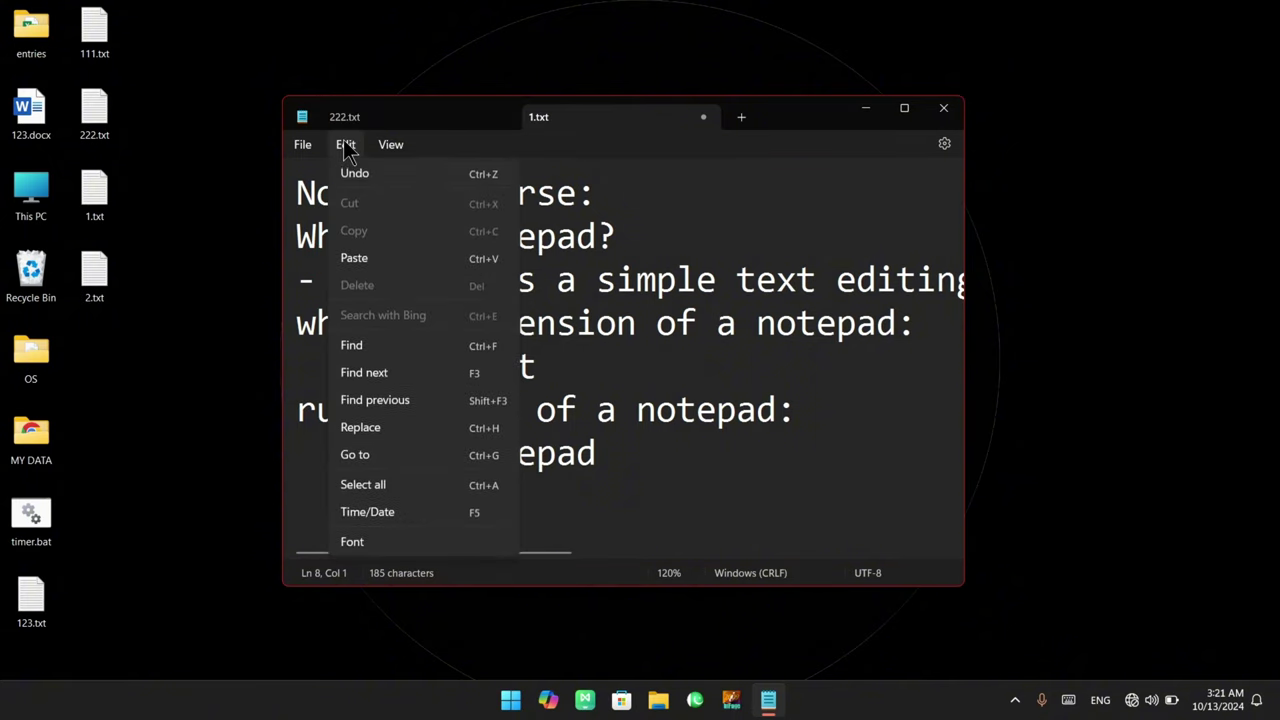
click(370, 257)
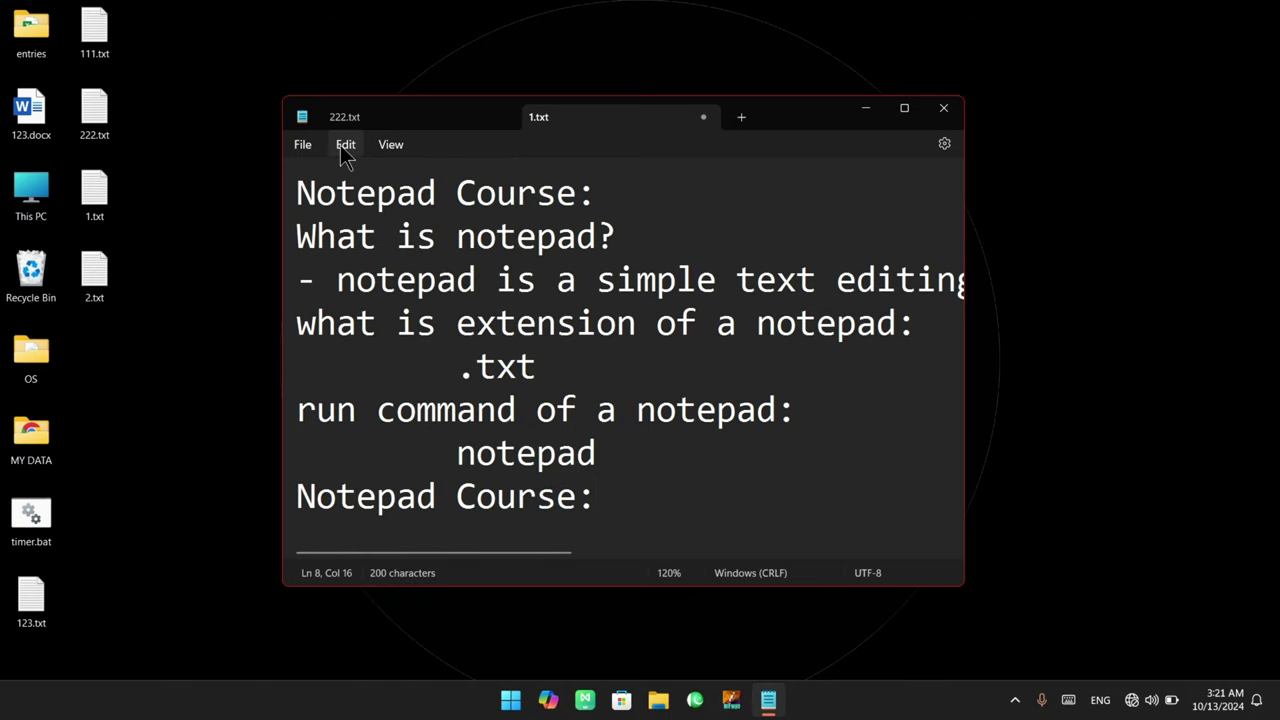
click(345, 145)
click(370, 257)
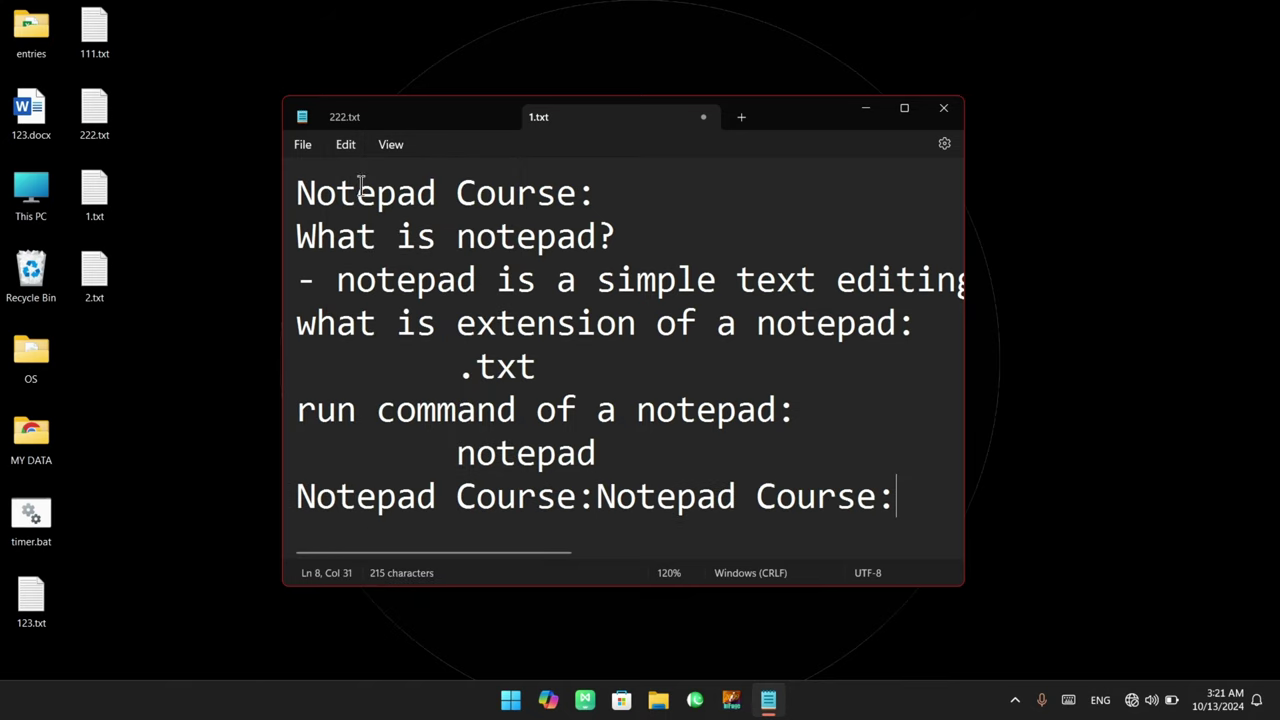
click(345, 145)
click(375, 257)
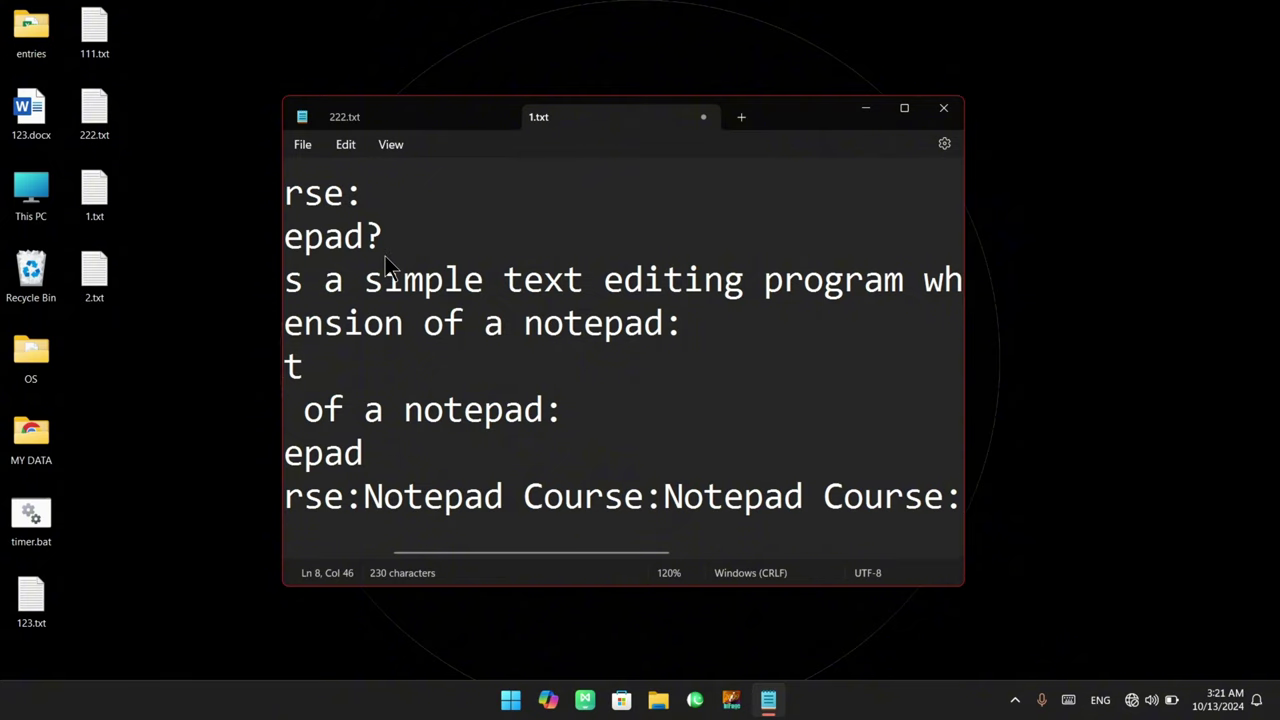
click(348, 150)
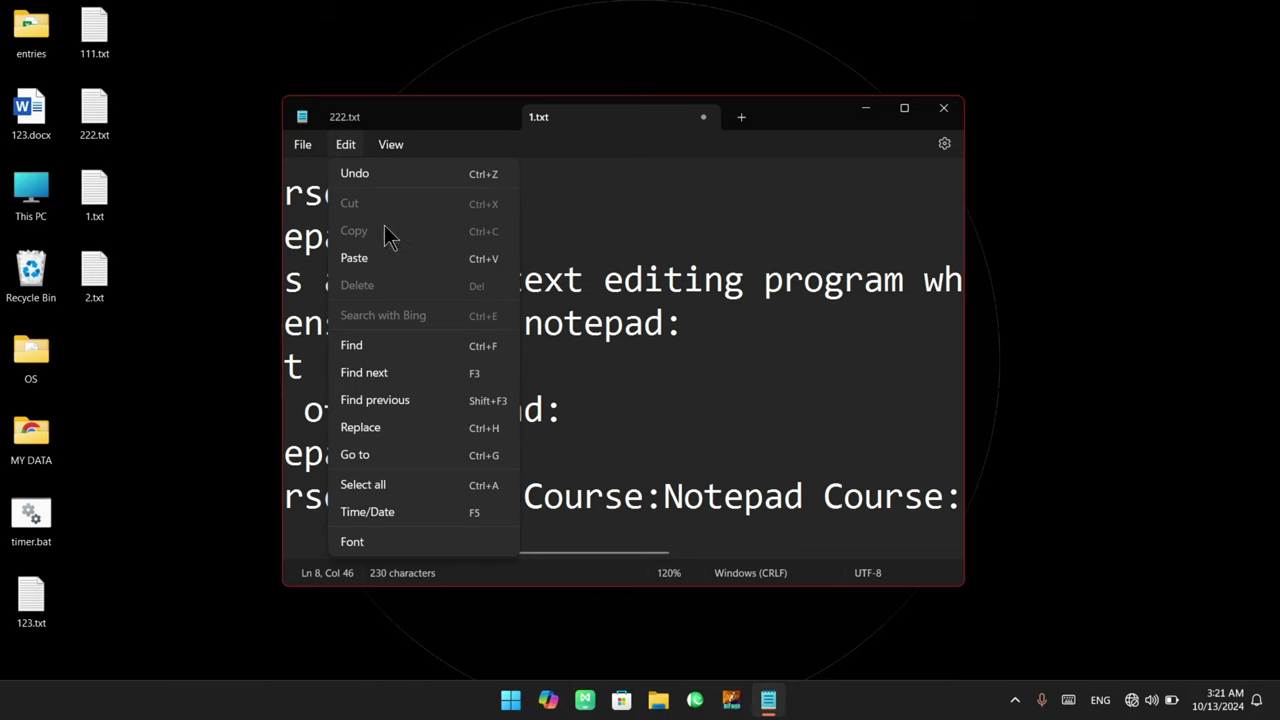
click(608, 220)
click(348, 145)
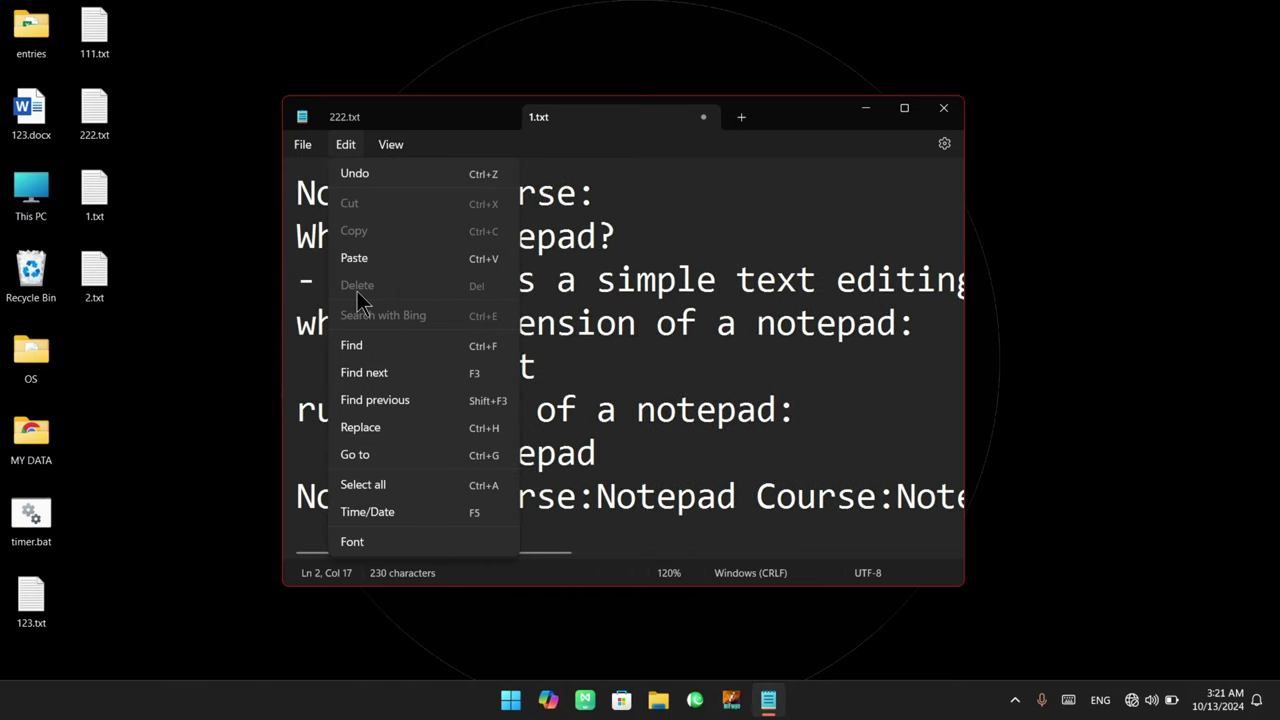
click(553, 340)
drag(390, 247, 323, 138)
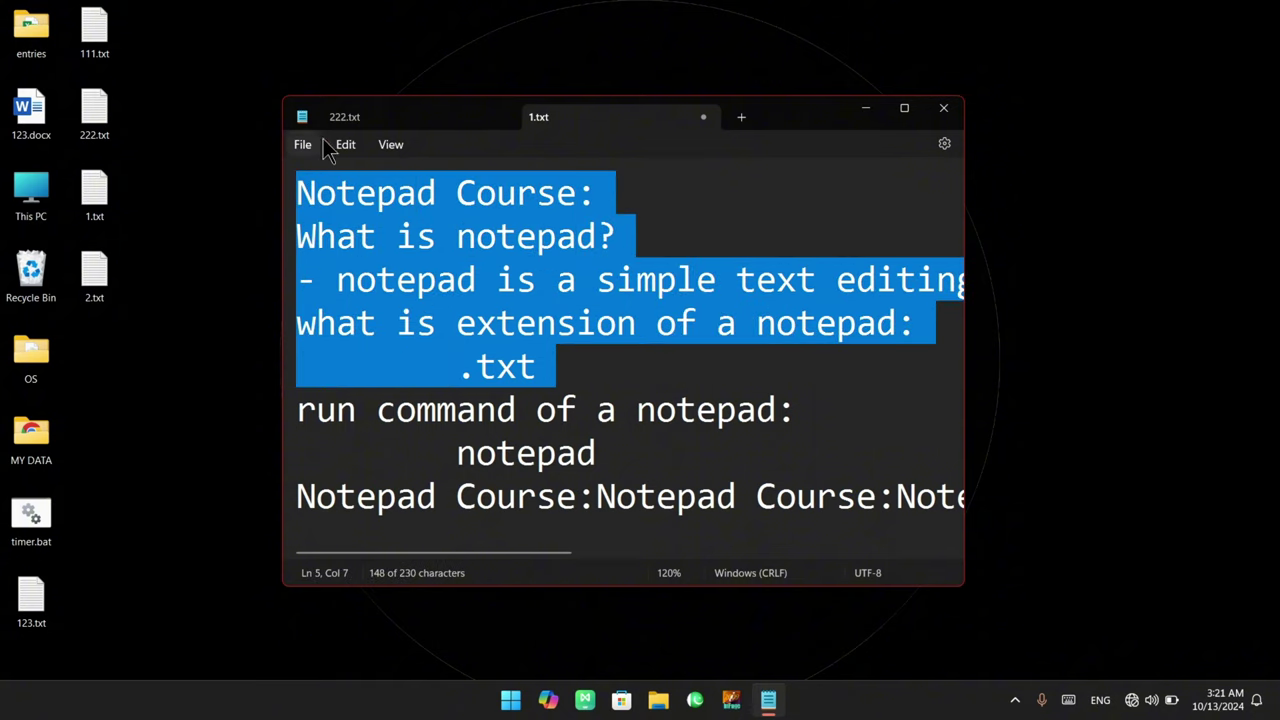
click(345, 144)
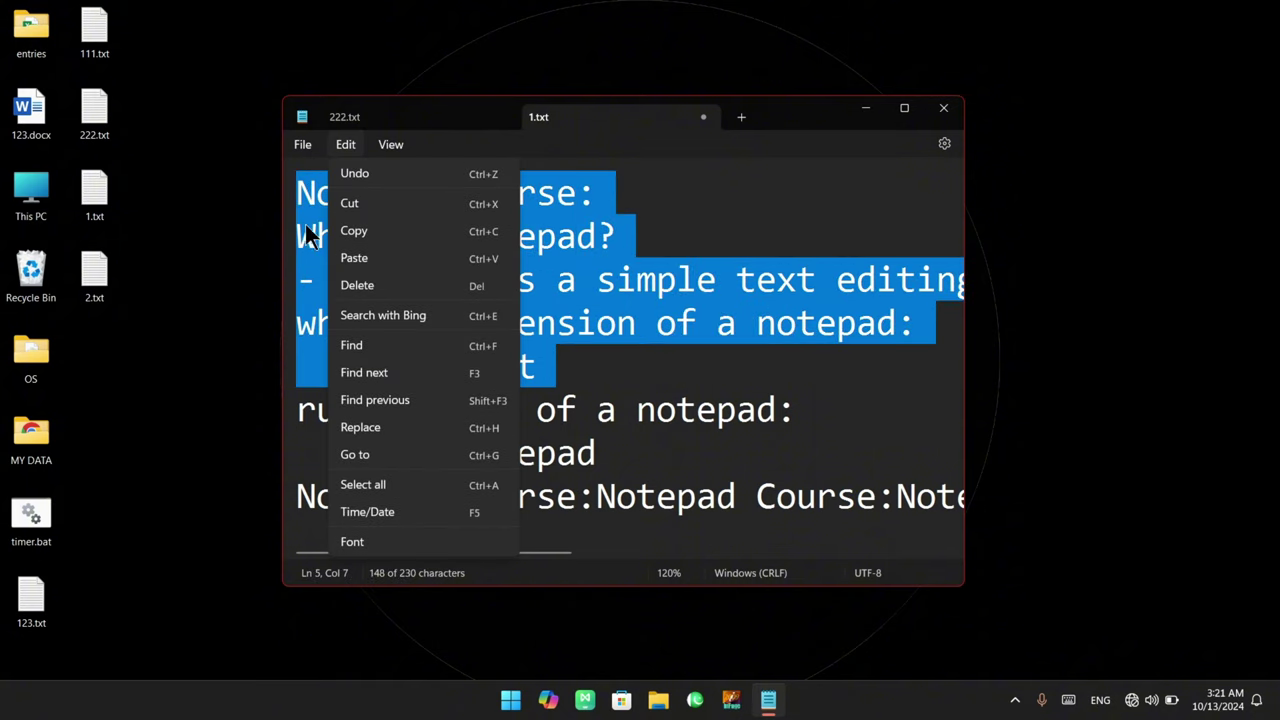
click(437, 290)
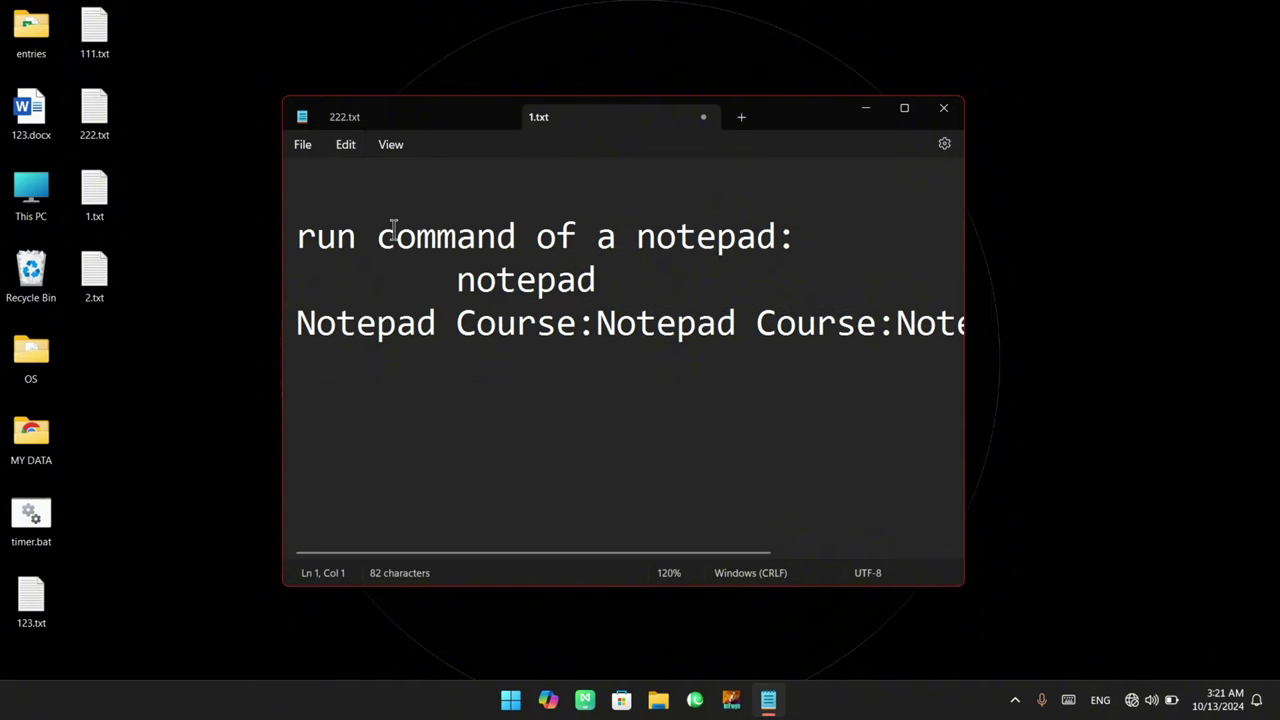
click(345, 144)
click(393, 170)
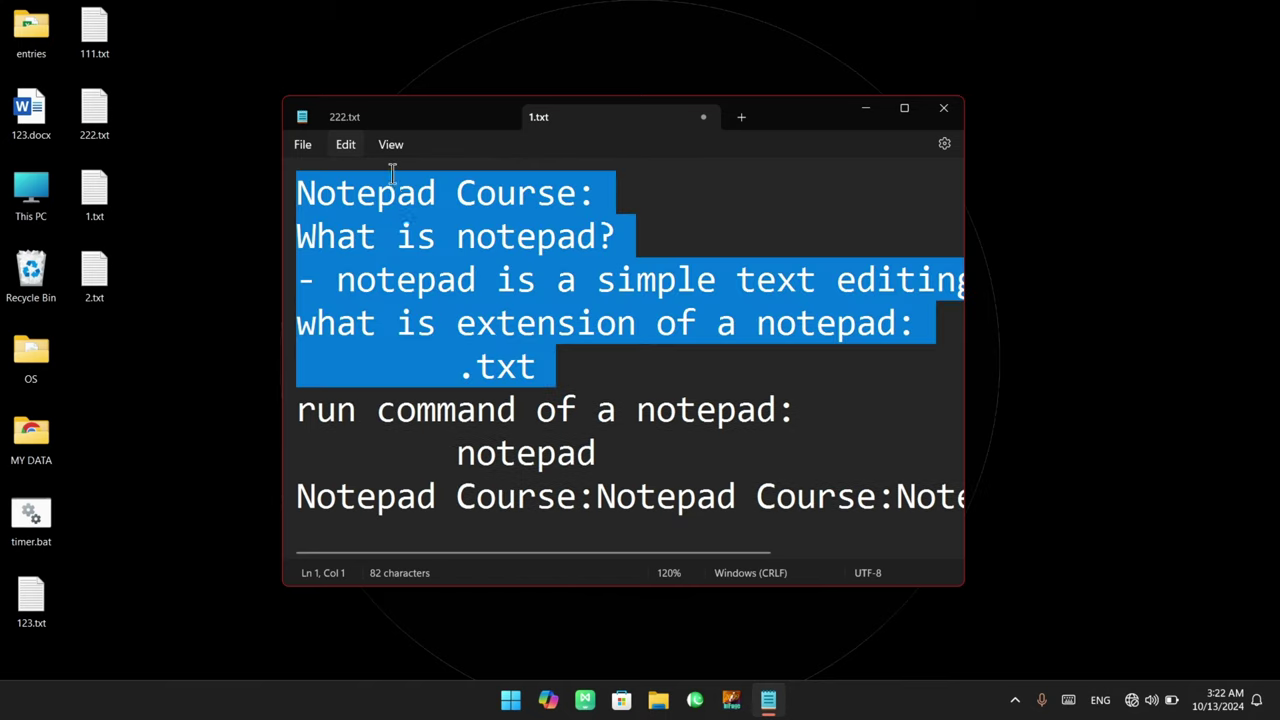
click(545, 362)
click(340, 146)
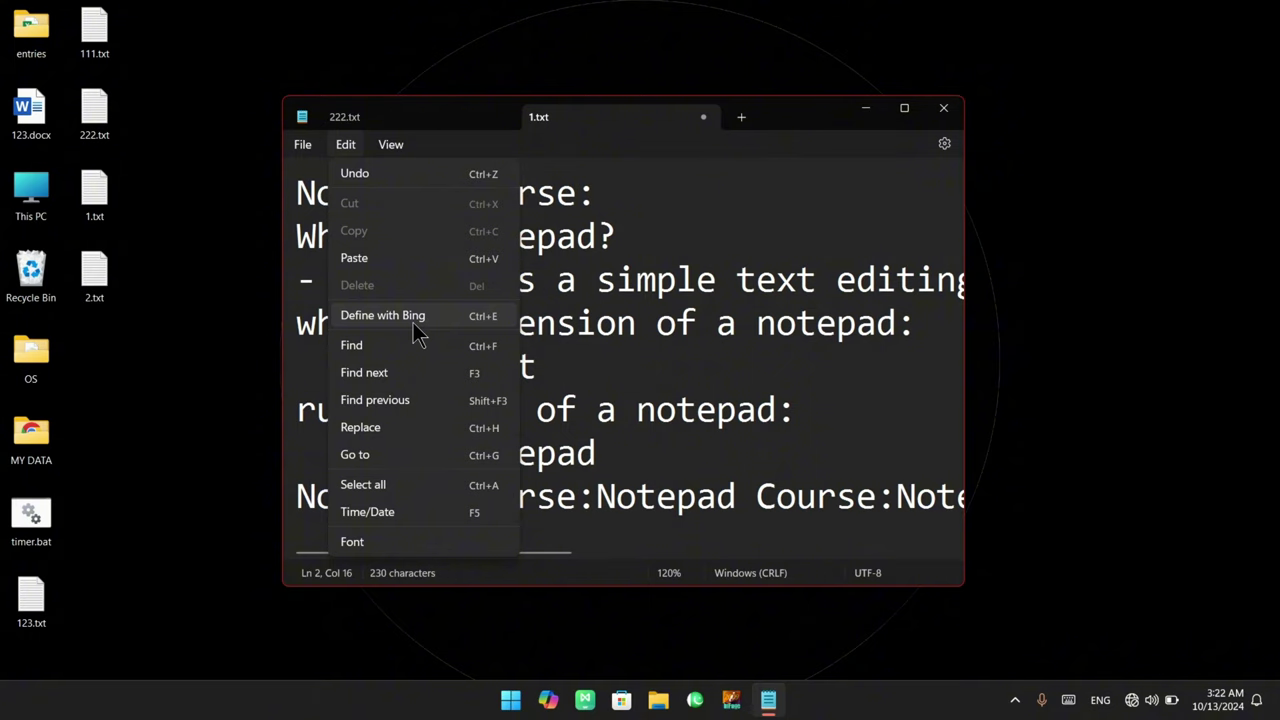
Select 'notepad' on line 2 and look it up with Define with Bing
click(457, 236)
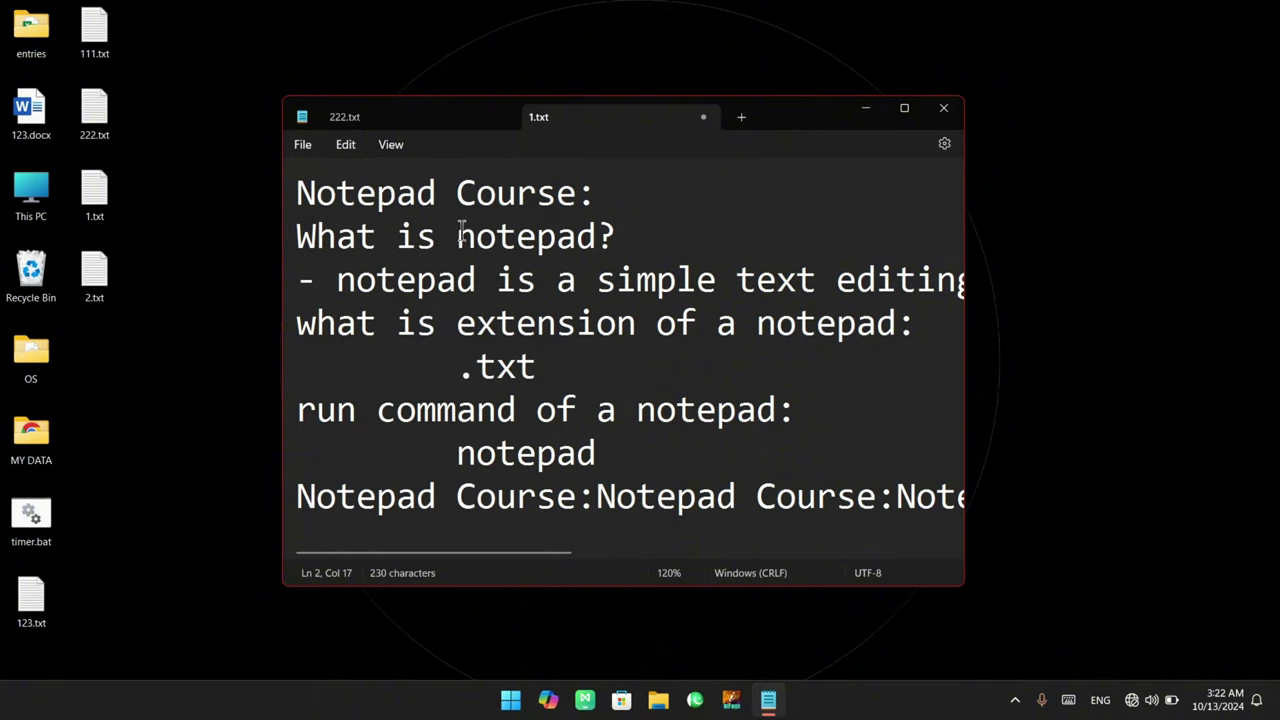
drag(457, 236, 603, 252)
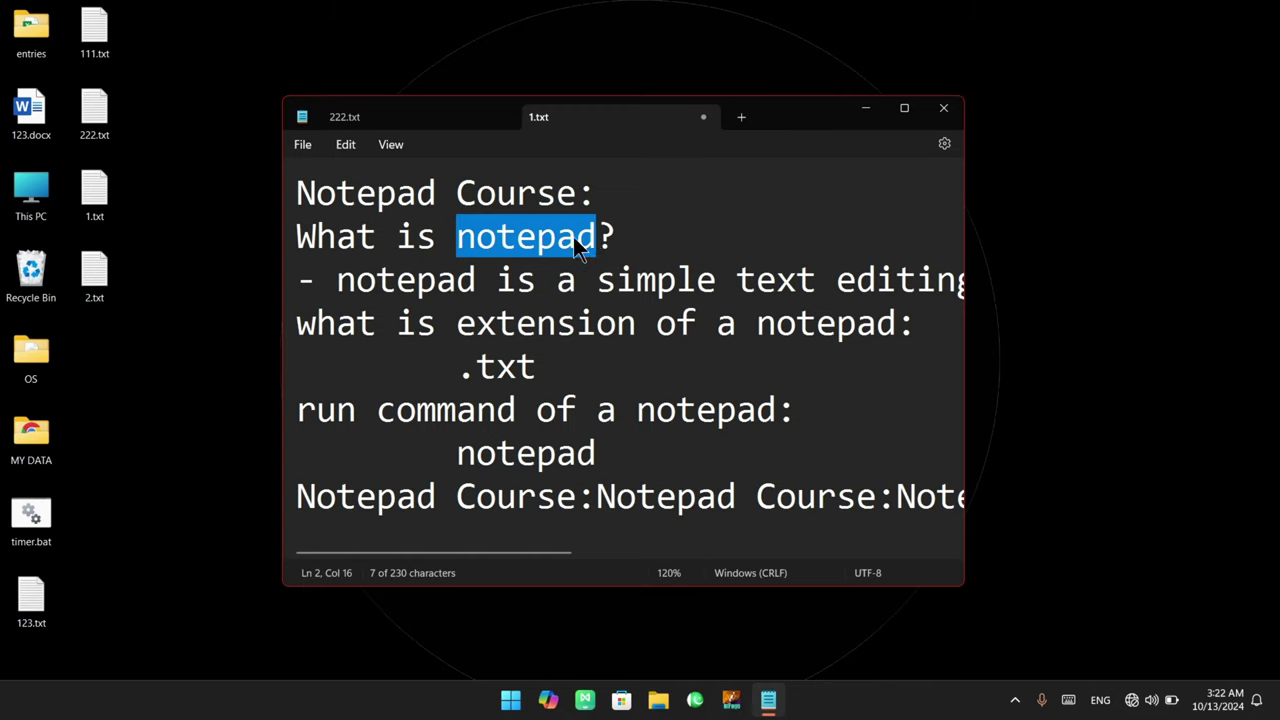
click(355, 144)
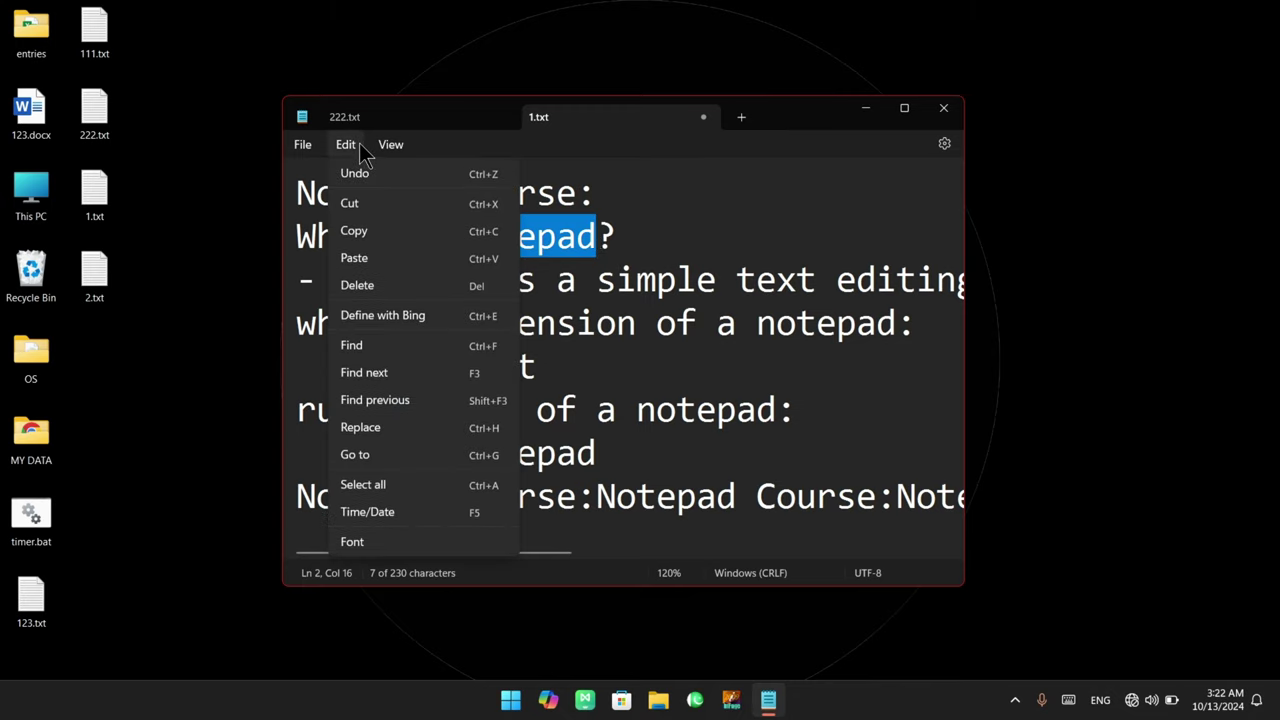
click(431, 318)
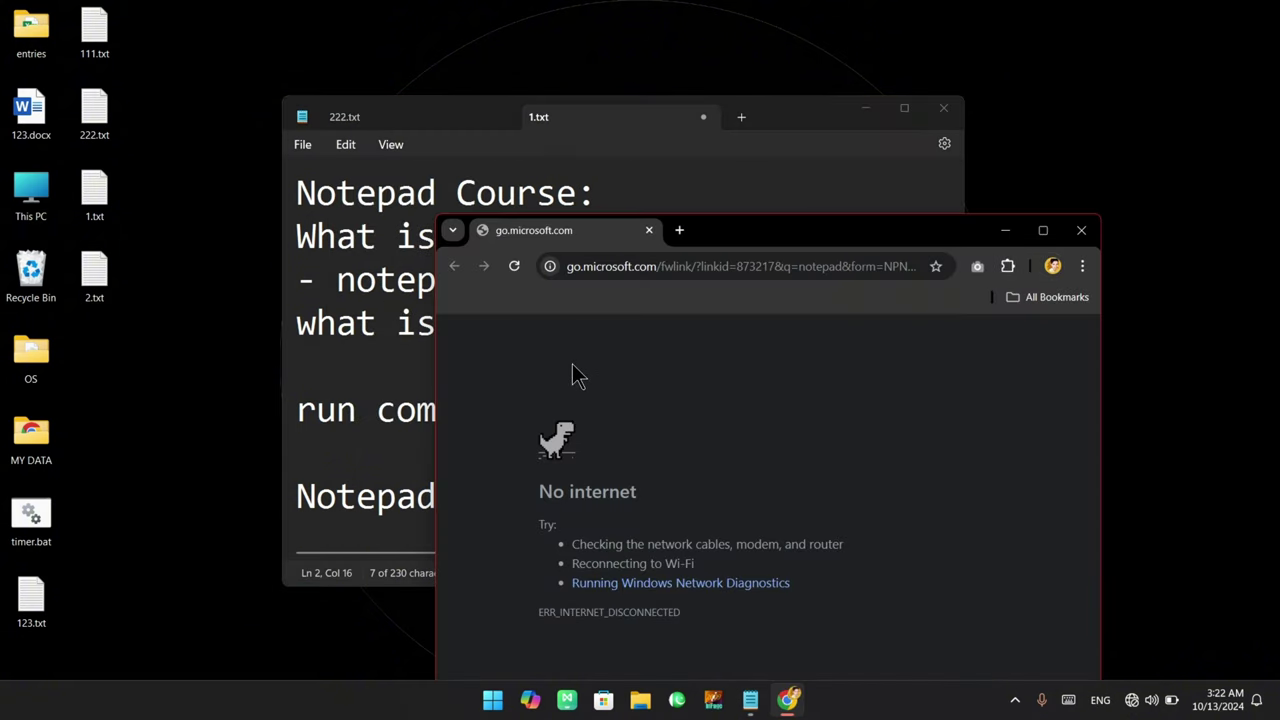
Close the Chrome window showing the No internet page
click(1081, 230)
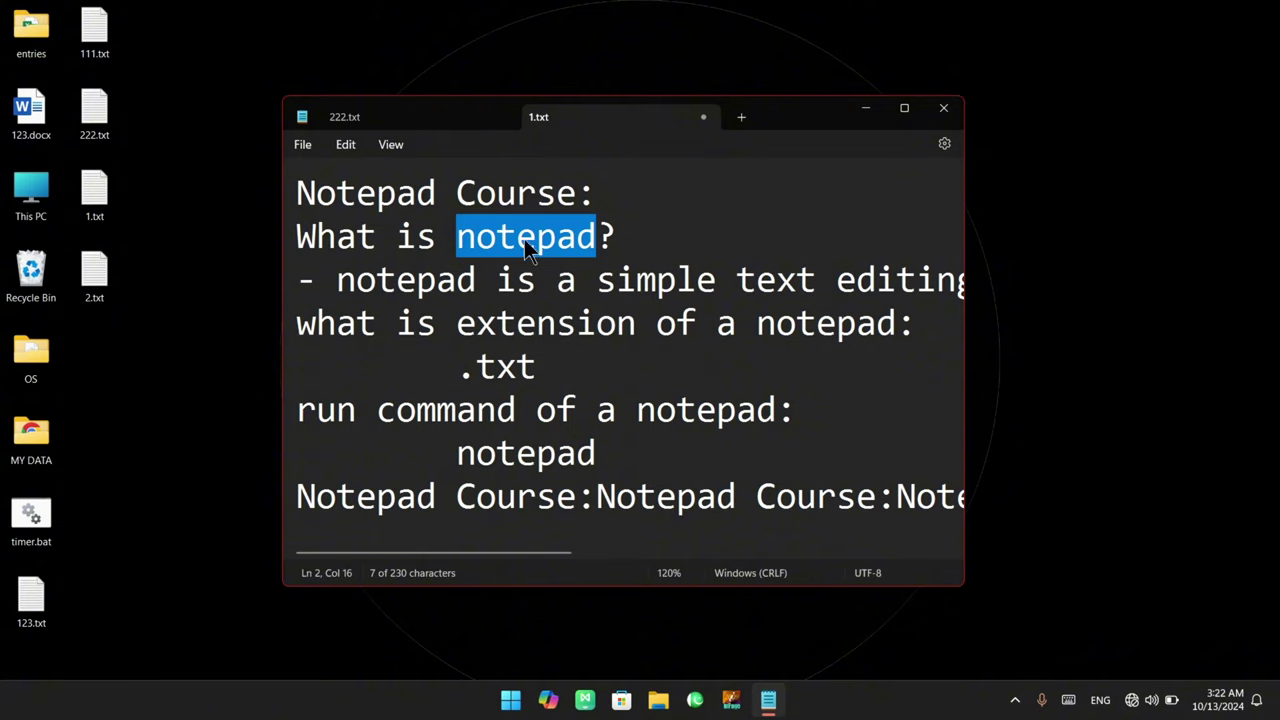
Leave the caret after '.txt' and open Find, which still holds the term 'stock'
click(346, 145)
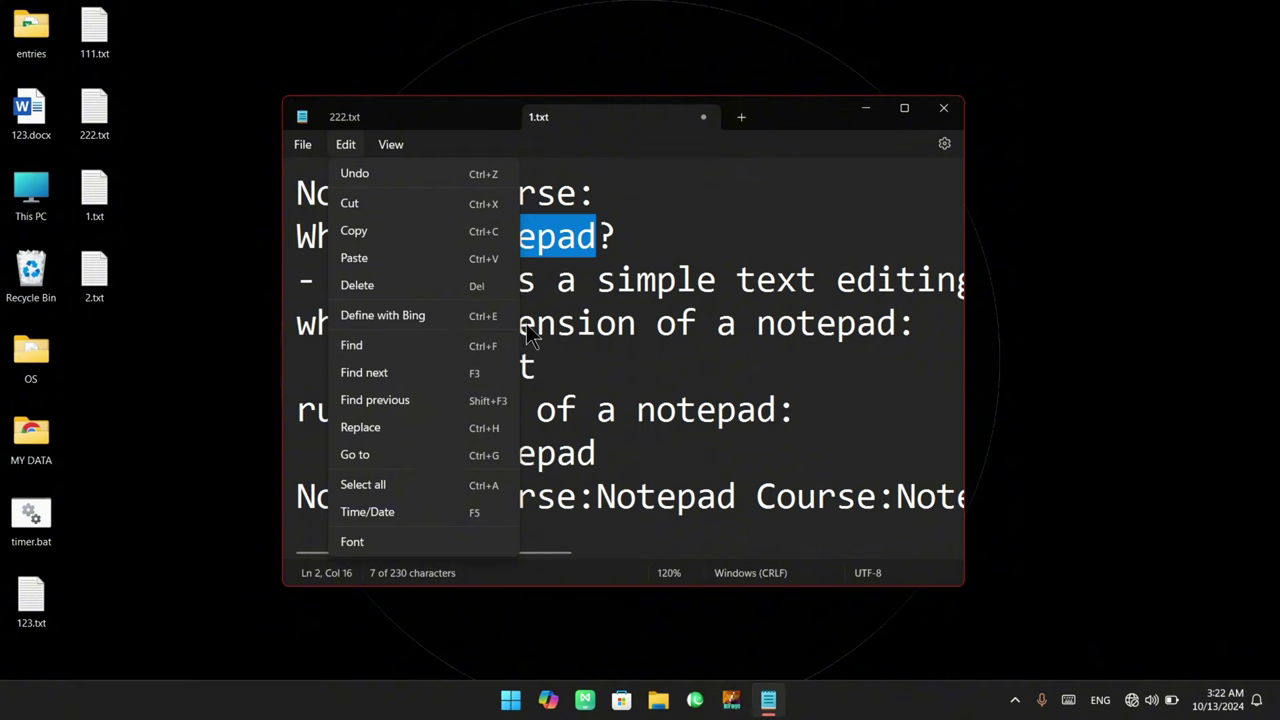
click(664, 272)
drag(311, 188, 621, 470)
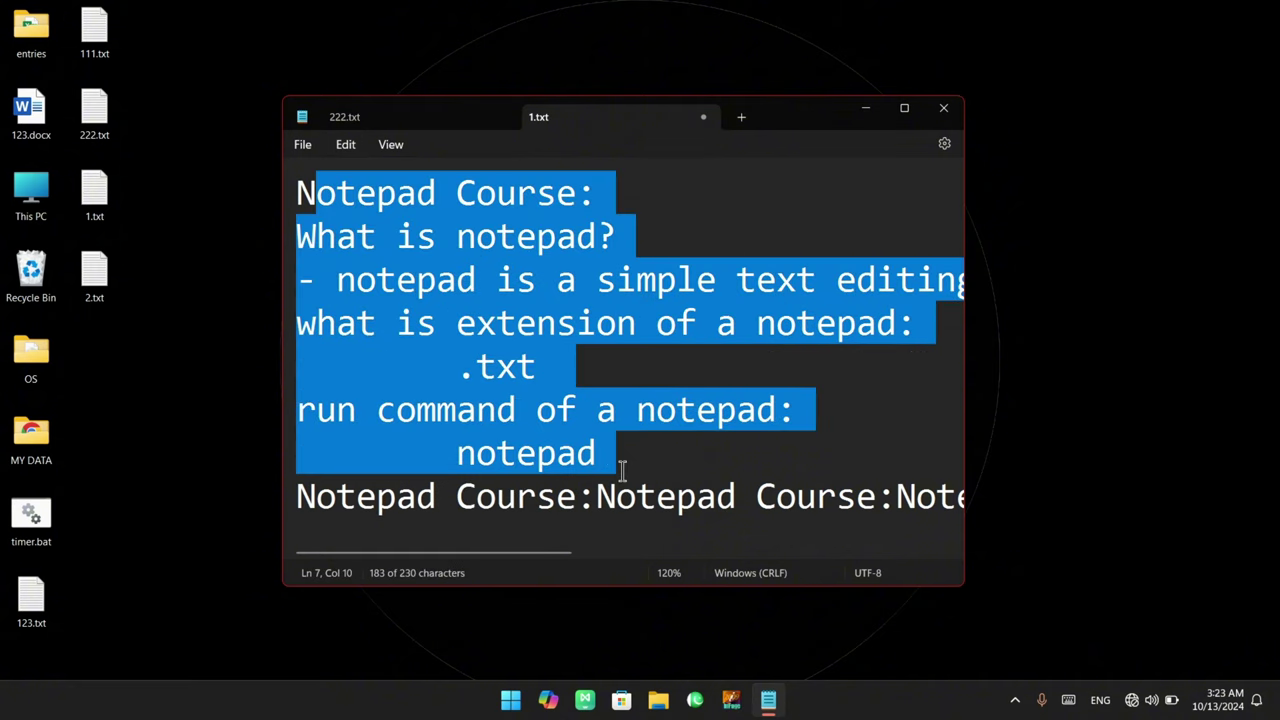
click(485, 320)
triple_click(484, 182)
drag(484, 182, 629, 396)
click(603, 371)
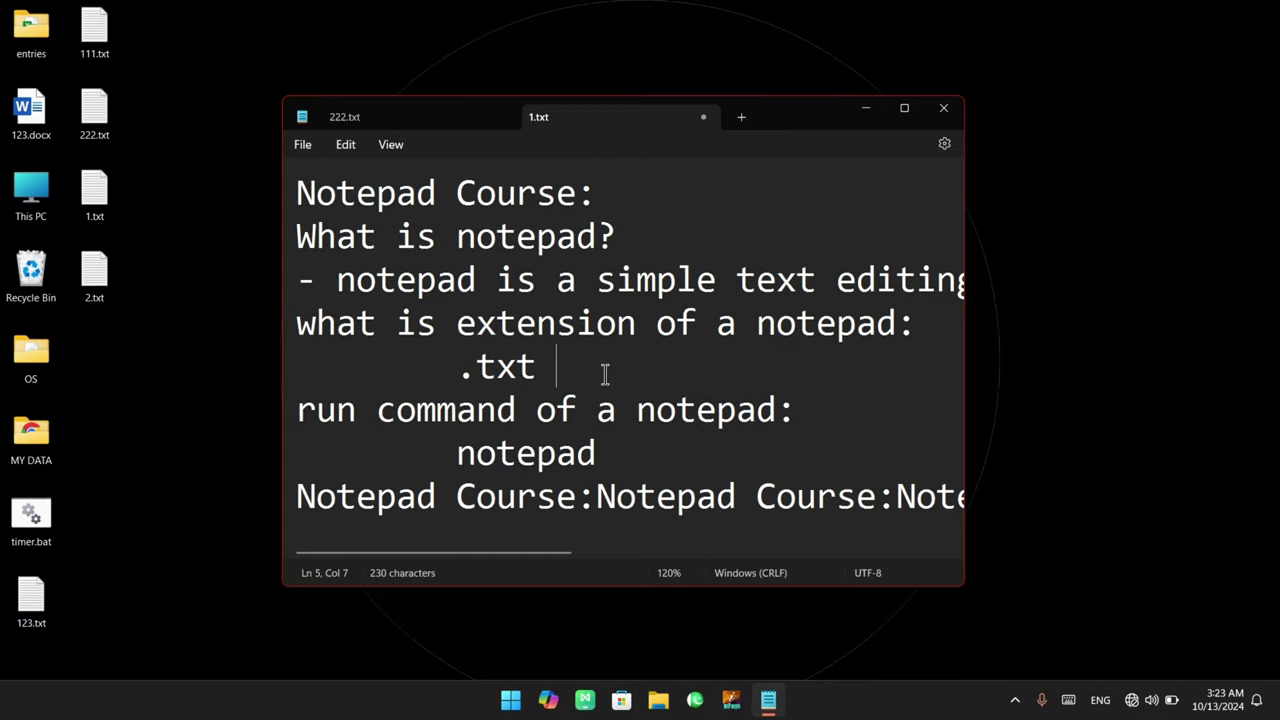
click(342, 149)
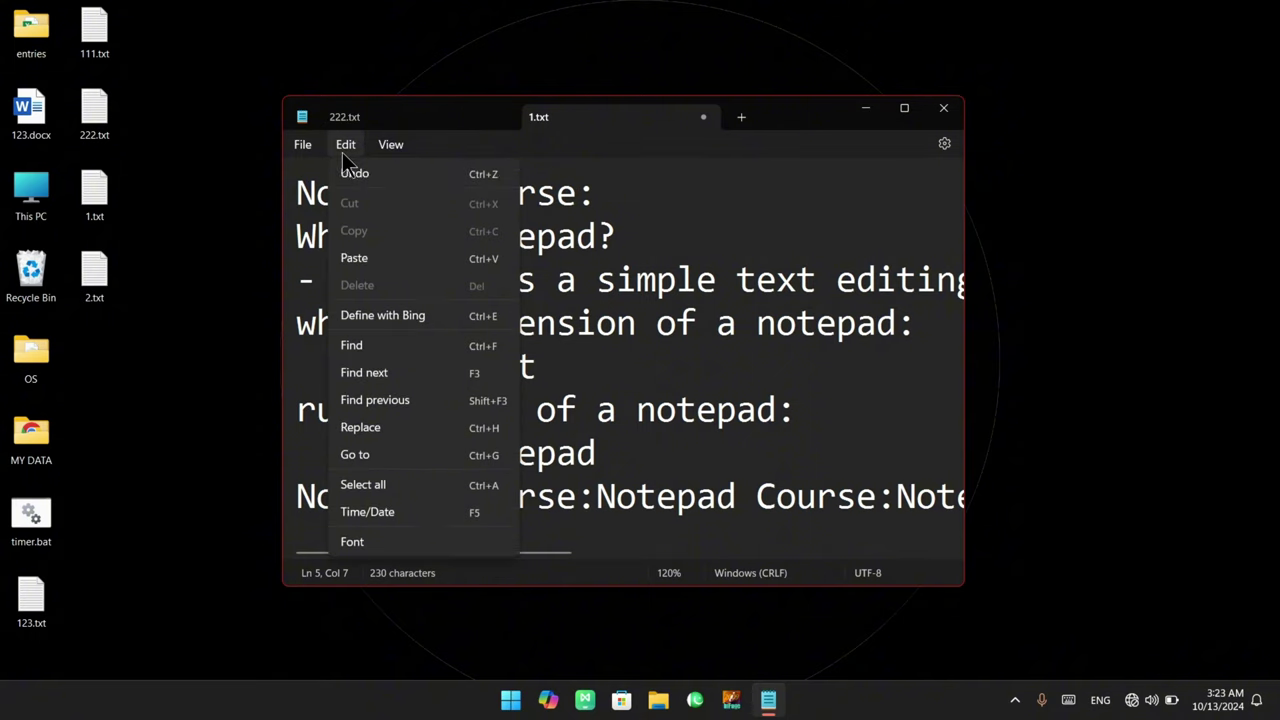
click(424, 372)
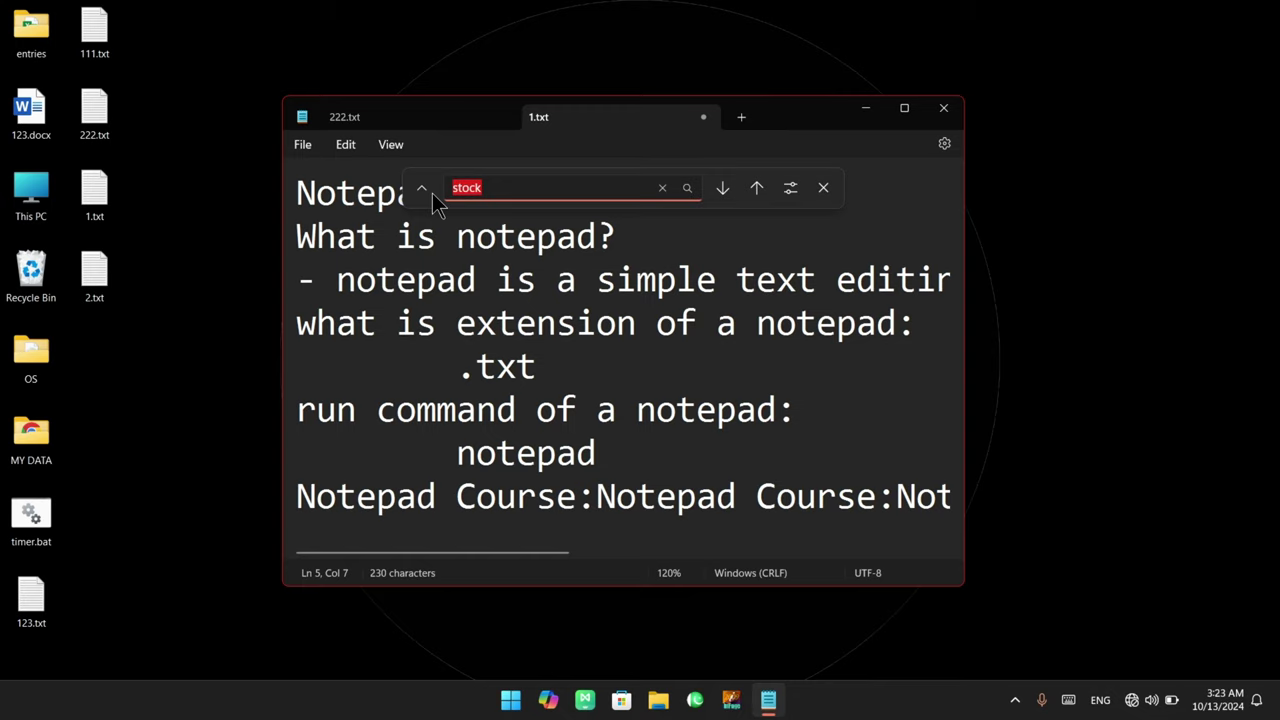
Search 'window' in both directions, dismiss each not-found message, then change the term to 'notepad'
text(window)
click(722, 188)
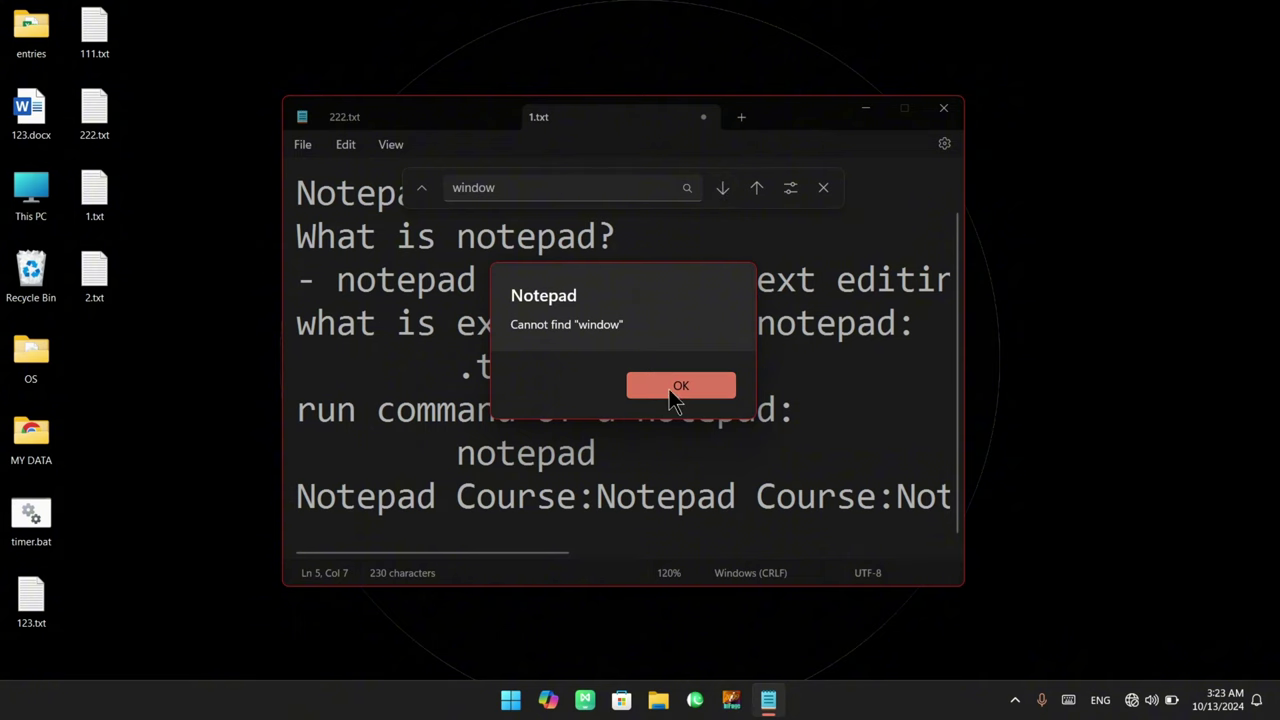
click(680, 388)
click(756, 190)
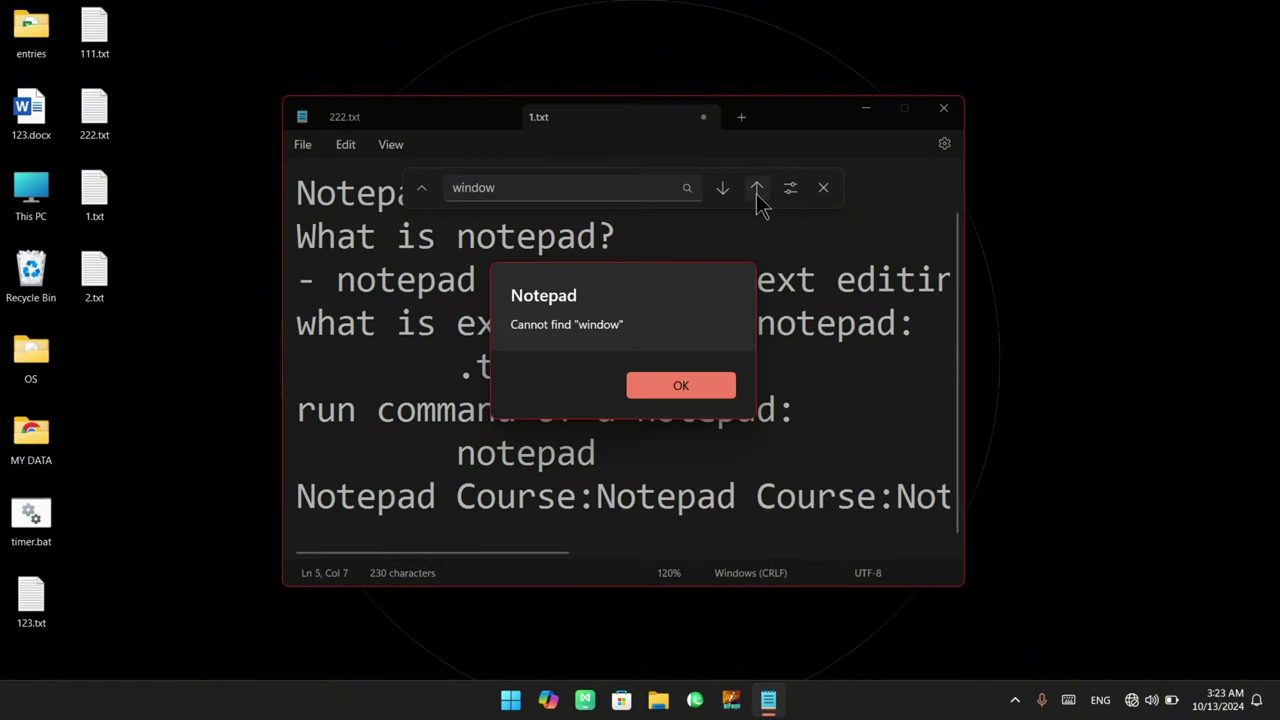
click(688, 391)
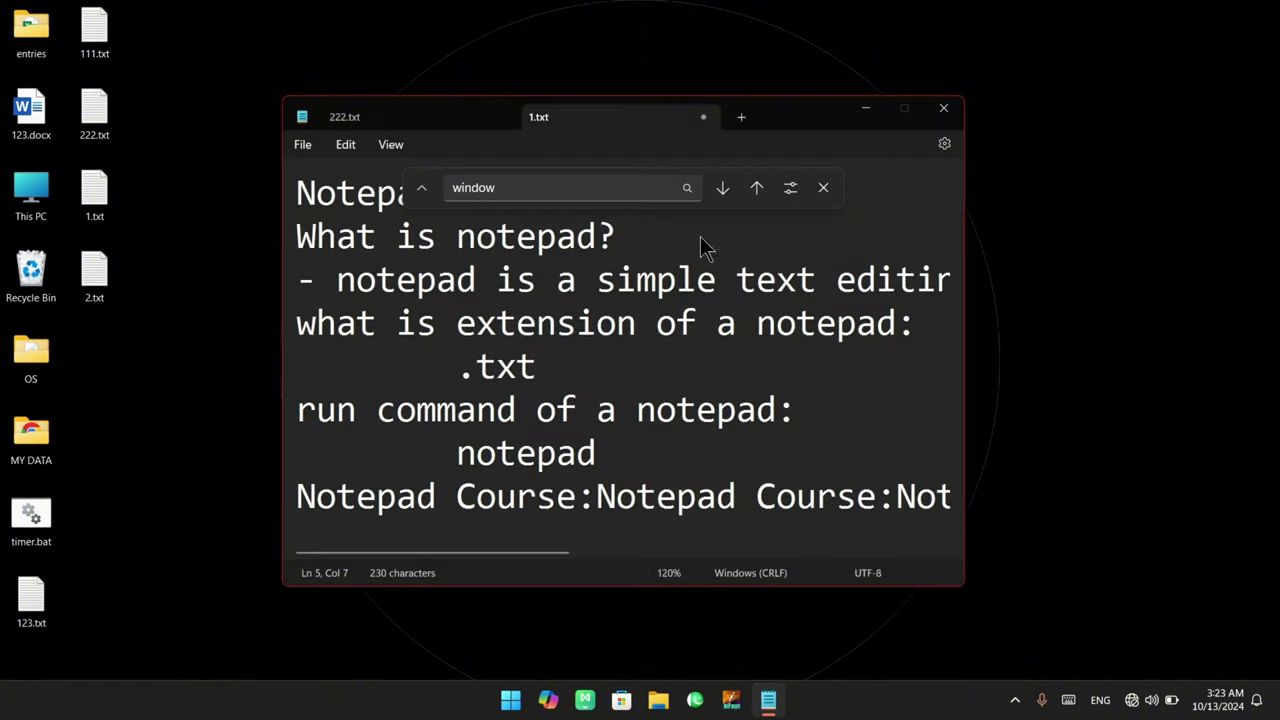
click(721, 190)
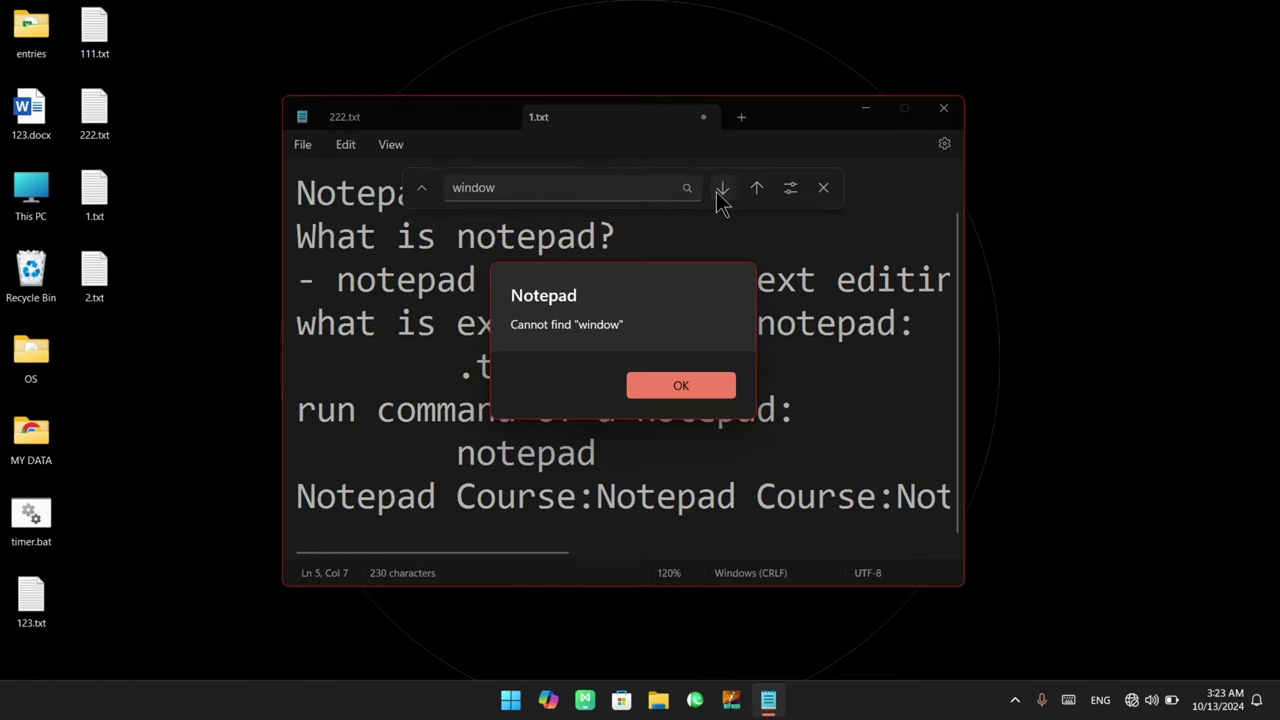
click(697, 388)
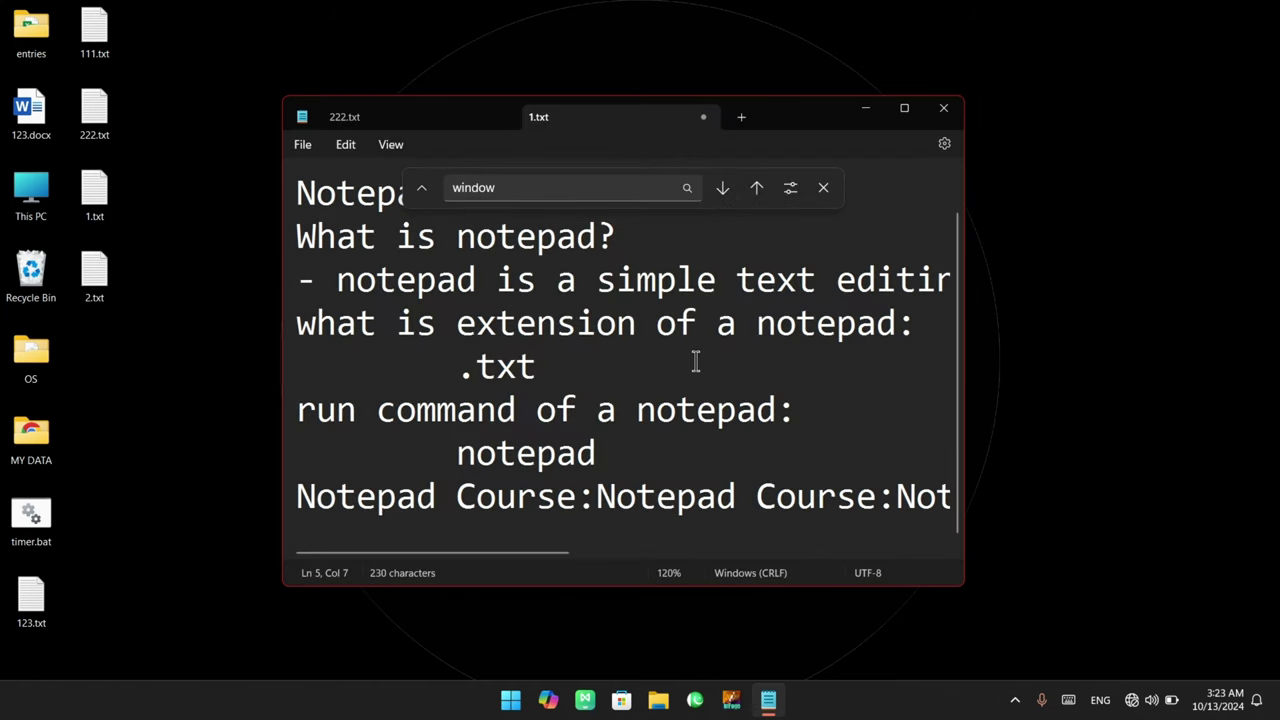
double_click(478, 188)
text(notepad)
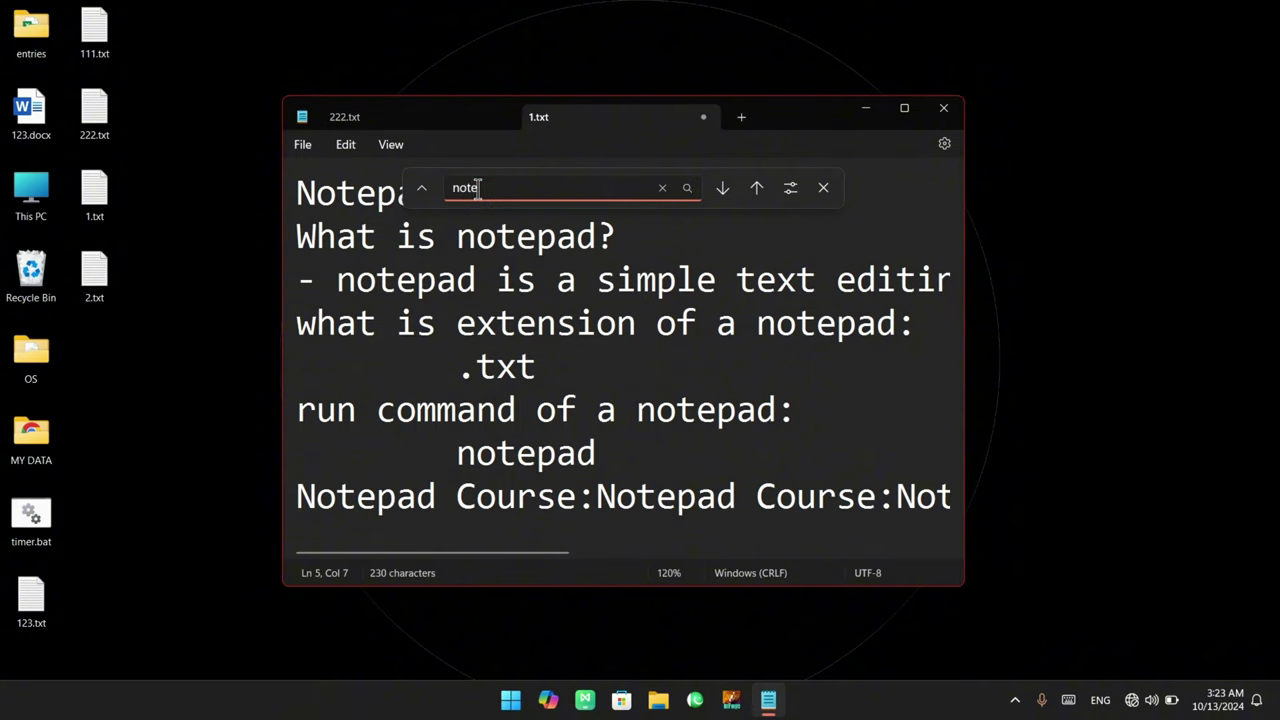
Step forward and backward through the 'notepad' matches, ending at Notepad on line 1
click(722, 189)
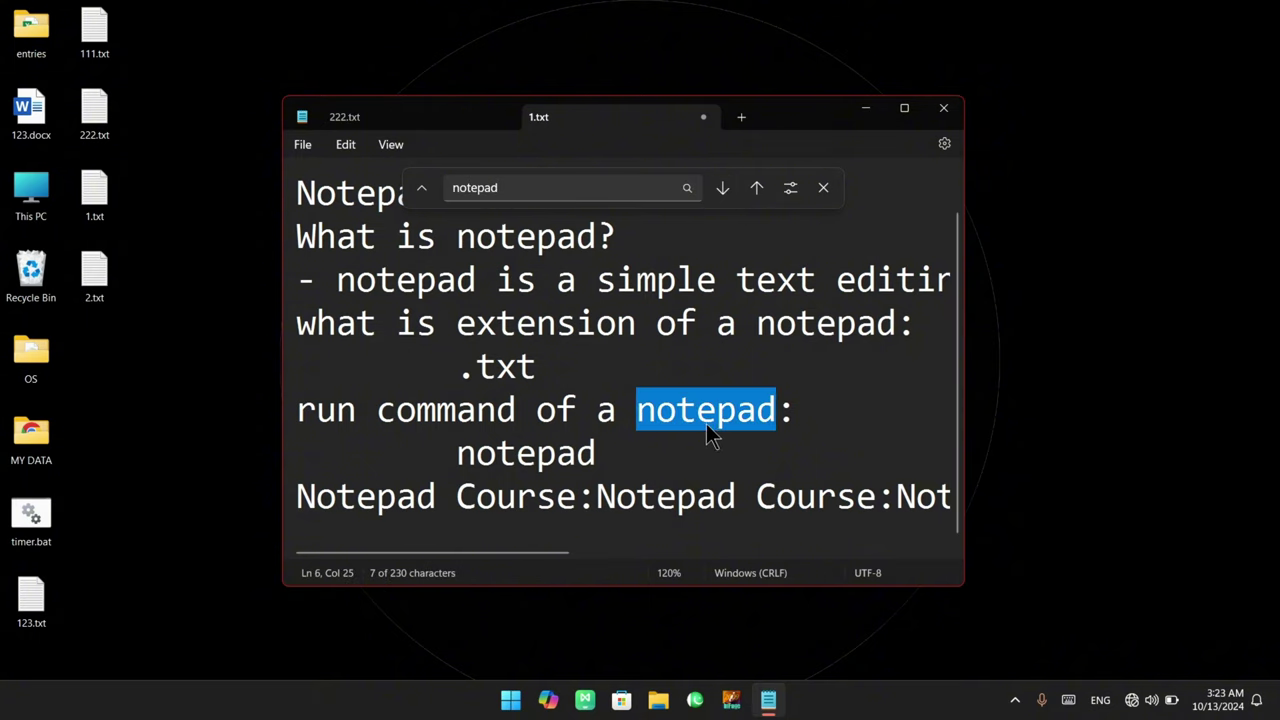
click(757, 188)
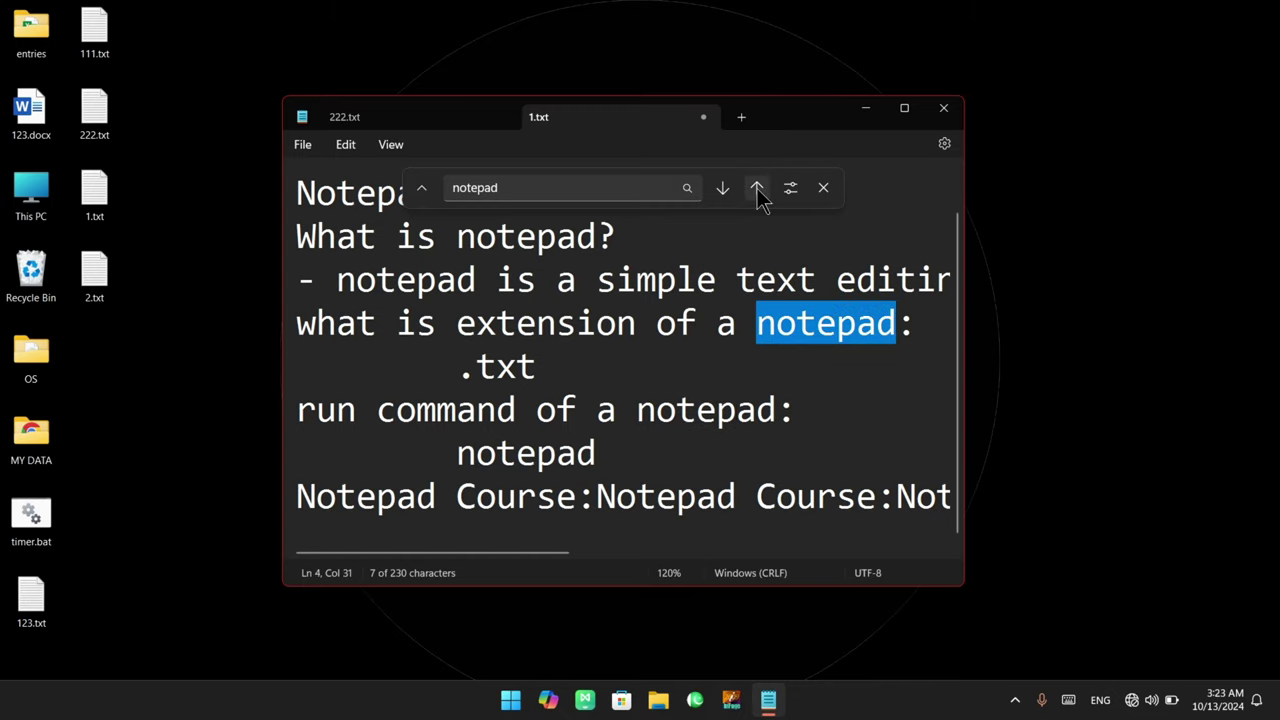
click(757, 188)
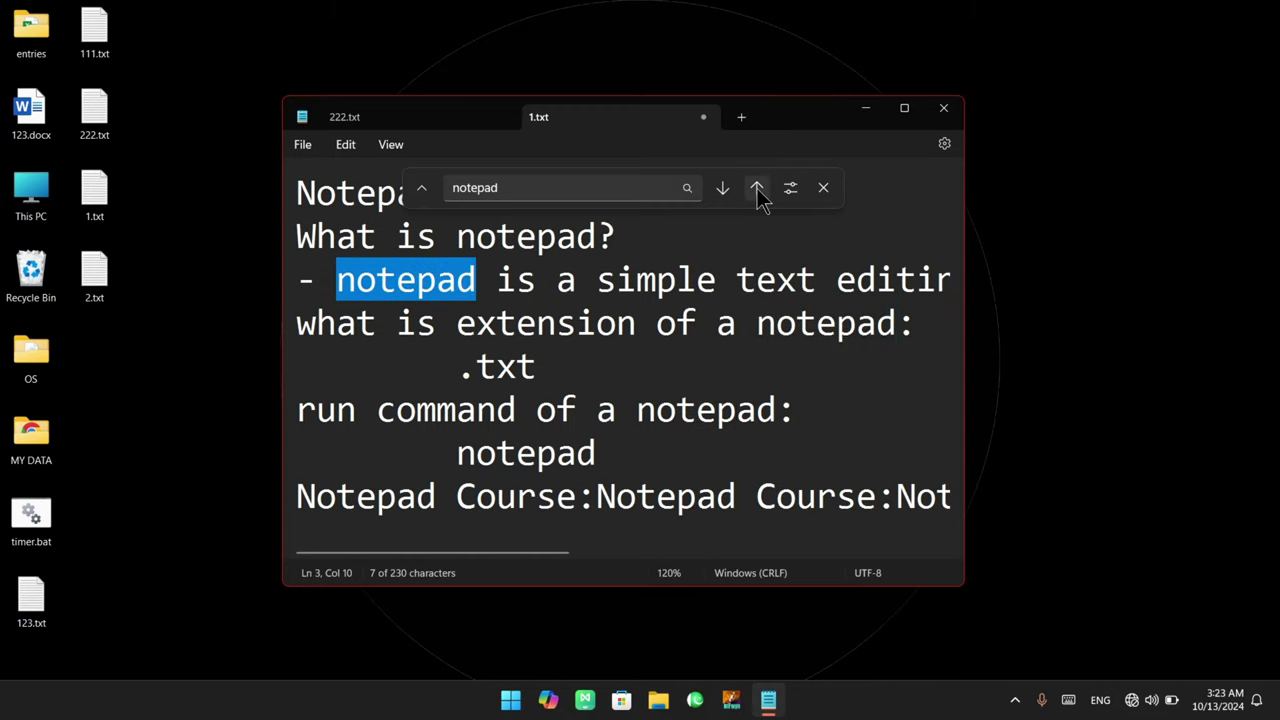
click(757, 188)
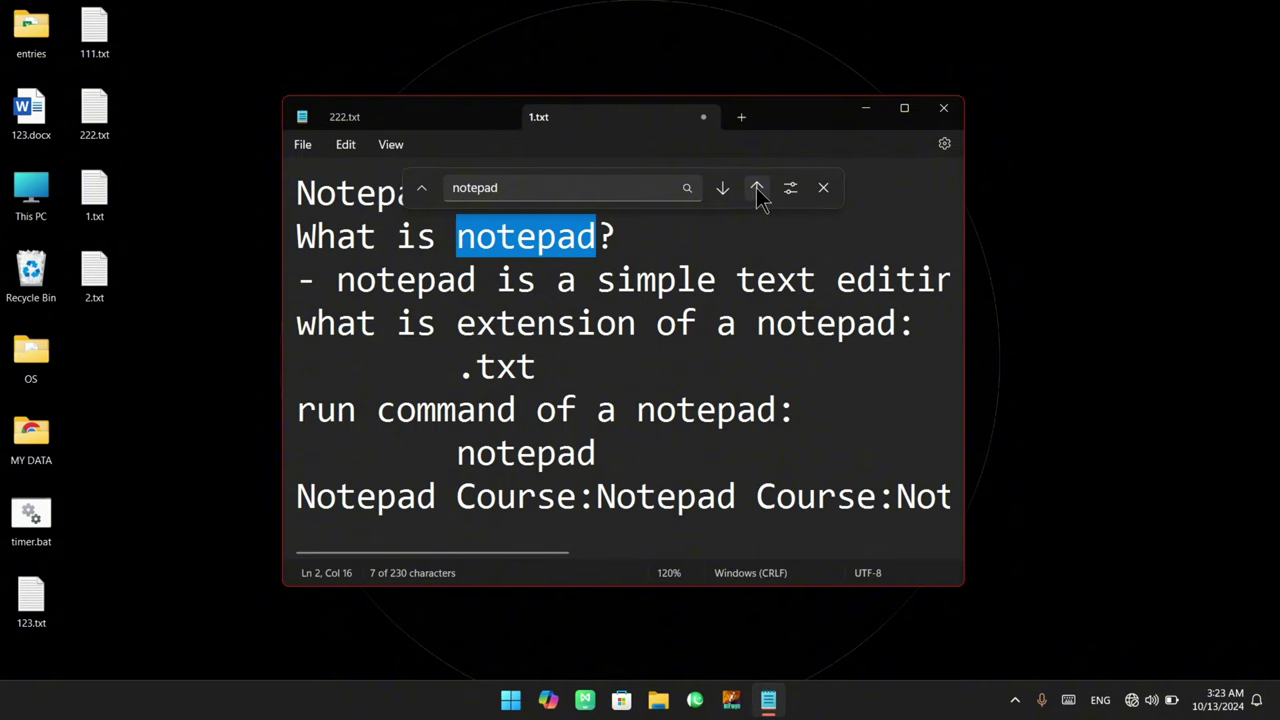
click(757, 188)
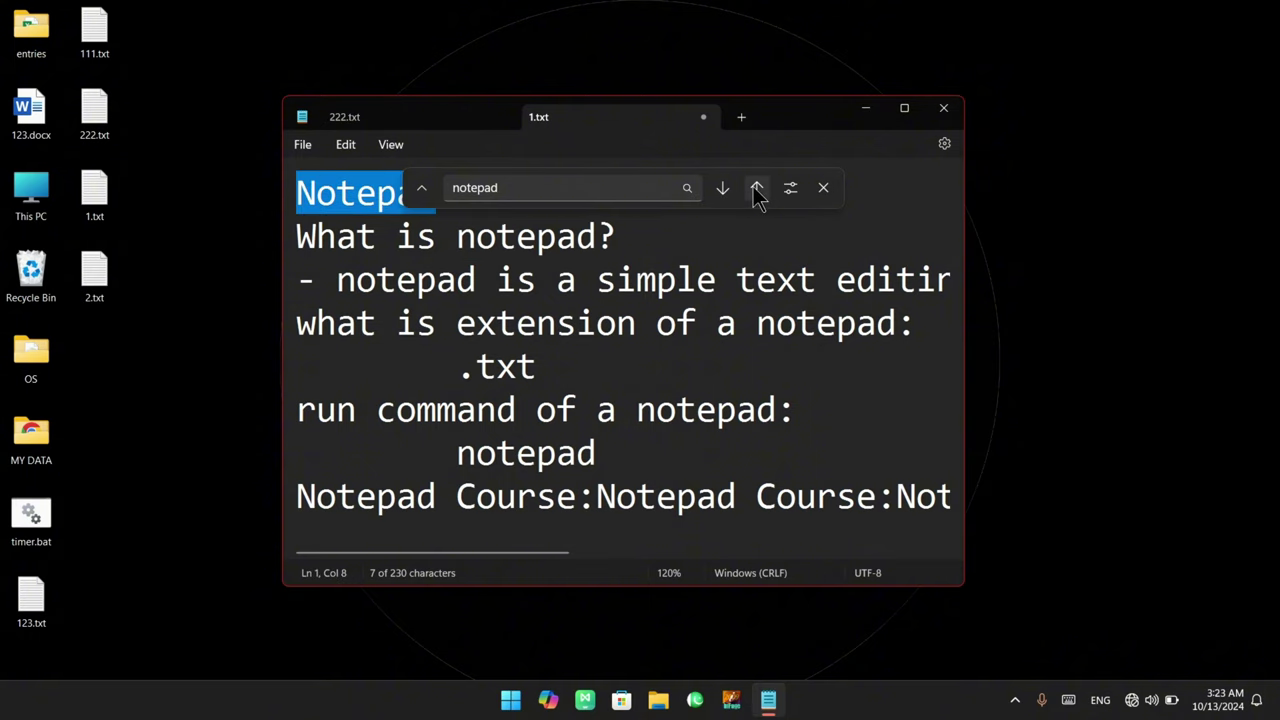
click(728, 190)
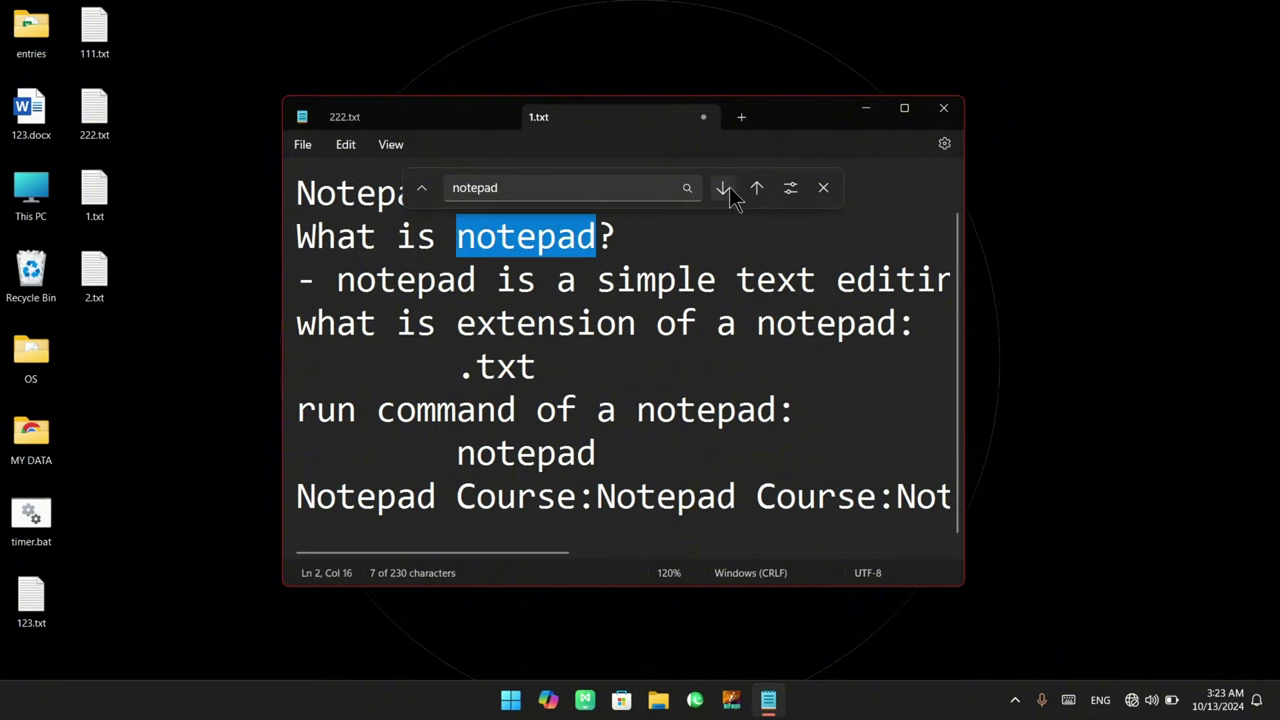
click(723, 188)
click(723, 188)
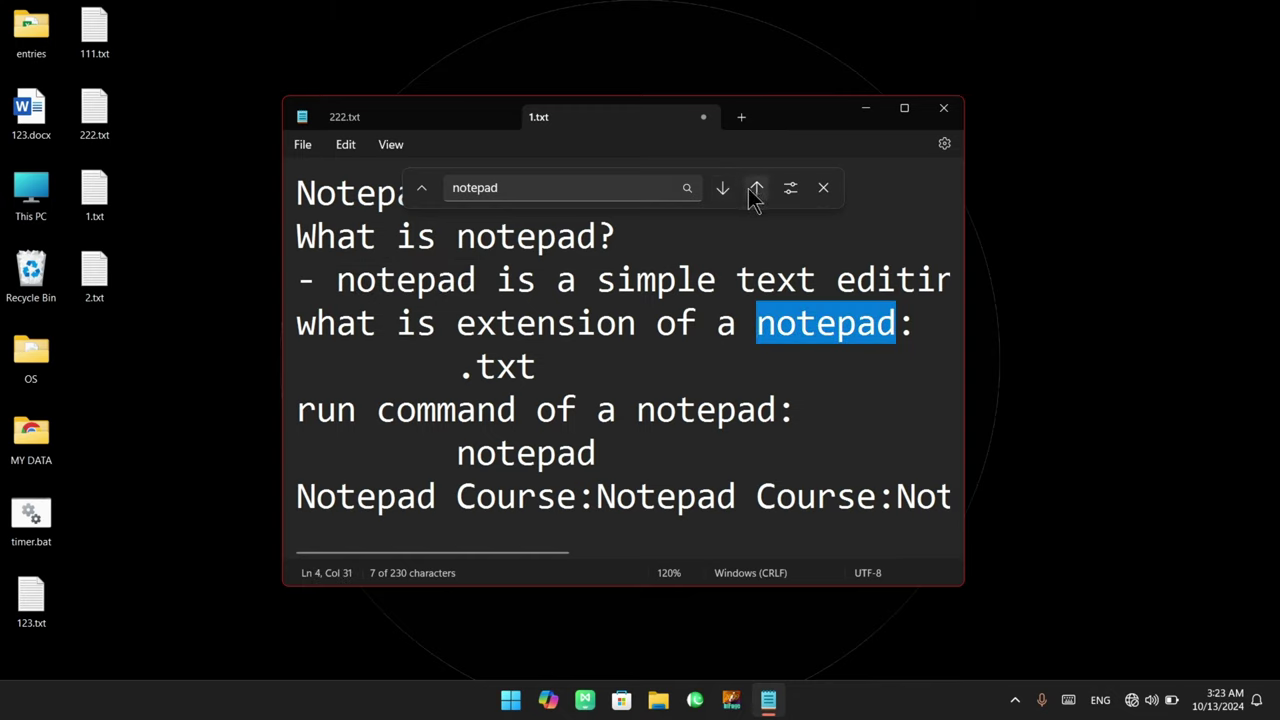
click(757, 190)
click(757, 190)
click(757, 190)
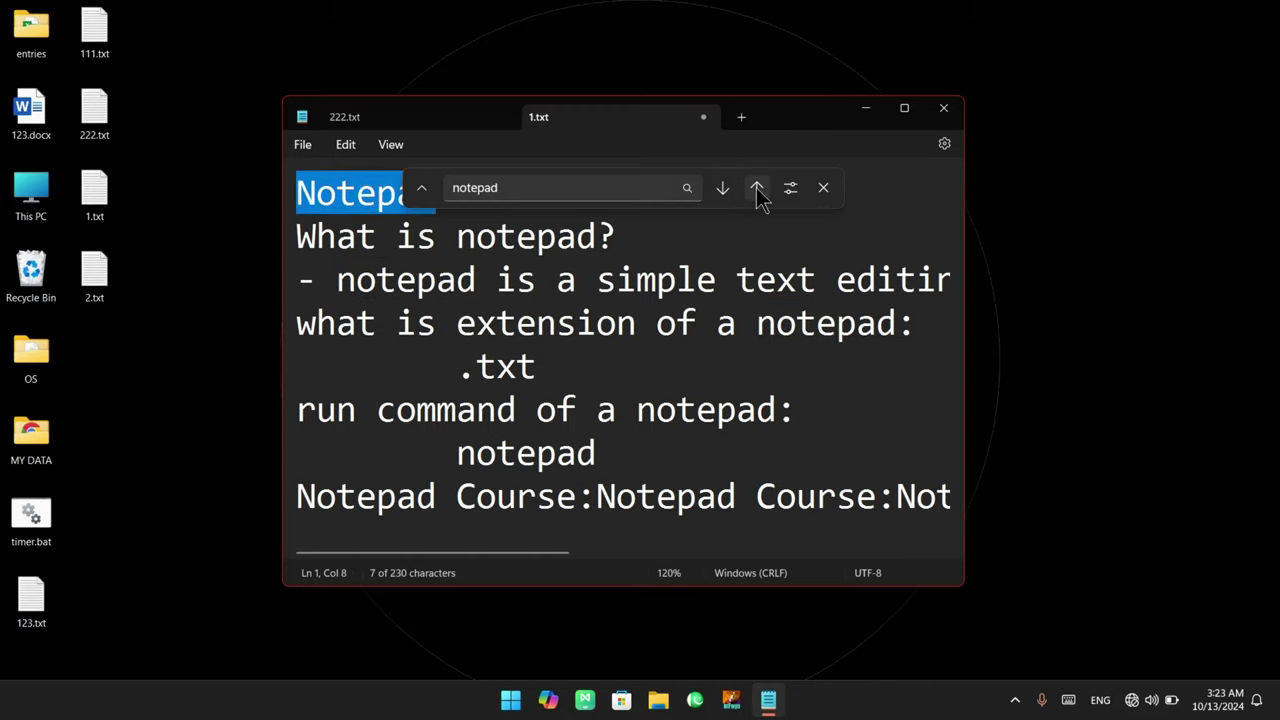
Toggle the replace and search options panels, then reselect the 'notepad' search term
click(427, 195)
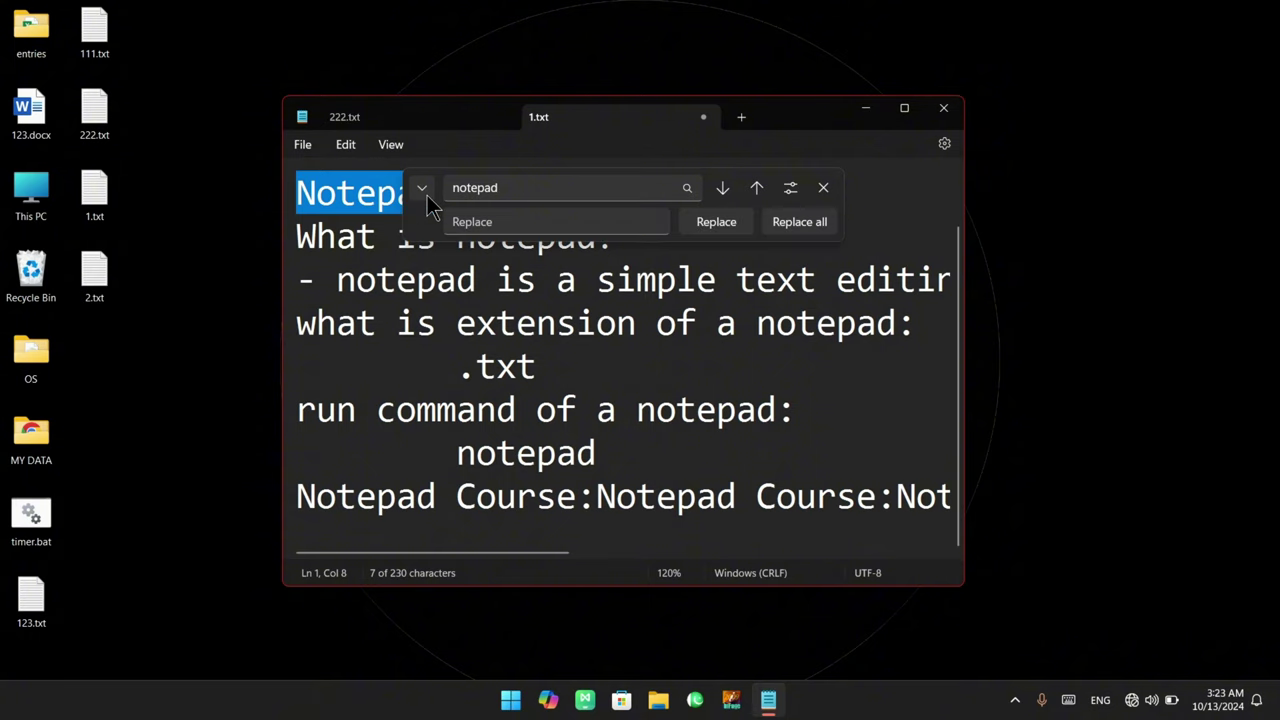
click(427, 195)
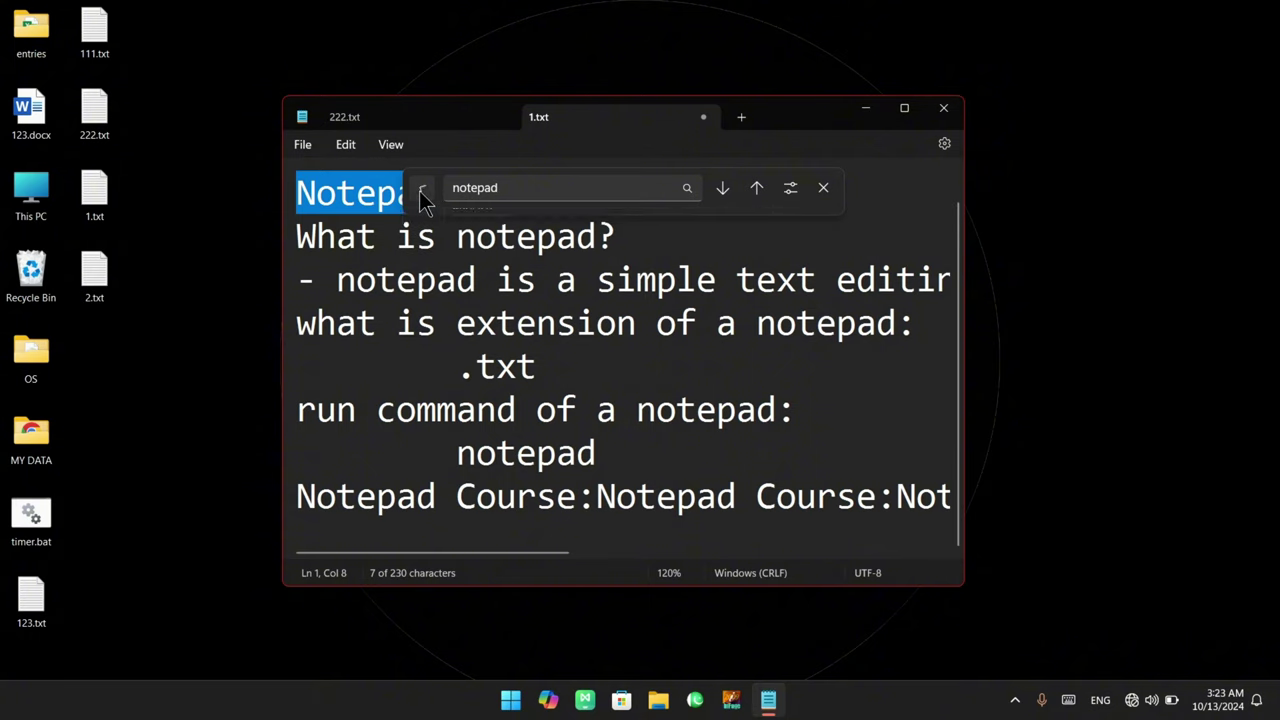
click(422, 197)
click(422, 197)
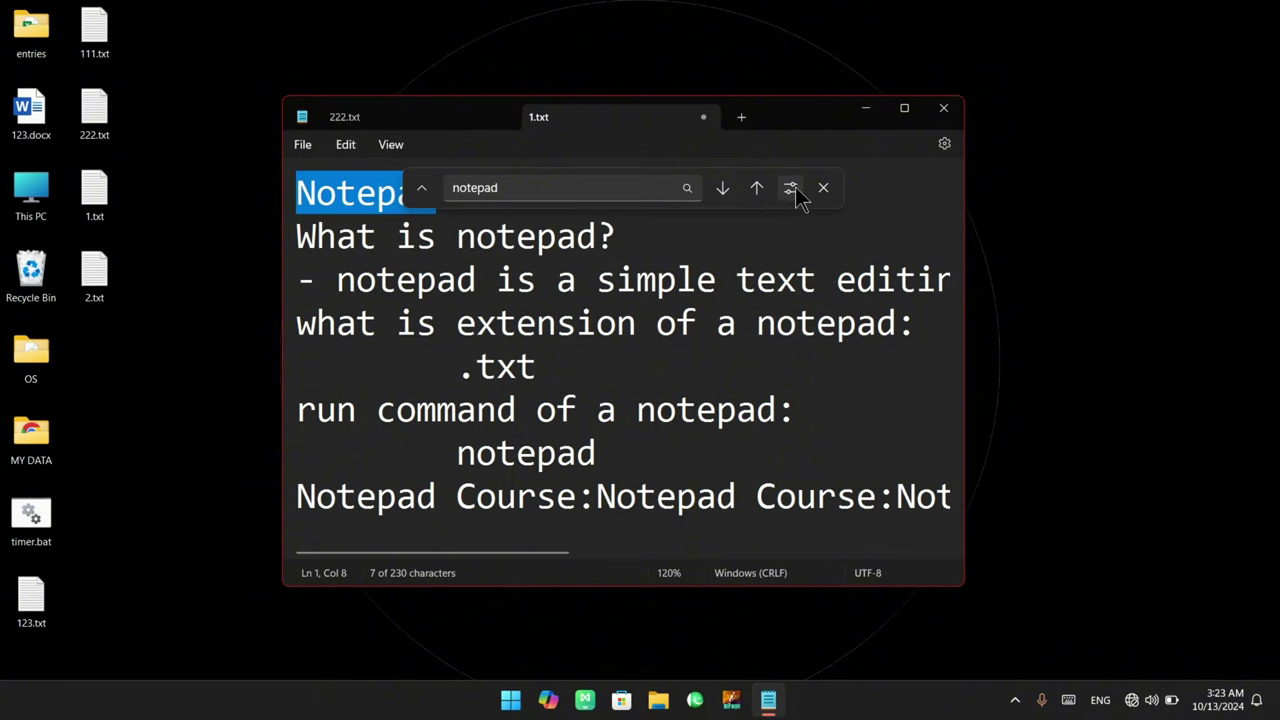
click(795, 194)
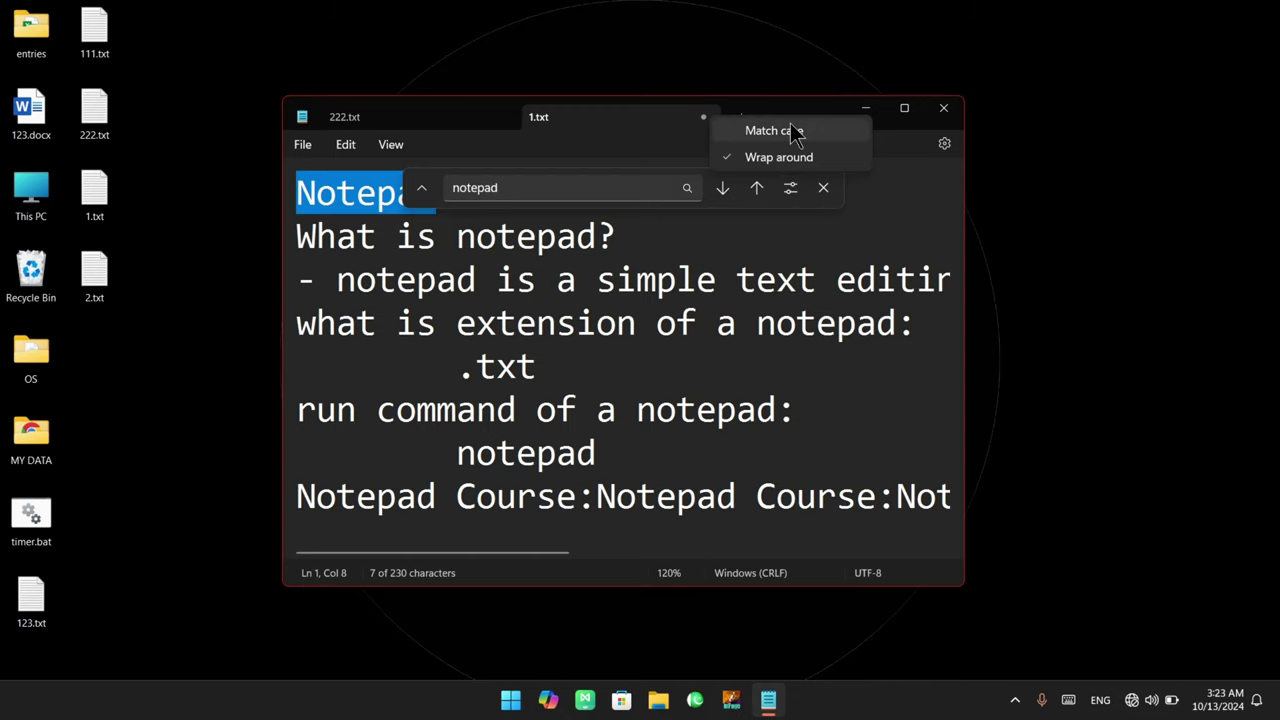
click(526, 186)
click(518, 187)
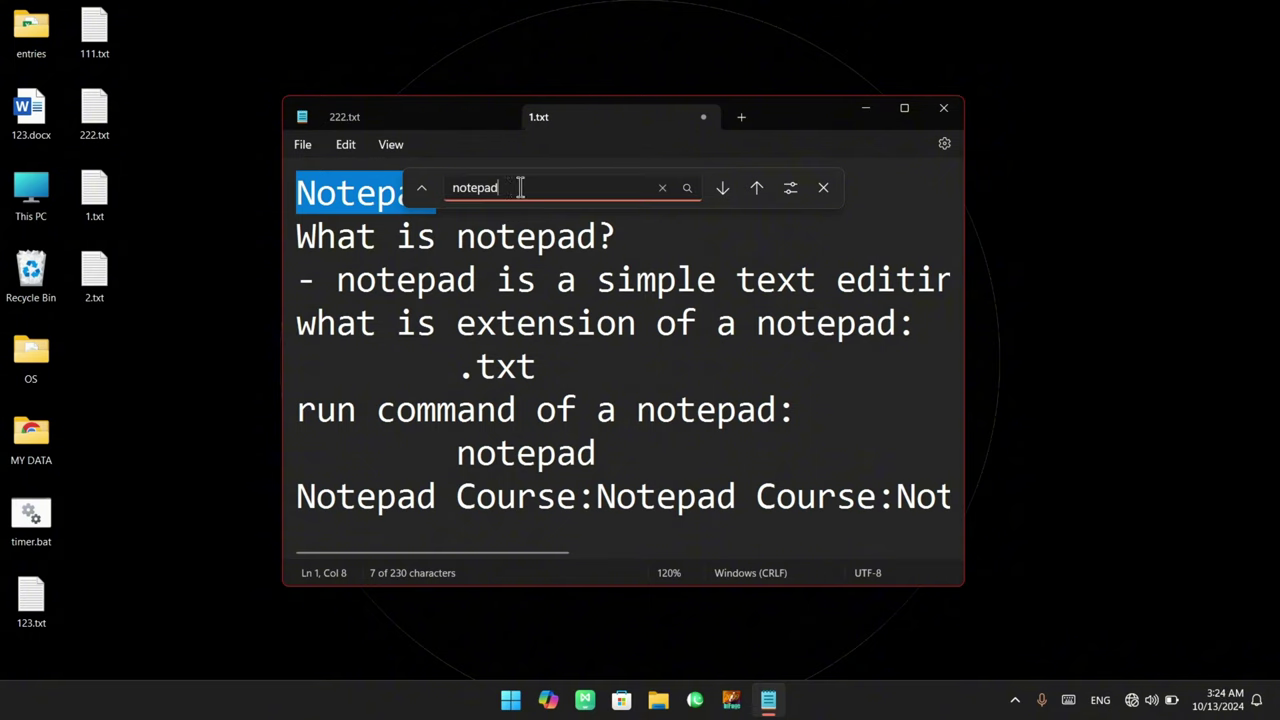
drag(520, 187, 445, 190)
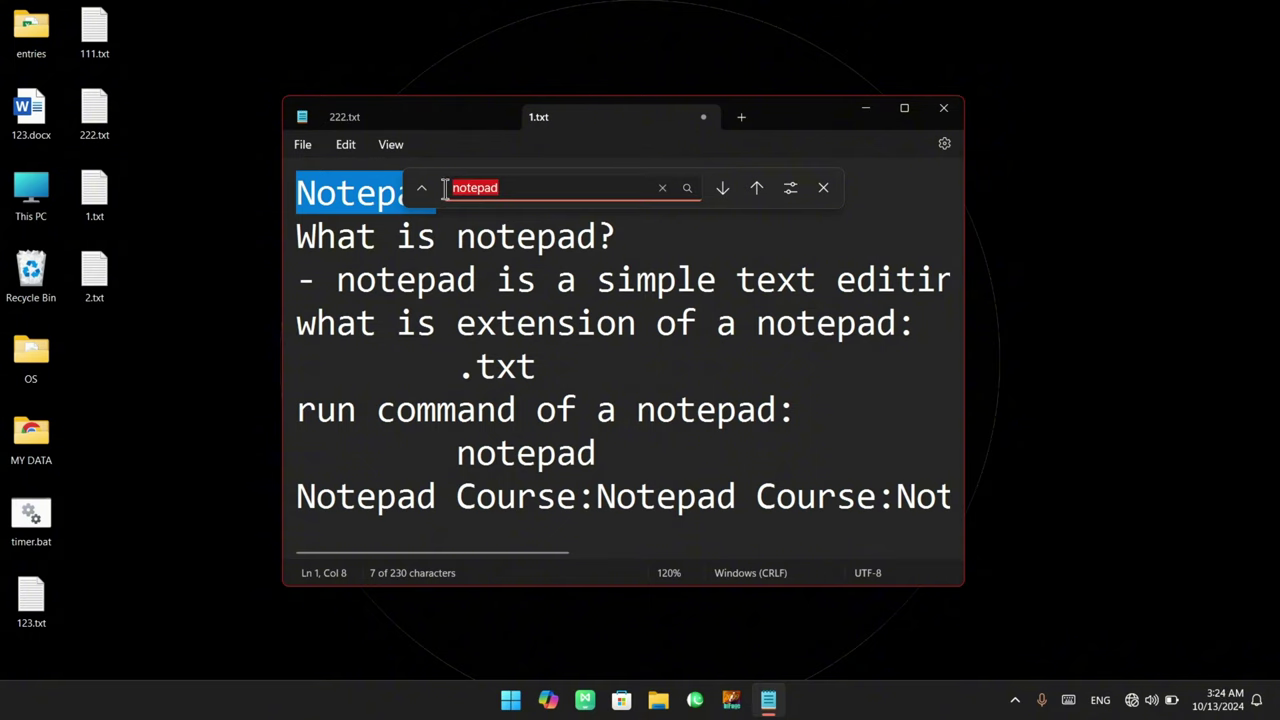
click(790, 187)
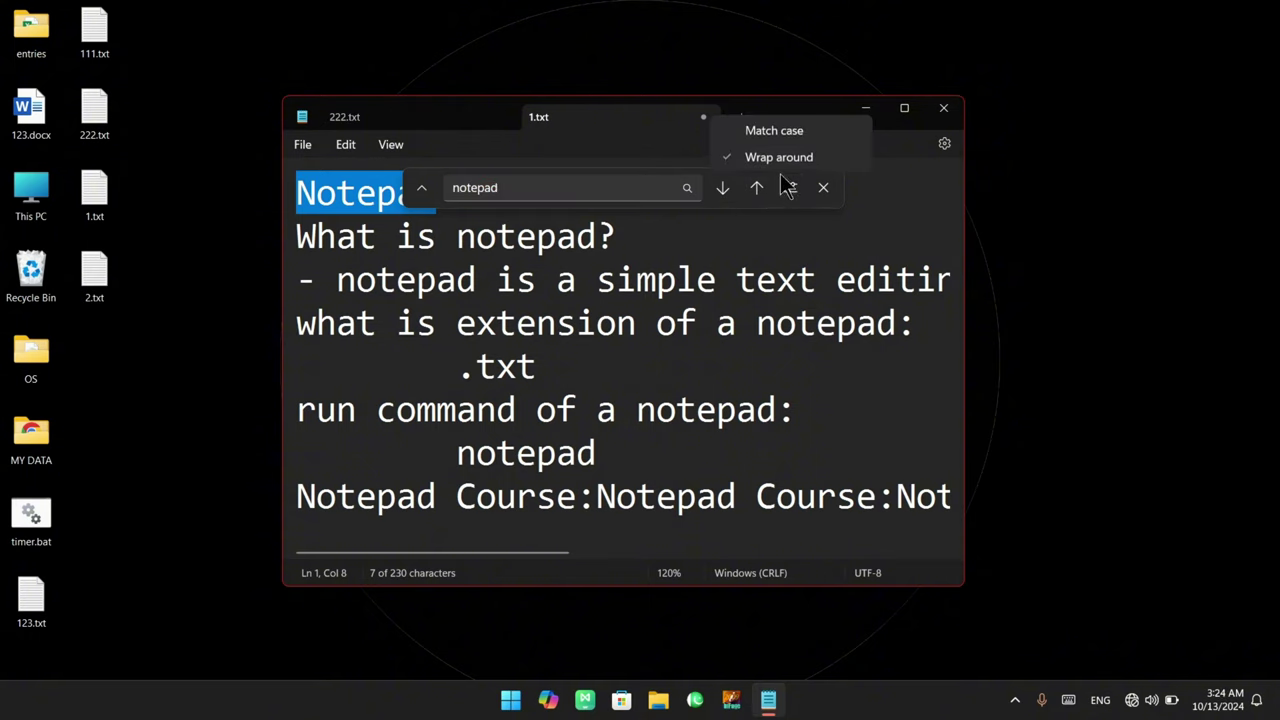
click(770, 133)
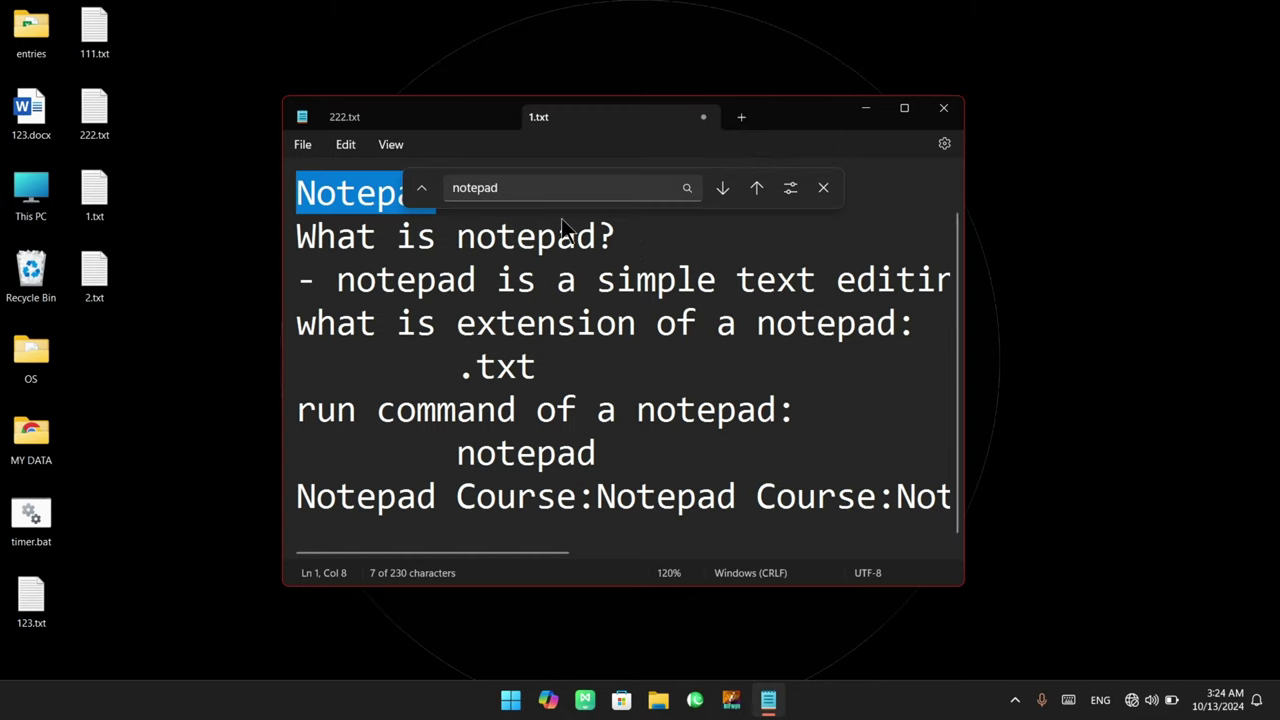
click(519, 193)
drag(528, 189, 395, 188)
click(515, 190)
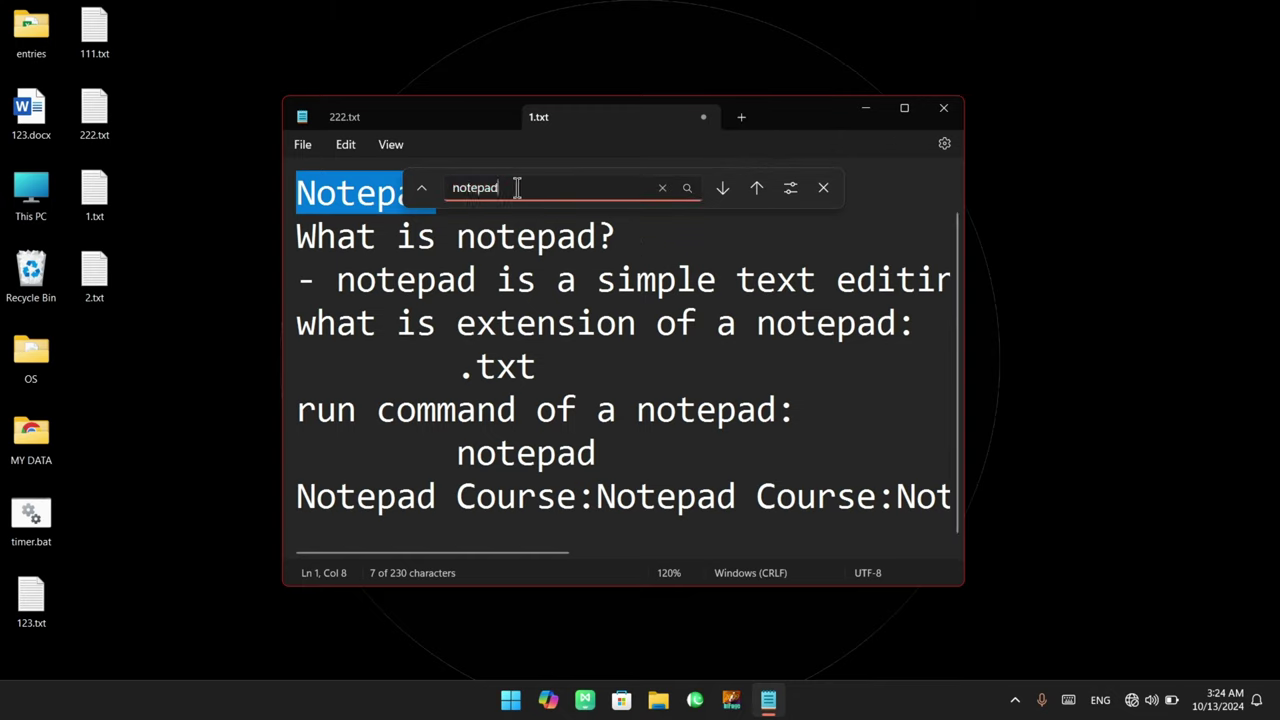
Step backward through the 'notepad' matches, wrapping around from the bottom to line 7 and above
click(760, 190)
click(760, 190)
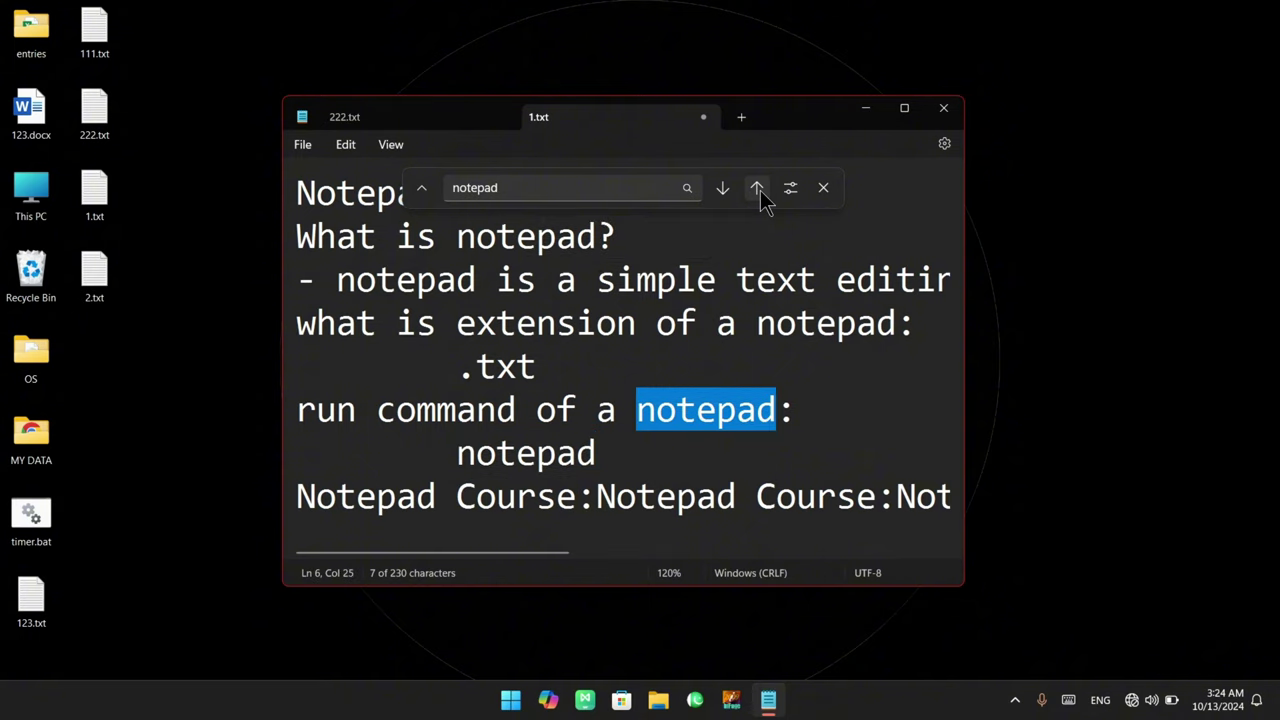
click(760, 190)
click(760, 190)
click(760, 190)
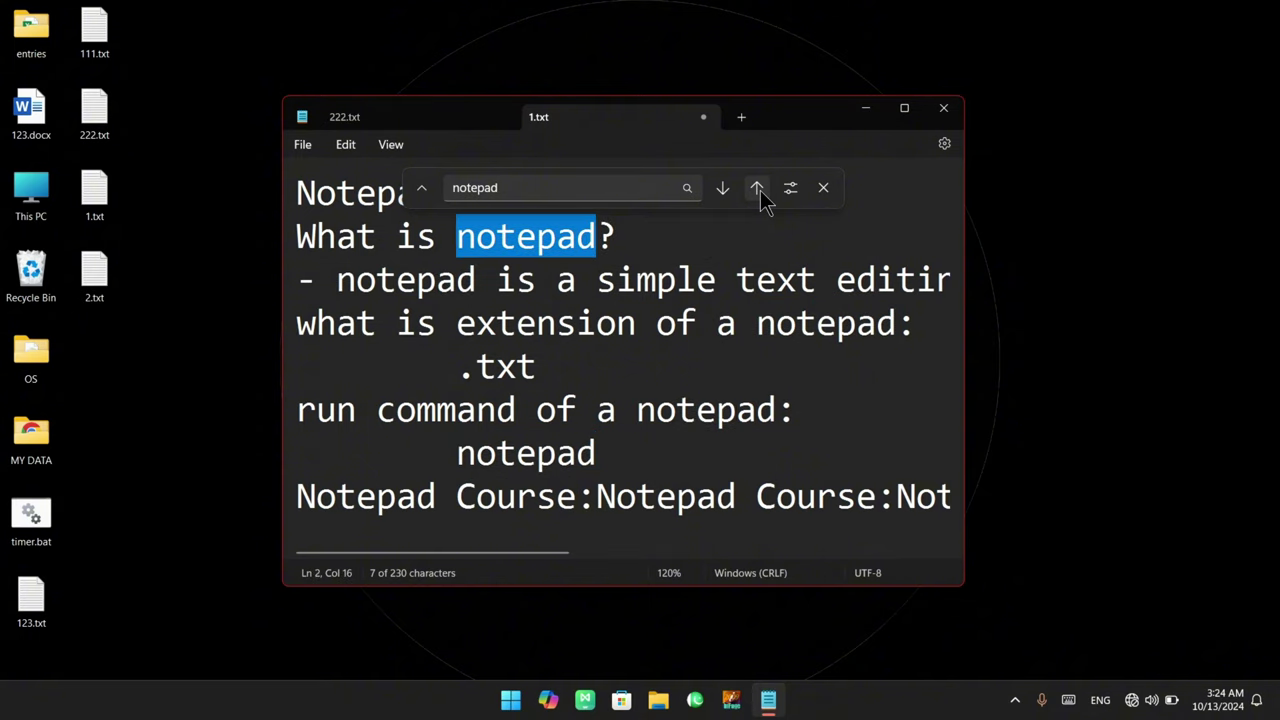
click(760, 190)
click(760, 190)
click(760, 190)
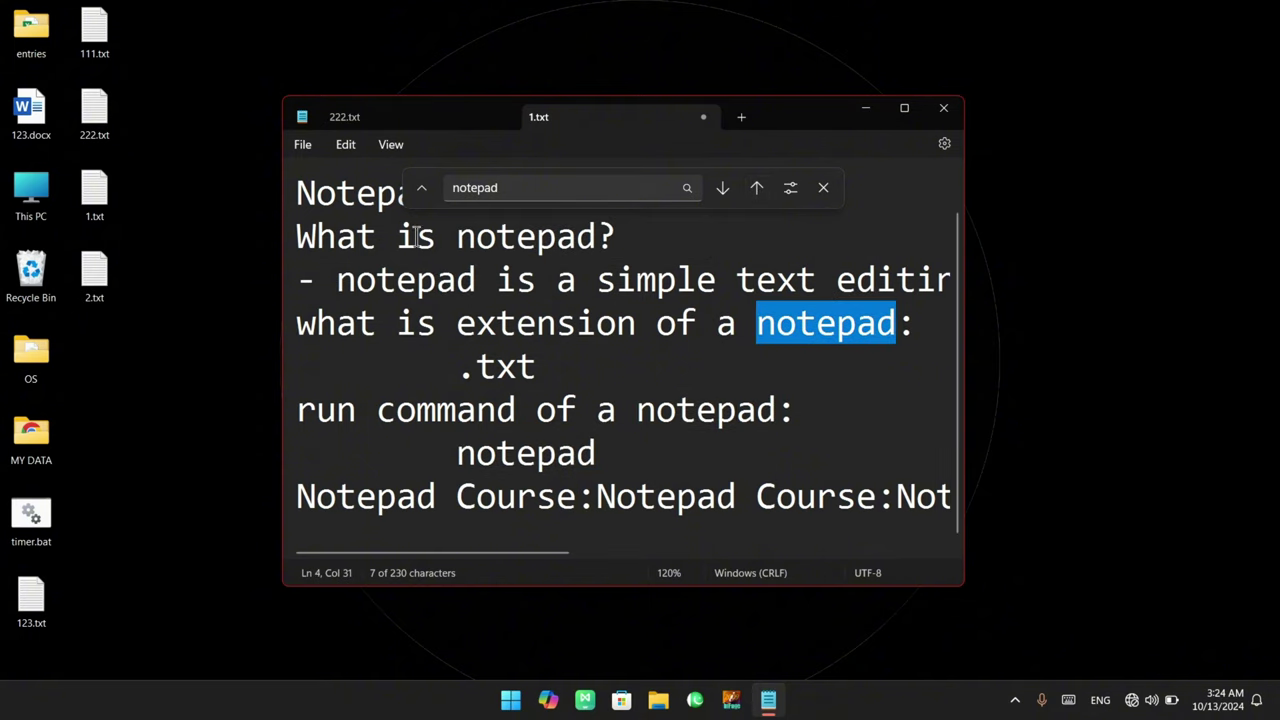
click(756, 191)
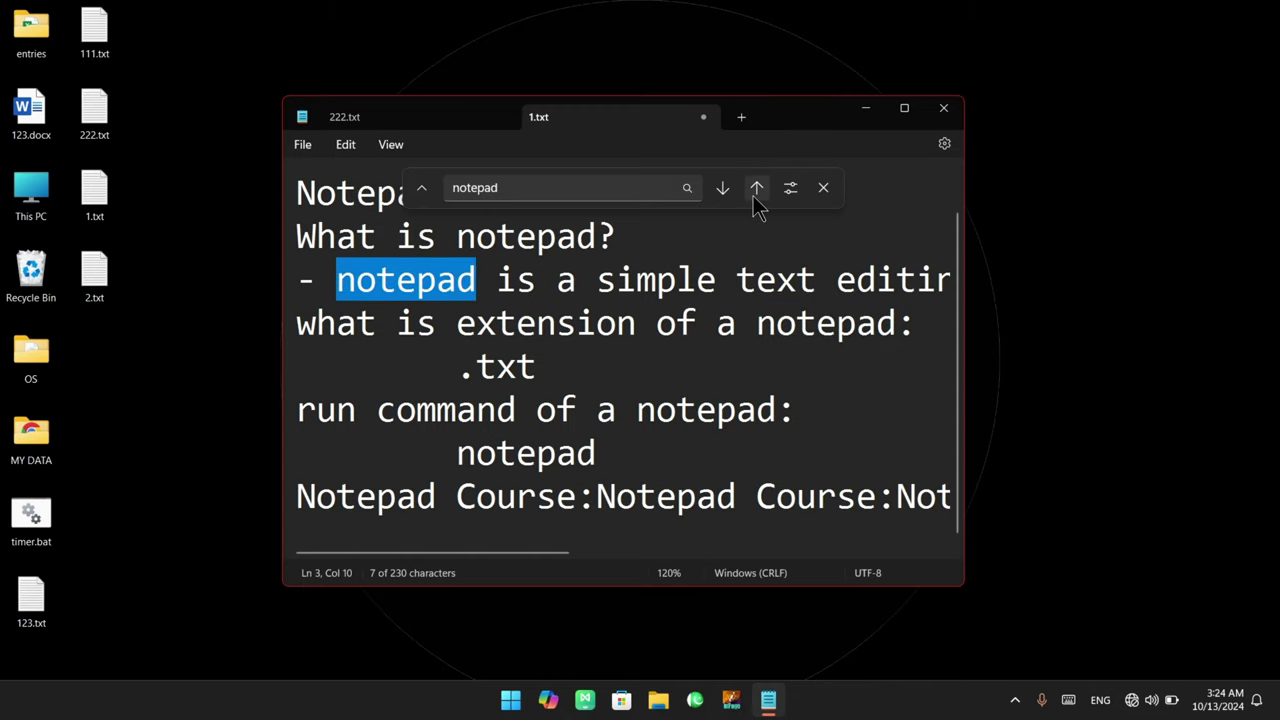
click(756, 191)
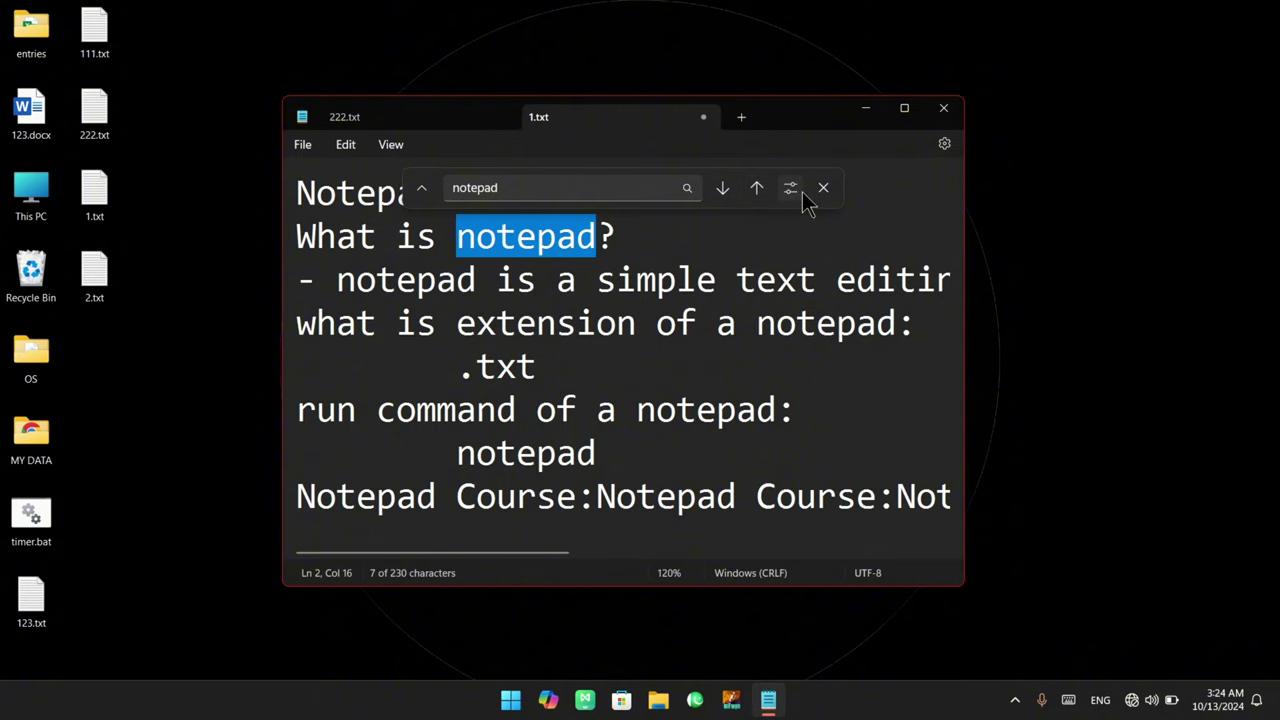
Untick Match case in the search options and find 'Notepad' on line 1
click(790, 188)
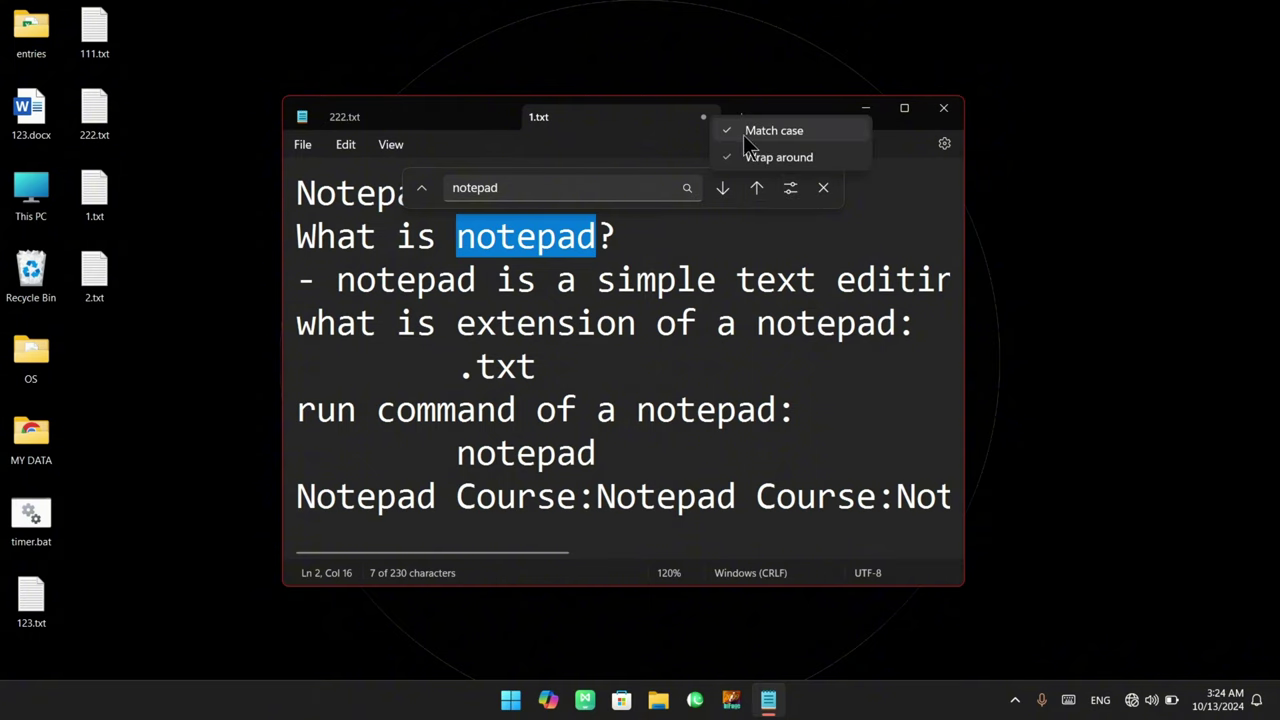
click(744, 134)
click(758, 188)
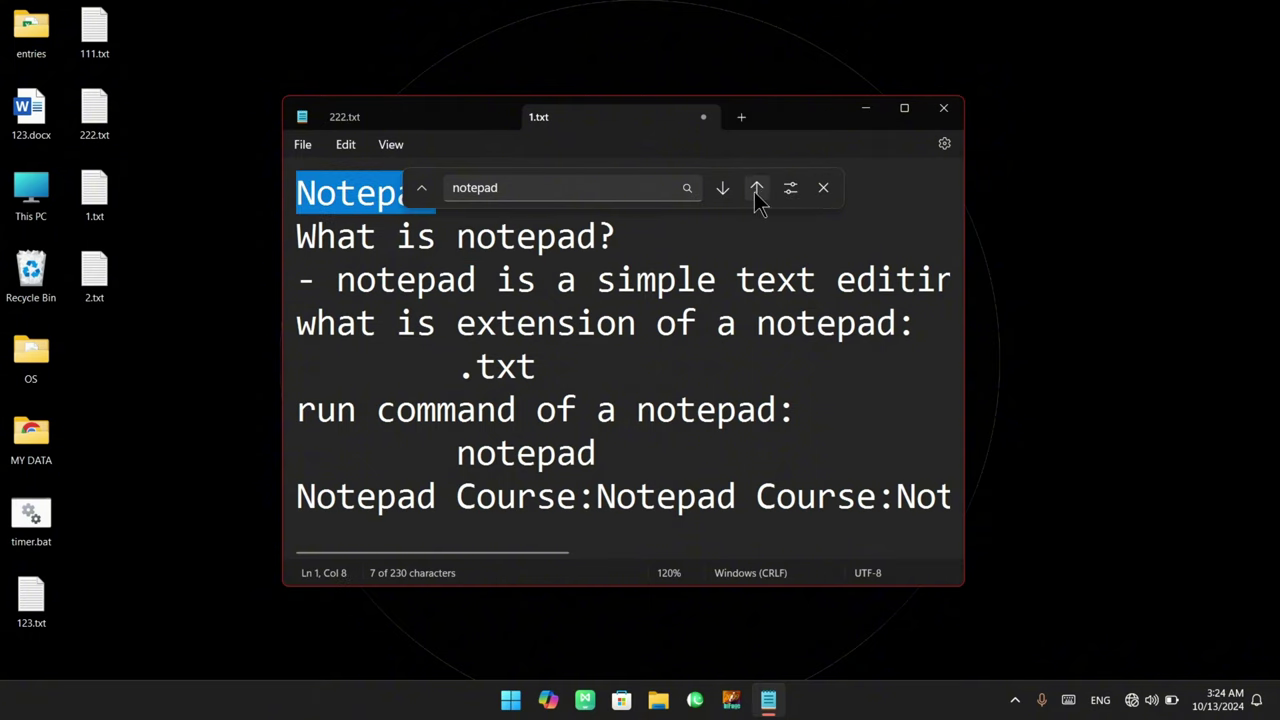
Return to the line-1 Notepad match and reselect the search term, then close the search
click(723, 190)
click(757, 190)
drag(514, 188, 451, 190)
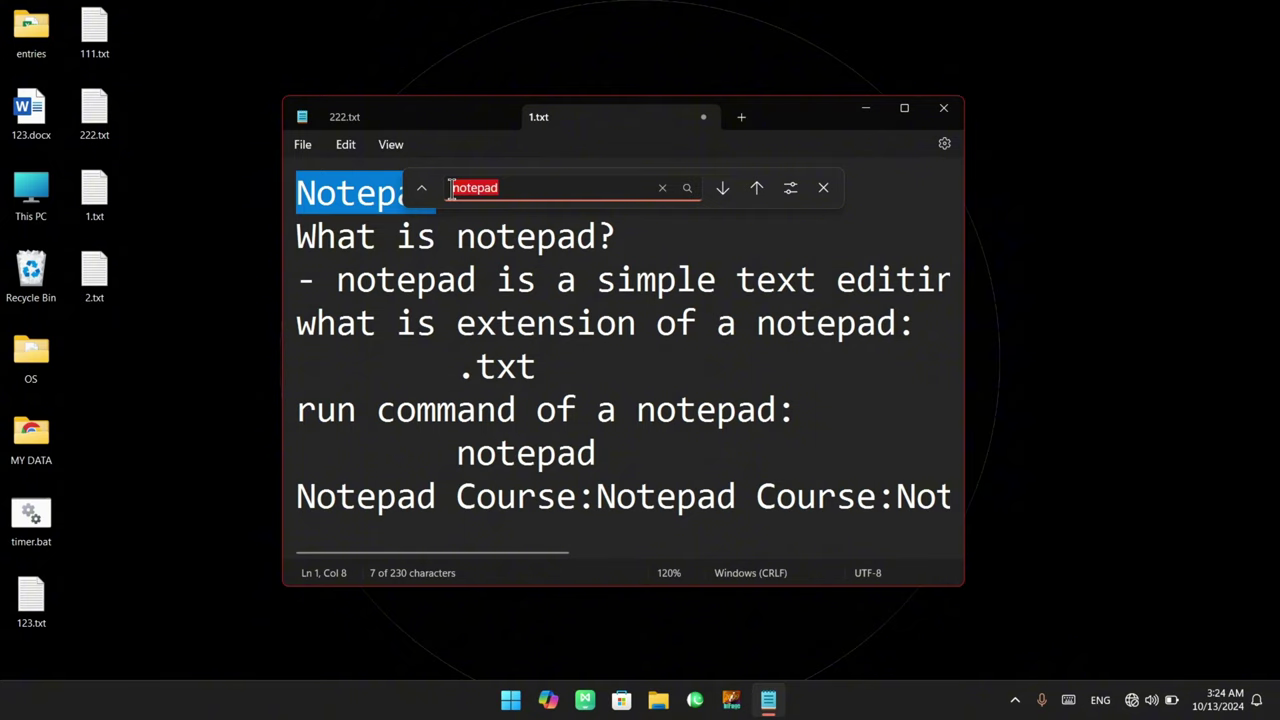
click(451, 188)
double_click(451, 188)
click(518, 187)
double_click(583, 187)
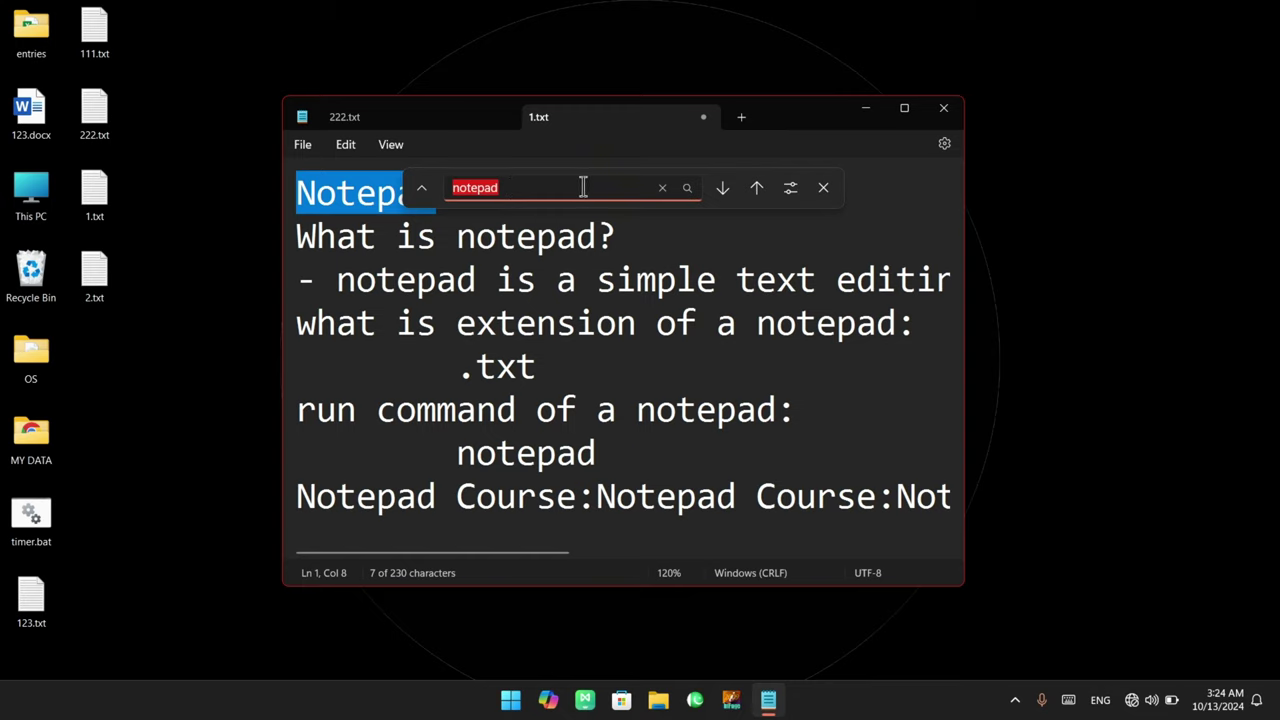
click(790, 188)
click(523, 190)
double_click(523, 190)
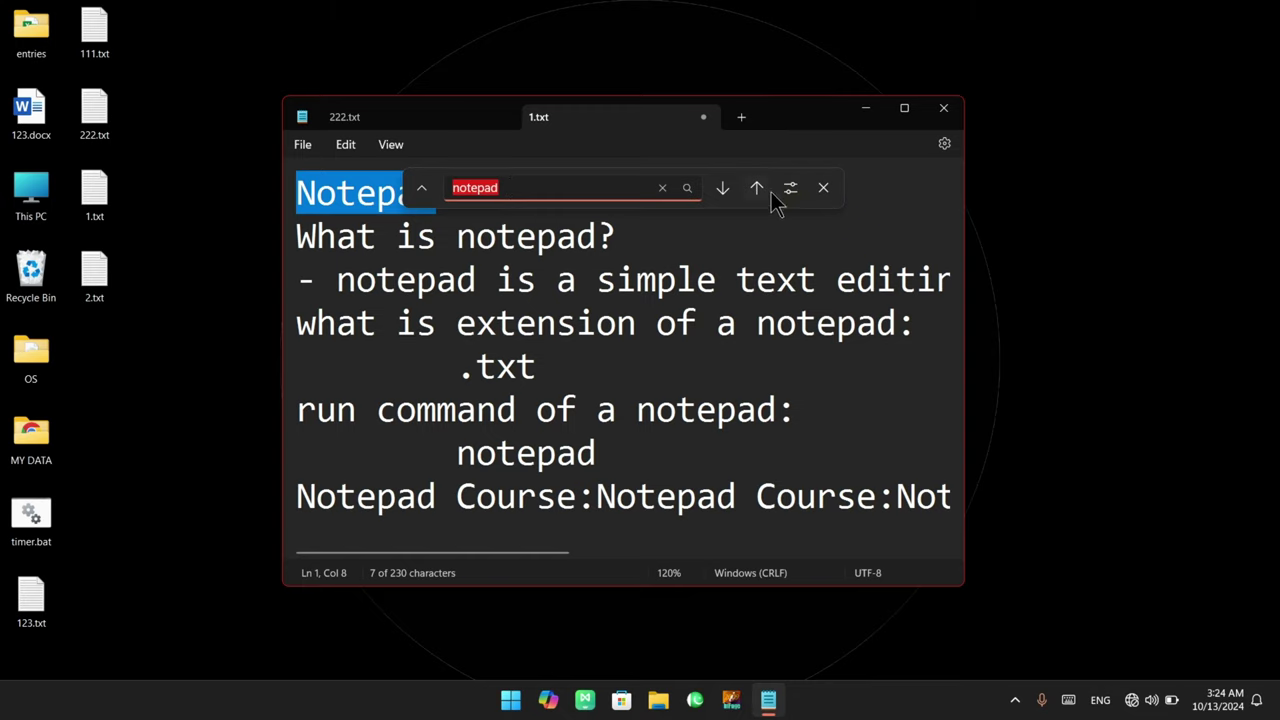
click(824, 189)
Start a fresh Edit > Find search for Notepad from the beginning of the file
click(350, 146)
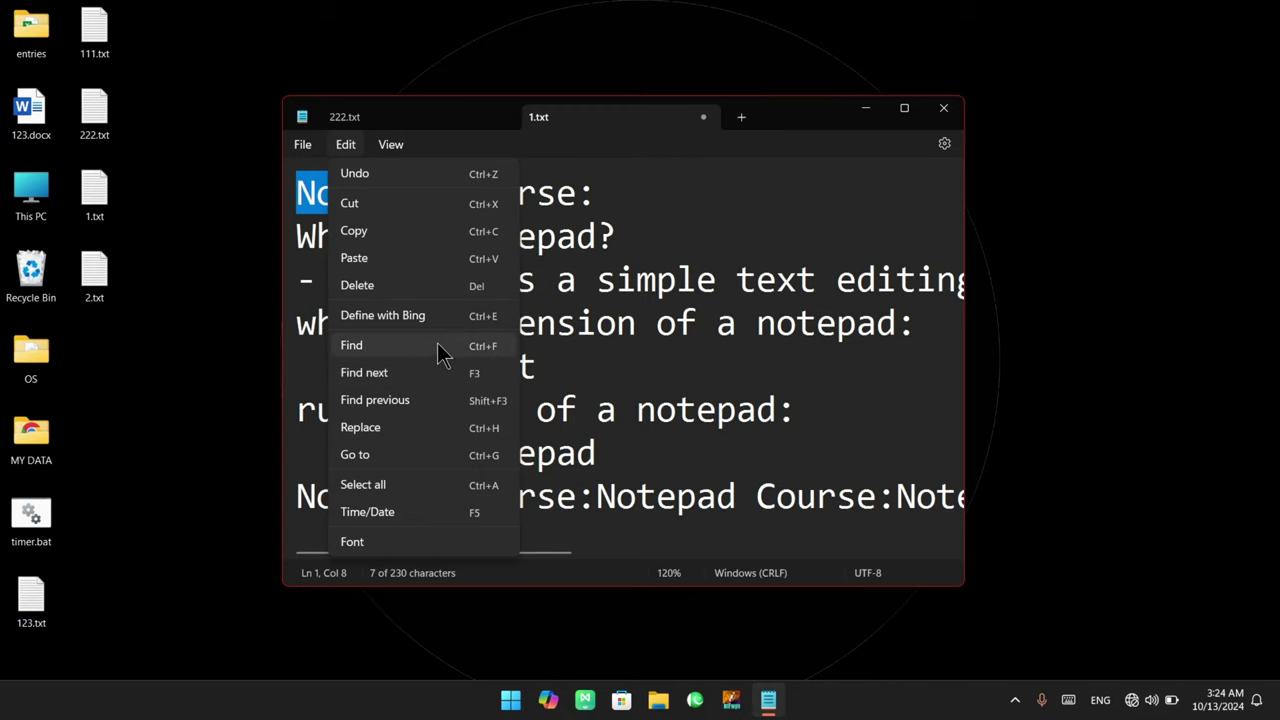
click(374, 348)
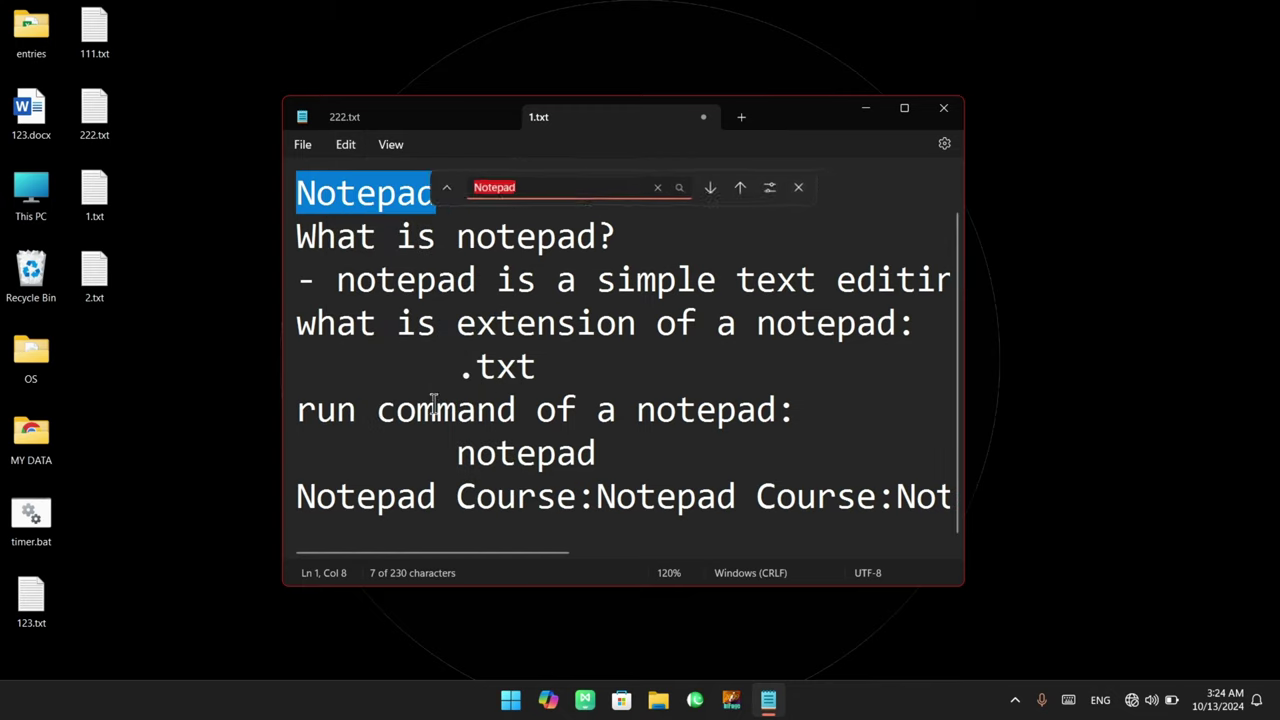
click(529, 189)
key(ctrl+a)
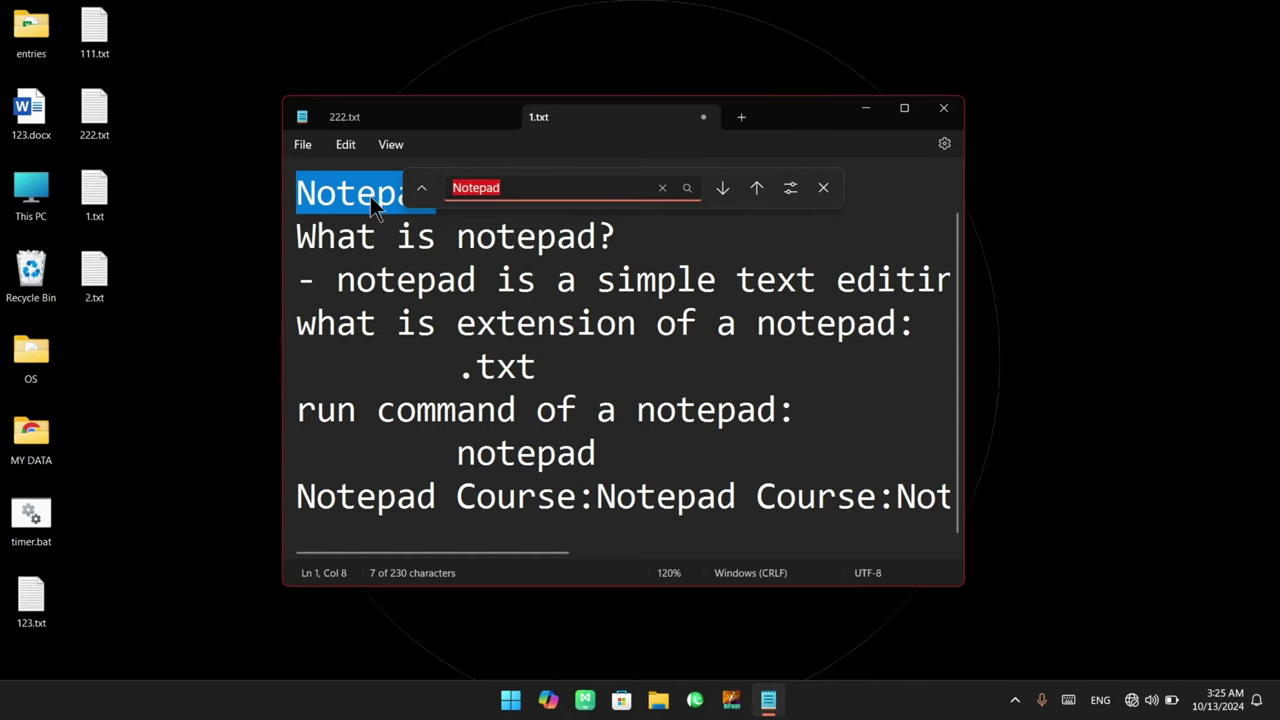
click(309, 196)
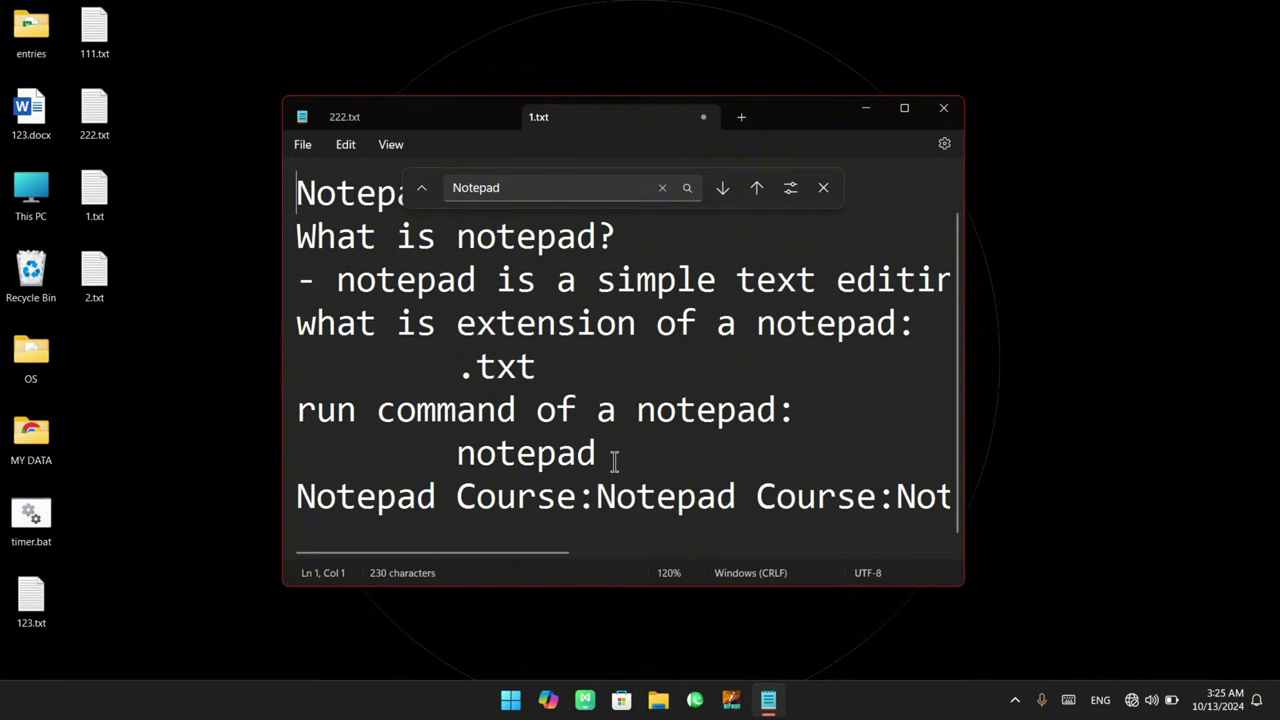
Cycle backward and forward through the Notepad matches, wrapping past both ends, then close the search
click(756, 187)
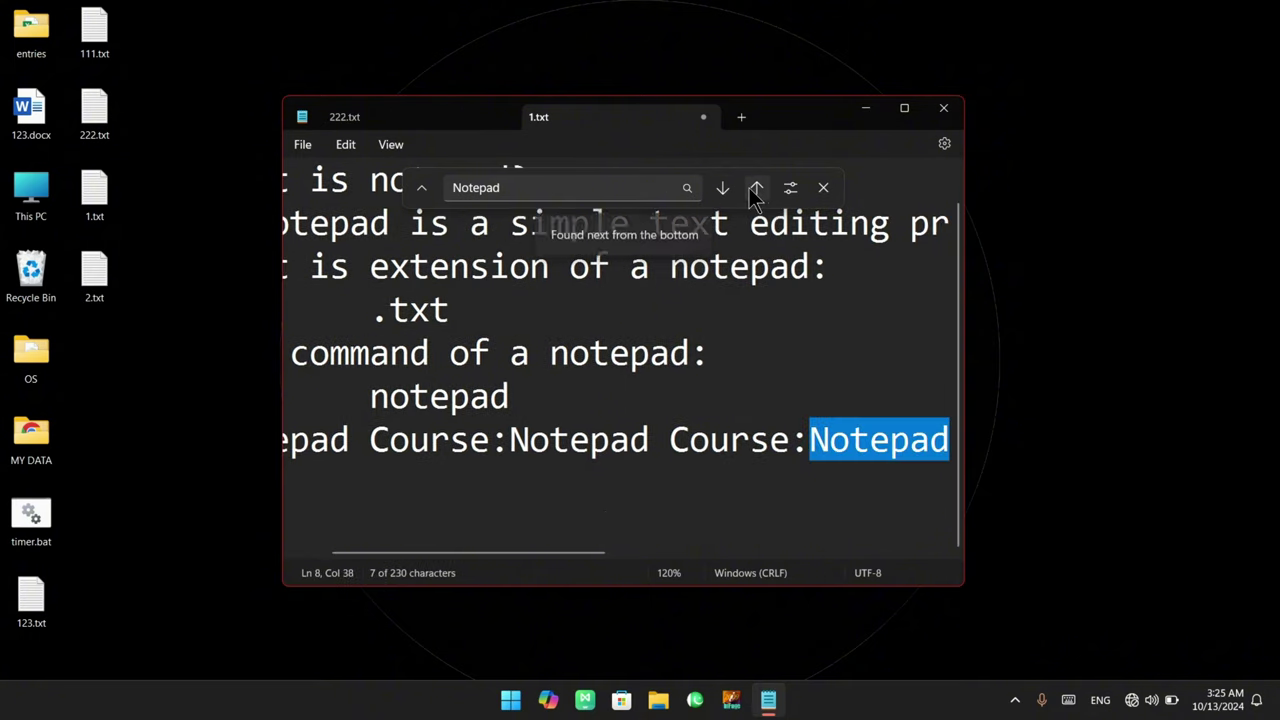
click(756, 187)
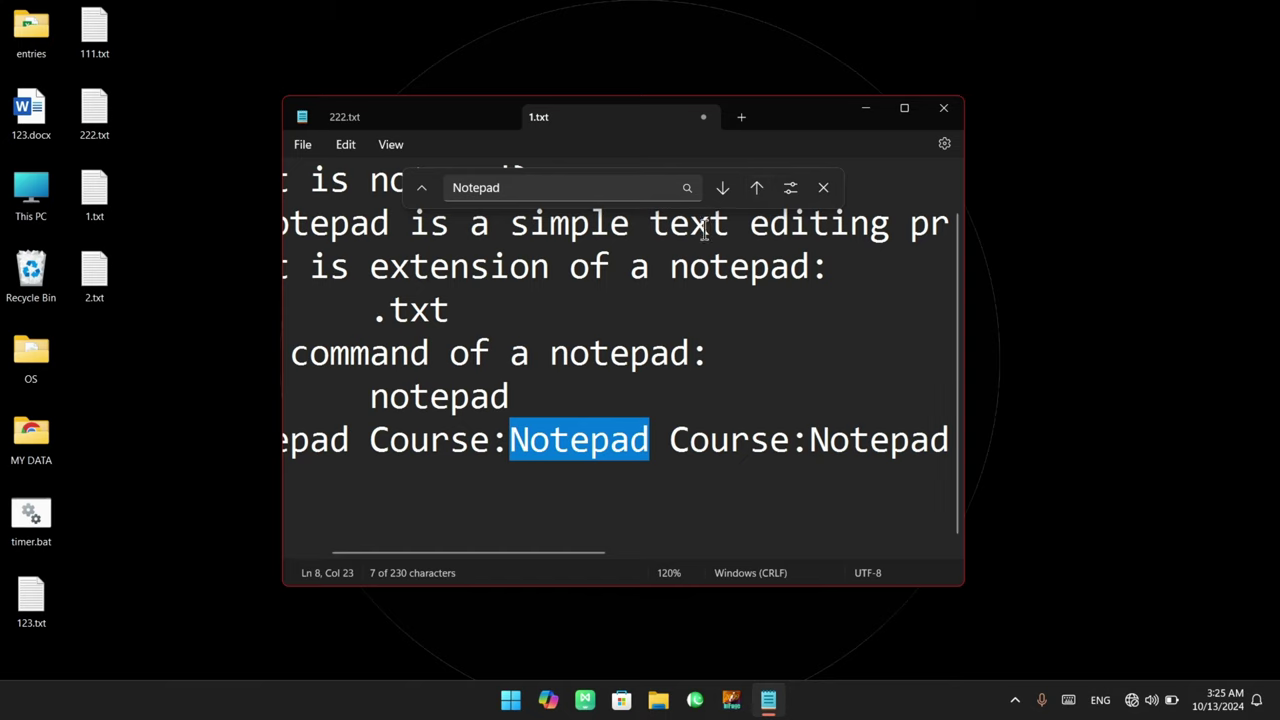
click(757, 191)
click(757, 191)
click(757, 191)
click(757, 191)
click(757, 191)
click(757, 191)
click(757, 191)
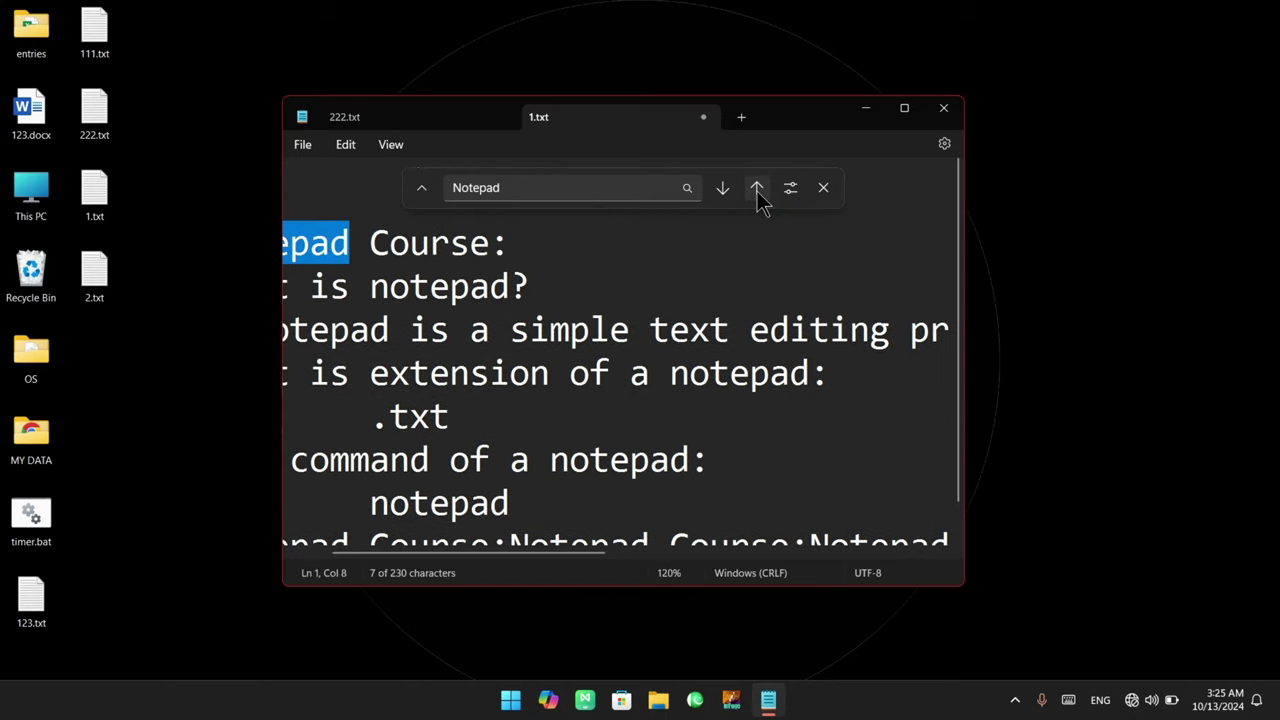
click(757, 191)
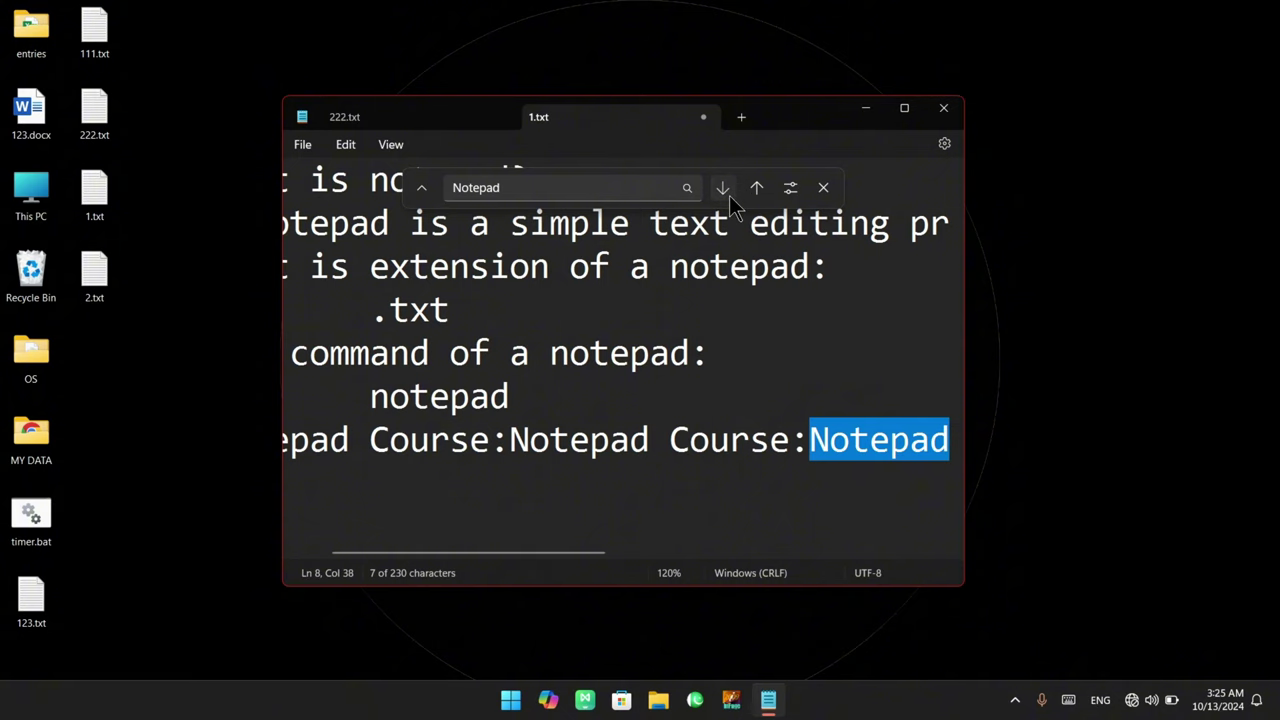
click(729, 195)
click(729, 195)
click(729, 195)
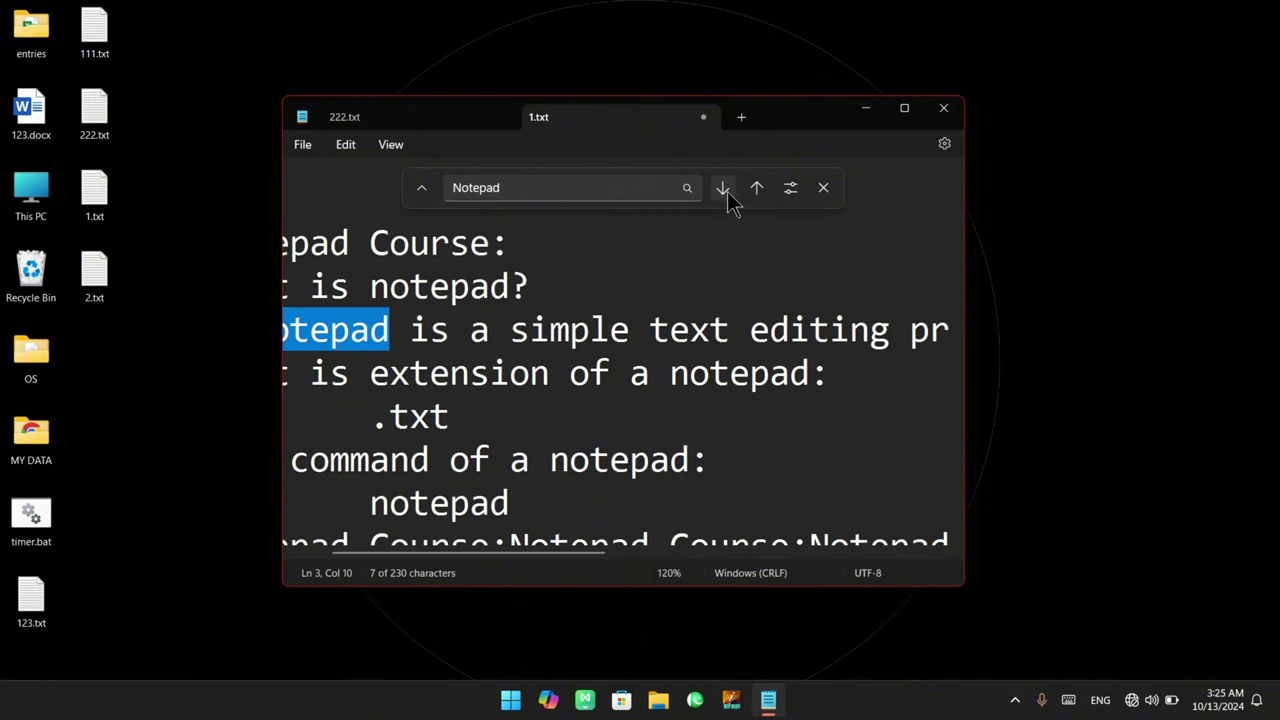
click(757, 188)
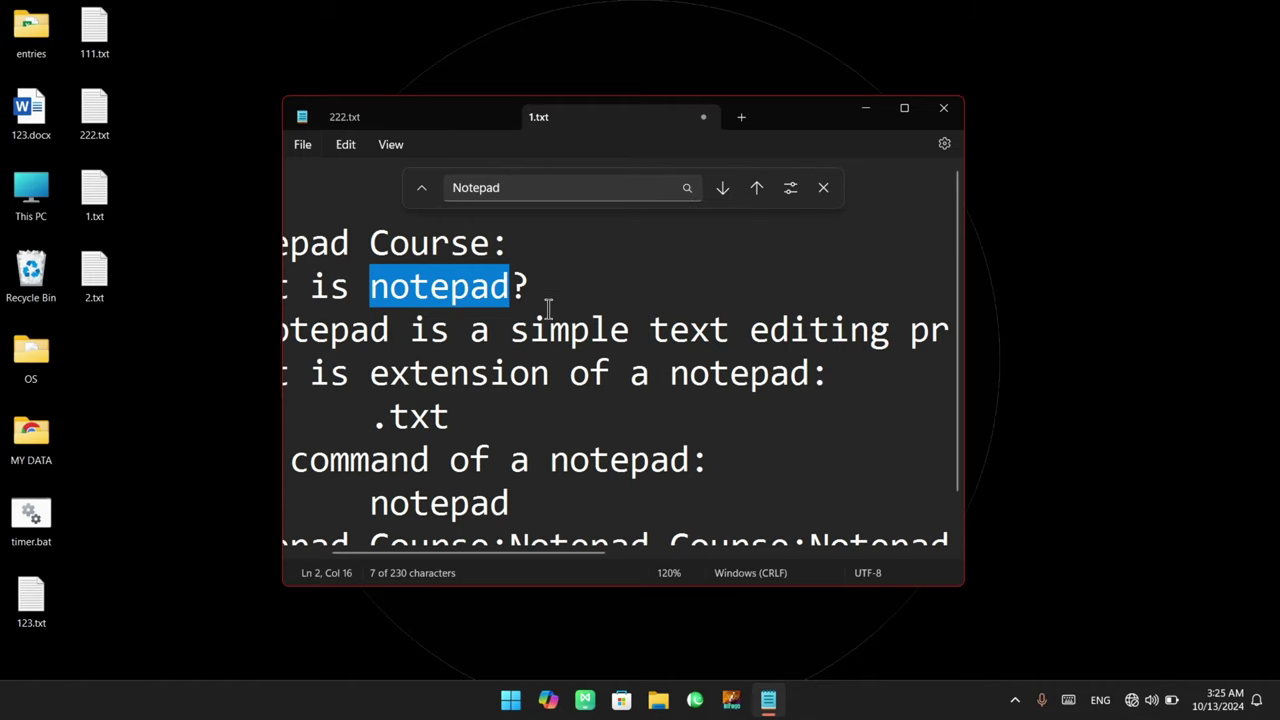
click(823, 188)
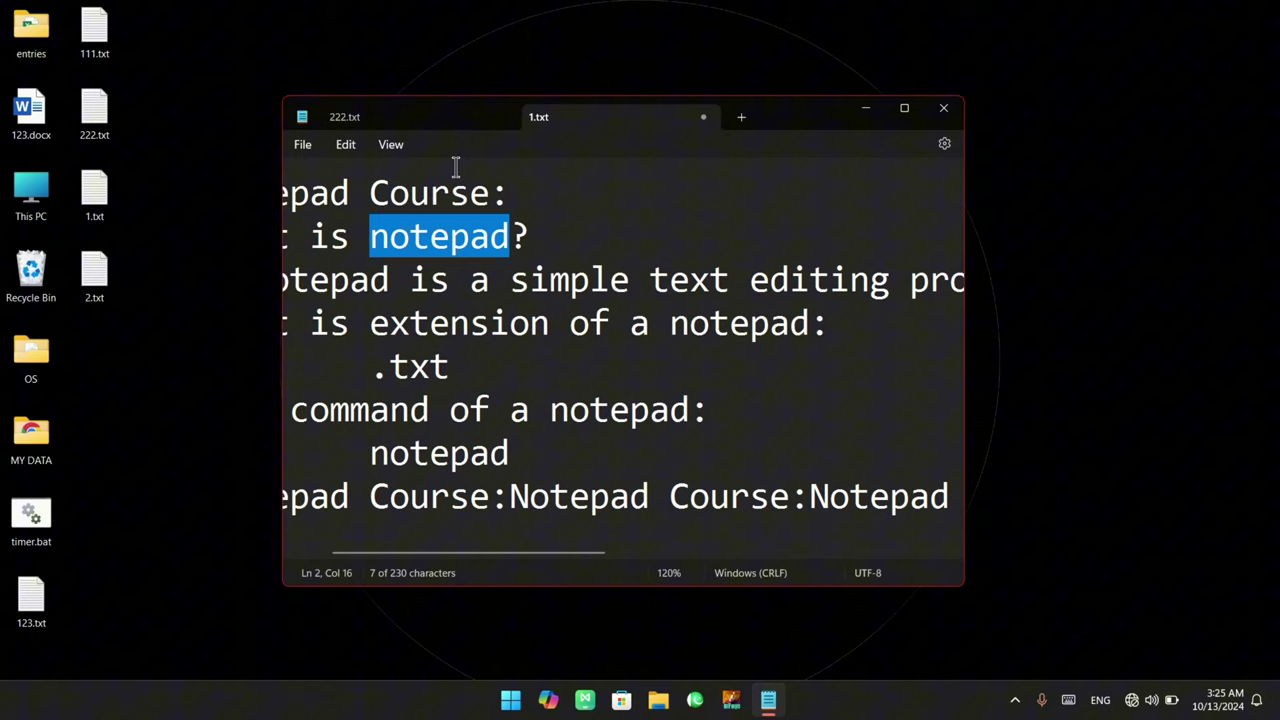
Step forward through the Notepad matches with Edit > Find next and F3, wrapping to the top
click(346, 145)
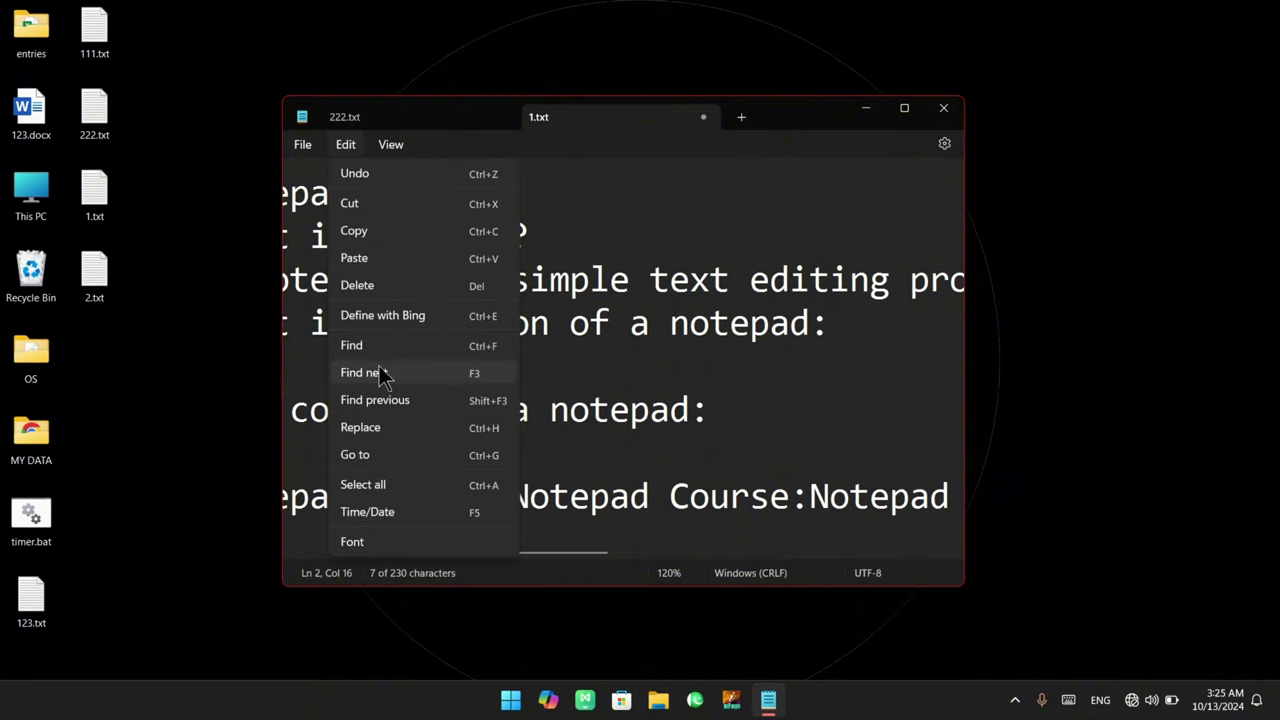
click(478, 375)
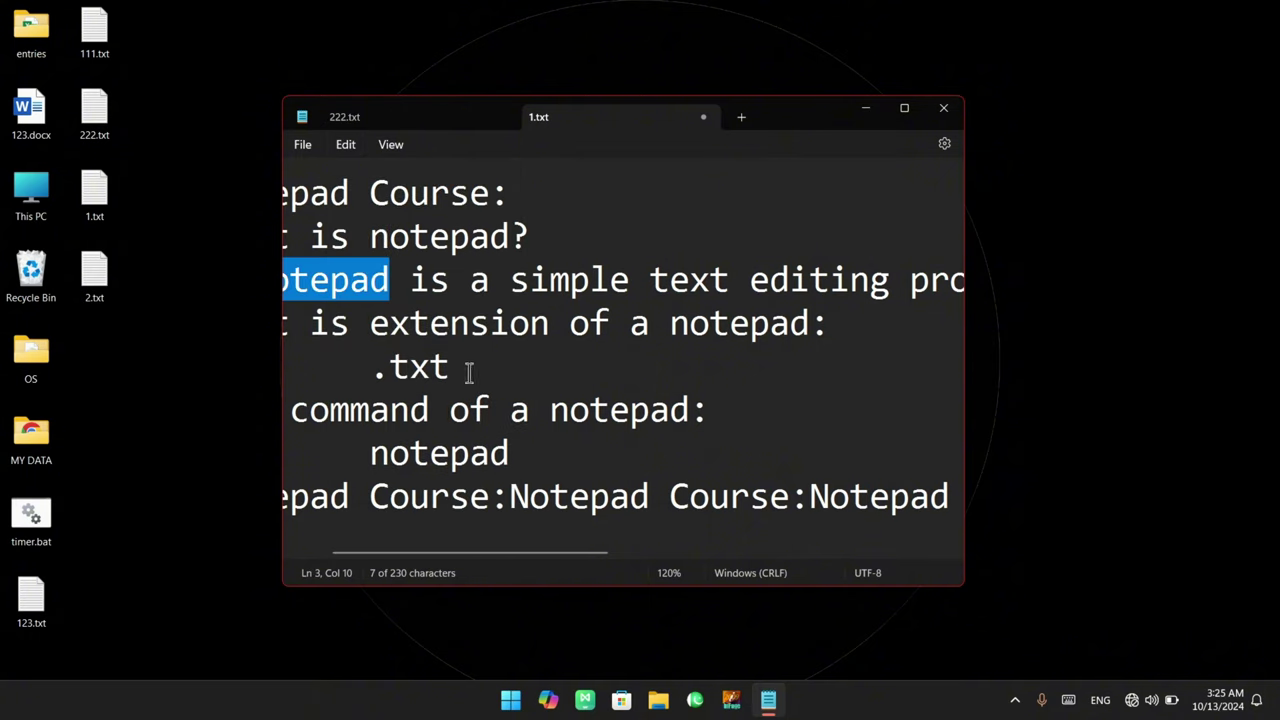
key(F3)
key(F3)
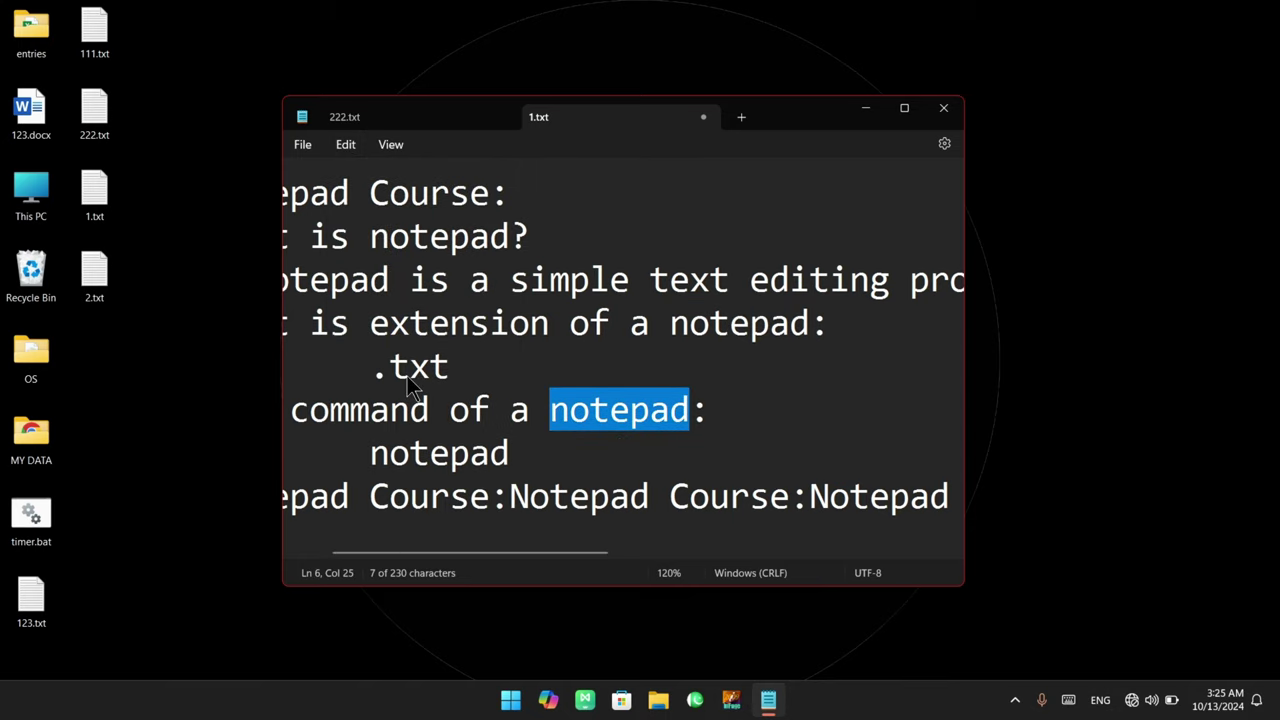
click(343, 145)
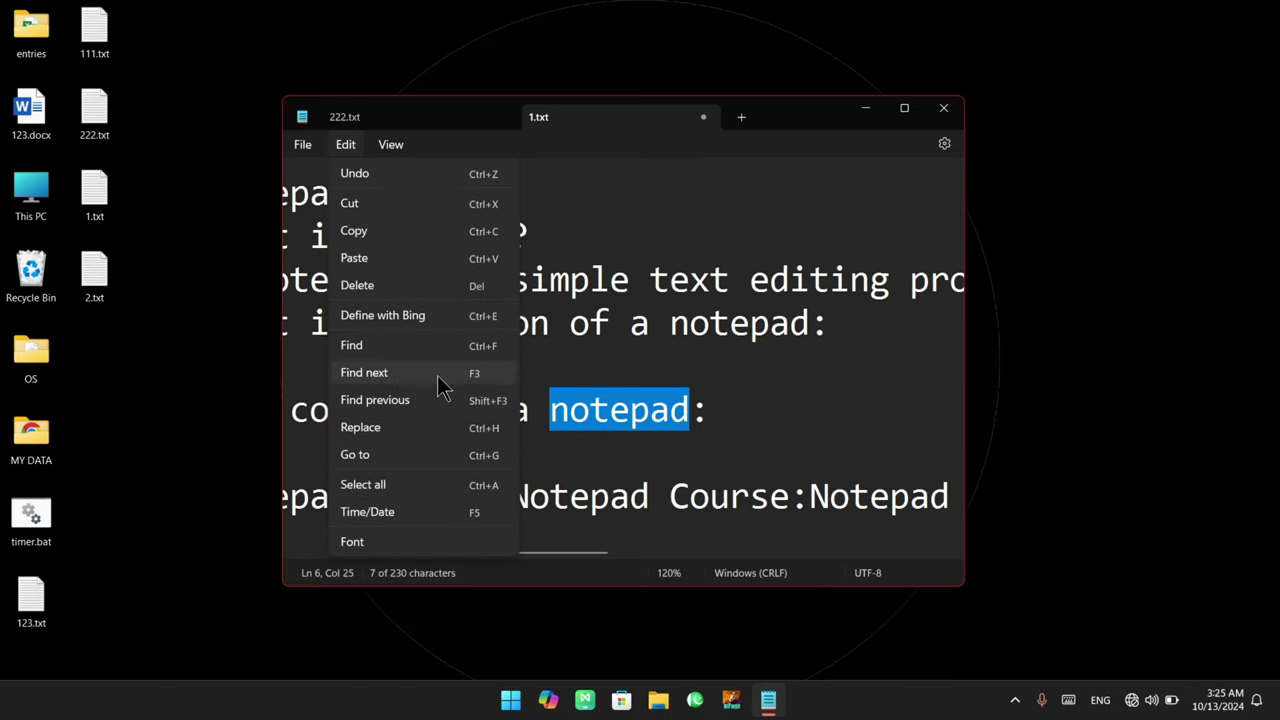
click(438, 376)
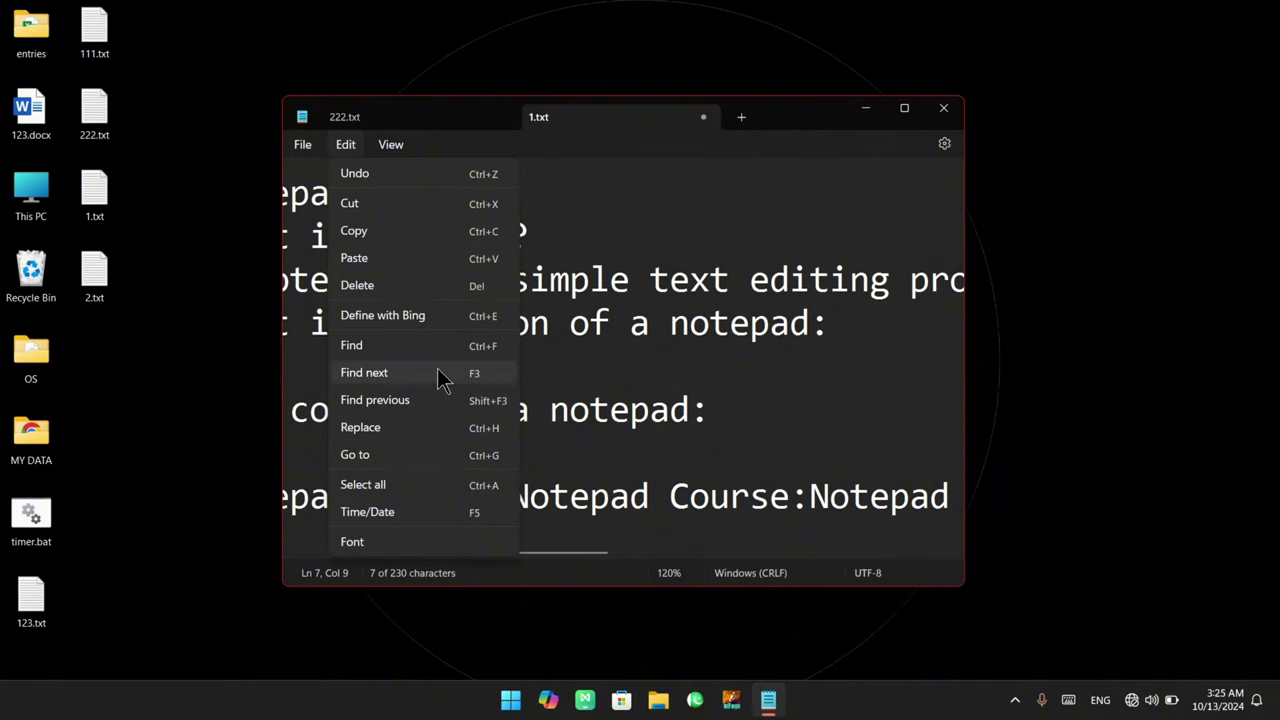
click(443, 371)
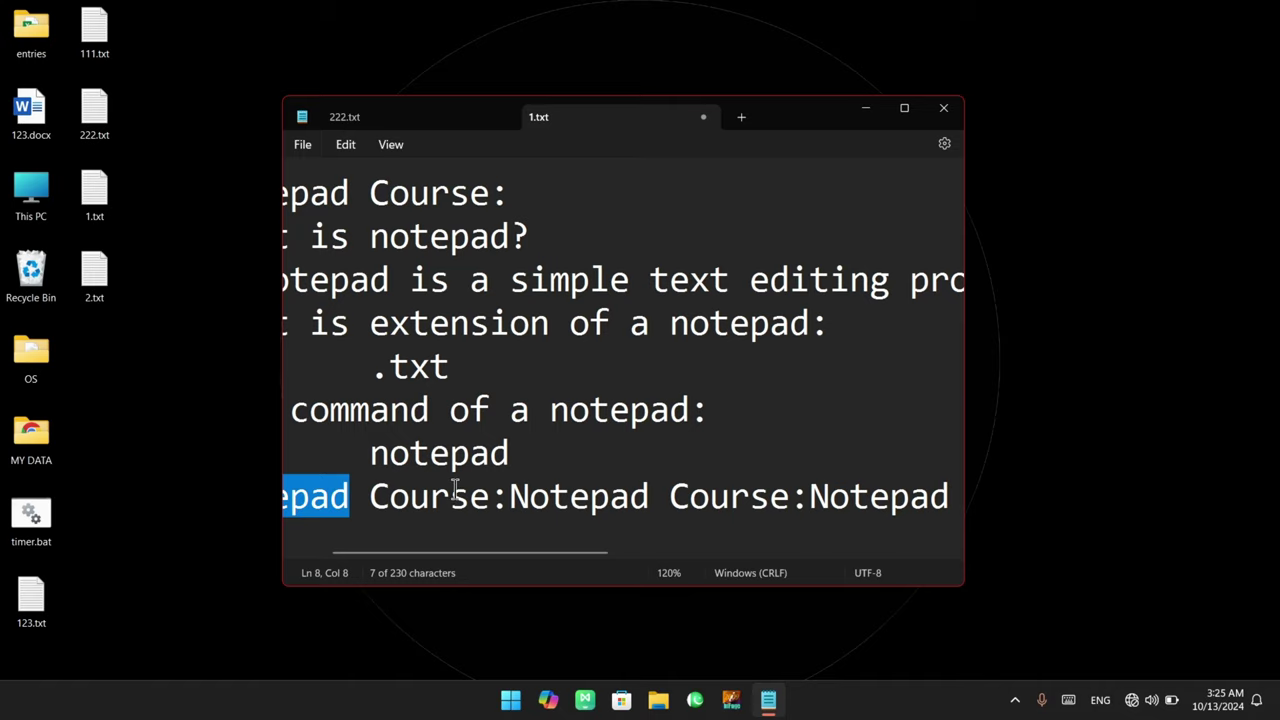
key(F3)
key(F3)
key(F3)
key(F3)
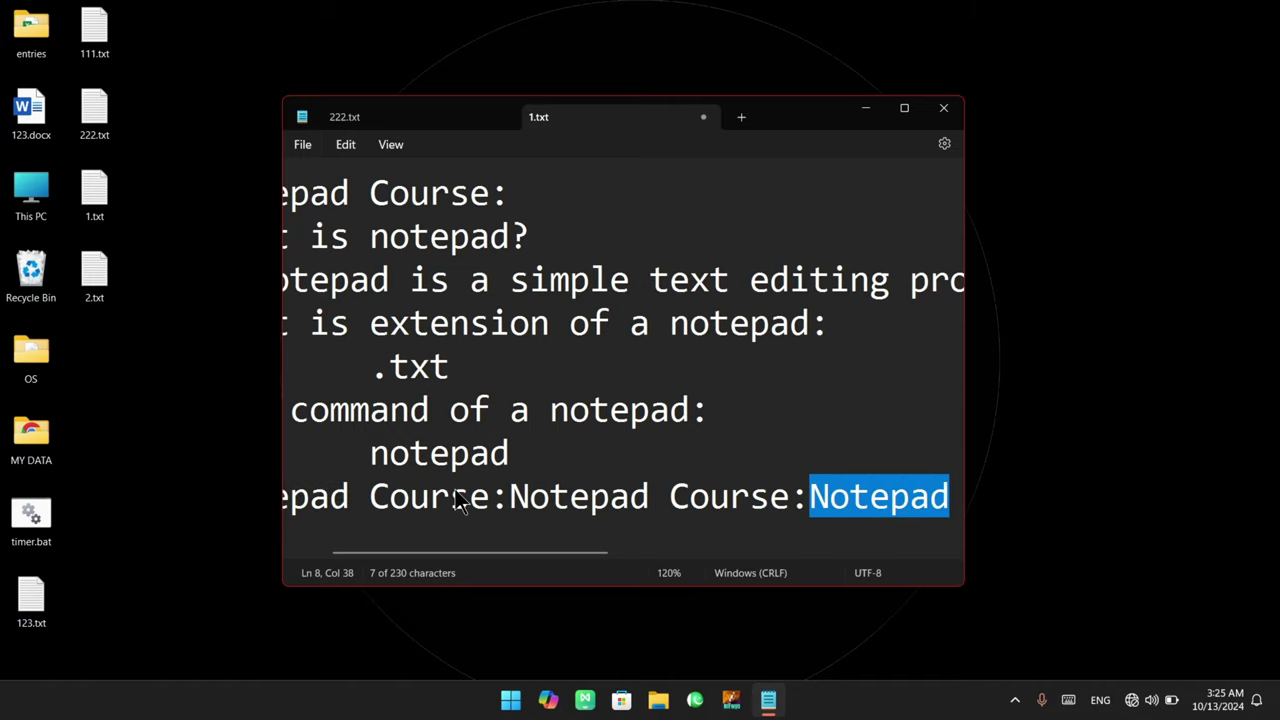
key(F3)
key(F3)
key(F3)
key(F3)
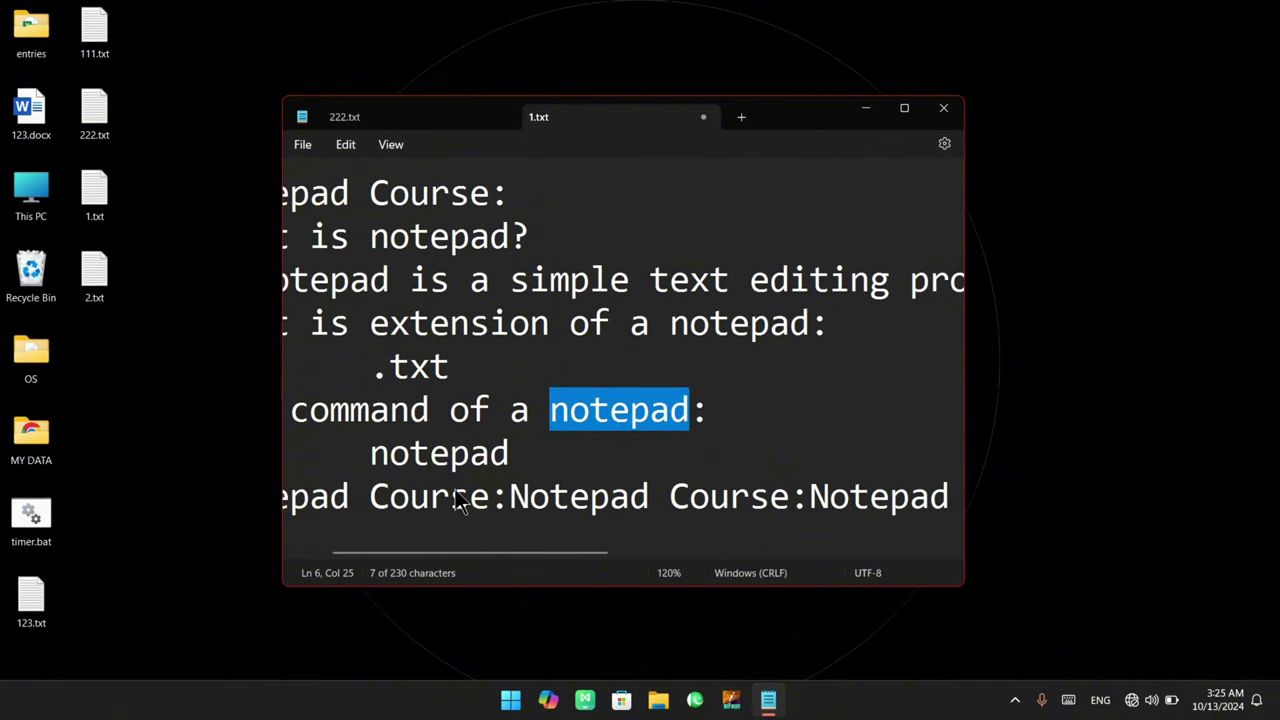
key(F3)
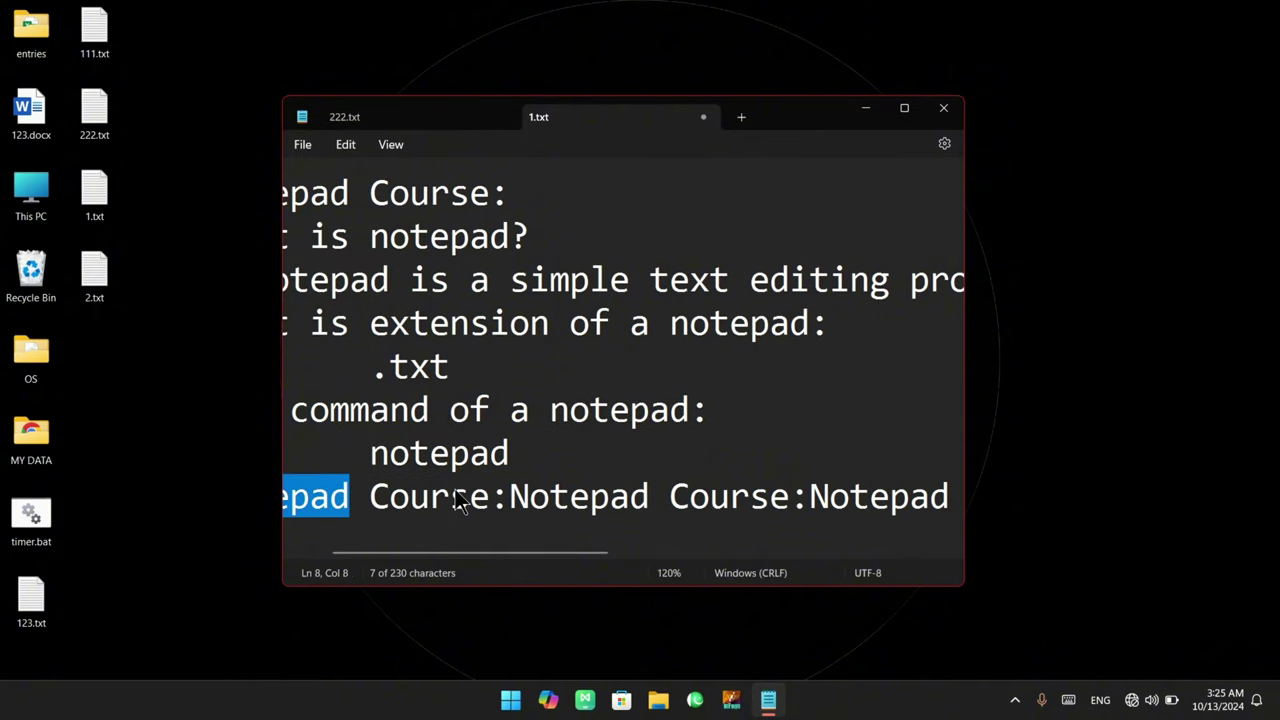
key(F3)
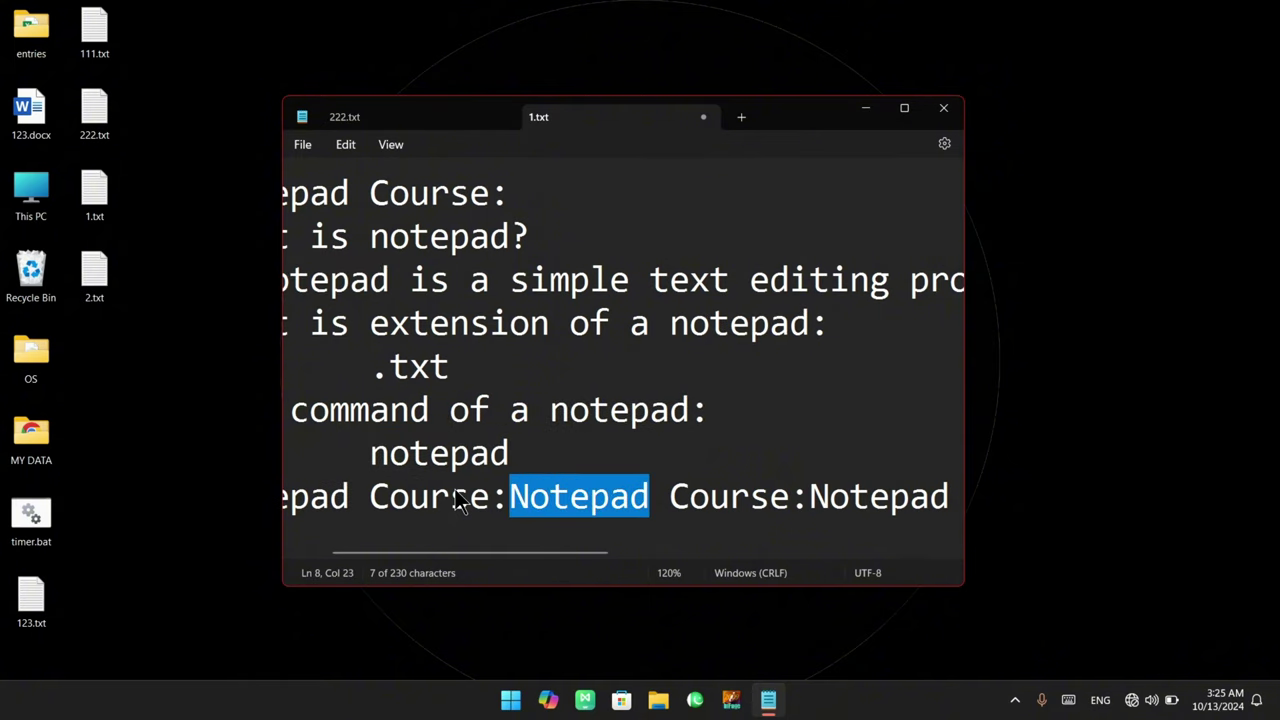
Step back to line 2 with Shift+F3, then forward again to line 7 with F3
key(shift+F3)
key(shift+F3)
key(shift+F3)
key(shift+F3)
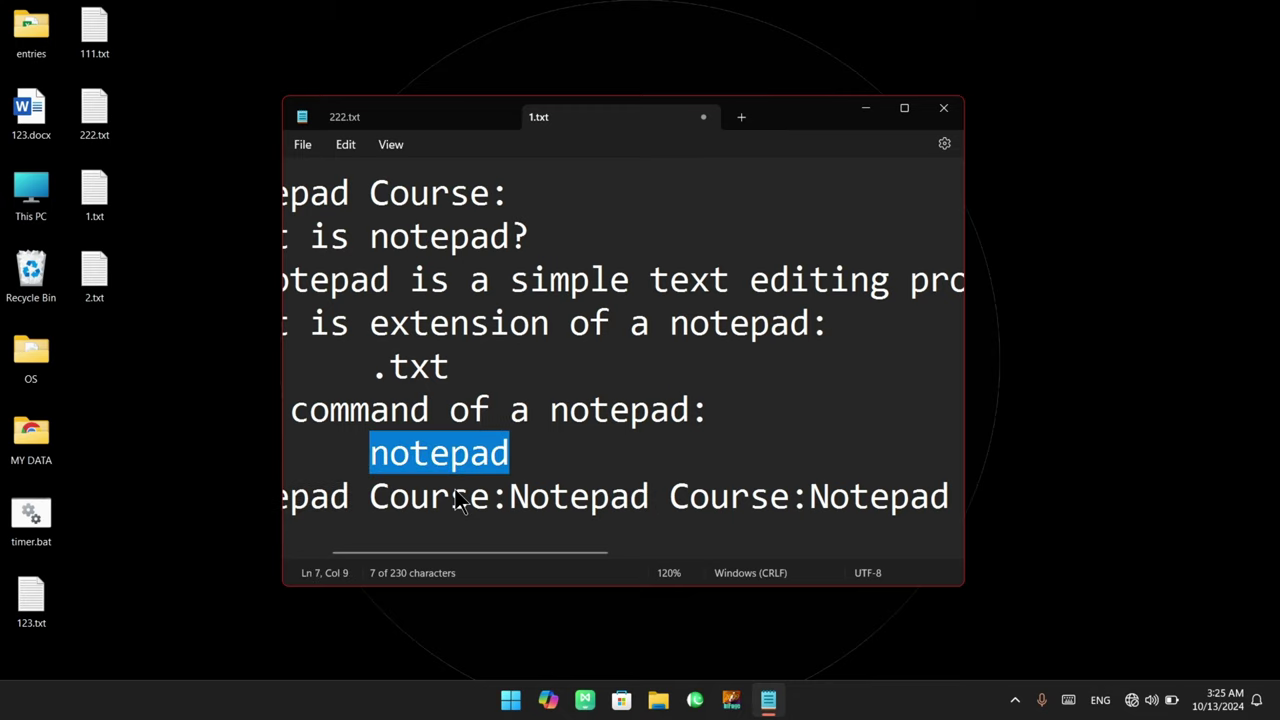
key(shift+F3)
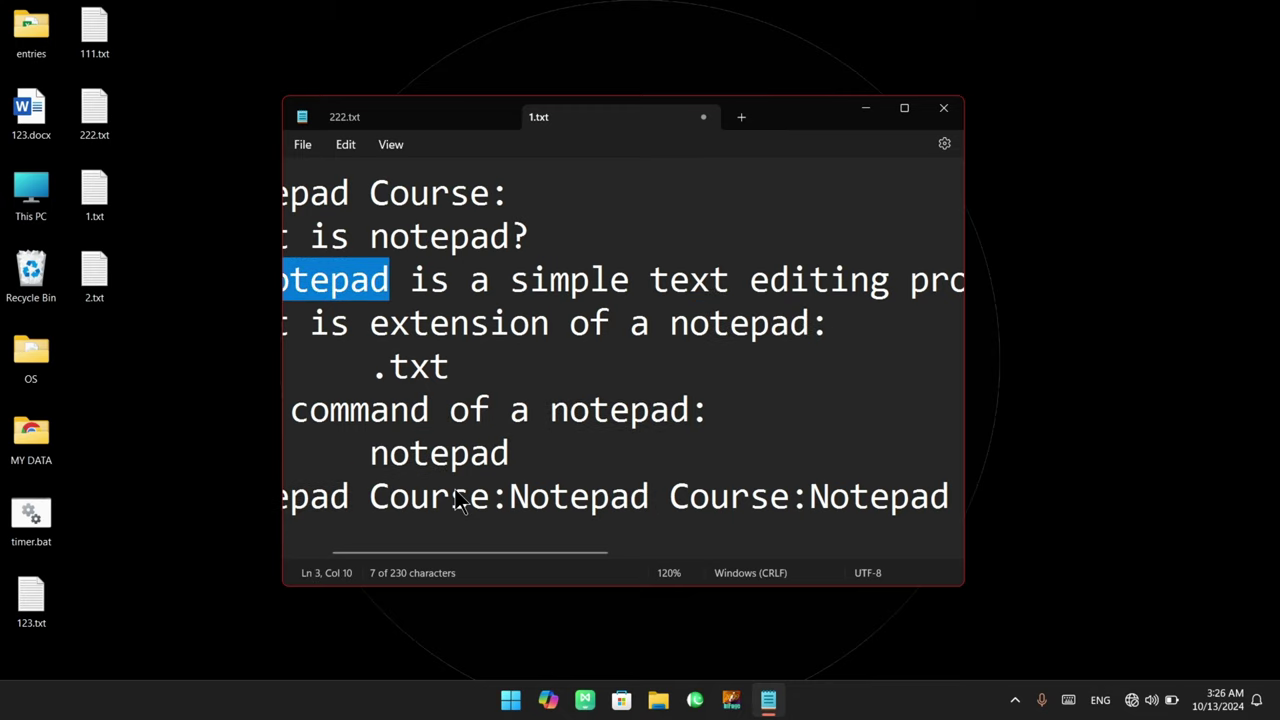
key(shift+F3)
key(shift+F3)
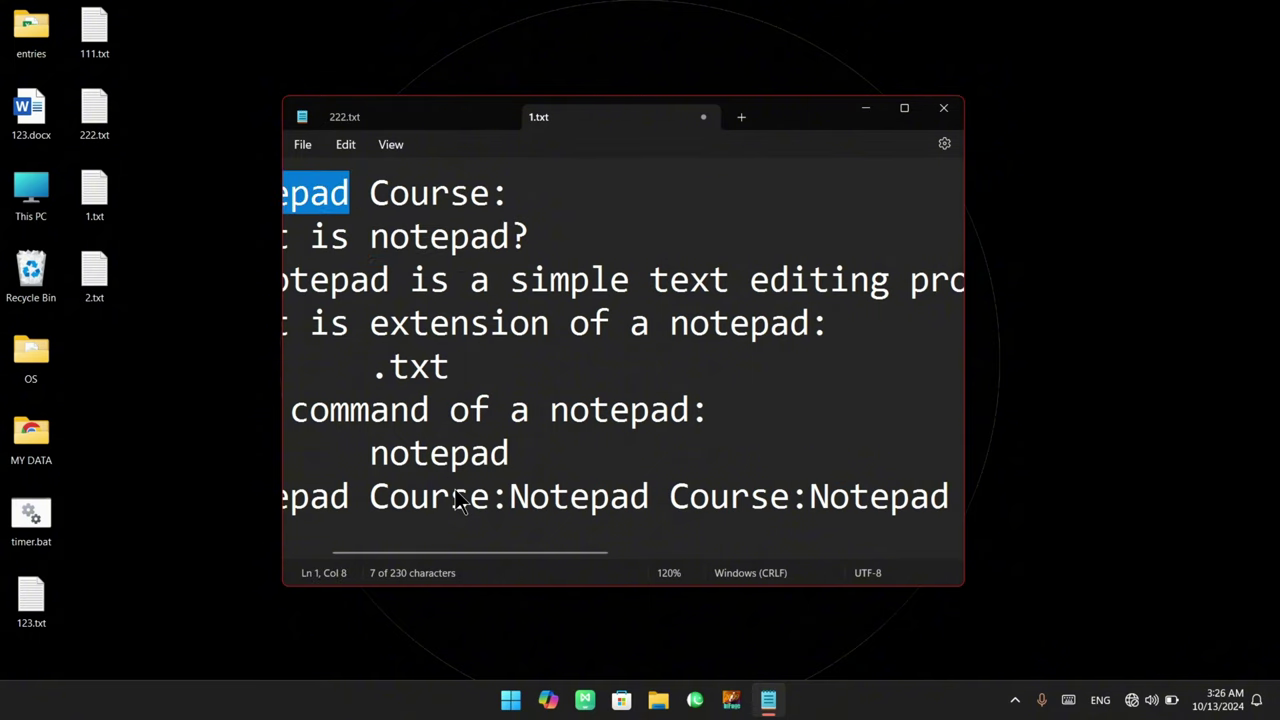
key(F3)
key(F3)
key(F3)
key(F3)
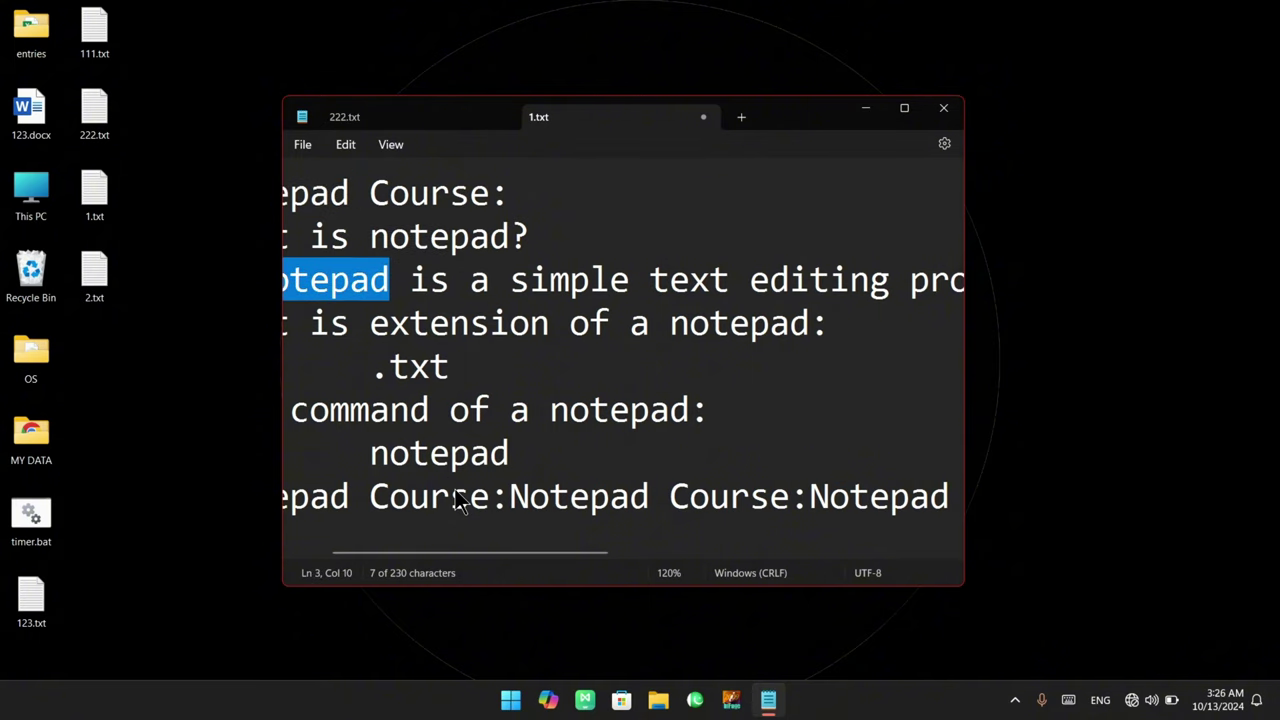
key(F3)
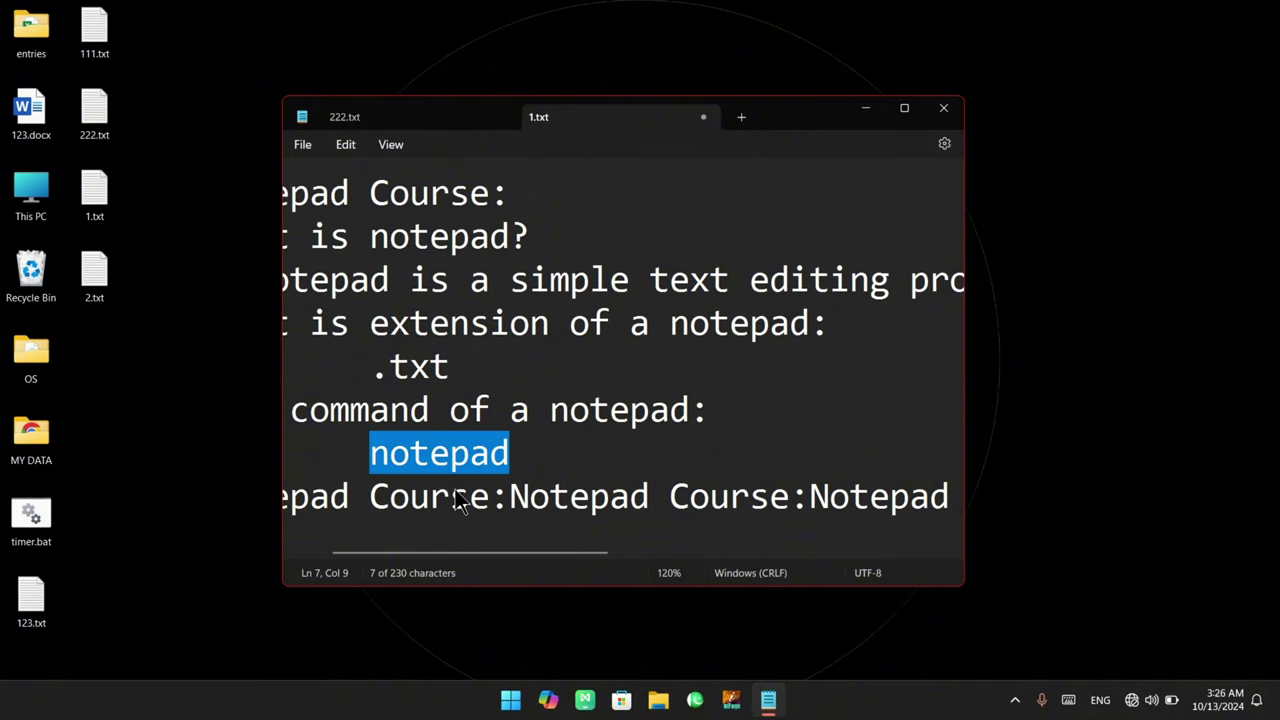
Dismiss the Edit menu, deselect the word notepad, and scroll left to the line starts
click(345, 145)
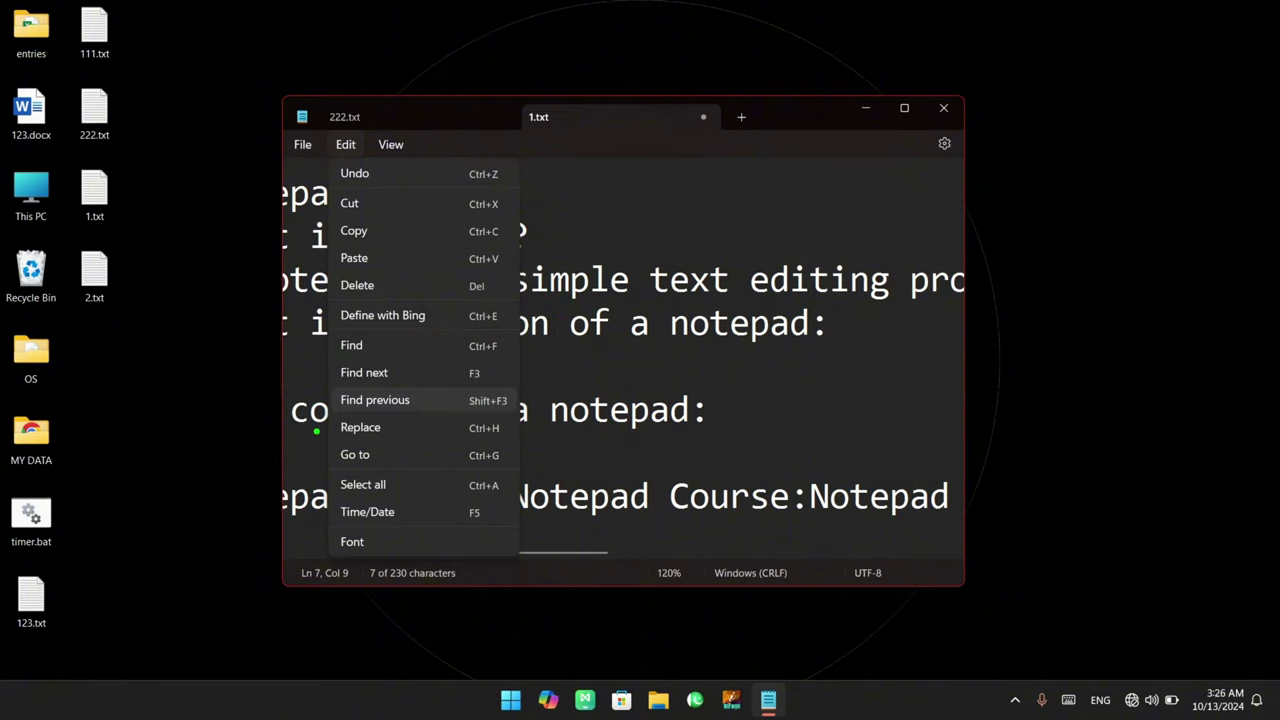
click(577, 420)
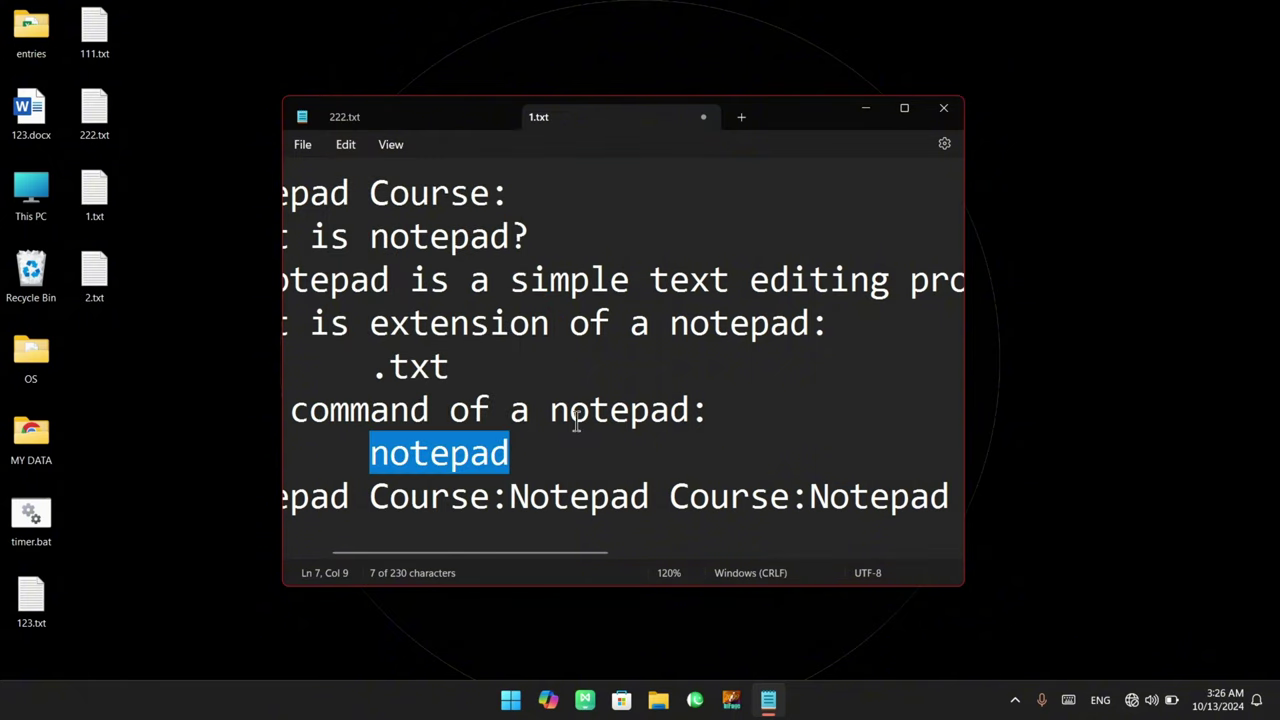
click(577, 422)
scroll(565, 415, left, 2)
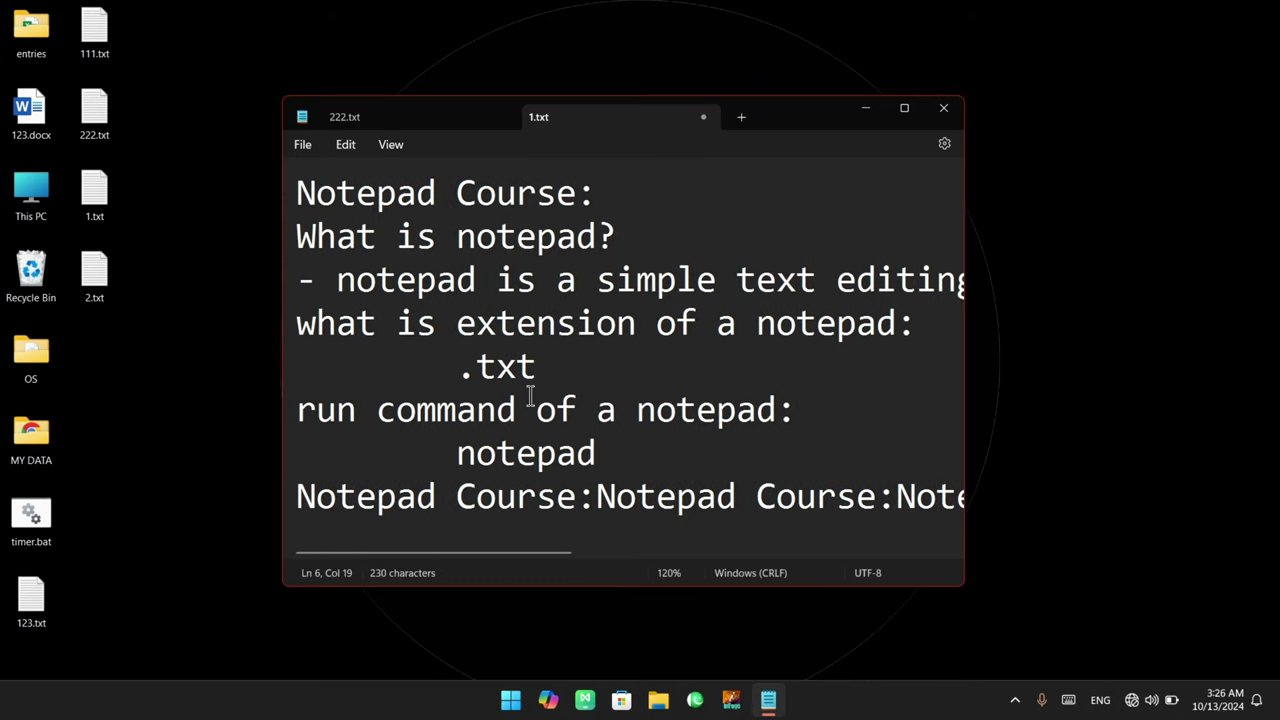
Select Notepad on line 1, leave the caret beside it, and open the Edit menu
double_click(353, 201)
click(374, 192)
key(Left)
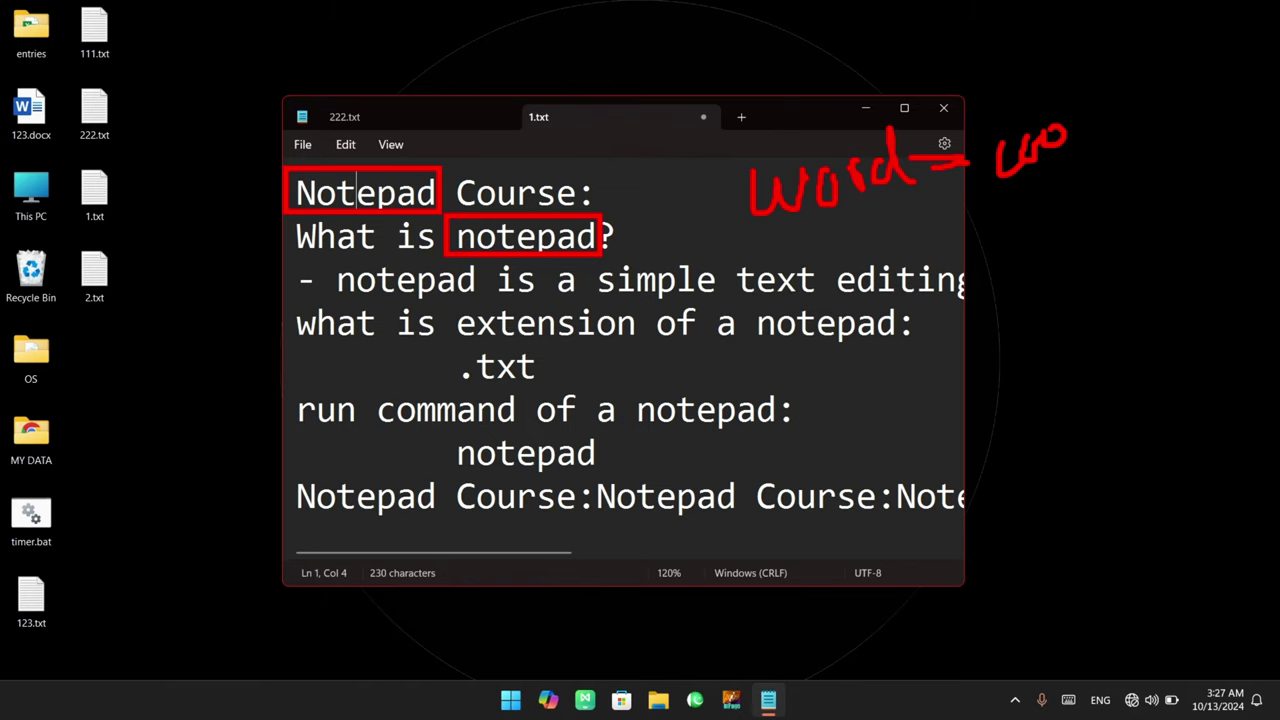
click(345, 144)
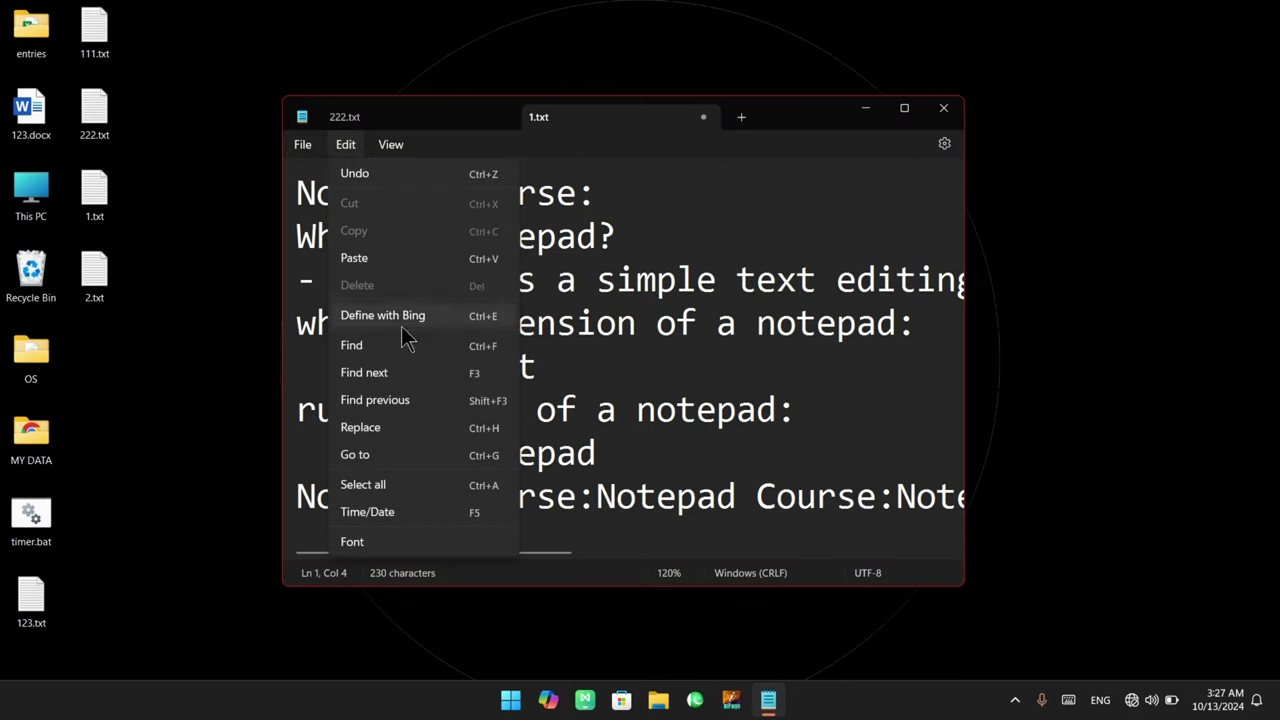
Open Replace with Notepad as the search term and MS Word as the replacement
click(425, 428)
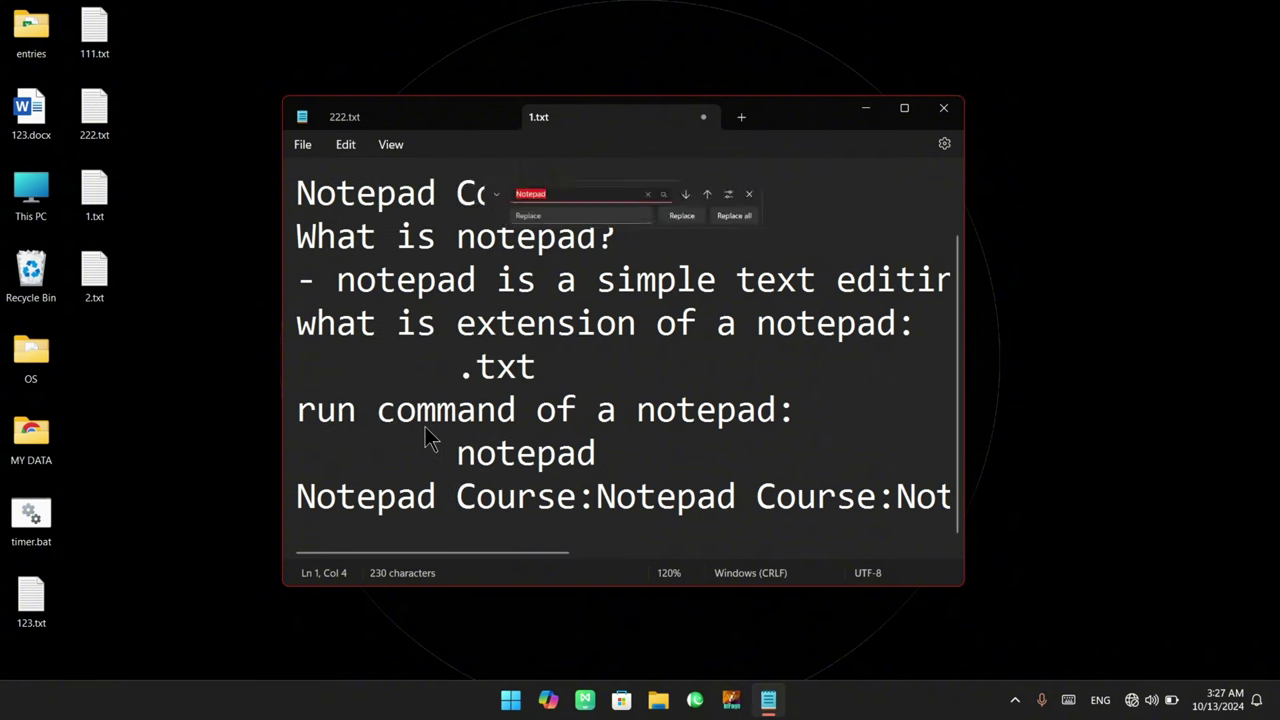
click(505, 190)
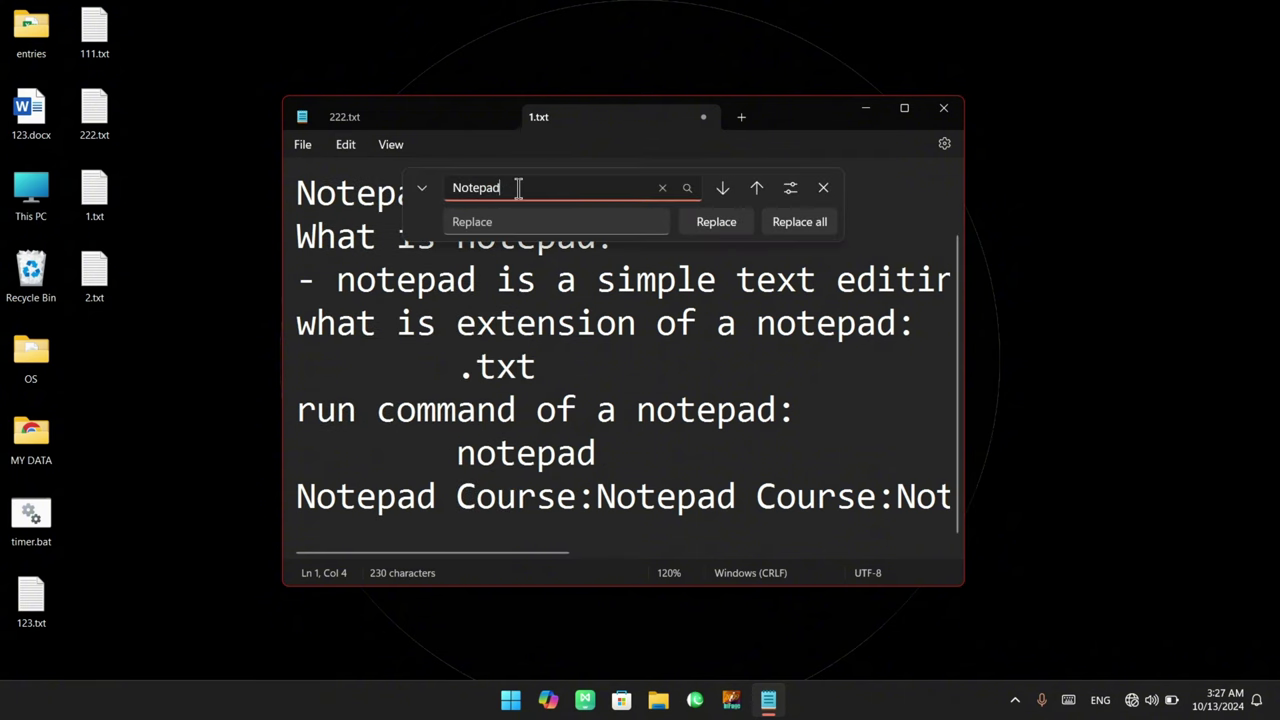
double_click(518, 188)
drag(554, 189, 457, 188)
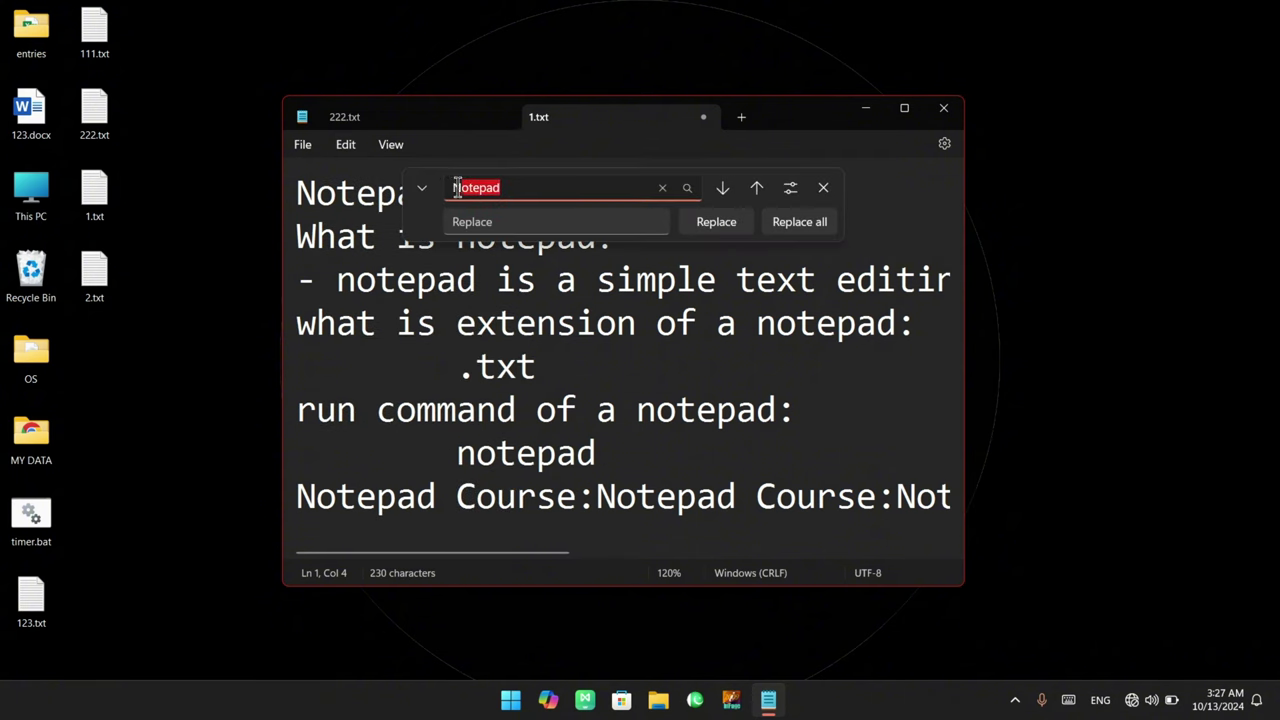
click(790, 188)
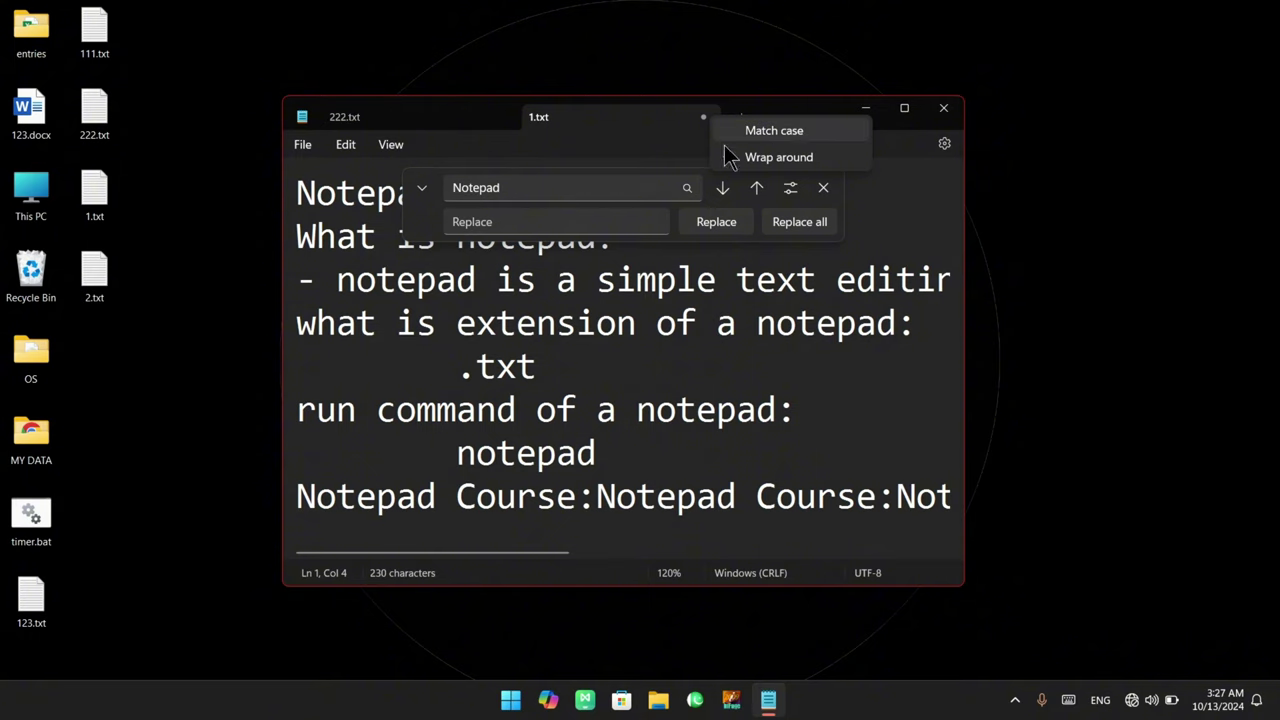
click(517, 187)
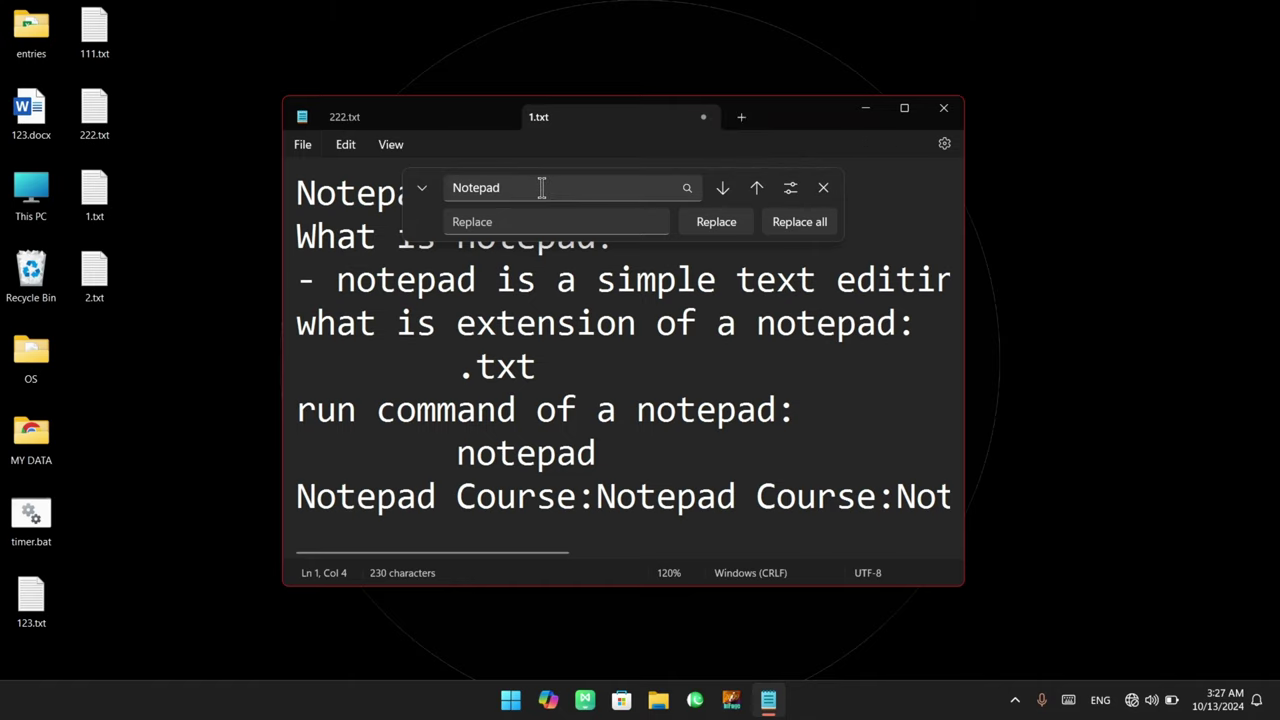
click(474, 221)
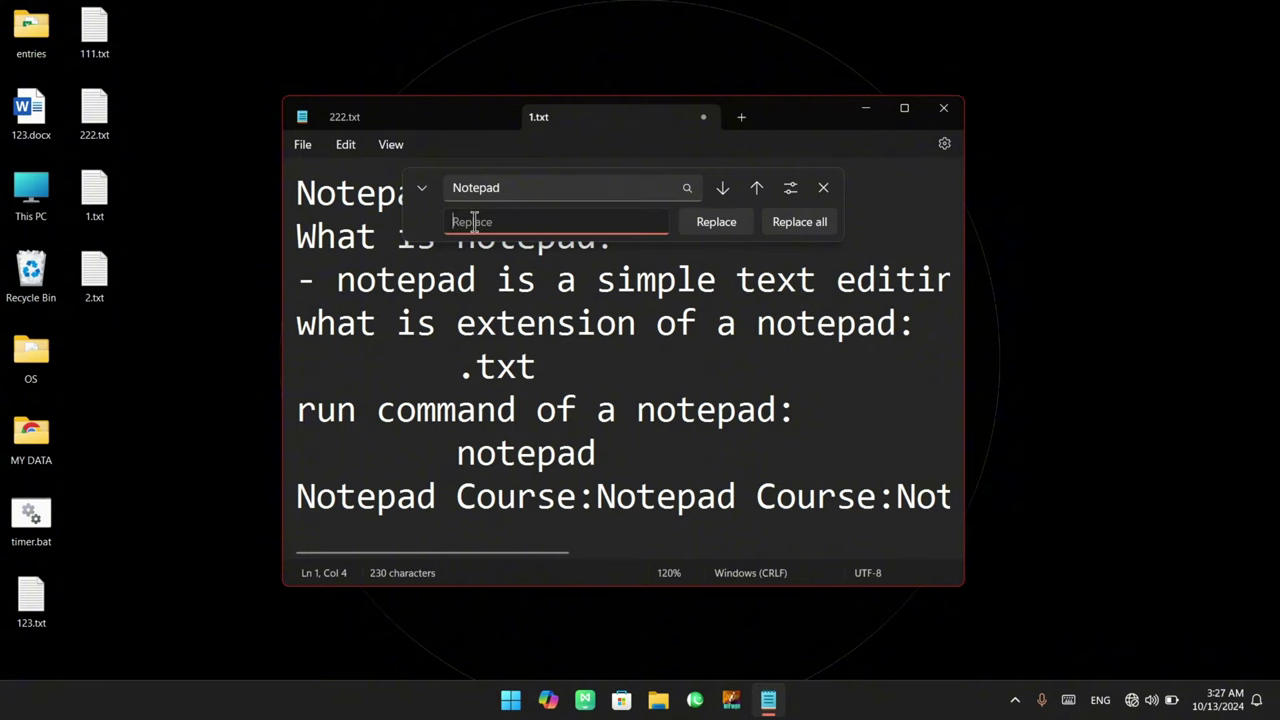
text(MS Word)
key(ctrl+a)
click(557, 217)
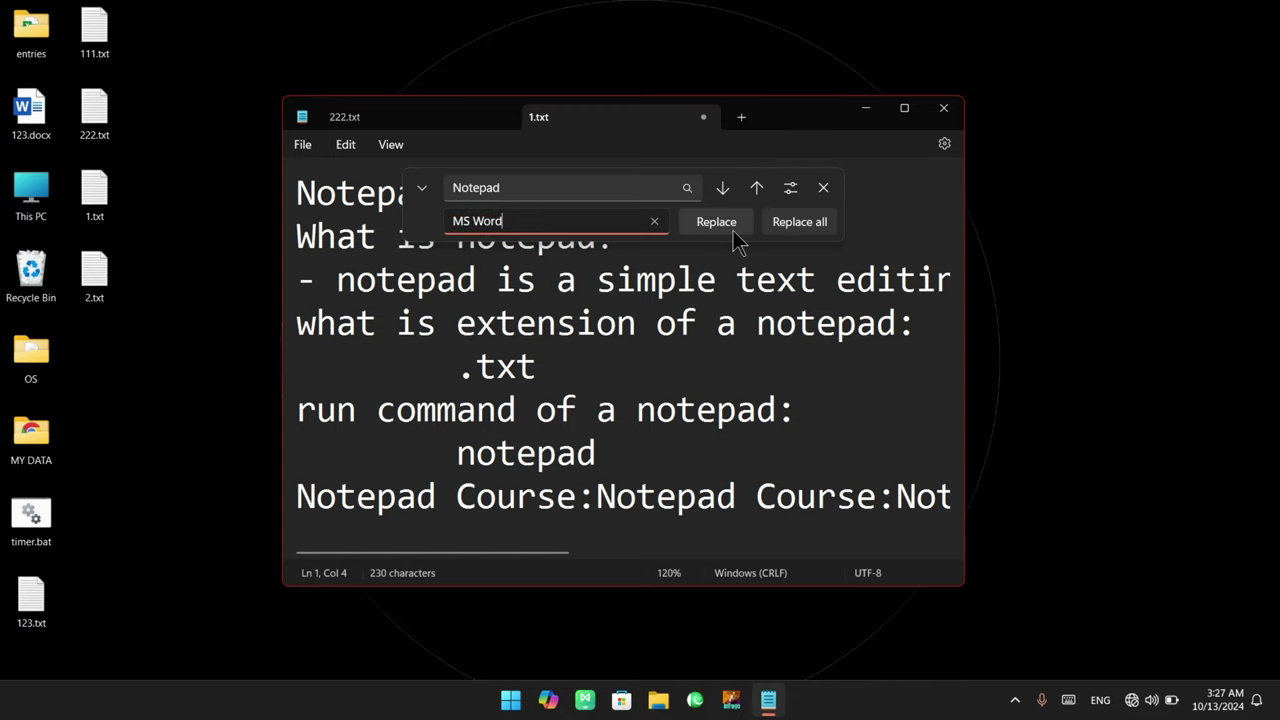
Replace the notepad on line 2, then replace all remaining ones with MS Word and close the bar
click(723, 189)
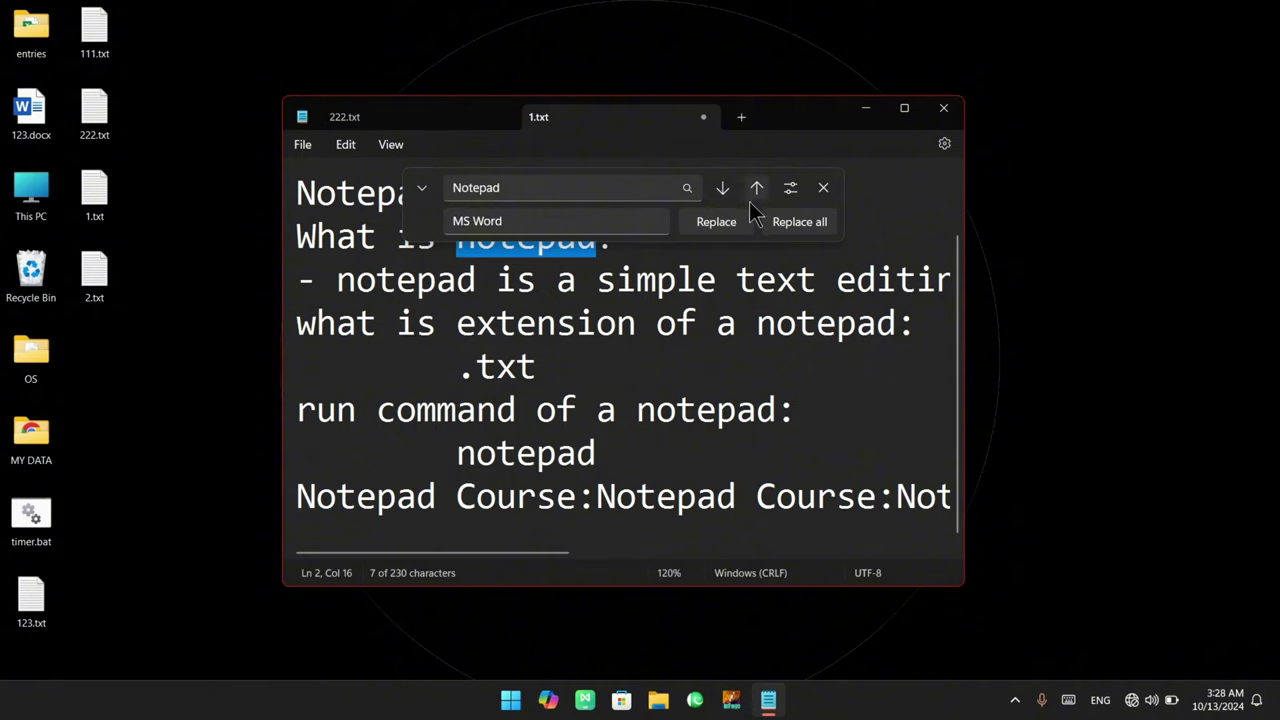
click(716, 221)
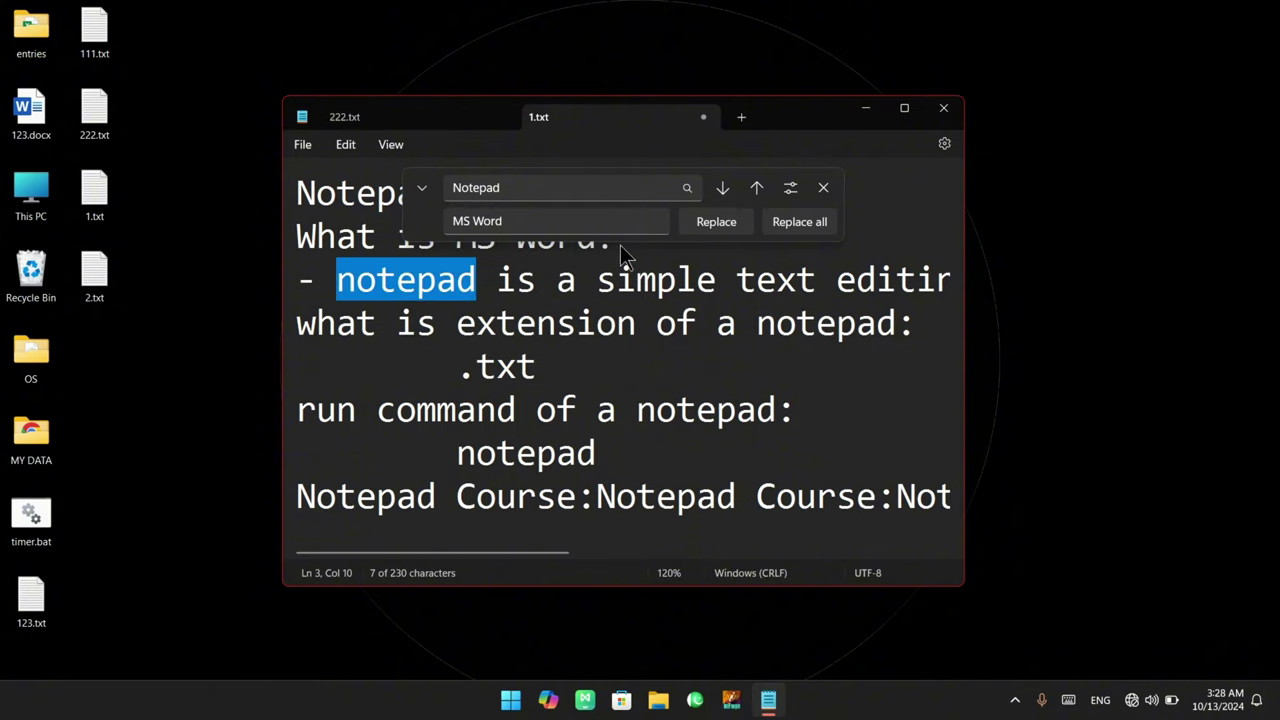
click(800, 221)
click(823, 188)
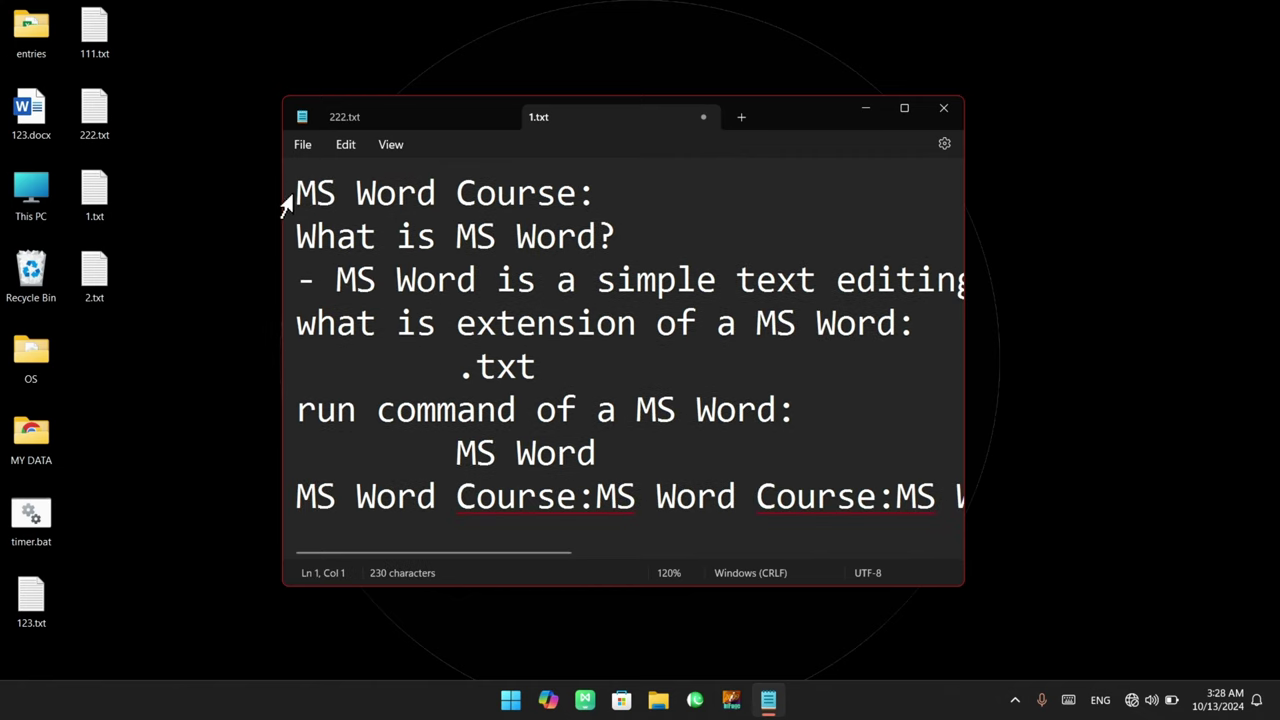
Set Find to MS Word and Replace to Notepad, replace all, and close the bar
drag(297, 195, 578, 240)
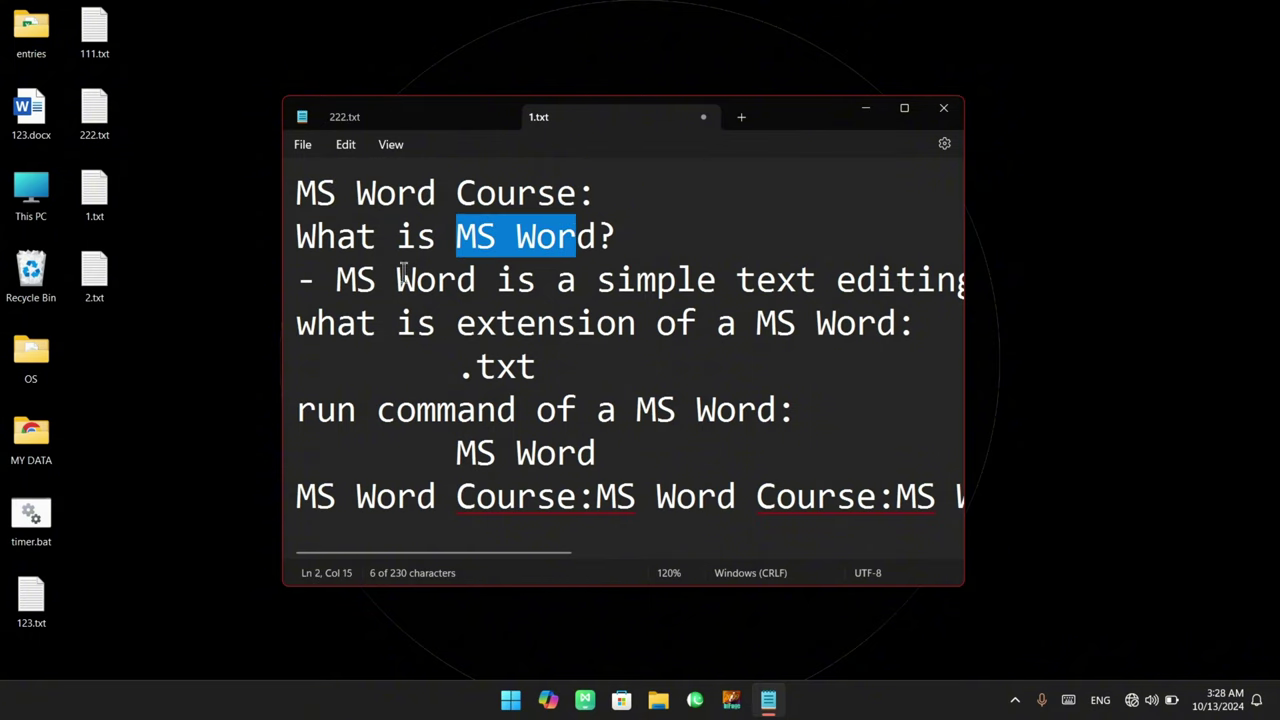
click(468, 247)
click(345, 144)
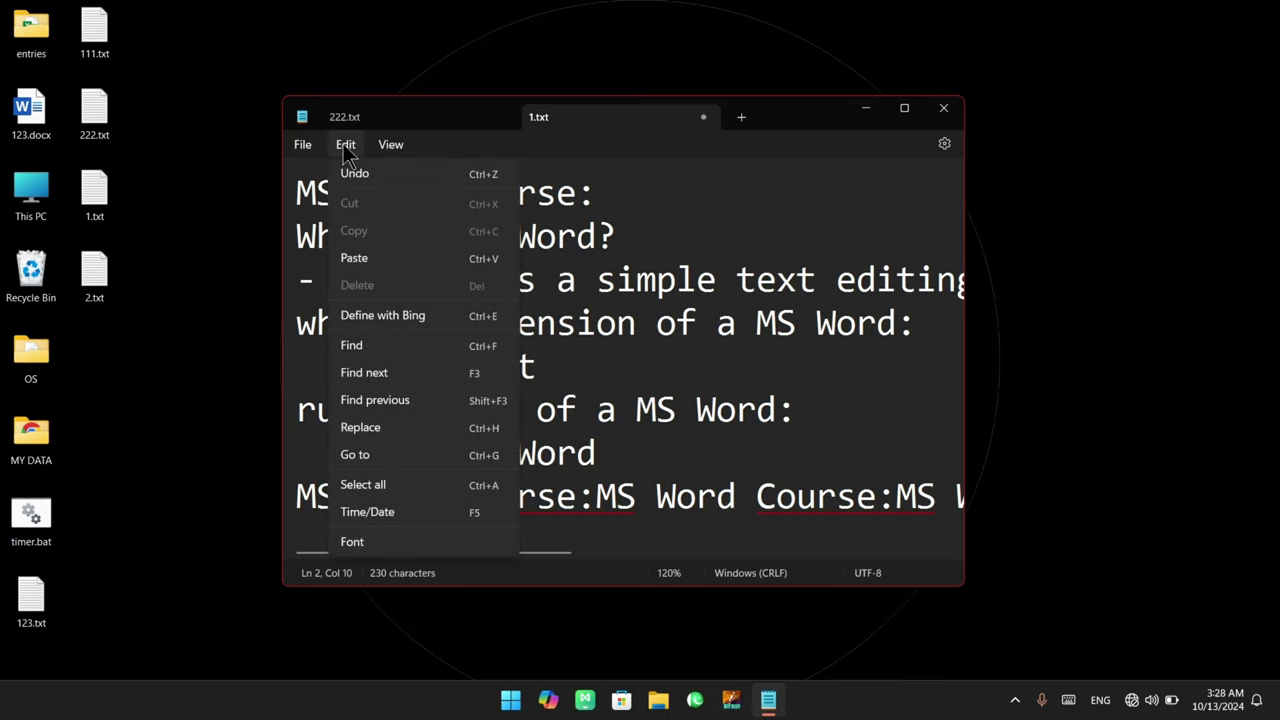
click(360, 427)
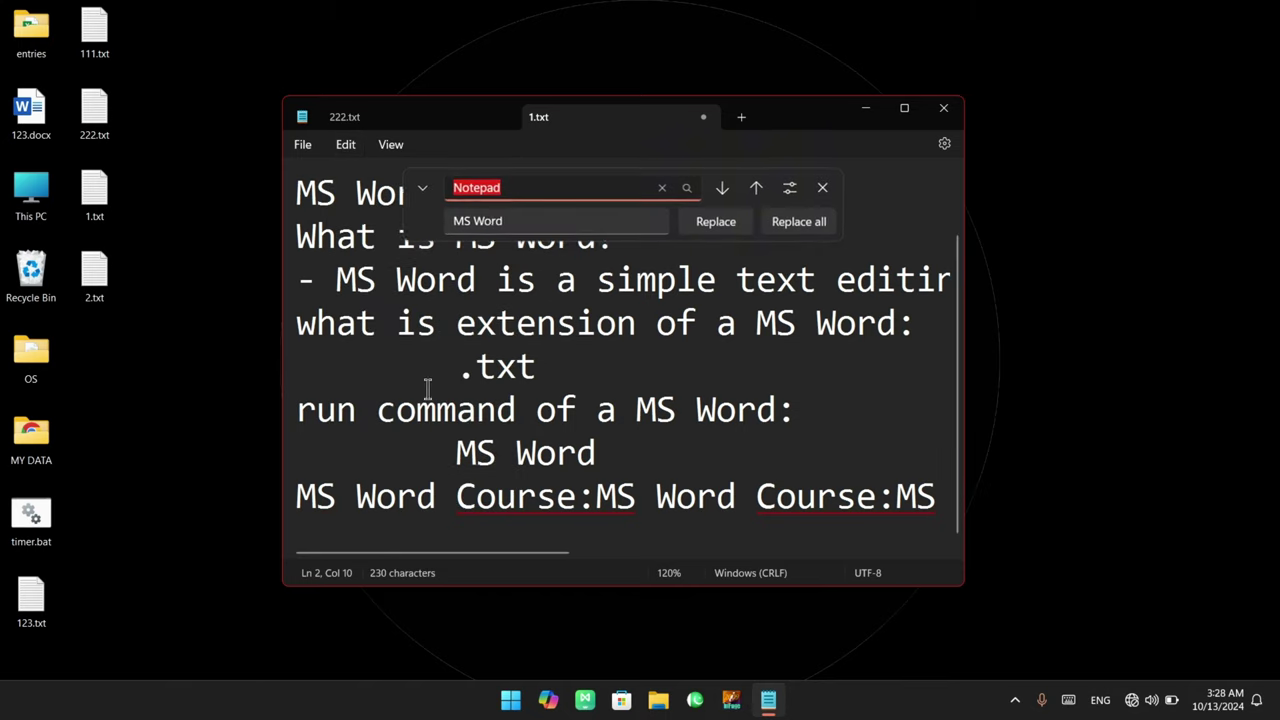
click(523, 189)
drag(523, 189, 447, 188)
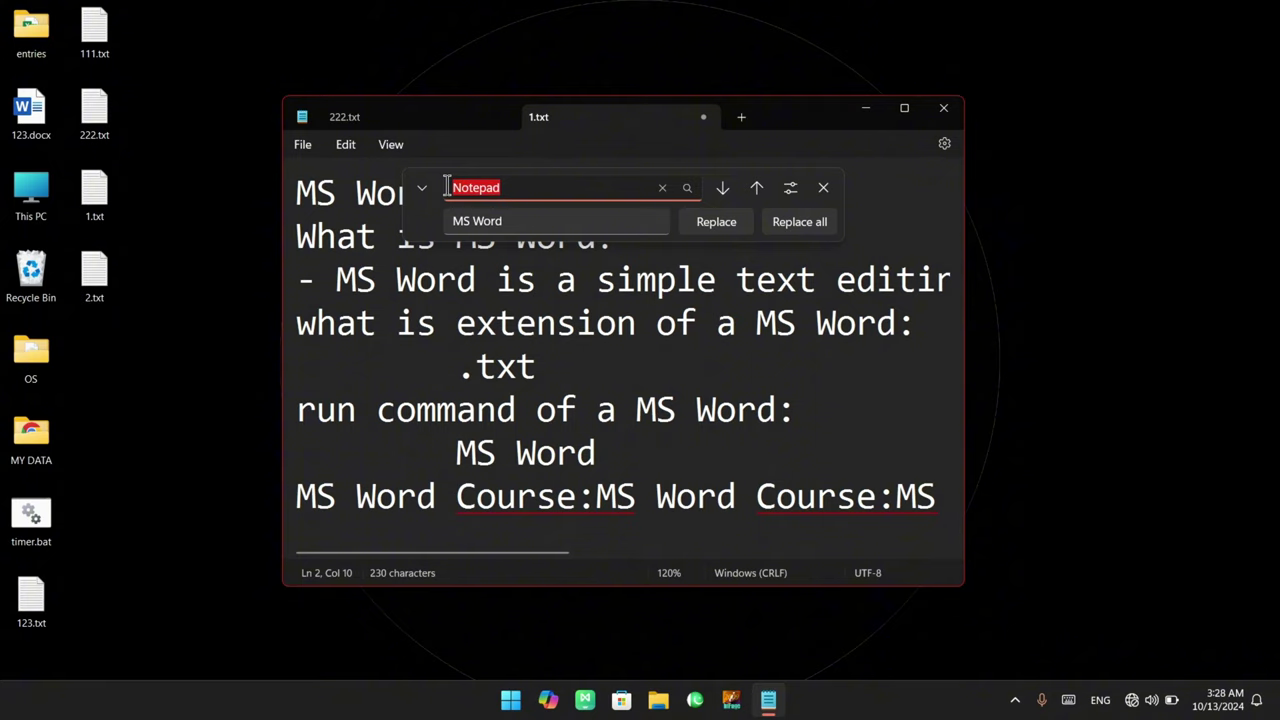
text(MS Word)
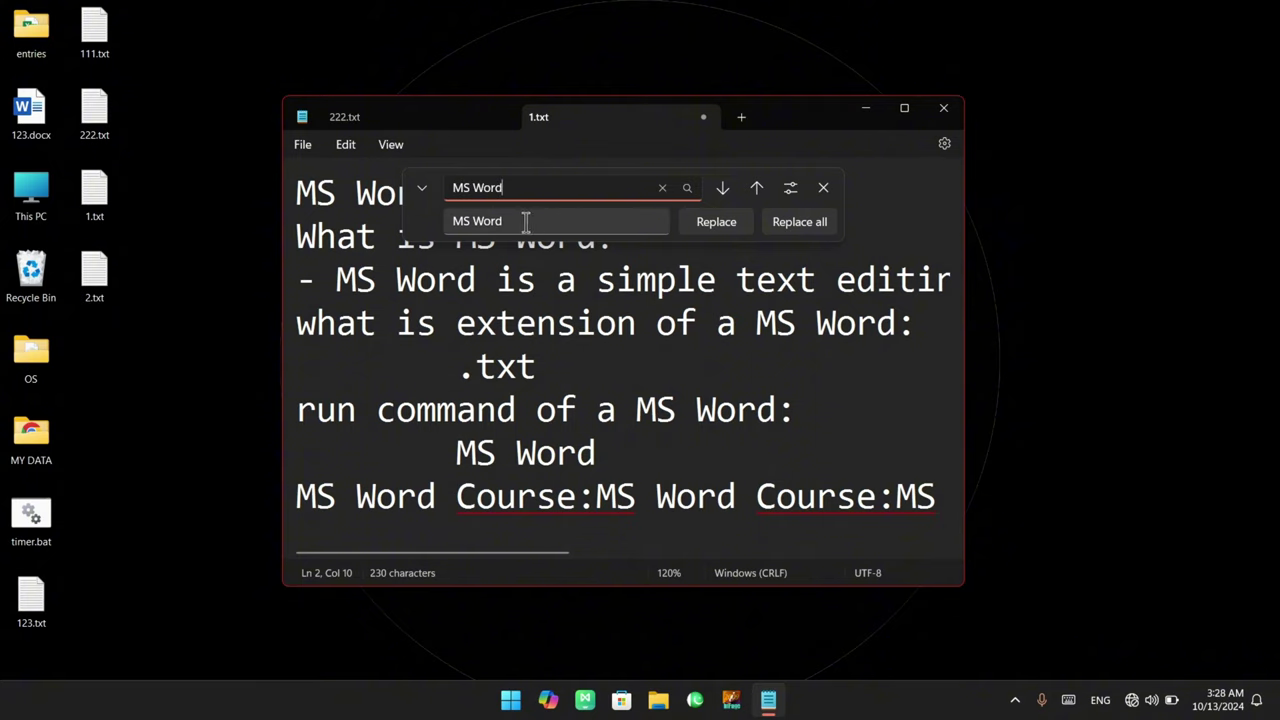
key(Tab)
text(Notepad)
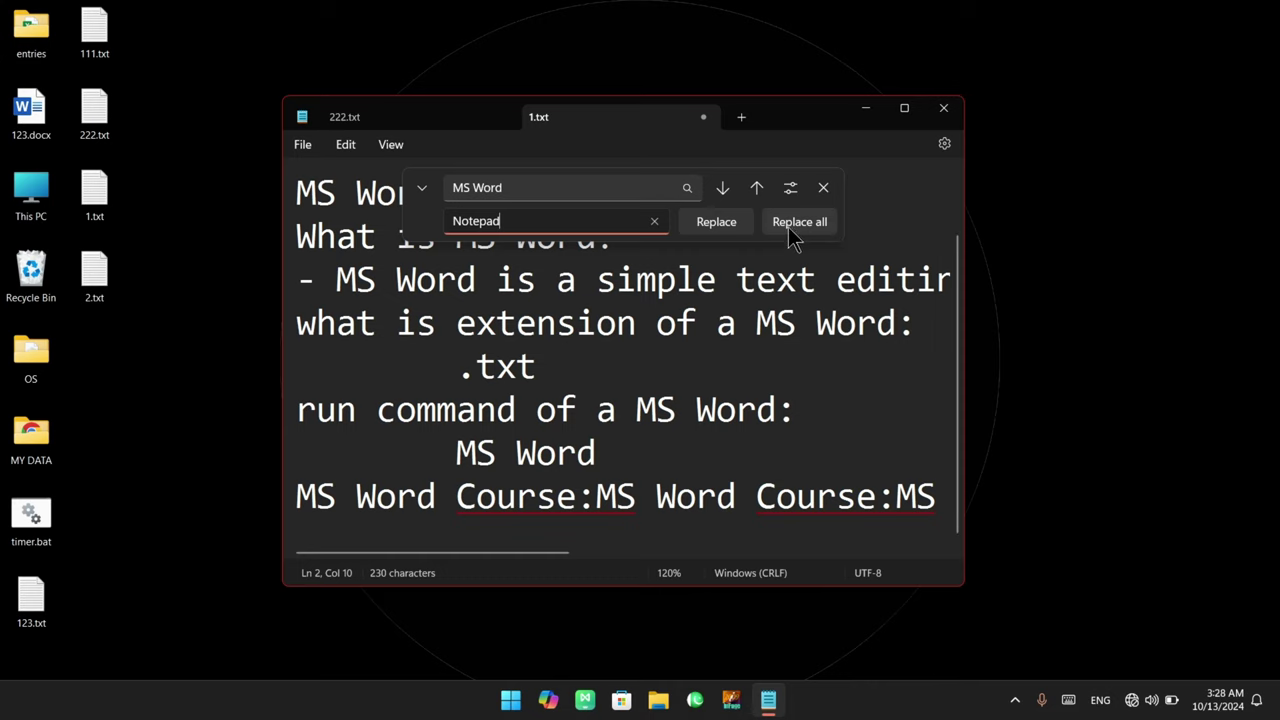
click(790, 224)
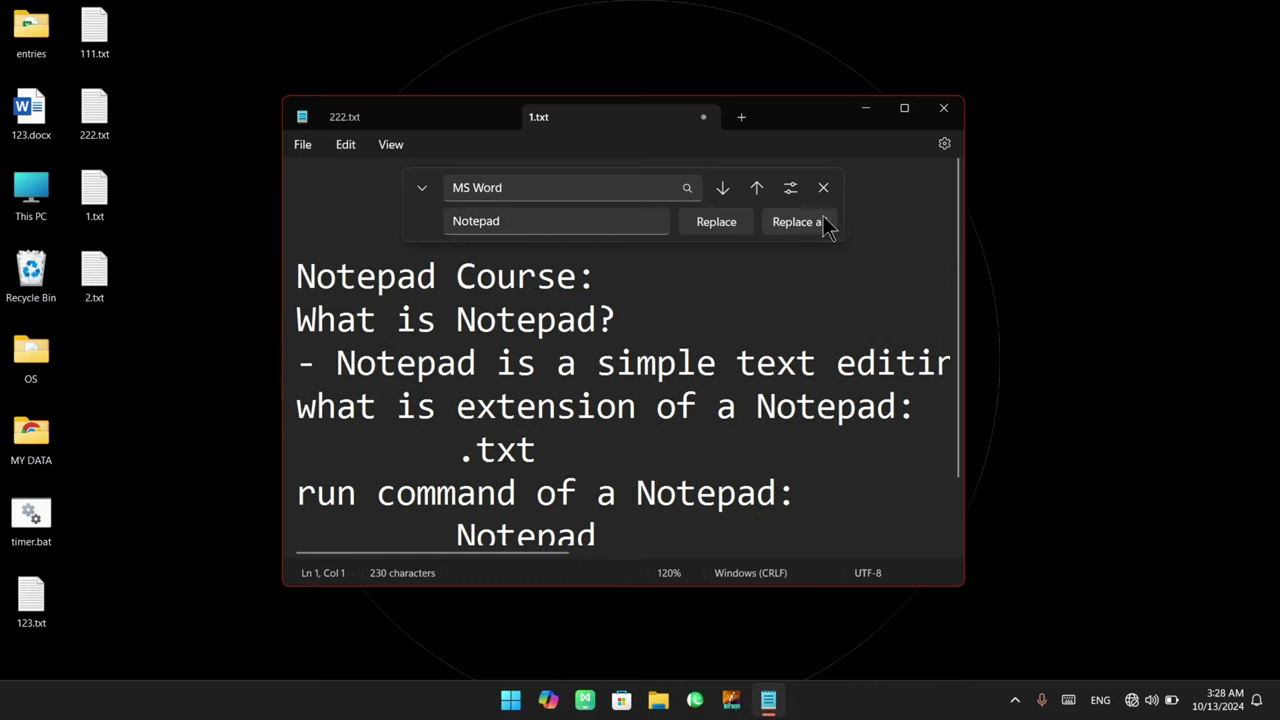
click(823, 188)
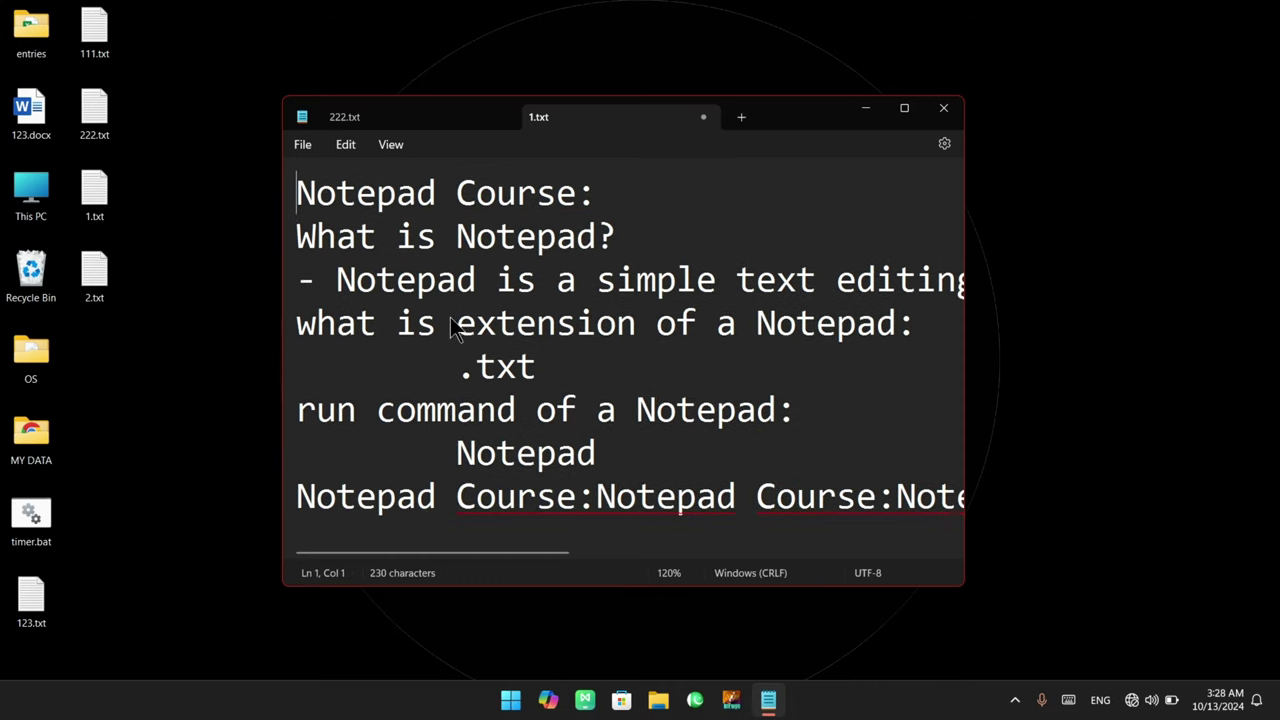
Select the restored Notepad words on lines 1, 3, 6 and 2 to check them
click(334, 192)
double_click(334, 192)
double_click(380, 280)
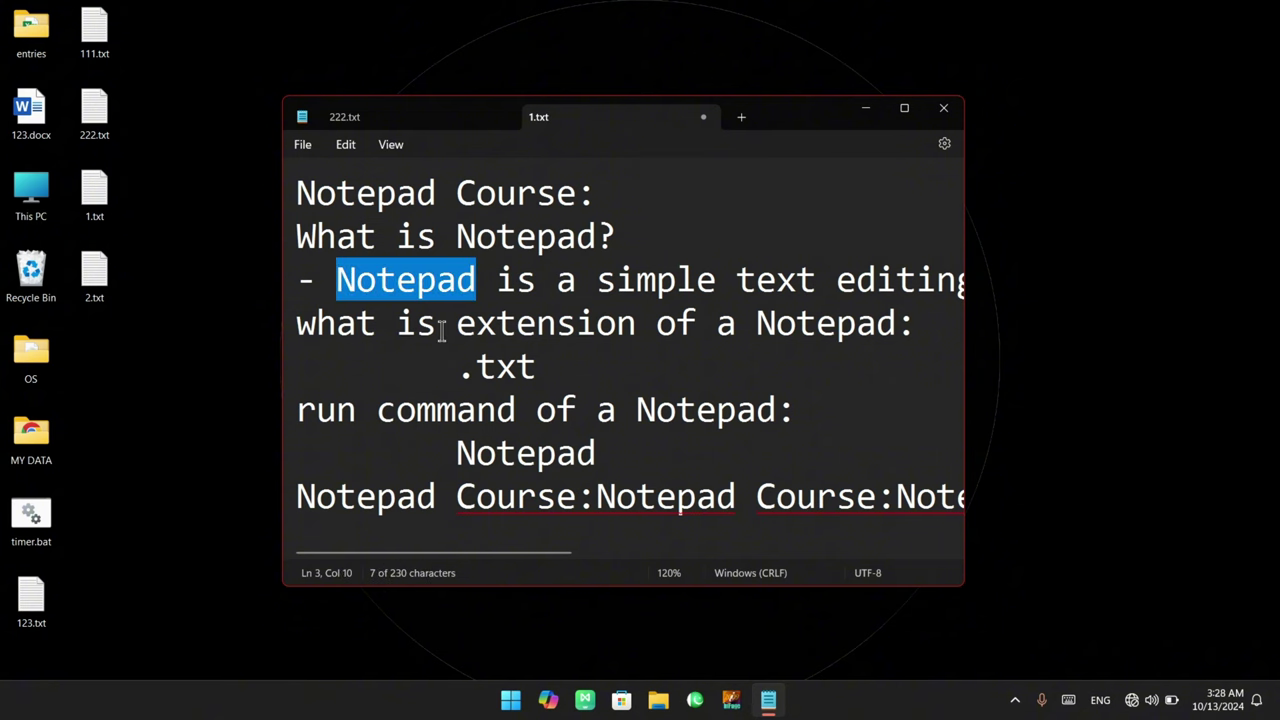
click(345, 144)
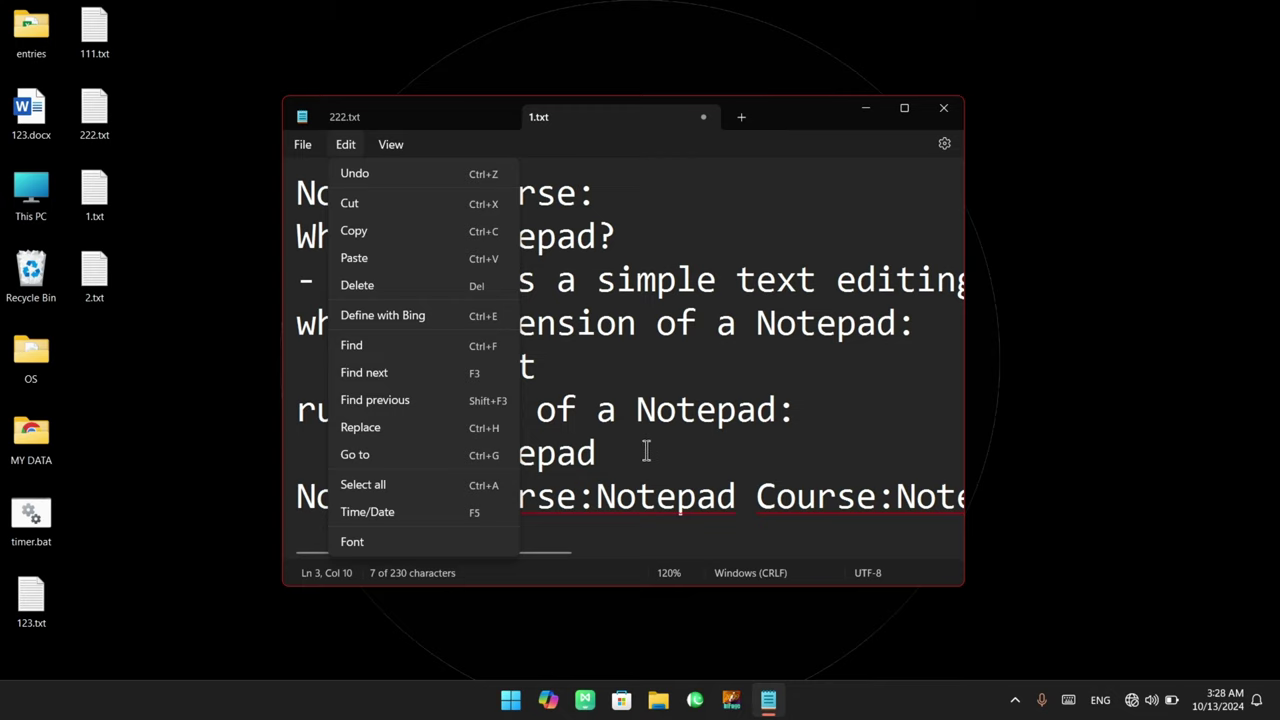
click(697, 428)
drag(676, 410, 636, 410)
double_click(748, 412)
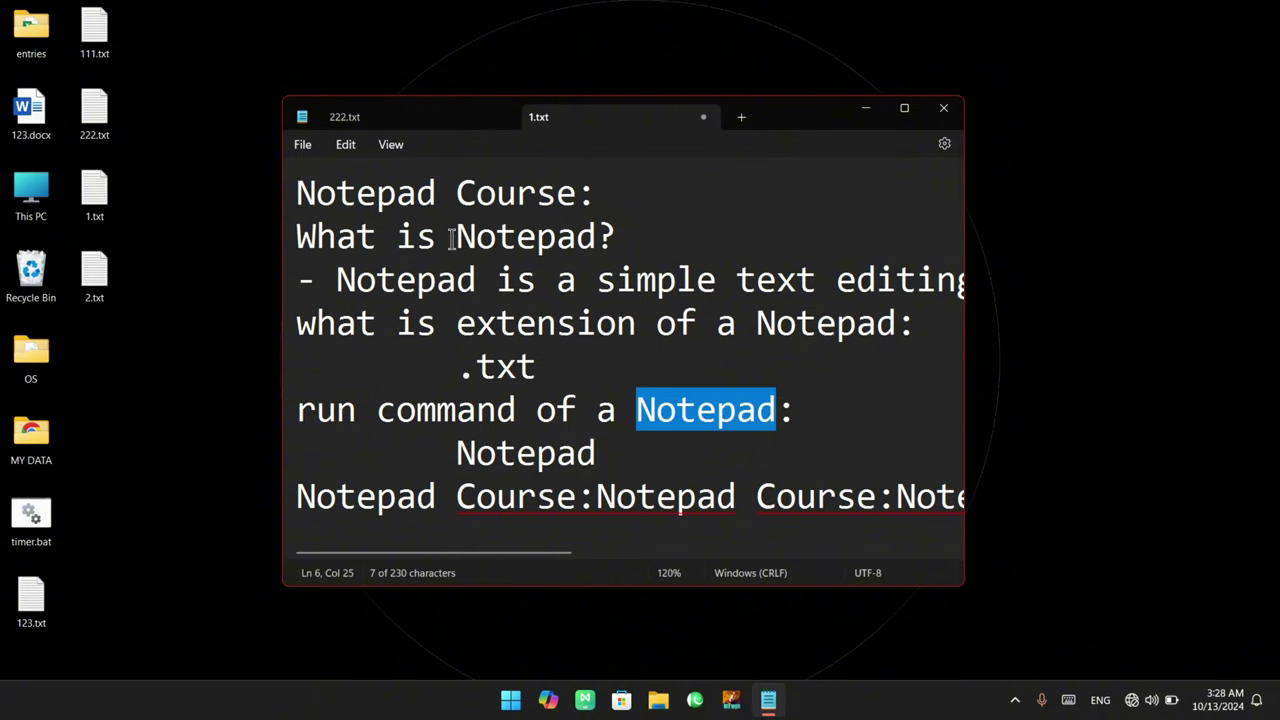
drag(455, 236, 597, 238)
drag(456, 237, 593, 238)
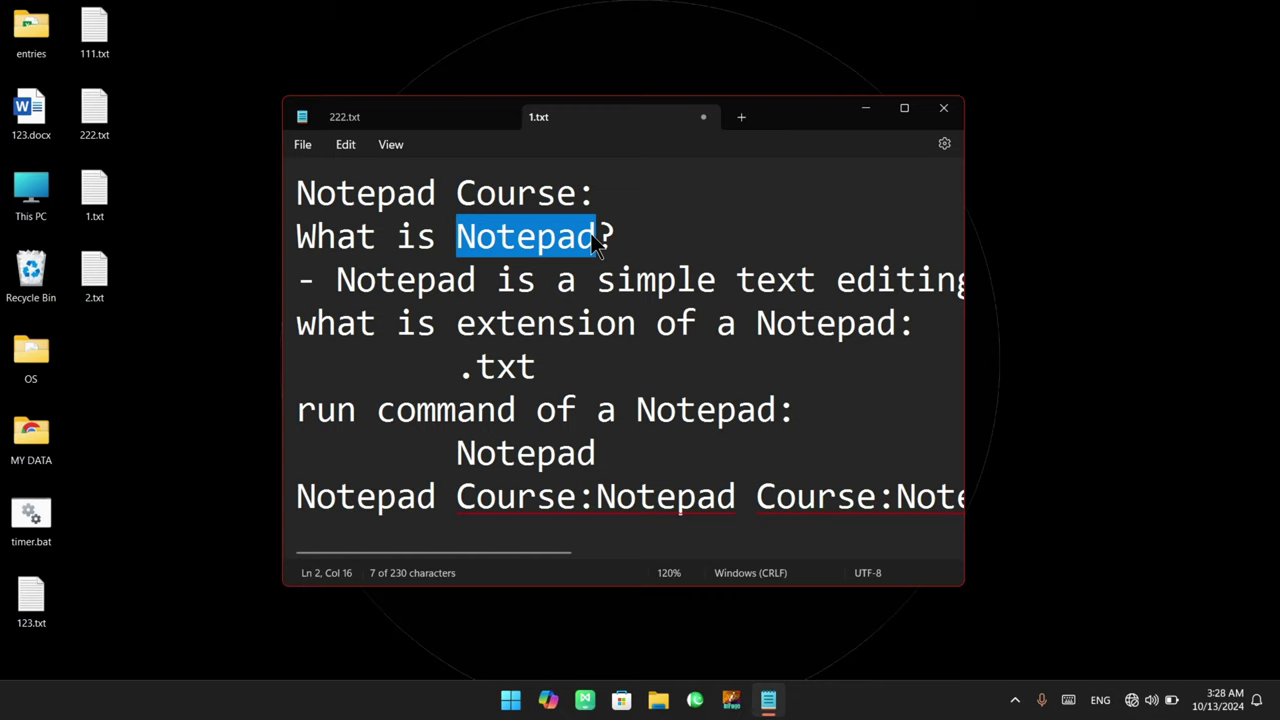
click(415, 232)
Reopen Replace with Find set to Notepad and Replace to NOTEPAD, fixing a typo, and replace all
click(356, 153)
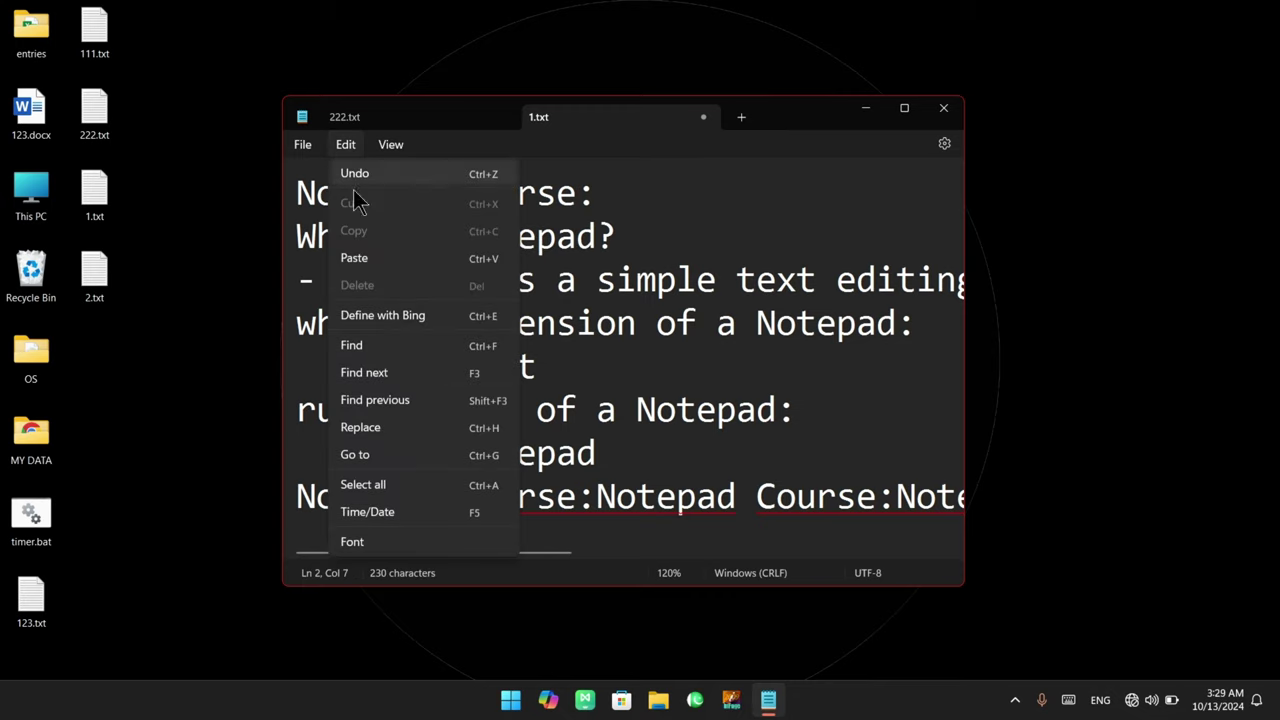
click(425, 432)
drag(511, 188, 414, 192)
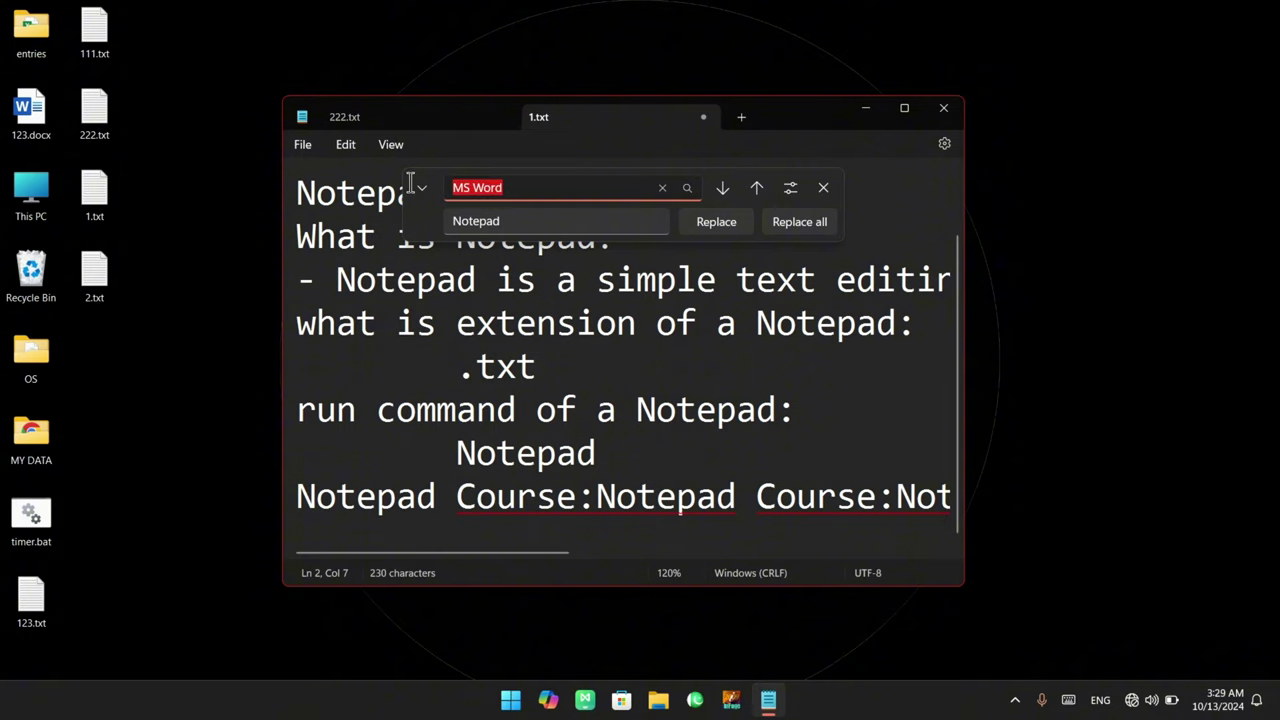
text(Notepad)
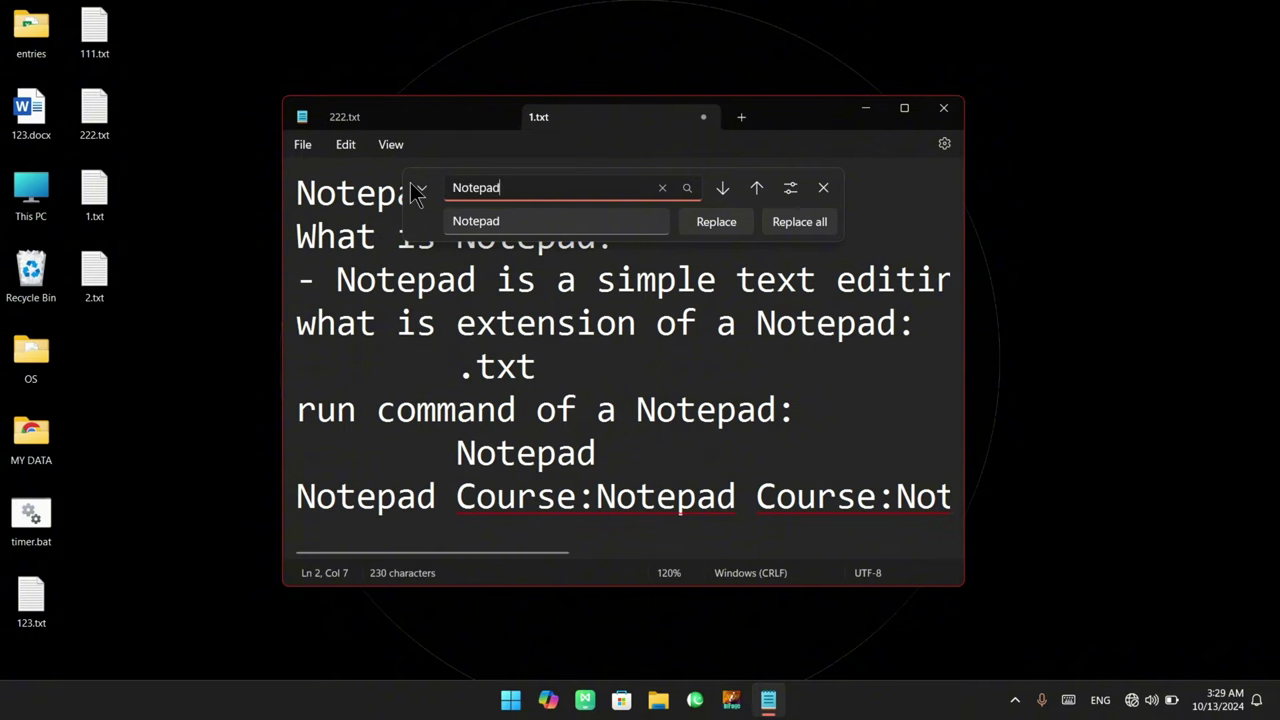
double_click(480, 220)
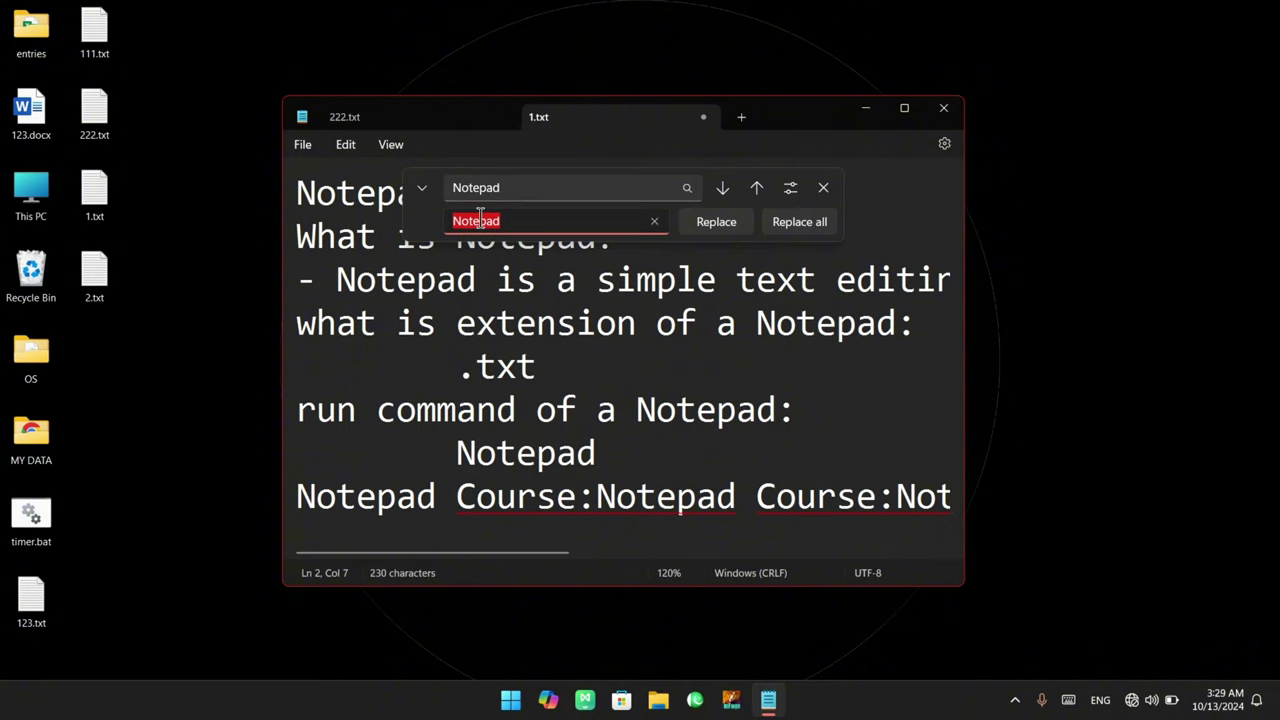
text(NOTEAPD)
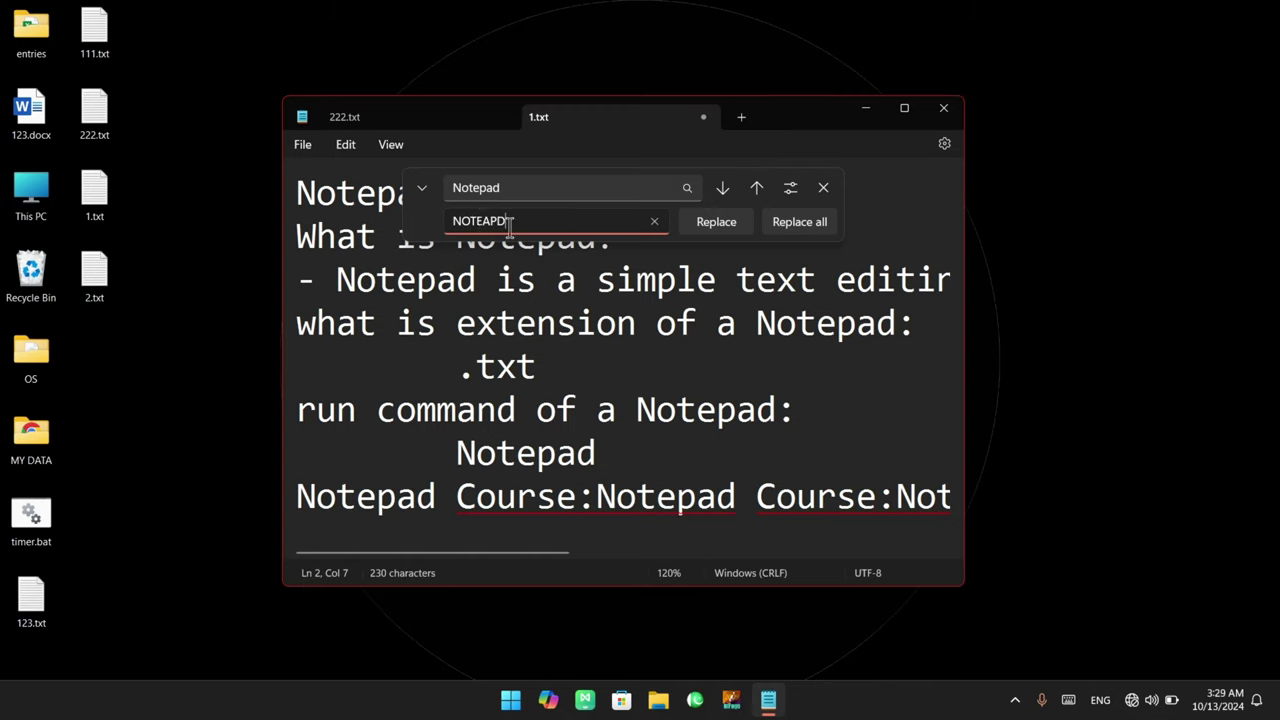
key(BackSpace)
key(BackSpace)
key(BackSpace)
text(PAD)
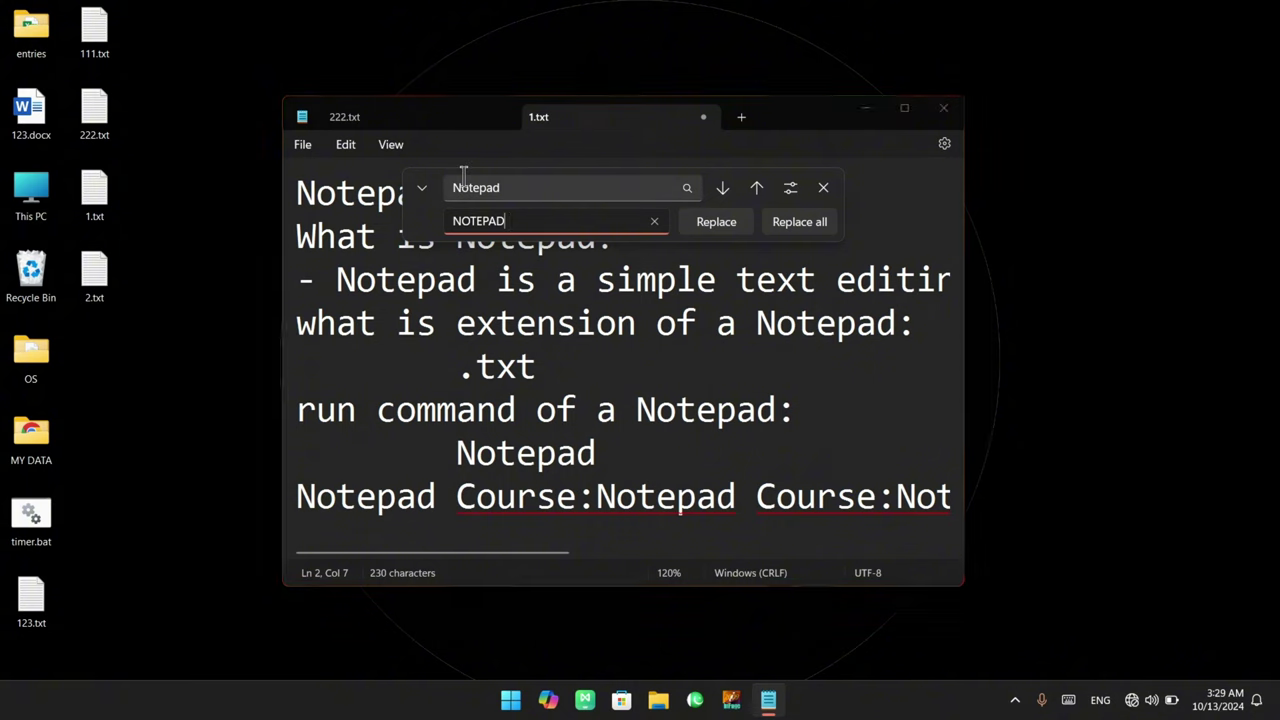
drag(455, 187, 512, 187)
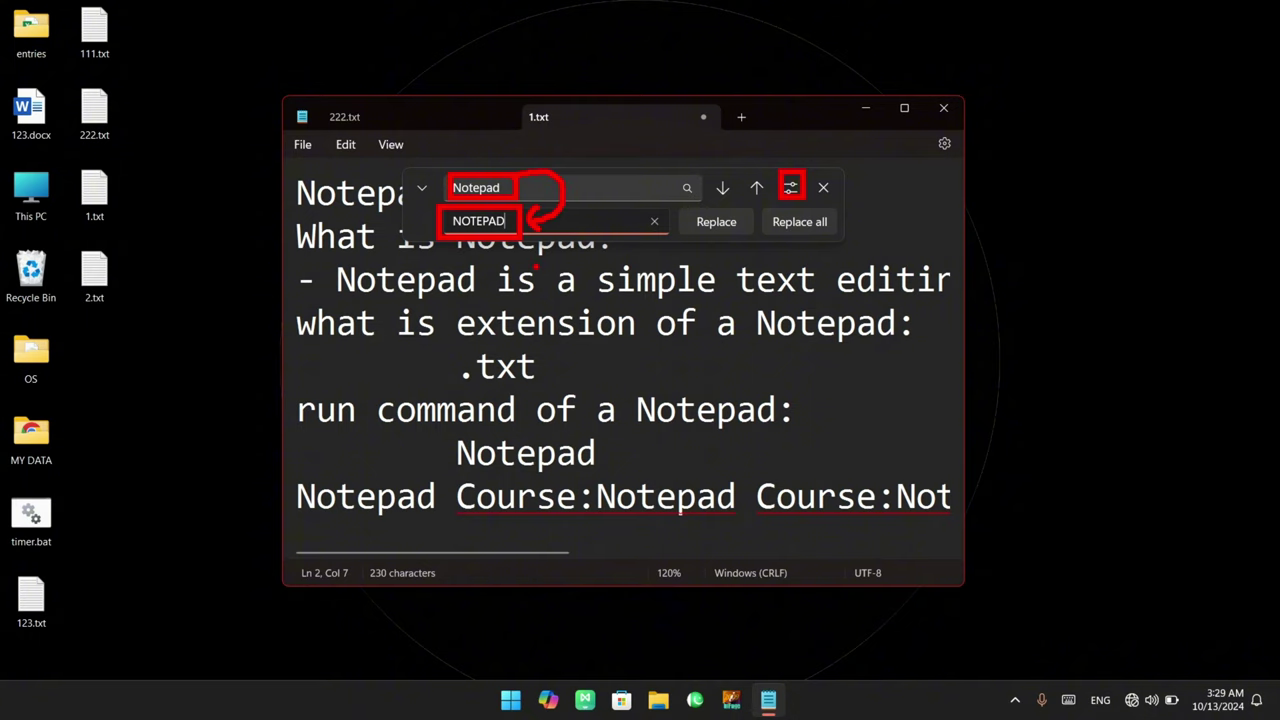
click(815, 223)
key(Escape)
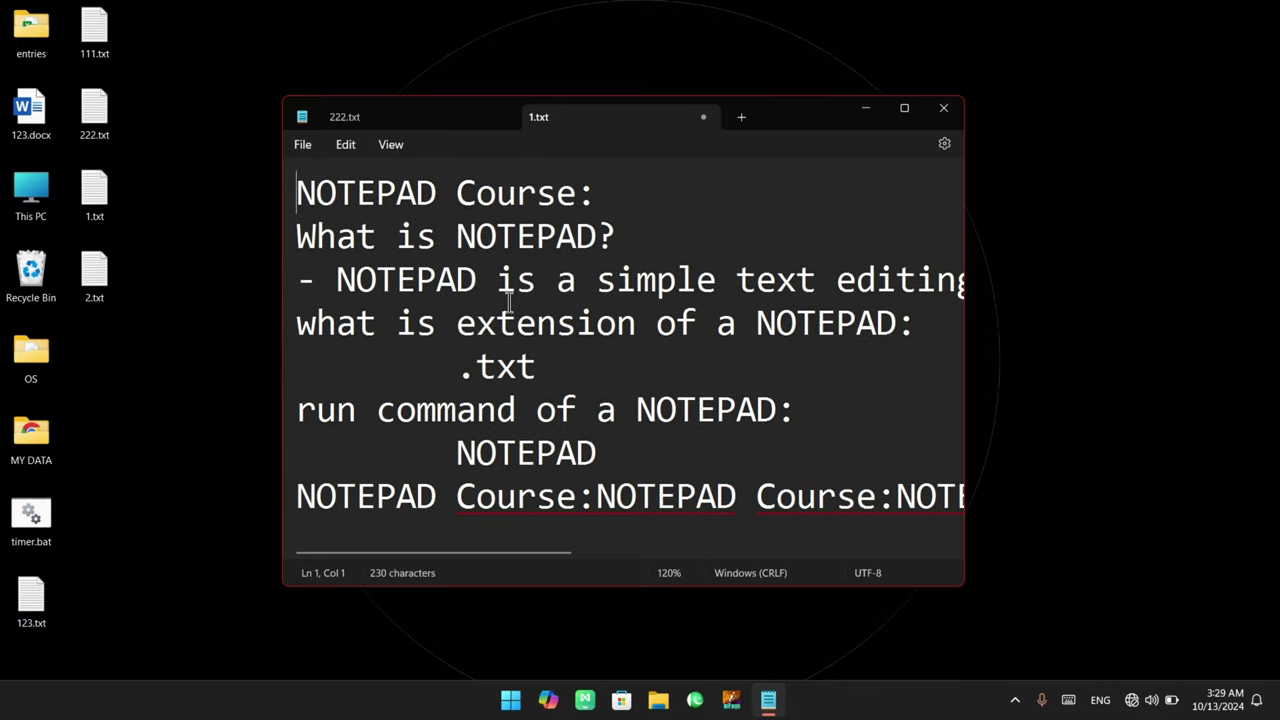
click(373, 194)
double_click(371, 194)
double_click(384, 269)
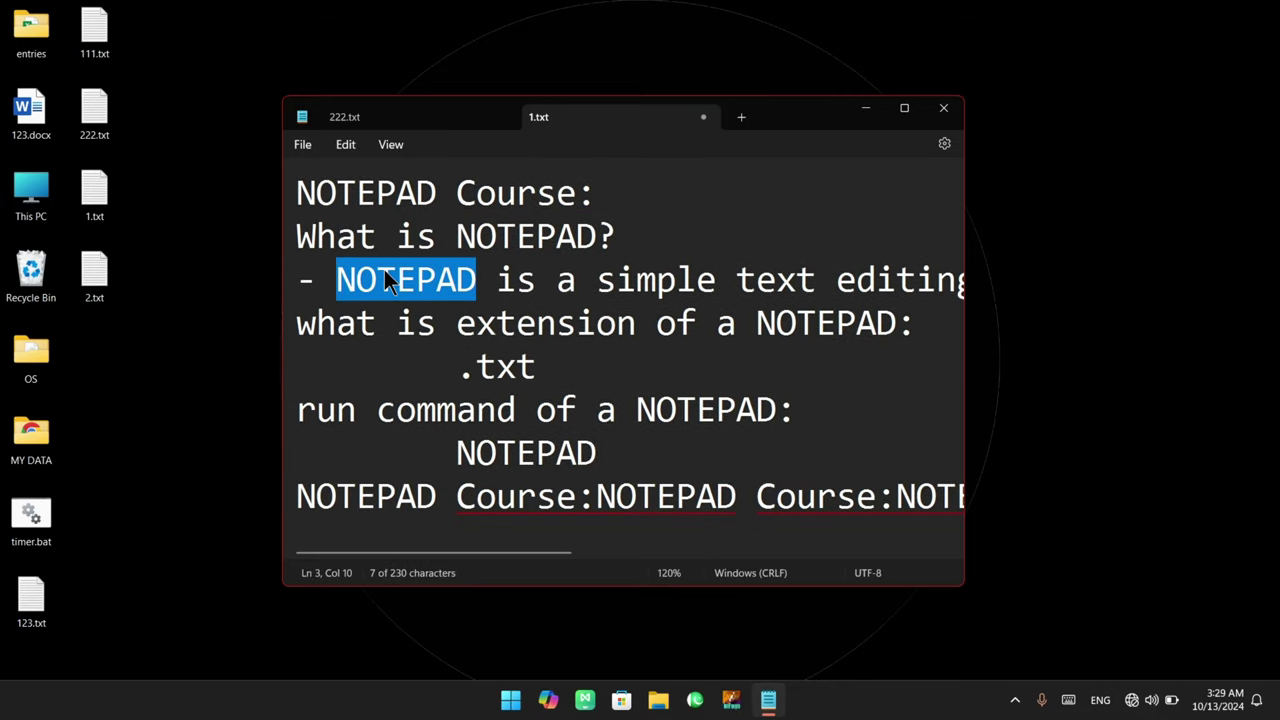
double_click(795, 325)
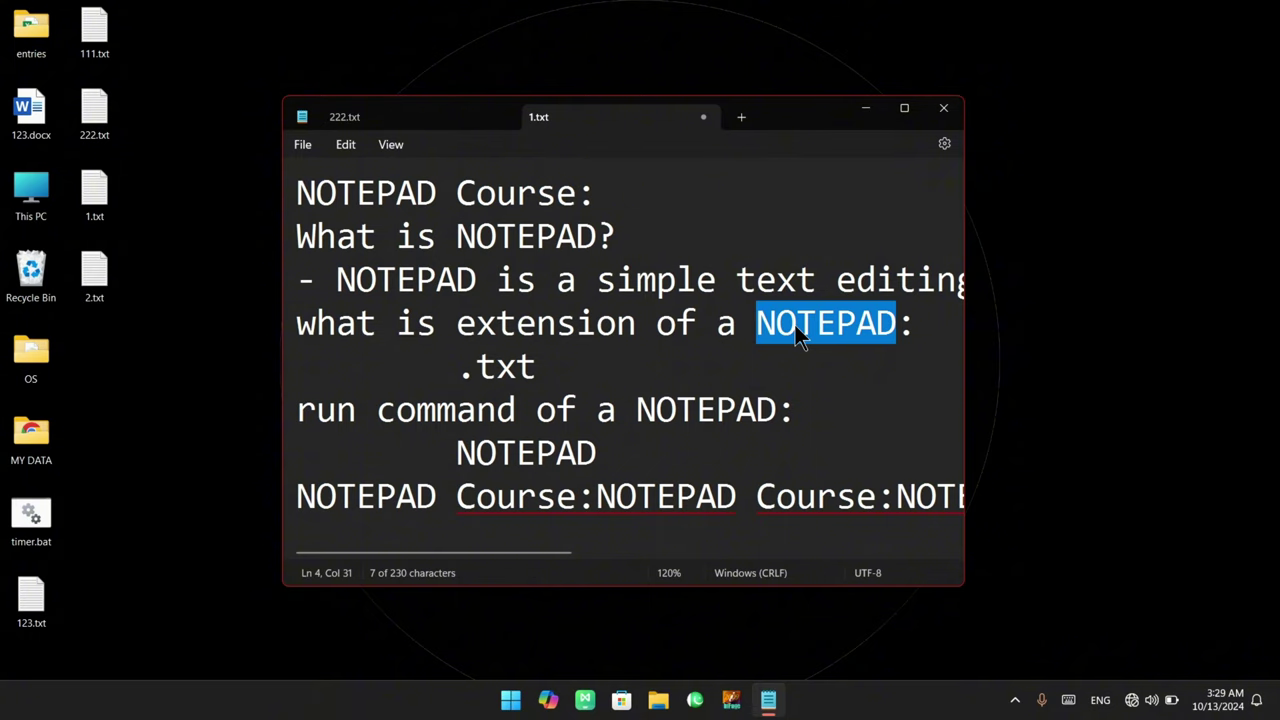
click(694, 282)
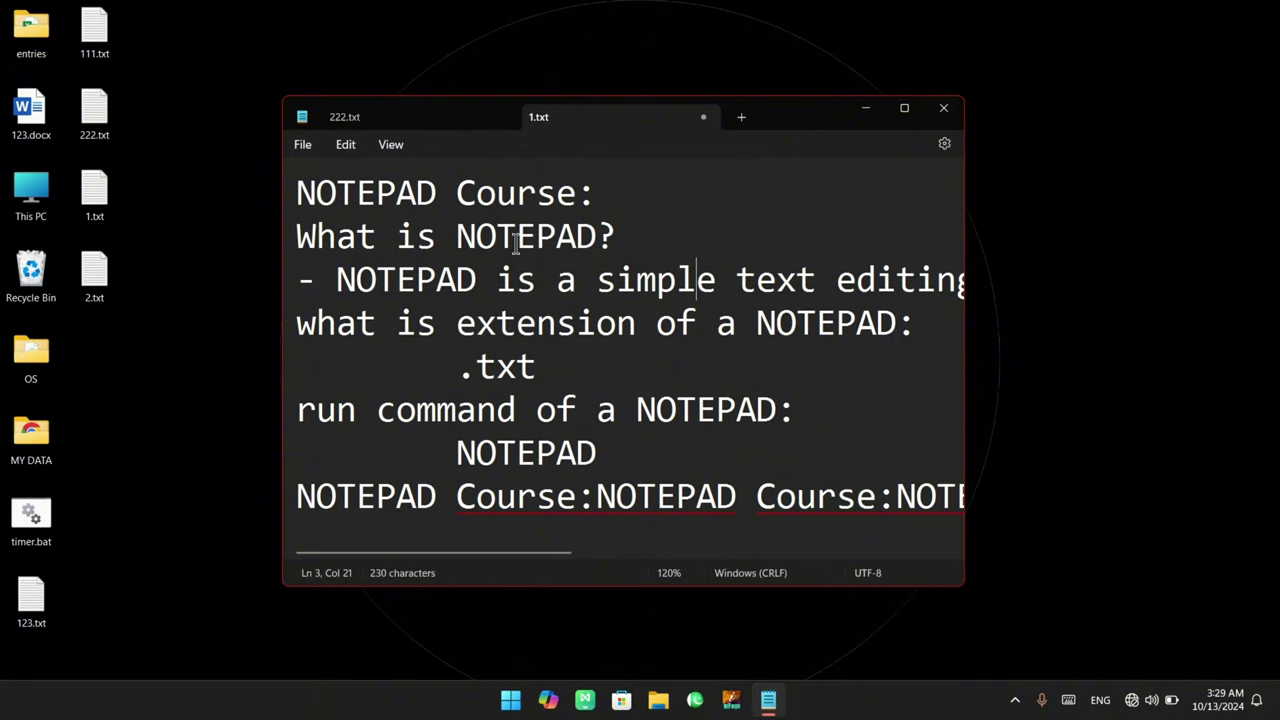
click(349, 146)
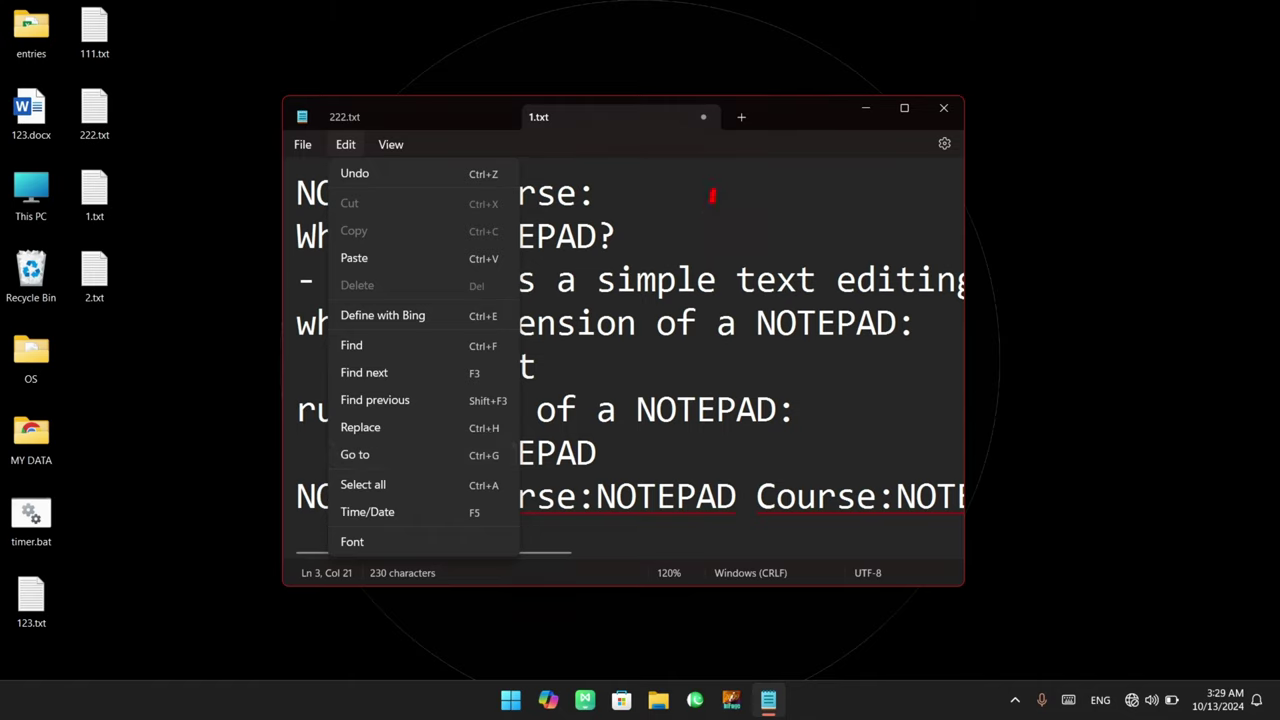
drag(712, 196, 713, 240)
mouse_move(728, 208)
mouse_down()
mouse_move(758, 200)
mouse_move(690, 270)
mouse_move(740, 152)
mouse_up()
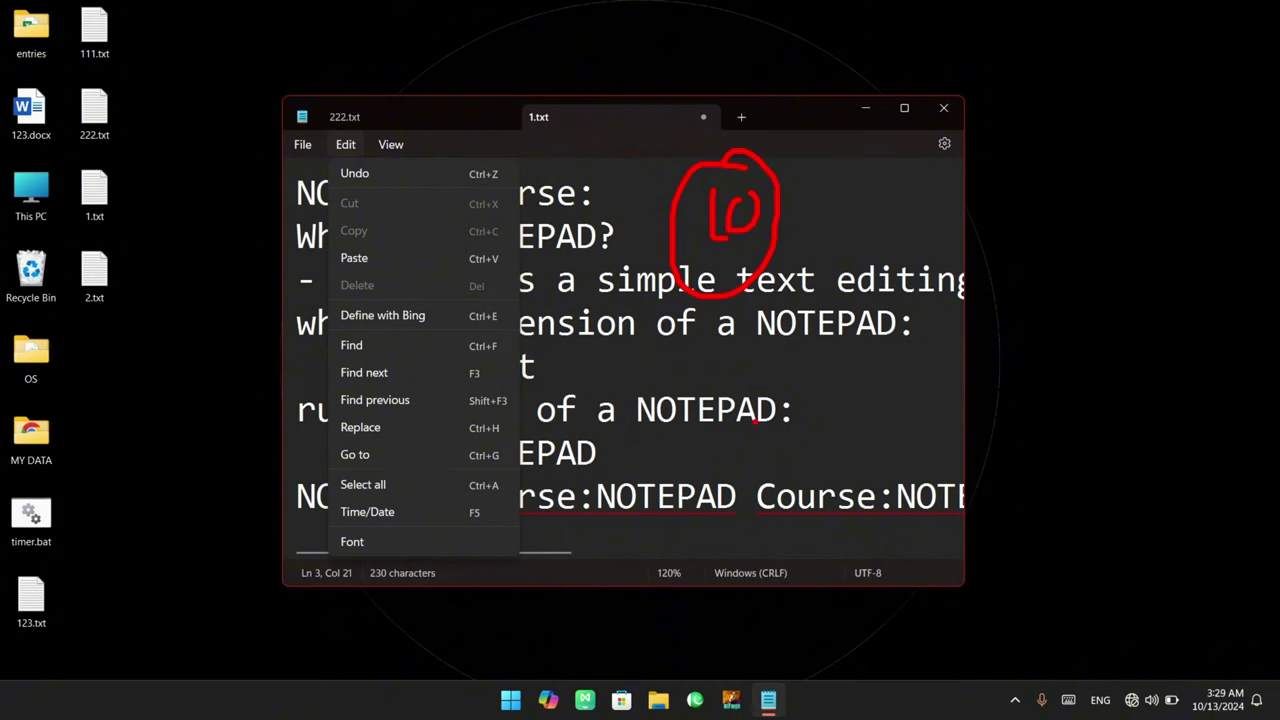
drag(712, 380, 850, 350)
mouse_move(780, 312)
mouse_down()
mouse_move(878, 400)
mouse_move(800, 292)
mouse_up()
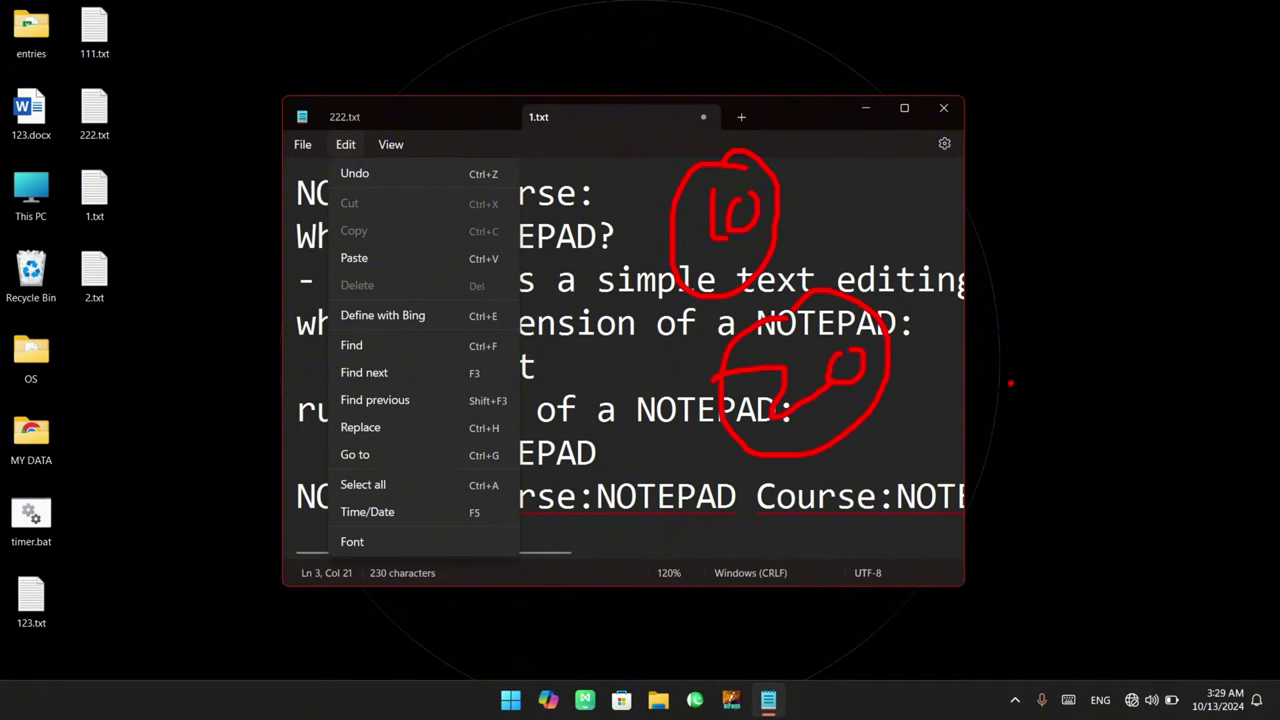
drag(1011, 384, 1012, 438)
drag(1044, 386, 1066, 380)
drag(1038, 328, 1055, 338)
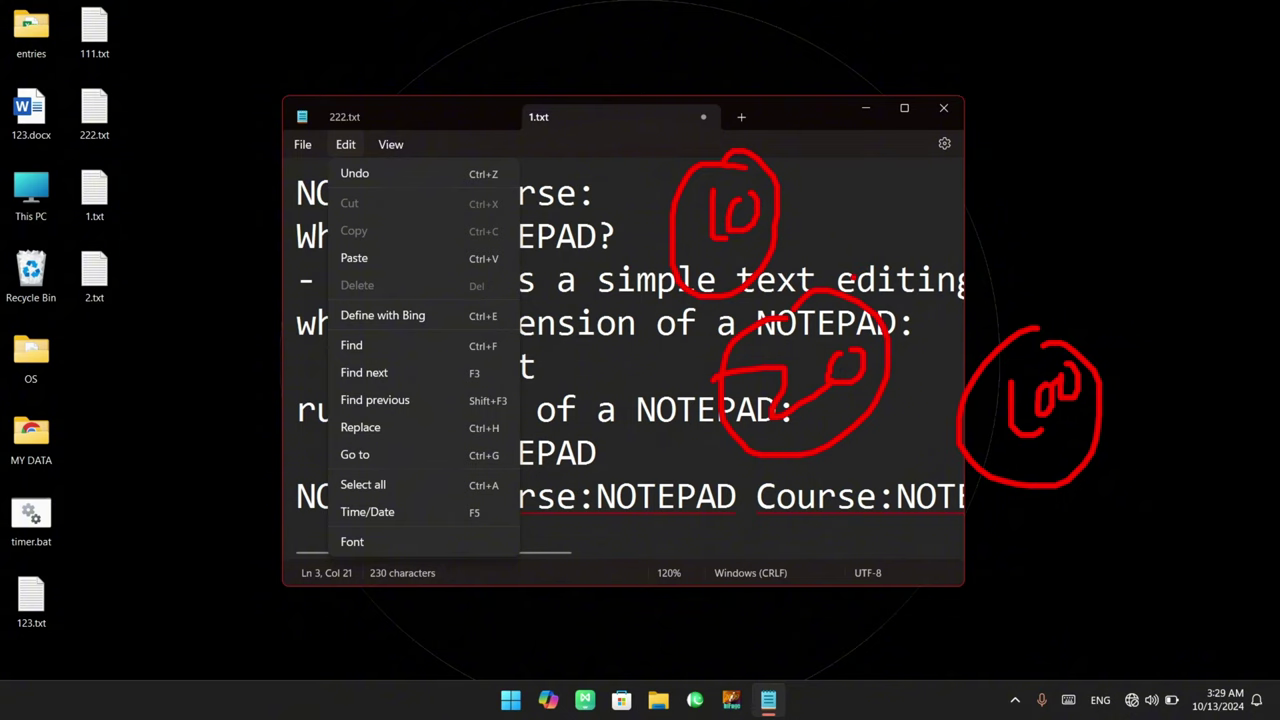
key(Escape)
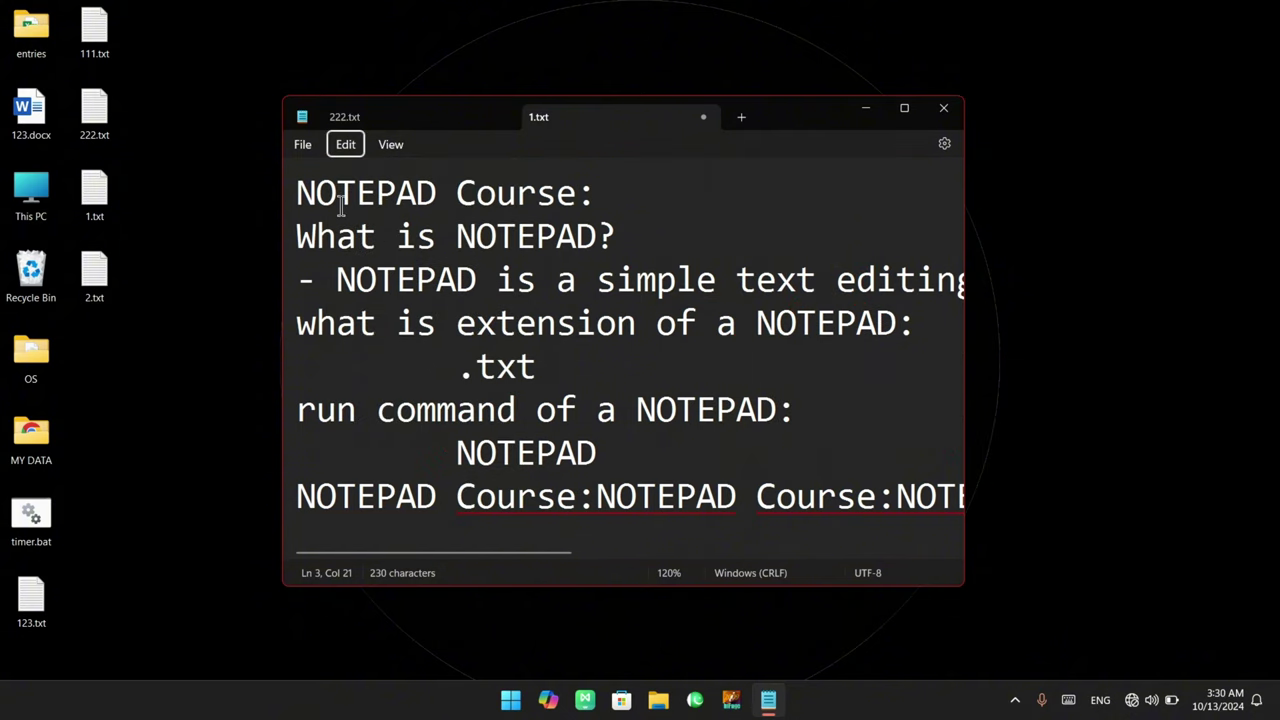
Insert an empty line right after the .txt line
mouse_move(316, 192)
mouse_down()
mouse_move(484, 192)
mouse_move(500, 364)
mouse_up()
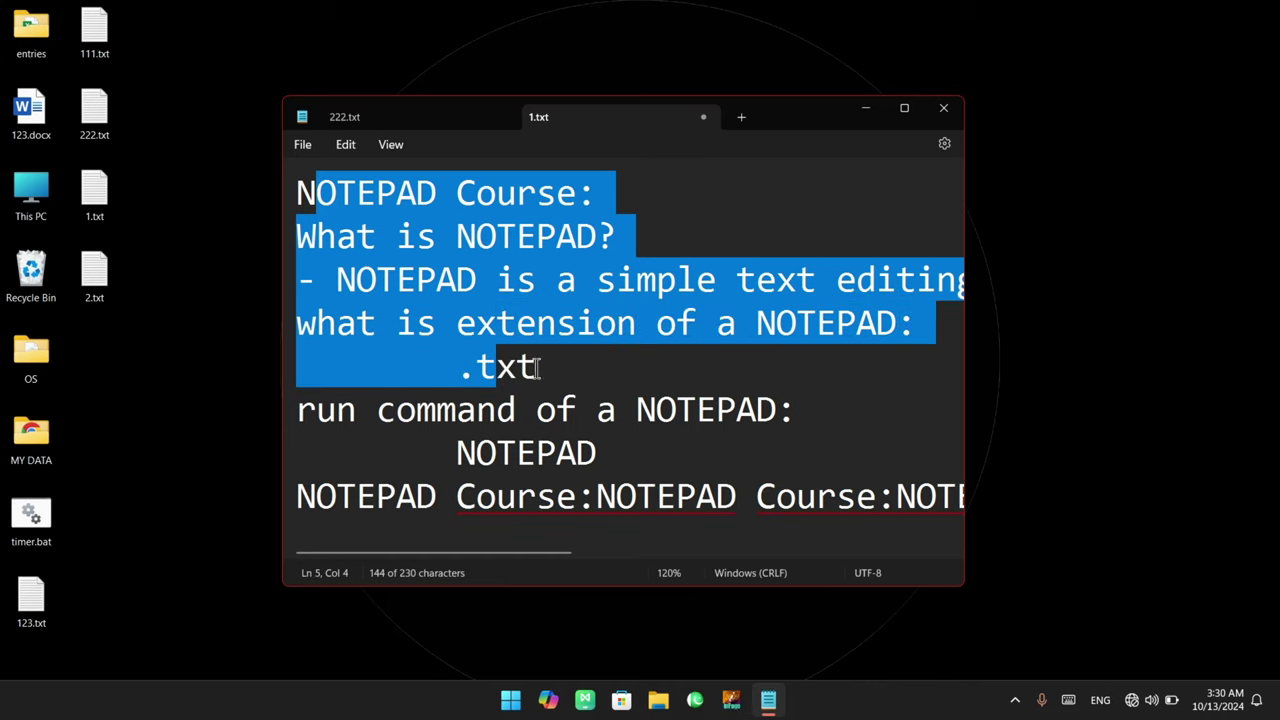
click(548, 366)
key(Return)
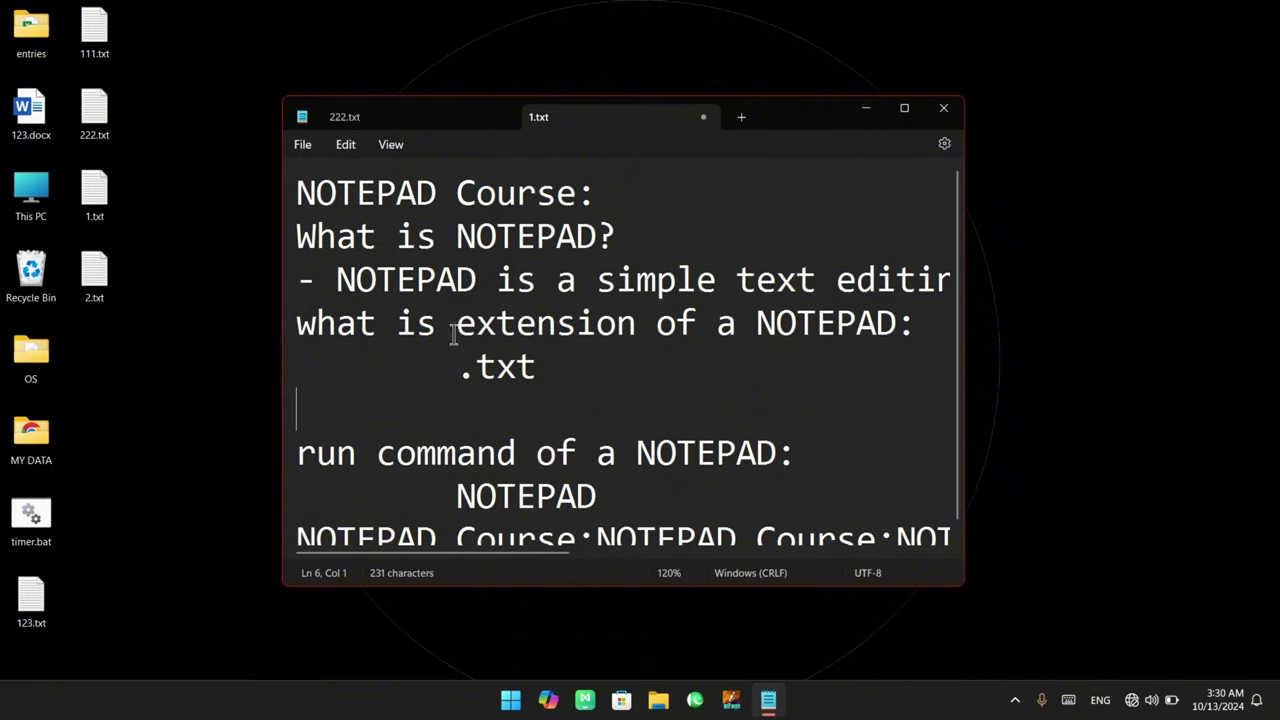
Jump to line 7, the run command line, with Edit > Go to
click(350, 144)
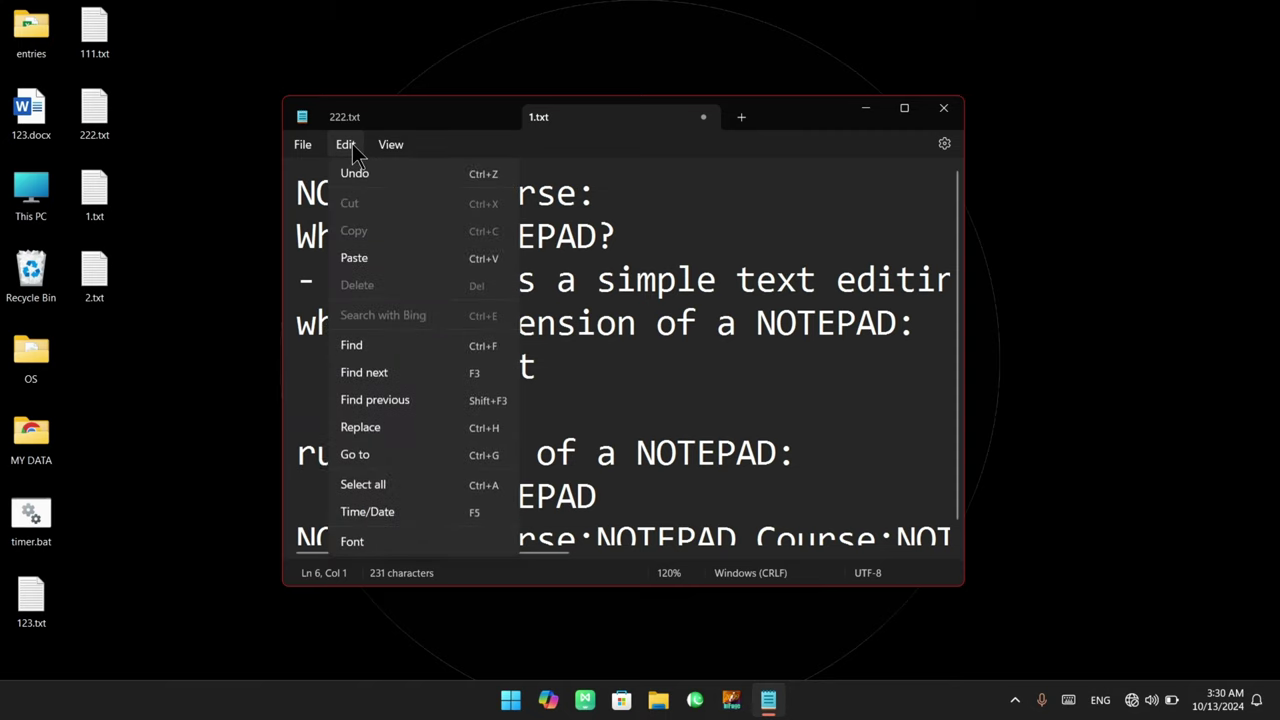
click(407, 461)
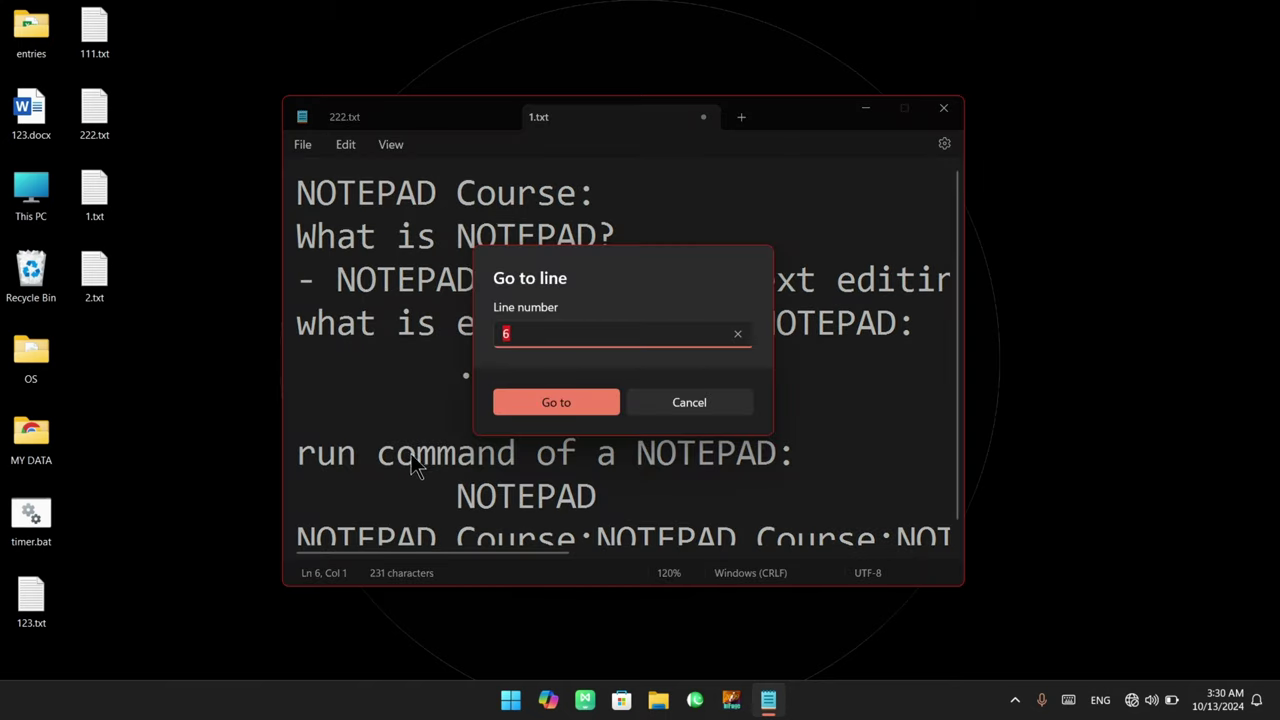
click(515, 334)
key(ctrl+a)
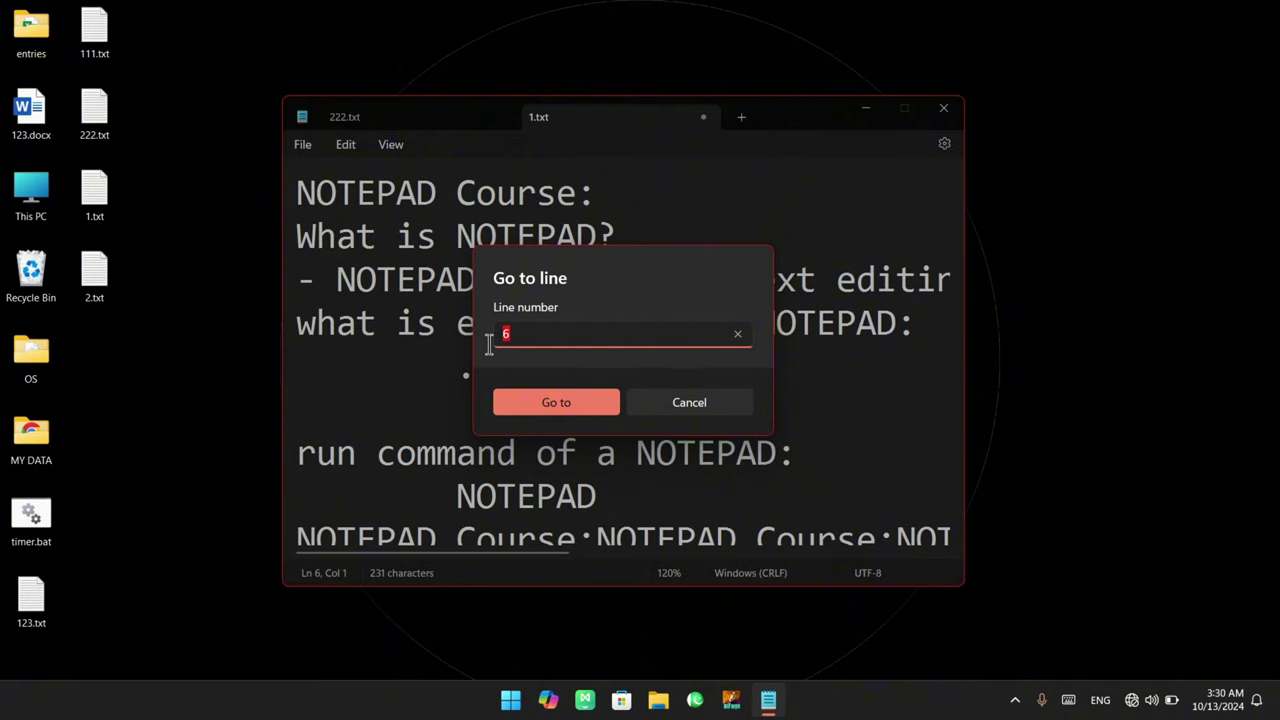
drag(546, 343, 470, 340)
text(7)
click(583, 404)
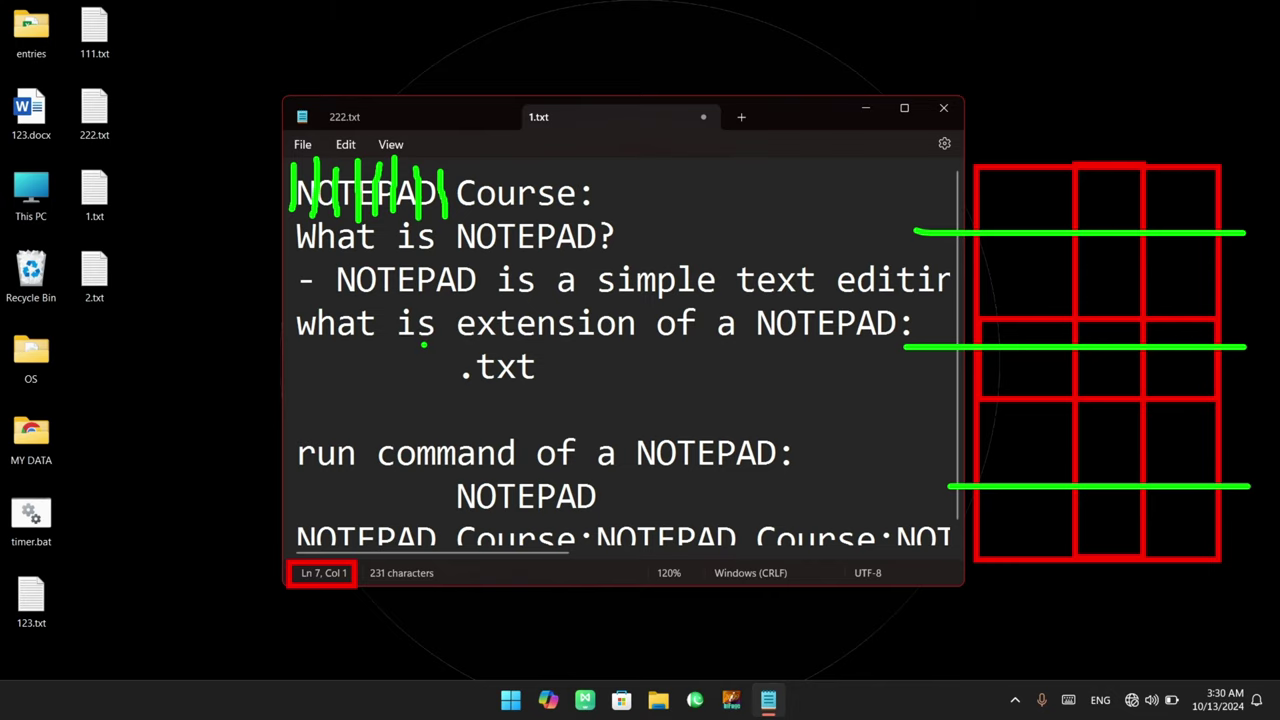
drag(1008, 118, 1033, 322)
drag(1090, 116, 1113, 316)
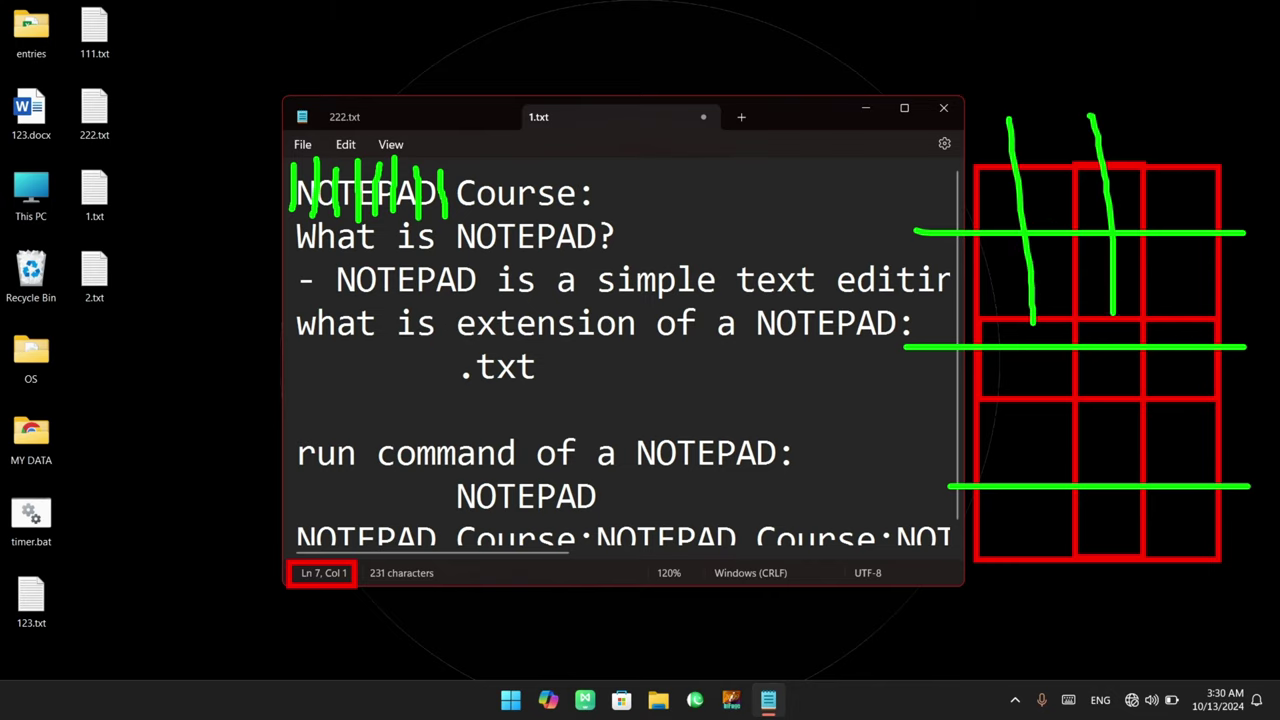
drag(1160, 130, 1184, 298)
mouse_move(1031, 200)
mouse_down()
mouse_move(1046, 186)
mouse_move(1058, 214)
mouse_move(1102, 222)
mouse_move(1116, 210)
mouse_up()
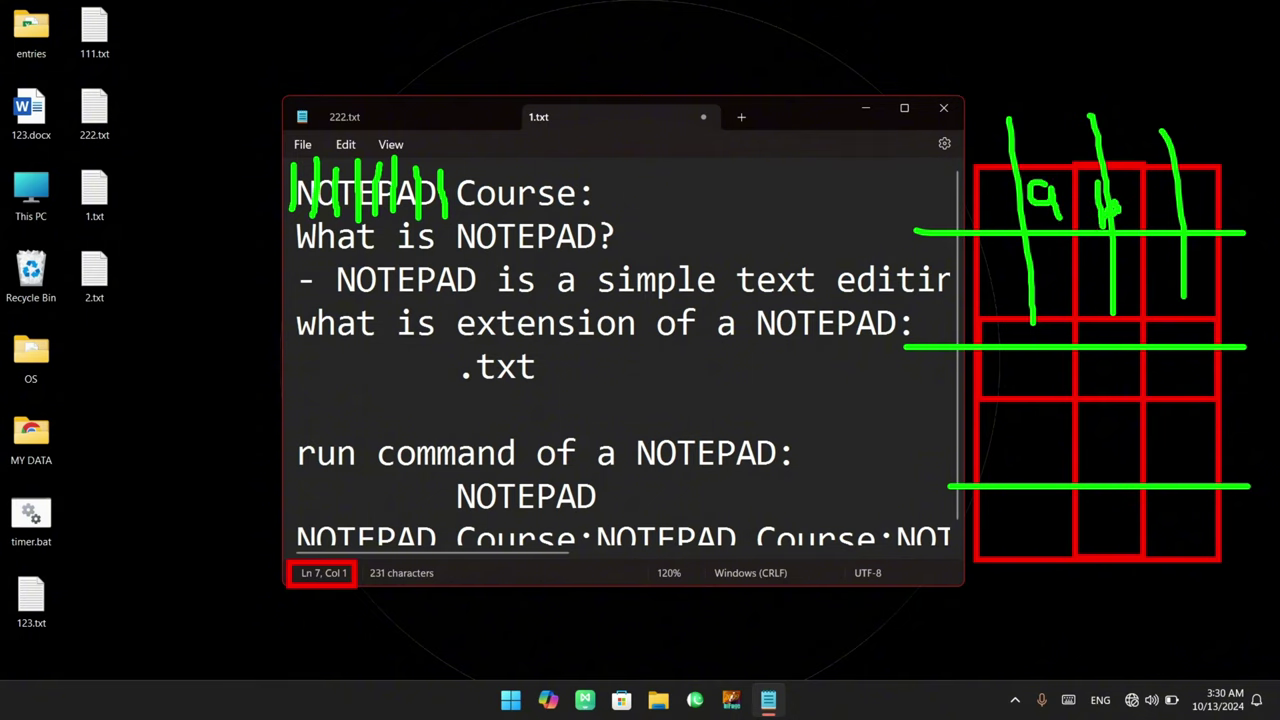
drag(1206, 192, 1216, 212)
Move the caret and selections around lines 1 to 3, ending with the caret on line 4
key(Escape)
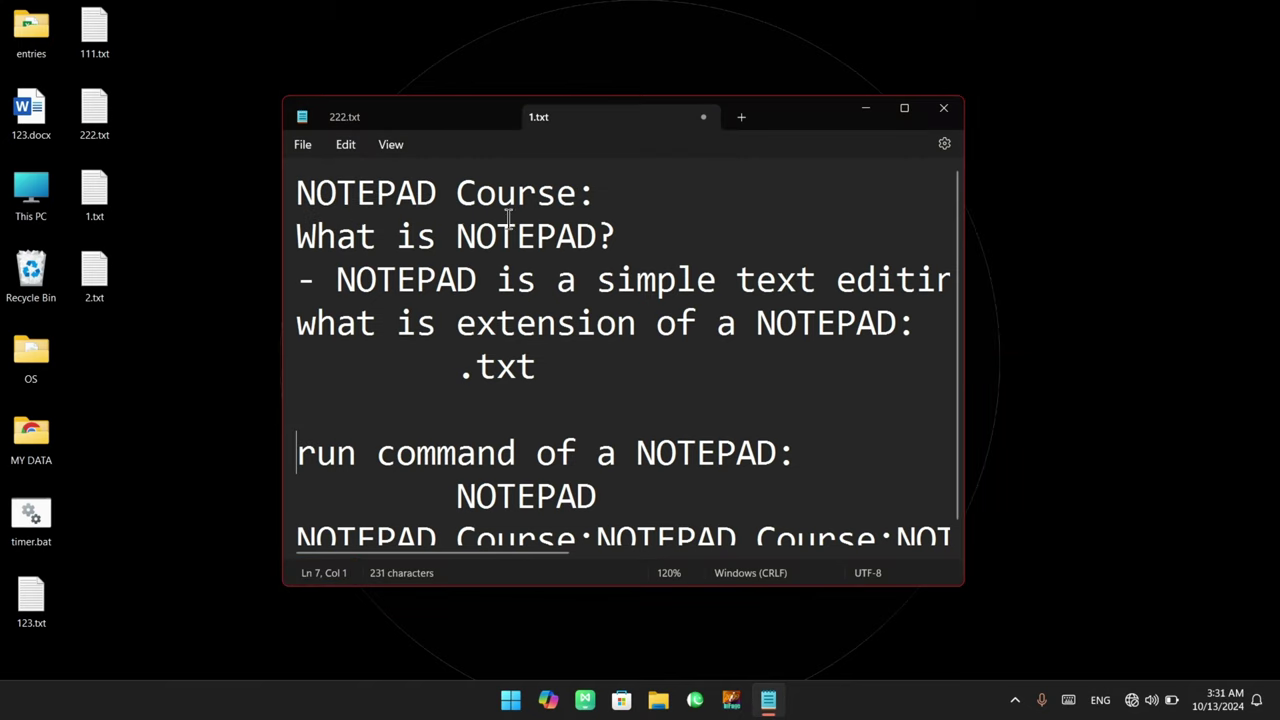
click(300, 193)
click(318, 198)
click(456, 193)
click(443, 212)
click(455, 205)
click(336, 196)
drag(300, 193, 698, 200)
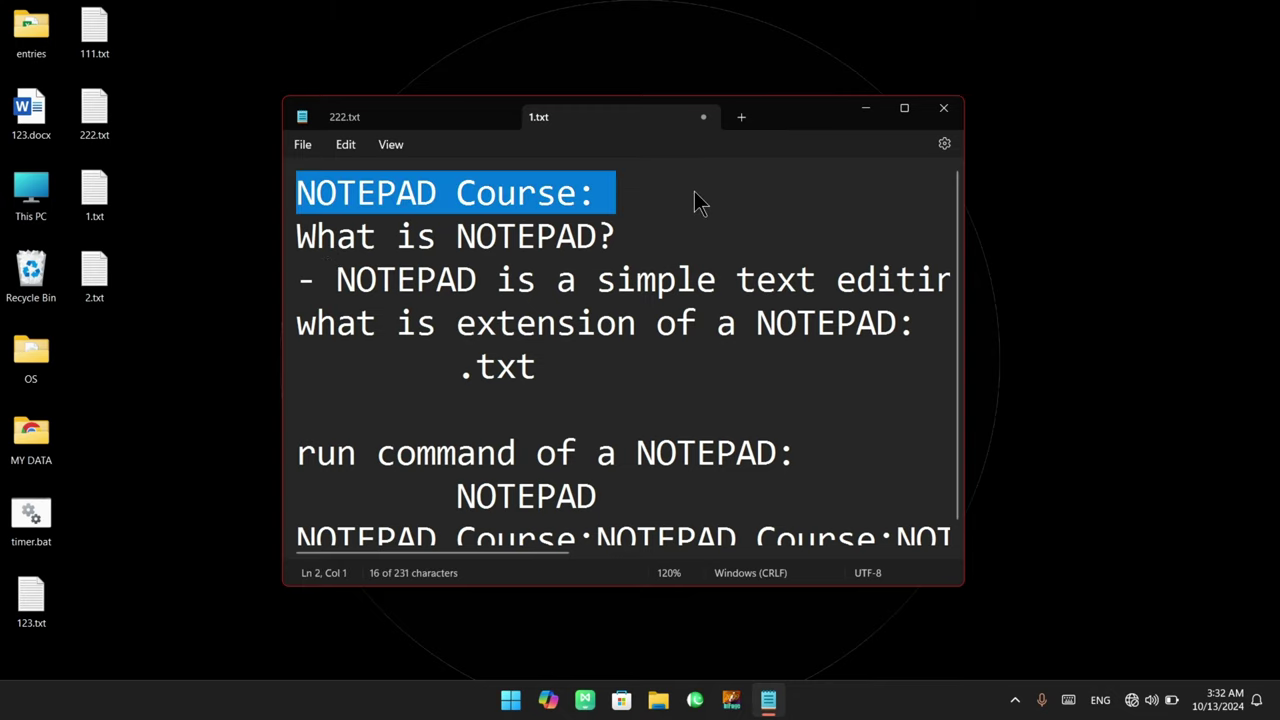
triple_click(300, 236)
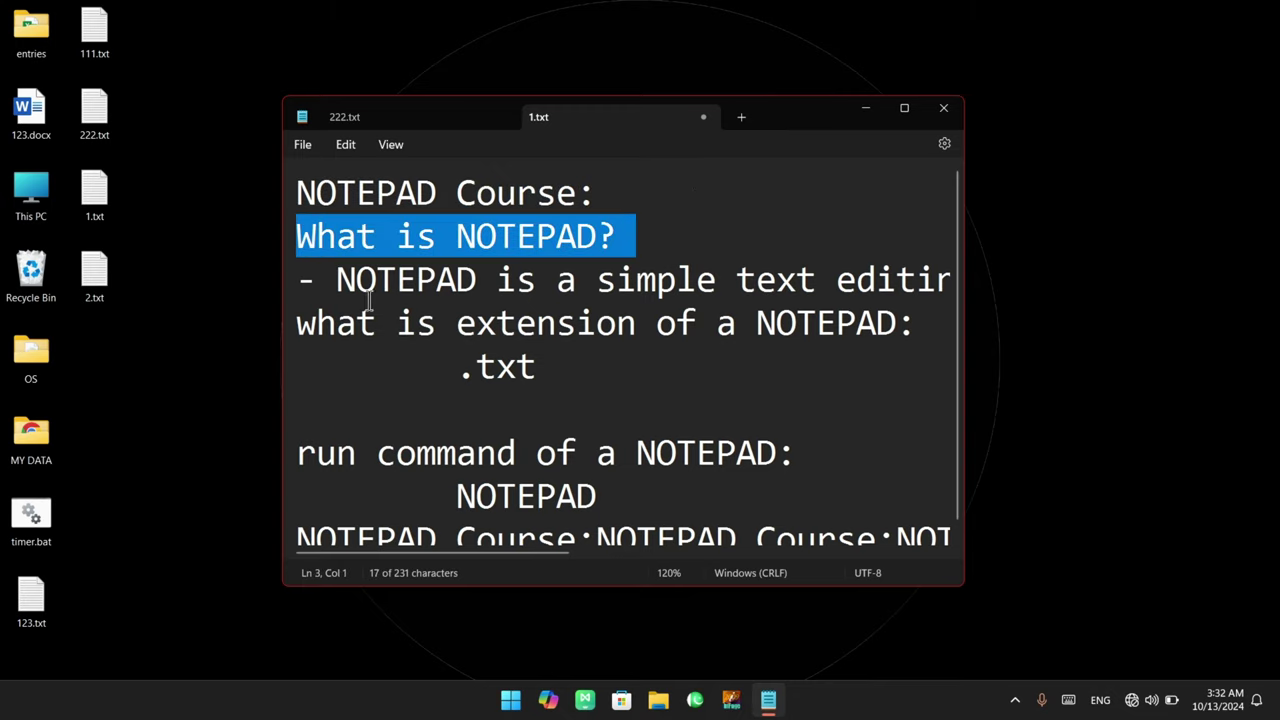
drag(316, 280, 816, 282)
click(496, 323)
Attempt Go to line 12, accept the beyond-last-line error, then go to line 8 instead
click(353, 145)
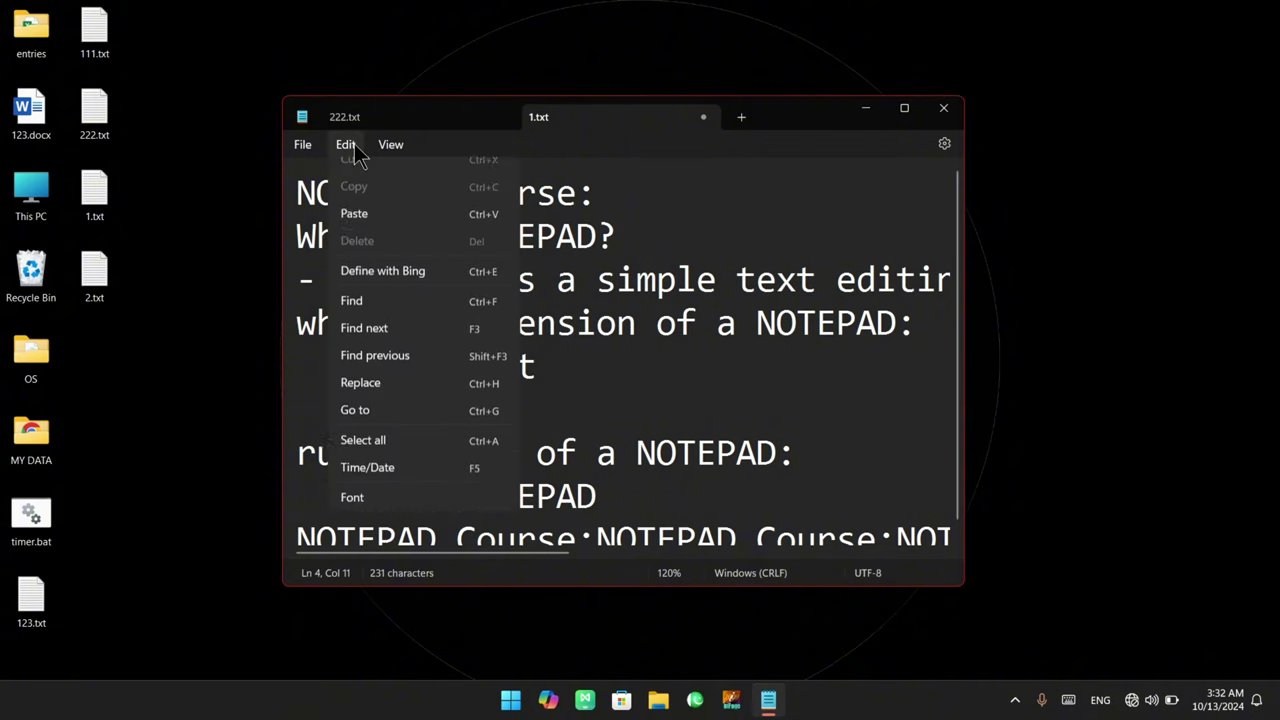
click(382, 454)
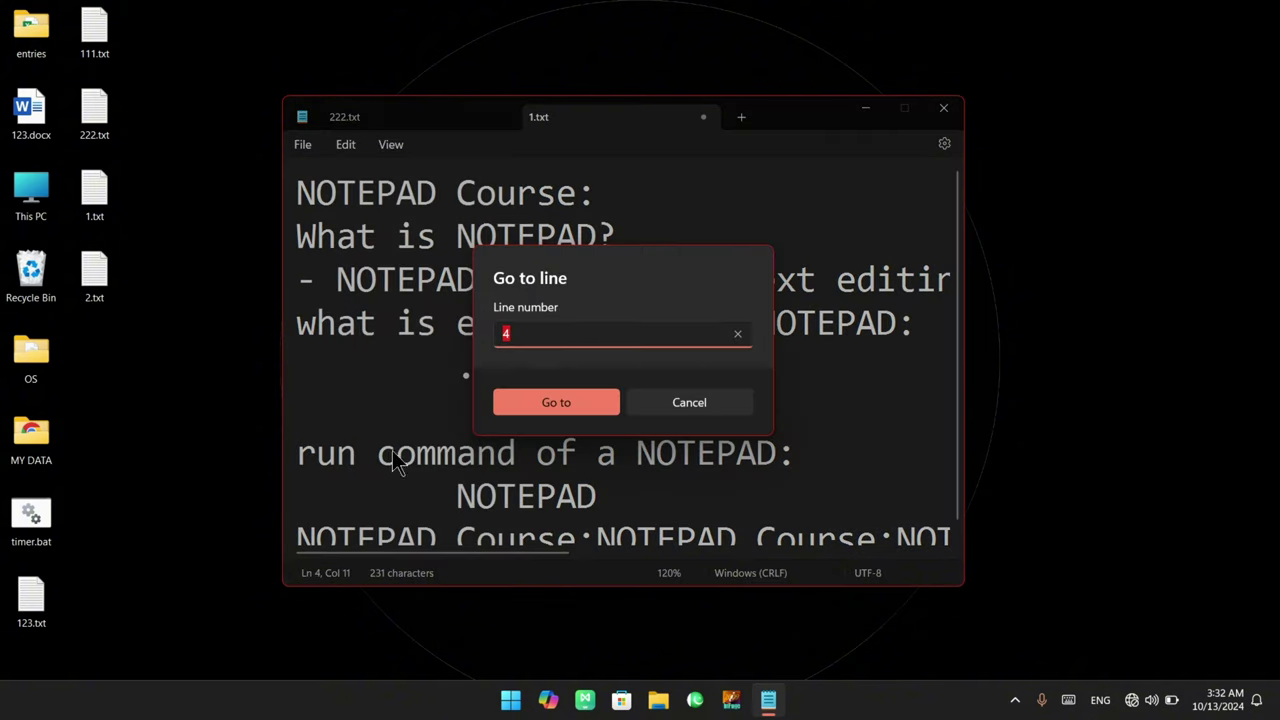
click(553, 334)
double_click(553, 334)
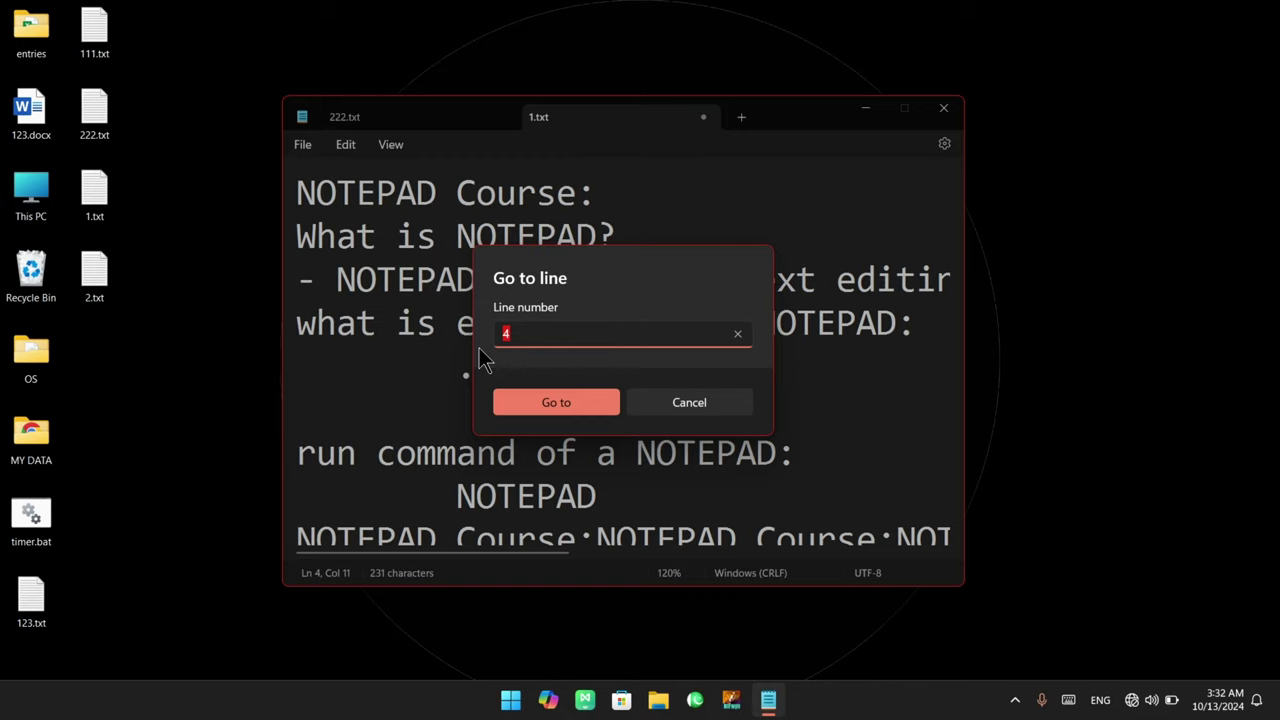
text(12)
click(533, 398)
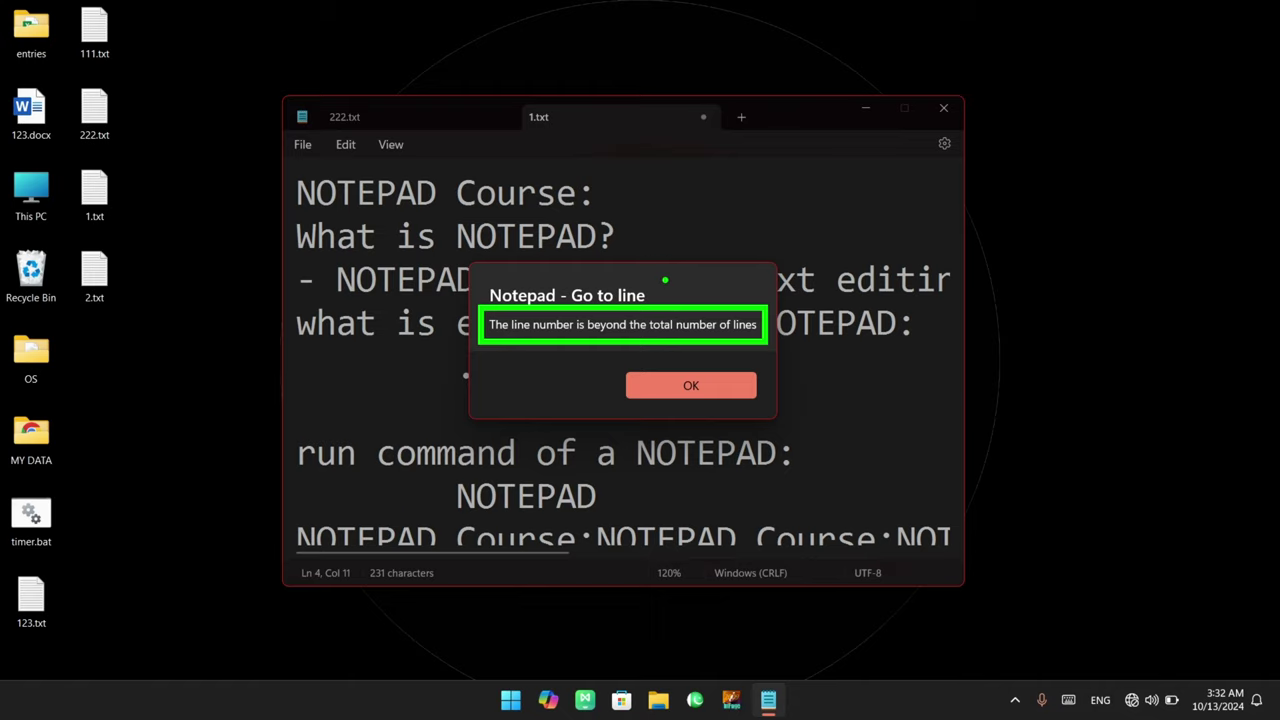
mouse_move(665, 280)
mouse_down()
mouse_move(676, 266)
mouse_move(700, 278)
mouse_move(656, 236)
mouse_move(686, 203)
mouse_up()
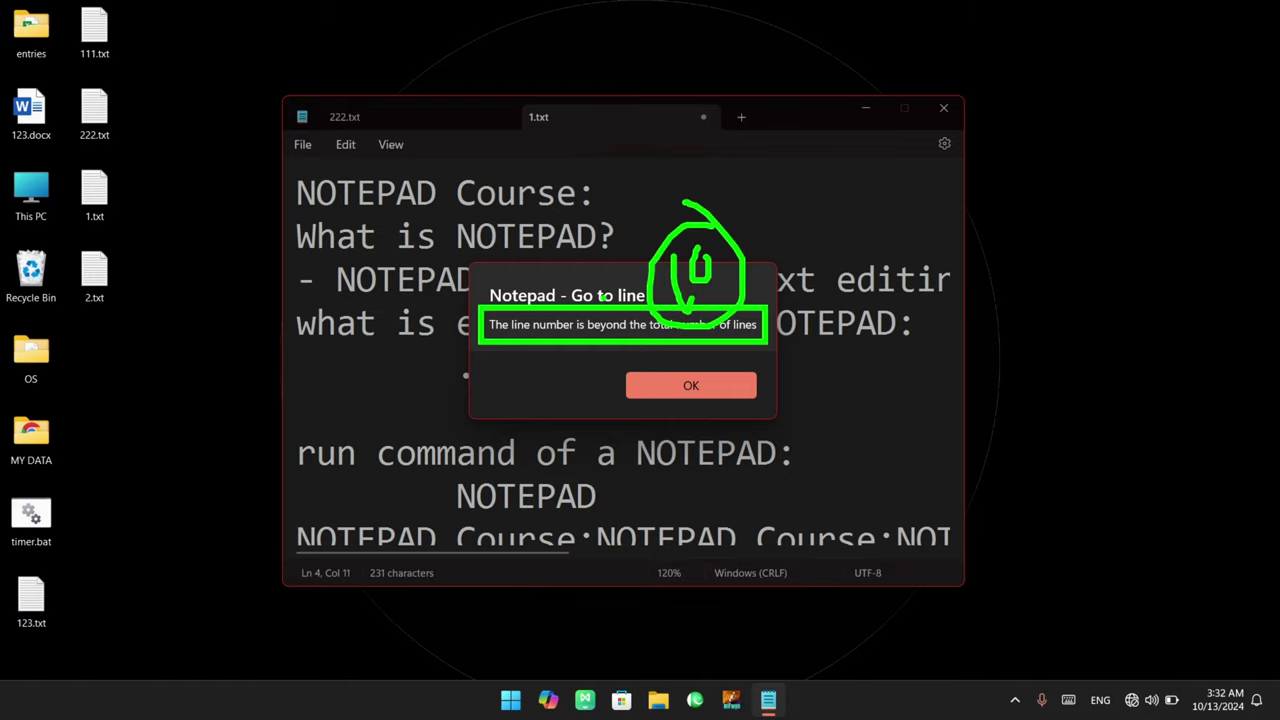
click(684, 395)
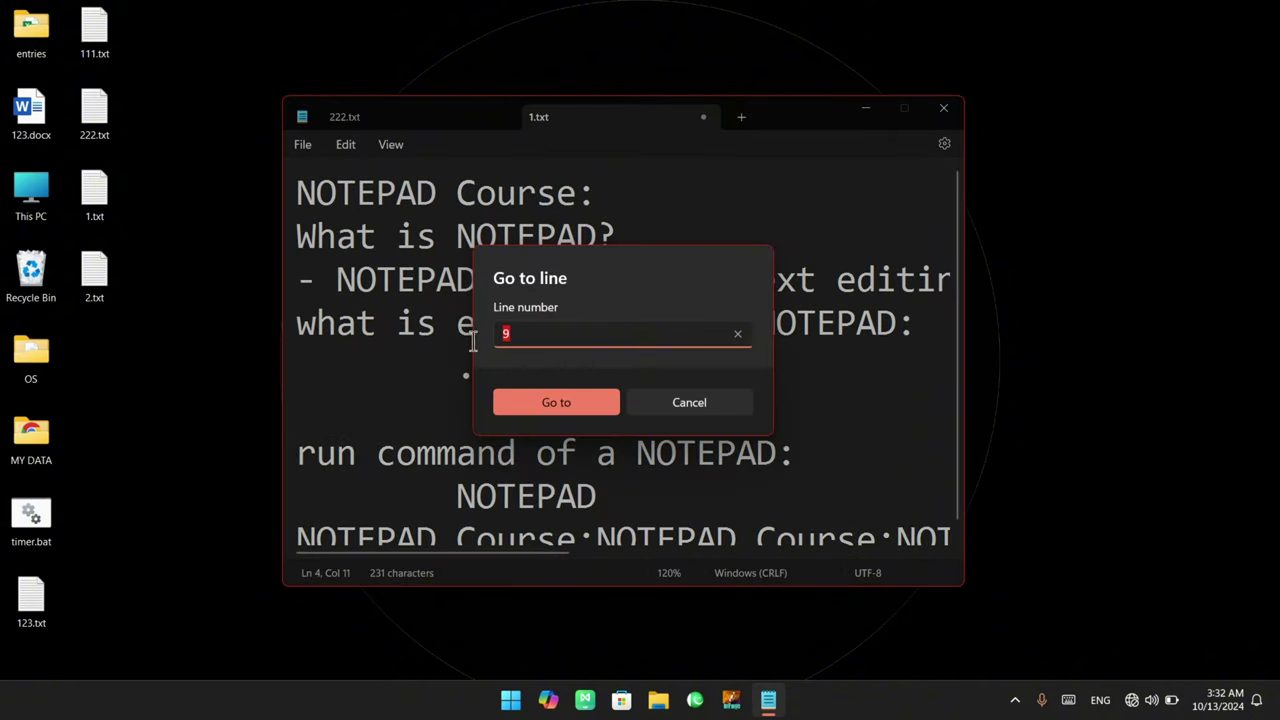
text(8)
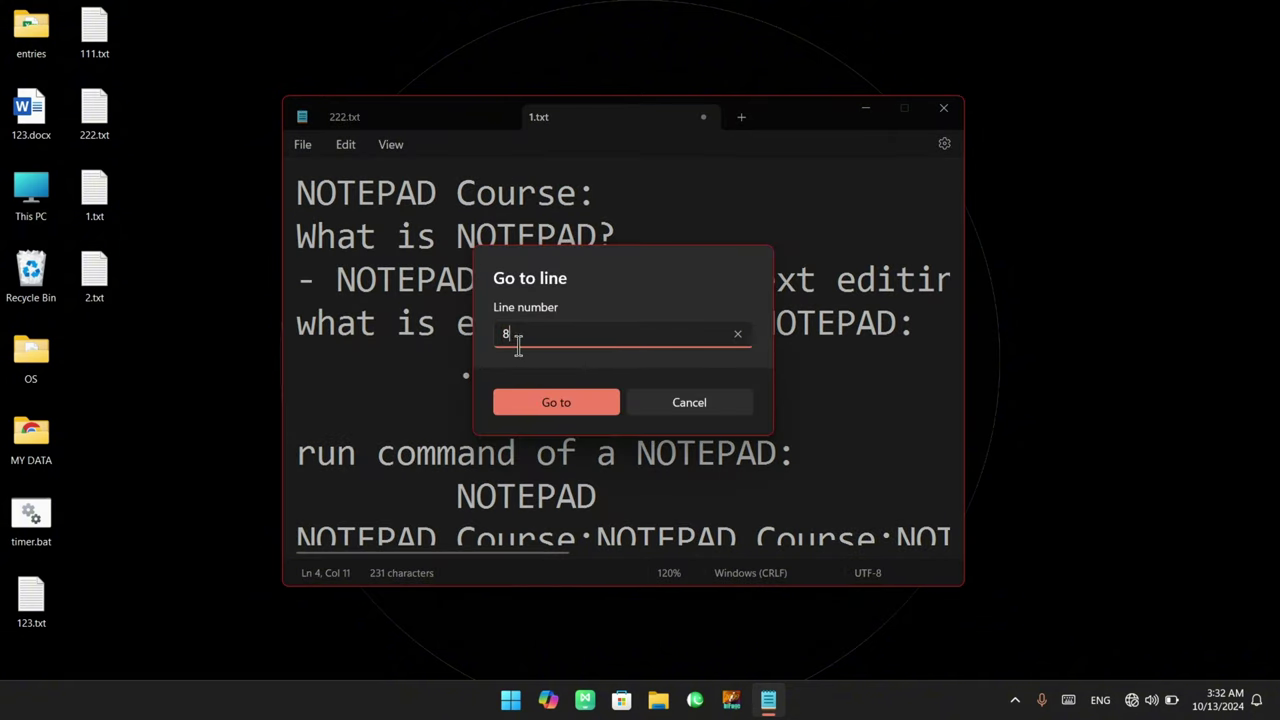
click(569, 400)
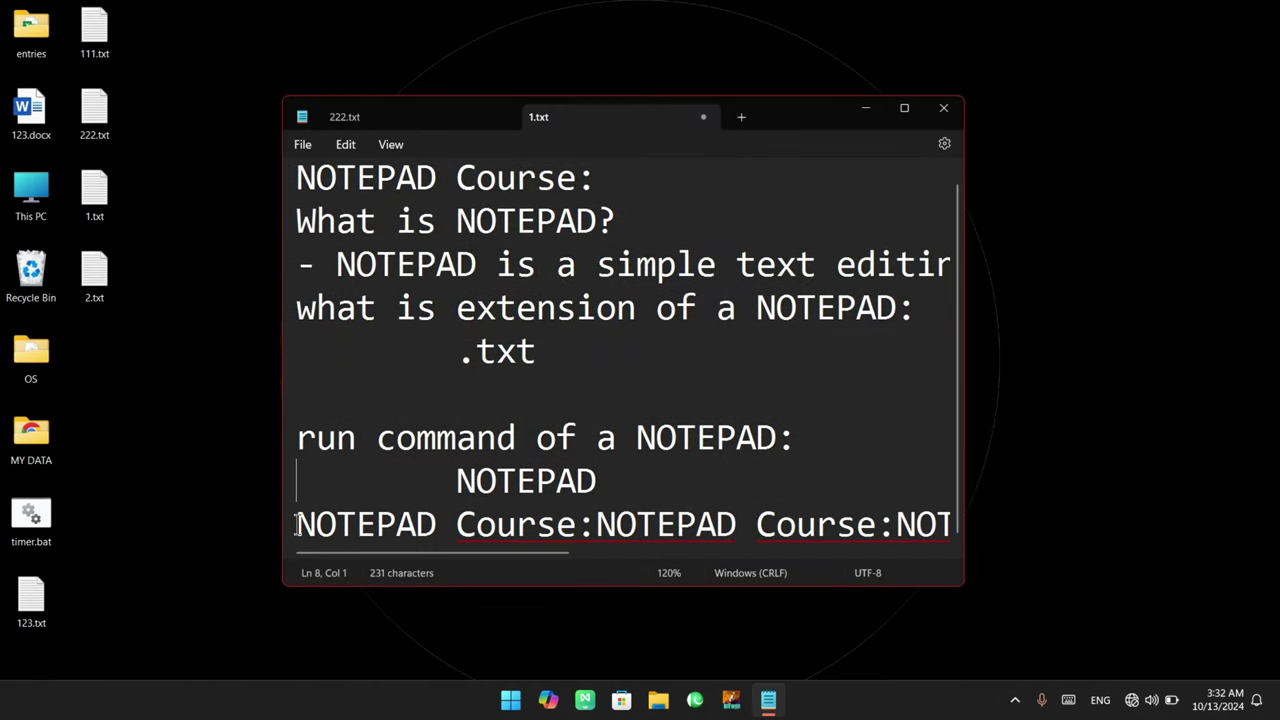
click(298, 525)
click(343, 146)
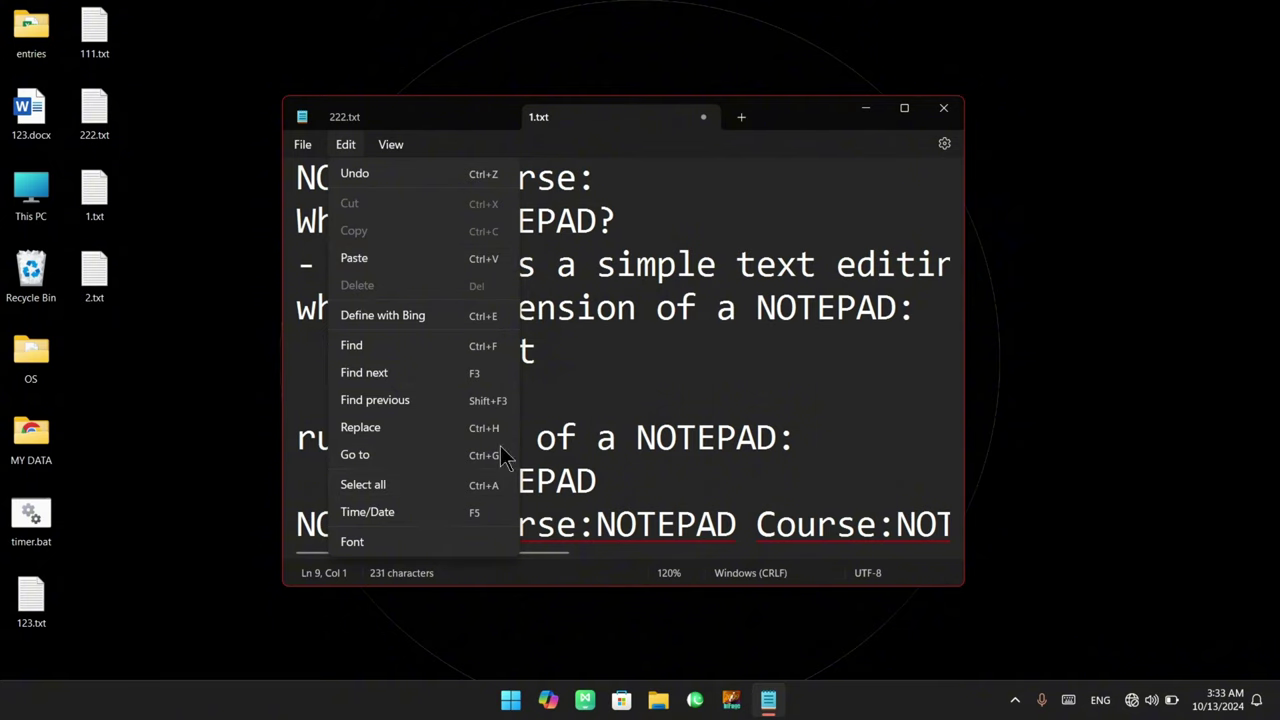
click(443, 486)
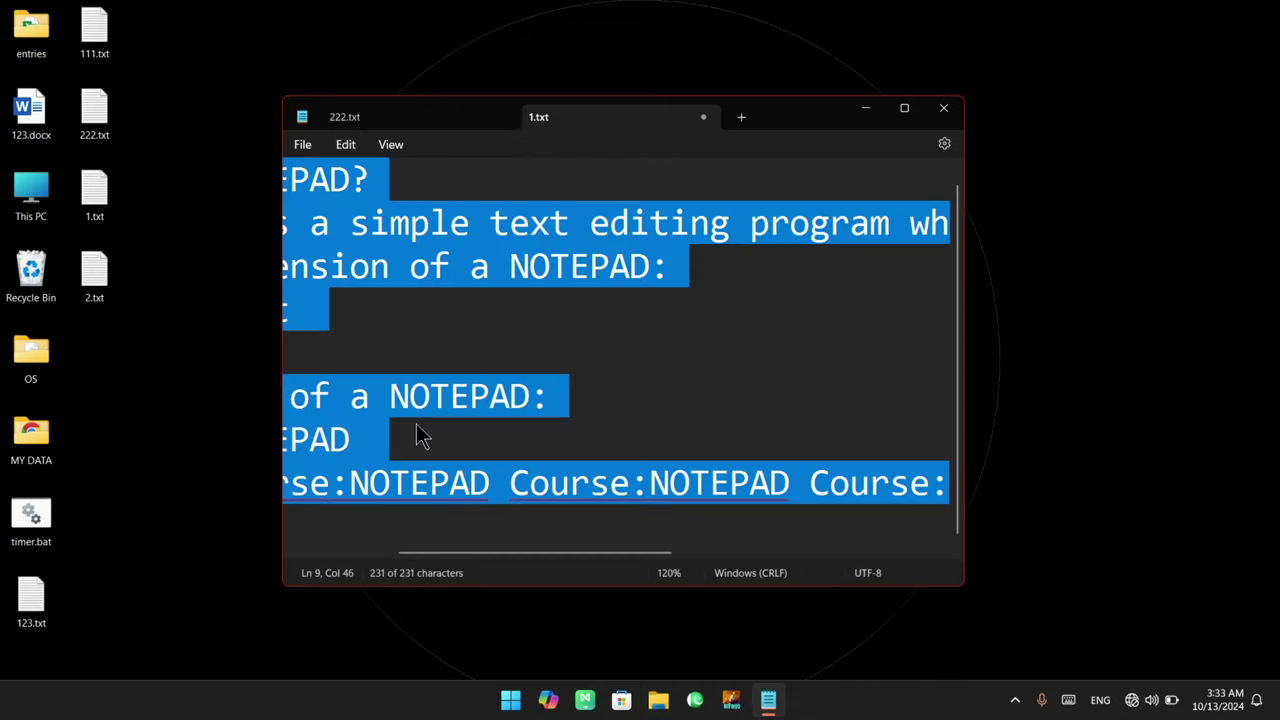
scroll(433, 323, up, 1)
click(433, 324)
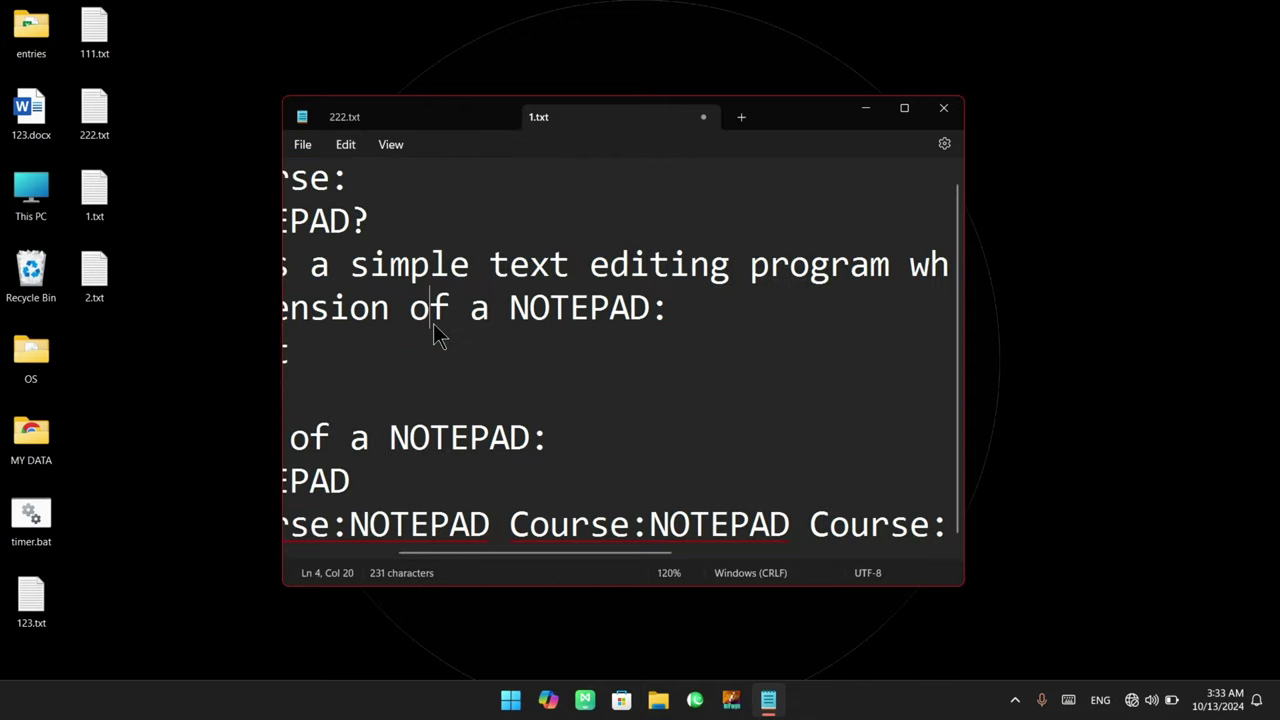
key(Left)
key(Left)
key(Left)
key(Left)
key(Left)
key(Left)
key(Left)
key(Left)
key(Left)
key(Left)
key(Left)
key(Left)
key(Left)
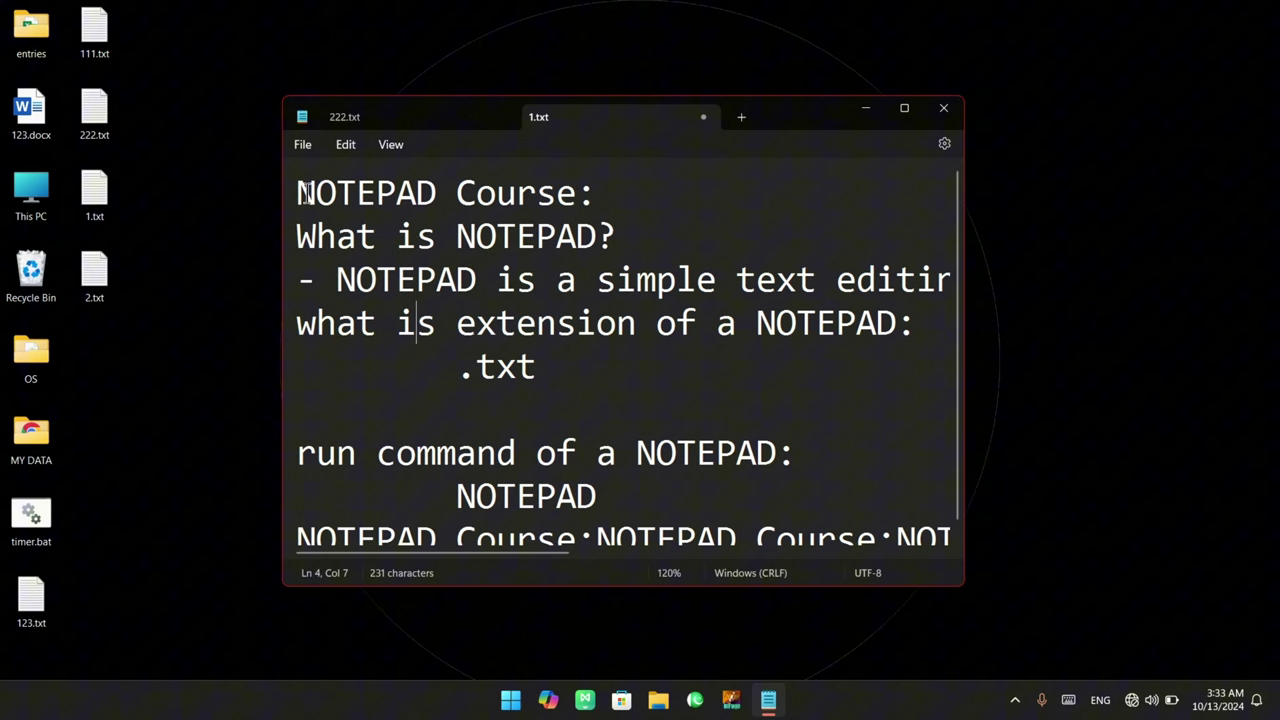
drag(305, 192, 1157, 523)
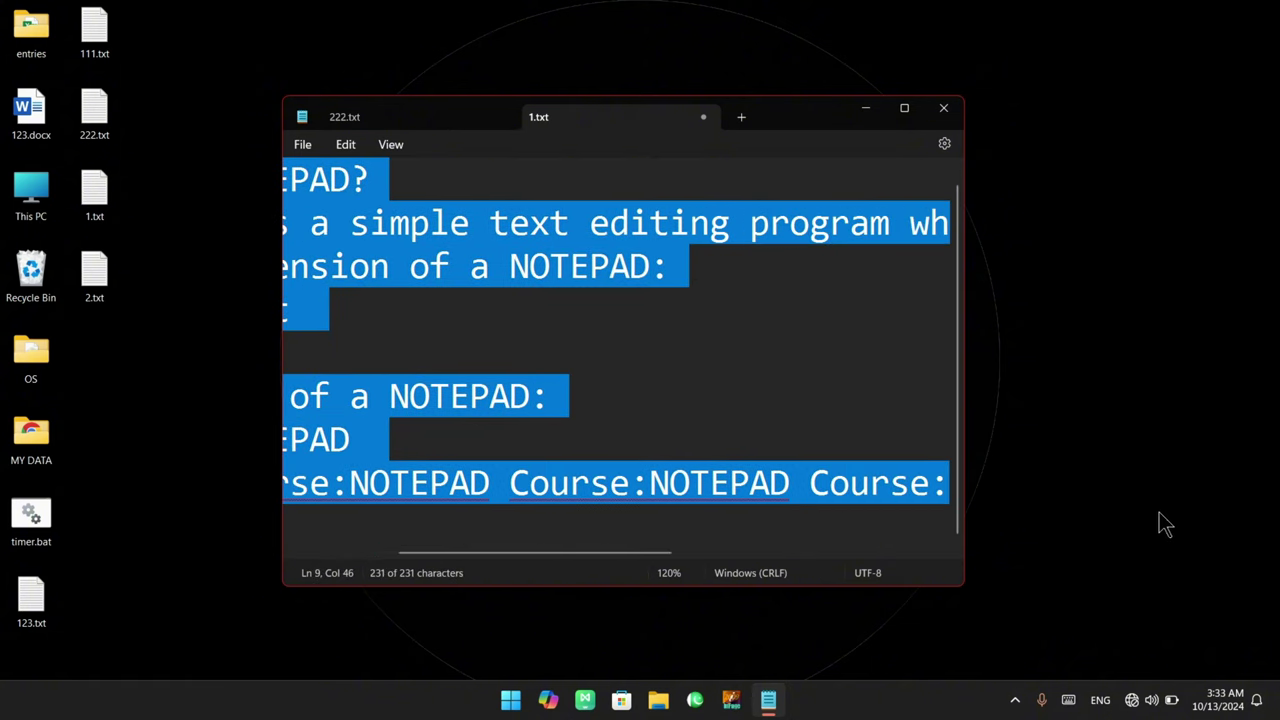
click(553, 396)
key(ctrl+a)
scroll(429, 372, left, 3)
scroll(429, 372, up, 1)
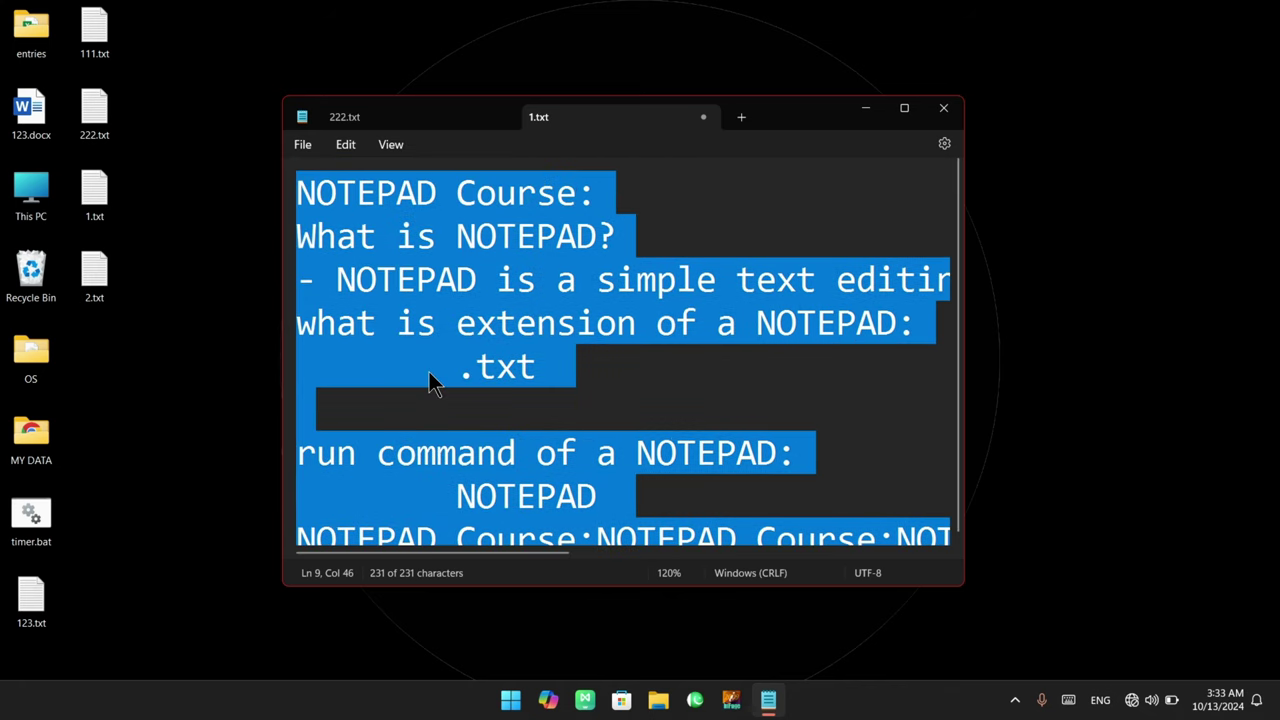
click(346, 147)
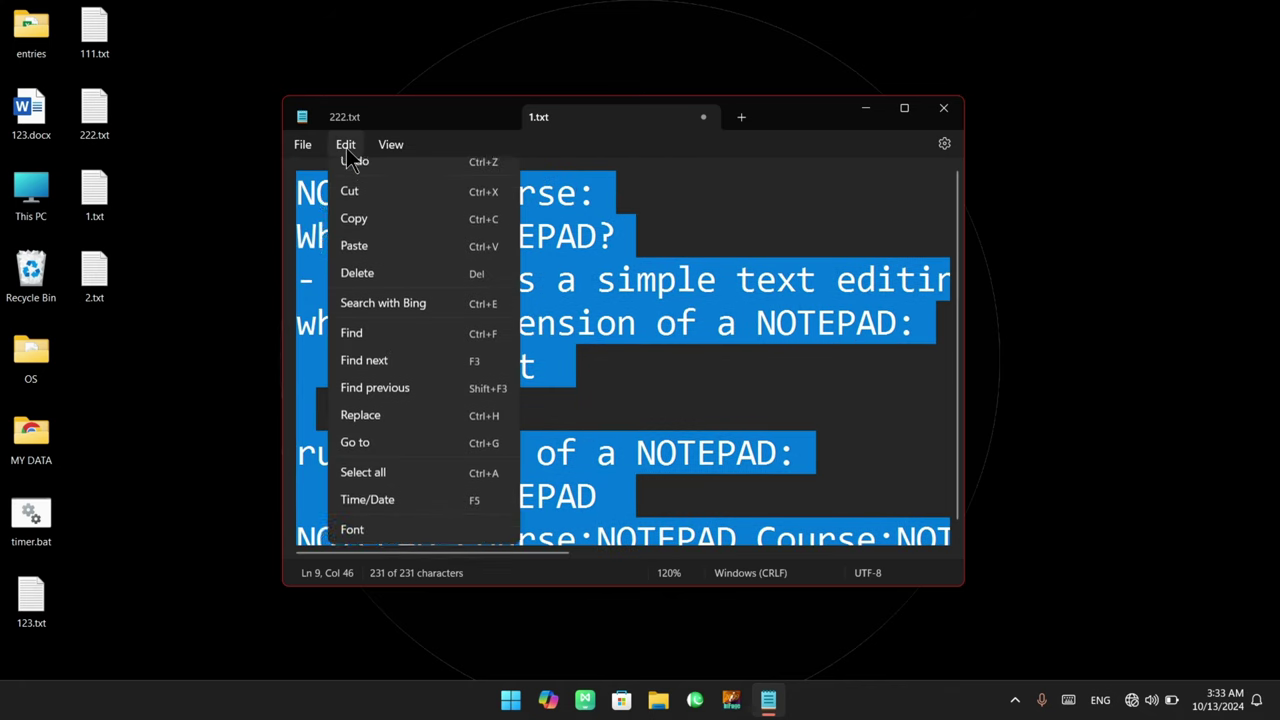
click(608, 408)
drag(299, 190, 551, 380)
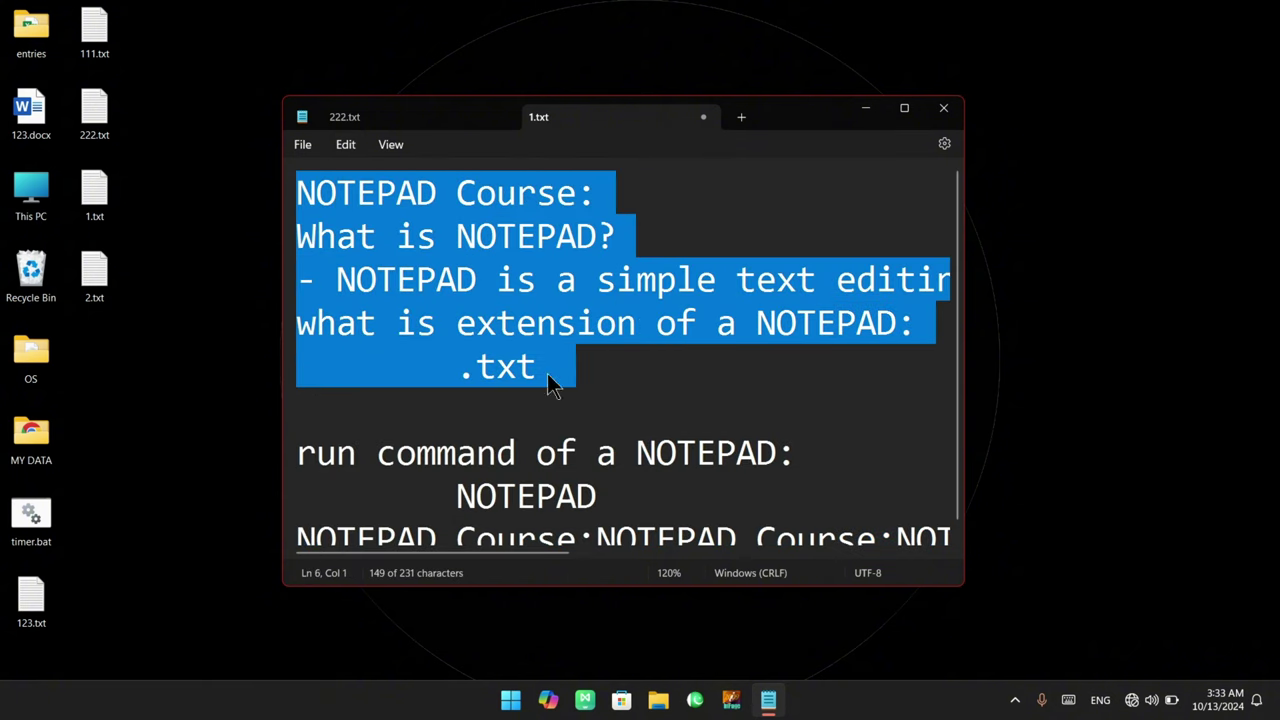
click(333, 408)
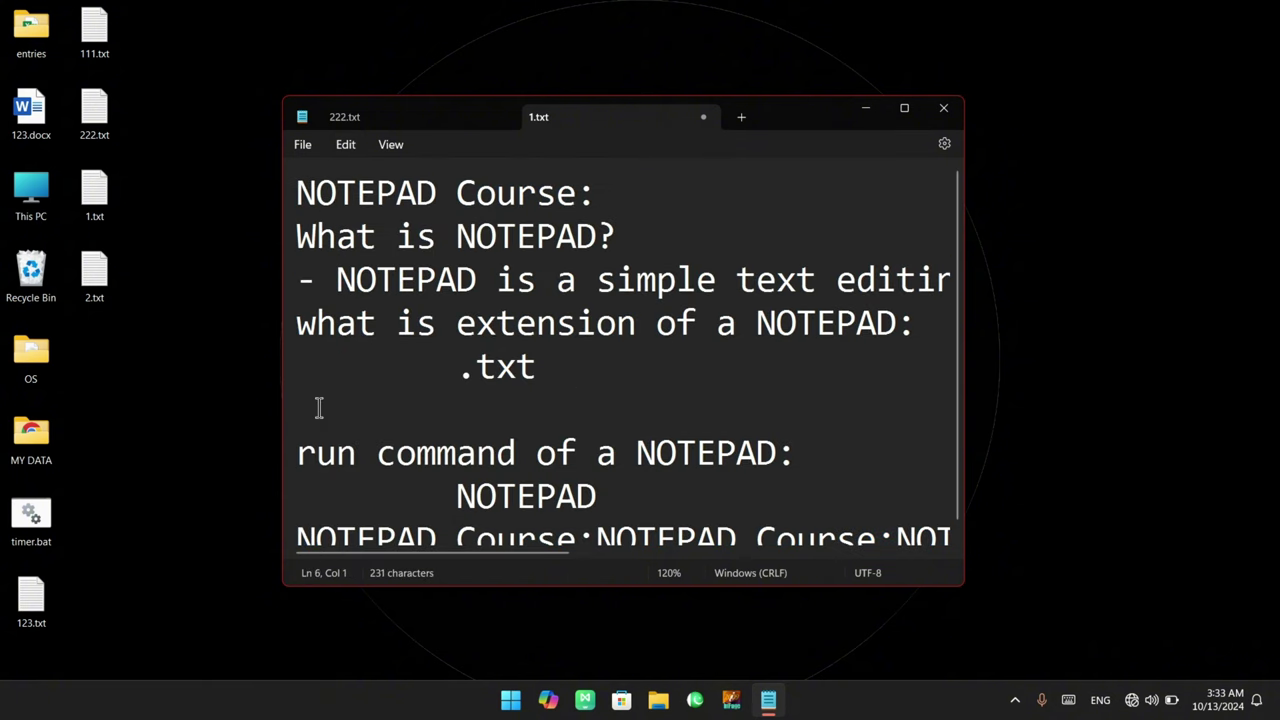
Check today's date on the taskbar calendar, try typing 13-10-2024, 3:34AM on line 6, then open the Edit menu
click(1226, 705)
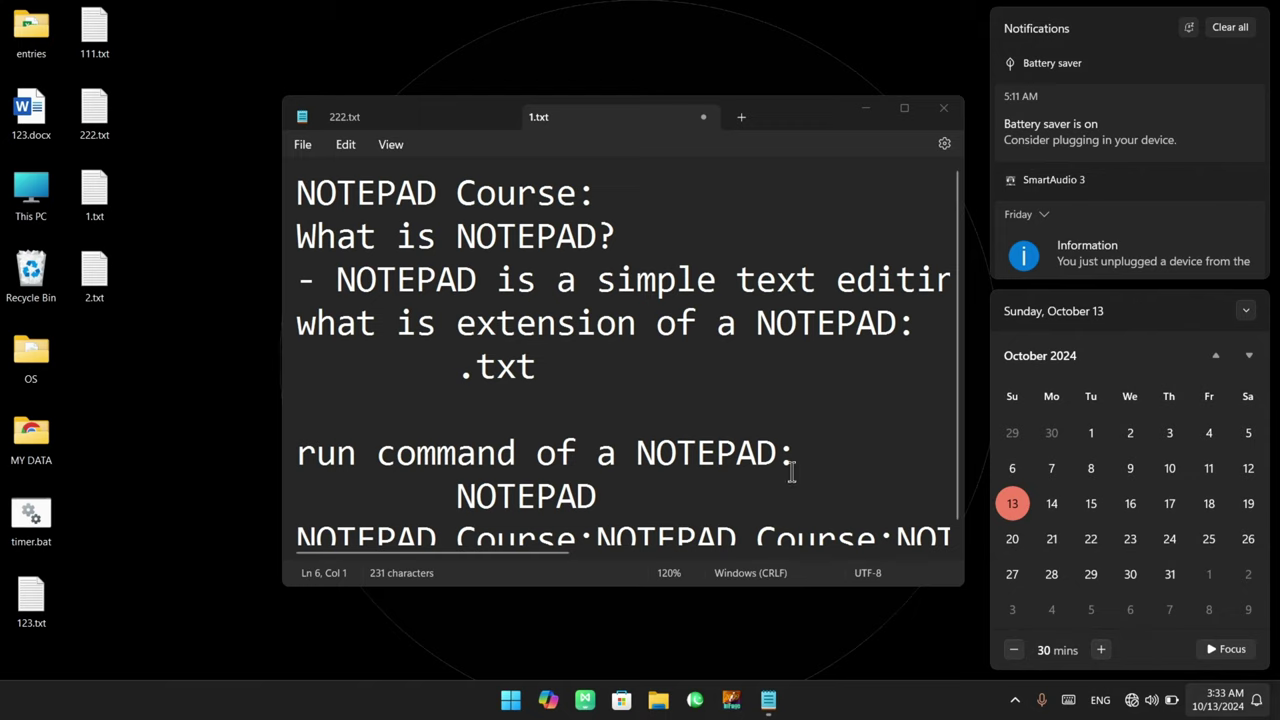
click(414, 402)
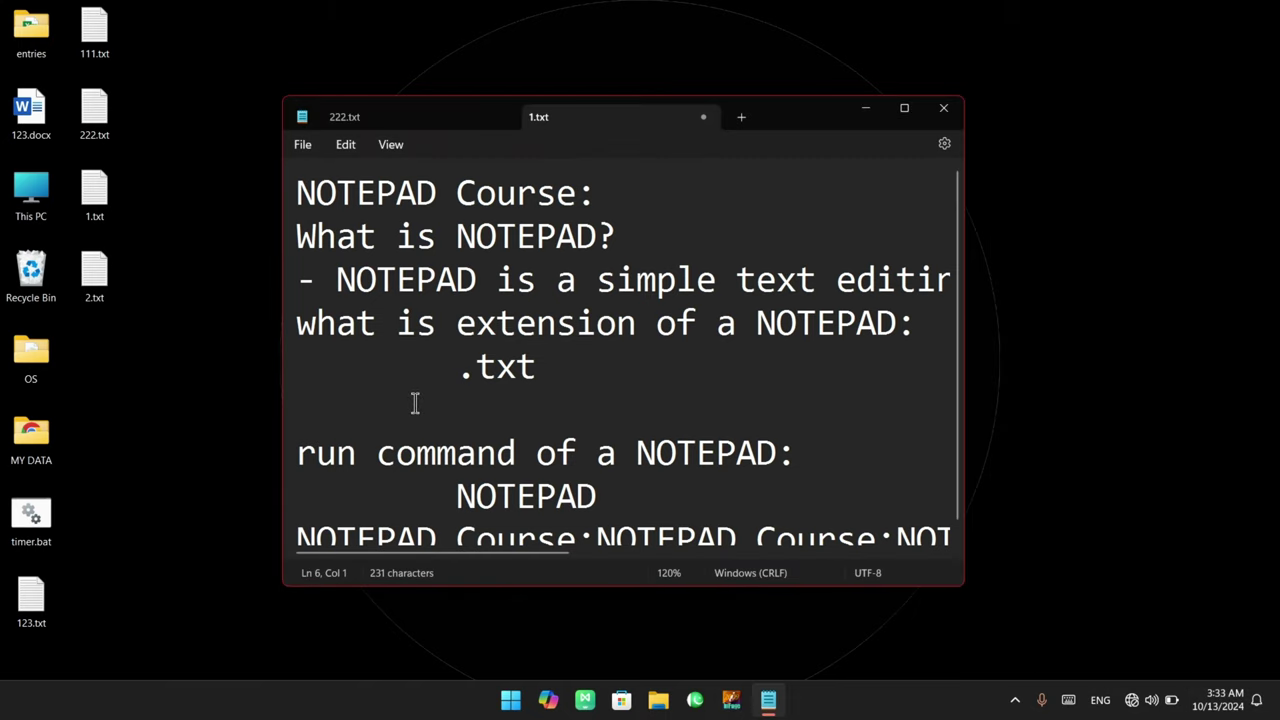
text(13-10)
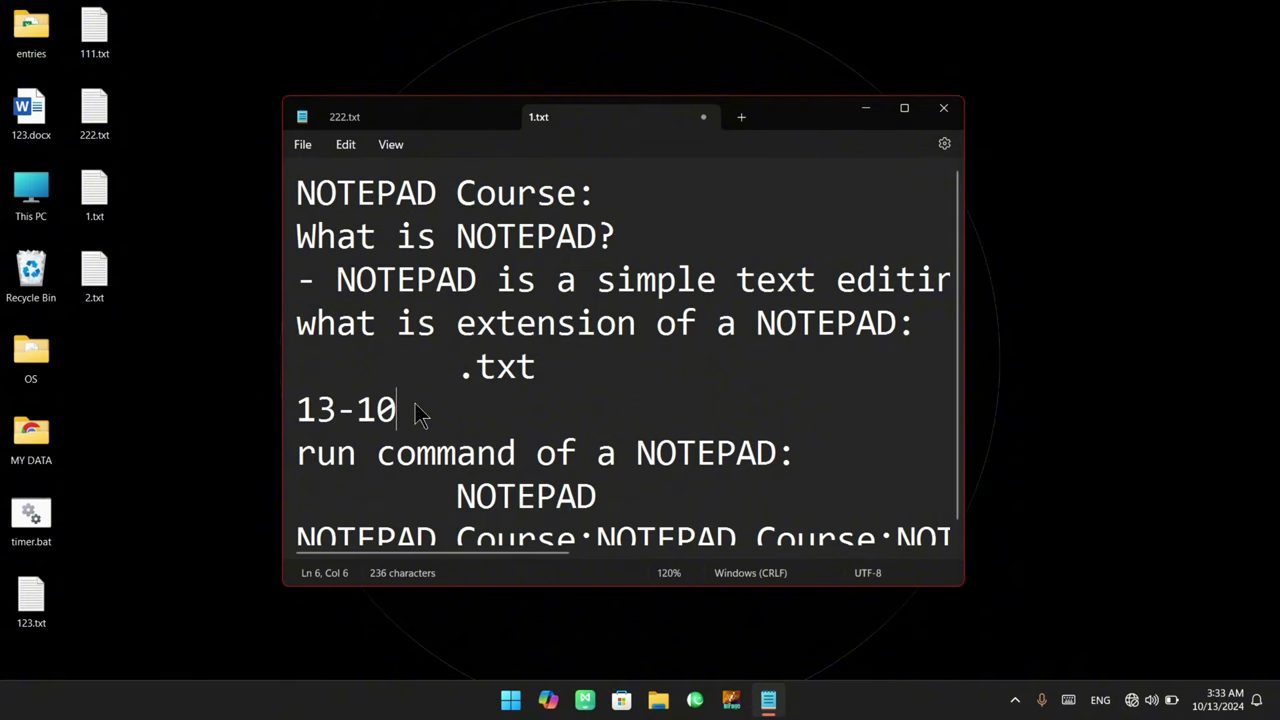
text(-2024)
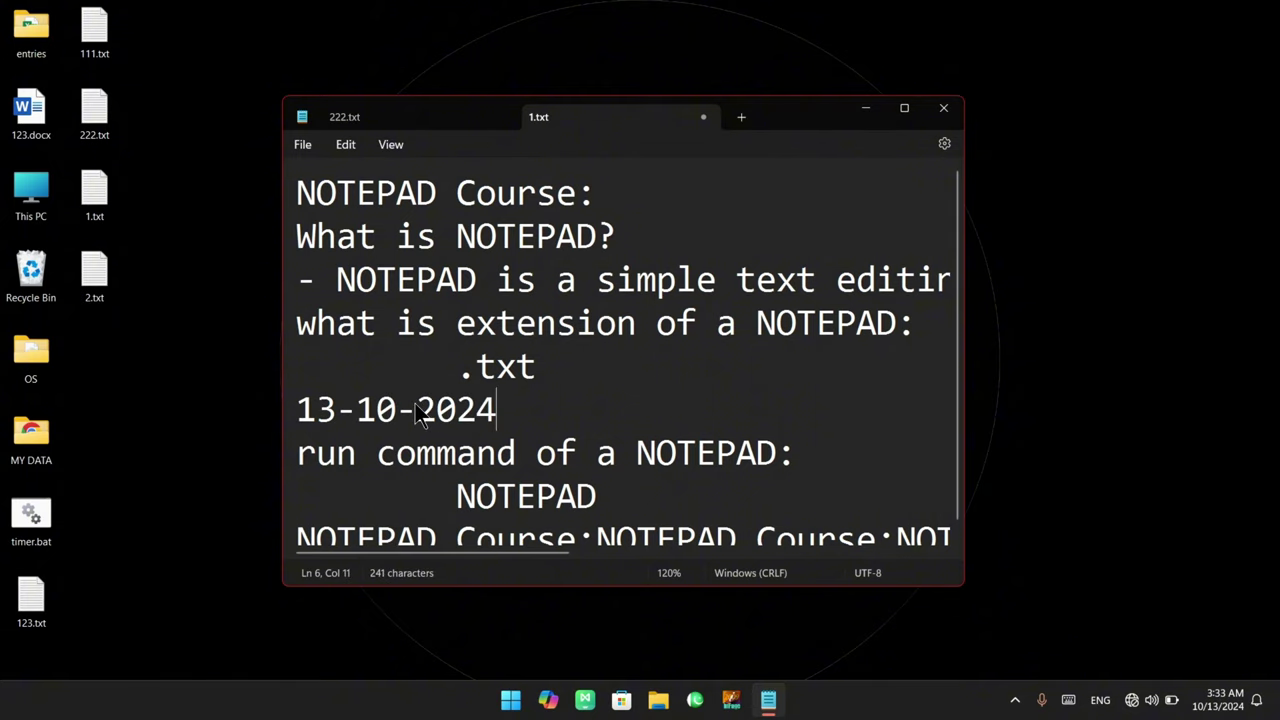
key(Return)
key(BackSpace)
text(, 3:)
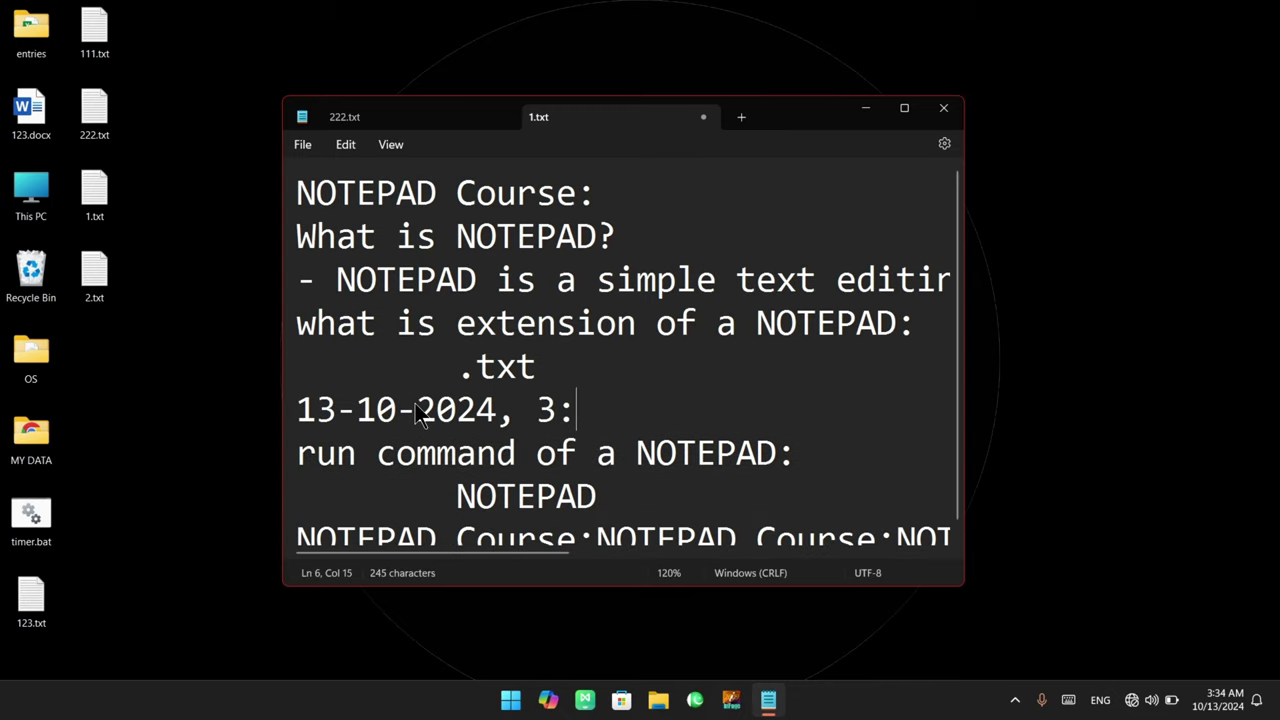
text(34AM)
key(BackSpace)
key(BackSpace)
key(BackSpace)
key(BackSpace)
key(BackSpace)
key(BackSpace)
key(BackSpace)
key(BackSpace)
key(BackSpace)
key(BackSpace)
key(BackSpace)
key(BackSpace)
key(BackSpace)
key(BackSpace)
key(BackSpace)
key(BackSpace)
key(BackSpace)
key(BackSpace)
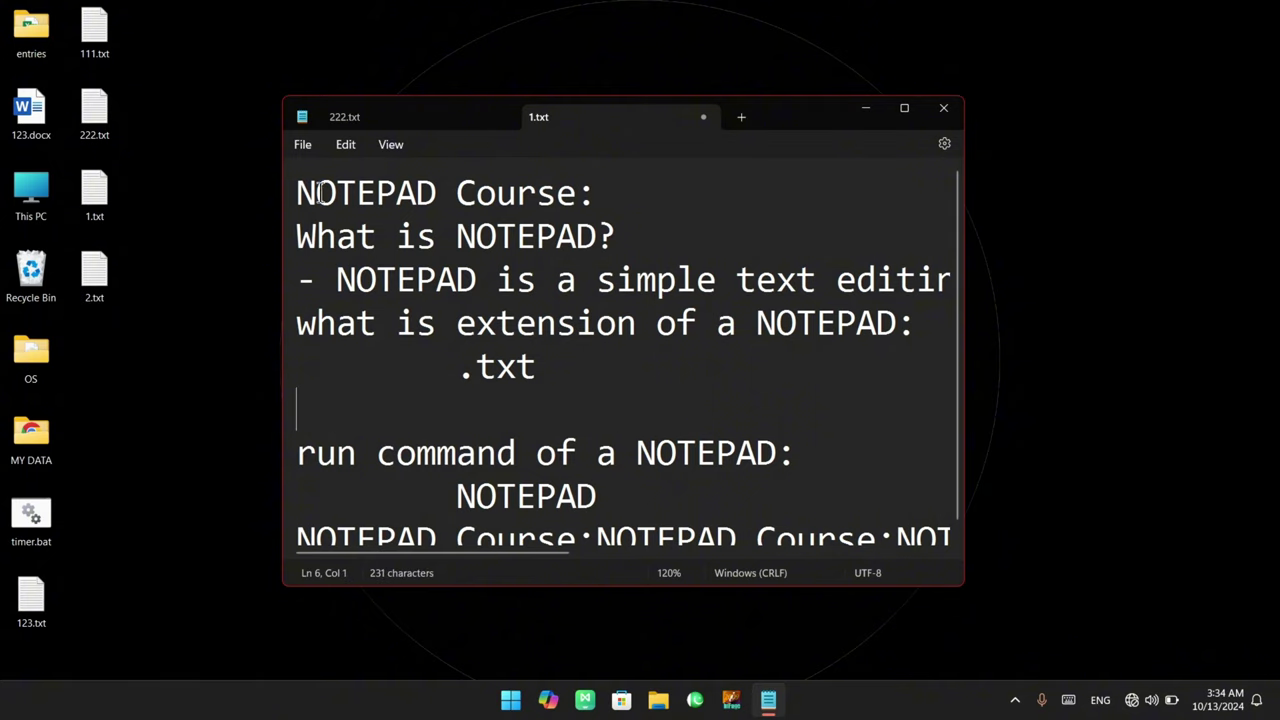
click(346, 149)
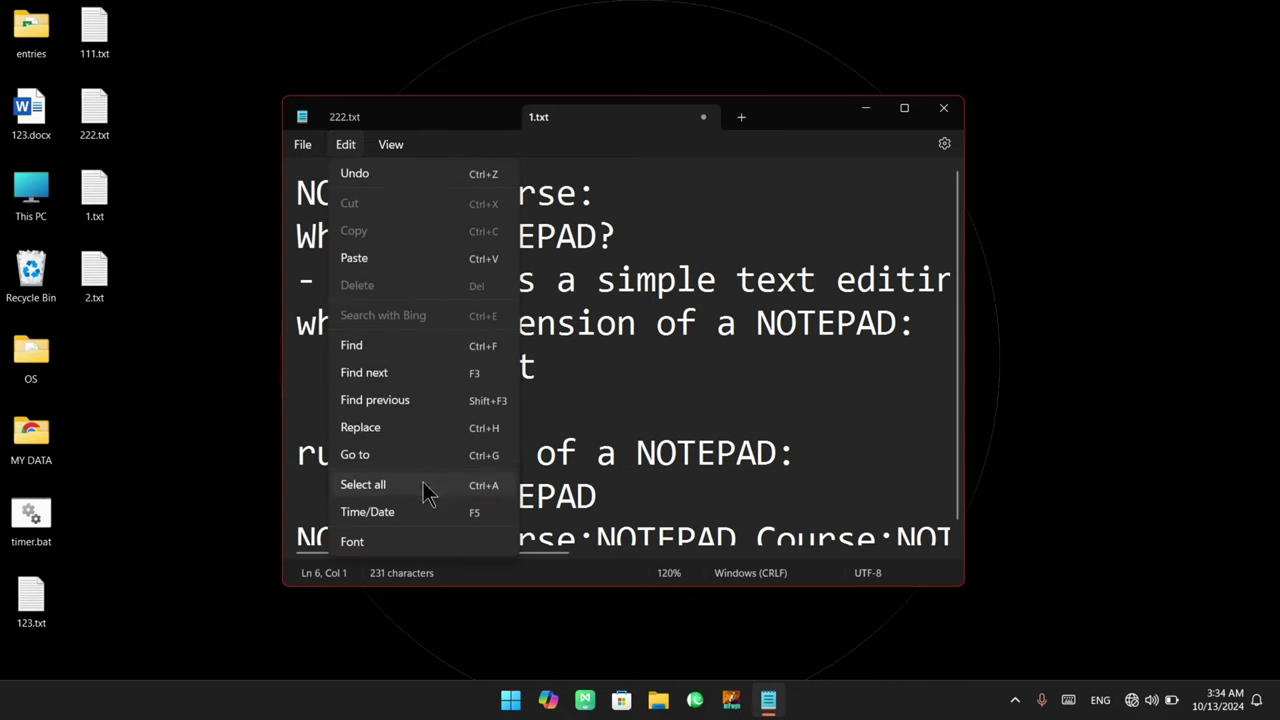
Insert the current time and date (3:34 AM 10/13/2024) on empty line 6
click(481, 512)
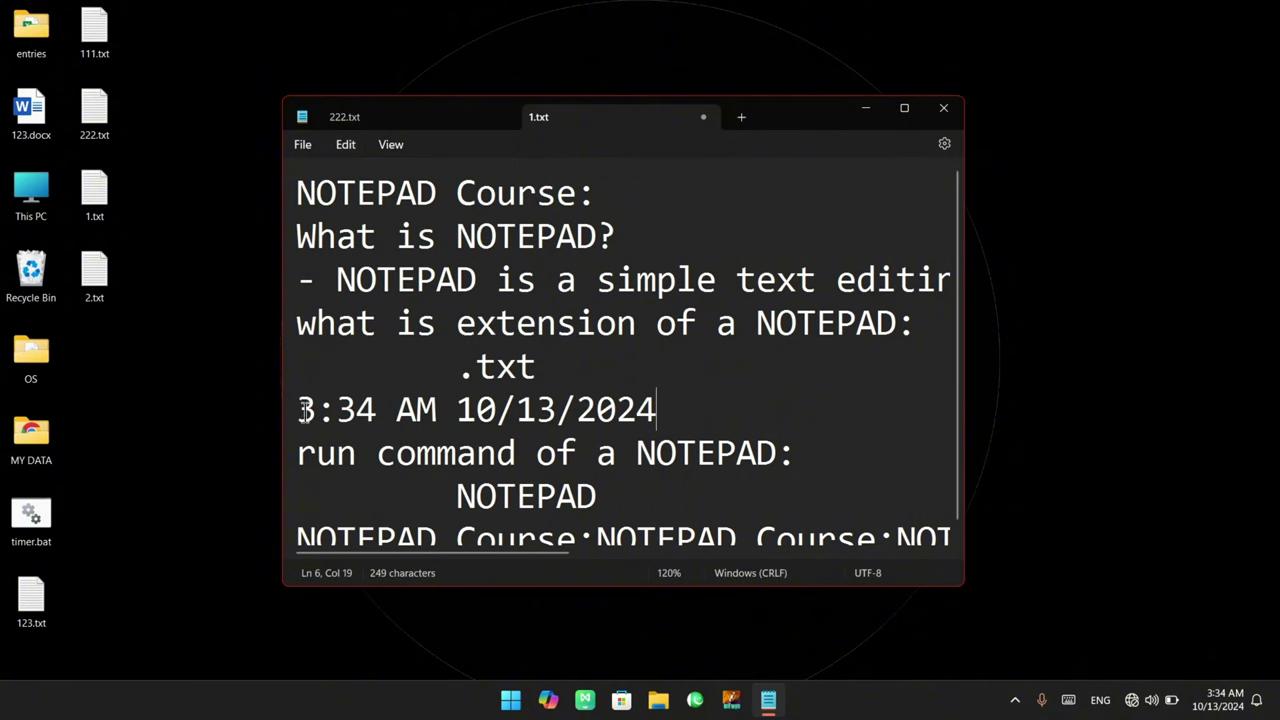
drag(300, 410, 689, 410)
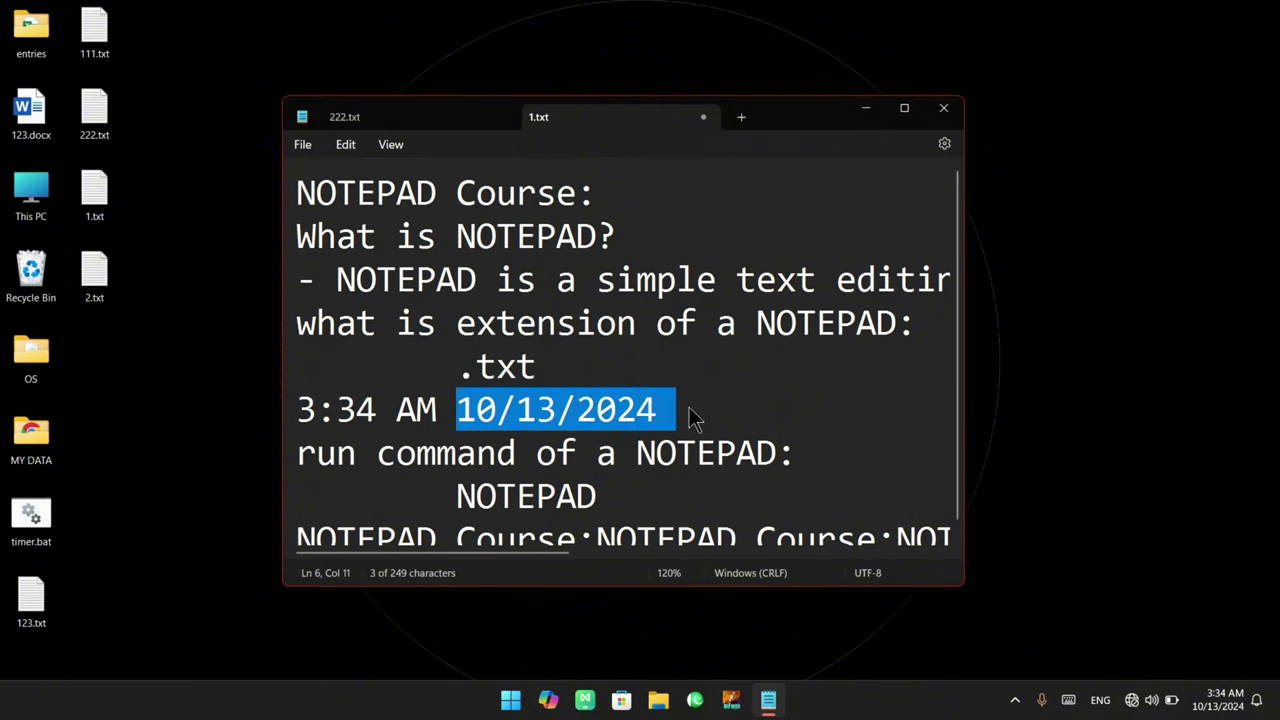
click(691, 407)
scroll(709, 406, down, 1)
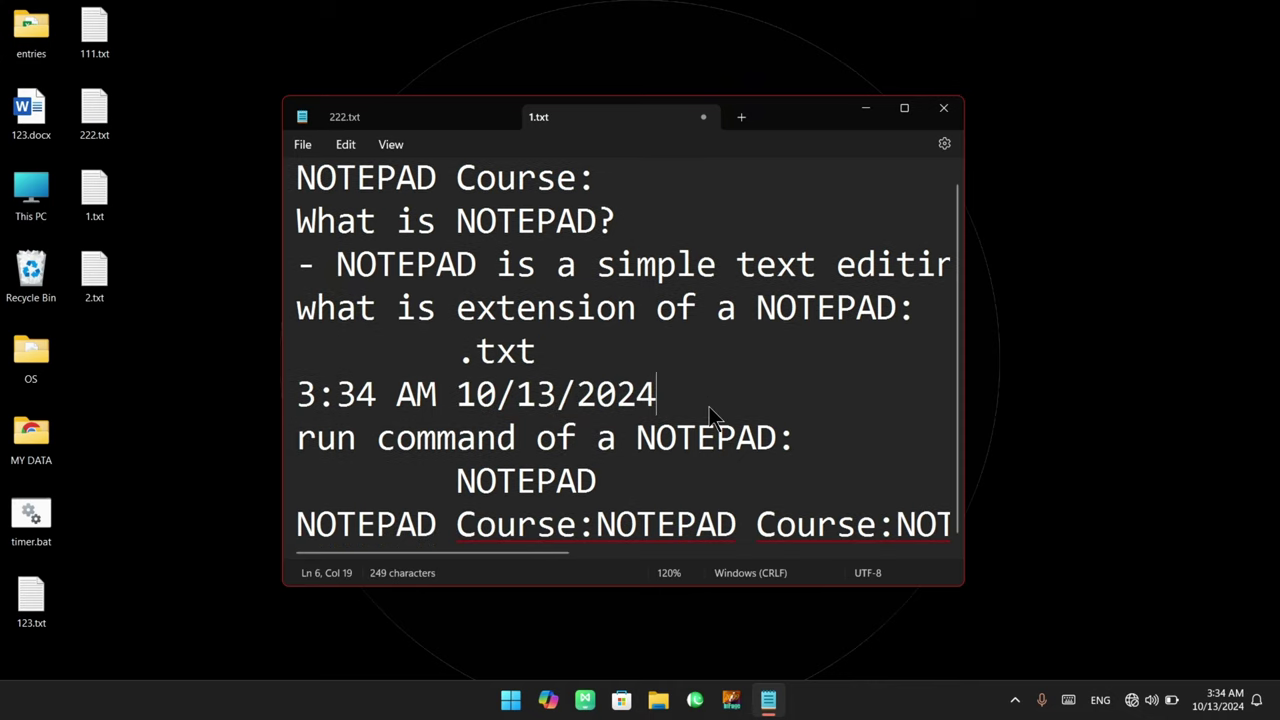
Add a new line 10 after Course:NOTEPAD and insert the time and date there twice
click(746, 520)
key(End)
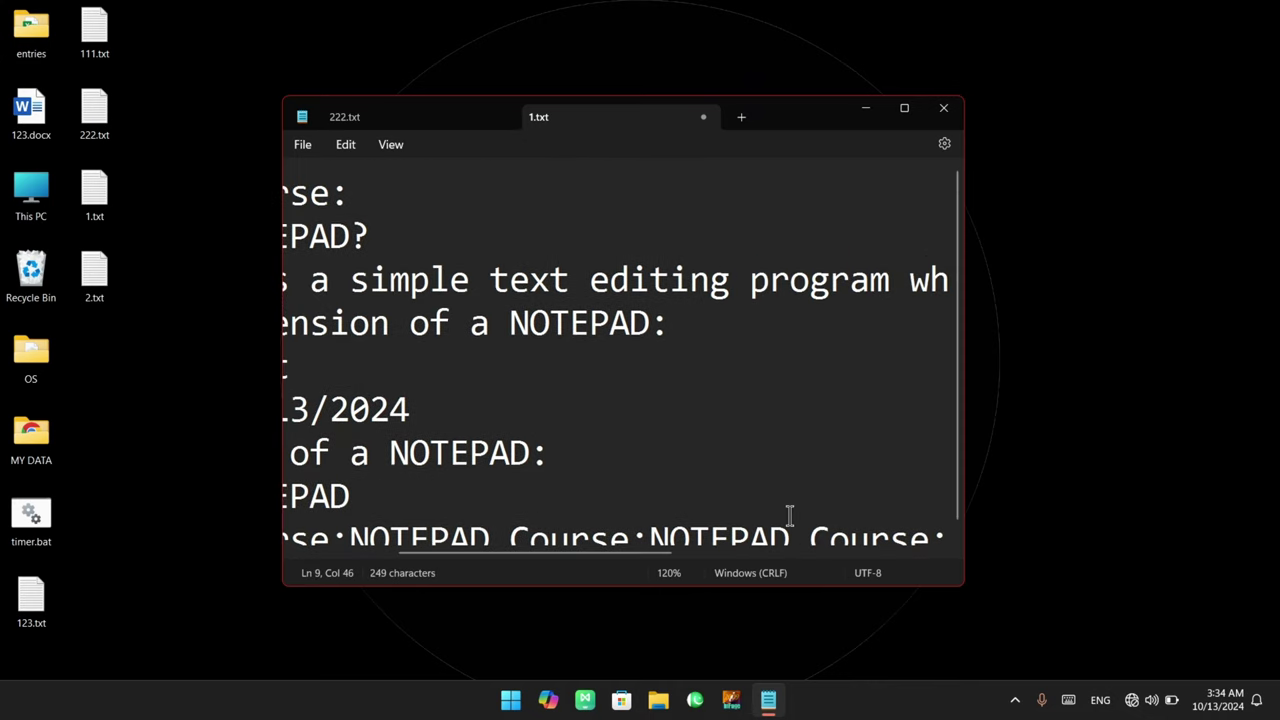
scroll(789, 515, down, 1)
key(Return)
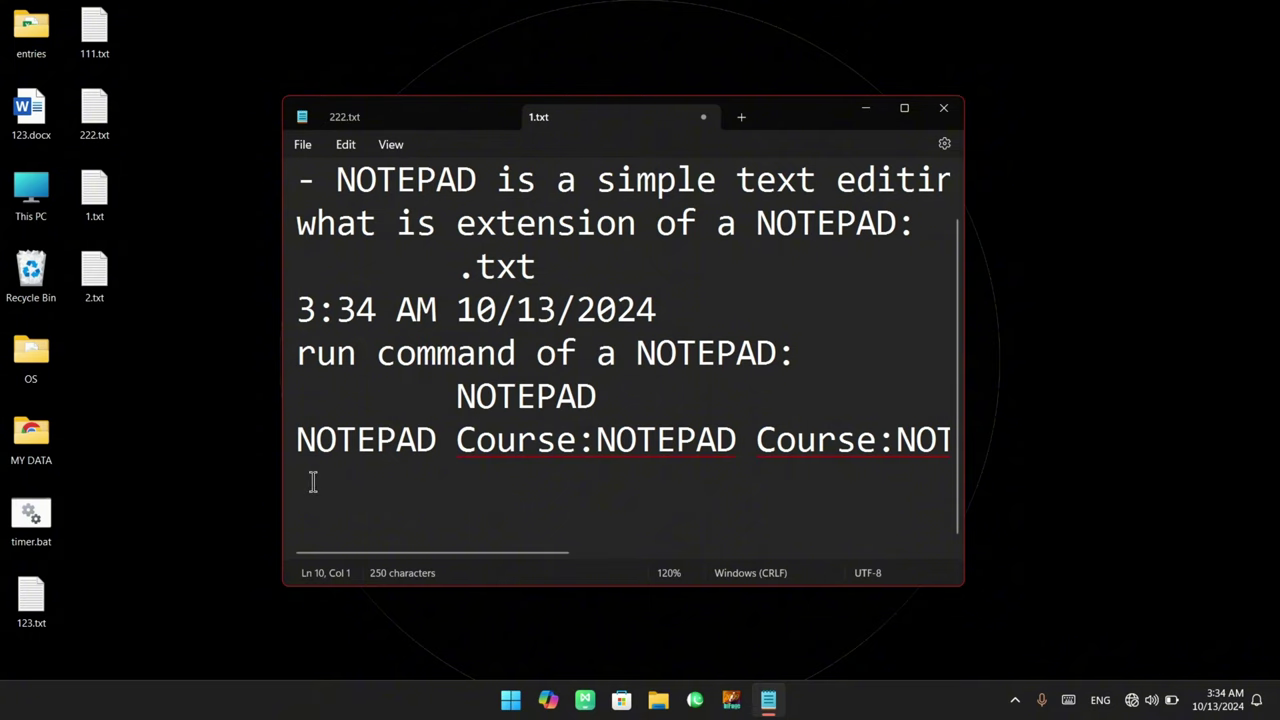
click(345, 146)
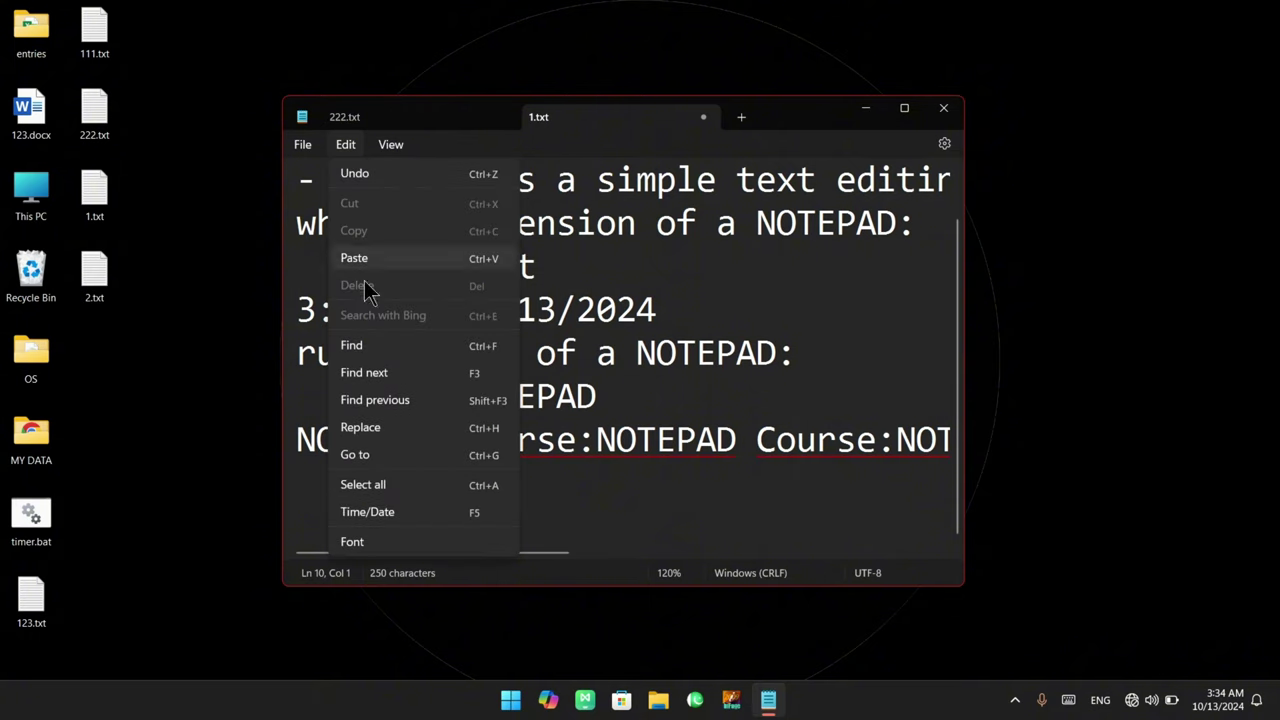
click(403, 510)
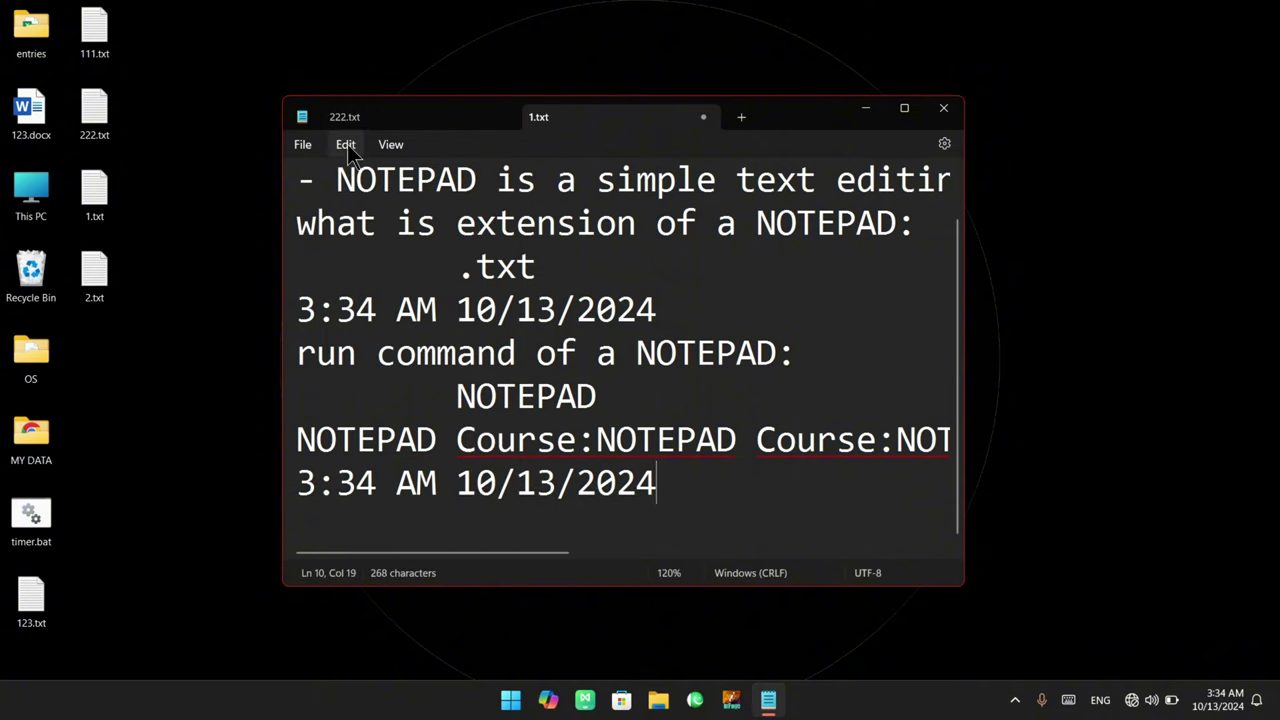
click(346, 144)
click(396, 510)
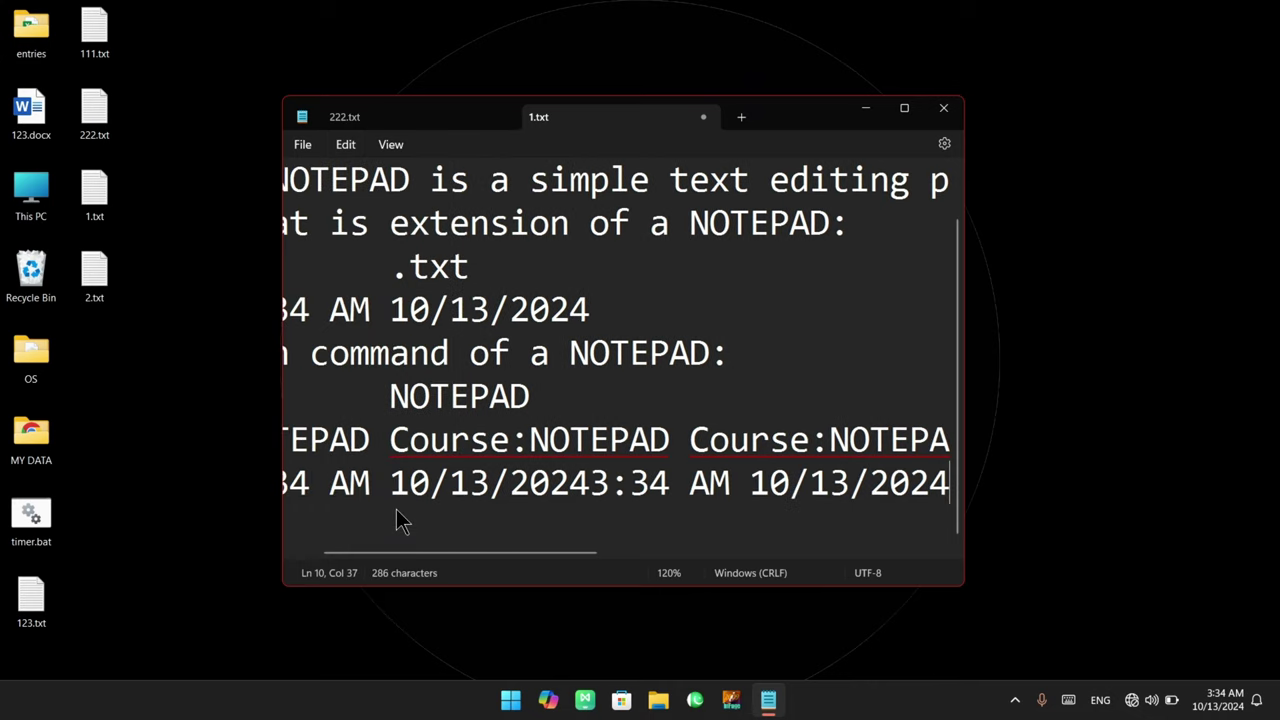
click(346, 145)
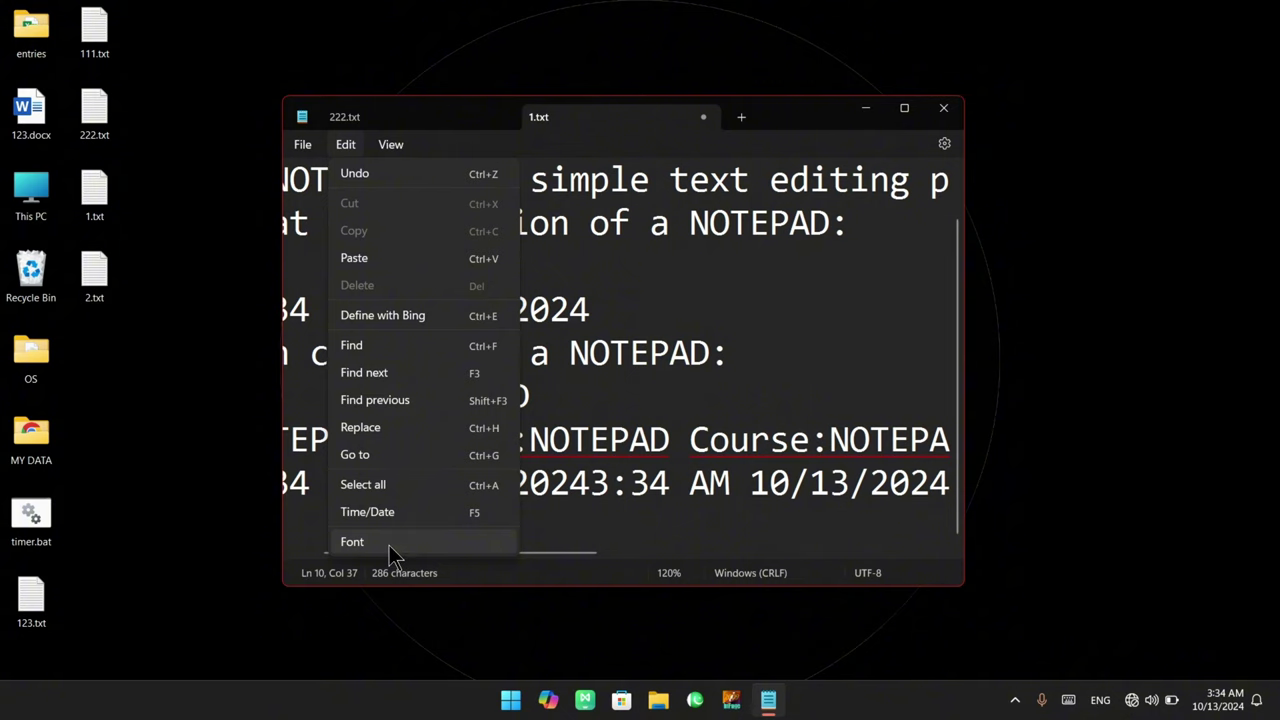
Dismiss the Edit menu without running a command, then drag across the right side of the window
click(697, 380)
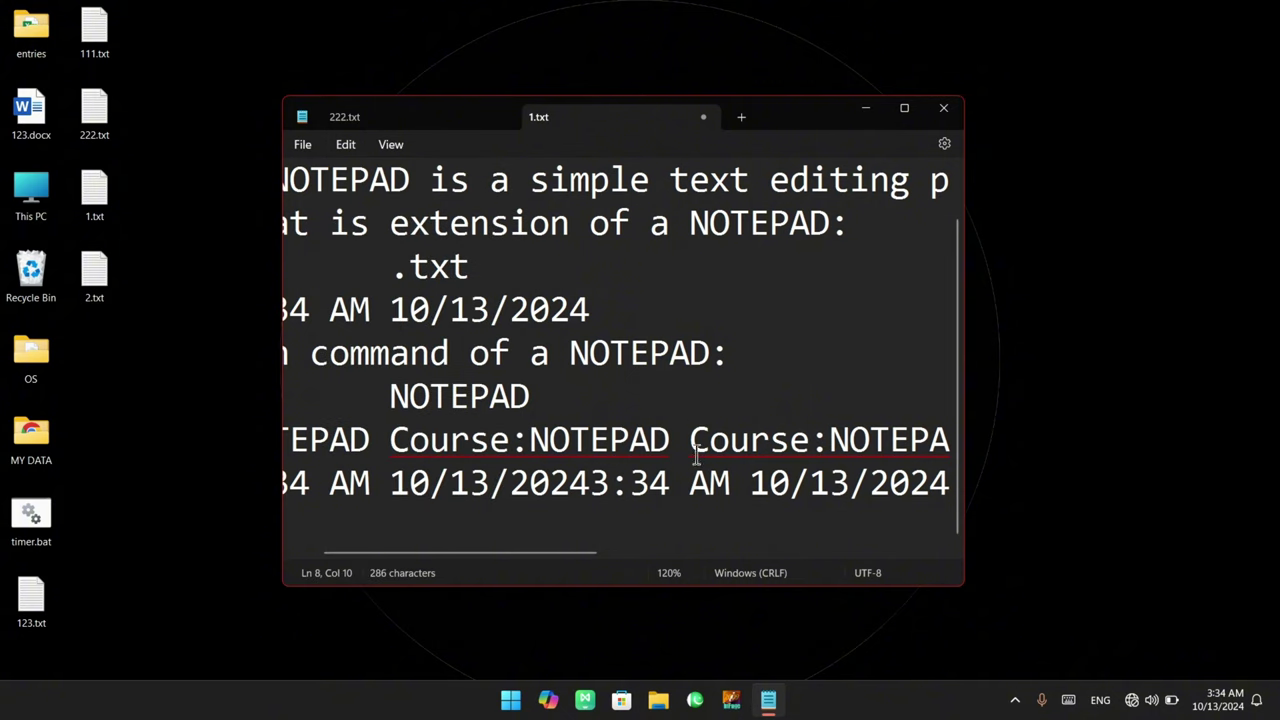
mouse_move(1002, 205)
mouse_down()
mouse_move(1004, 216)
mouse_move(1060, 172)
mouse_move(1105, 168)
mouse_move(1130, 200)
mouse_up()
mouse_move(1032, 266)
mouse_down()
mouse_move(1086, 262)
mouse_move(1122, 240)
mouse_move(1134, 206)
mouse_move(1168, 212)
mouse_move(1166, 192)
mouse_move(1248, 250)
mouse_up()
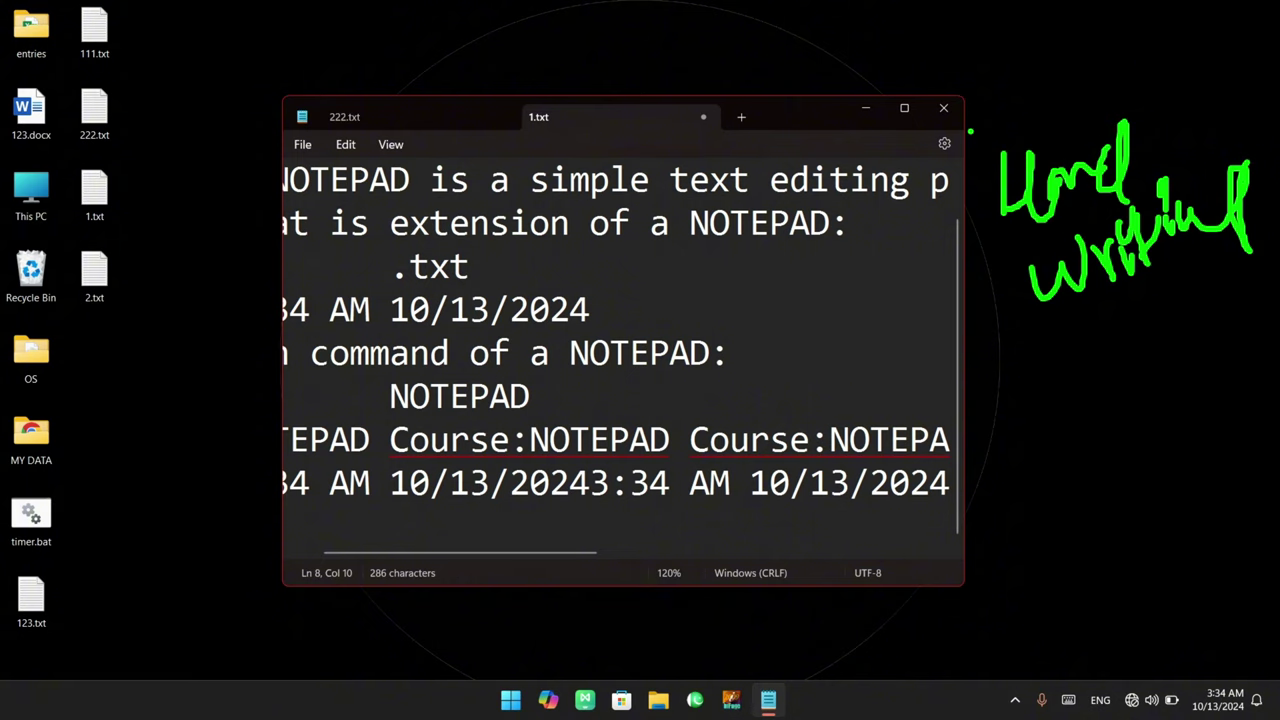
mouse_move(970, 130)
mouse_down()
mouse_move(1016, 326)
mouse_move(1086, 368)
mouse_up()
drag(1204, 82, 1230, 316)
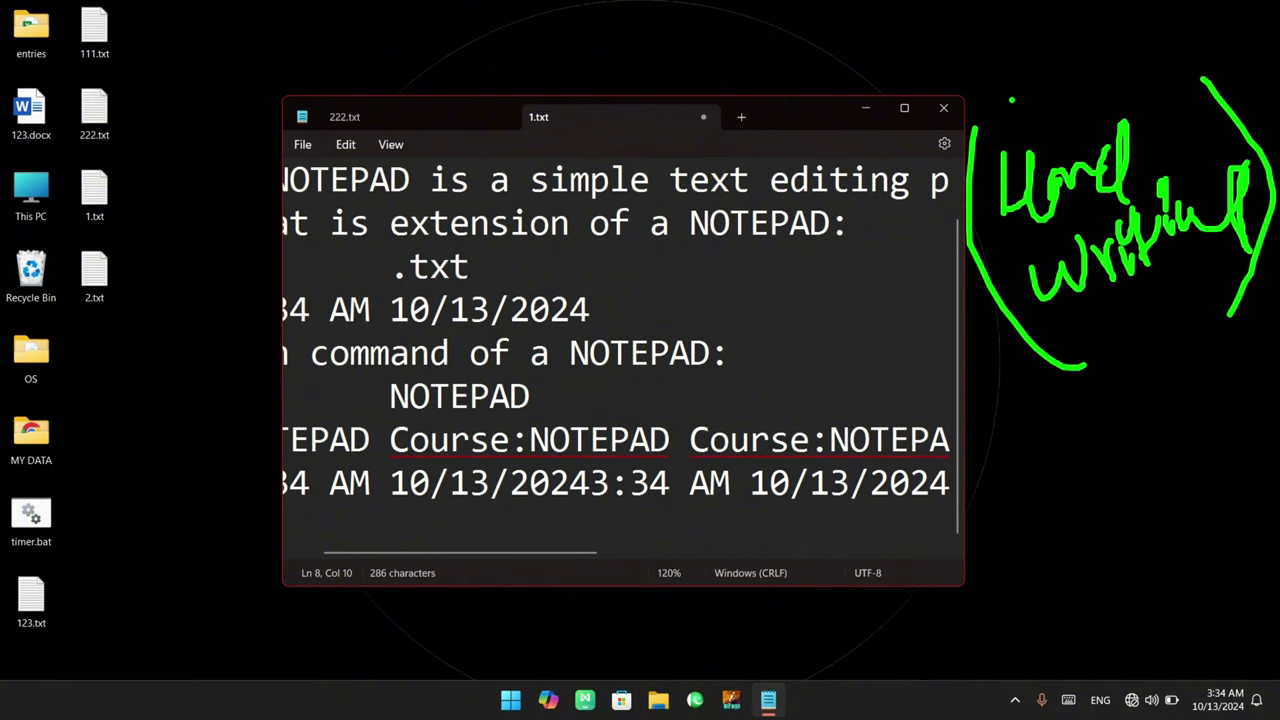
drag(1010, 110, 1108, 70)
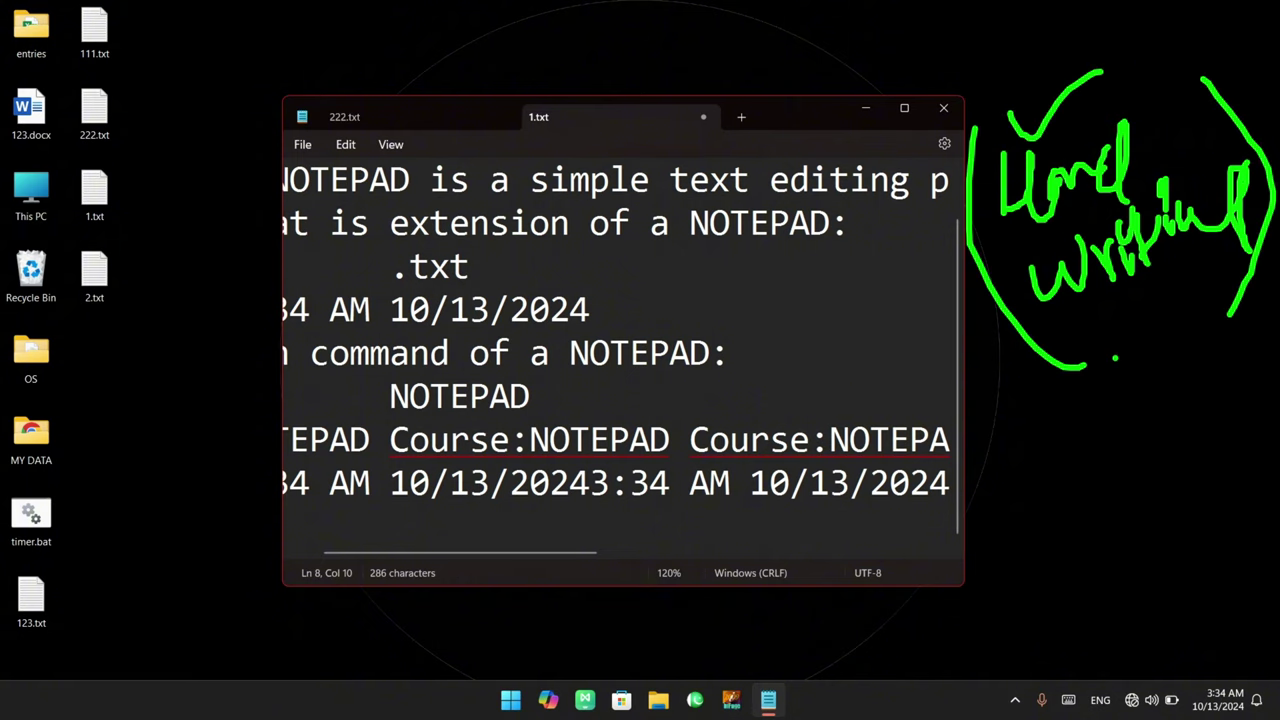
mouse_move(1055, 328)
mouse_down()
mouse_move(1186, 272)
mouse_move(1112, 400)
mouse_move(1145, 448)
mouse_up()
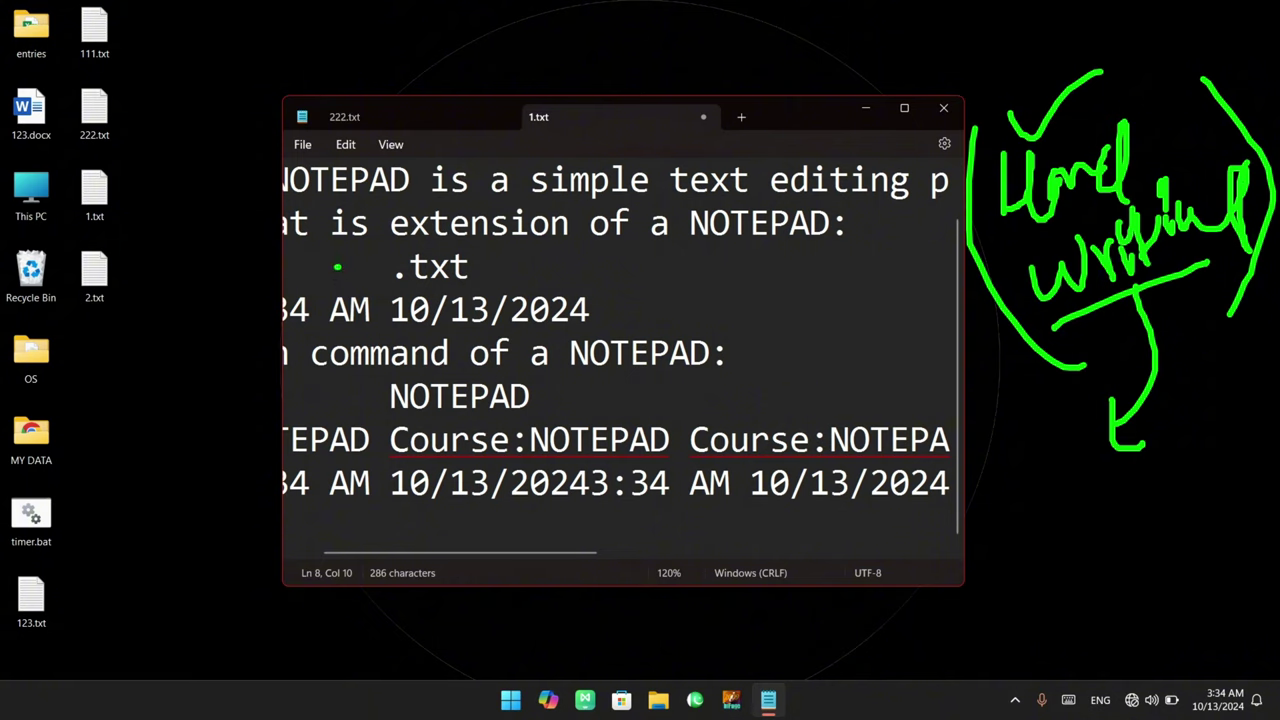
Practise selecting passages of the 1.txt notes by dragging, then return the caret to the document start
drag(338, 267, 383, 368)
drag(648, 238, 645, 412)
mouse_move(485, 268)
mouse_down()
mouse_move(540, 366)
mouse_move(538, 400)
mouse_up()
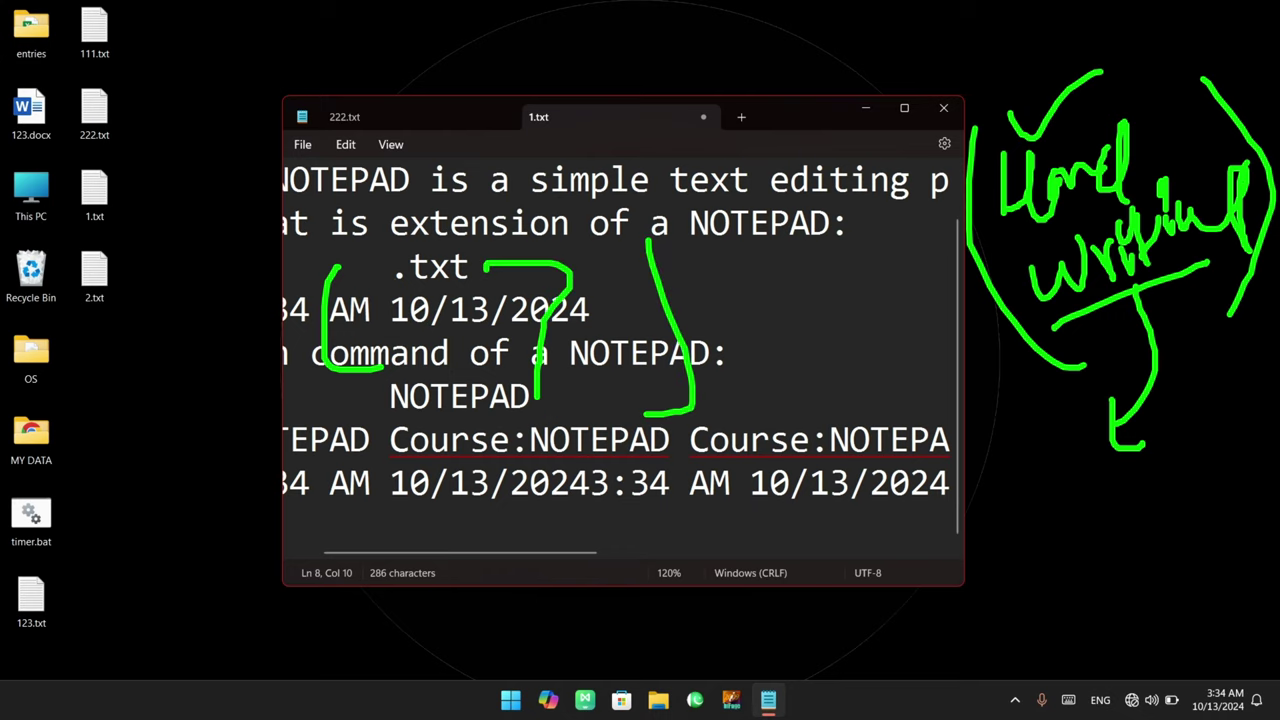
drag(388, 272, 695, 412)
drag(567, 263, 414, 400)
key(Escape)
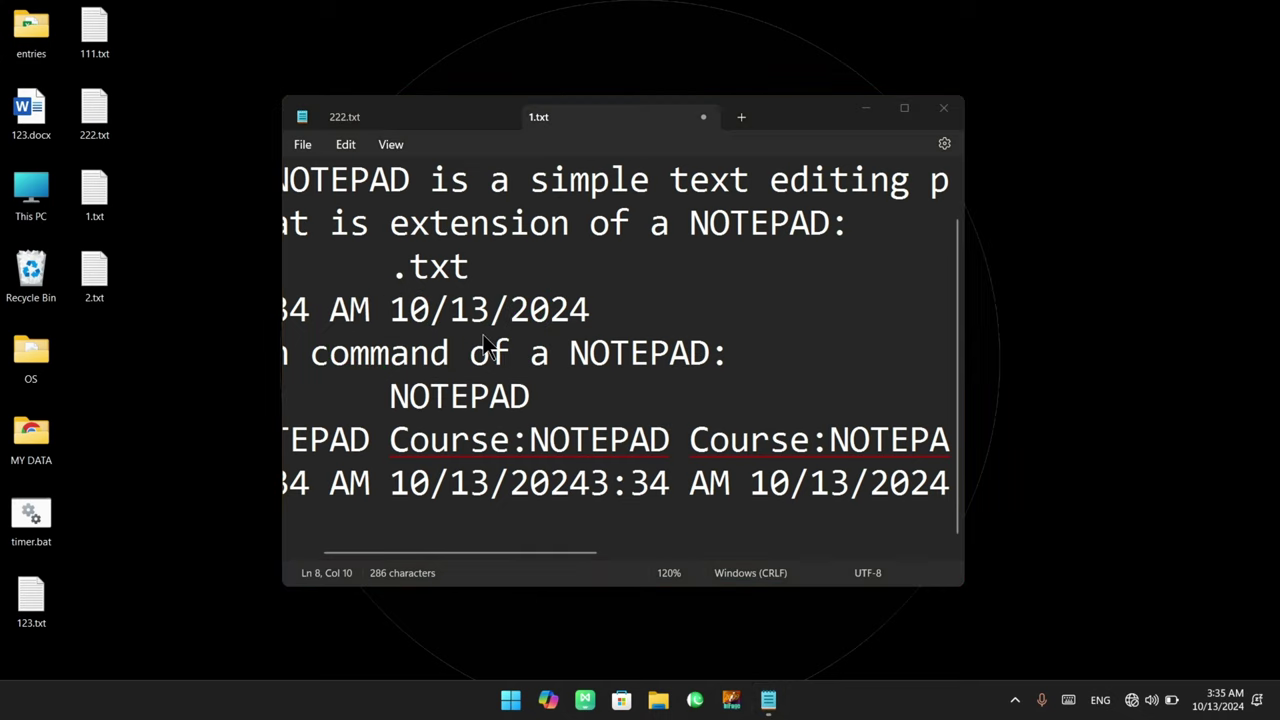
key(ctrl+Home)
Select the first lines with a drag and Shift+Down, then select and deselect the words 'extension of'
drag(636, 255, 187, 145)
click(631, 236)
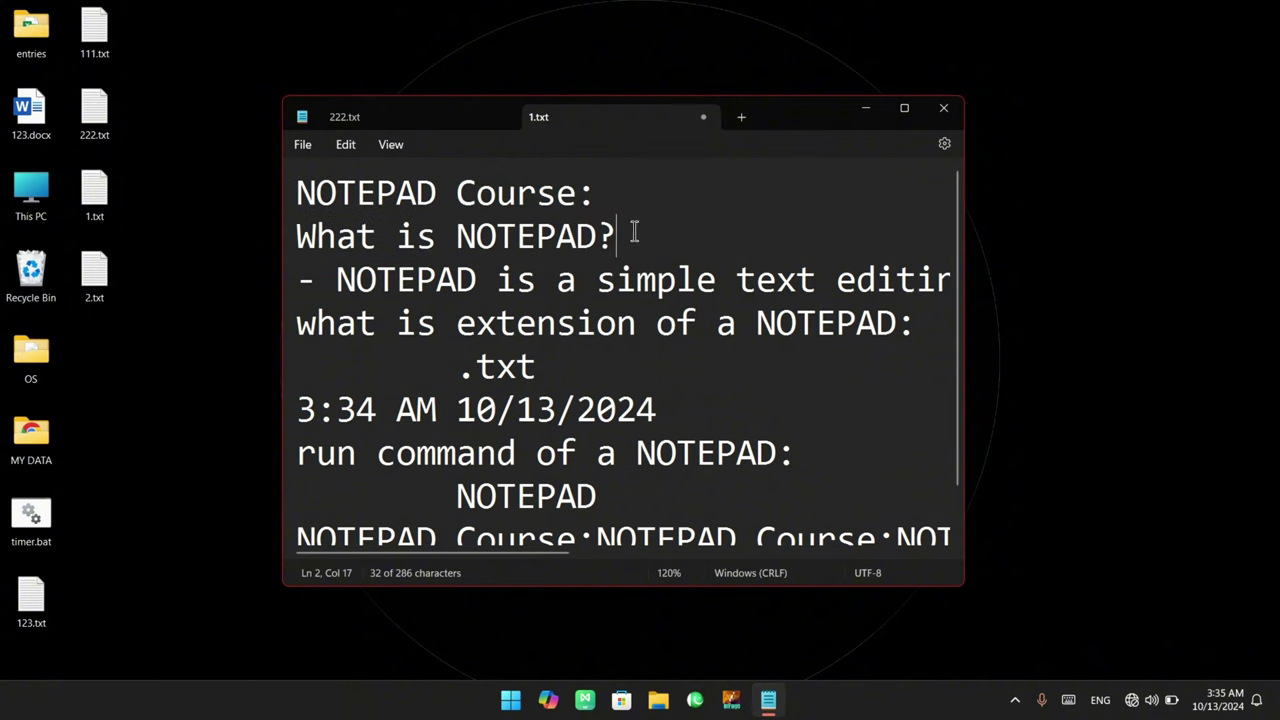
key(ctrl+Home)
key(shift+Down)
key(shift+Down)
key(shift+Down)
key(shift+Down)
key(shift+Down)
key(shift+Down)
key(shift+Down)
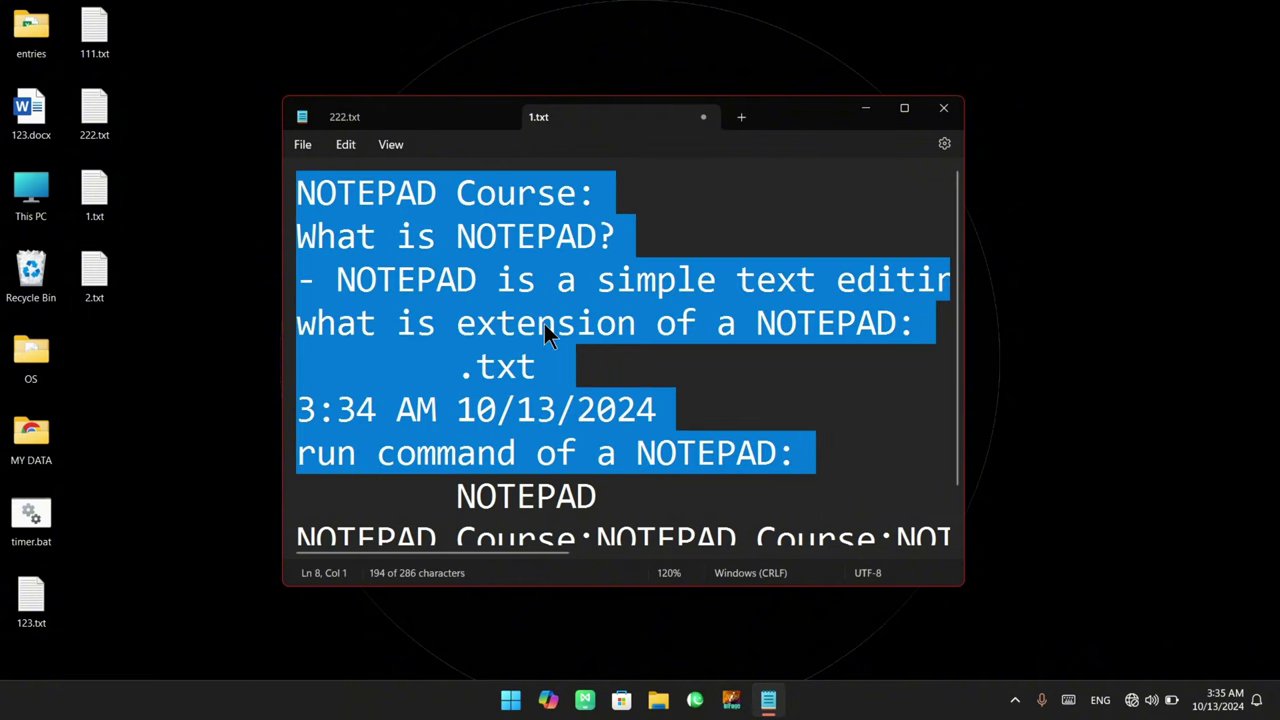
click(540, 323)
drag(456, 325, 695, 333)
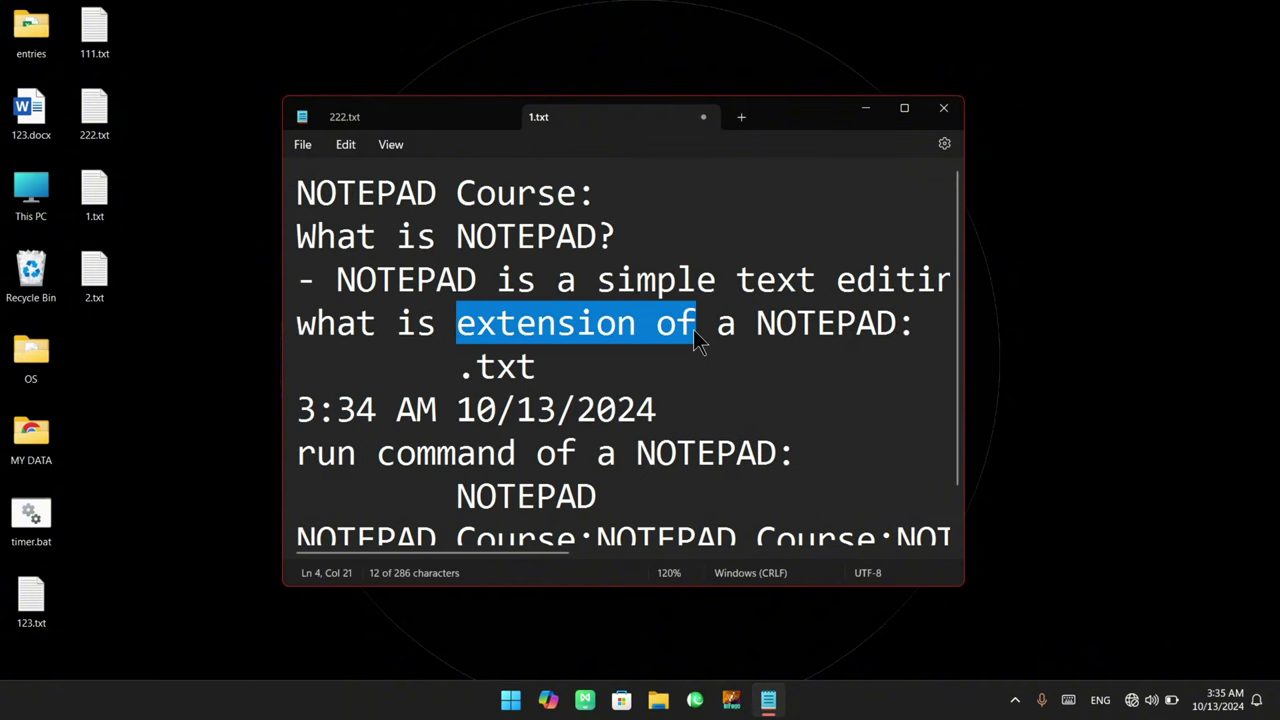
click(695, 333)
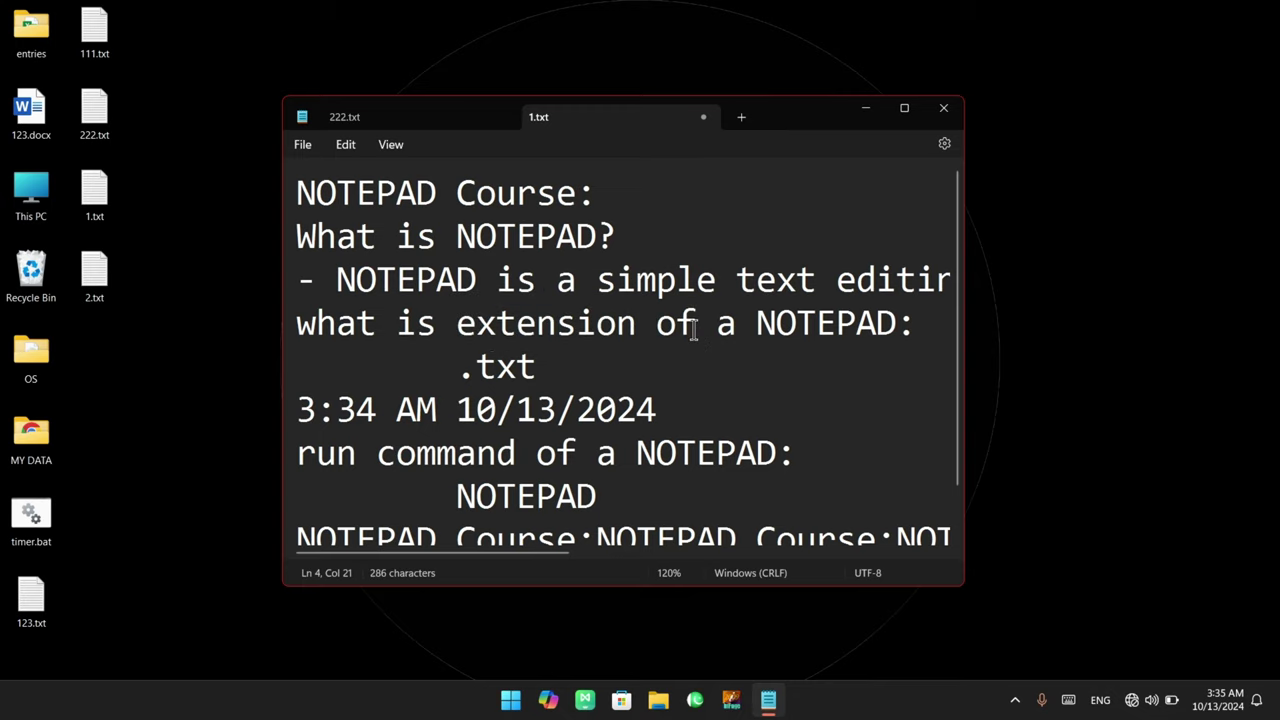
Reach the settings via Edit > Font and cycle App theme through Light and Dark, ending on Use system setting
click(346, 145)
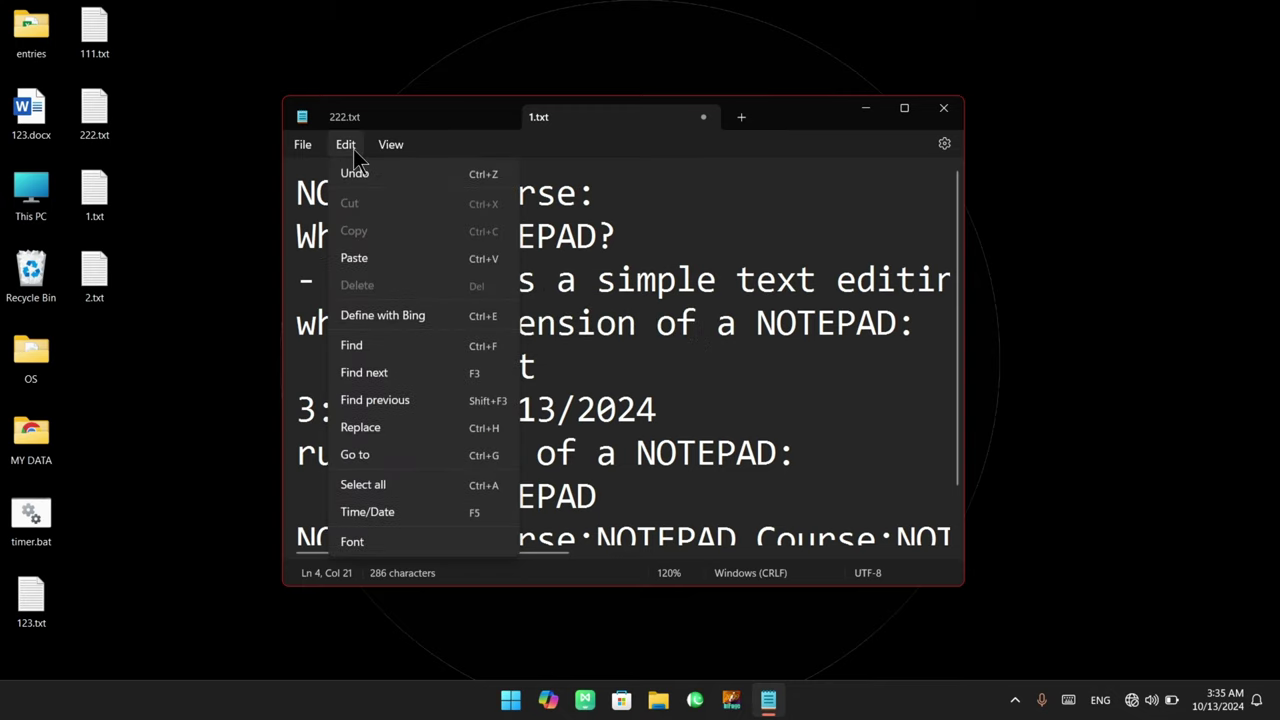
click(383, 538)
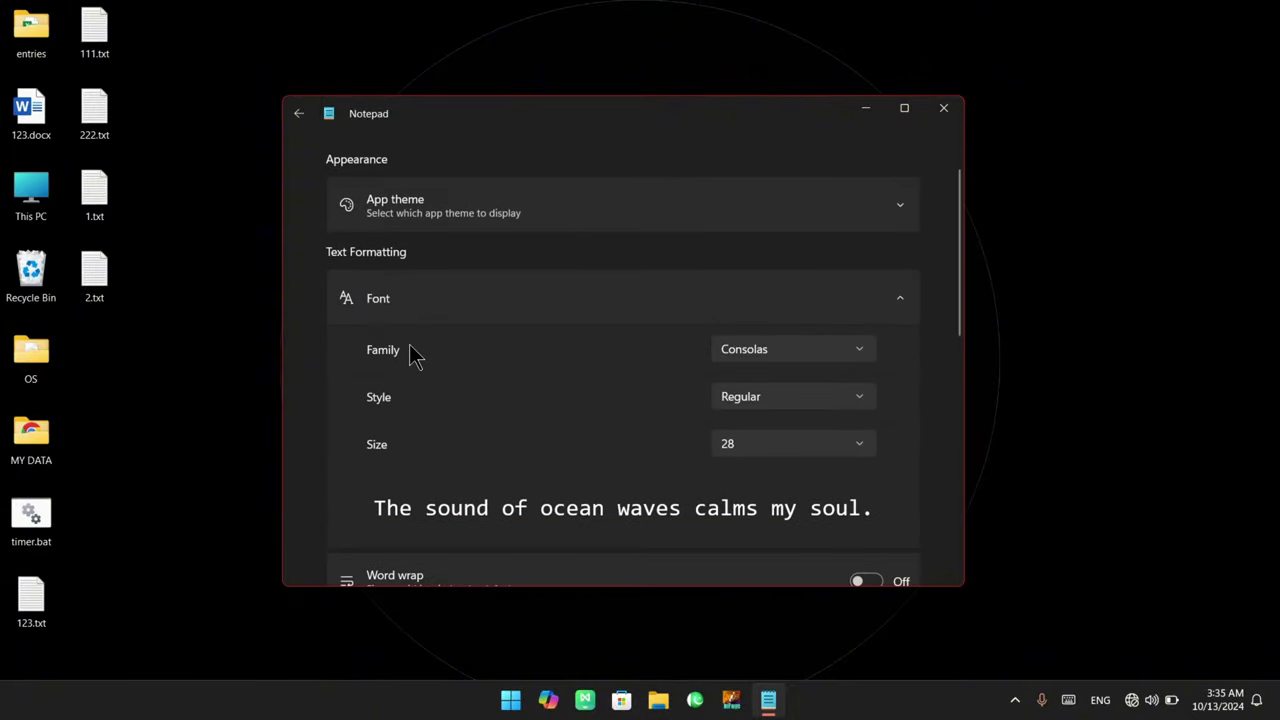
click(590, 218)
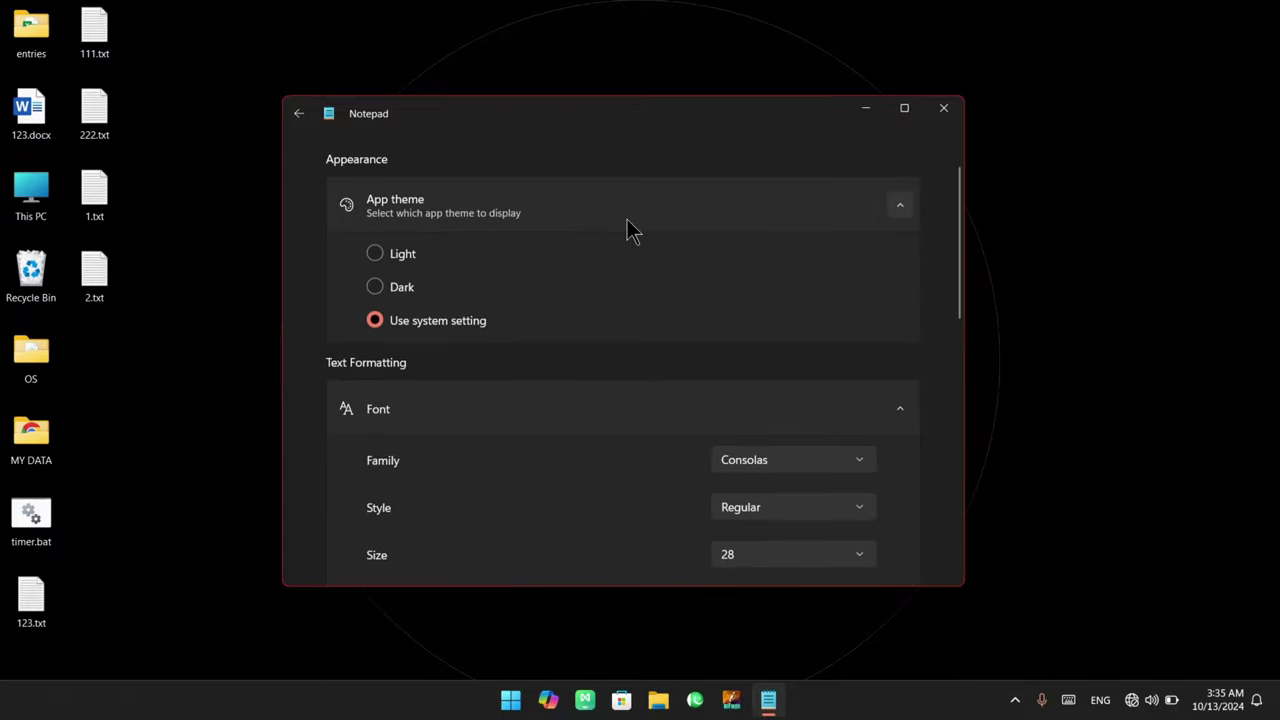
click(412, 254)
click(392, 286)
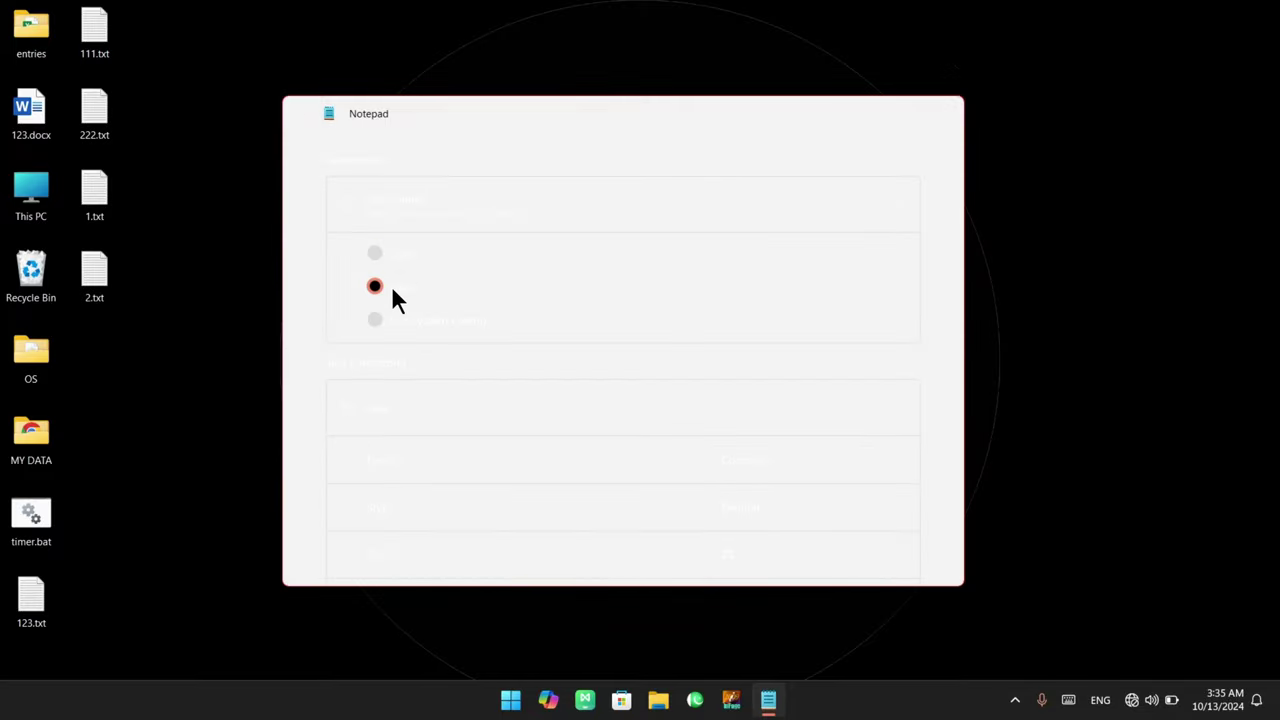
click(401, 321)
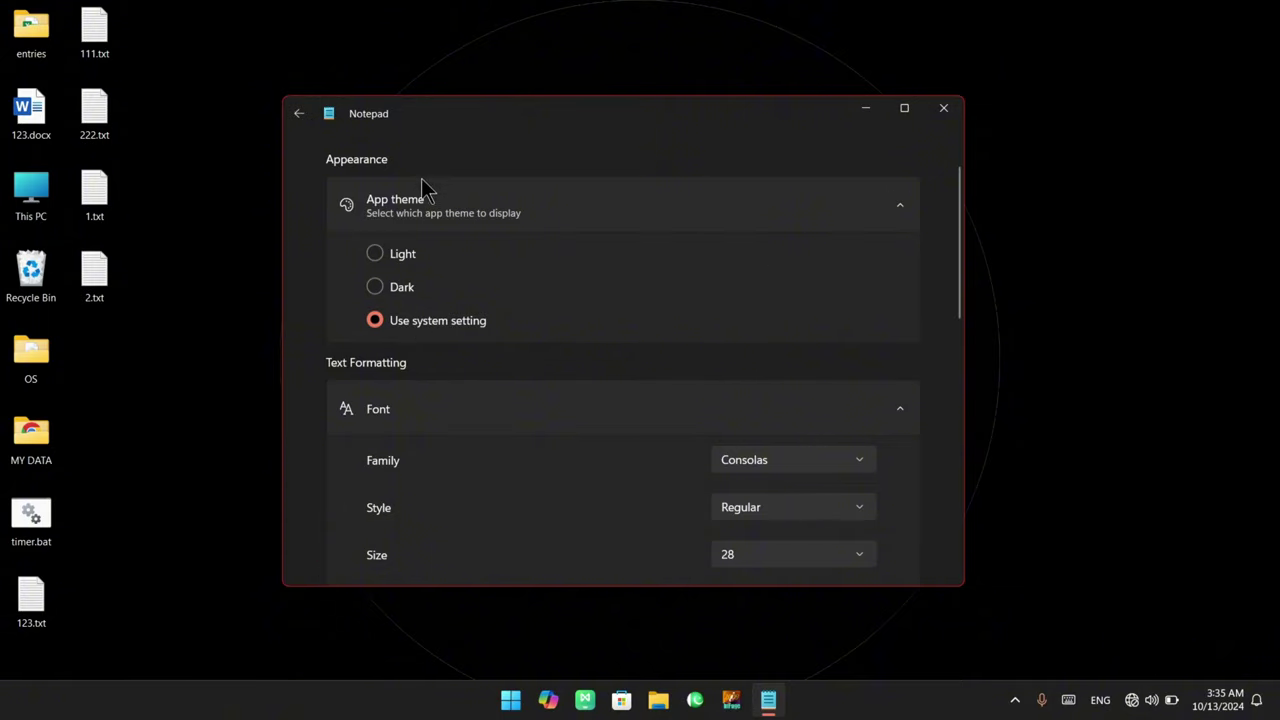
click(405, 255)
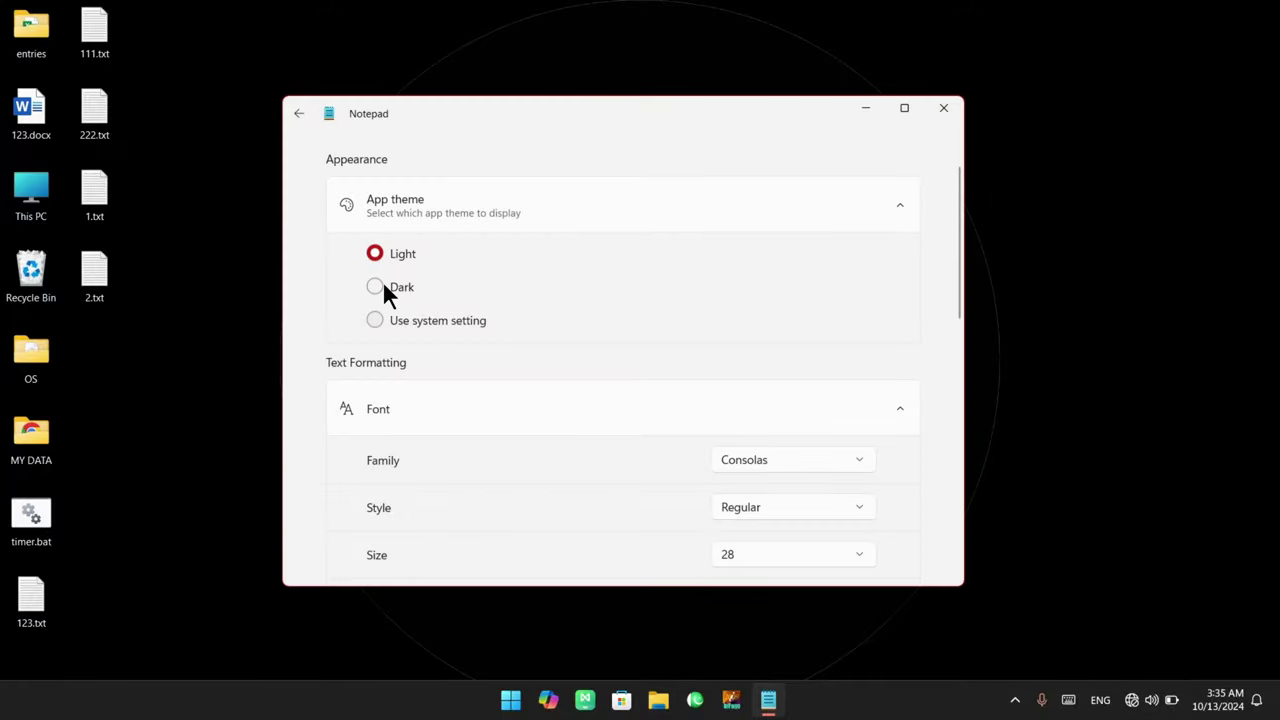
click(385, 289)
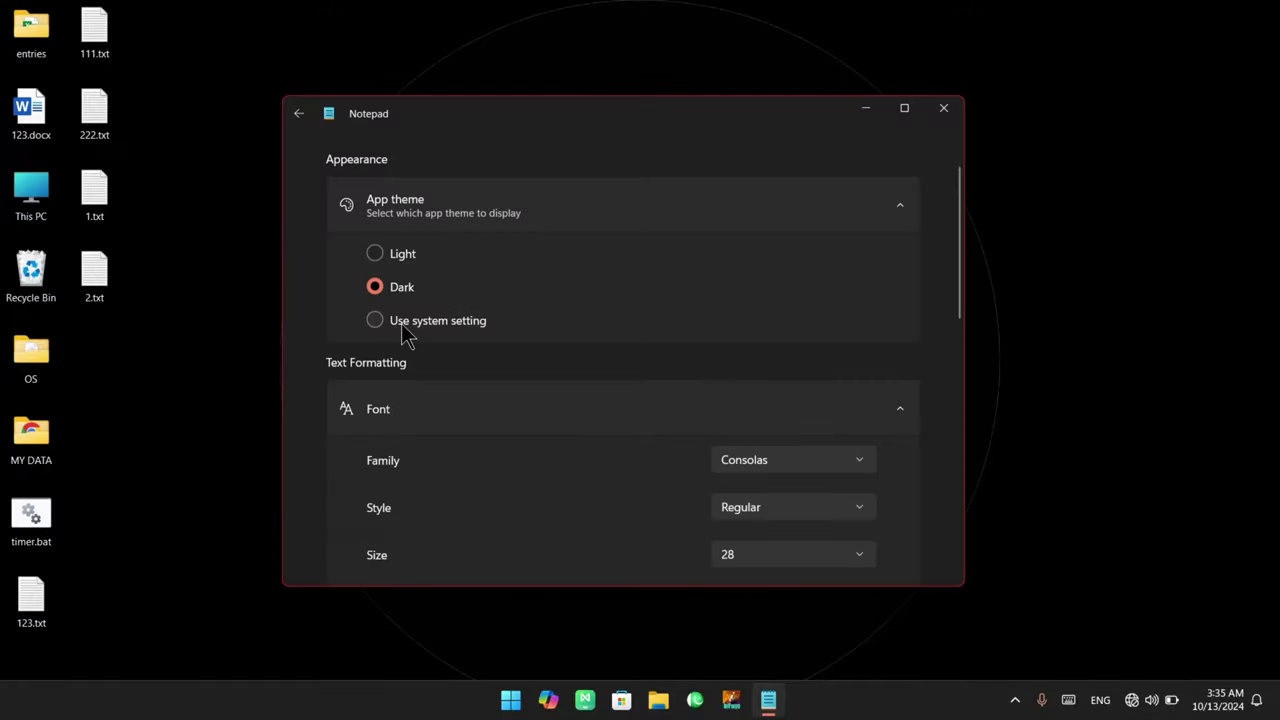
click(402, 327)
Set the font family to Chiller and return to the document
scroll(490, 365, down, 1)
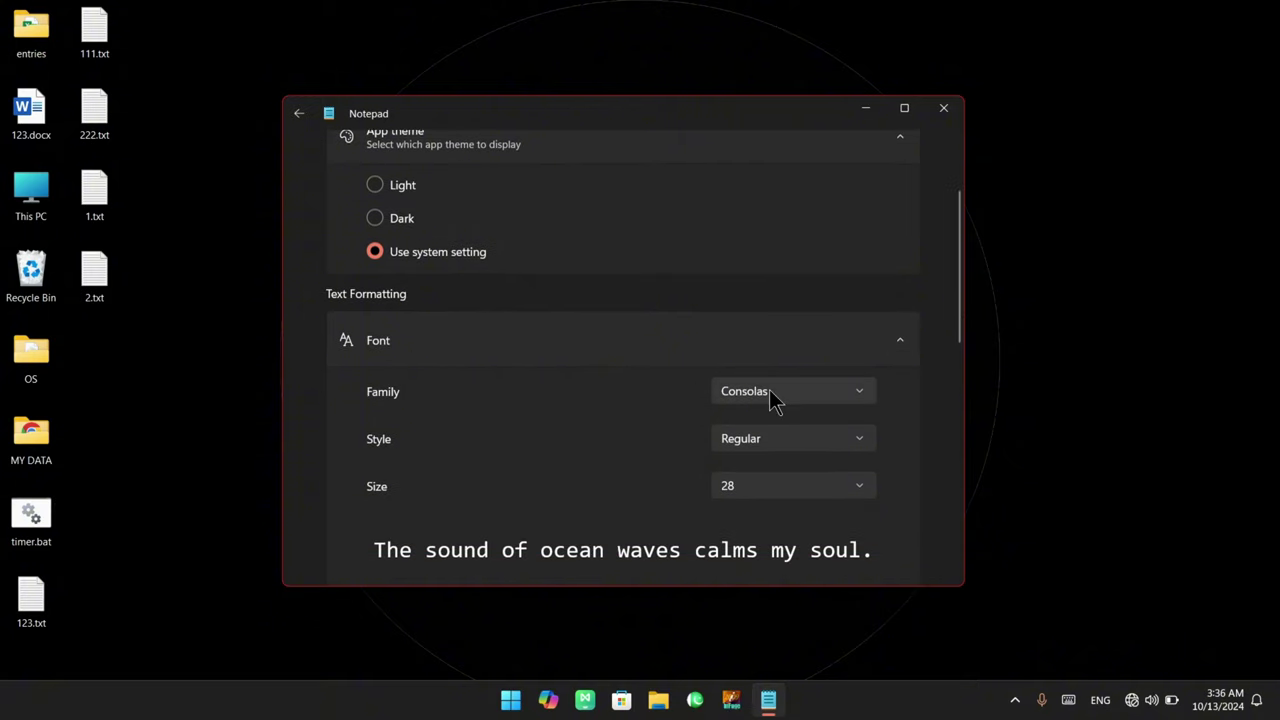
scroll(580, 402, down, 2)
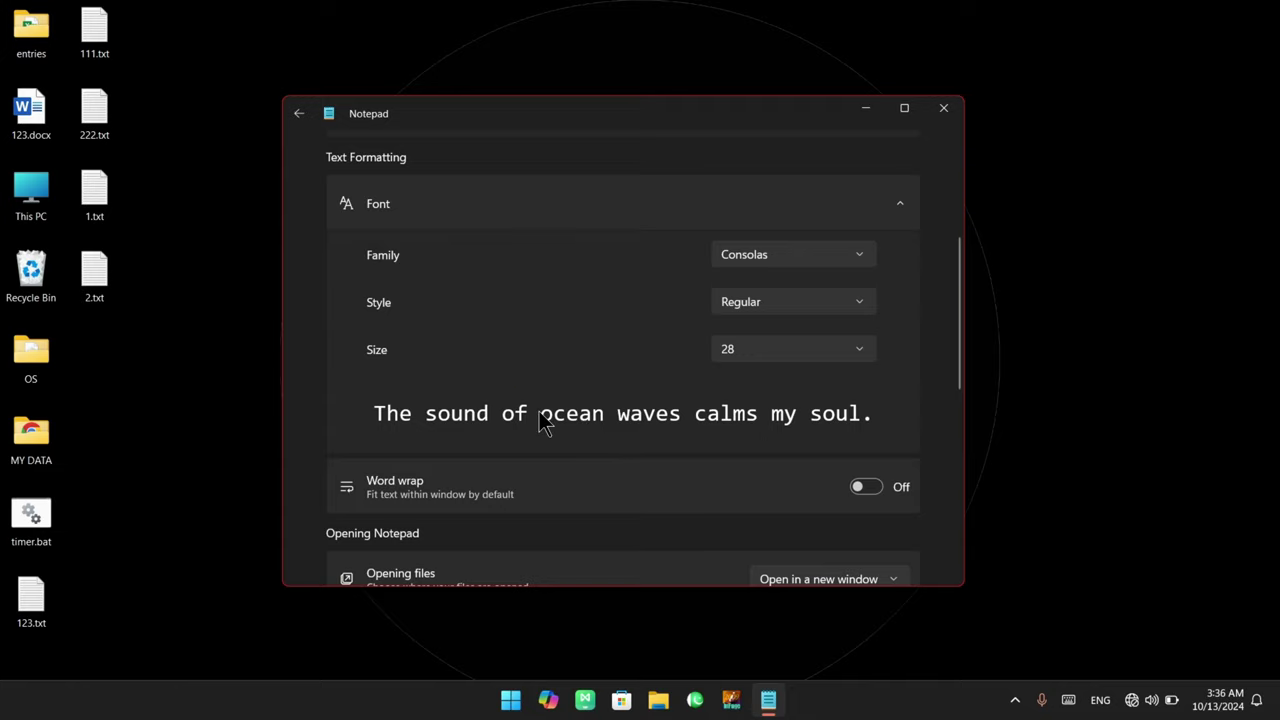
click(742, 257)
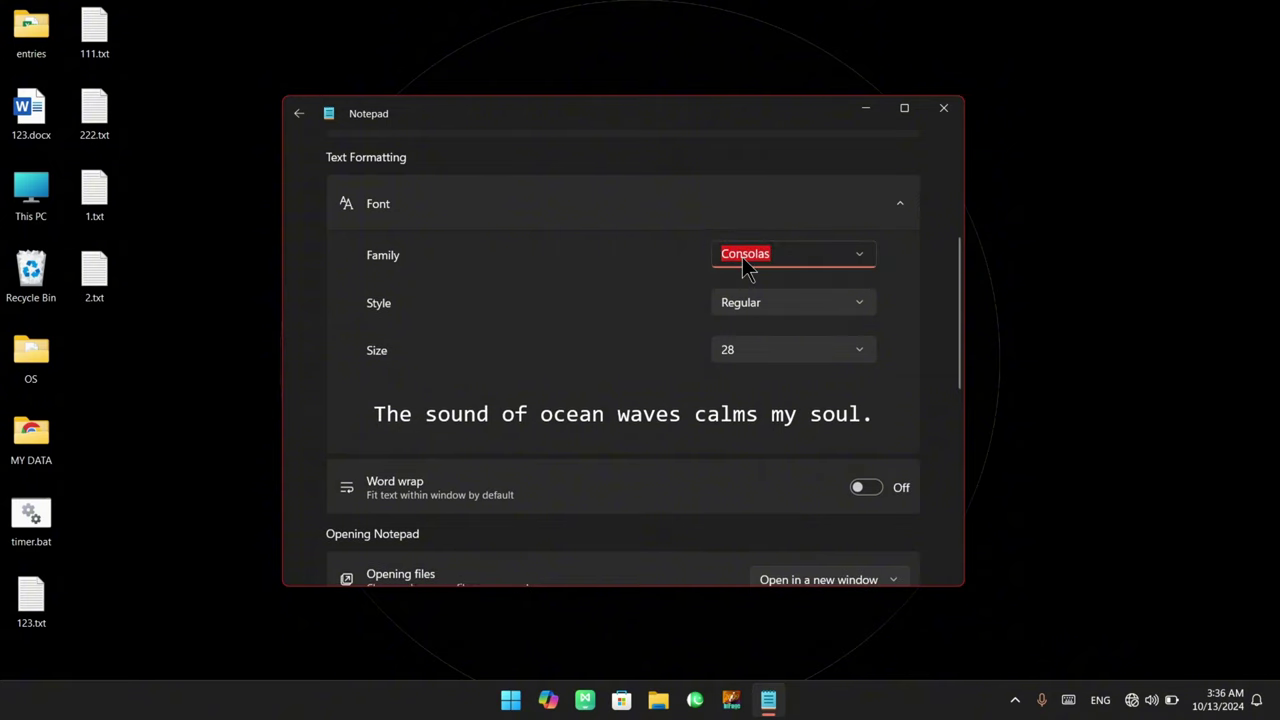
click(873, 262)
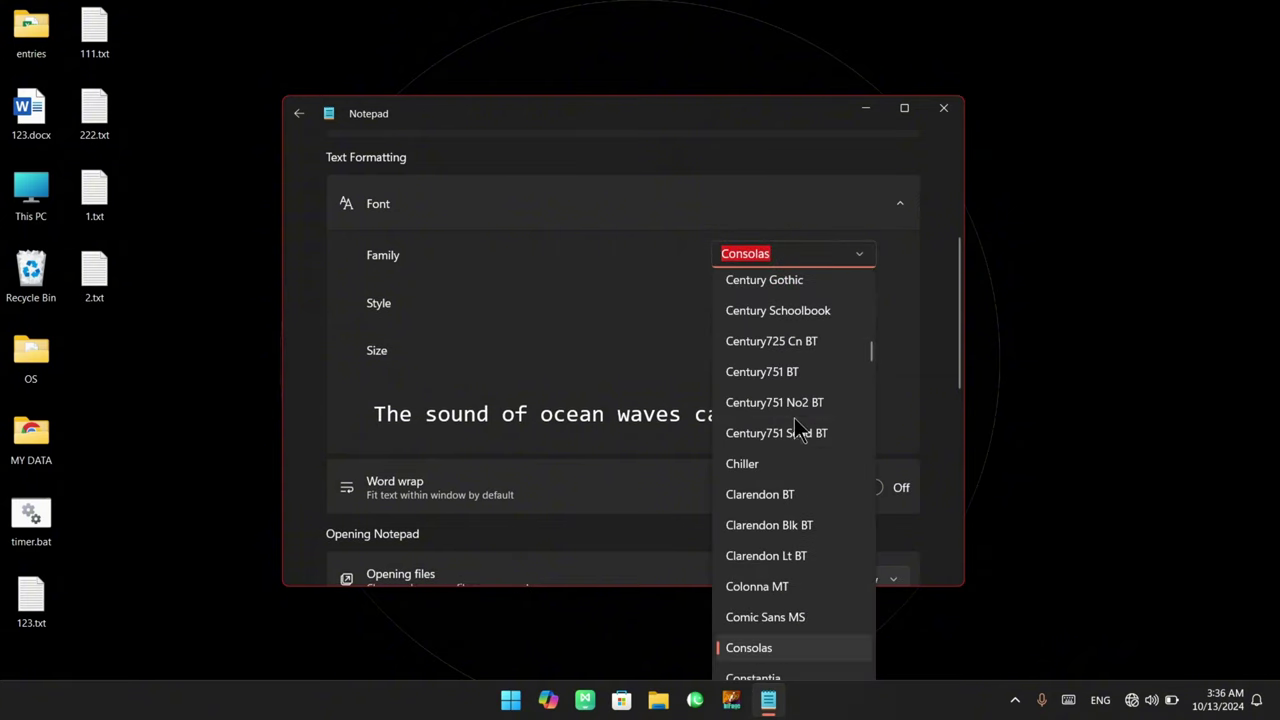
click(770, 467)
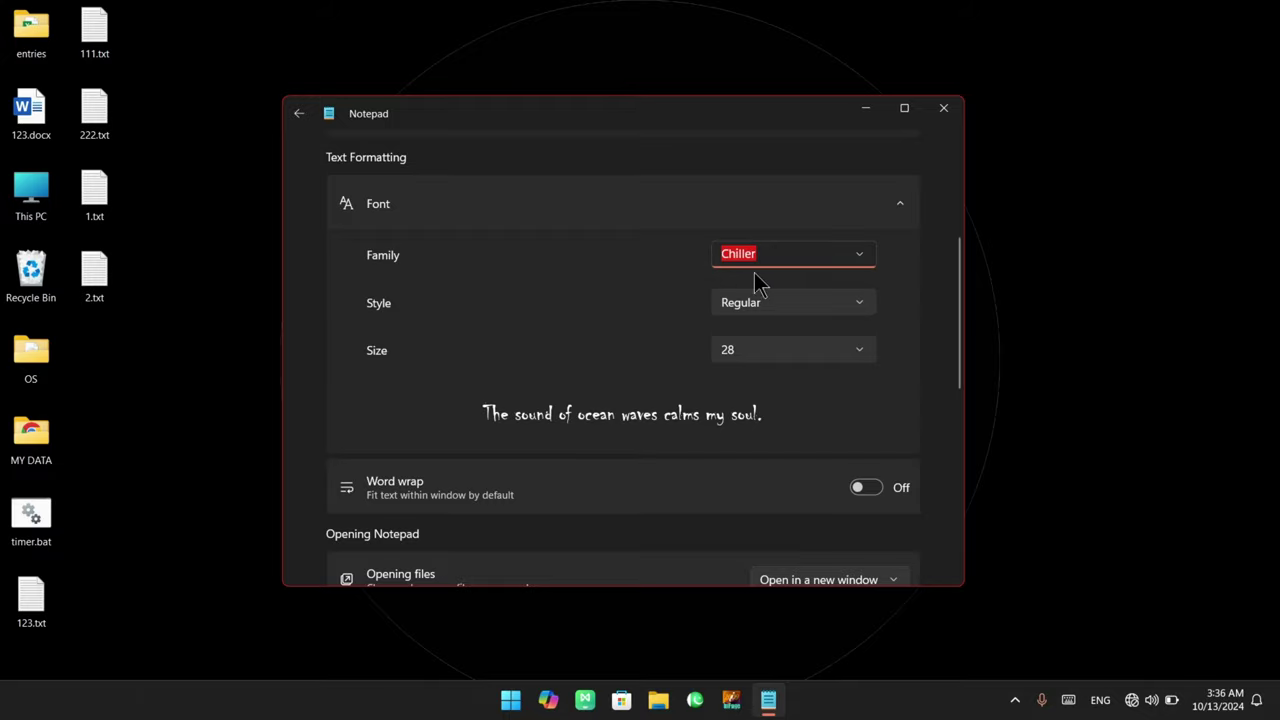
scroll(757, 340, down, 10)
scroll(757, 340, up, 8)
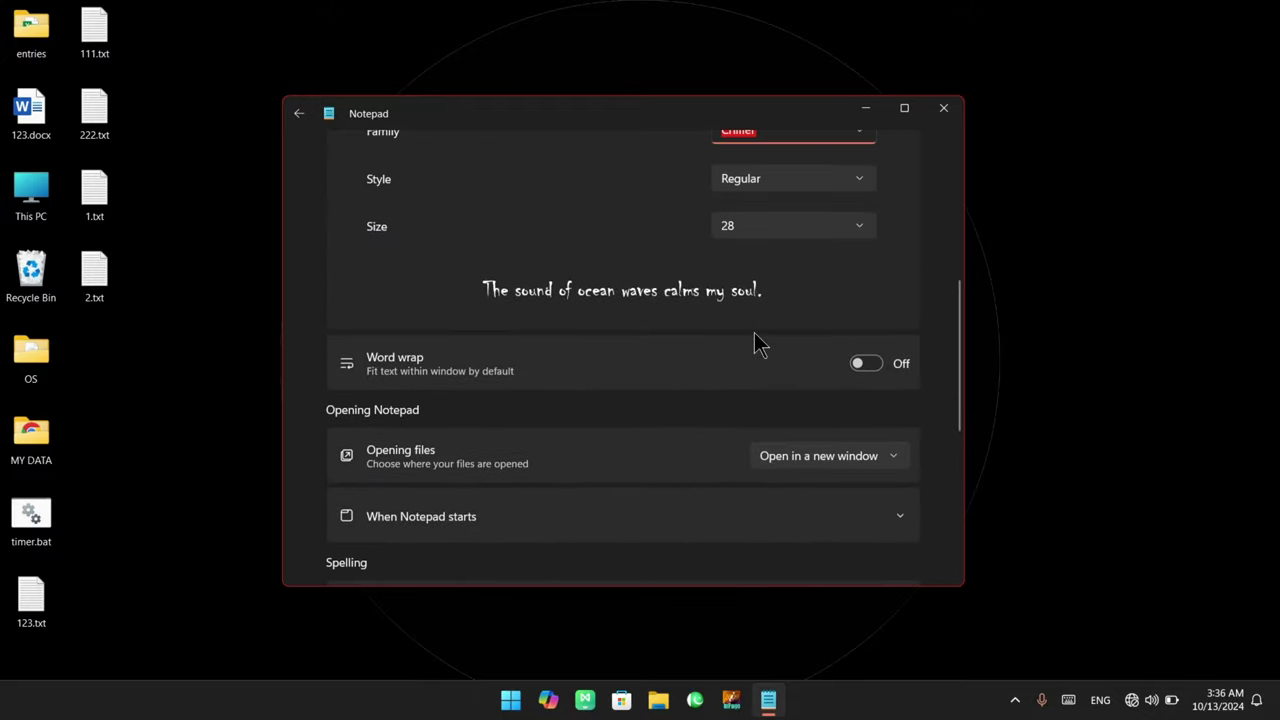
scroll(757, 343, up, 6)
click(301, 118)
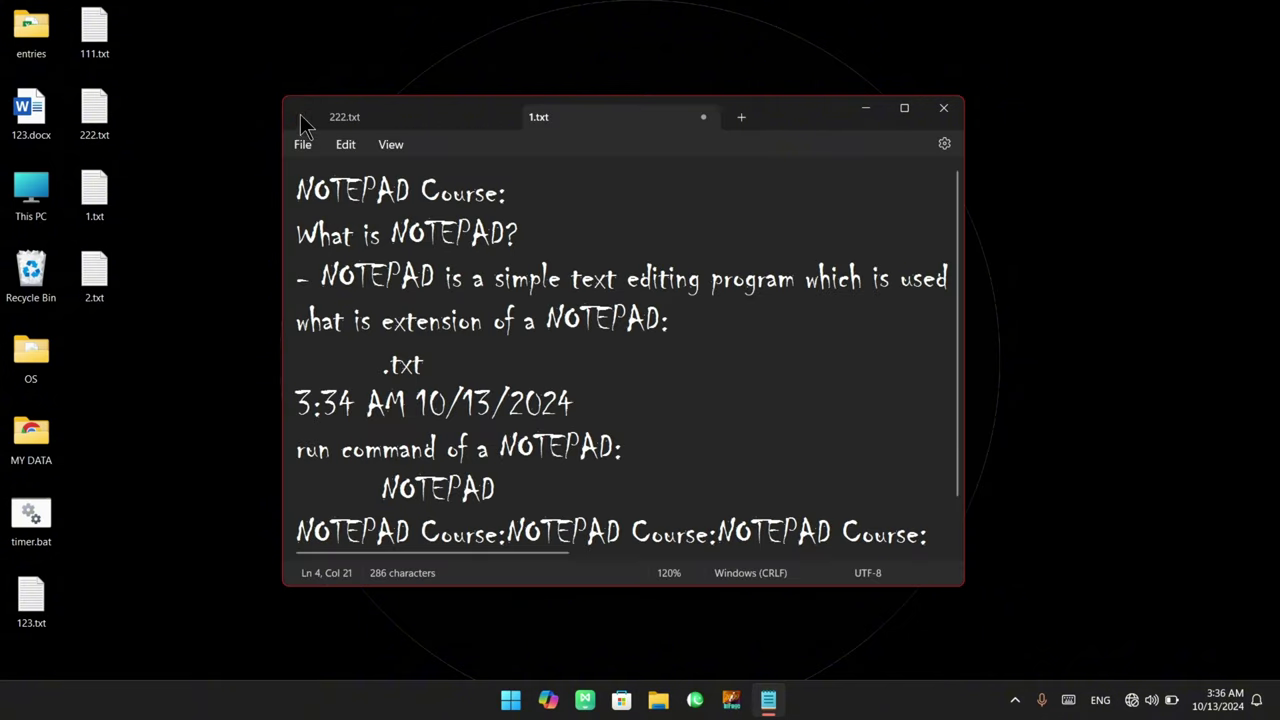
Select and deselect the opening lines of 1.txt, then bring up the Edit menu again
drag(680, 329, 555, 258)
click(390, 238)
click(343, 148)
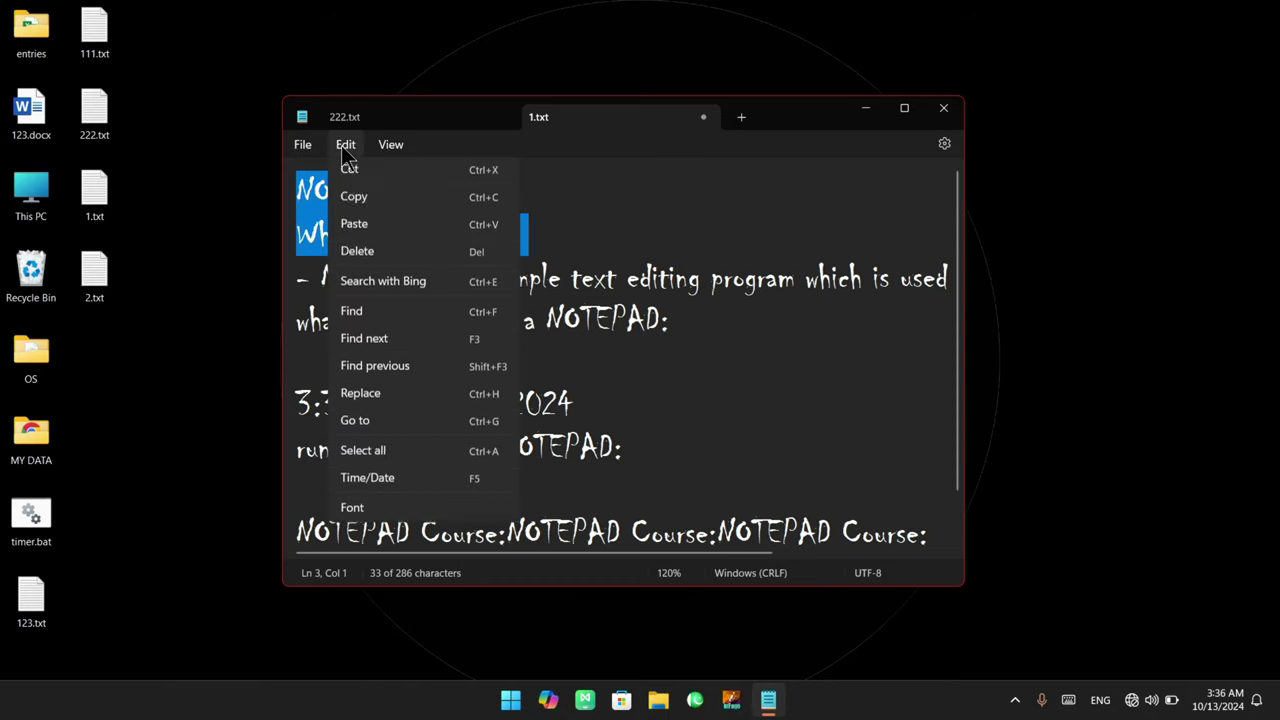
click(623, 229)
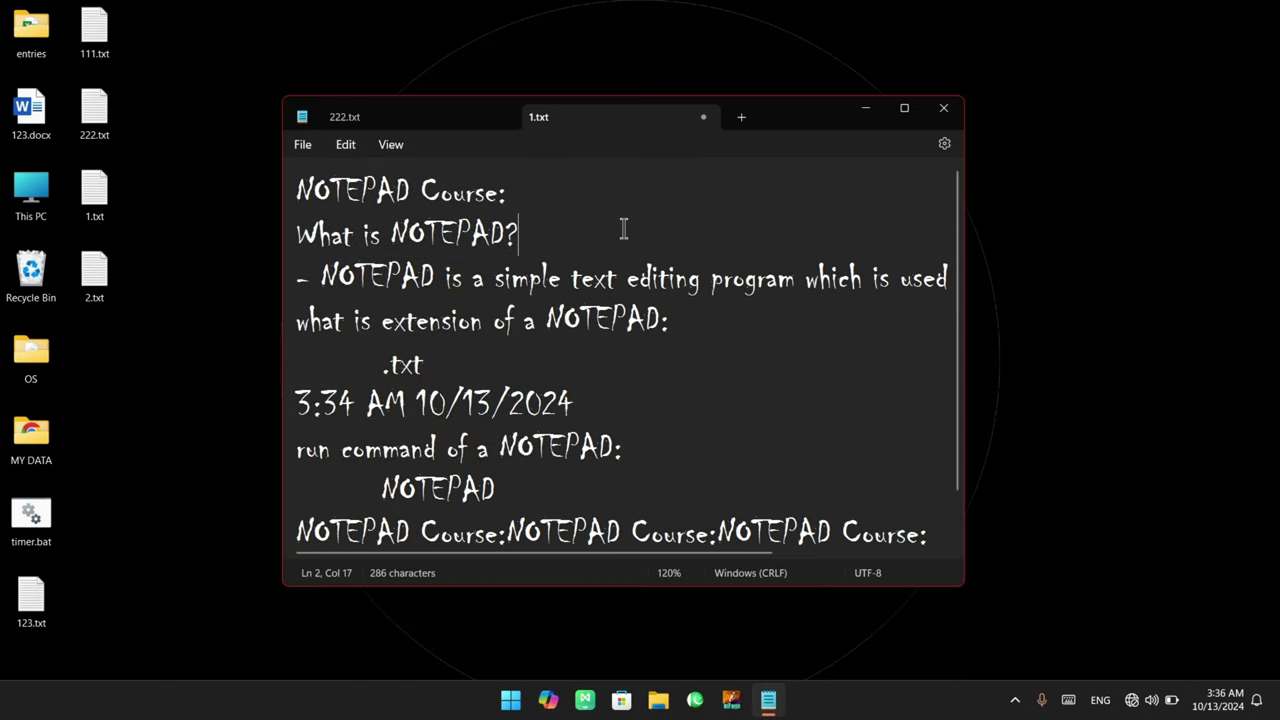
drag(623, 229, 297, 196)
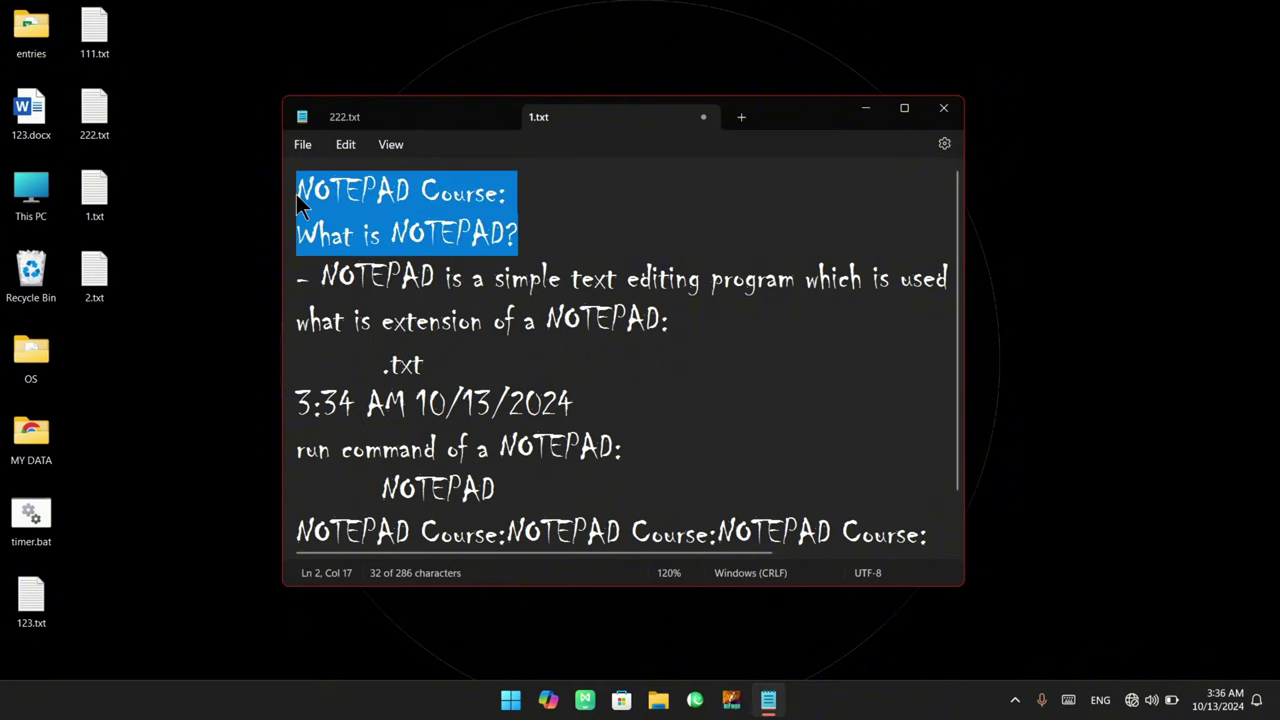
click(345, 145)
Set the font family to Comic Sans MS and return to the document
click(384, 548)
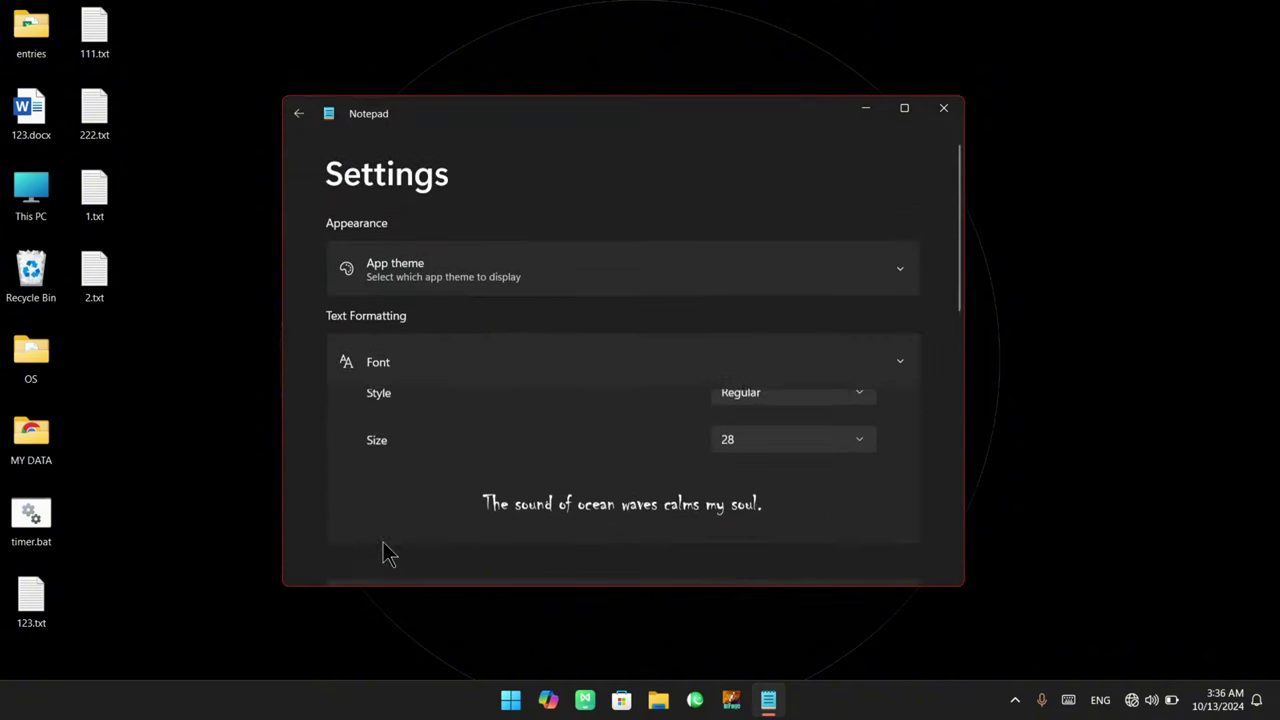
click(746, 412)
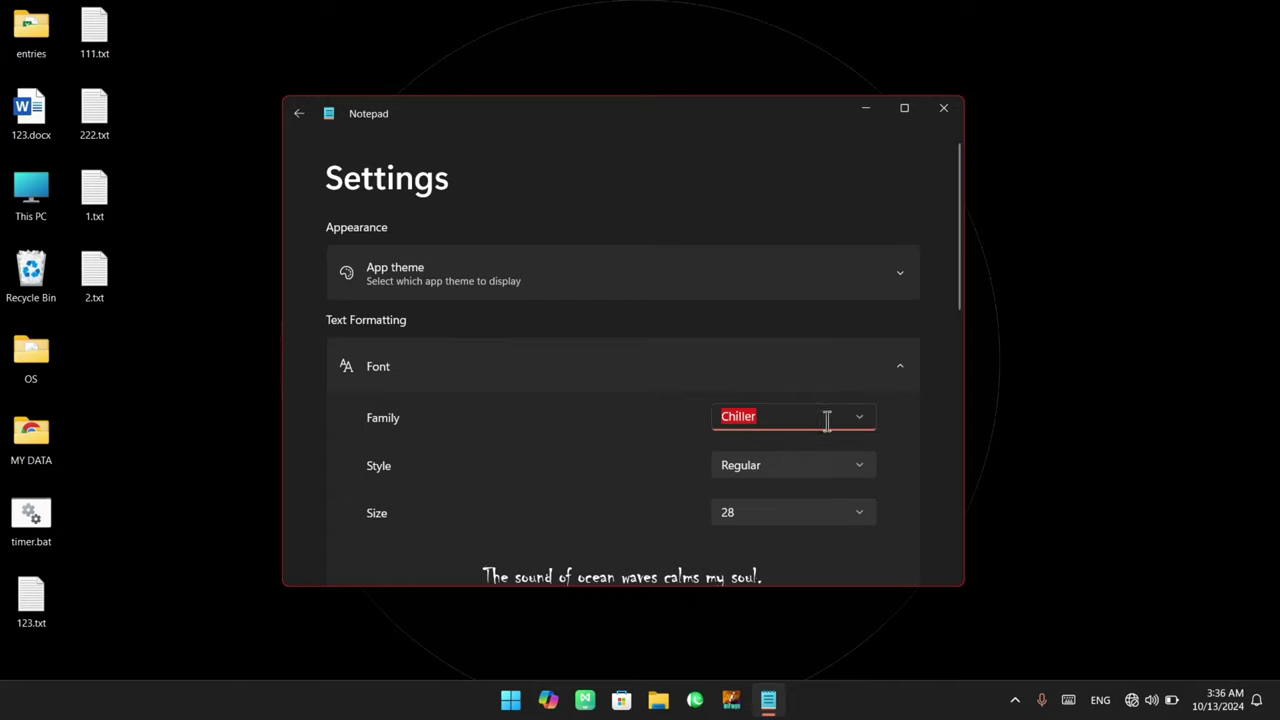
click(862, 422)
scroll(808, 532, down, 3)
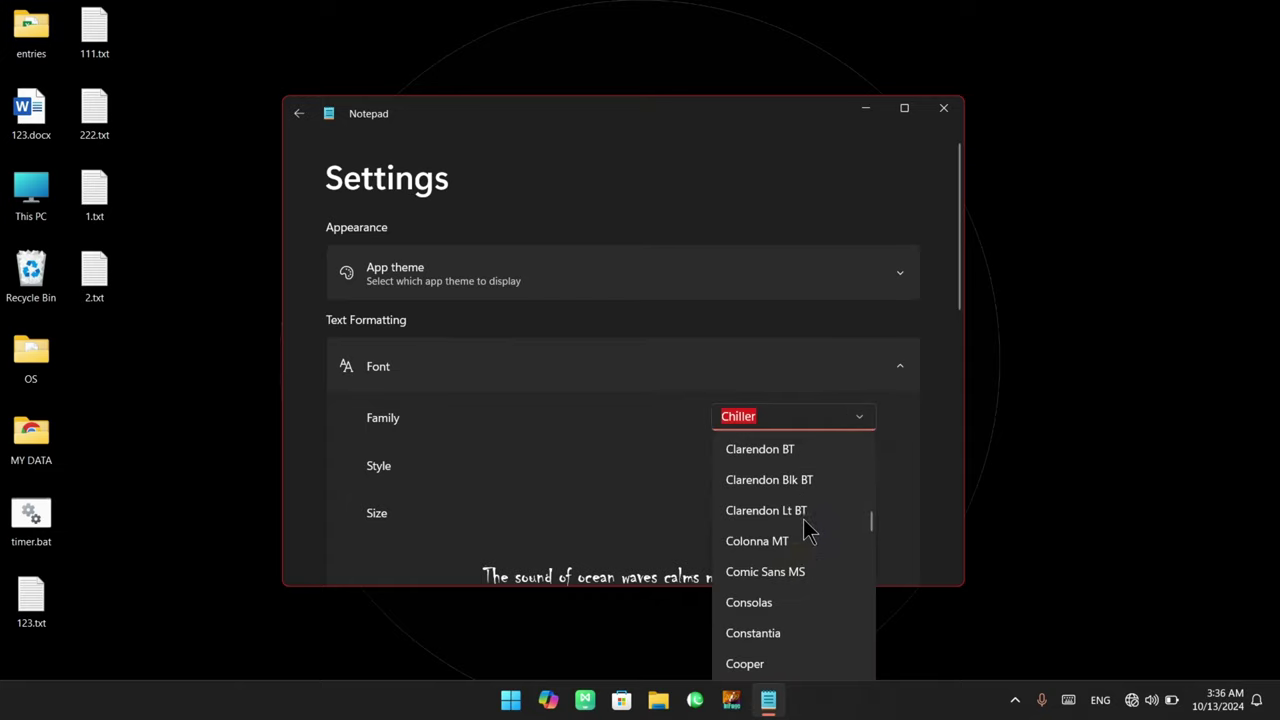
click(778, 572)
click(303, 111)
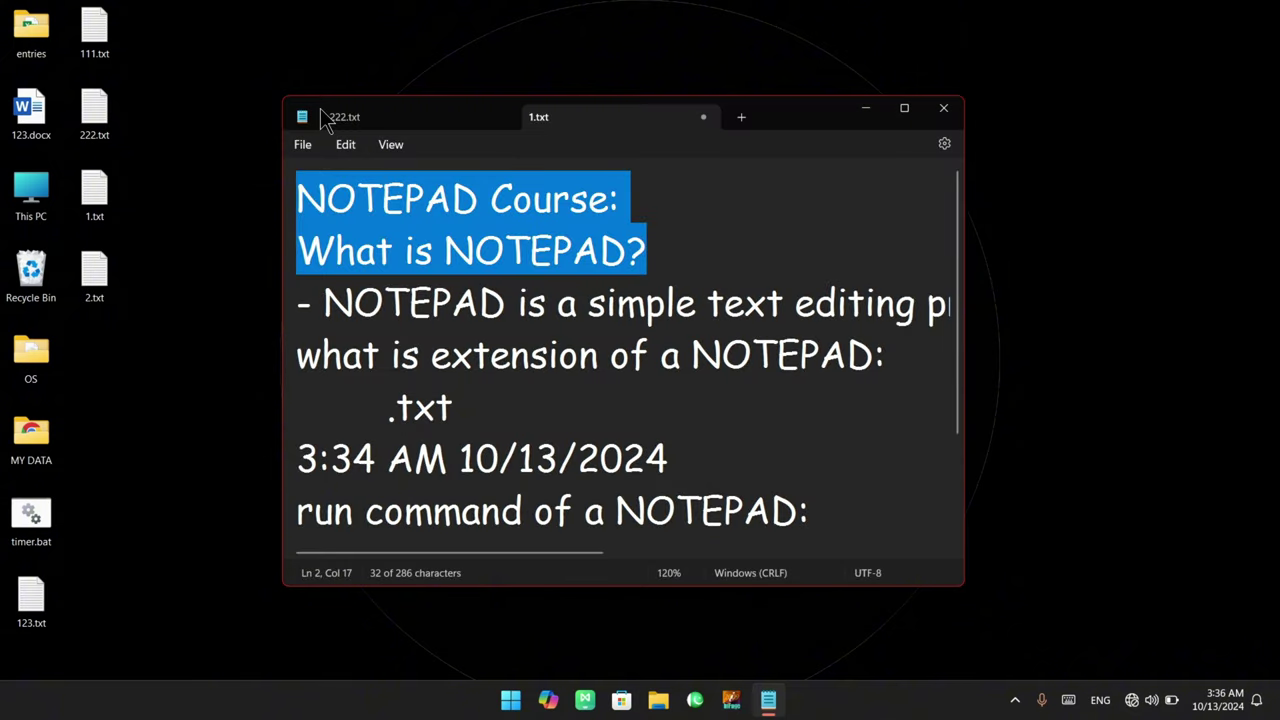
Select and deselect the first two lines, then bring up the Edit menu
click(466, 258)
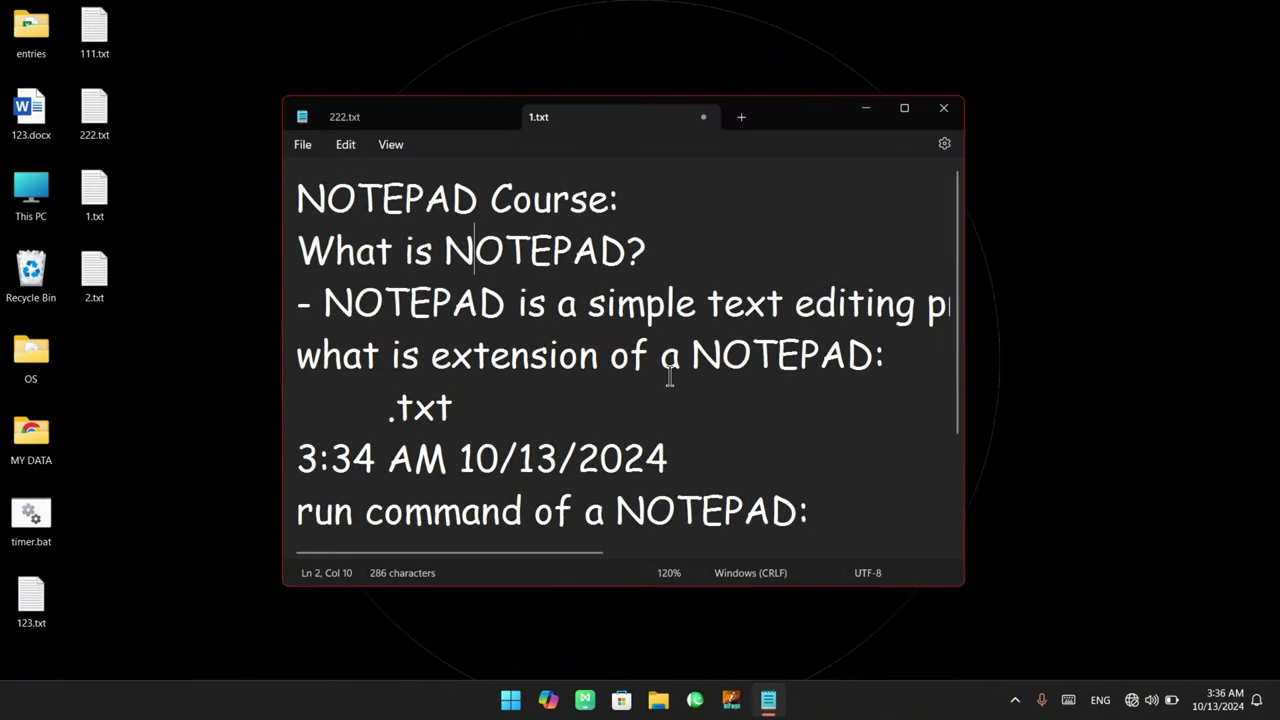
drag(650, 252, 270, 195)
click(436, 245)
click(346, 146)
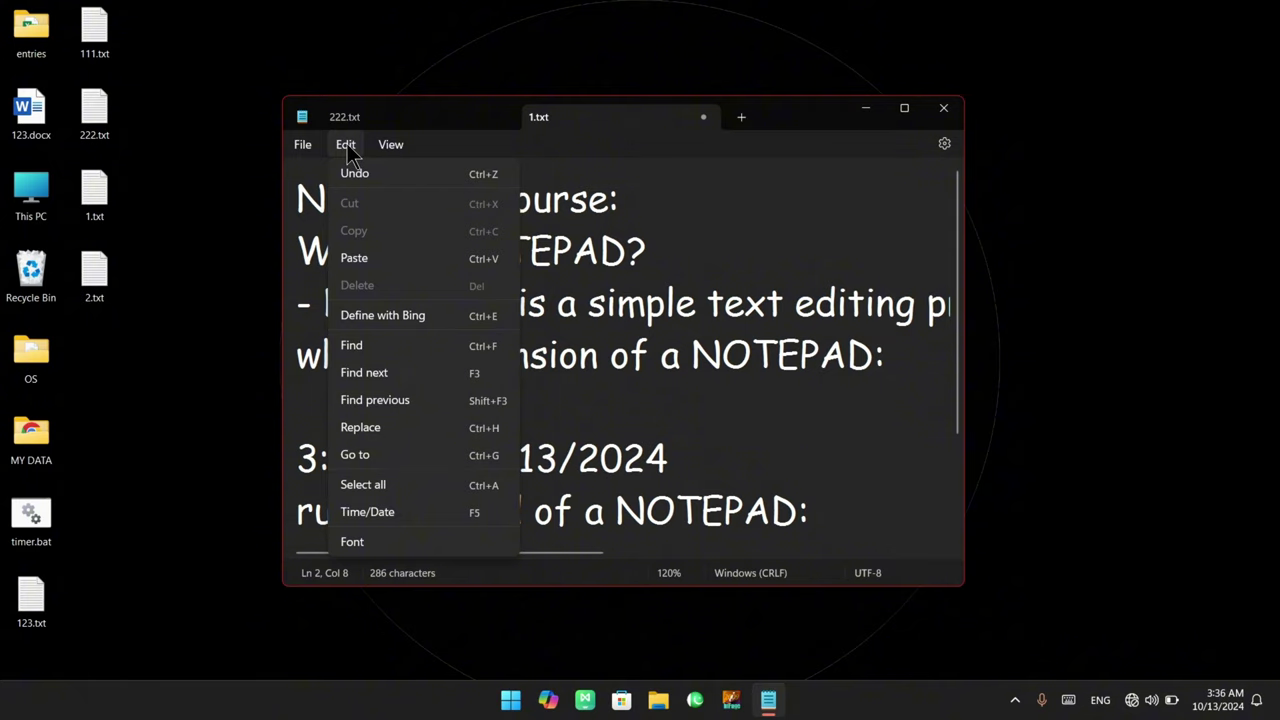
In font settings, try the Engravers MT family, then browse the list and pick Nice Info Demo
click(417, 546)
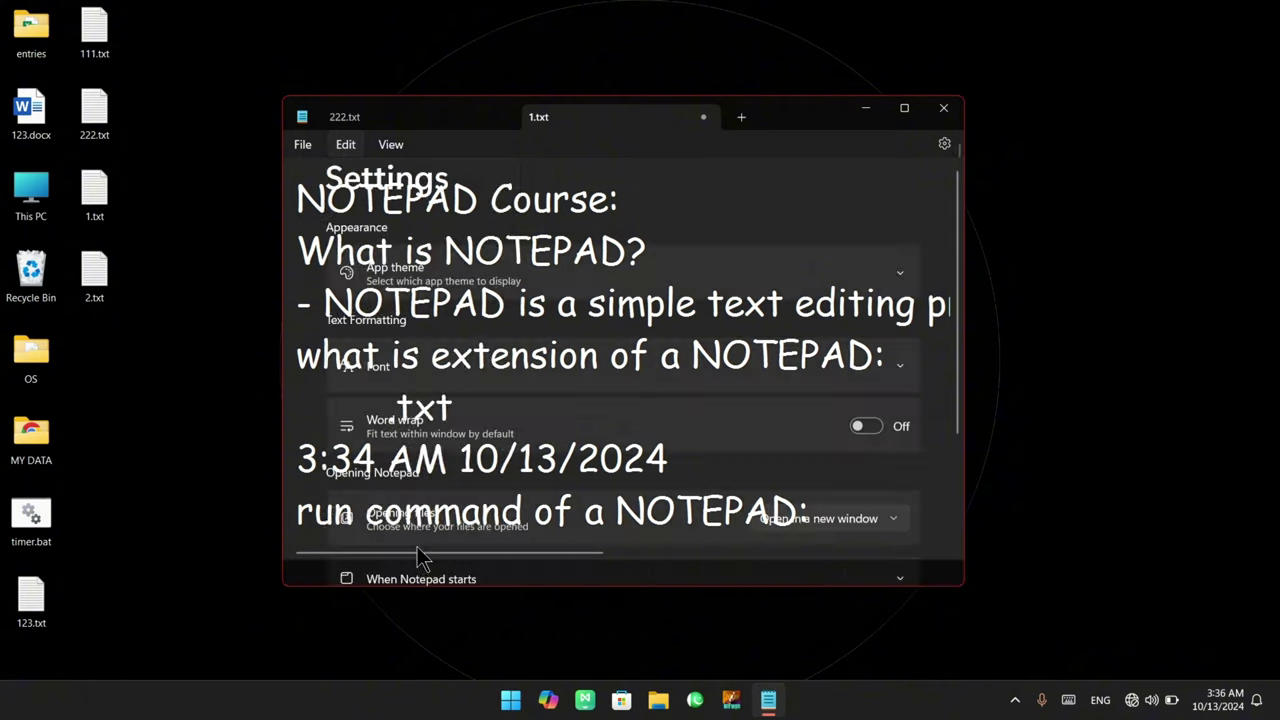
click(866, 337)
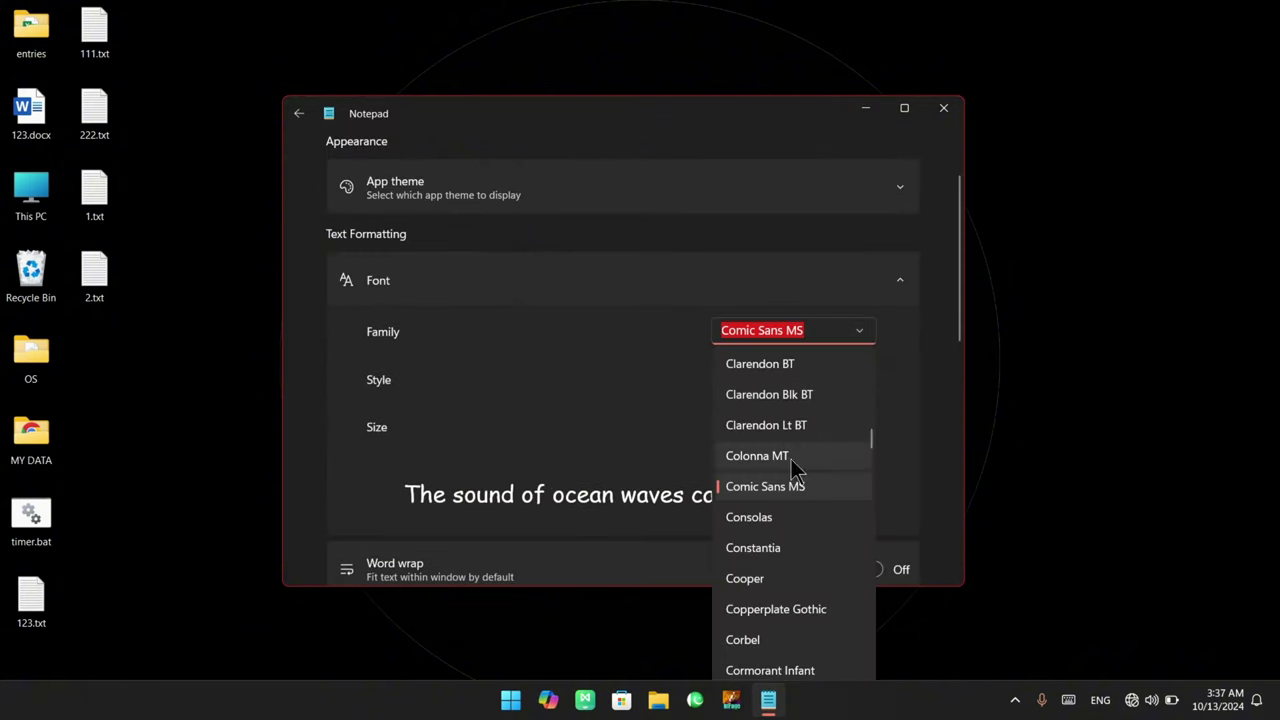
scroll(790, 470, down, 10)
click(766, 466)
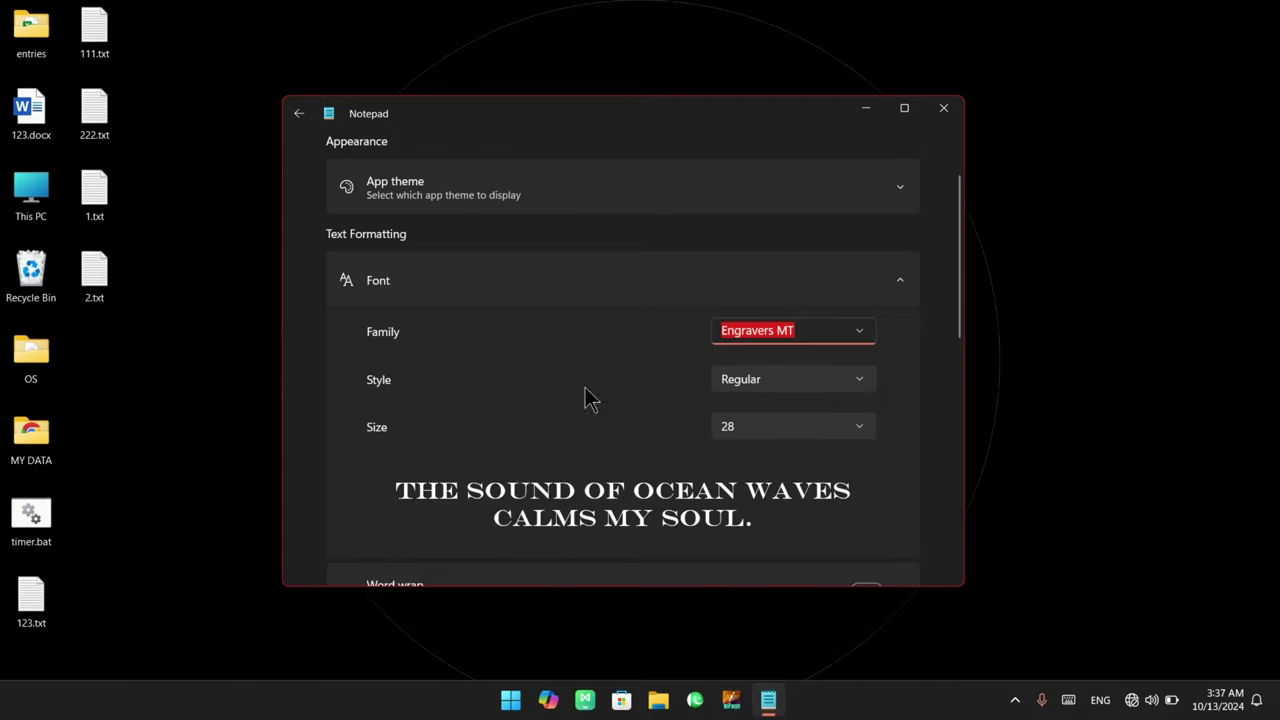
click(860, 336)
scroll(793, 447, down, 8)
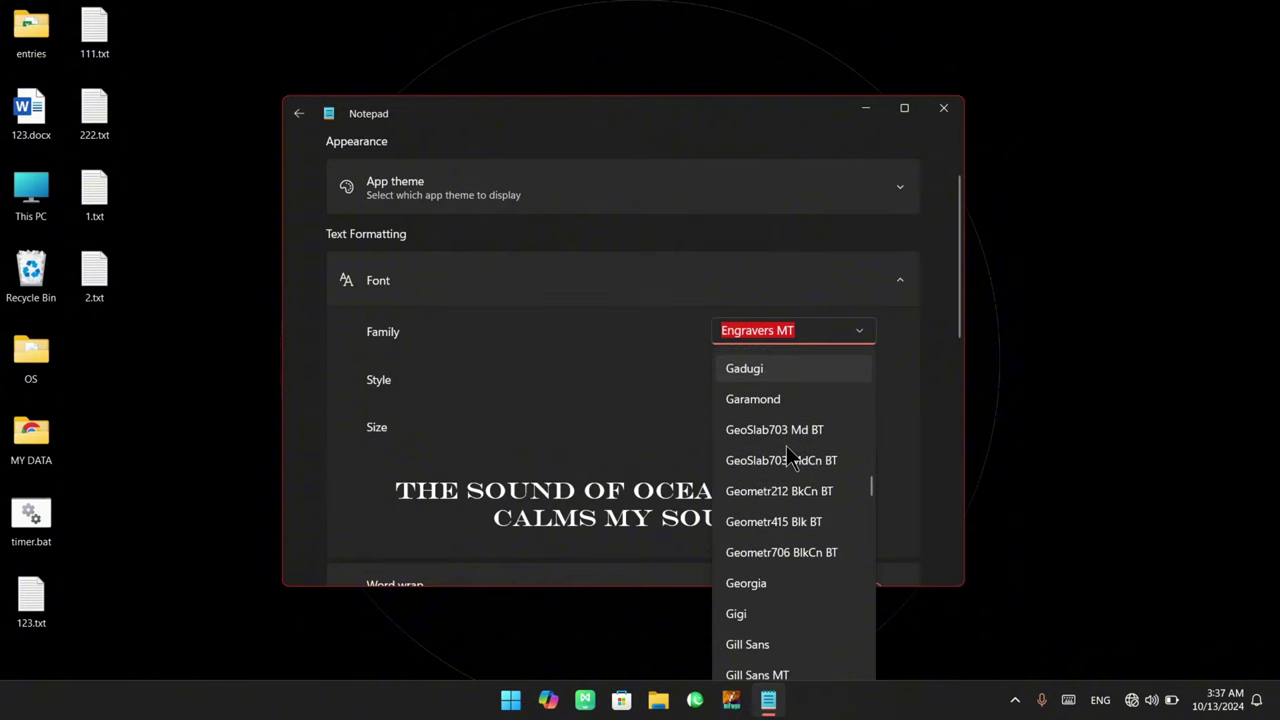
scroll(787, 450, down, 10)
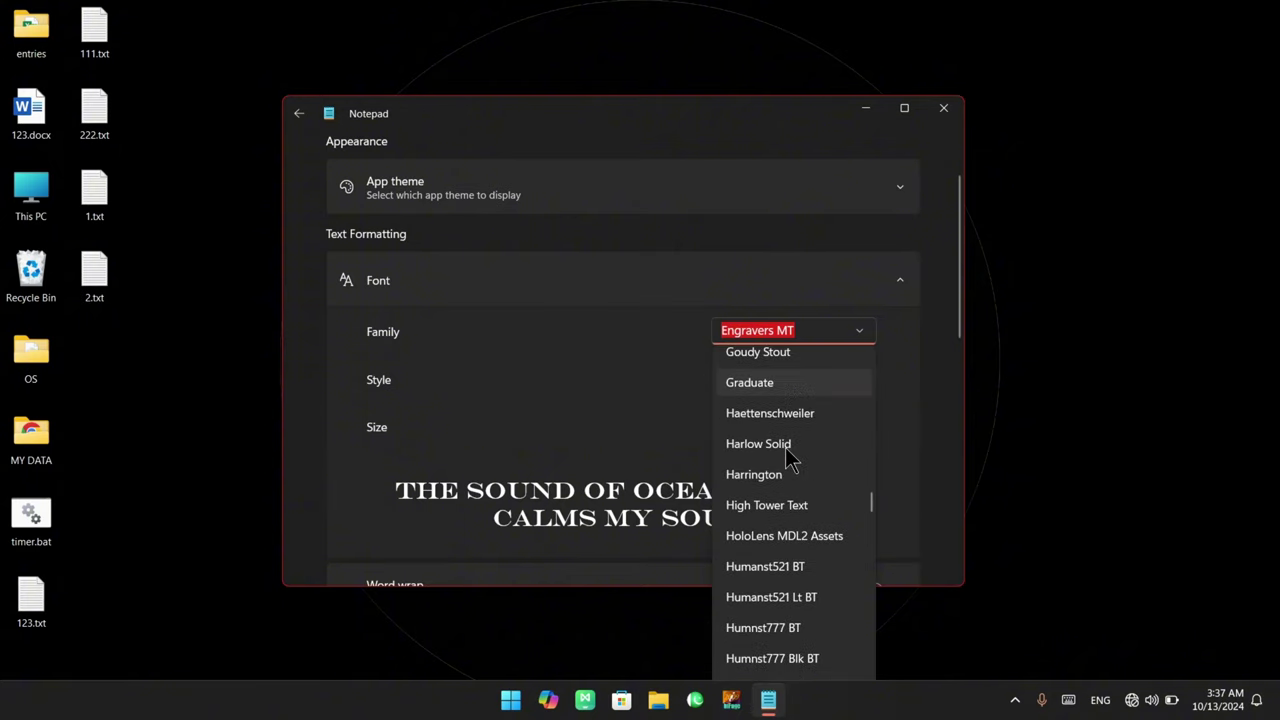
scroll(785, 447, down, 20)
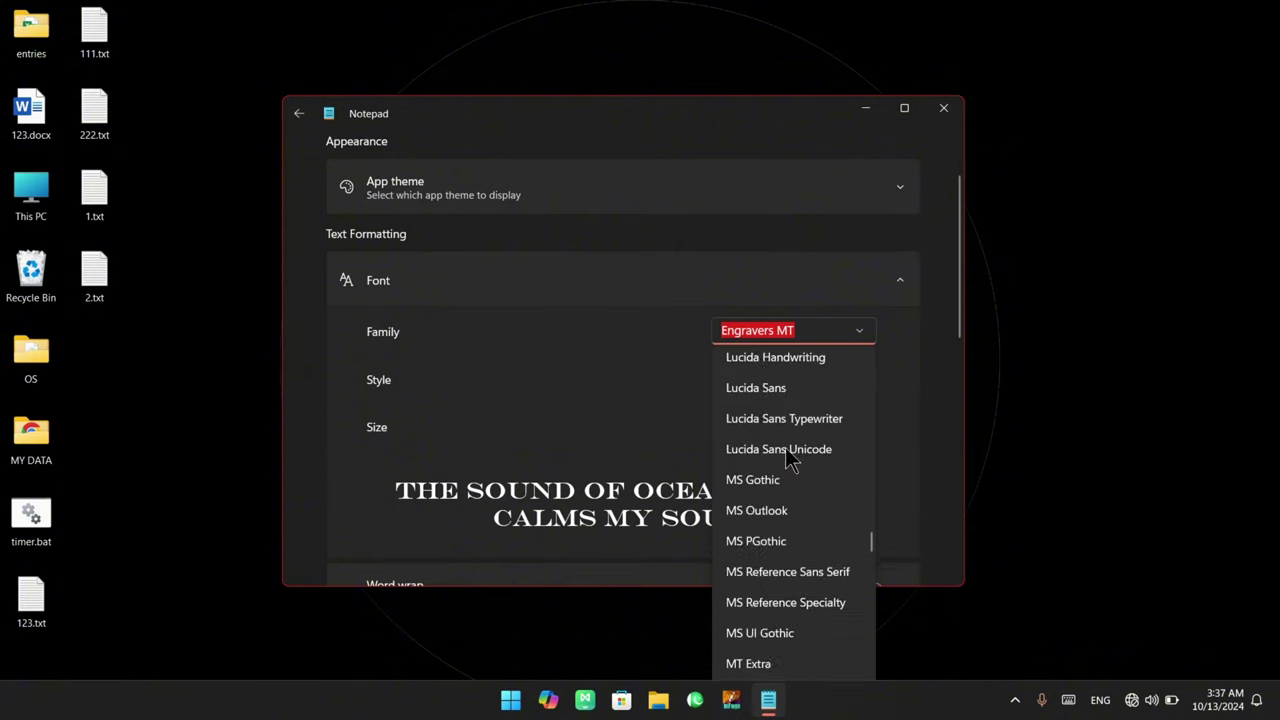
scroll(790, 458, down, 3)
scroll(790, 458, up, 4)
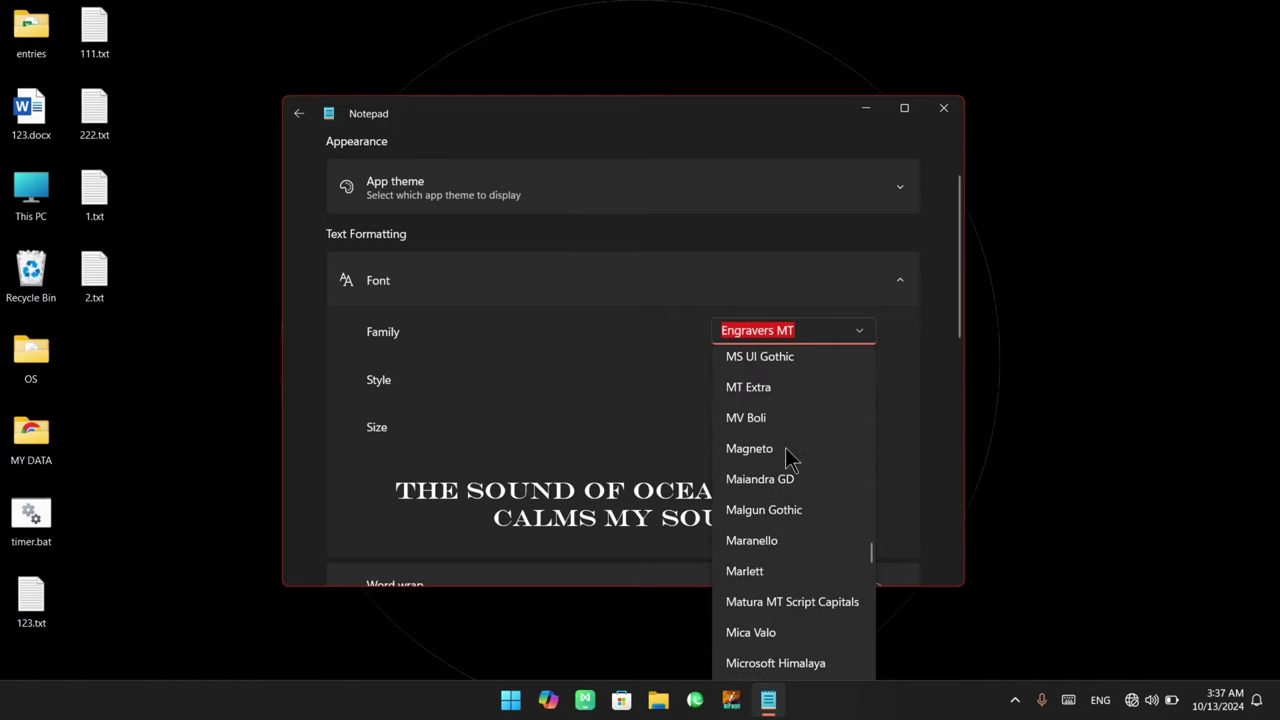
scroll(787, 458, up, 1)
scroll(787, 458, down, 8)
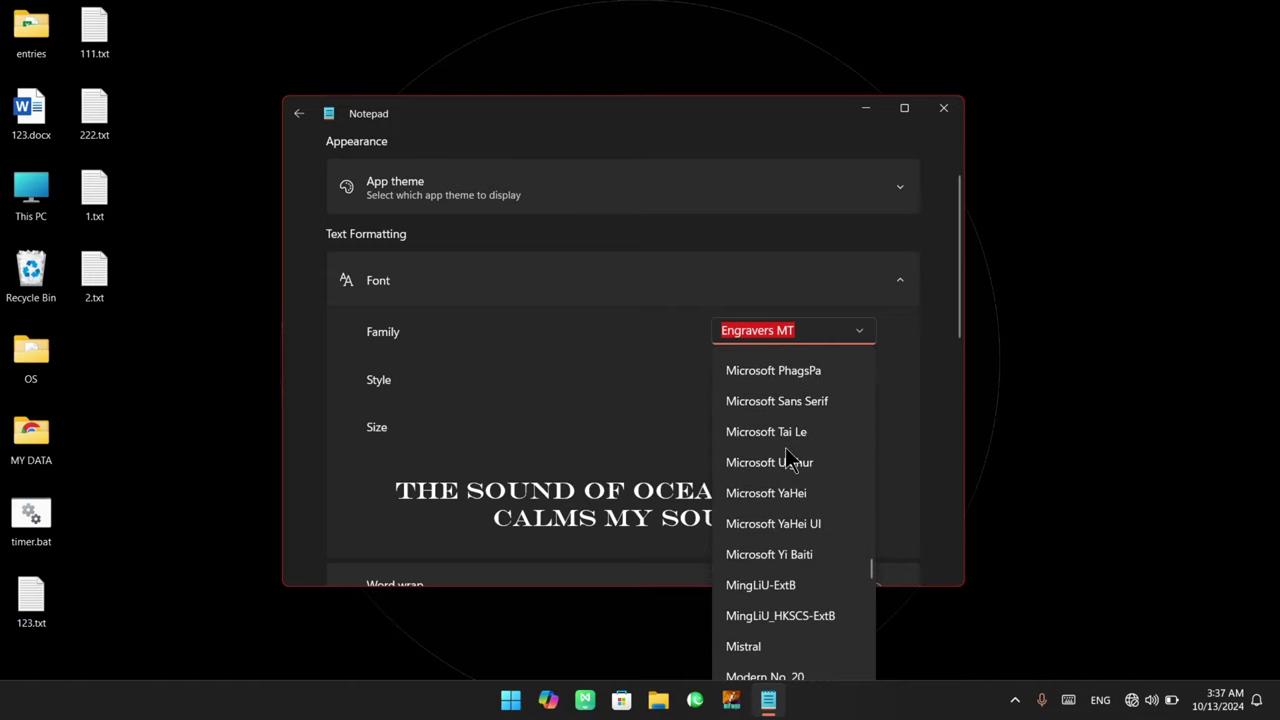
scroll(787, 458, down, 3)
scroll(790, 458, down, 12)
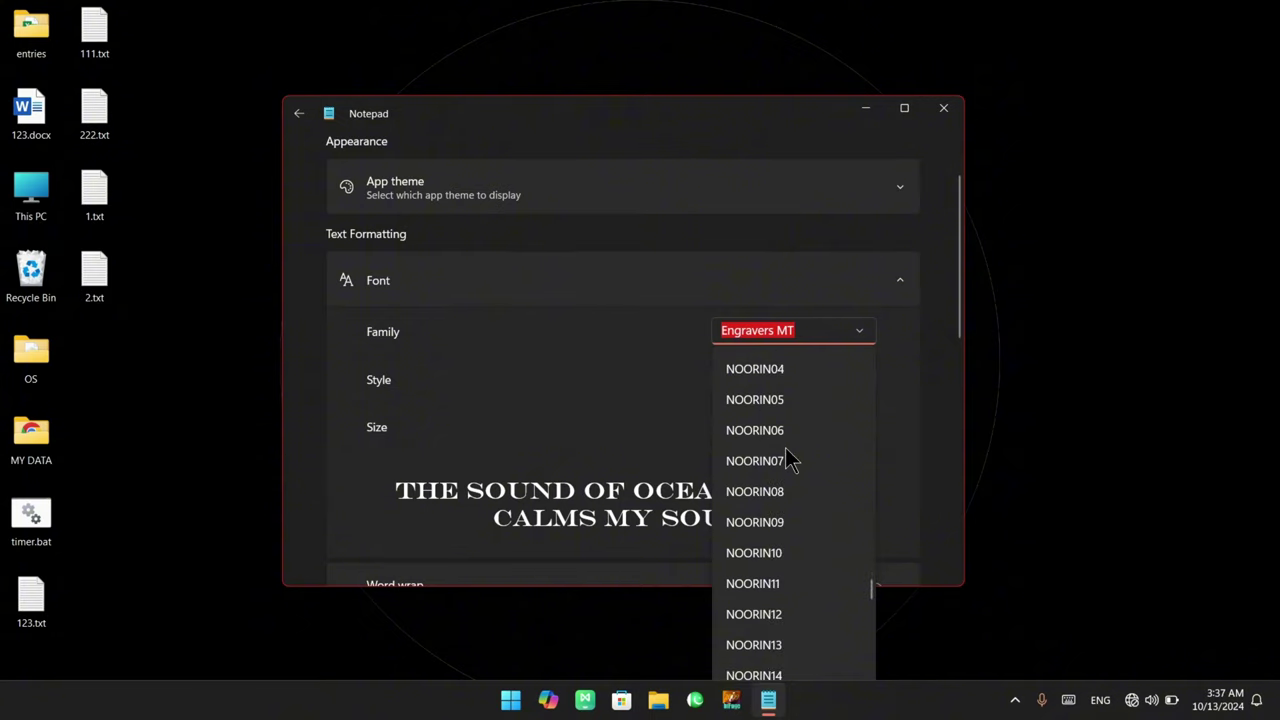
scroll(790, 458, down, 15)
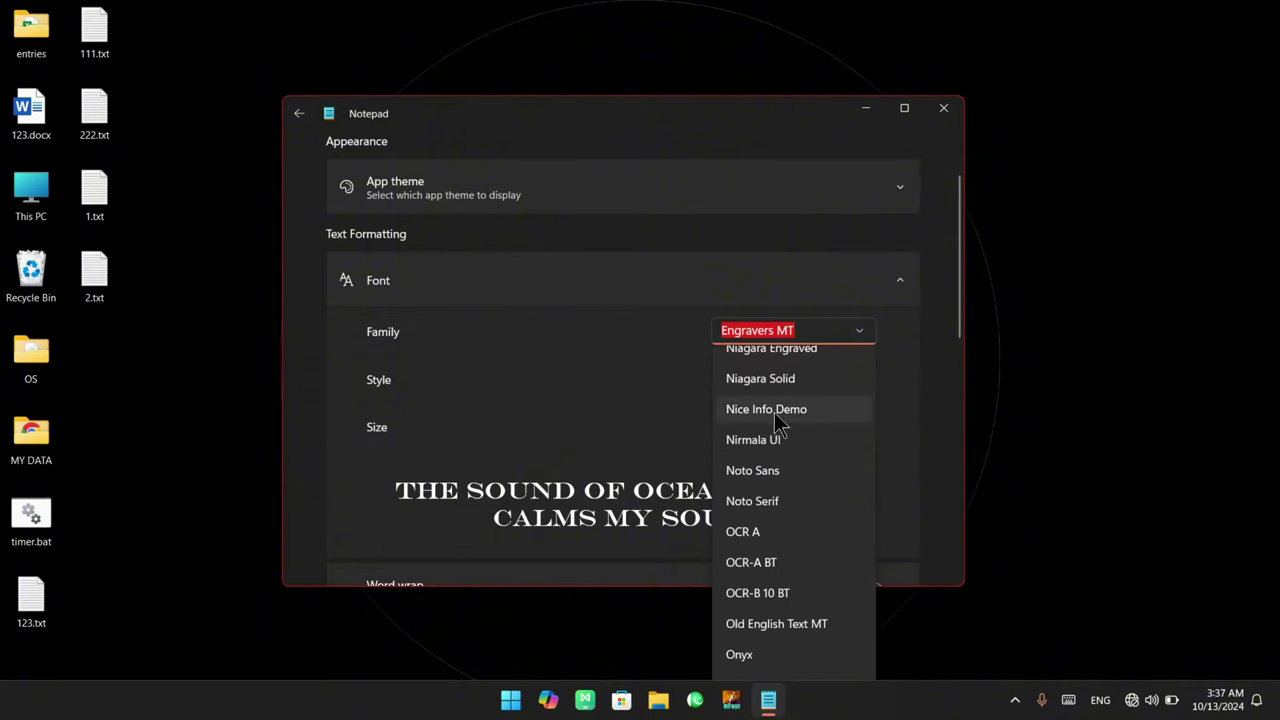
click(770, 410)
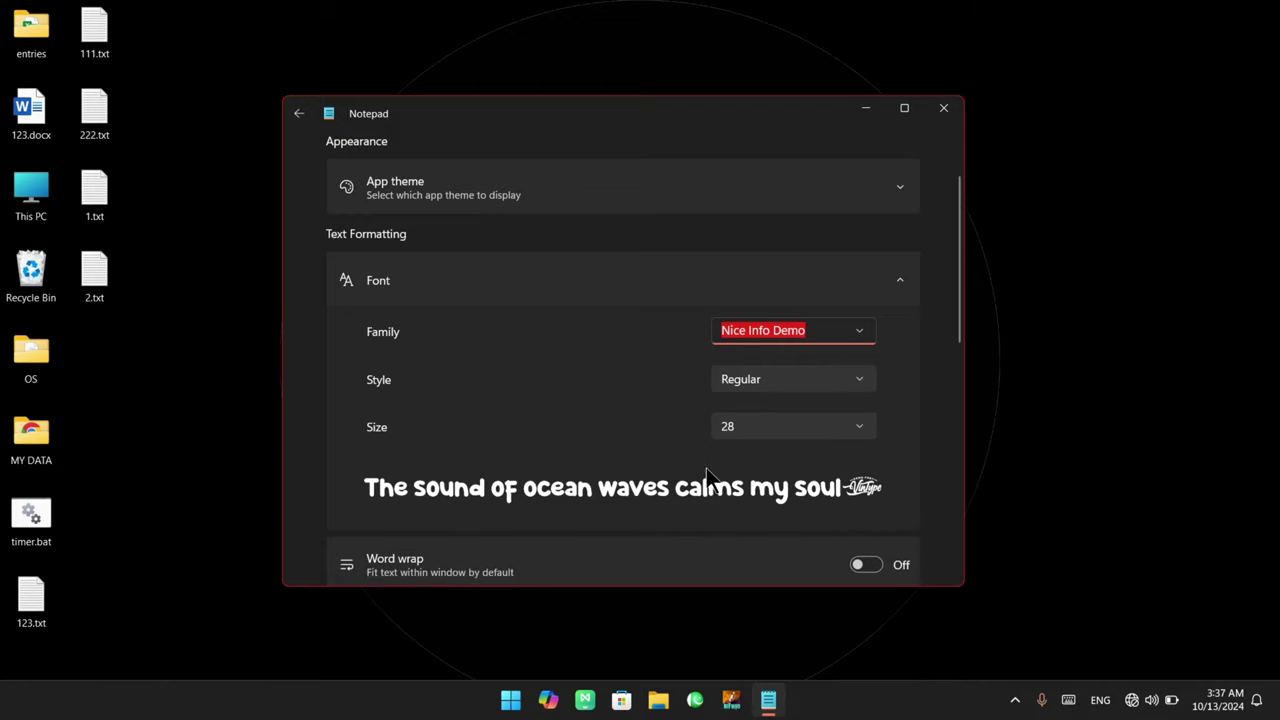
Try Agency FB, AlQalam Mehfil, AlQalam Taj Nastaleeq, Alvi Nastaleeq, Anwar and Arial families in turn
click(865, 343)
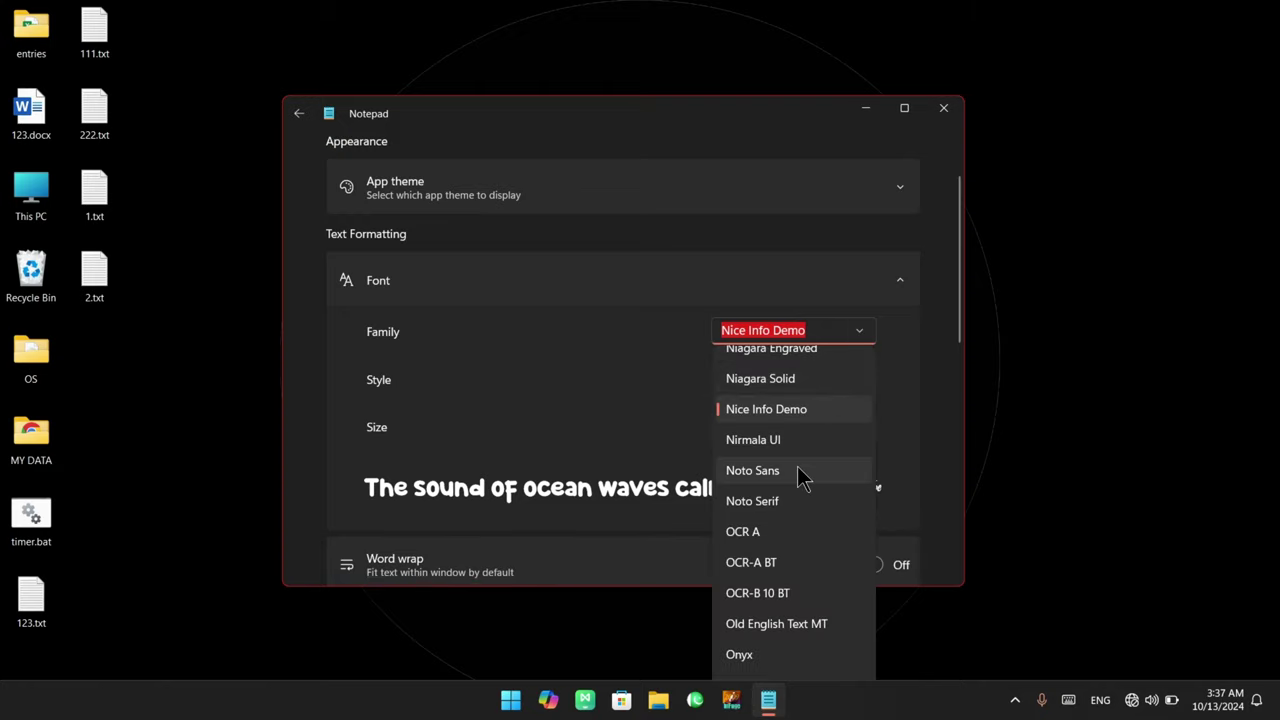
key(Home)
key(Return)
click(864, 335)
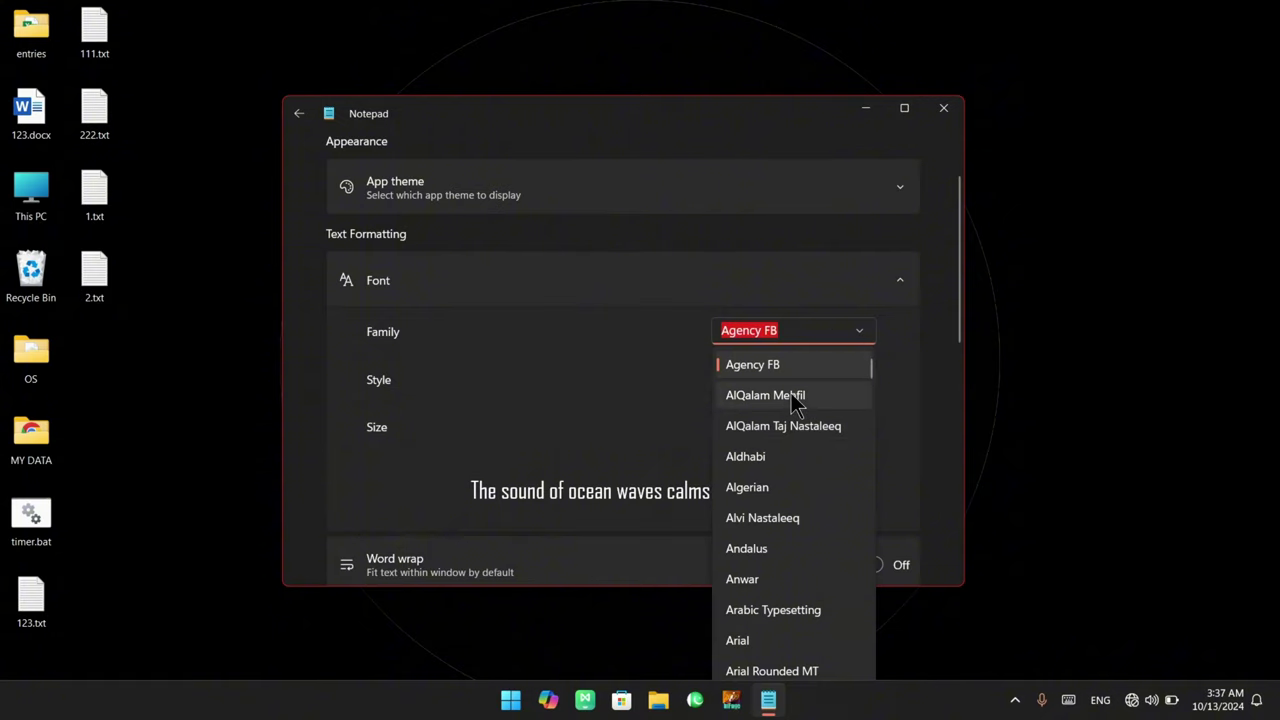
click(791, 395)
click(863, 335)
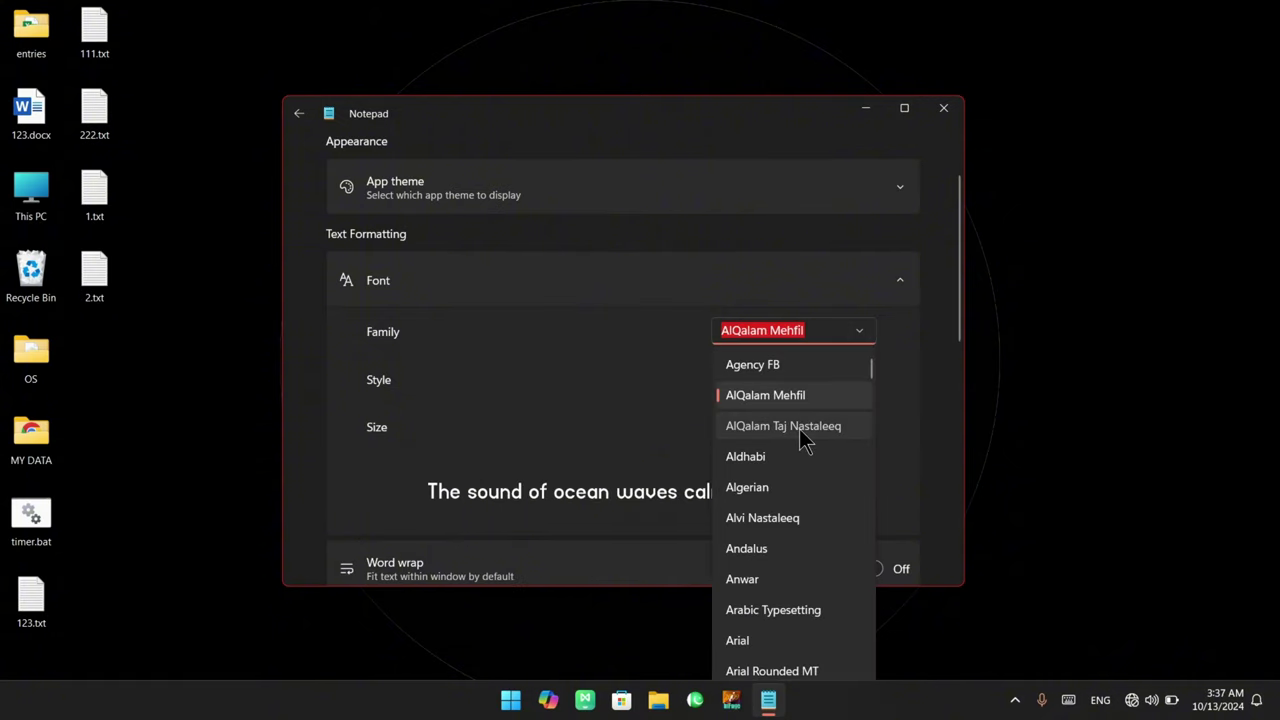
click(805, 428)
click(857, 338)
click(790, 517)
click(860, 335)
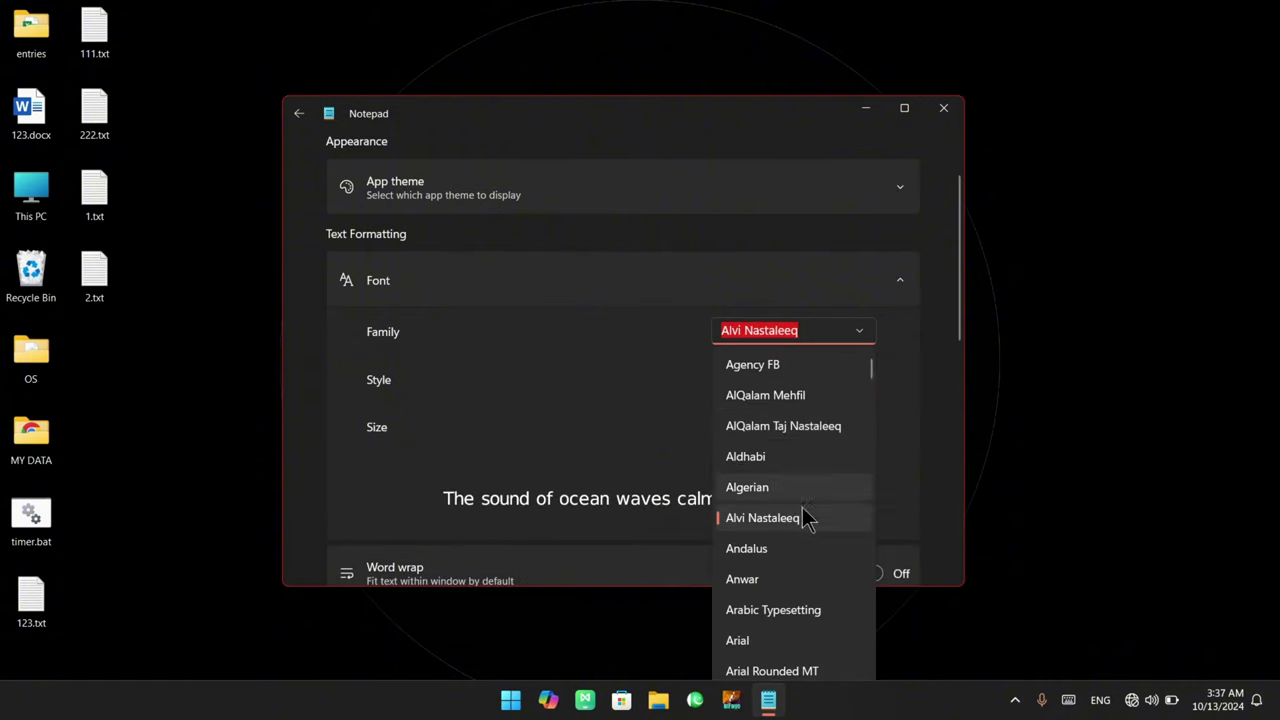
click(786, 594)
click(862, 336)
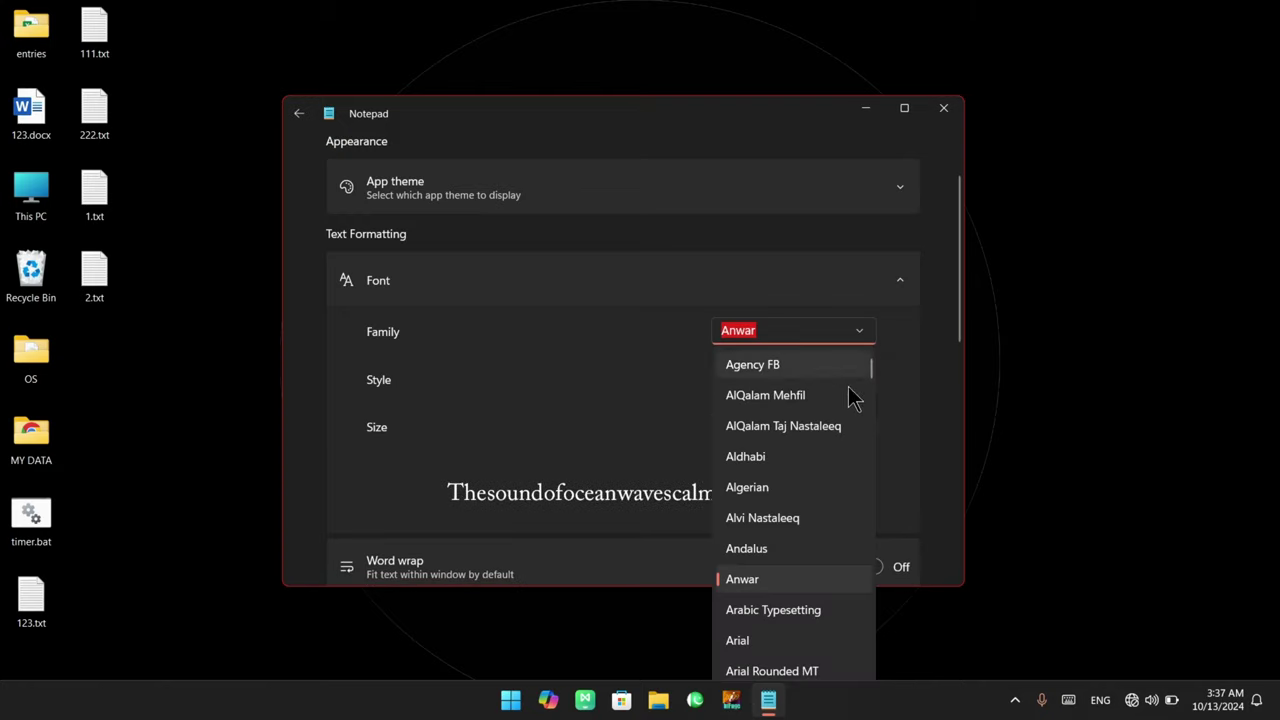
click(788, 645)
Pick the Art Brewery family and return to 1.txt
scroll(780, 480, down, 3)
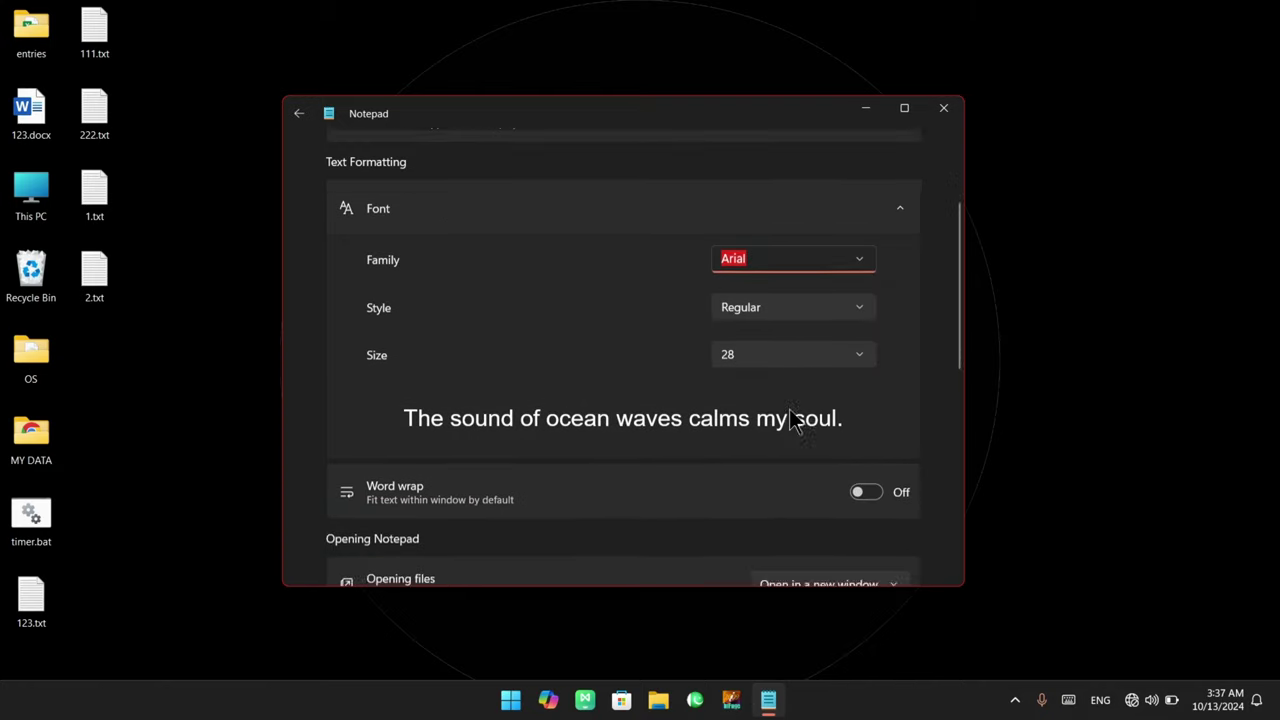
click(861, 196)
scroll(808, 428, down, 3)
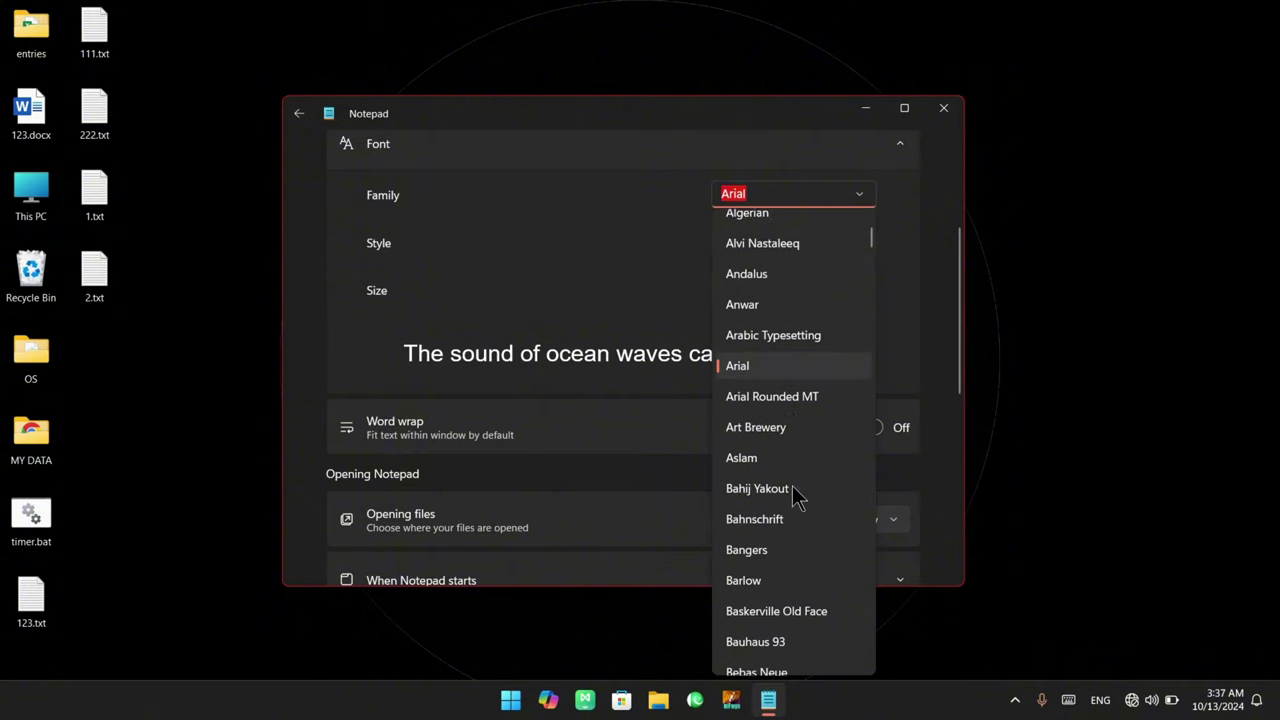
click(779, 438)
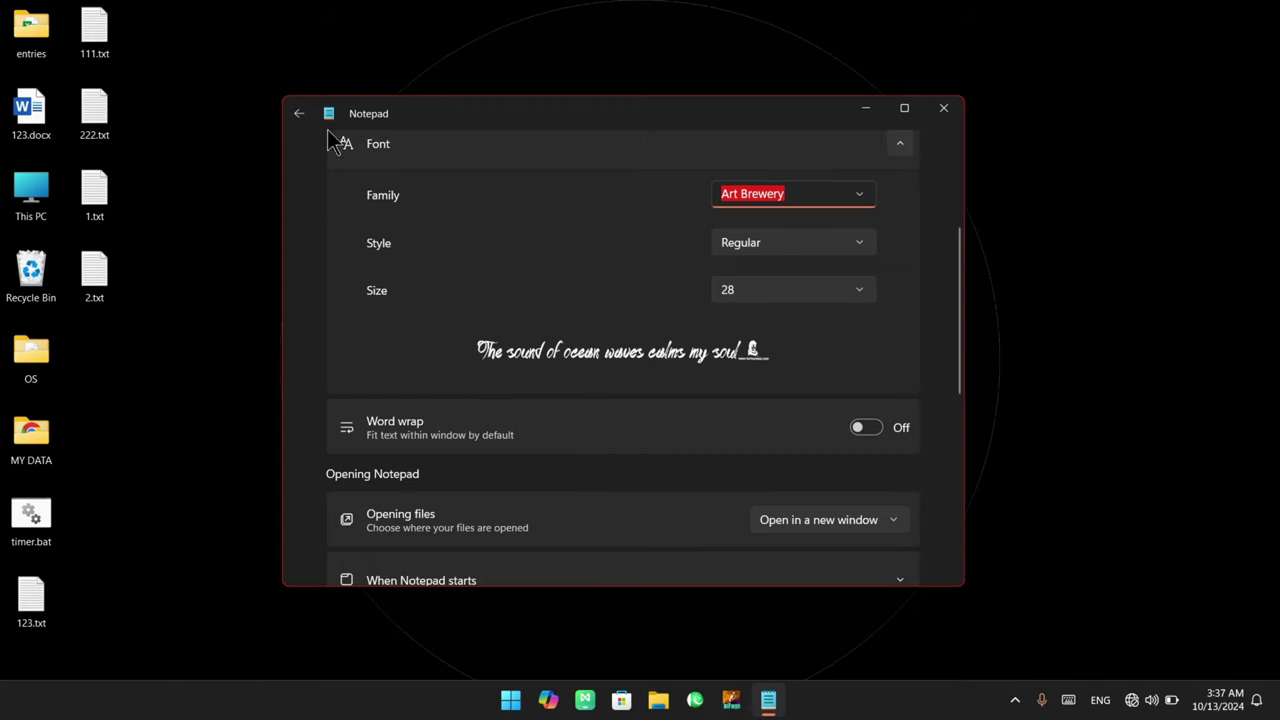
click(300, 115)
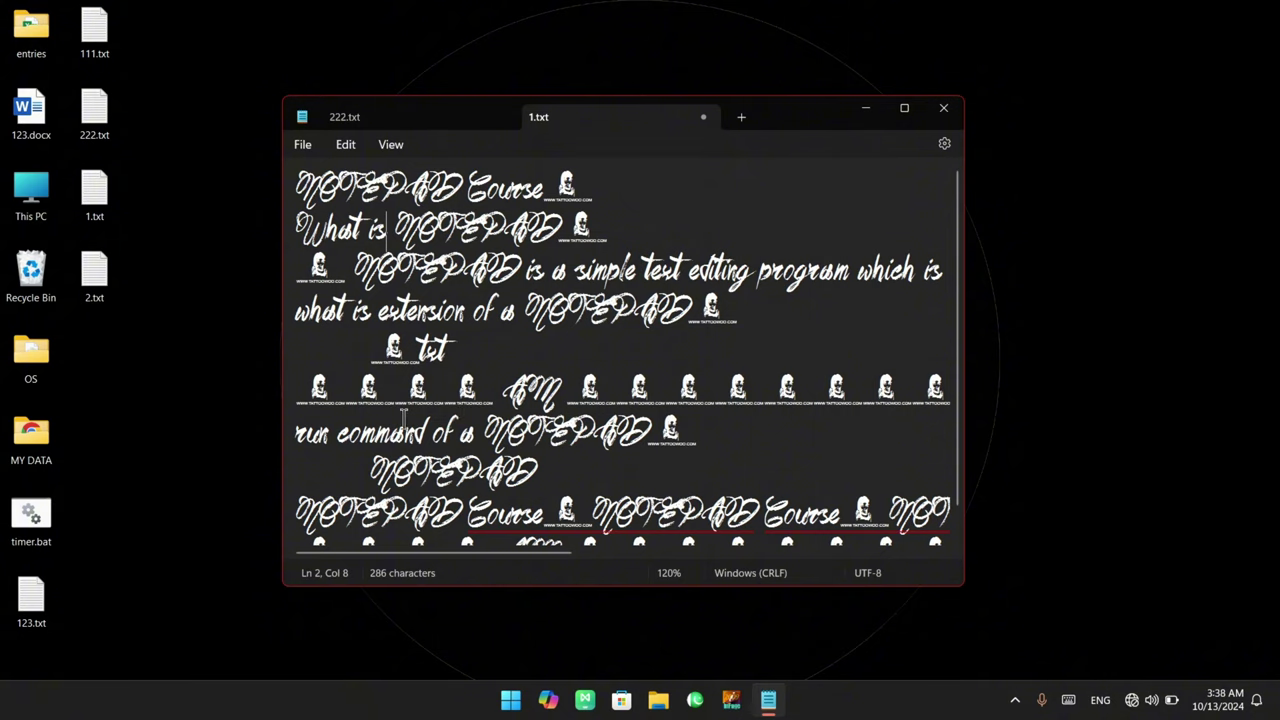
scroll(520, 478, down, 1)
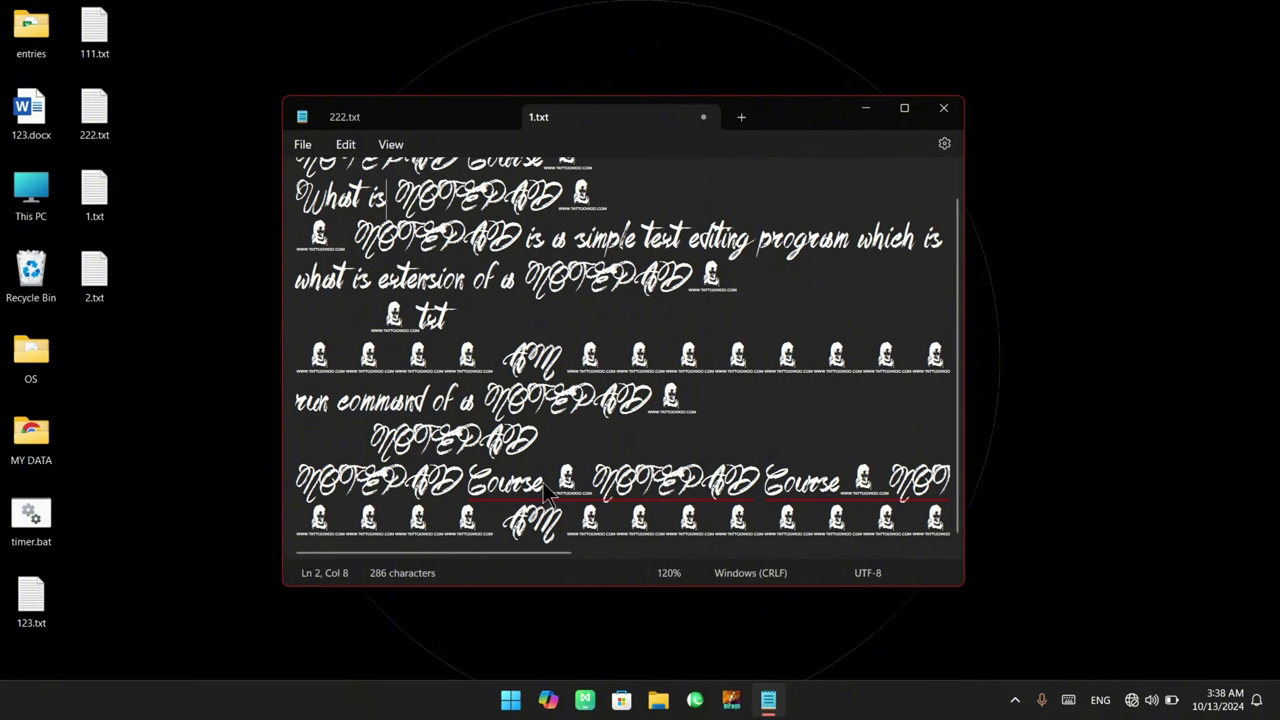
click(598, 538)
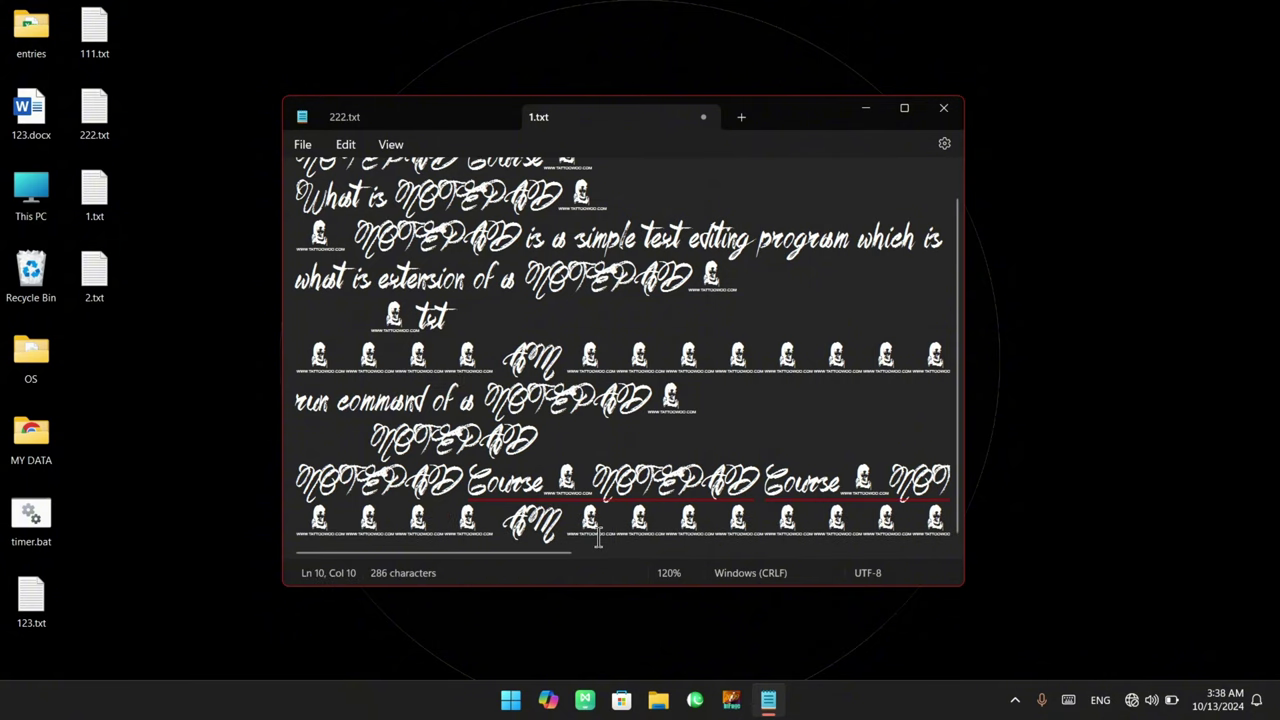
key(Return)
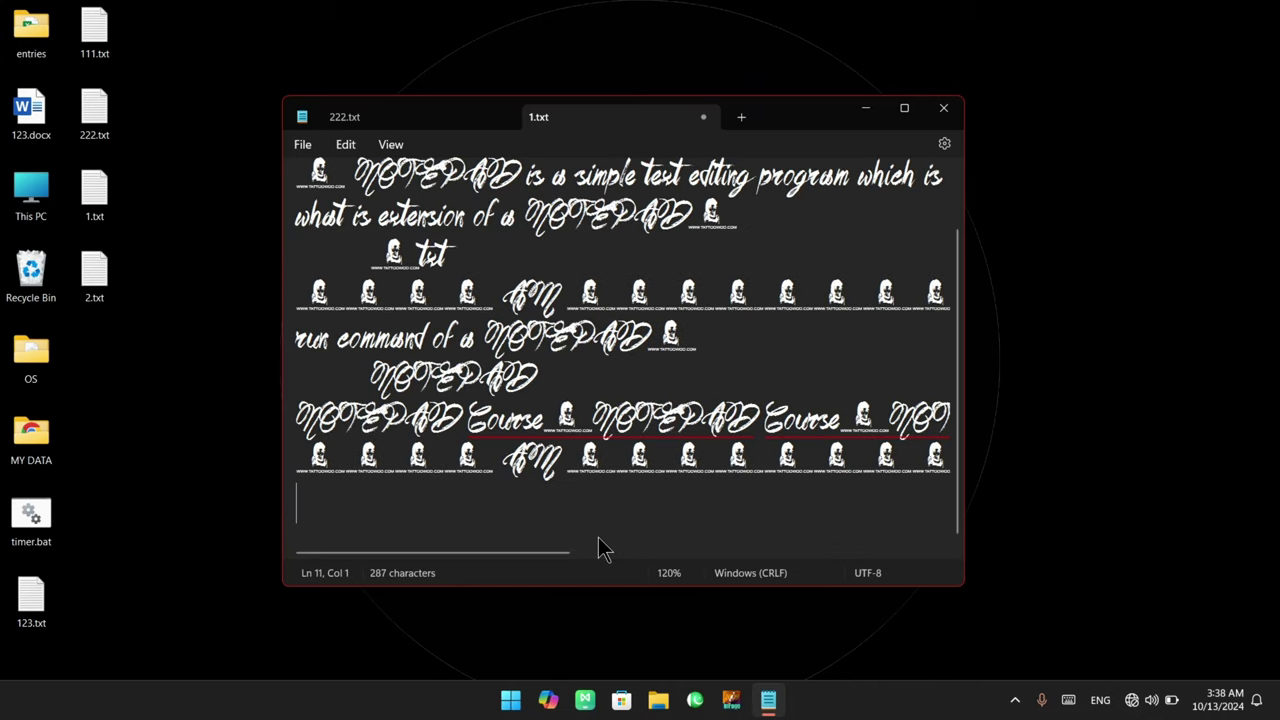
key(Return)
key(Return)
text(N)
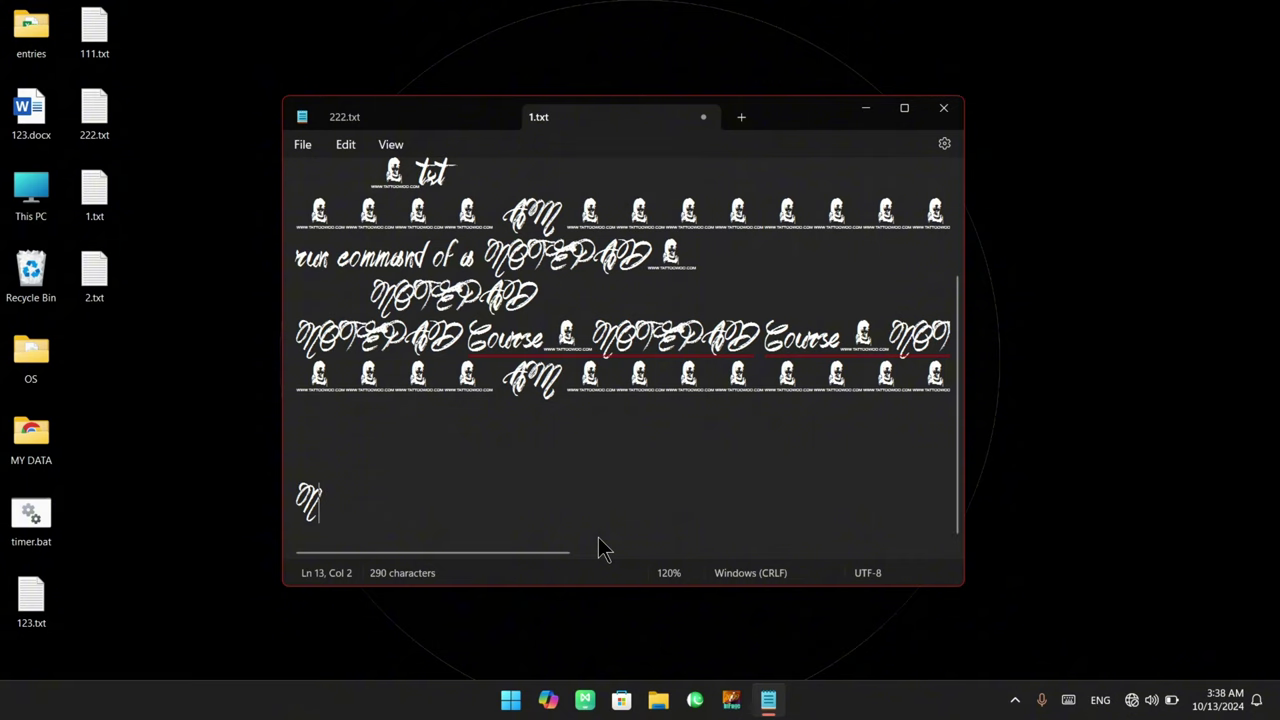
key(Return)
text(N)
key(Return)
text(N)
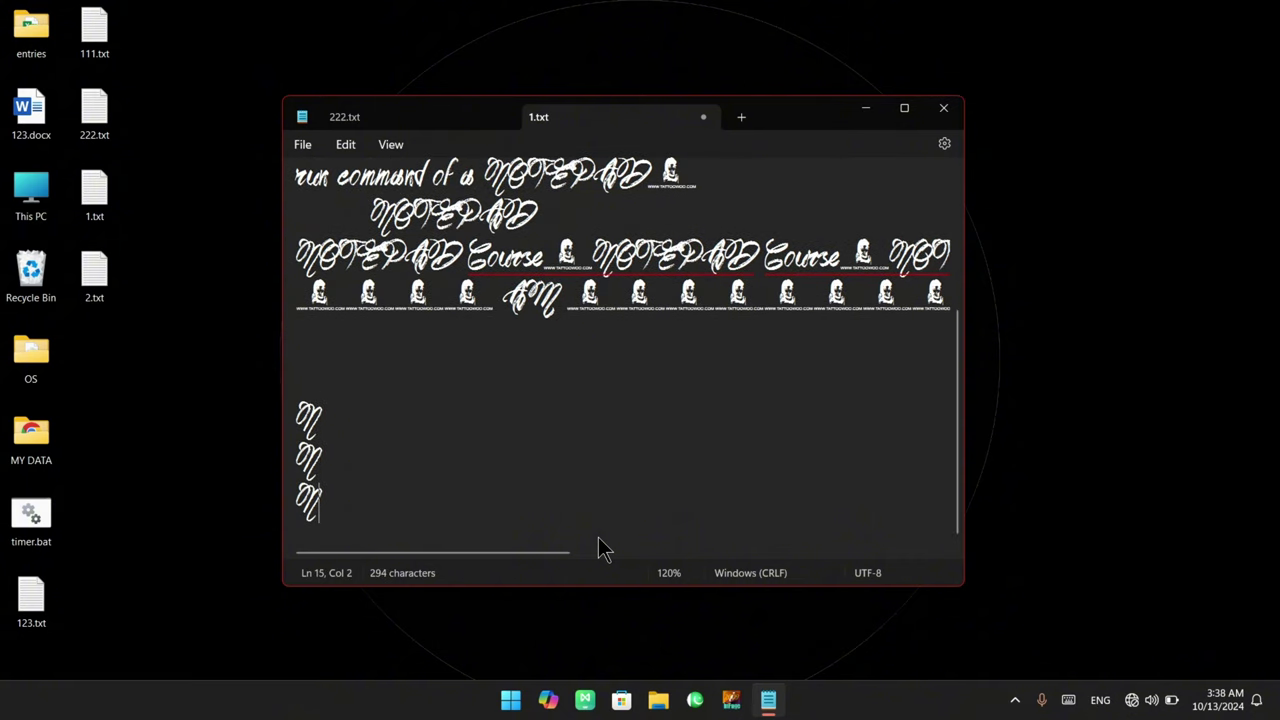
key(Return)
text(n)
key(Return)
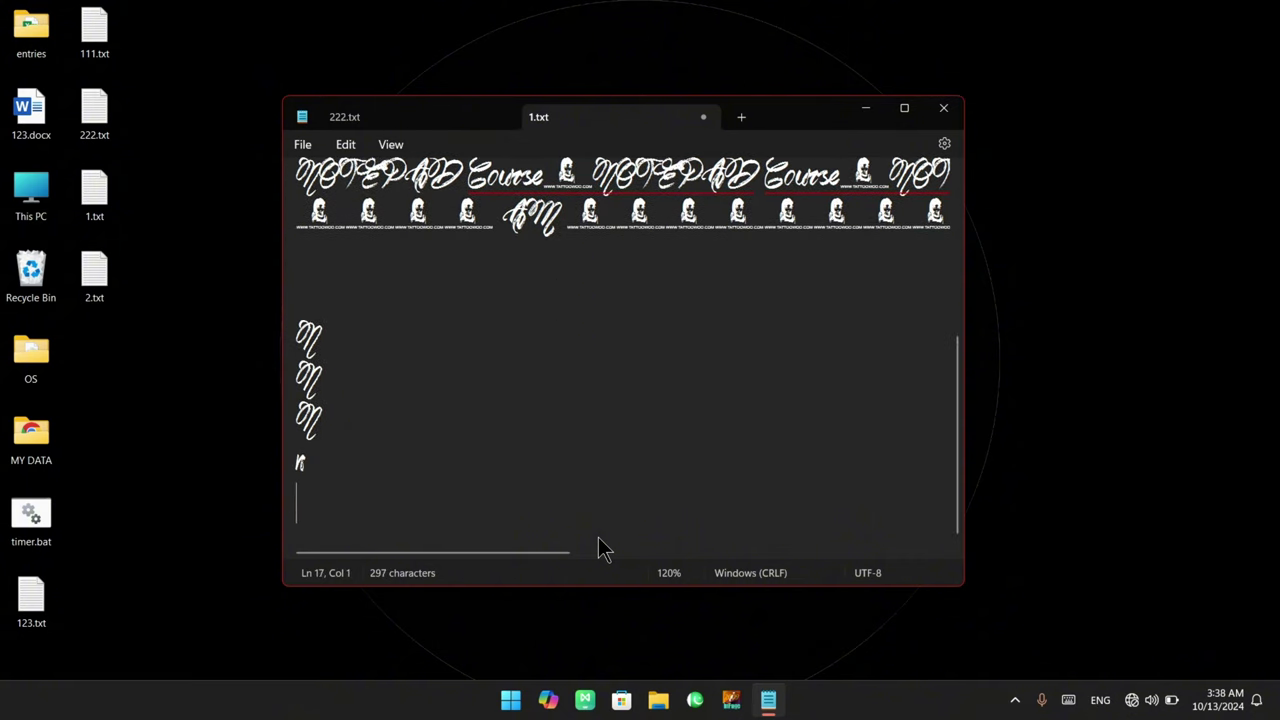
text(n)
key(Return)
text(n)
key(Return)
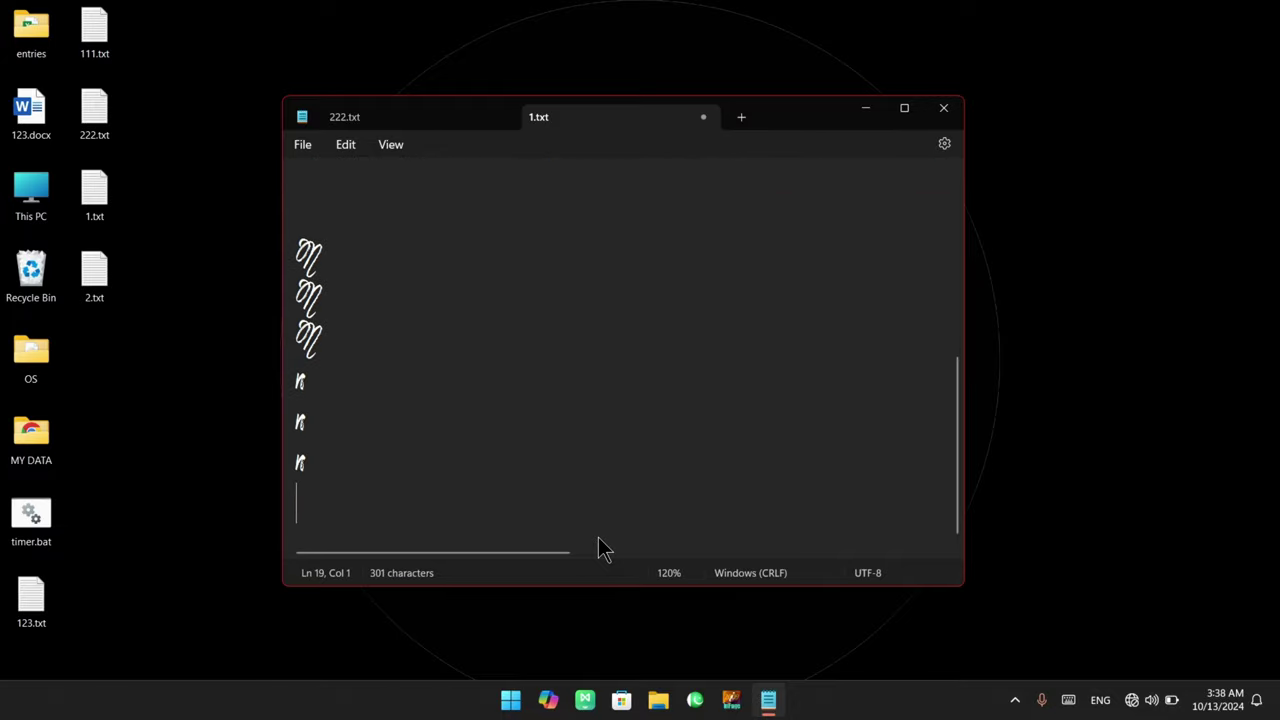
text(N)
key(Return)
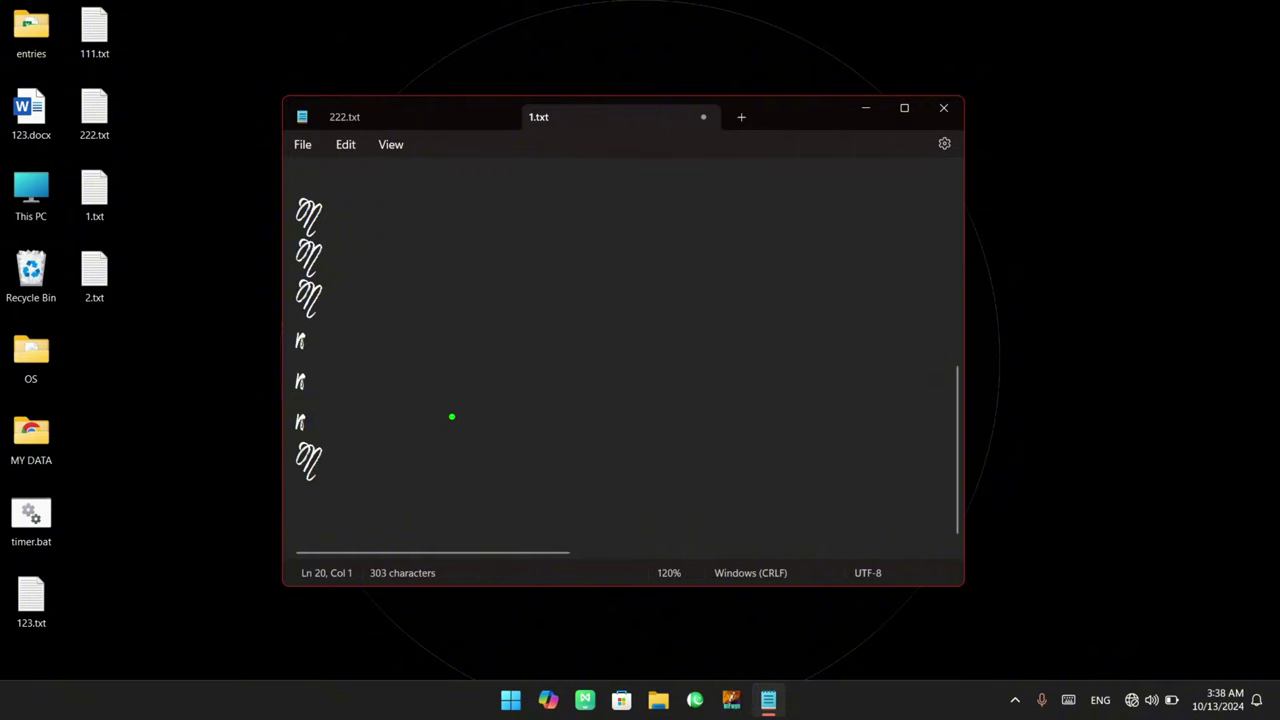
mouse_move(452, 416)
mouse_down()
mouse_move(502, 436)
mouse_move(501, 470)
mouse_move(531, 496)
mouse_move(549, 461)
mouse_up()
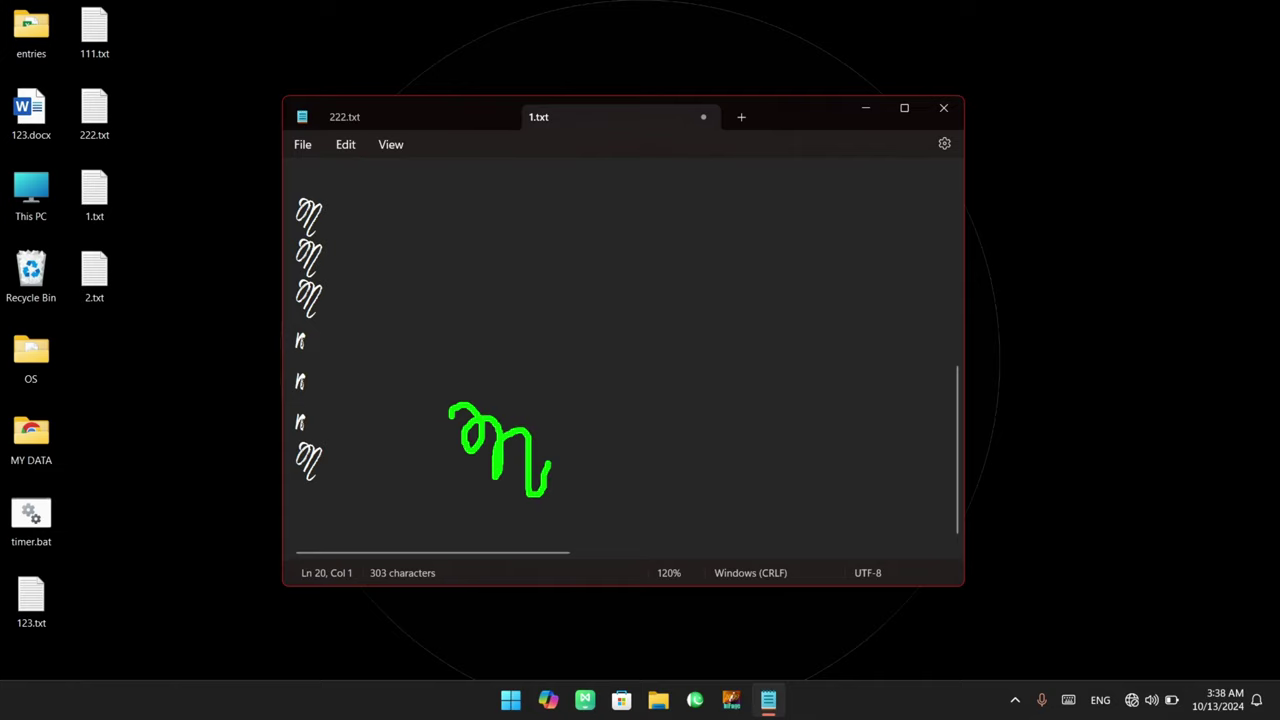
mouse_move(531, 416)
mouse_down()
mouse_move(436, 418)
mouse_move(550, 472)
mouse_move(520, 396)
mouse_up()
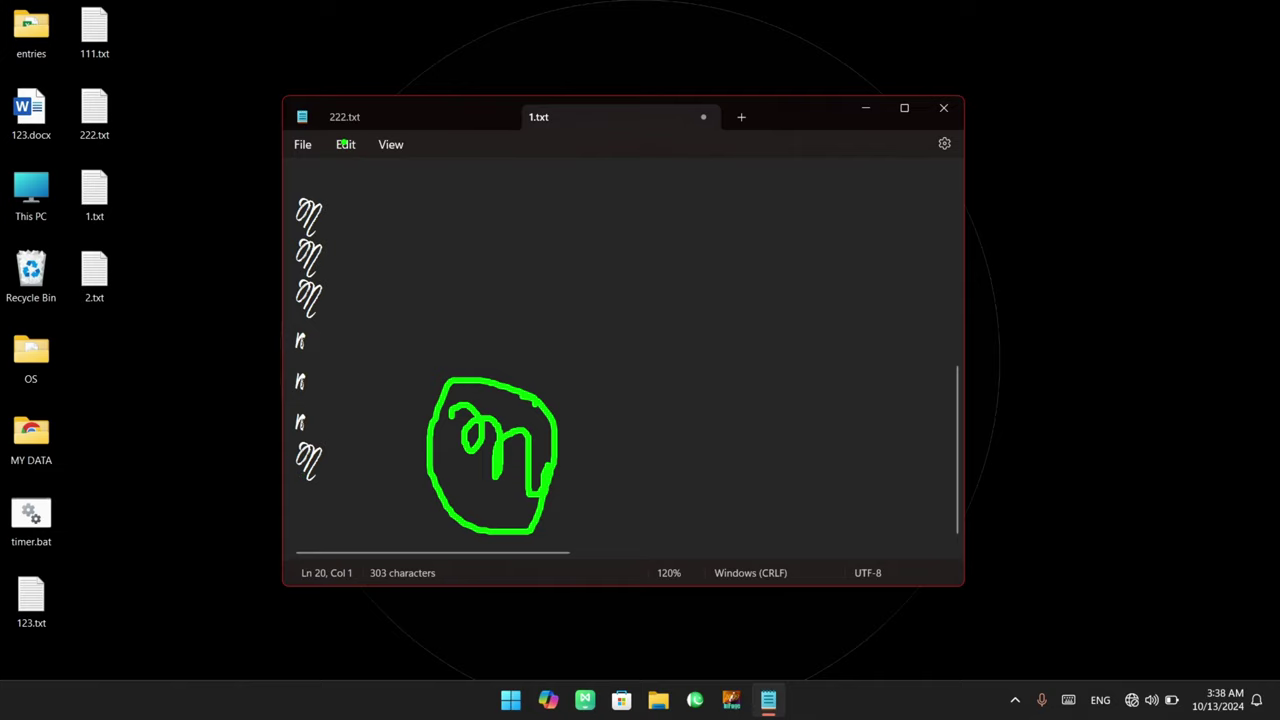
Open the font settings through Edit > Font
key(Escape)
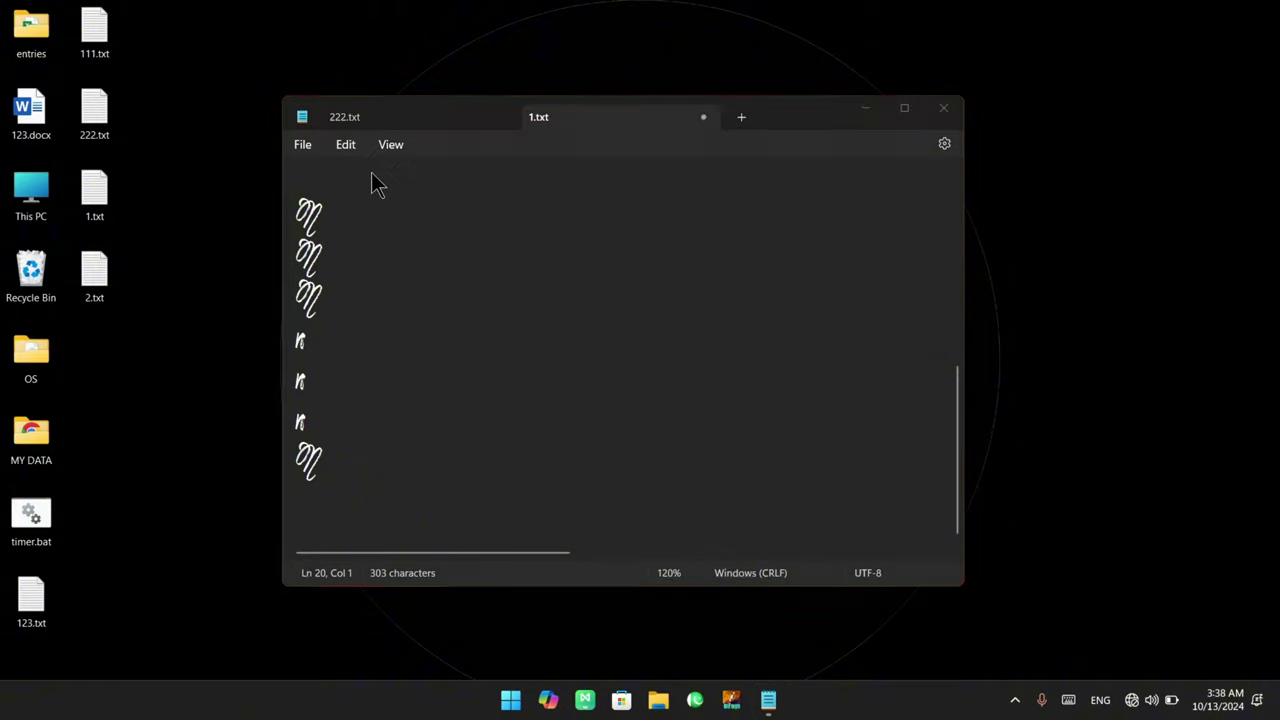
click(340, 146)
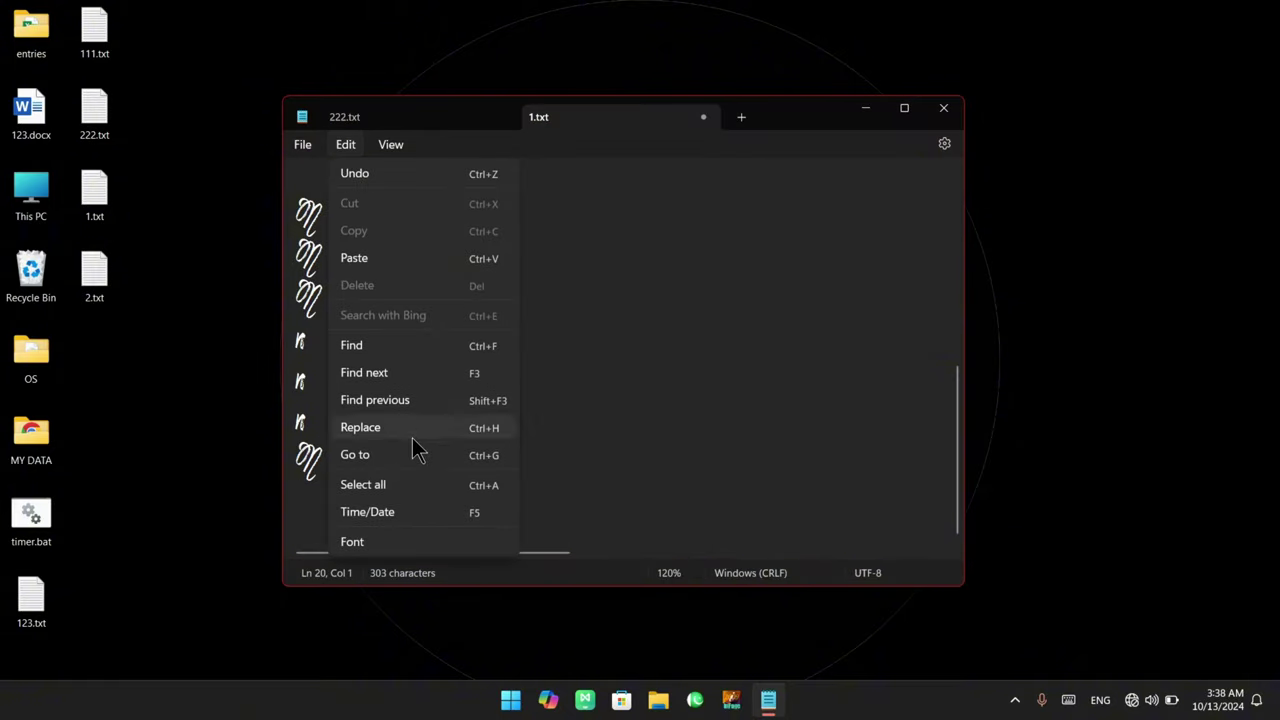
click(399, 546)
scroll(680, 430, down, 2)
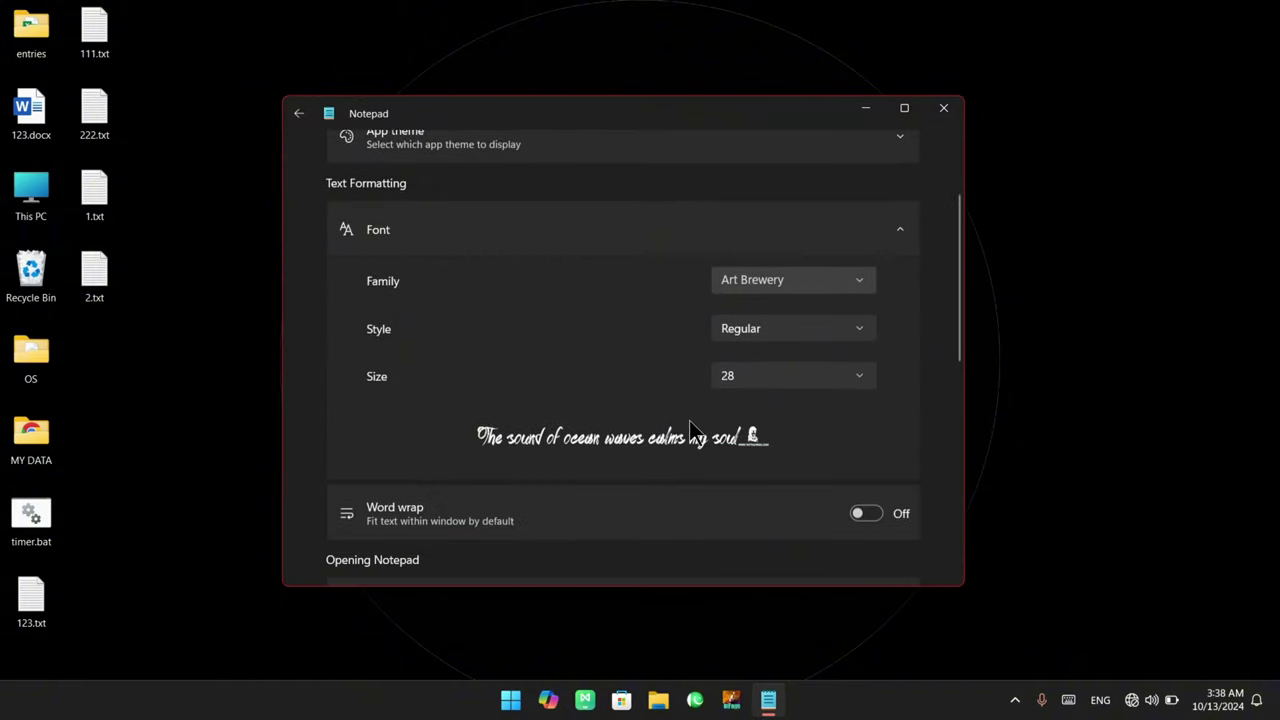
mouse_move(347, 312)
mouse_down()
mouse_move(396, 336)
mouse_move(845, 352)
mouse_up()
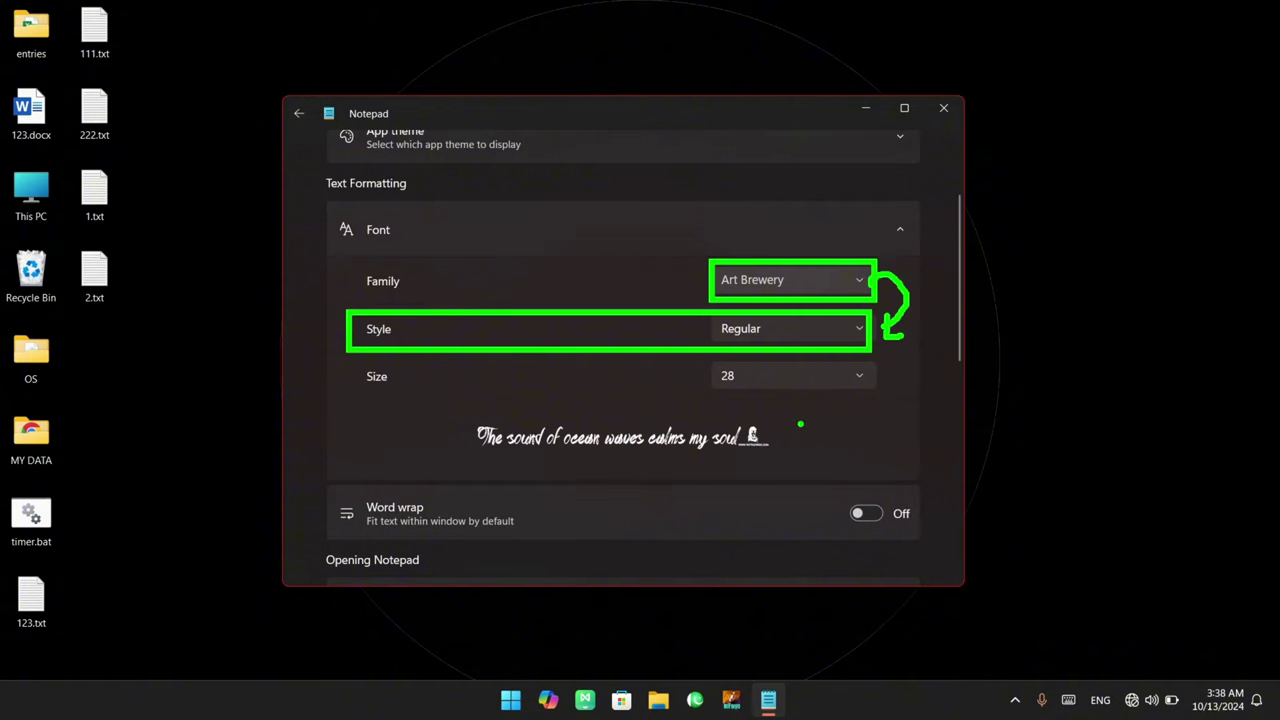
Open and close the Family and Style dropdowns, keeping Art Brewery Regular
click(863, 281)
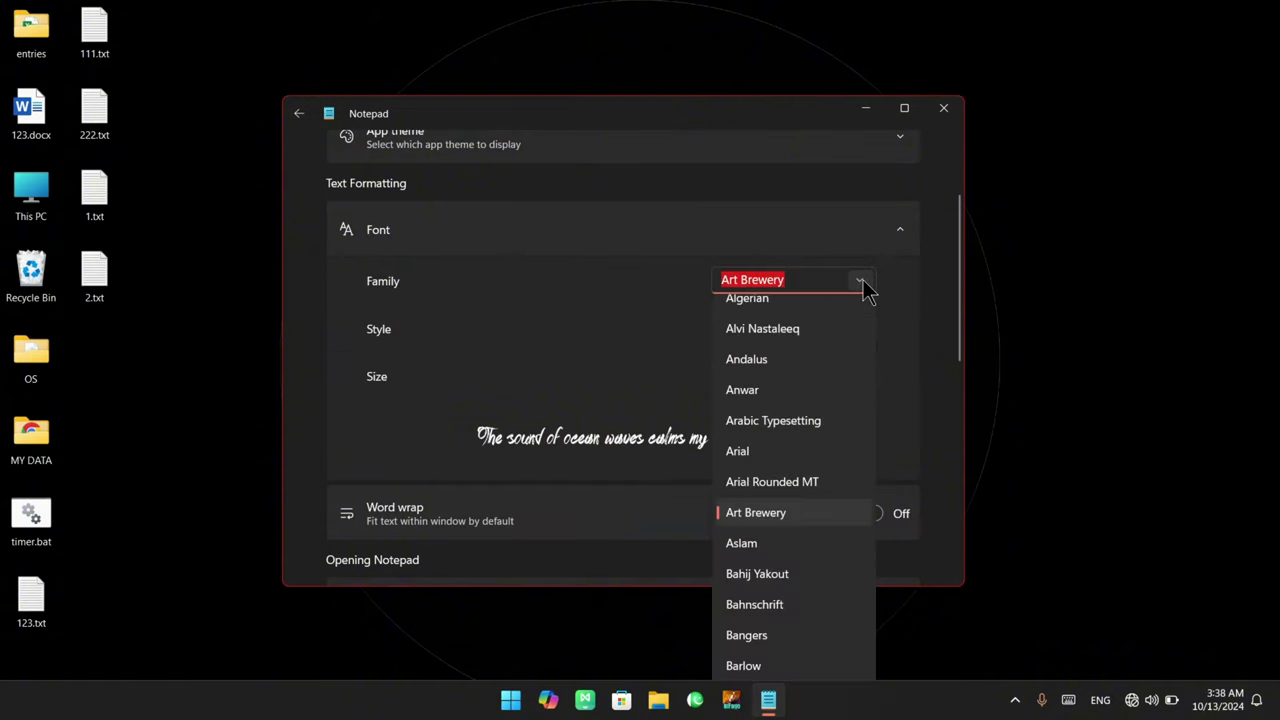
click(690, 322)
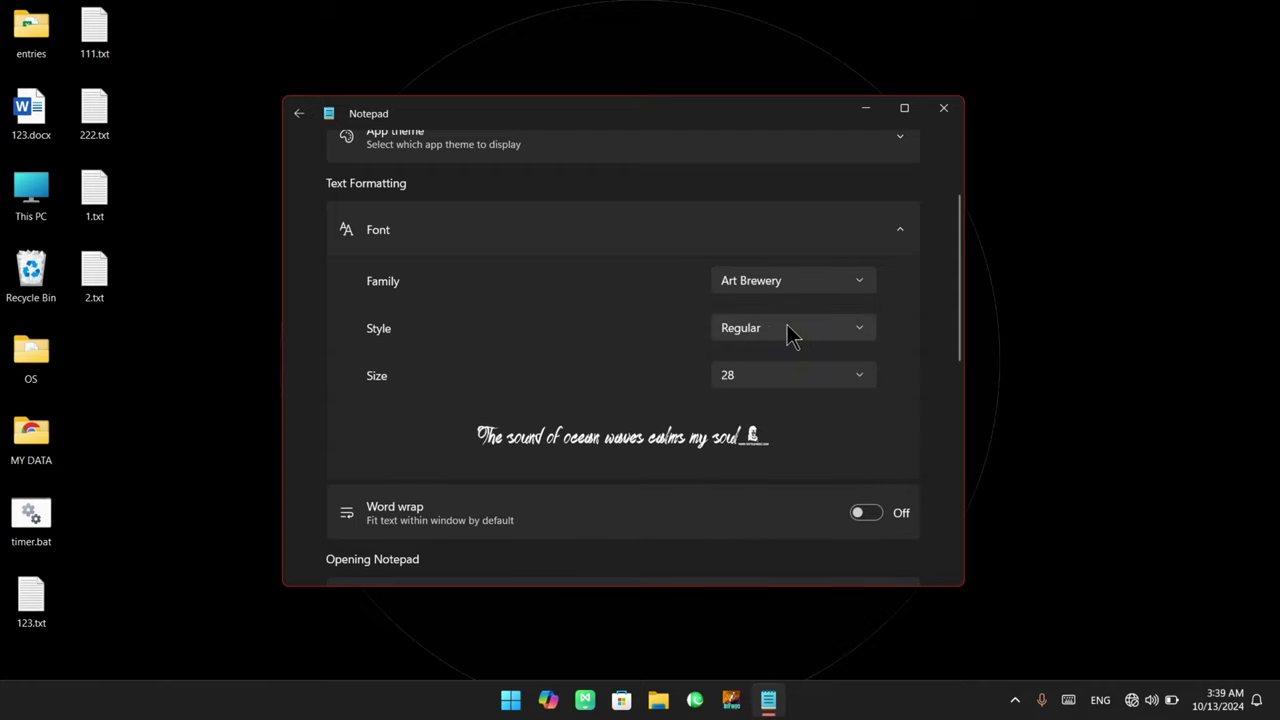
click(845, 329)
click(850, 328)
Switch the font family to AlQalam Mehfil, then to Agency FB
click(856, 286)
scroll(749, 353, up, 1)
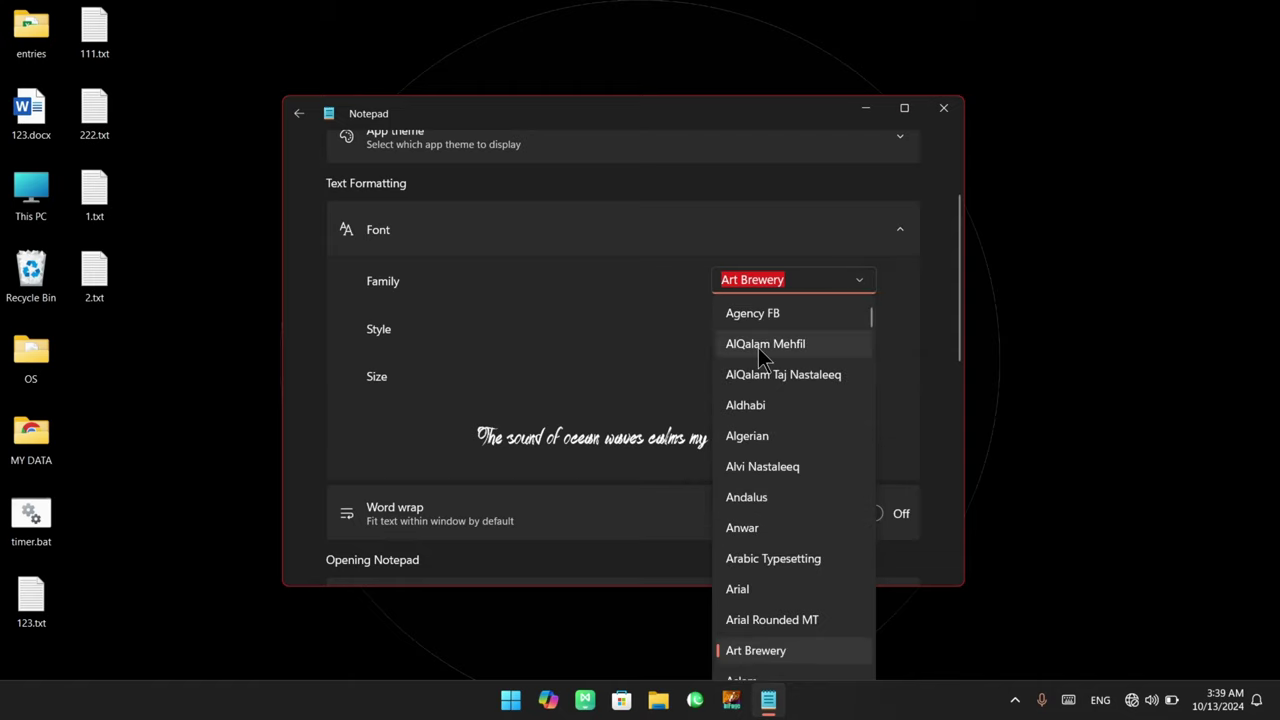
click(758, 345)
click(858, 340)
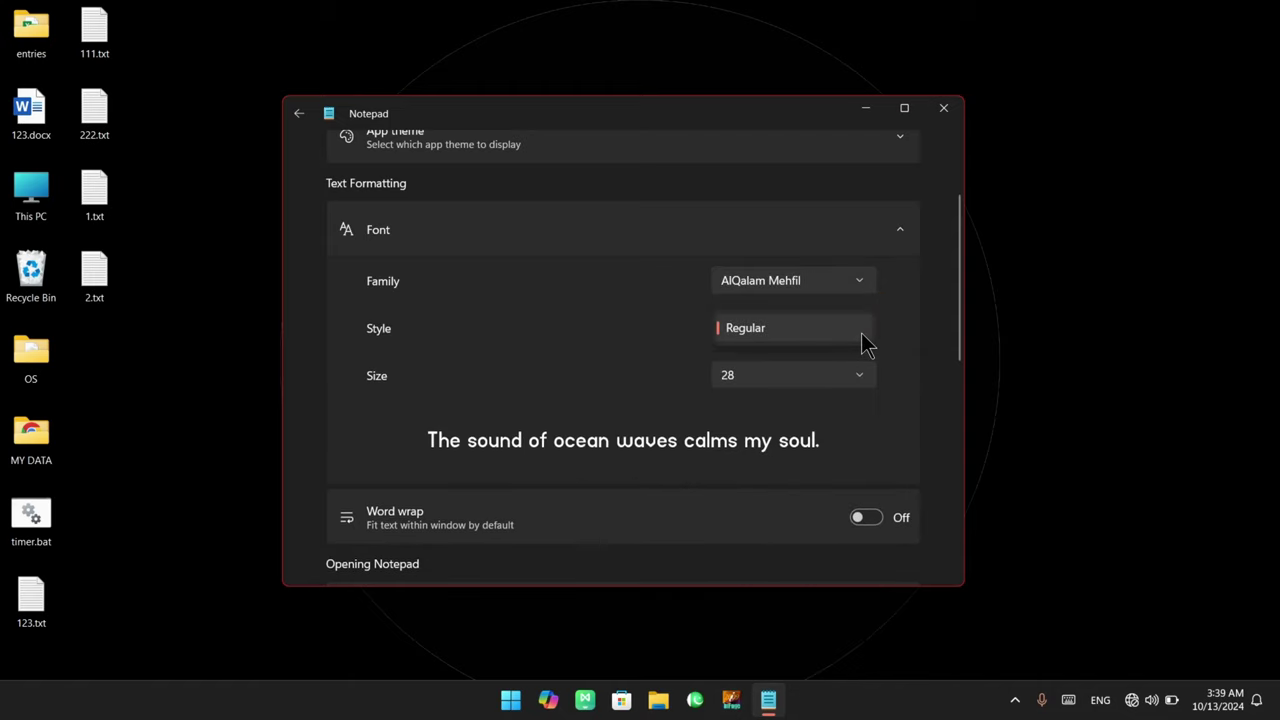
click(858, 340)
click(866, 285)
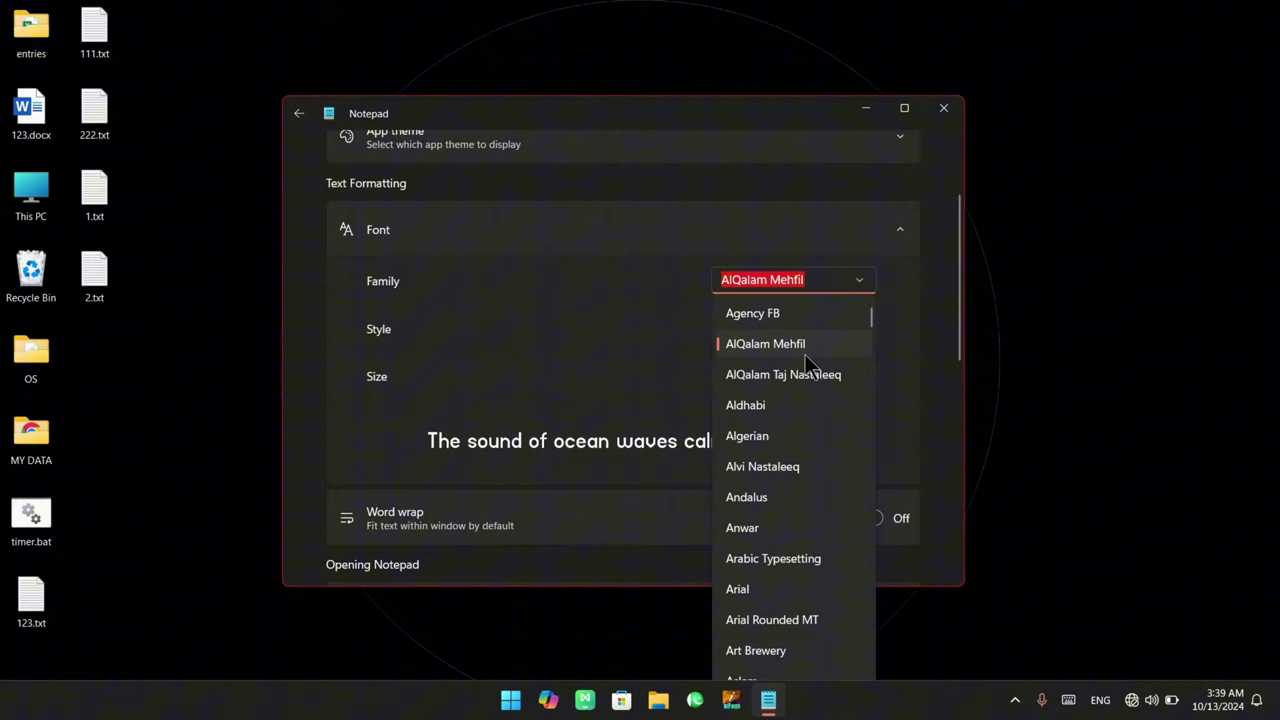
click(768, 309)
click(861, 332)
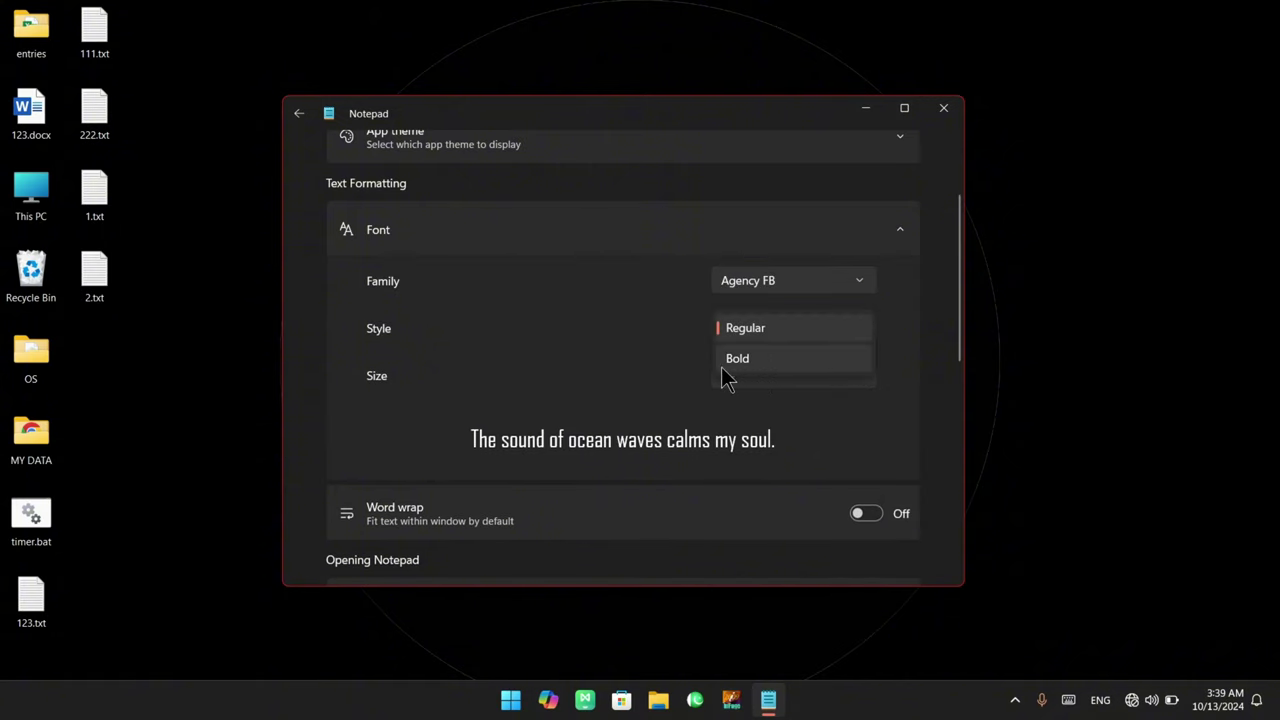
click(725, 330)
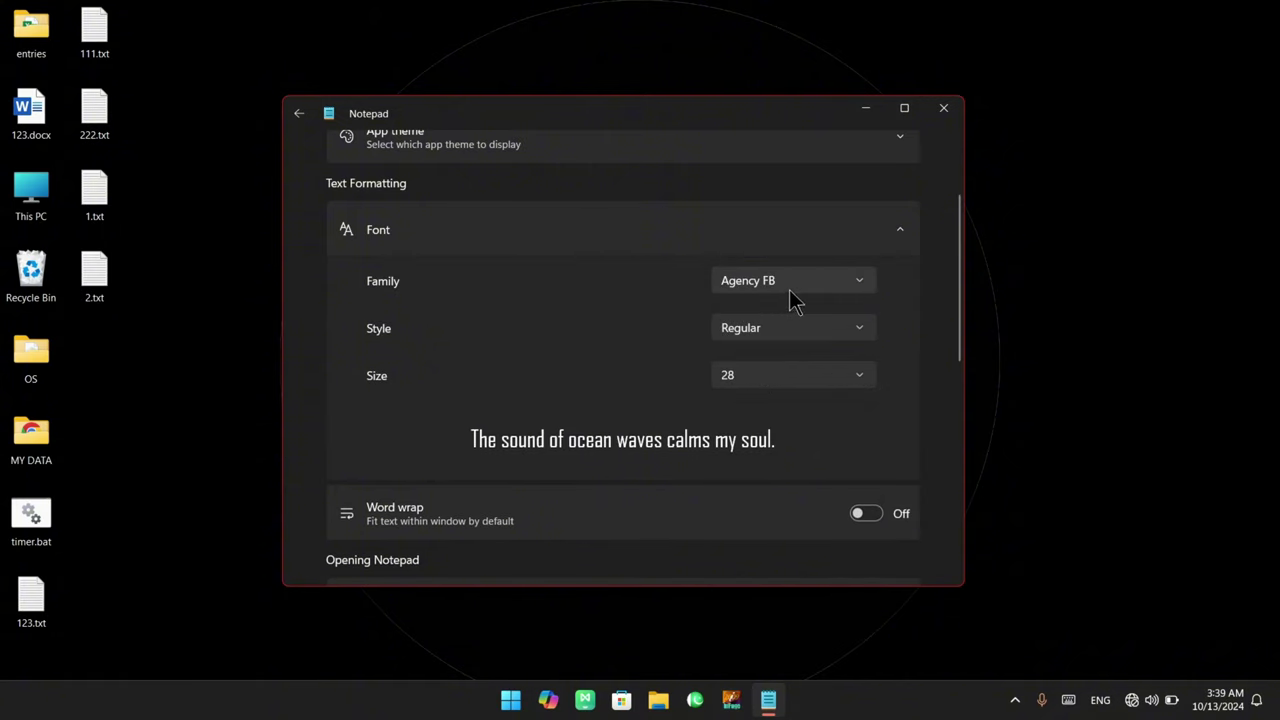
Set the Agency FB style to Bold, then back to Regular
click(859, 330)
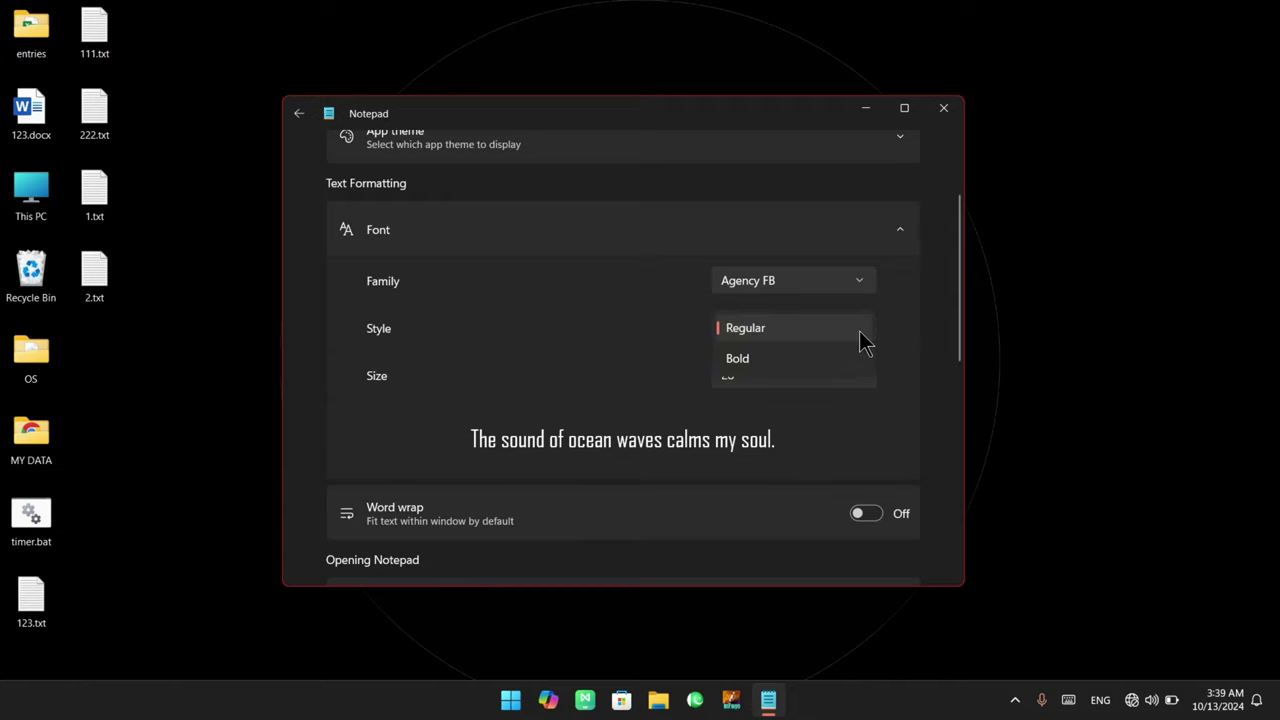
click(764, 360)
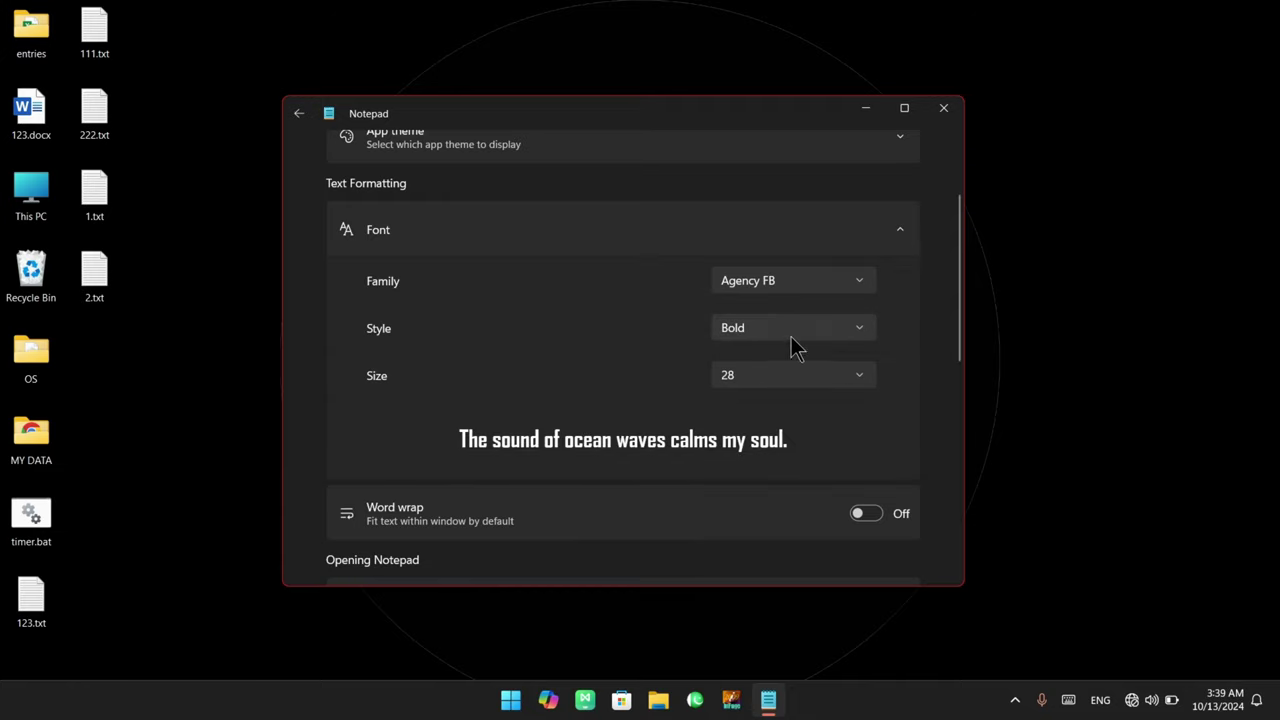
click(857, 334)
click(773, 297)
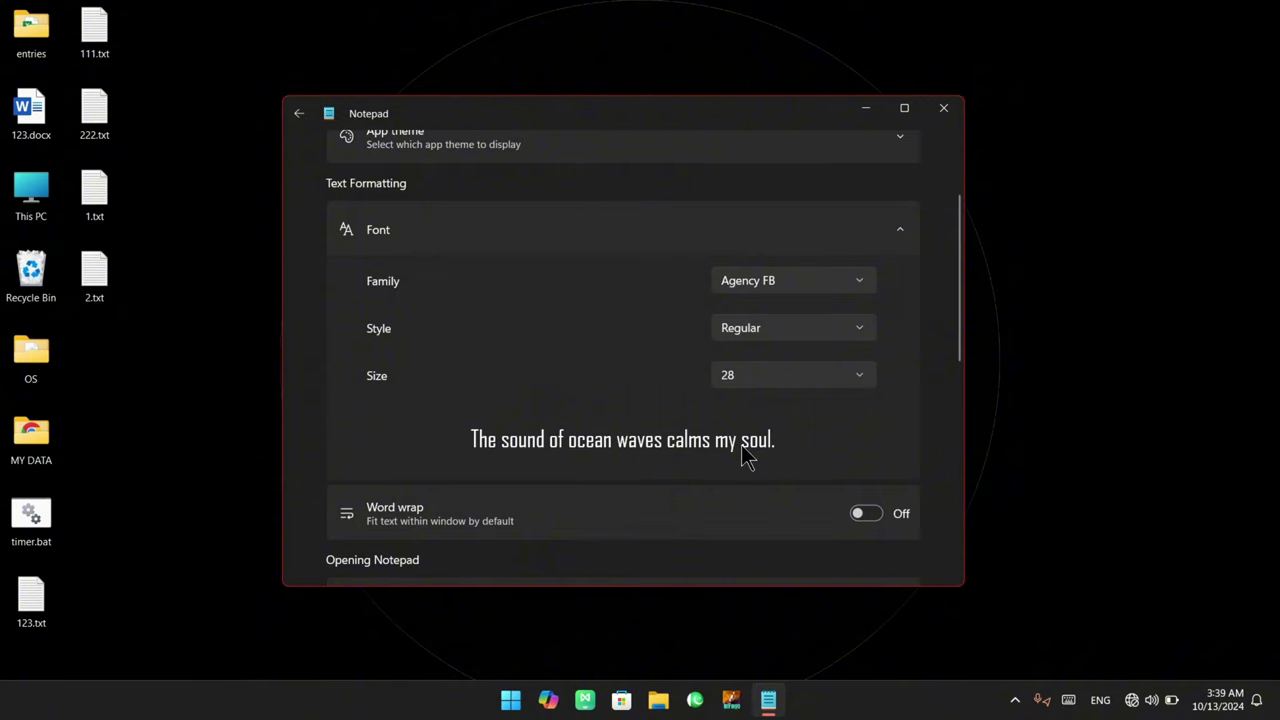
drag(355, 316, 420, 341)
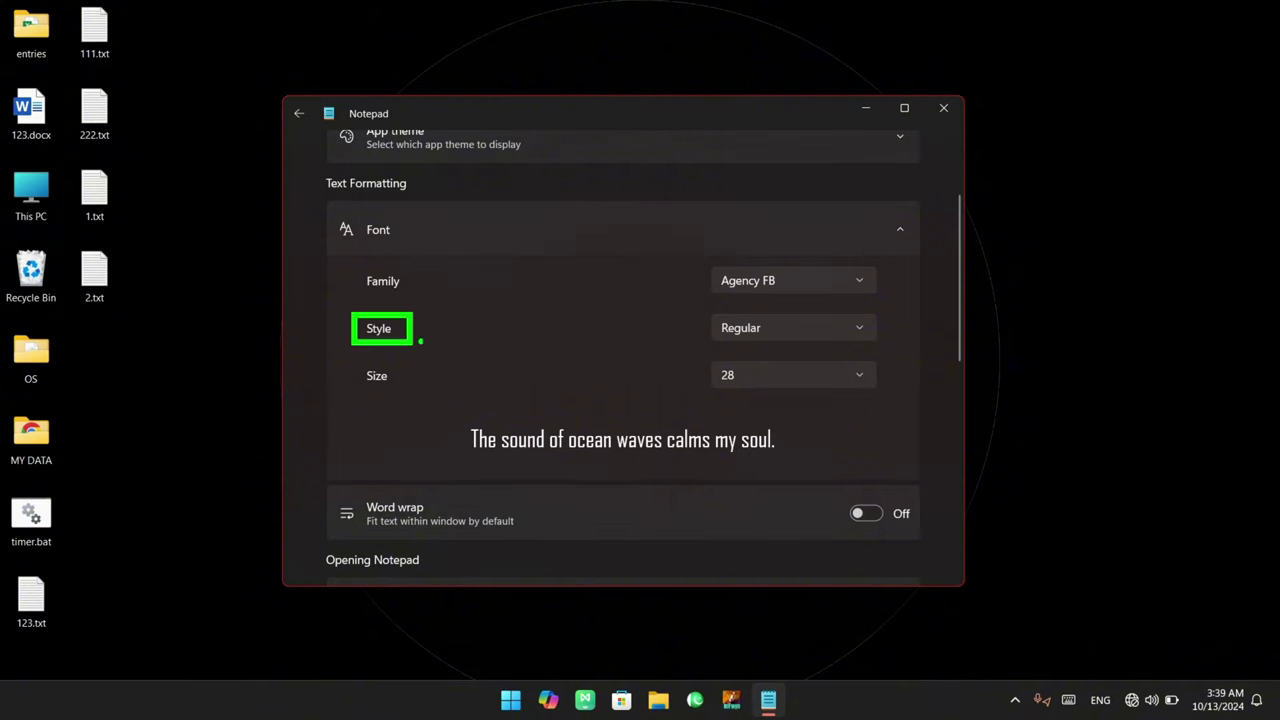
drag(710, 316, 884, 346)
mouse_move(708, 262)
mouse_down()
mouse_move(809, 296)
mouse_move(878, 297)
mouse_up()
mouse_move(710, 284)
mouse_down()
mouse_move(662, 318)
mouse_move(682, 342)
mouse_up()
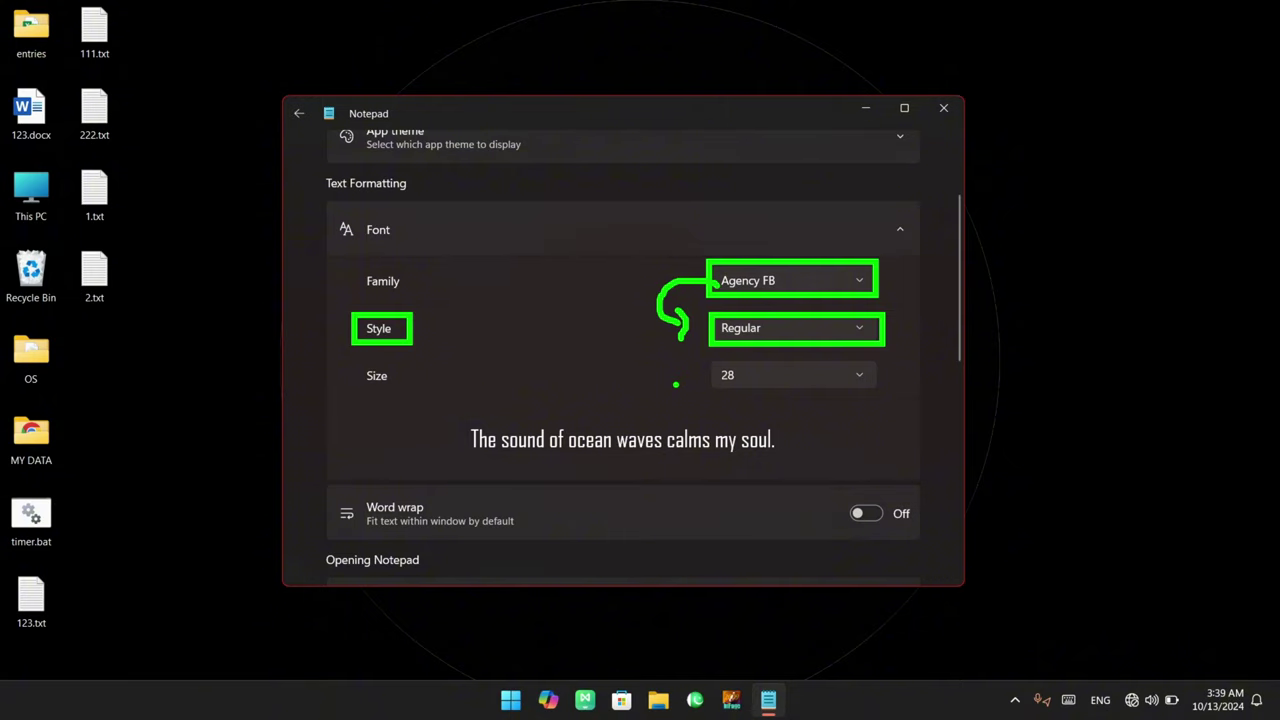
key(Escape)
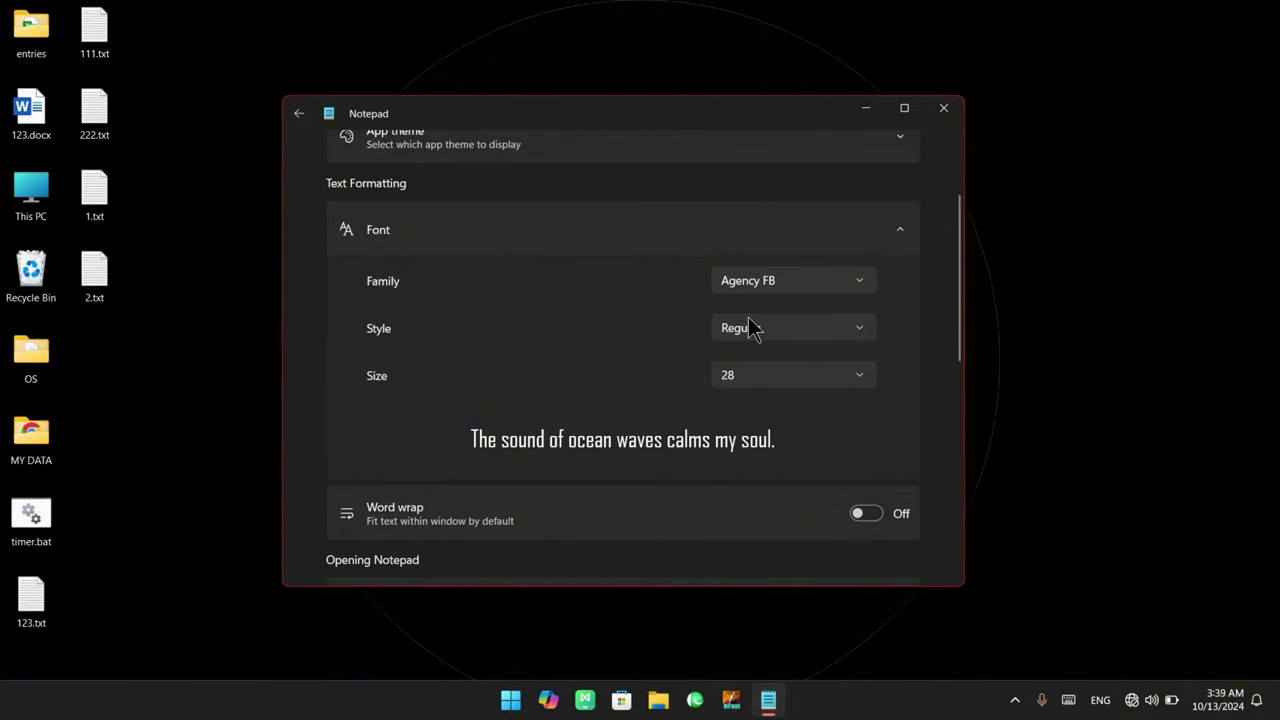
Try font sizes 8, 72 and 8 again in the Size field
click(863, 374)
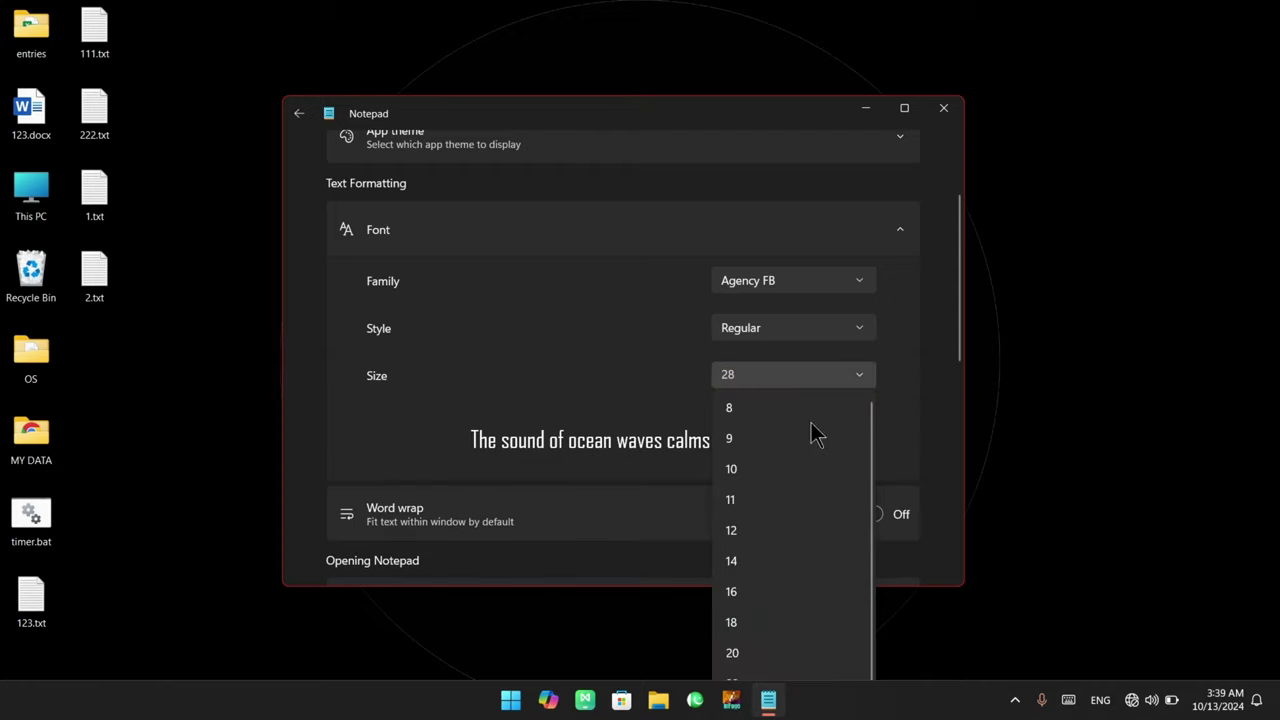
scroll(748, 603, down, 1)
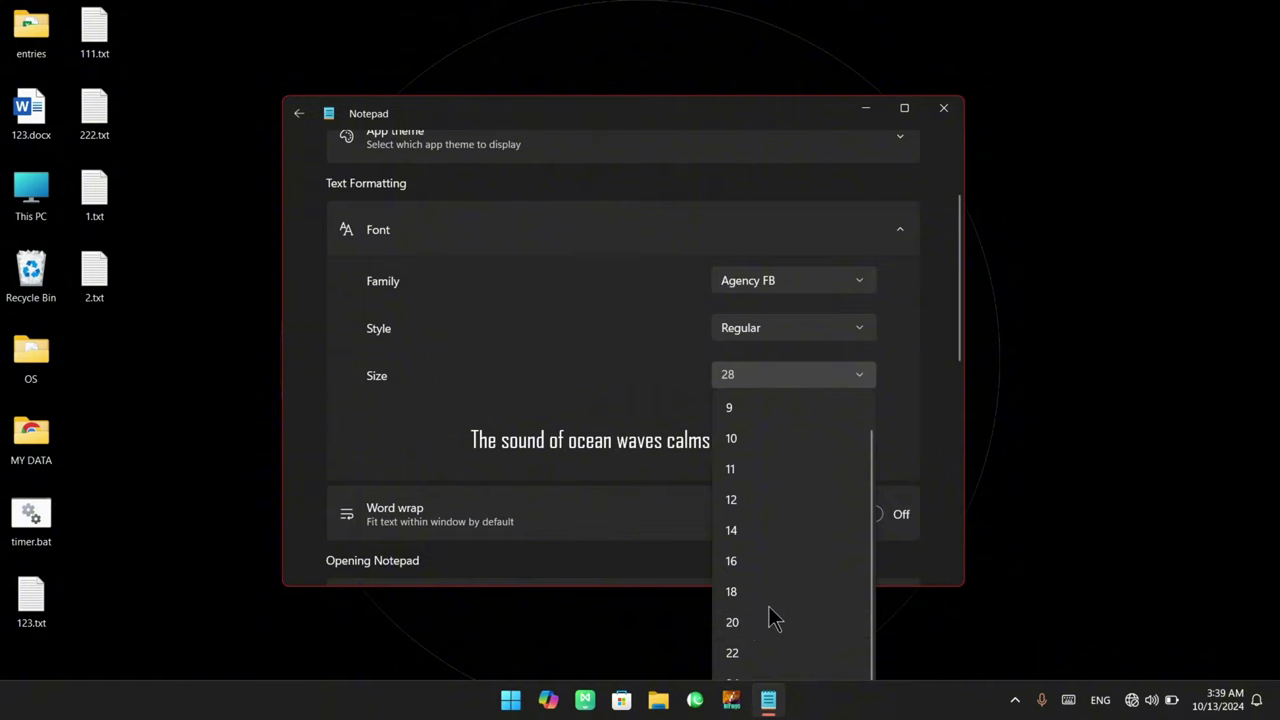
scroll(805, 447, up, 1)
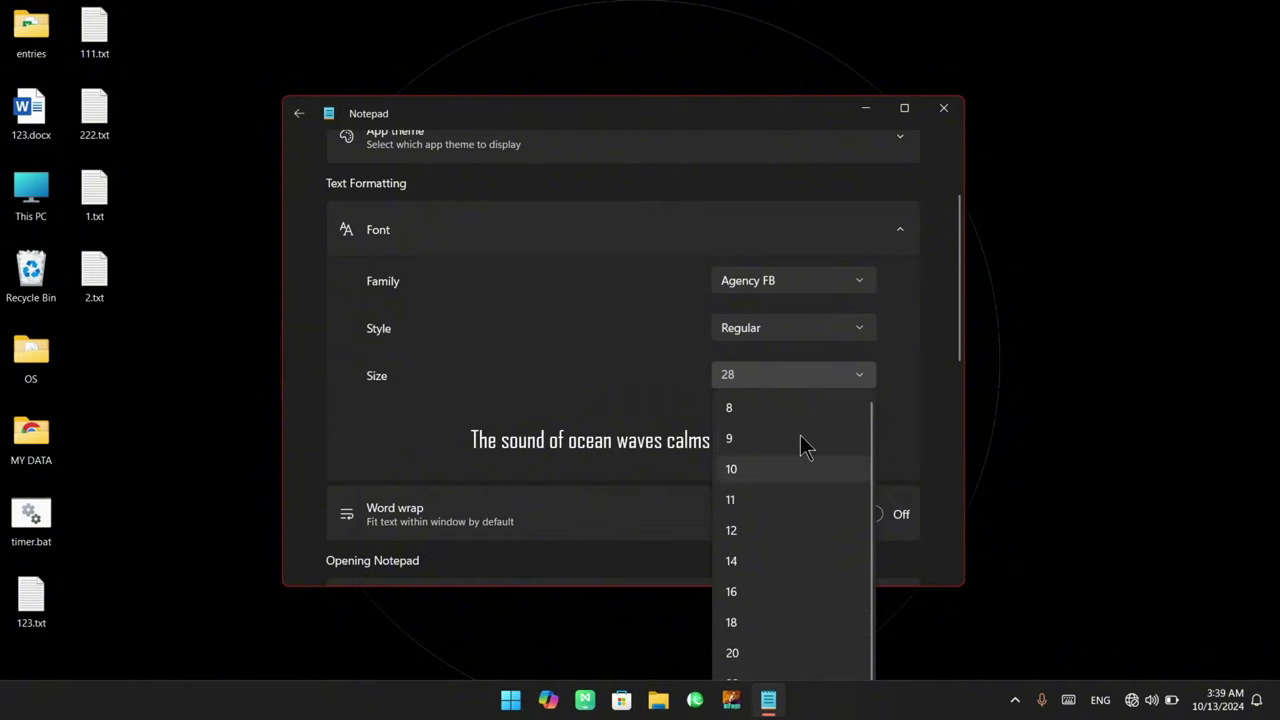
click(764, 400)
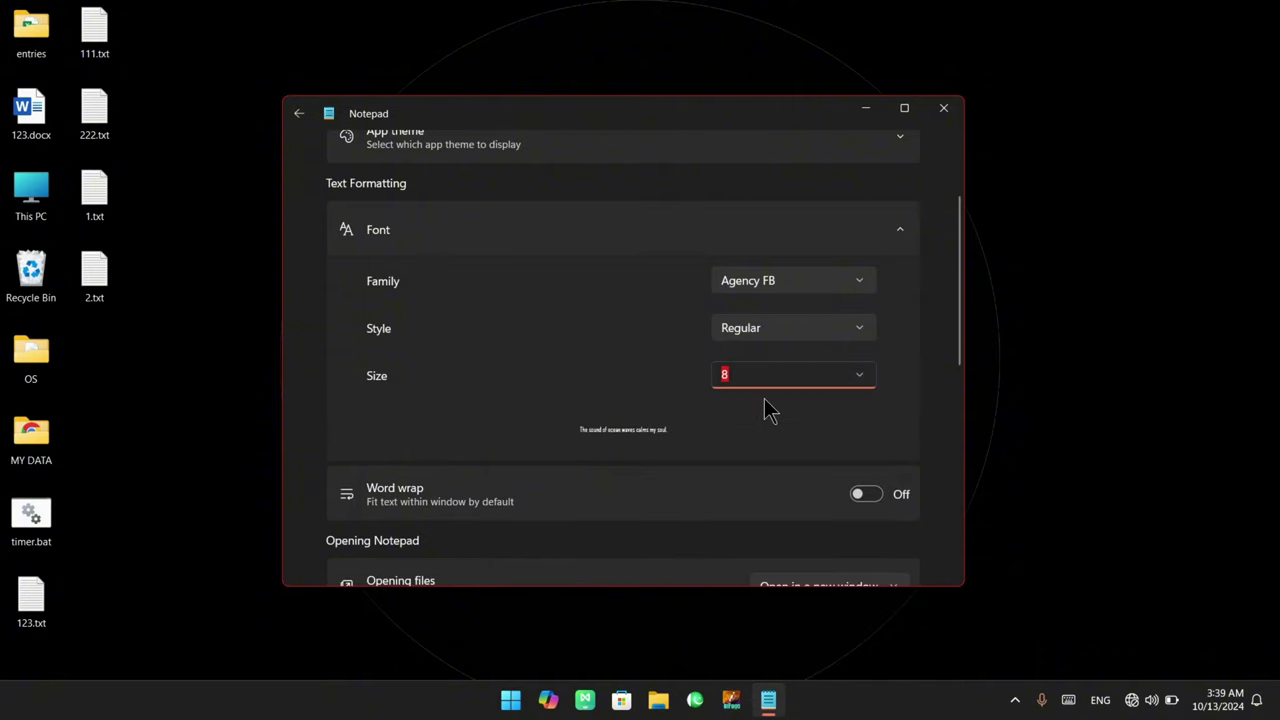
click(743, 374)
text(72)
key(Return)
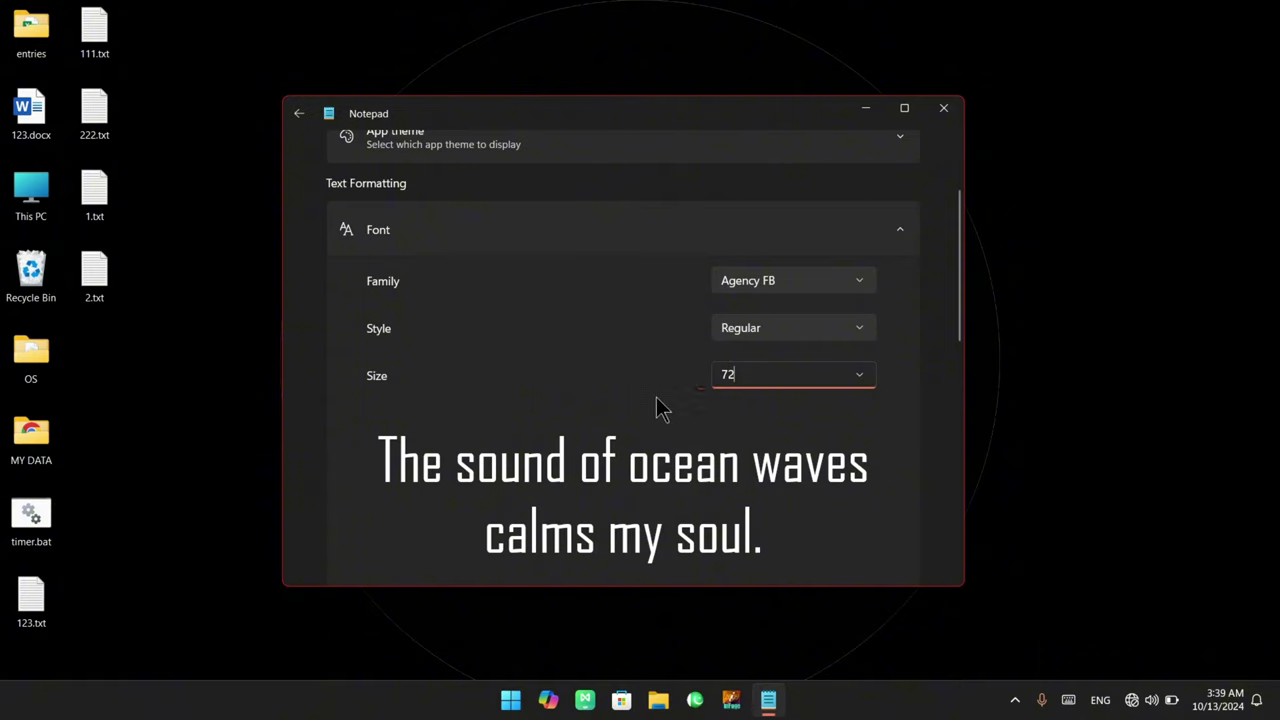
drag(740, 374, 714, 374)
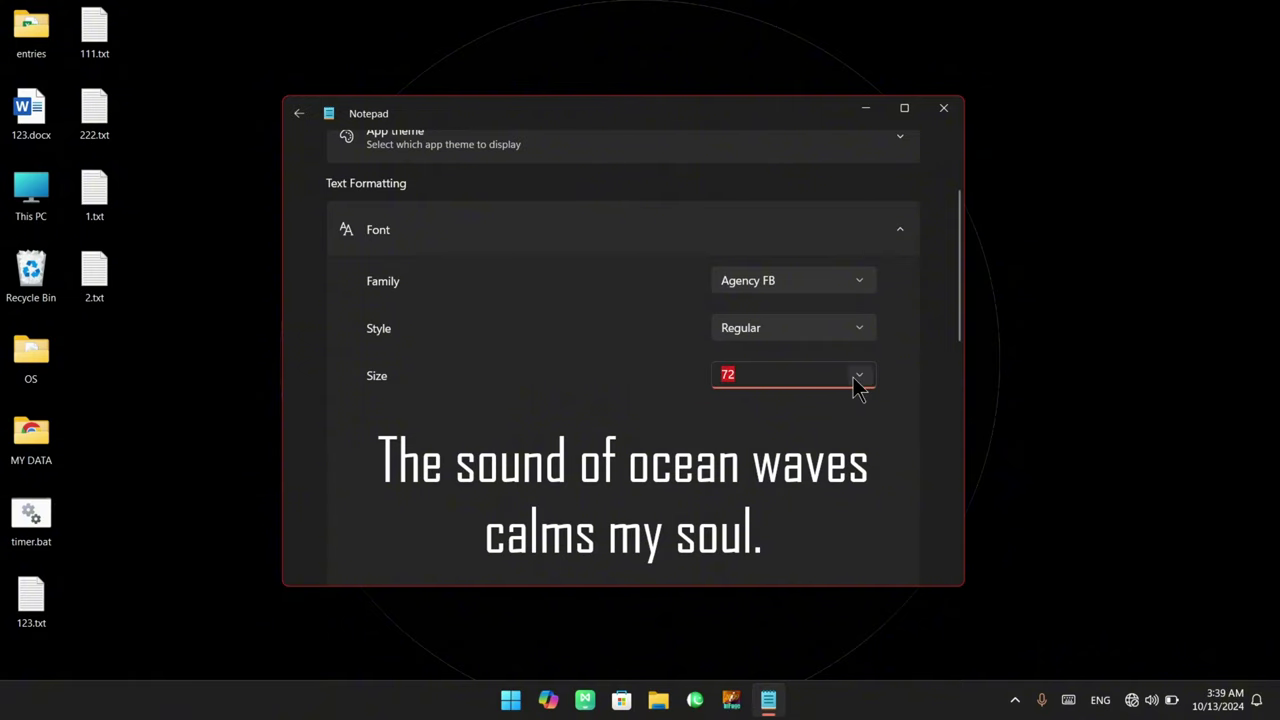
text(8)
key(Return)
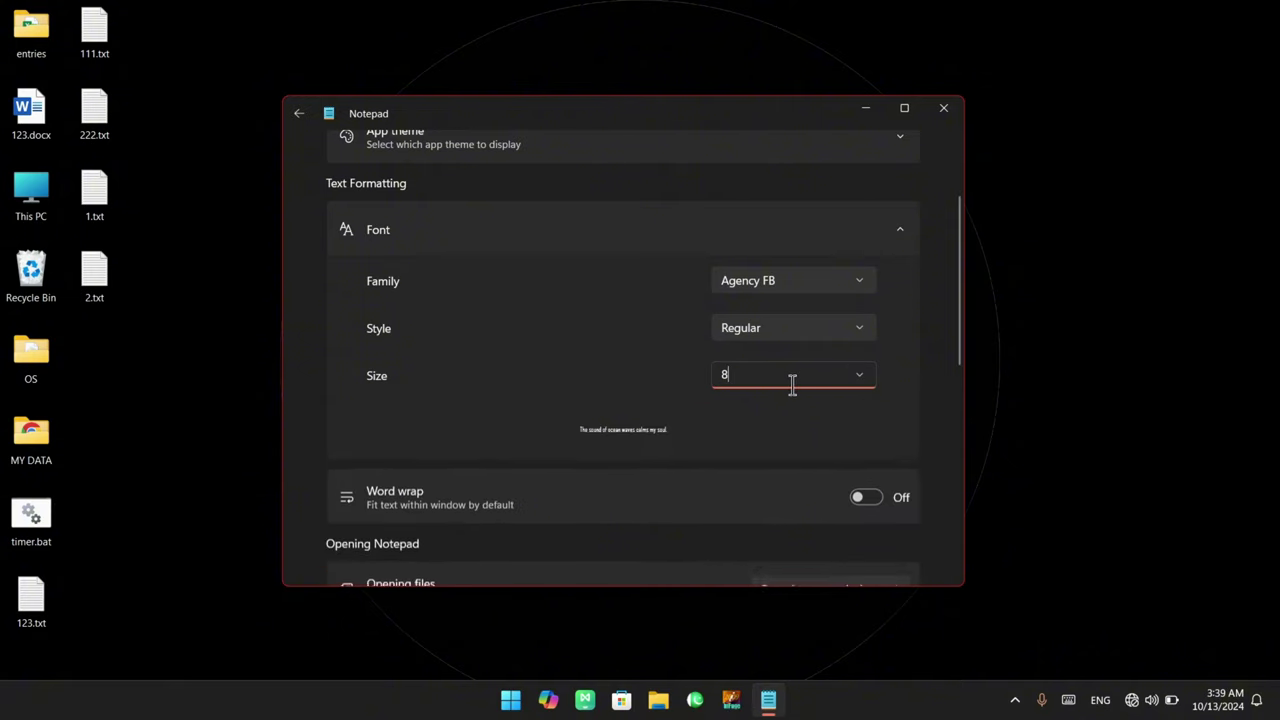
Clear the size value, enter 9, and step the size up to 72
drag(761, 375, 713, 375)
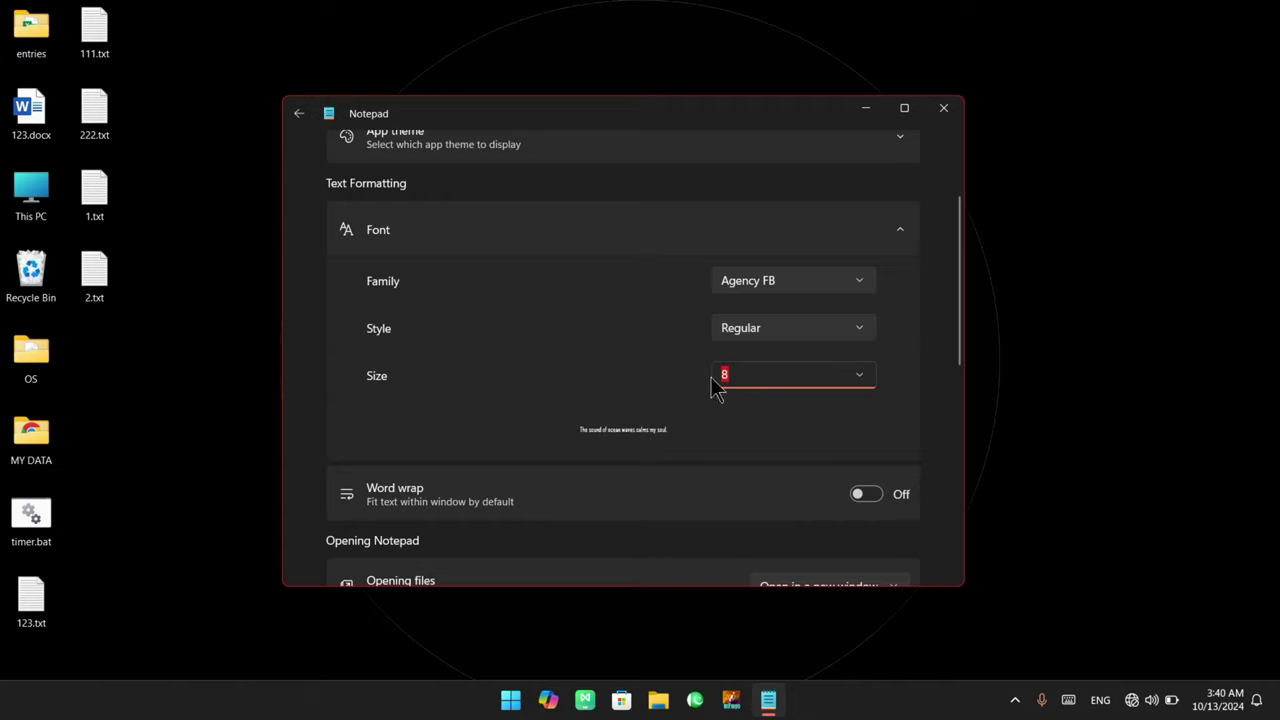
click(712, 378)
key(BackSpace)
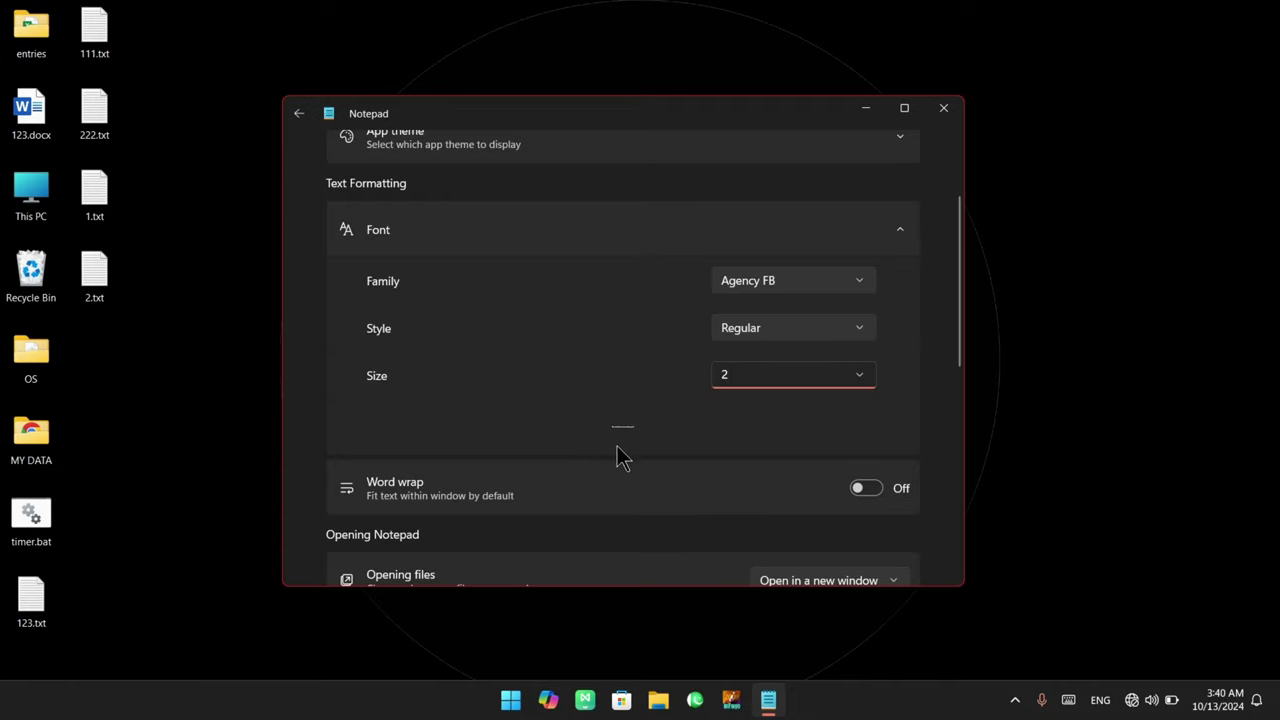
drag(737, 378, 706, 374)
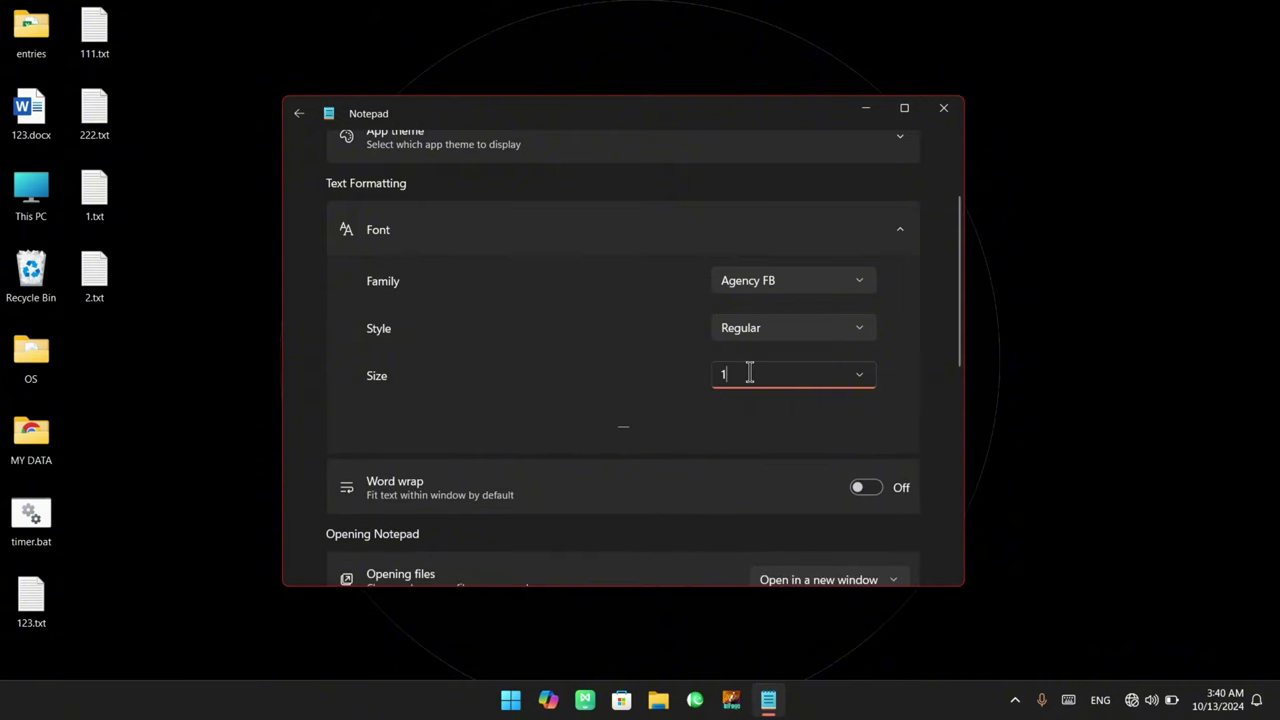
key(BackSpace)
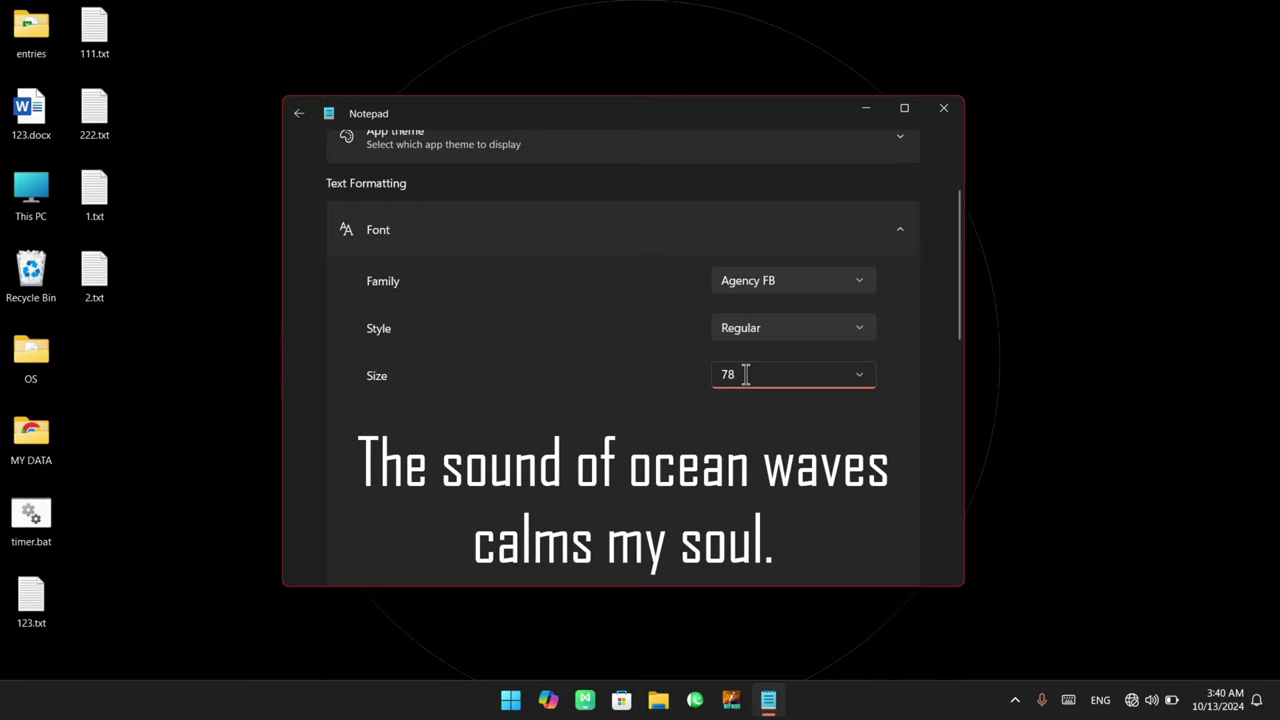
key(BackSpace)
key(BackSpace)
text(9)
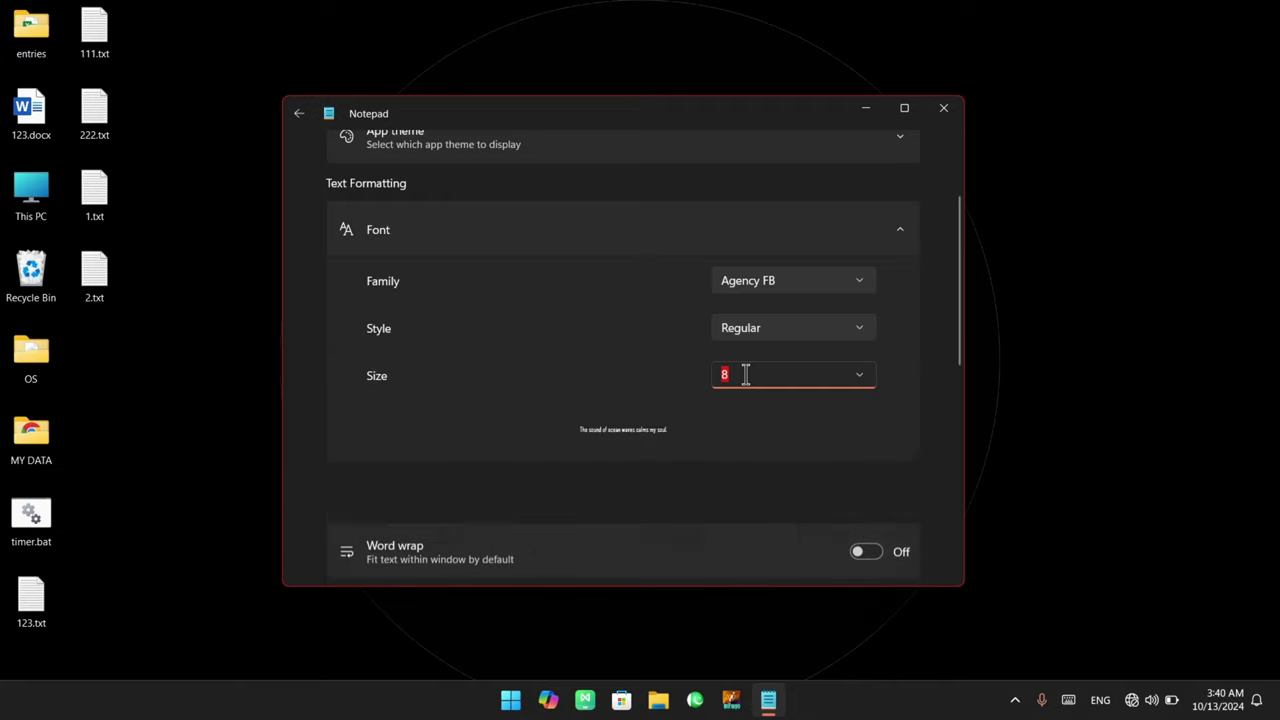
key(Up)
key(Up)
key(Up)
key(Up)
key(Up)
key(Up)
key(Up)
key(Up)
key(Up)
key(Up)
key(Up)
key(Up)
key(Up)
key(Up)
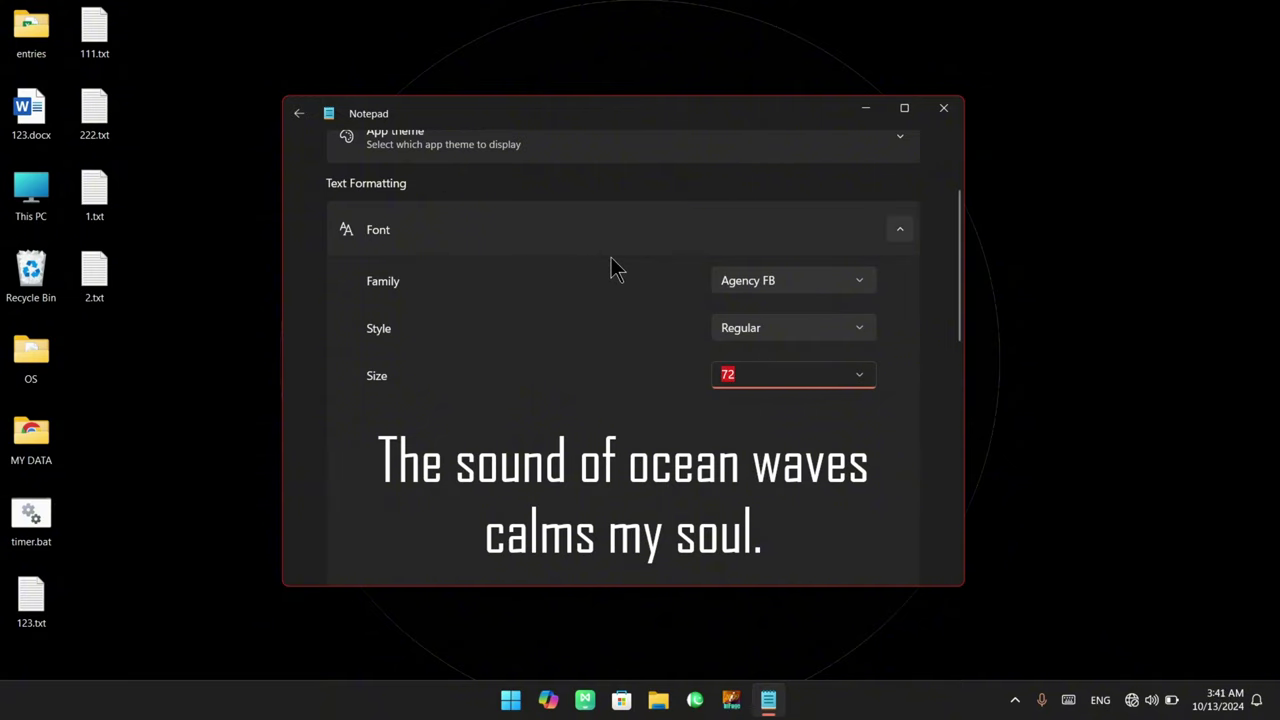
Return to 1.txt and select, then deselect, part of the title line
click(298, 113)
scroll(501, 352, up, 1)
click(415, 232)
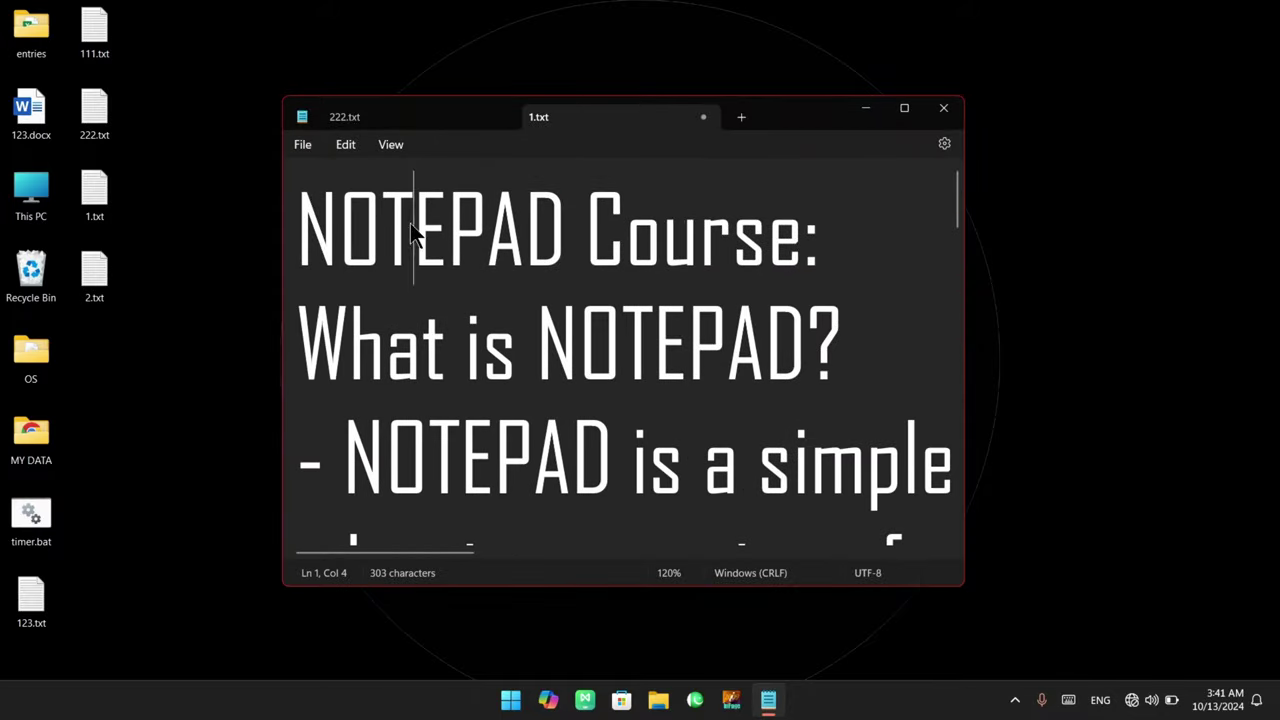
drag(415, 232, 806, 232)
click(732, 232)
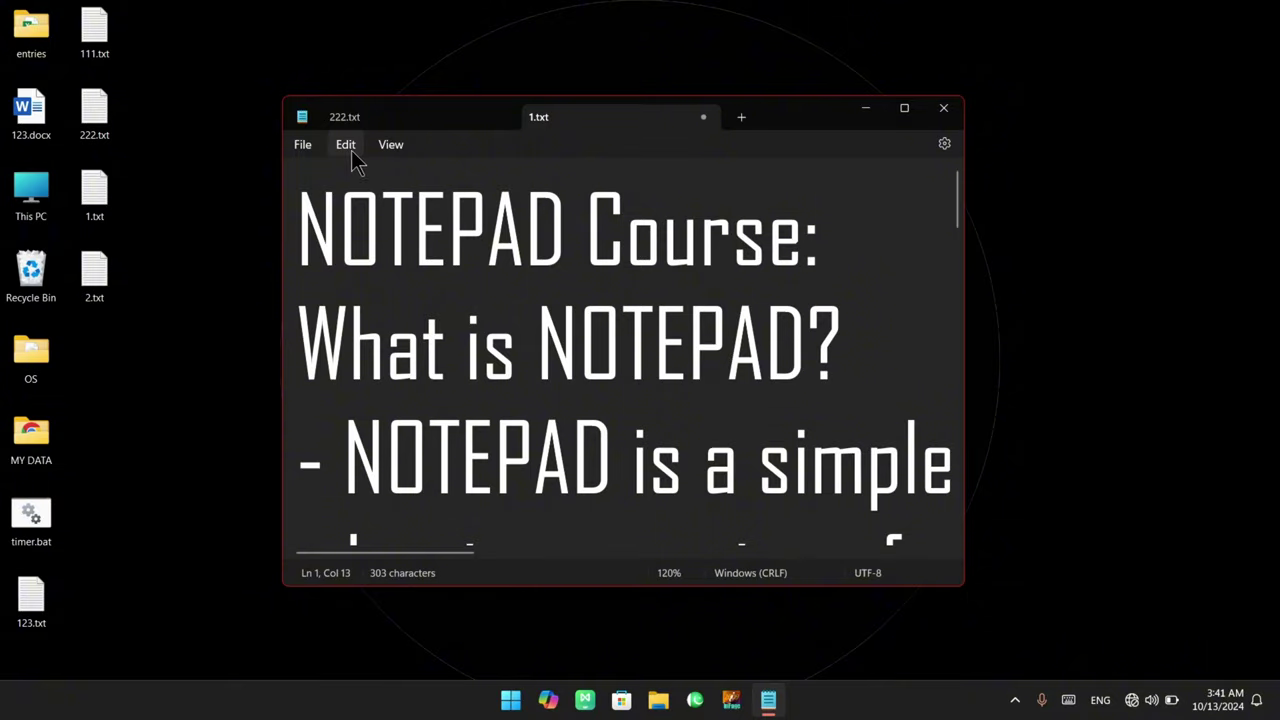
click(904, 107)
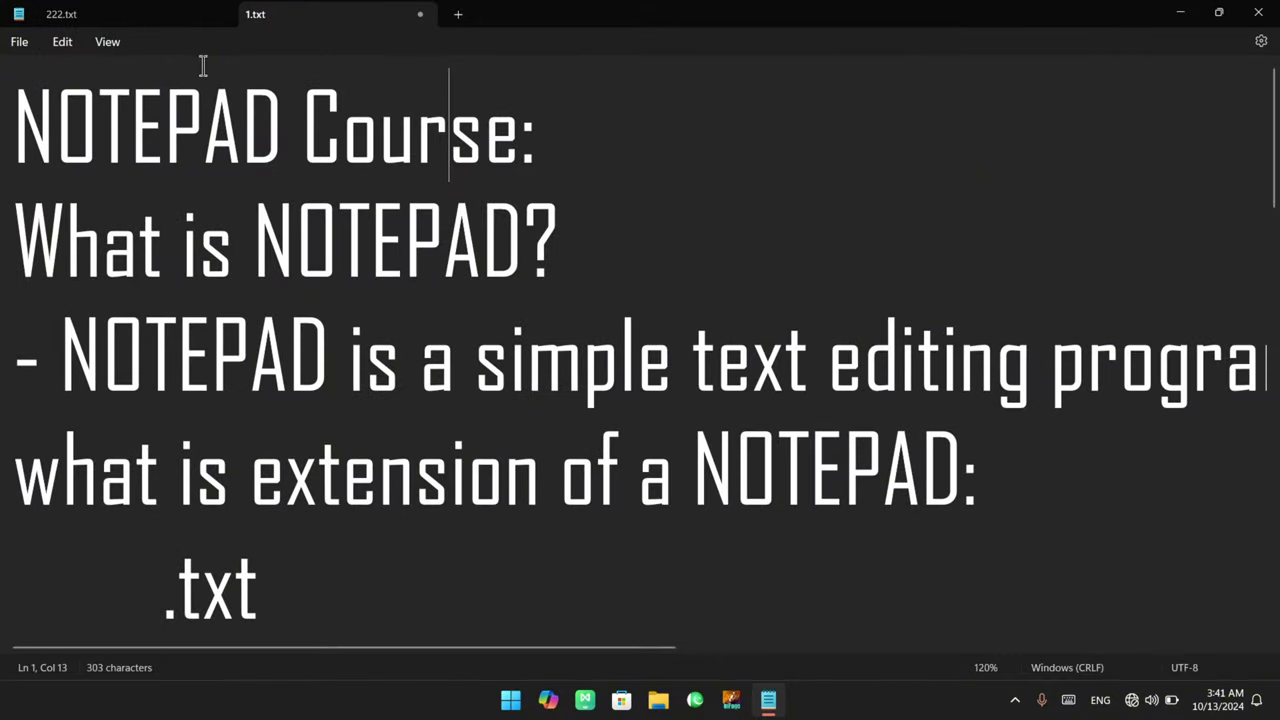
click(62, 42)
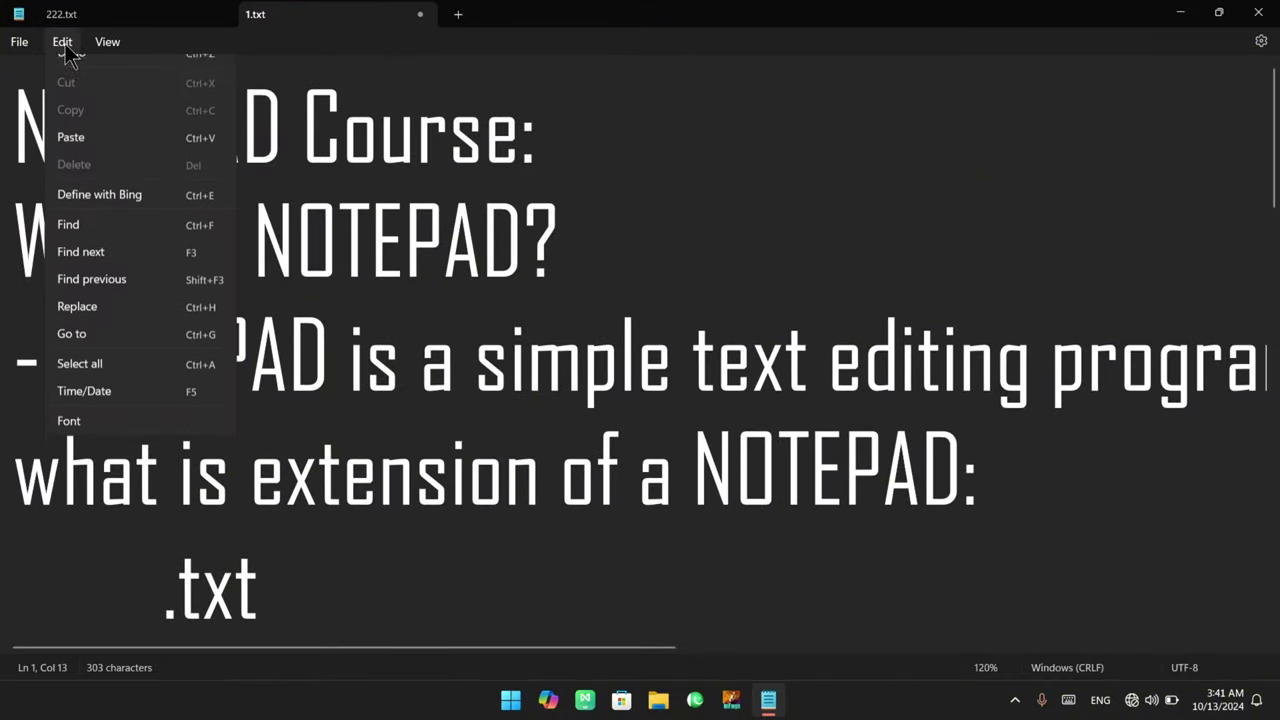
click(119, 440)
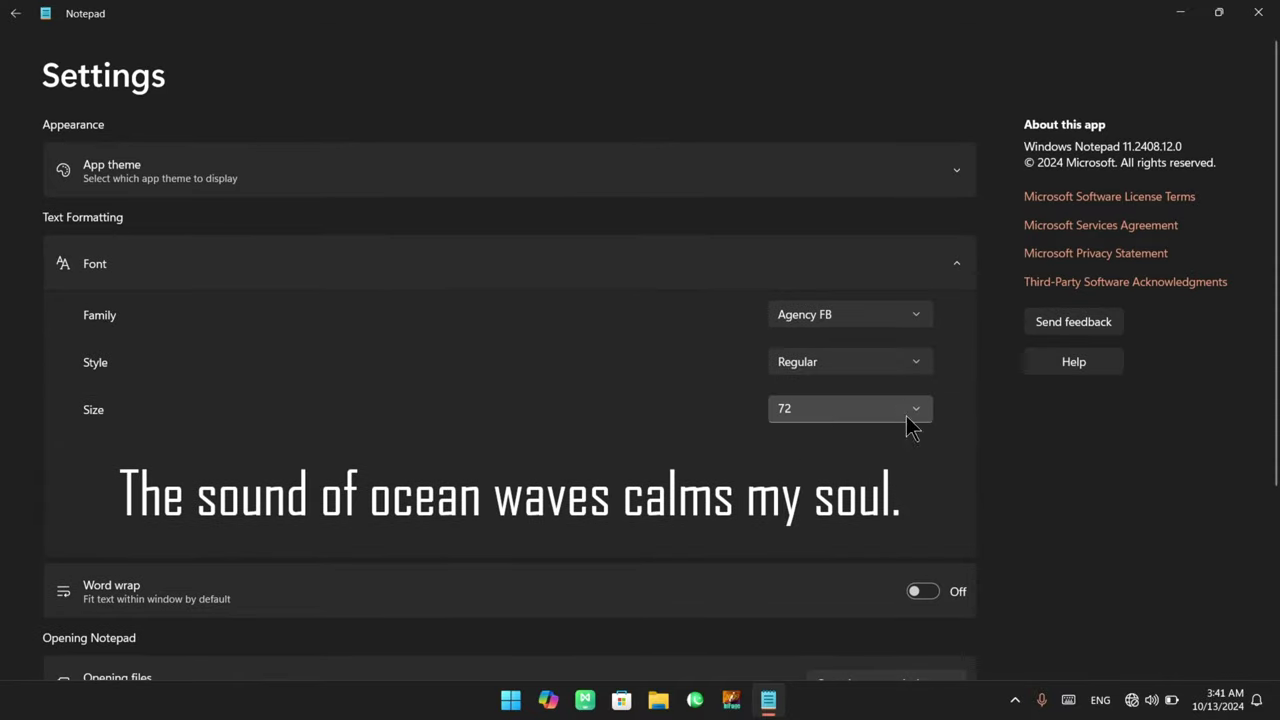
scroll(700, 465, down, 1)
scroll(689, 471, down, 2)
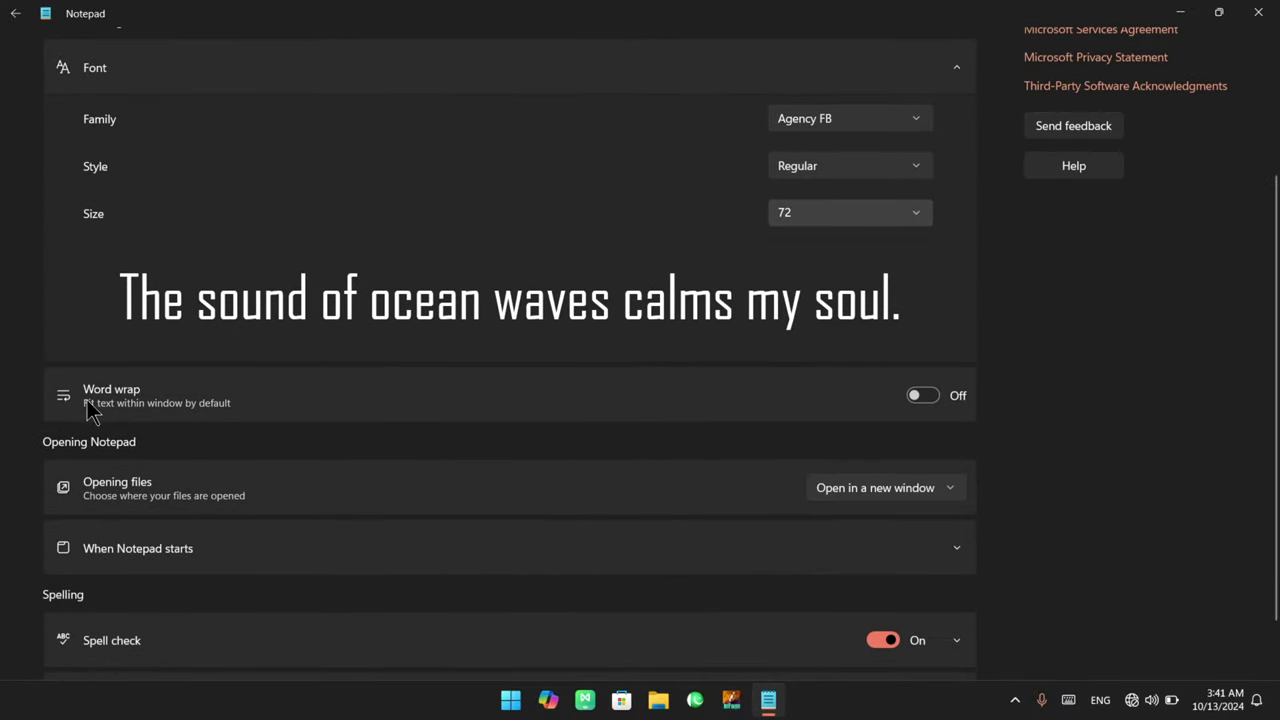
click(15, 13)
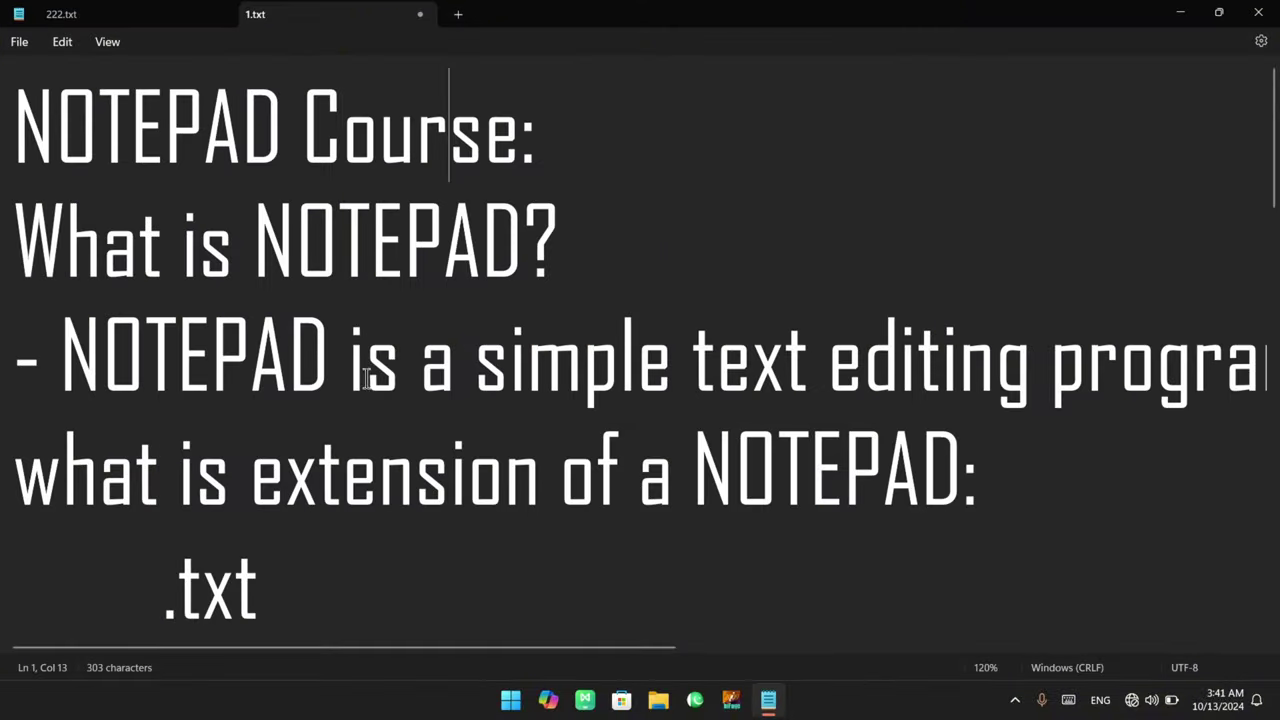
scroll(381, 390, down, 10)
Type a long unbroken line of n's past the window edge, plus a short line of n's
click(121, 551)
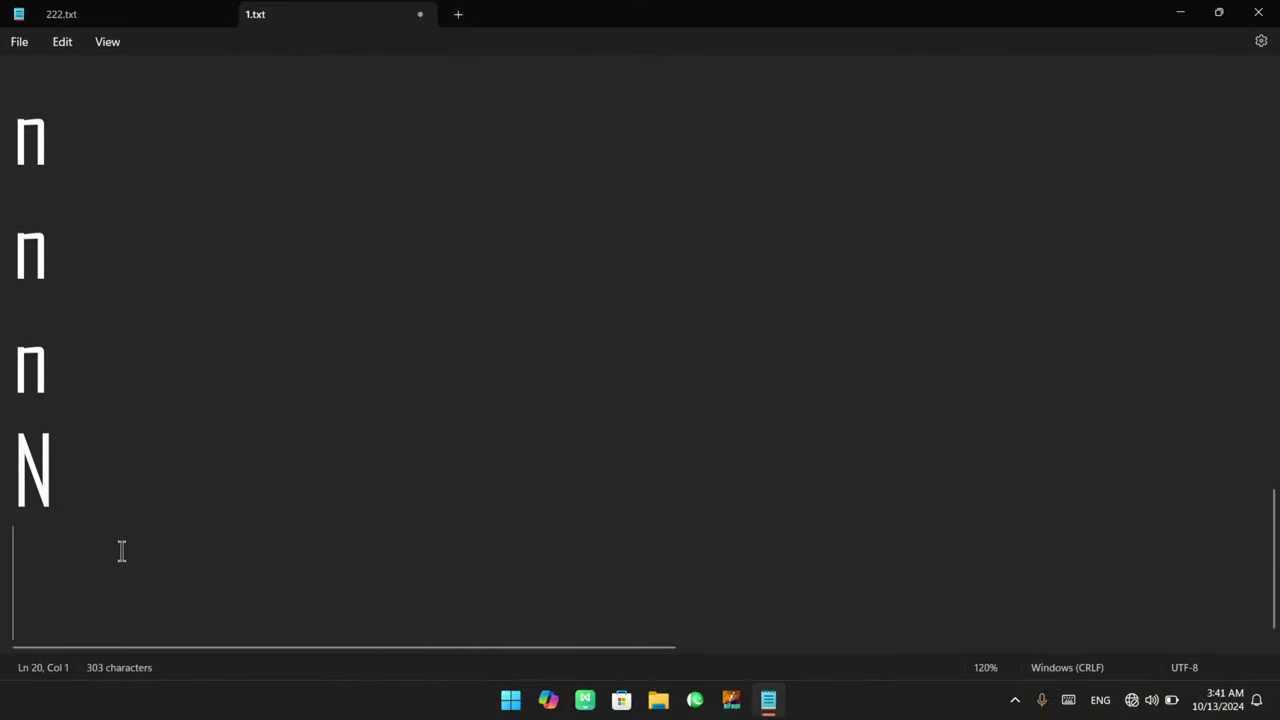
text(nnnnnnnnn)
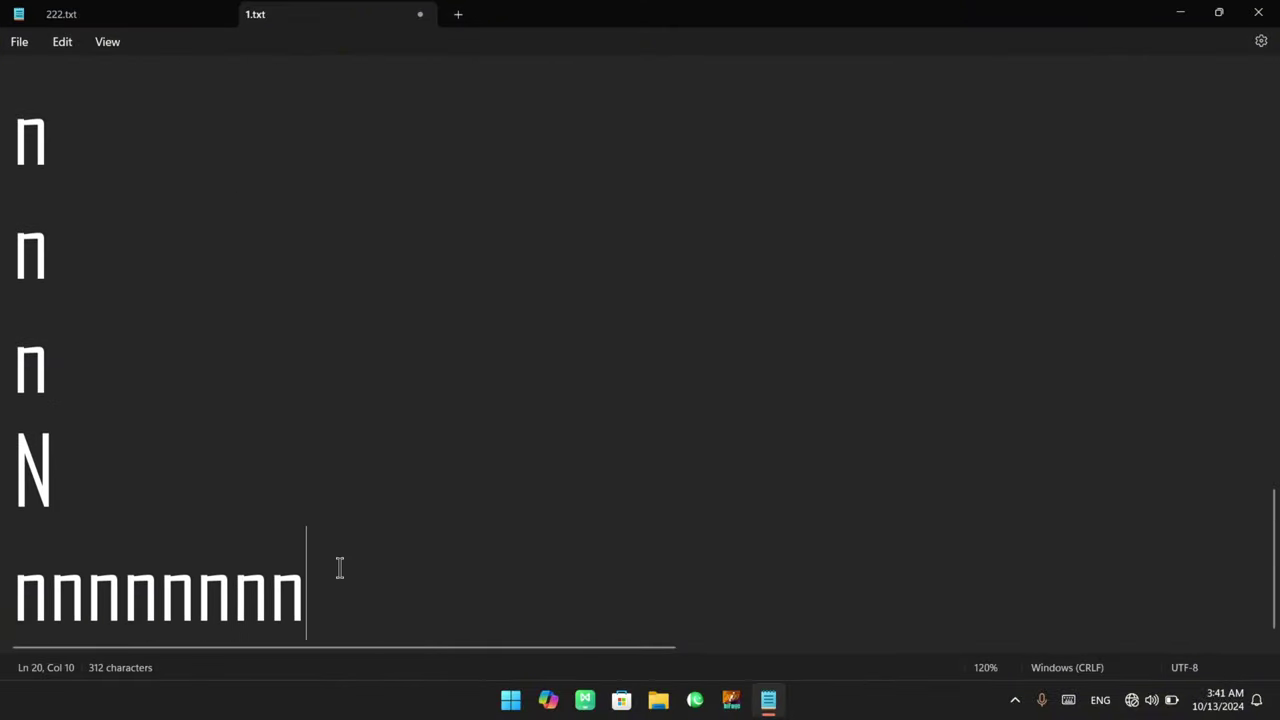
text(nnnnnnnnnnnnnnnnnnnnnnnnnnnnnnnnnn)
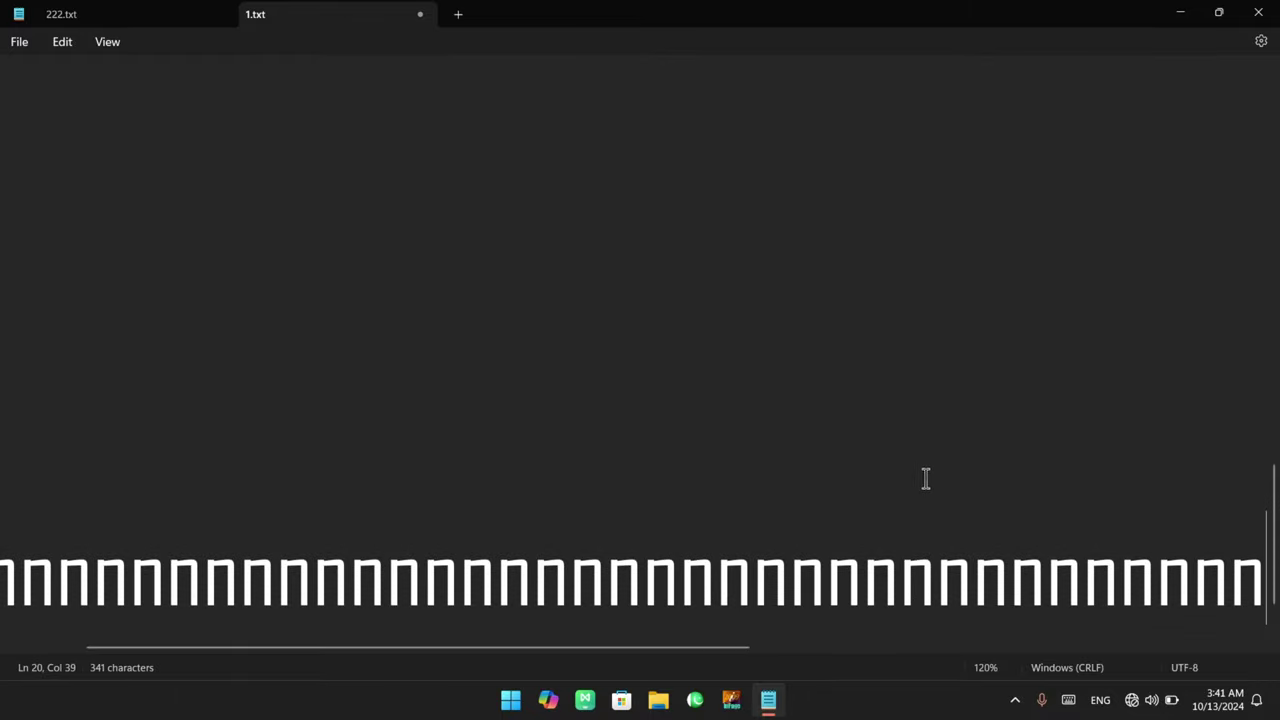
text(nnnnnnn)
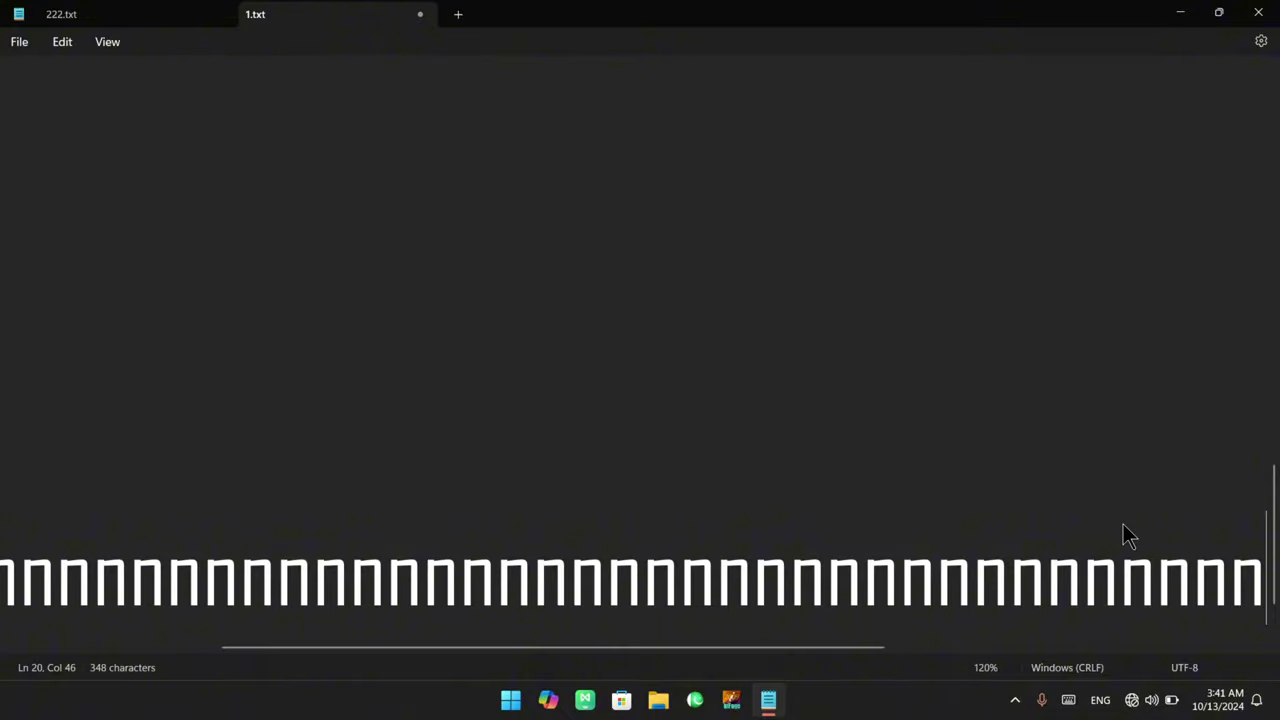
text(nnnn)
drag(848, 648, 1036, 674)
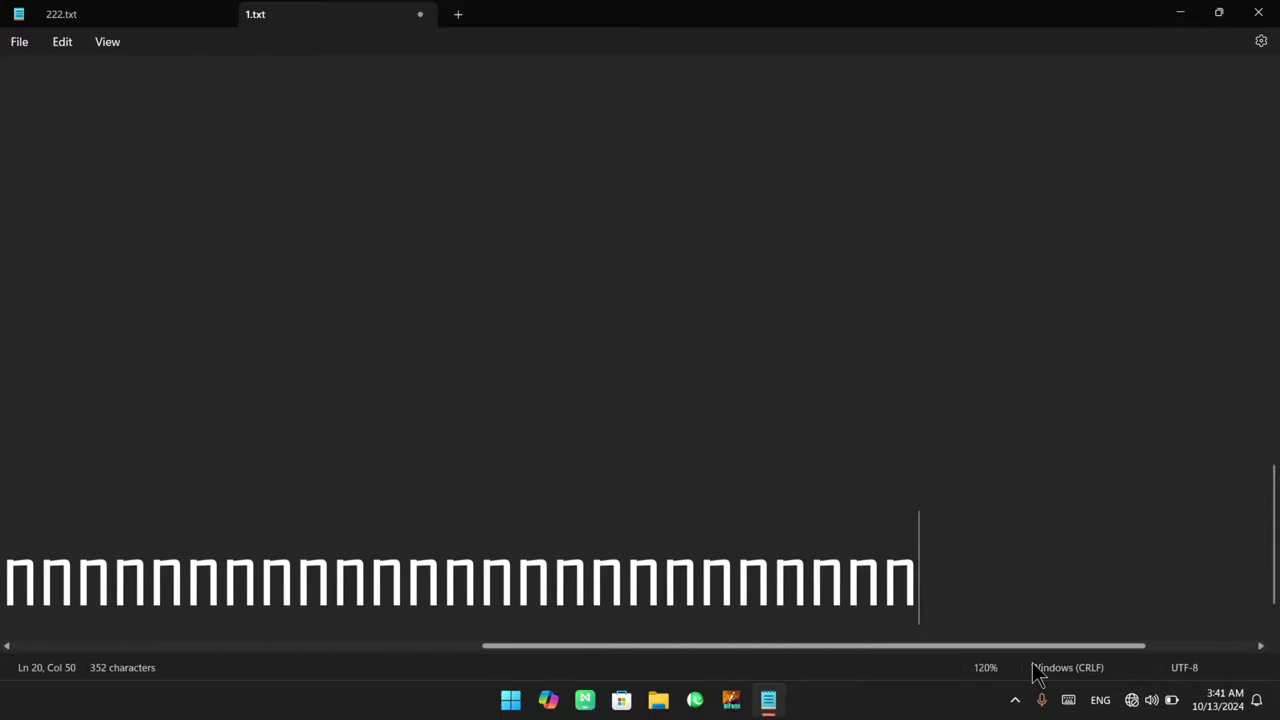
text(nnnnnnnnnnnnnnnnnnn)
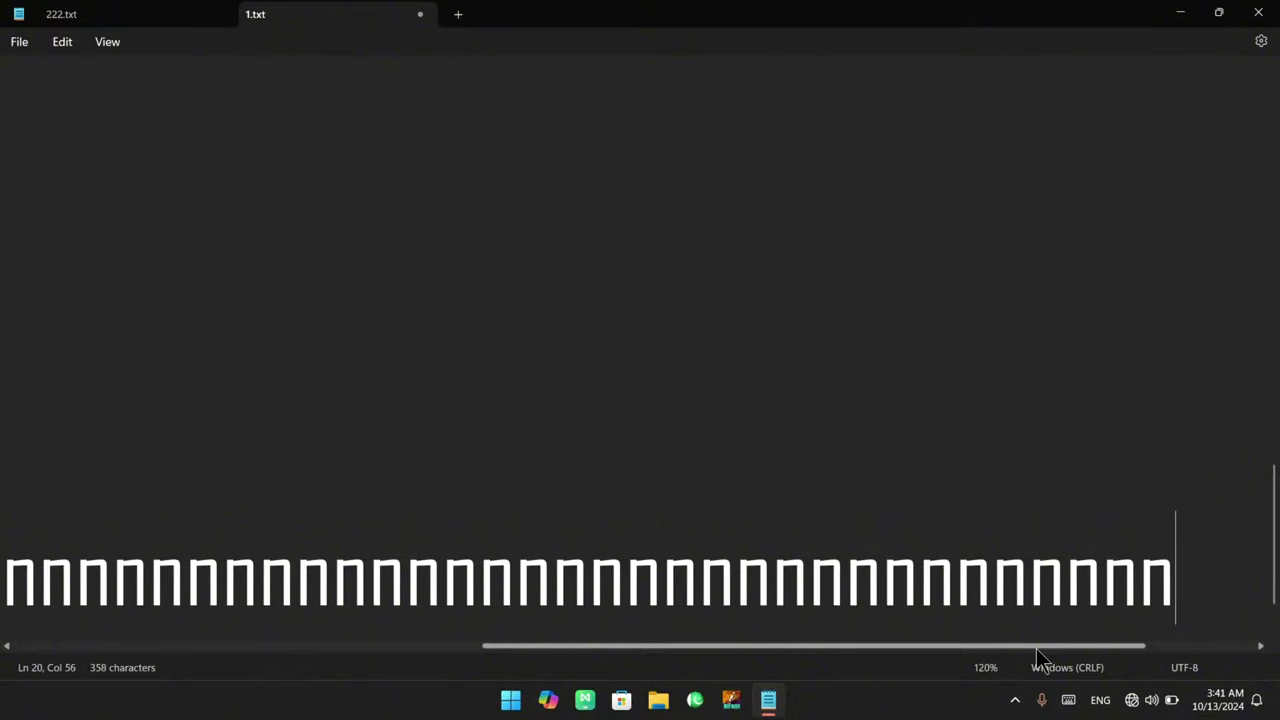
text(nnnnnnnnnnnnnnnnnnnnnnnnnnnn)
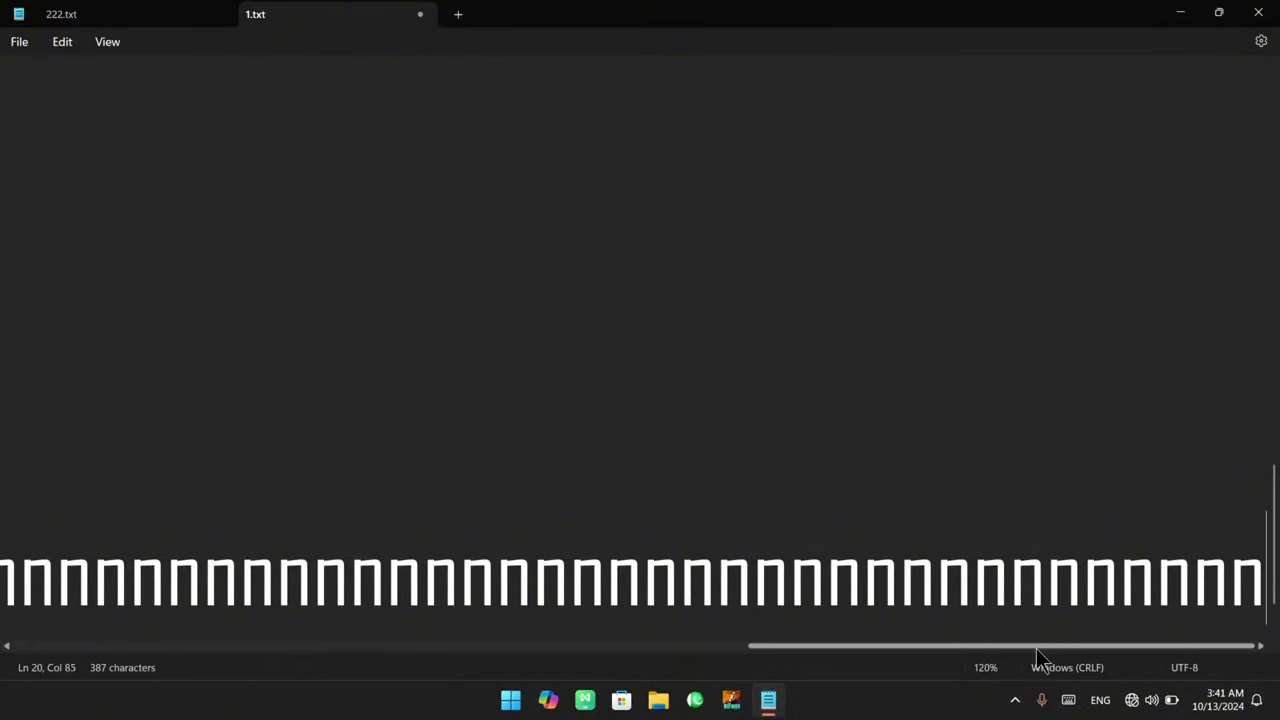
text(nnnnnnnnnn)
key(Return)
text(n)
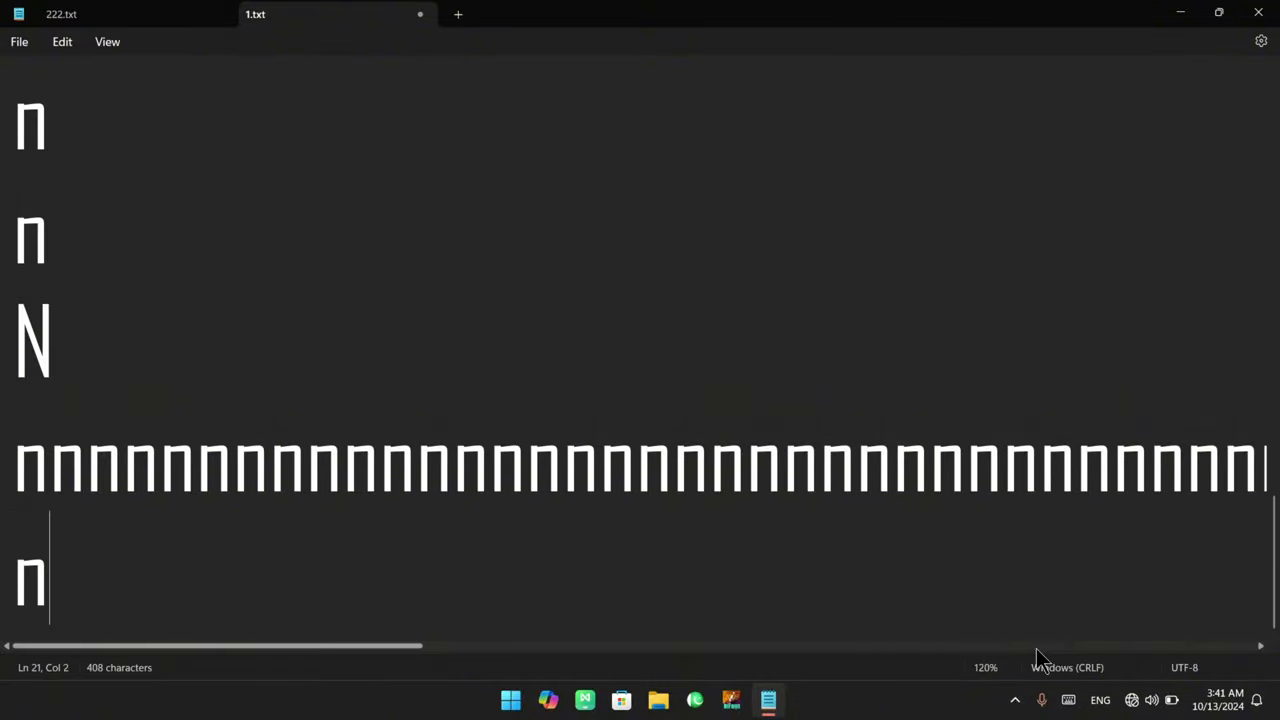
text(nnnnnnnnn)
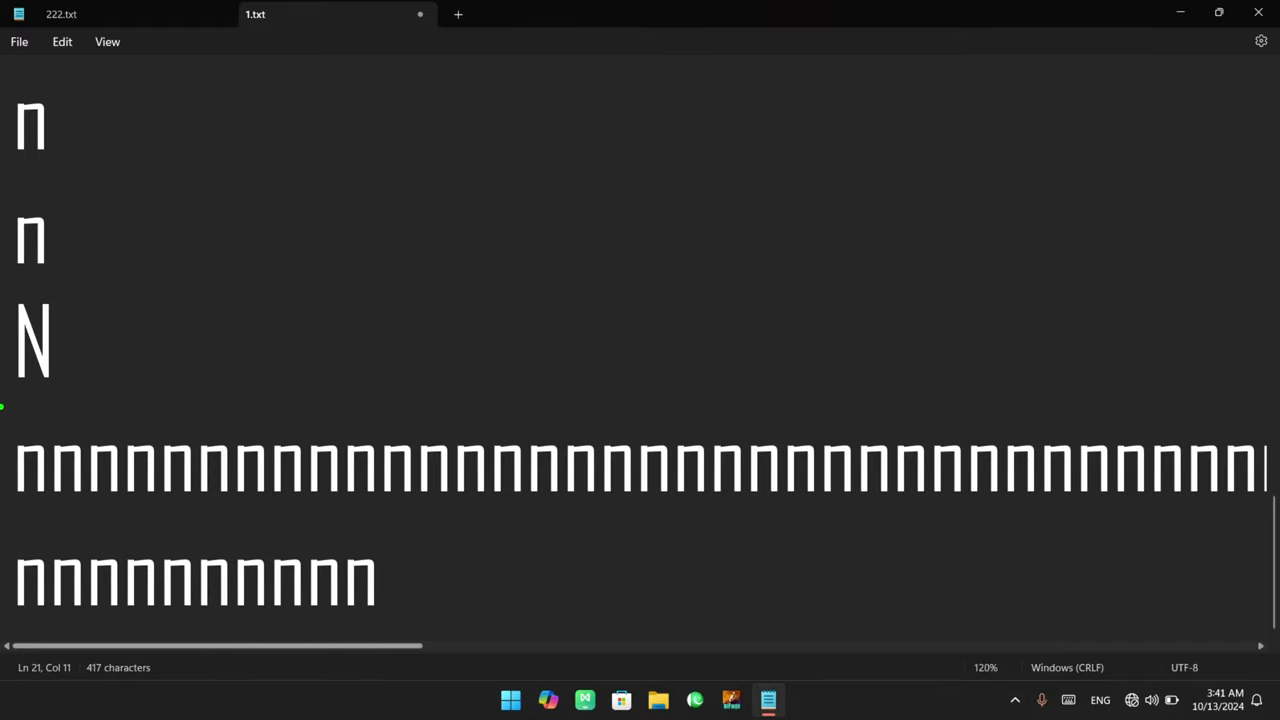
Select and deselect runs of characters across the long n line and the short n line
mouse_move(6, 401)
mouse_down()
mouse_move(1006, 529)
mouse_move(1266, 544)
mouse_up()
key(g)
mouse_move(1142, 546)
mouse_down()
mouse_move(1030, 591)
mouse_move(884, 572)
mouse_move(906, 612)
mouse_up()
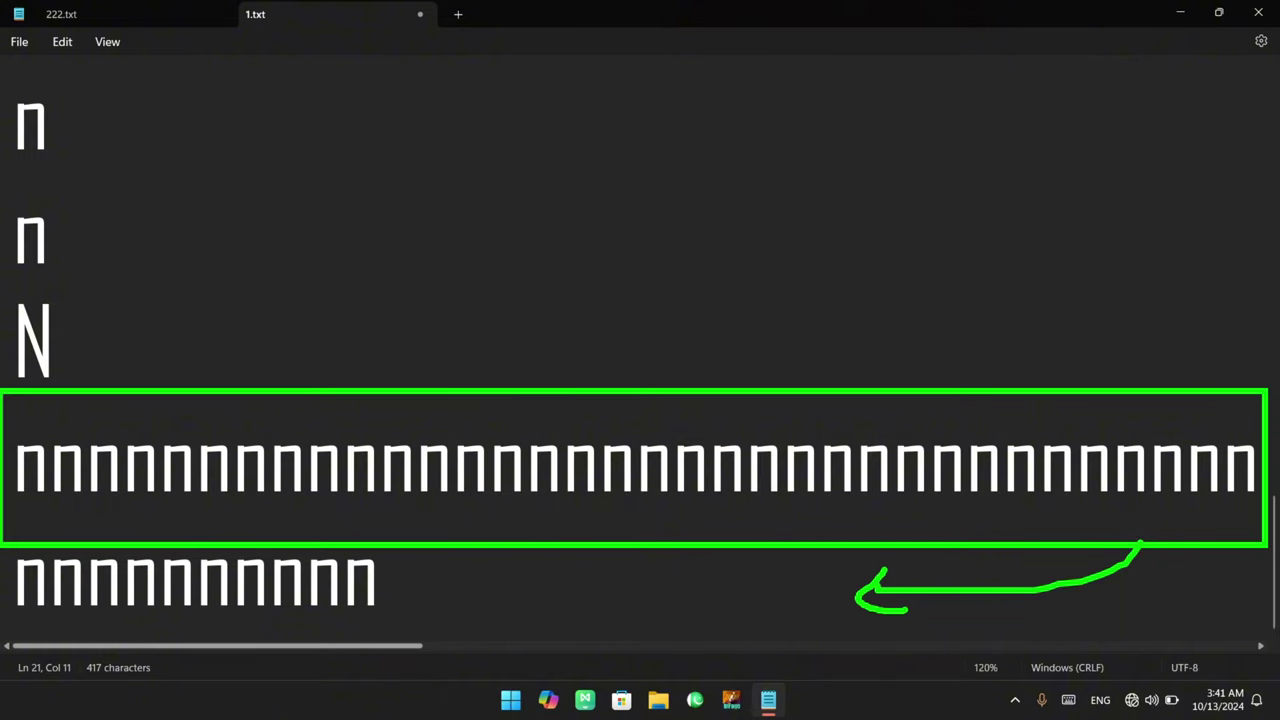
drag(3, 543, 1268, 636)
key(g)
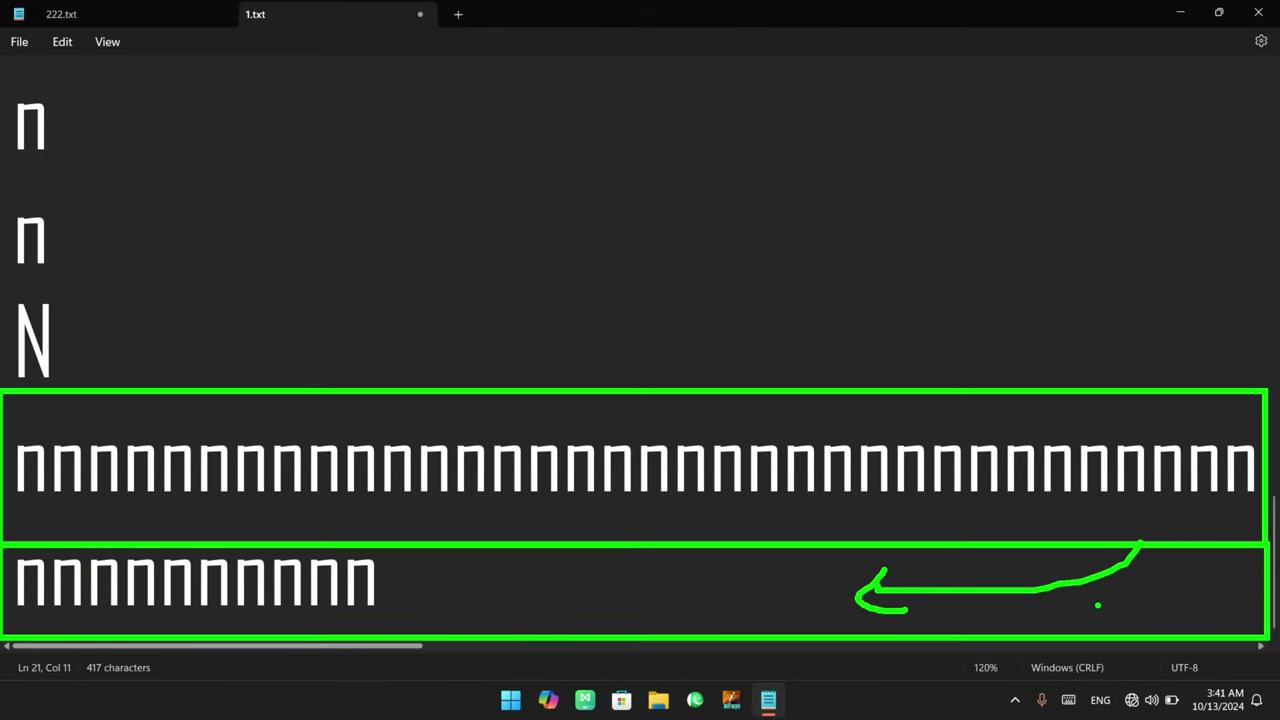
drag(1098, 605, 944, 646)
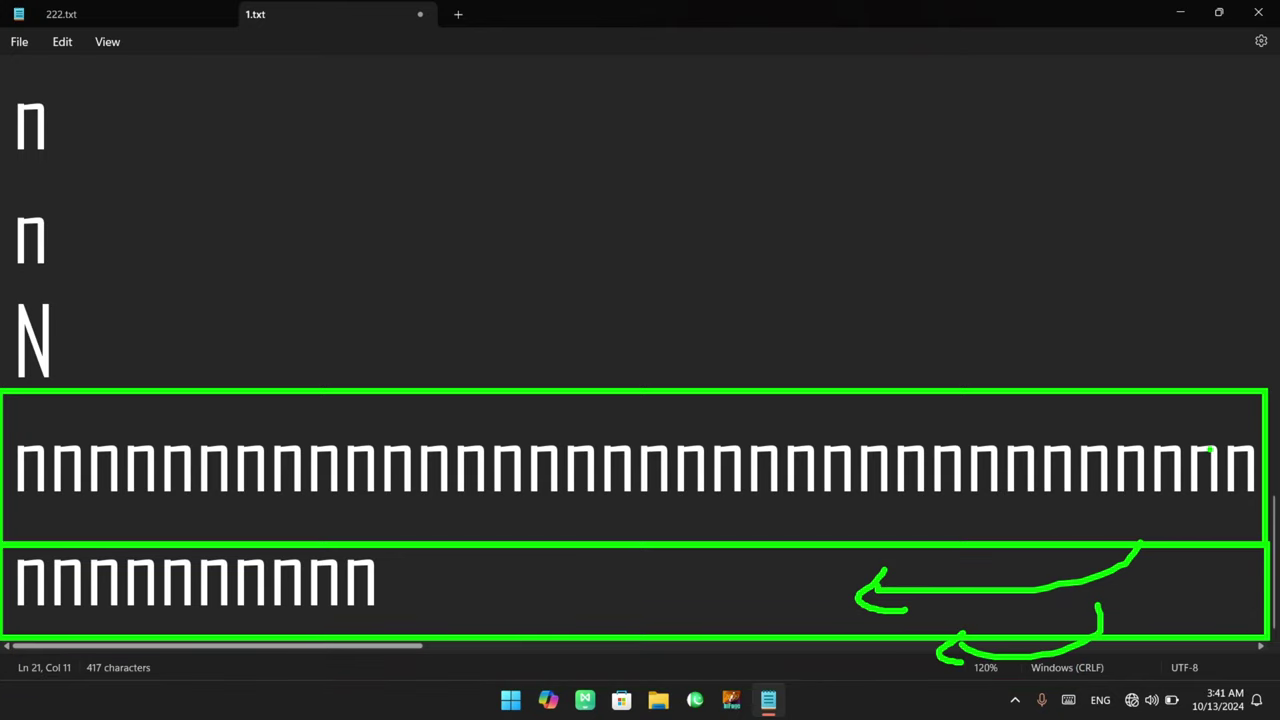
drag(1236, 231, 1260, 440)
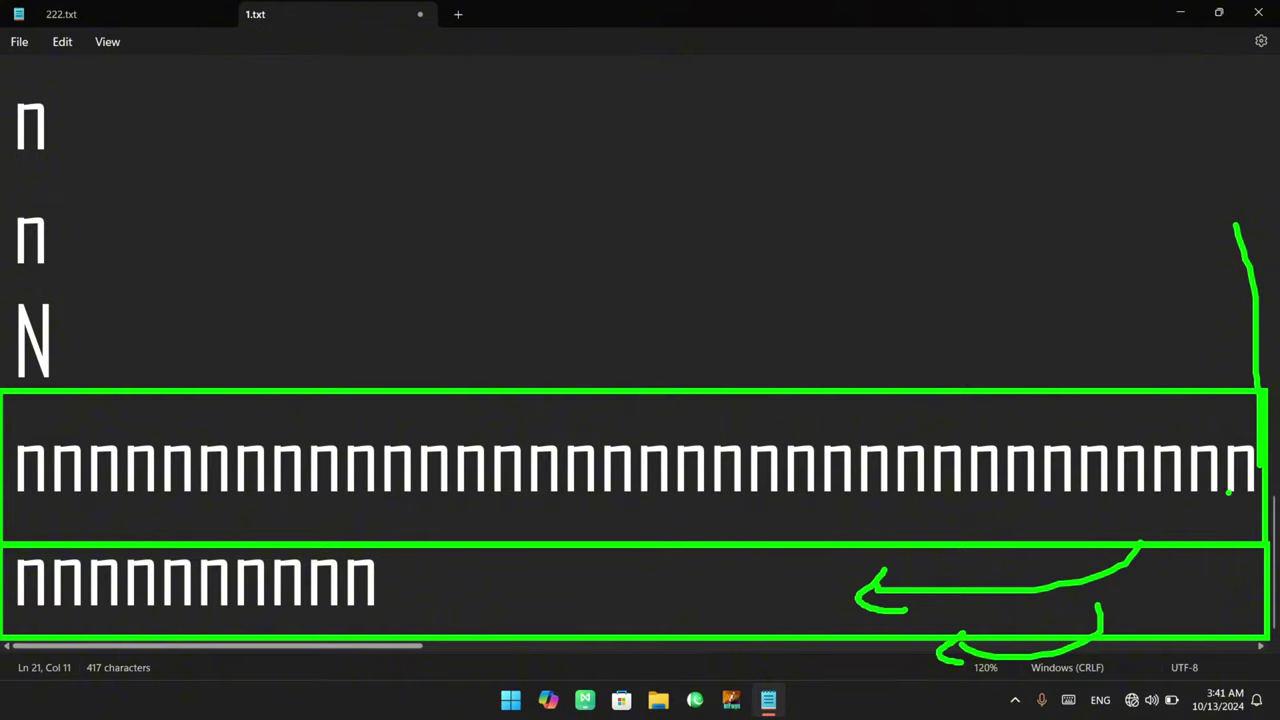
key(Escape)
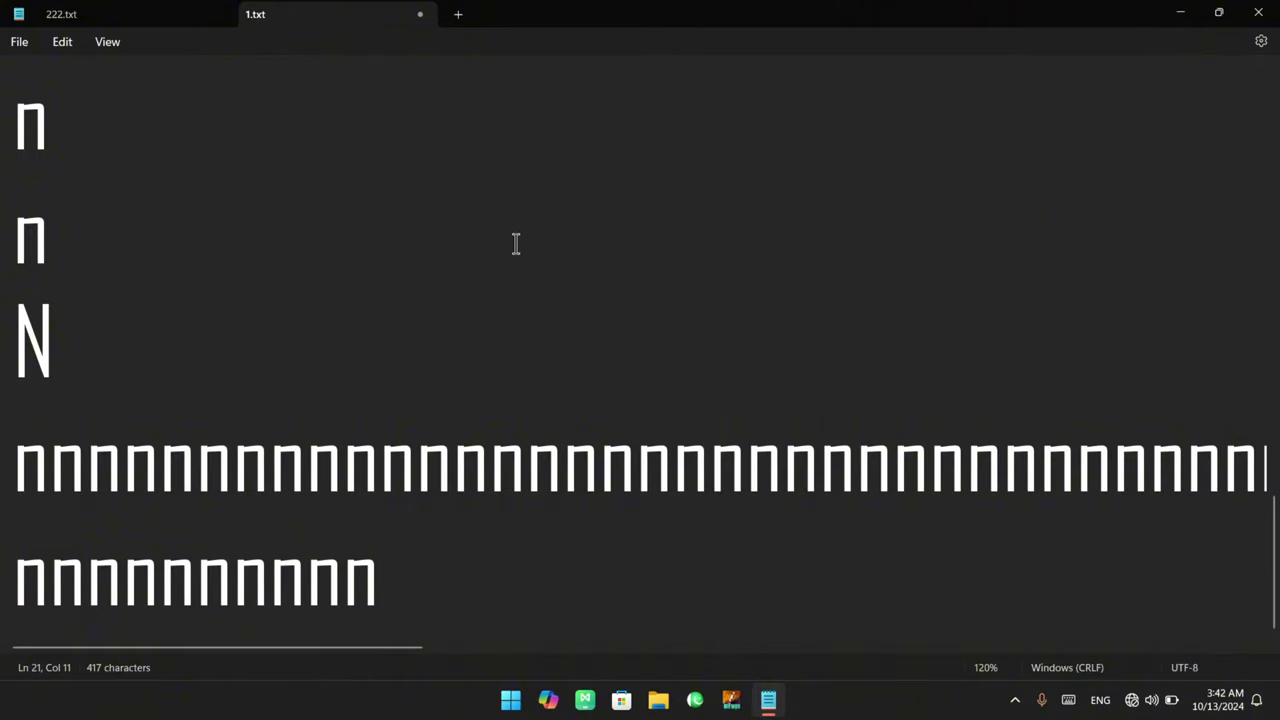
drag(382, 450, 820, 462)
key(Right)
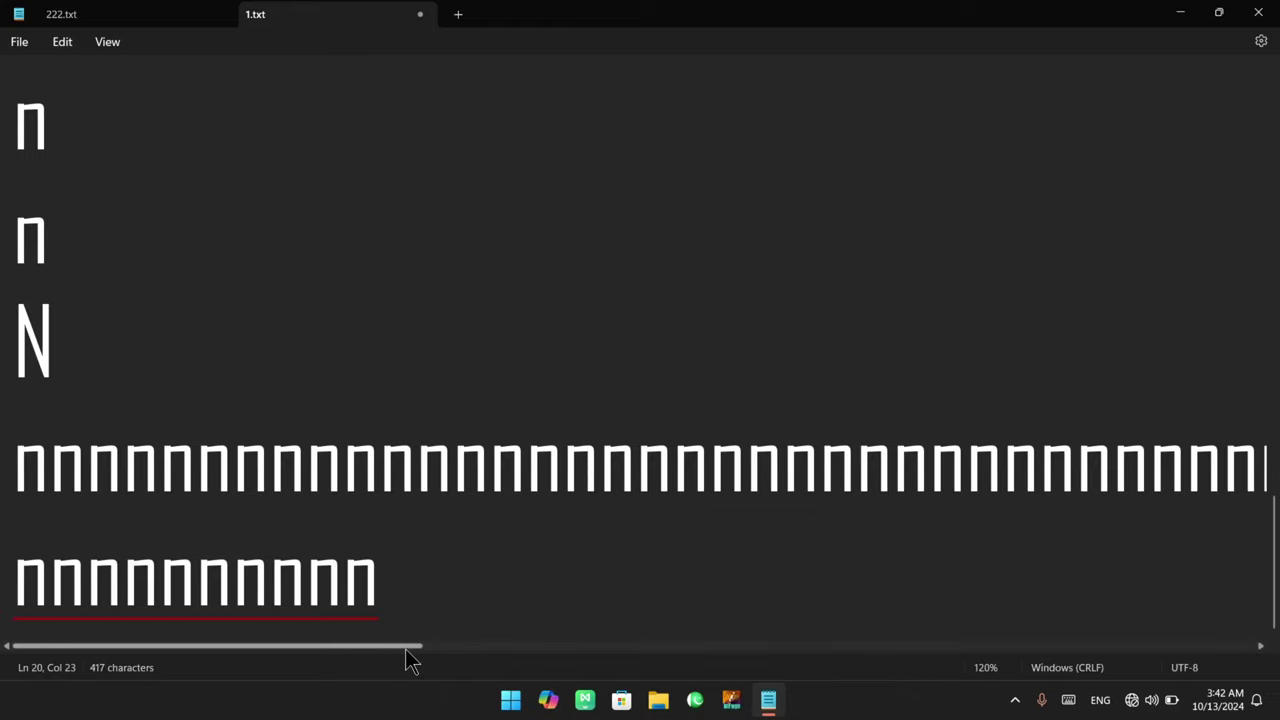
drag(405, 648, 408, 660)
Switch Word wrap On in Settings so the long n line wraps within the window
click(72, 44)
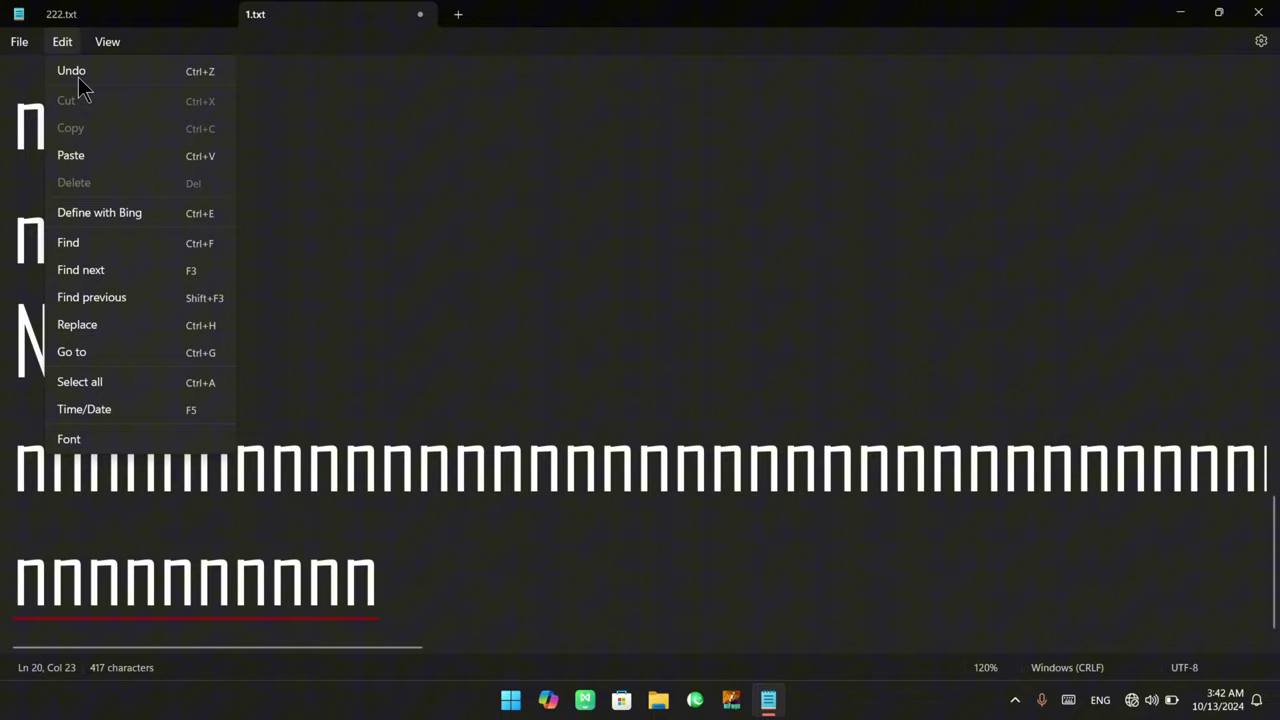
click(103, 443)
scroll(786, 540, down, 3)
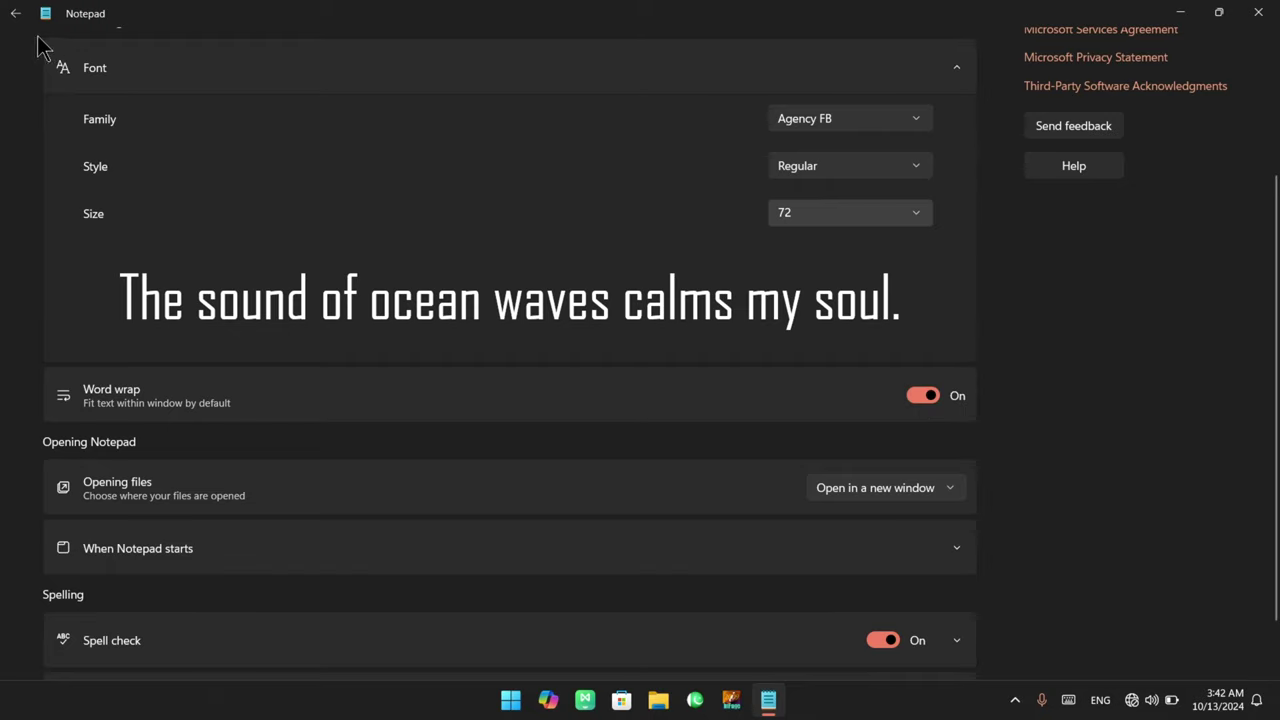
click(15, 13)
scroll(384, 410, down, 2)
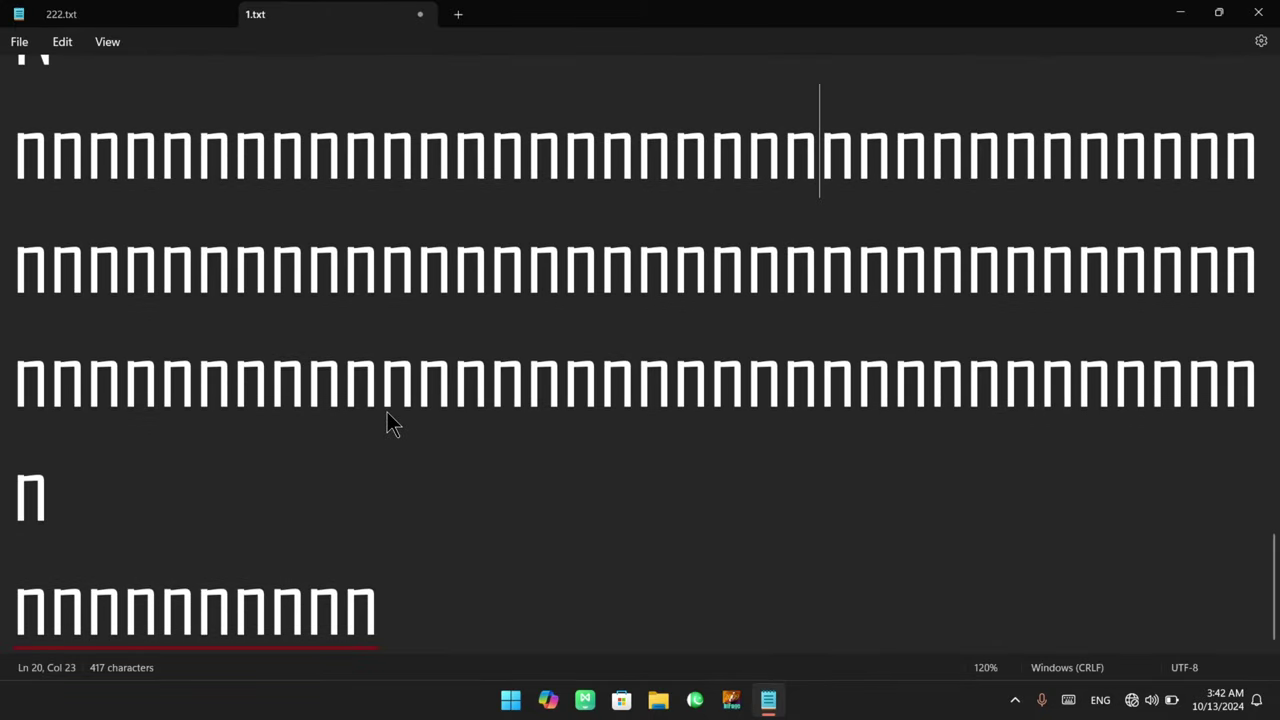
Add a new line of repeated lowercase n's after the eleven-letter n line
click(452, 617)
key(Return)
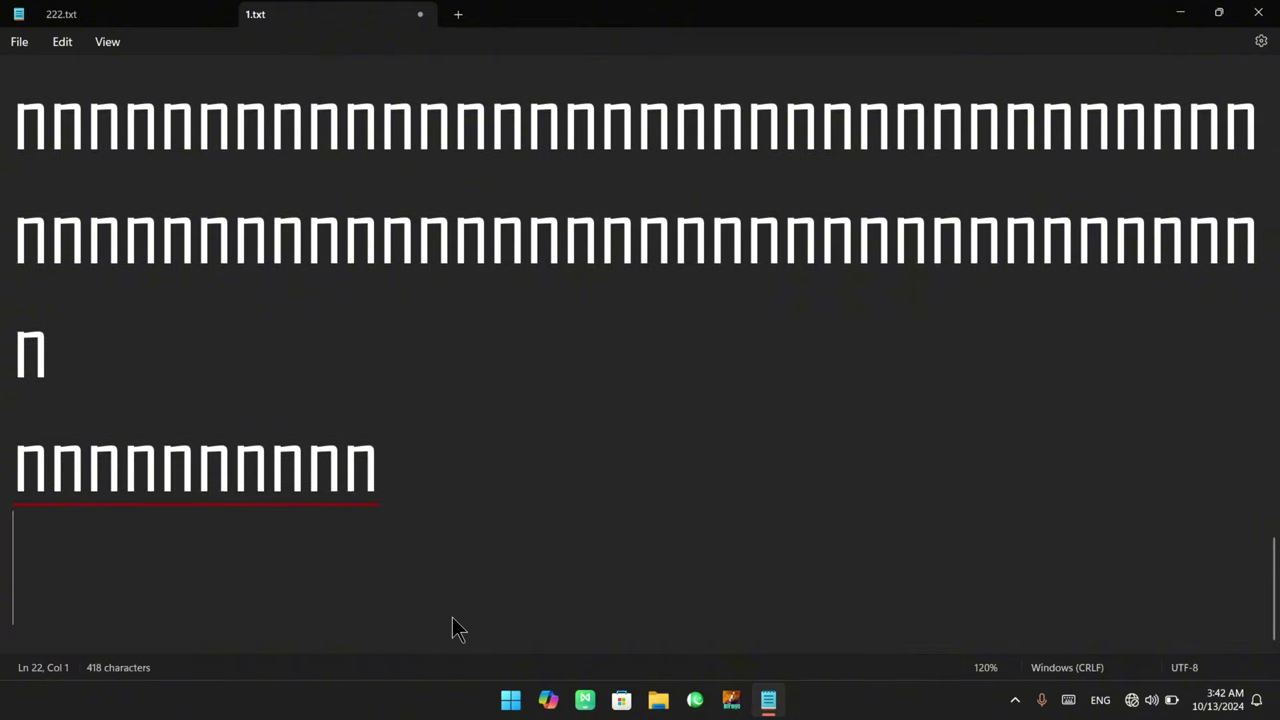
text(nnnnnnnnnnnn)
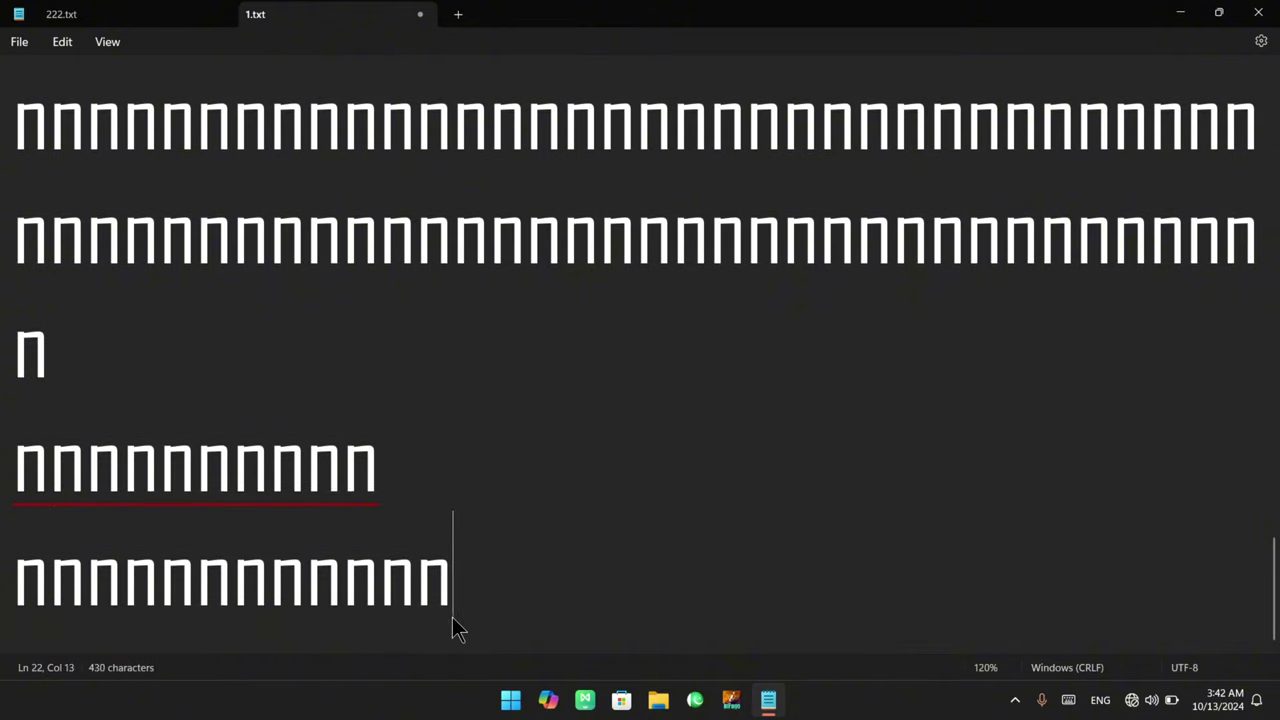
text(nnnnnnnnnnnnnnnnnnnnn)
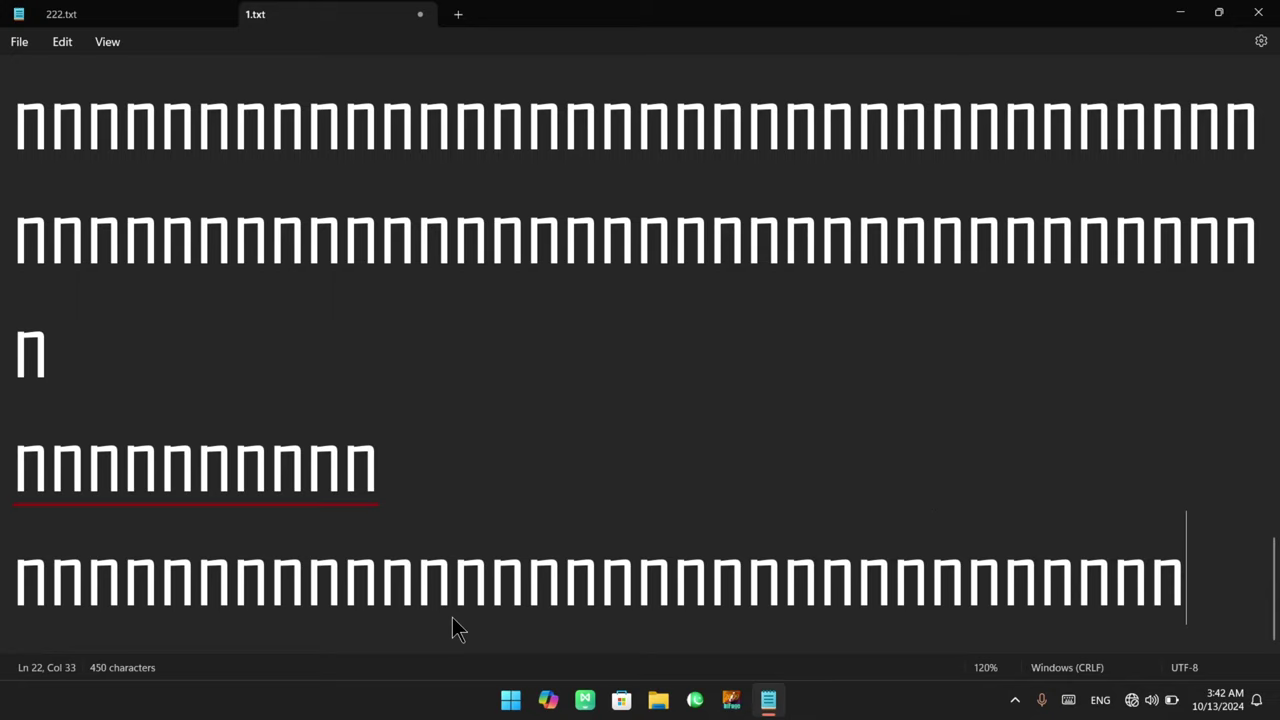
text(nnn)
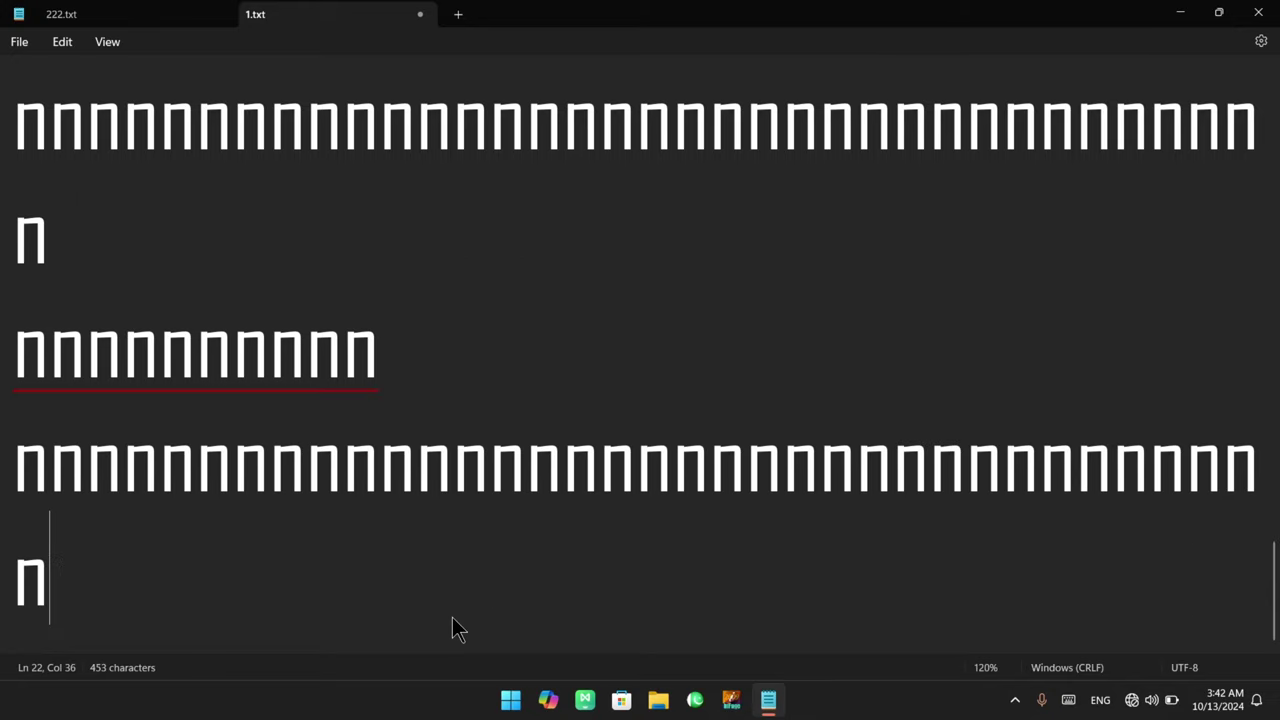
text(nnnnnnnnnnnnnnnnnnnnnnnnnnnnnnnnnnn)
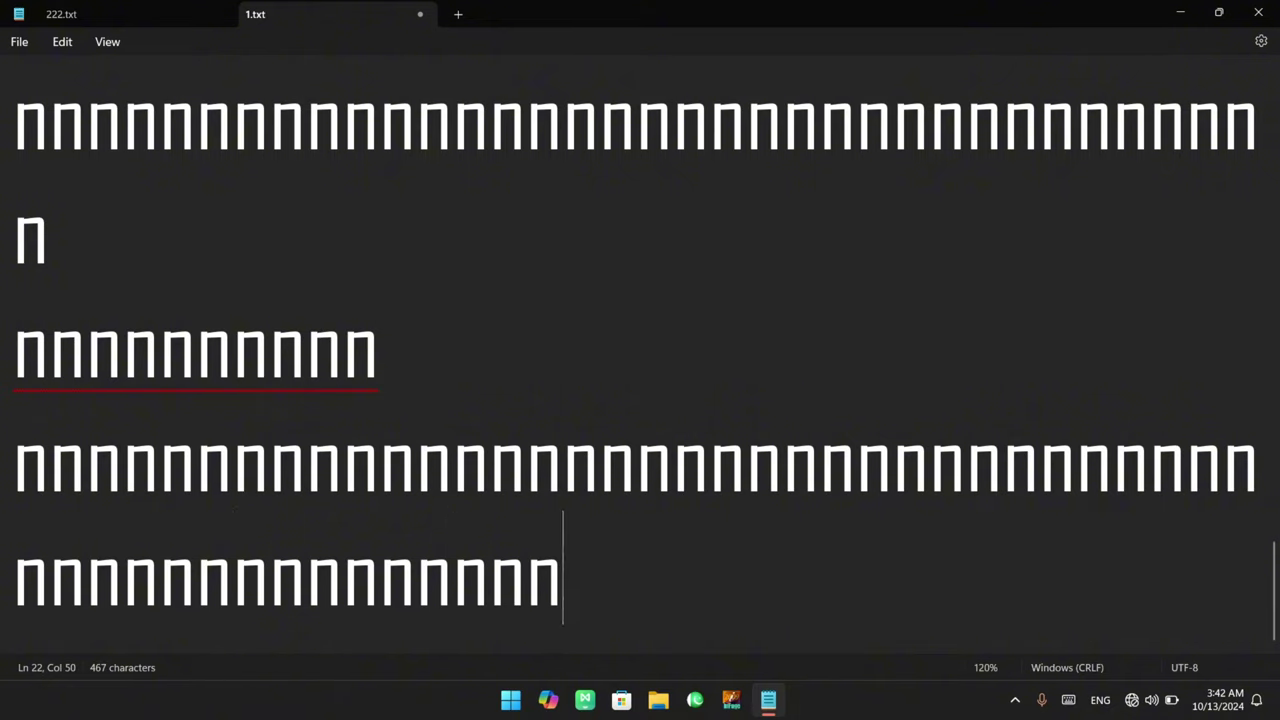
text(n)
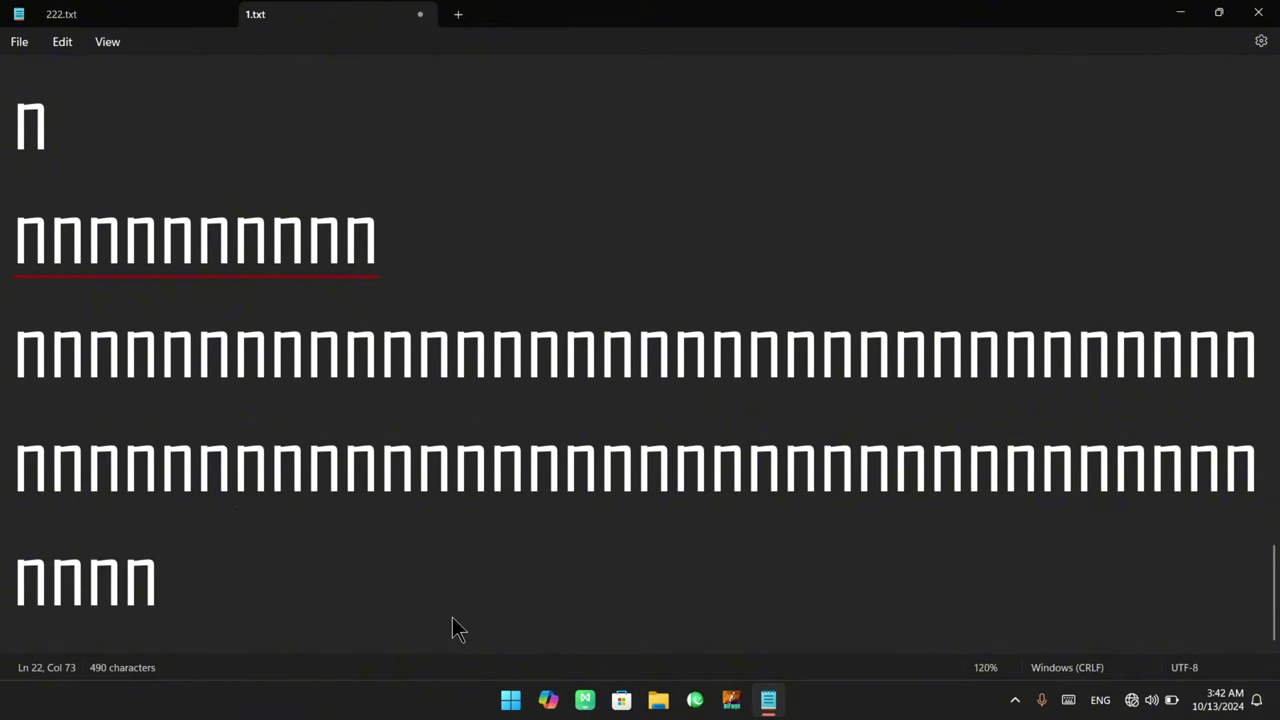
text(n)
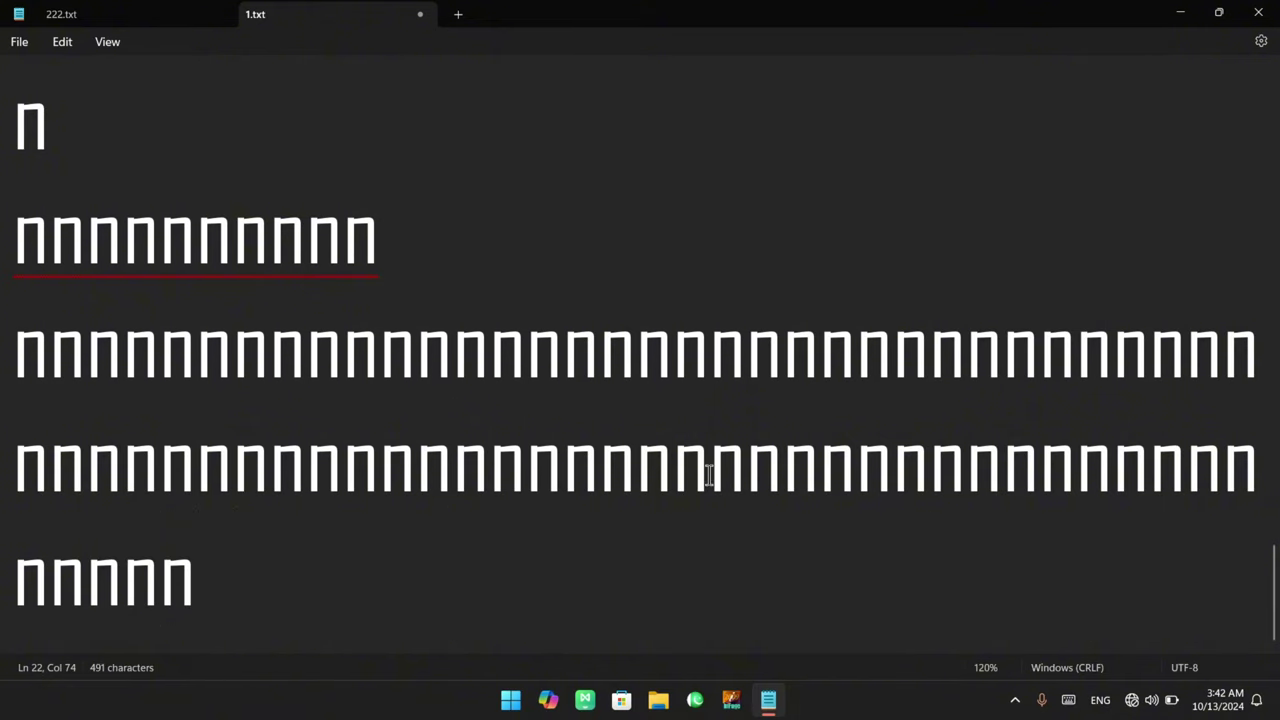
Open Settings via Edit > Font and scroll to the Font, Word wrap and Opening files options
click(62, 45)
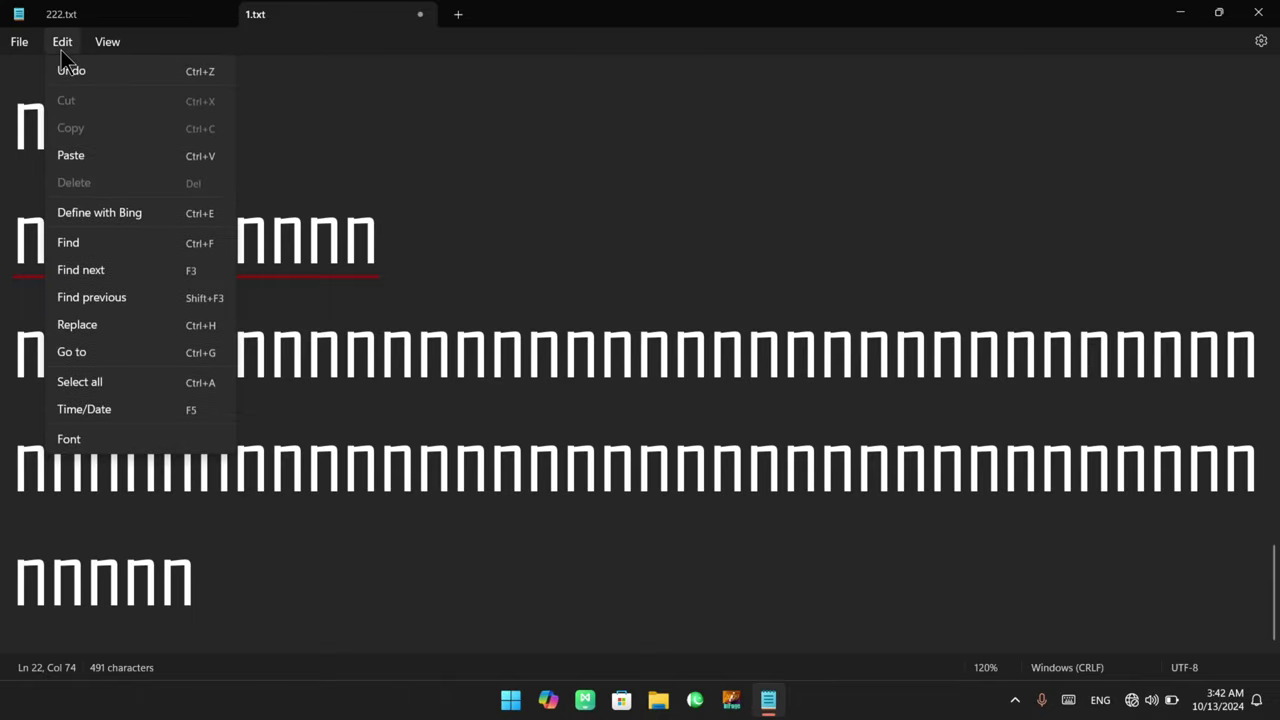
click(68, 439)
scroll(725, 500, down, 3)
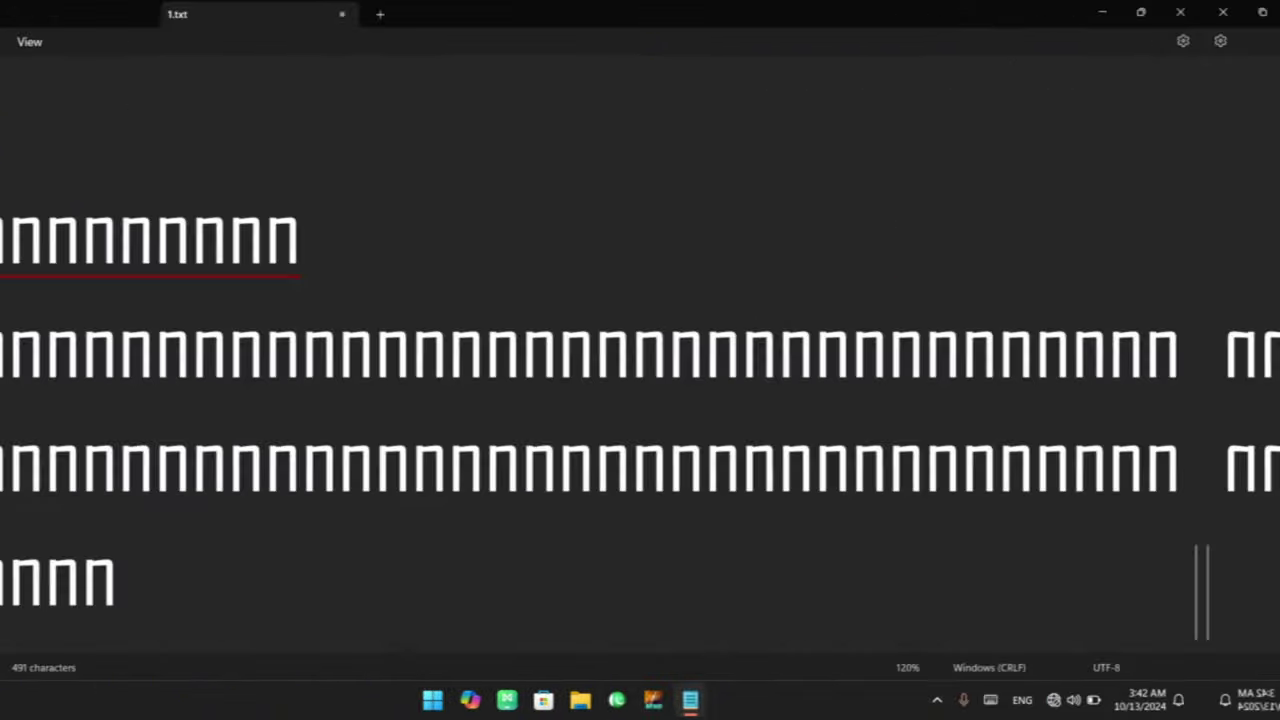
click(62, 41)
click(95, 437)
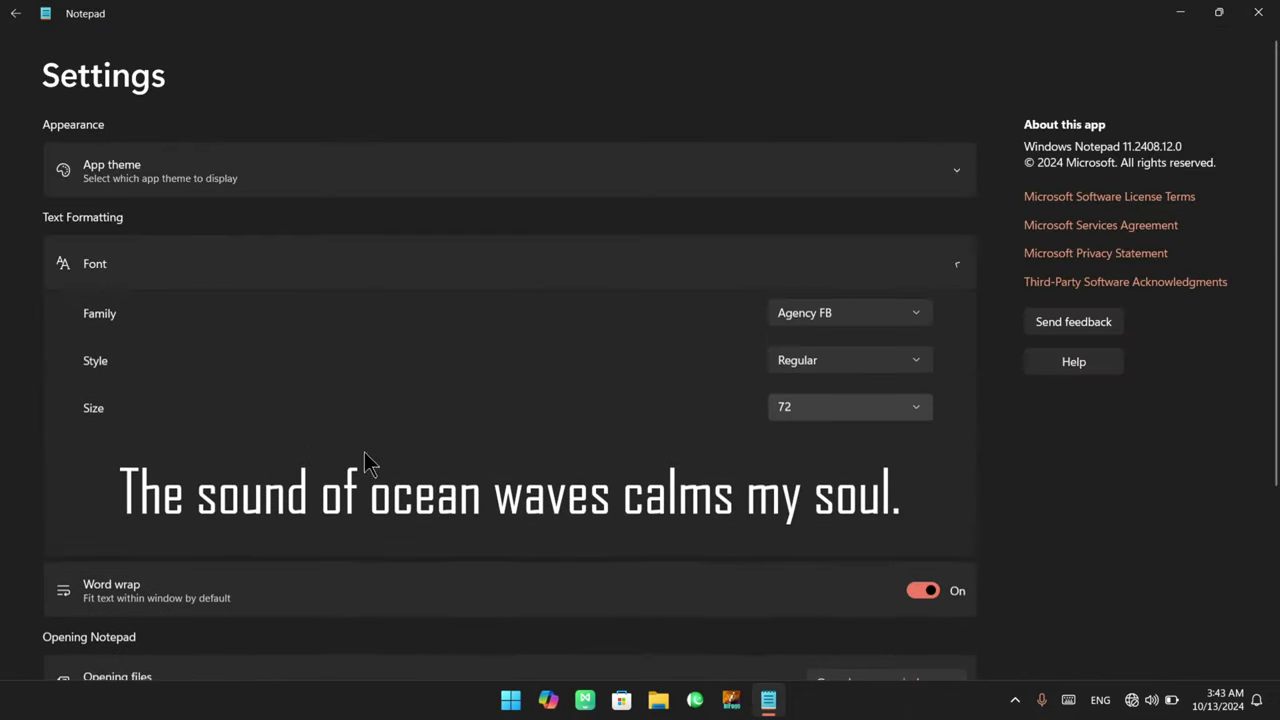
scroll(445, 471, down, 3)
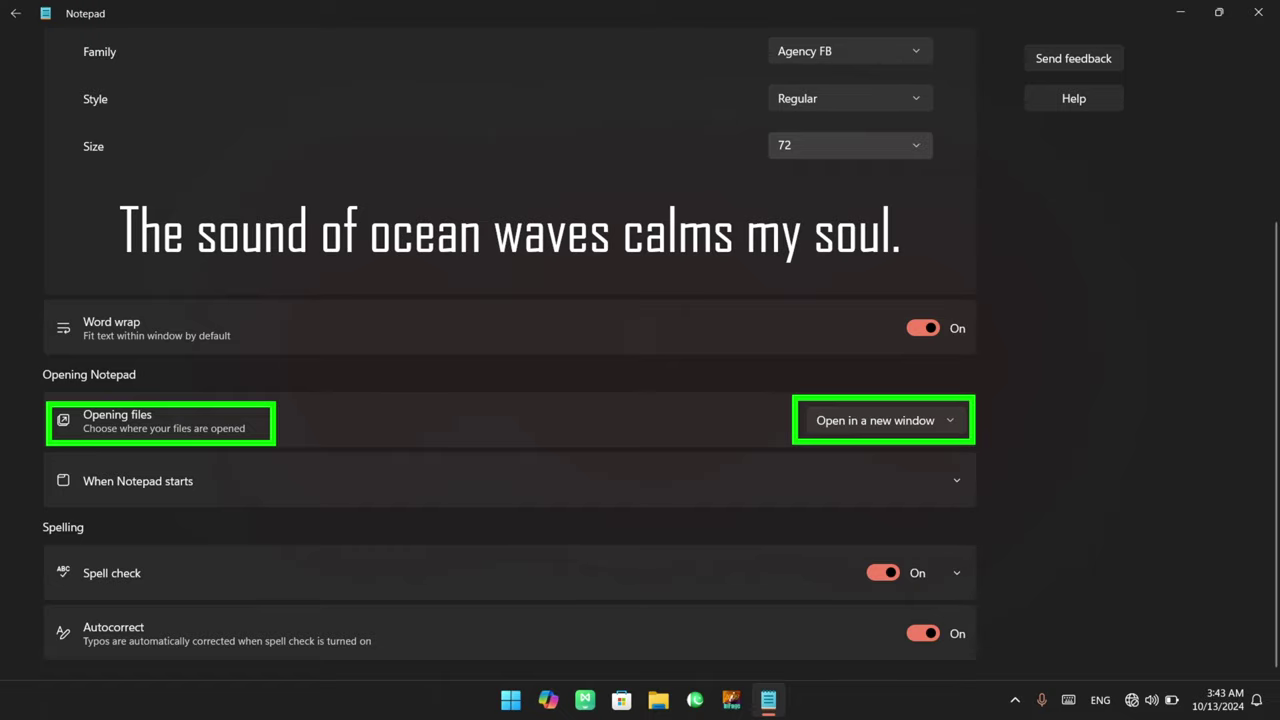
Restore and reposition the Notepad window, leave Settings and close the 222.txt tab
double_click(777, 9)
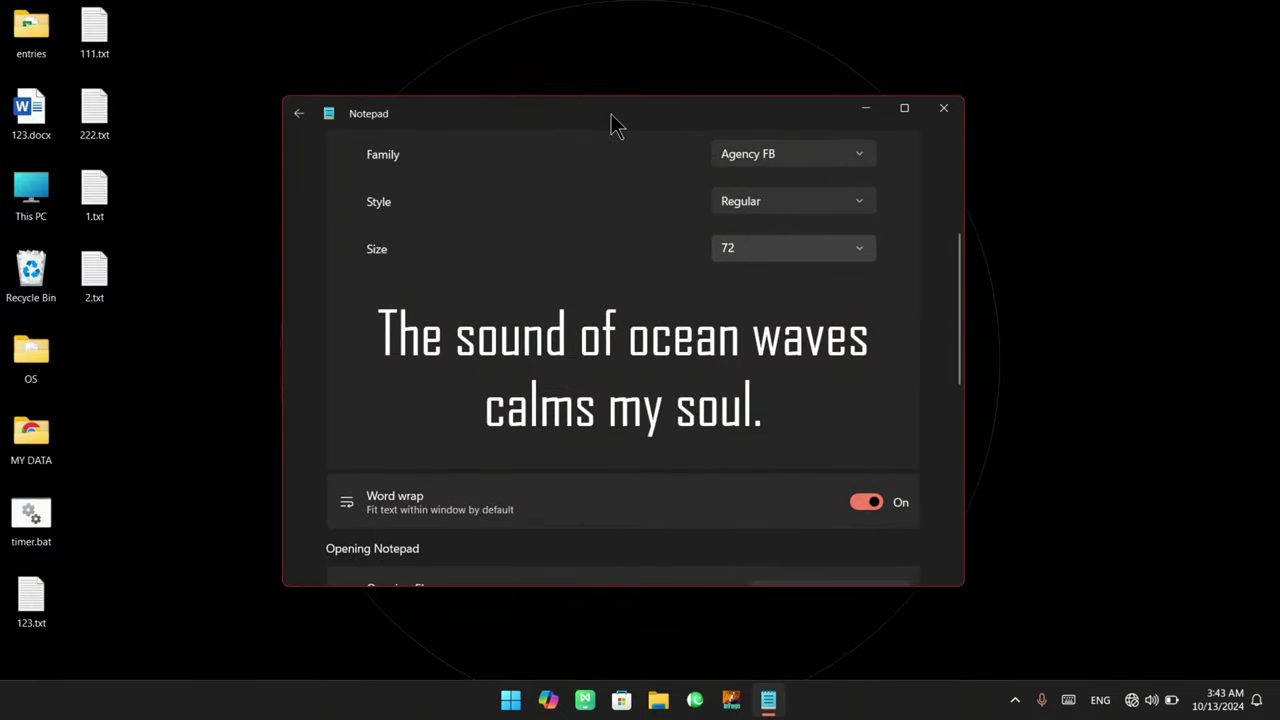
drag(613, 122, 680, 97)
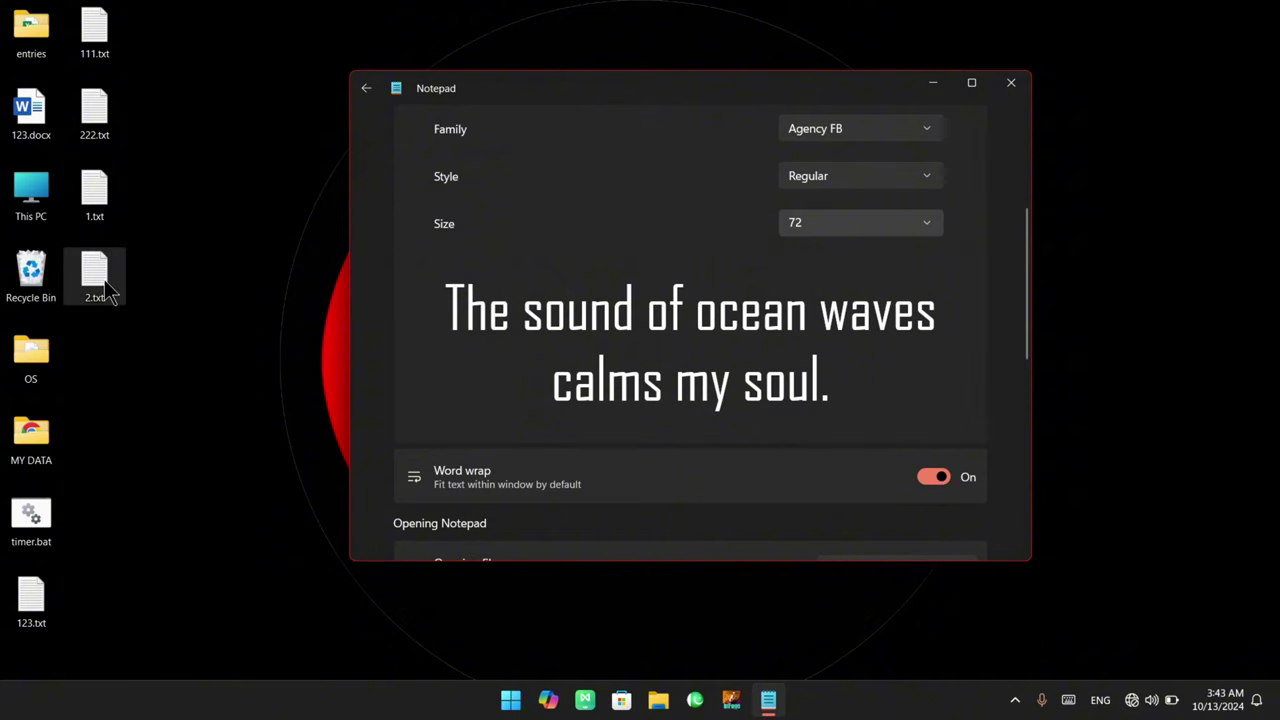
click(367, 88)
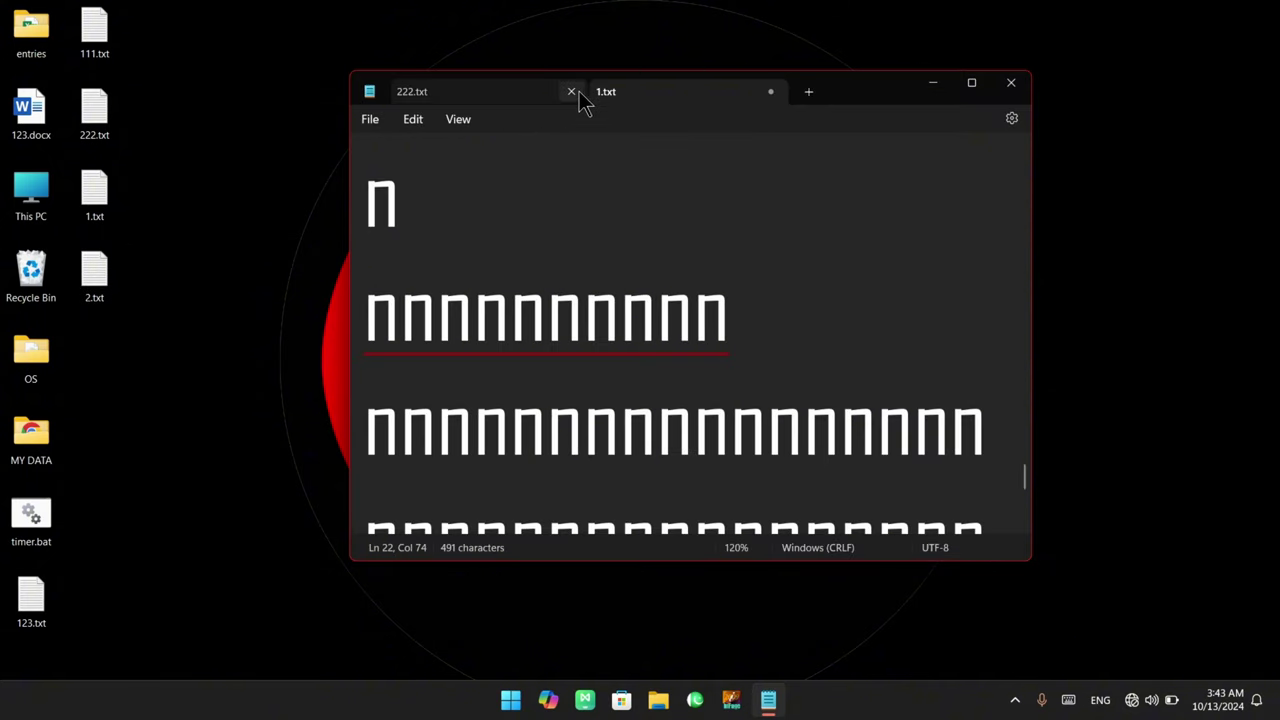
click(572, 92)
Open 2.txt from the desktop in its own window and switch between it and 1.txt
drag(178, 1, 68, 343)
click(145, 268)
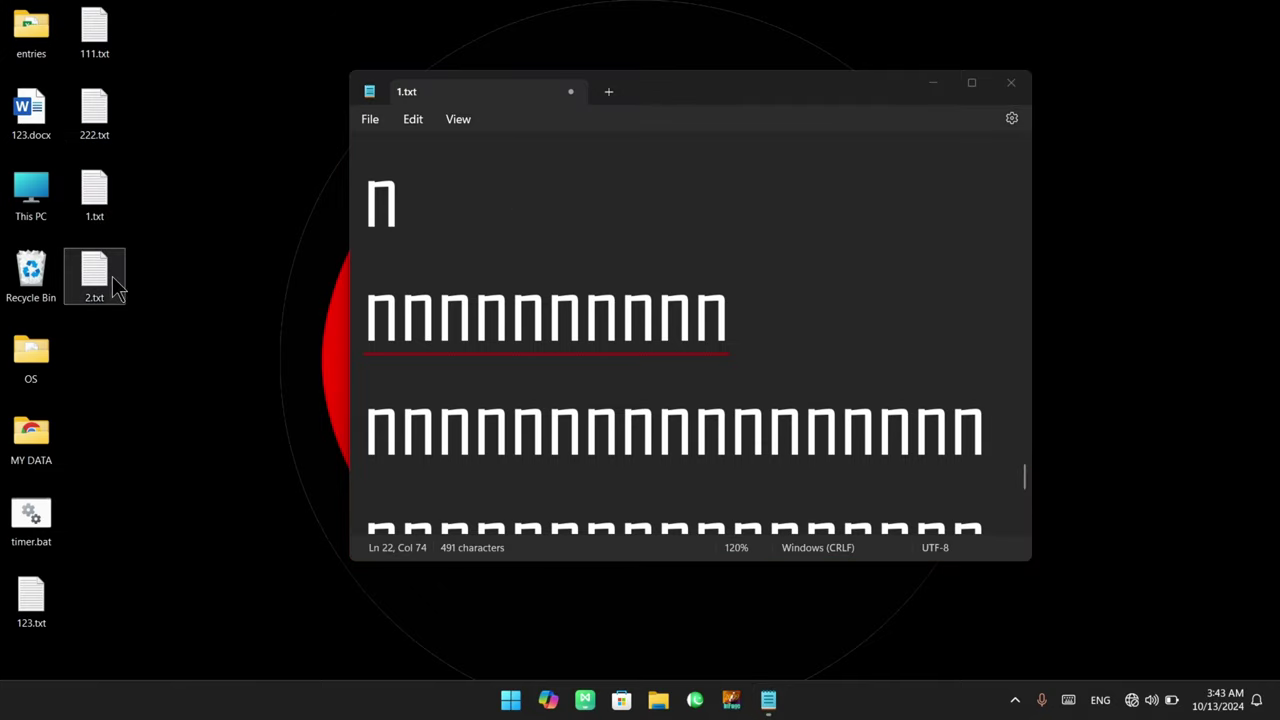
double_click(113, 285)
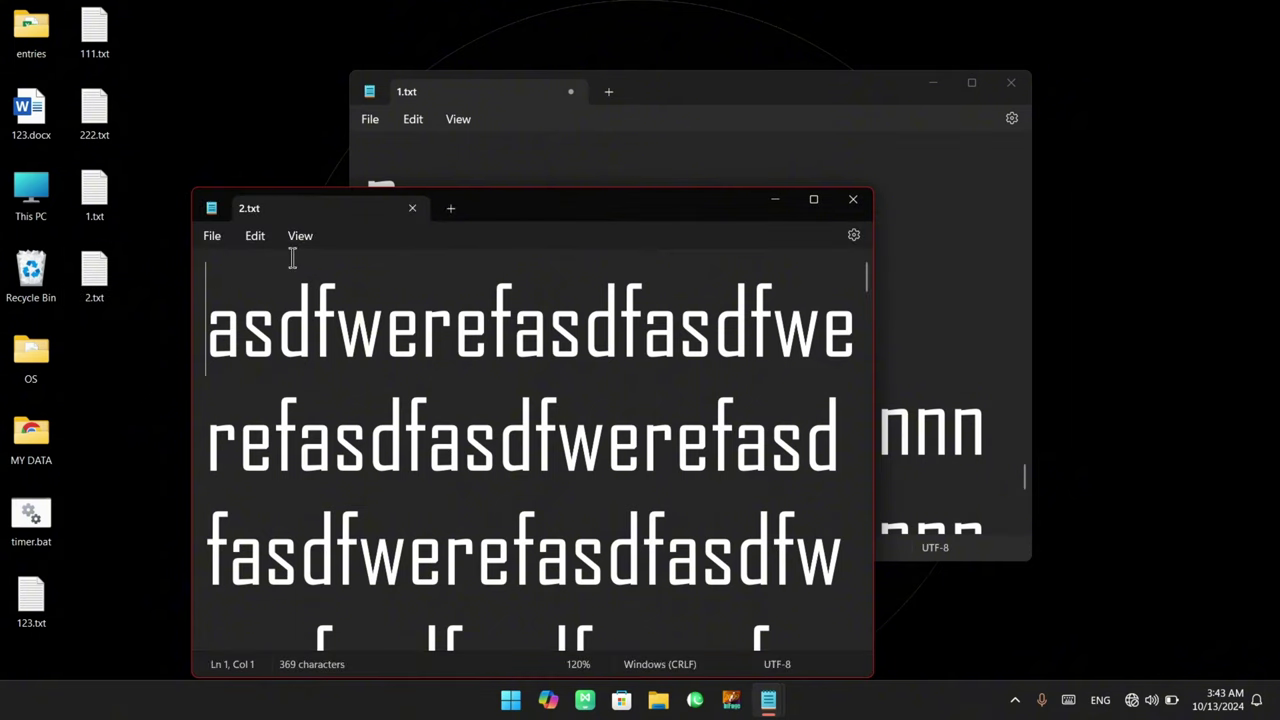
click(427, 88)
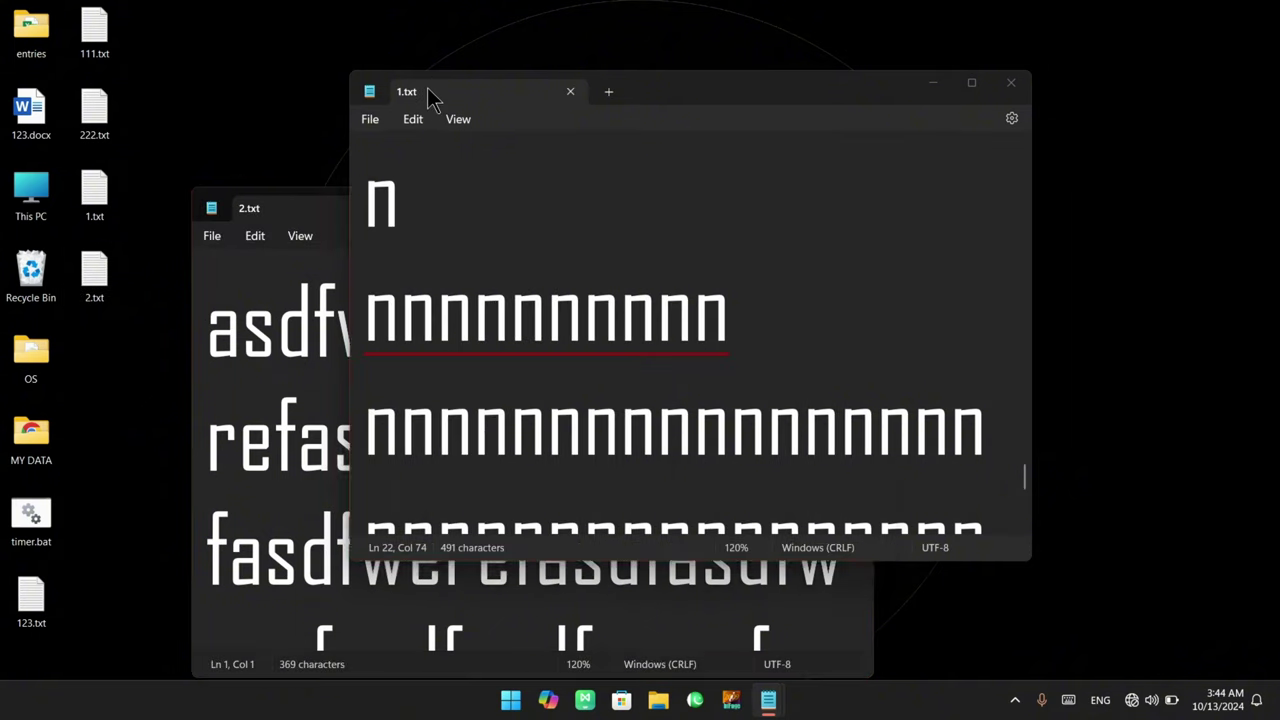
click(264, 212)
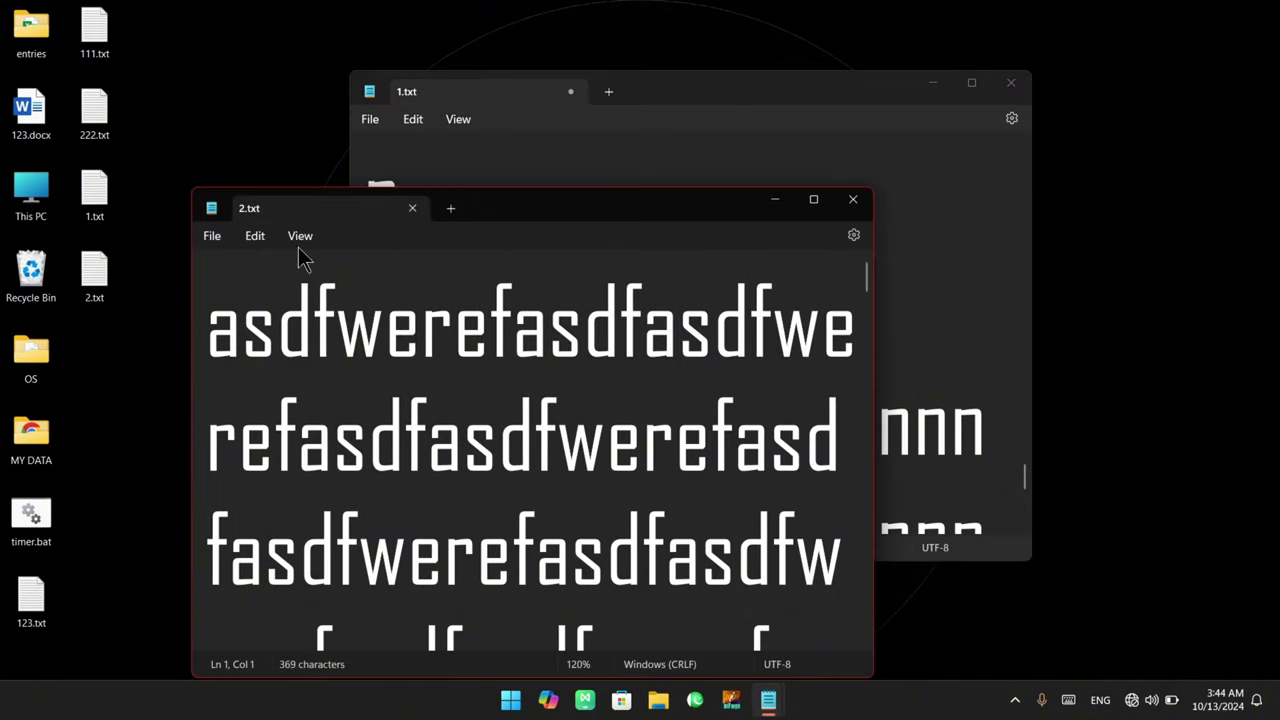
click(527, 170)
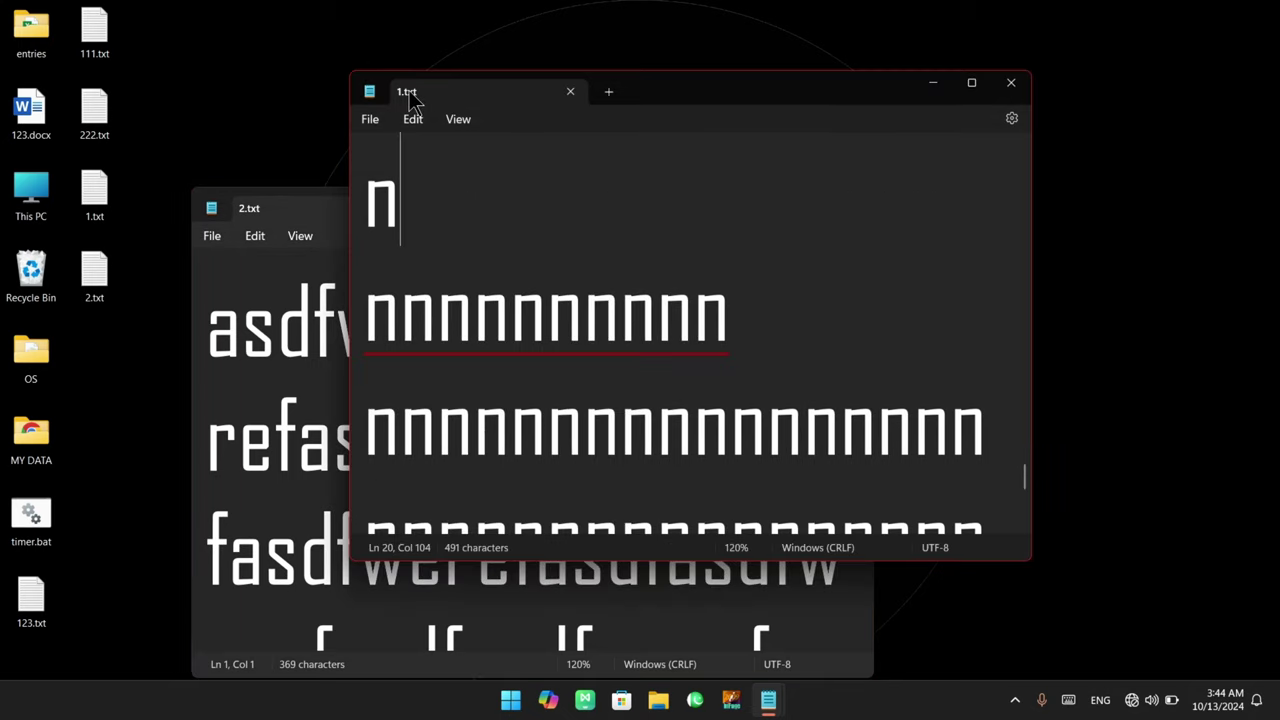
Close the 2.txt window and set Opening files to Open in a new tab
click(273, 210)
click(851, 196)
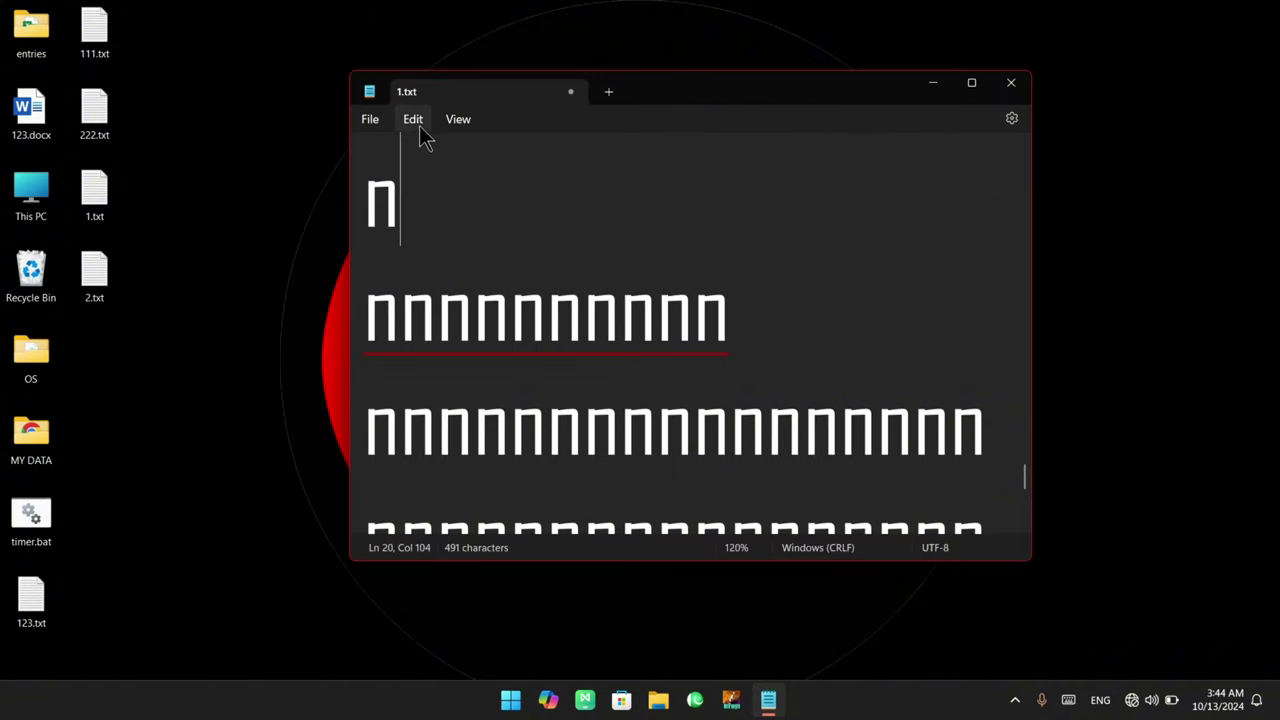
click(415, 122)
click(468, 509)
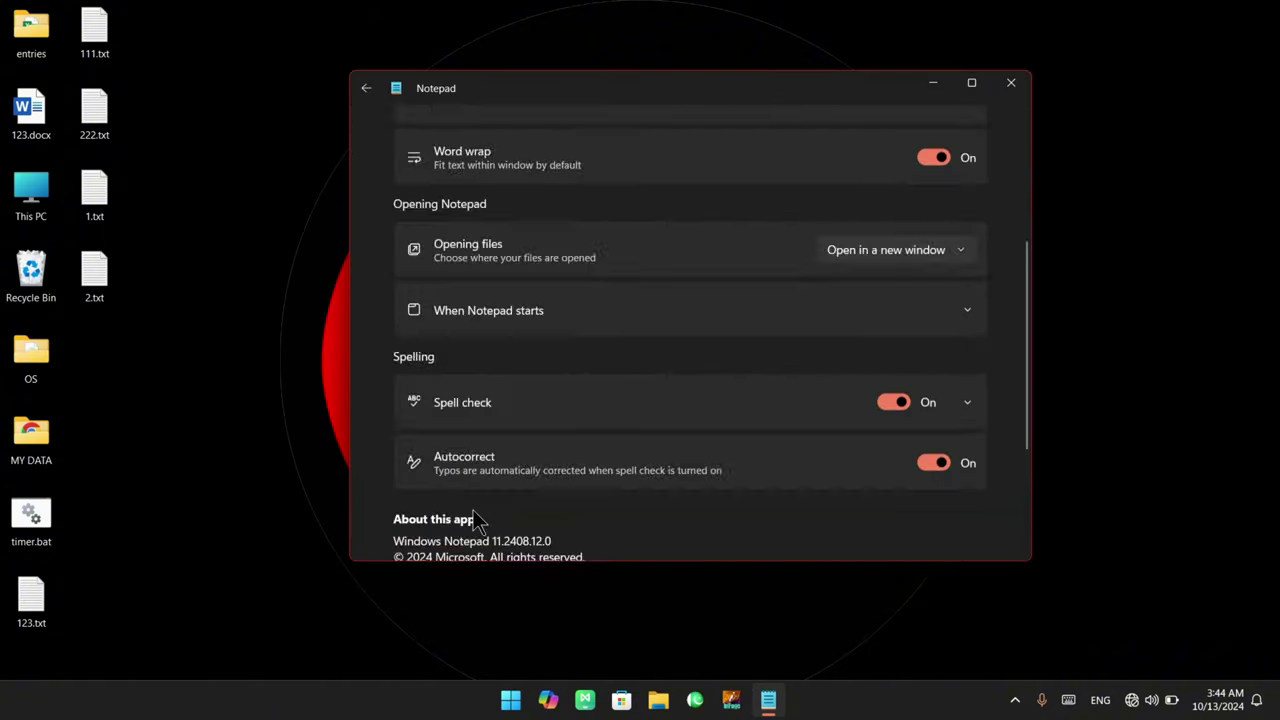
scroll(600, 485, down, 1)
scroll(830, 430, down, 3)
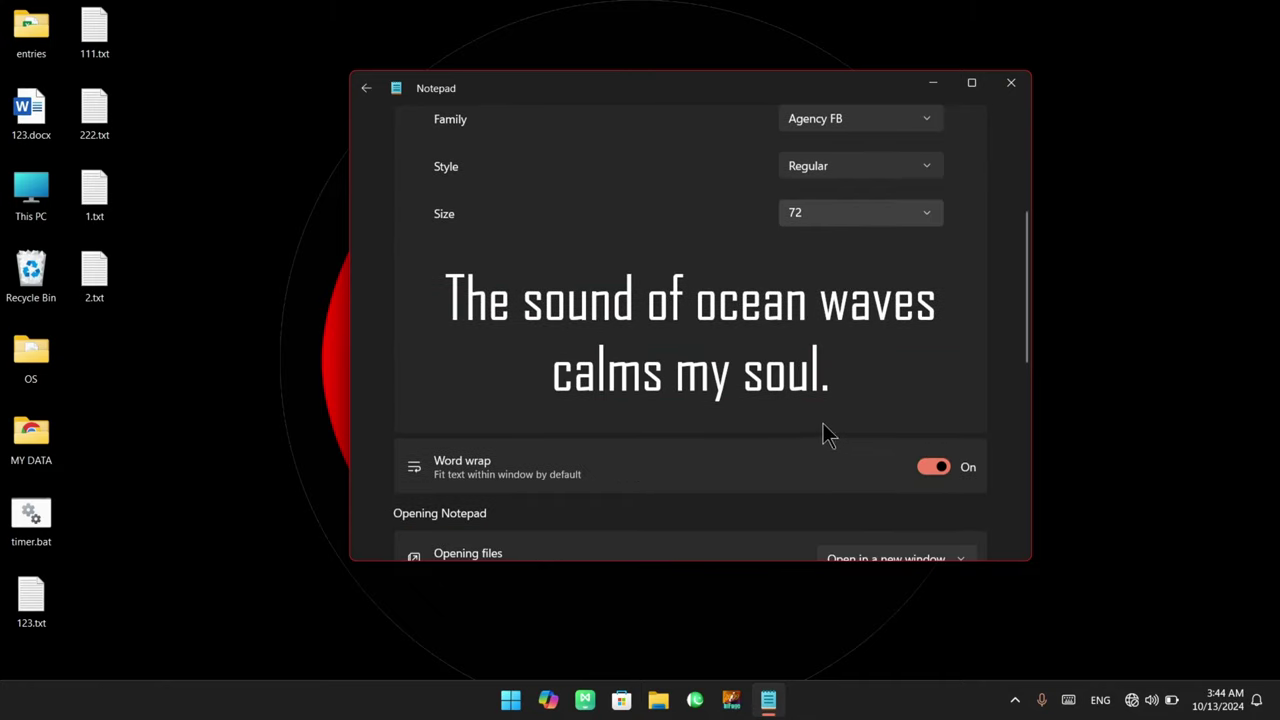
scroll(826, 433, down, 1)
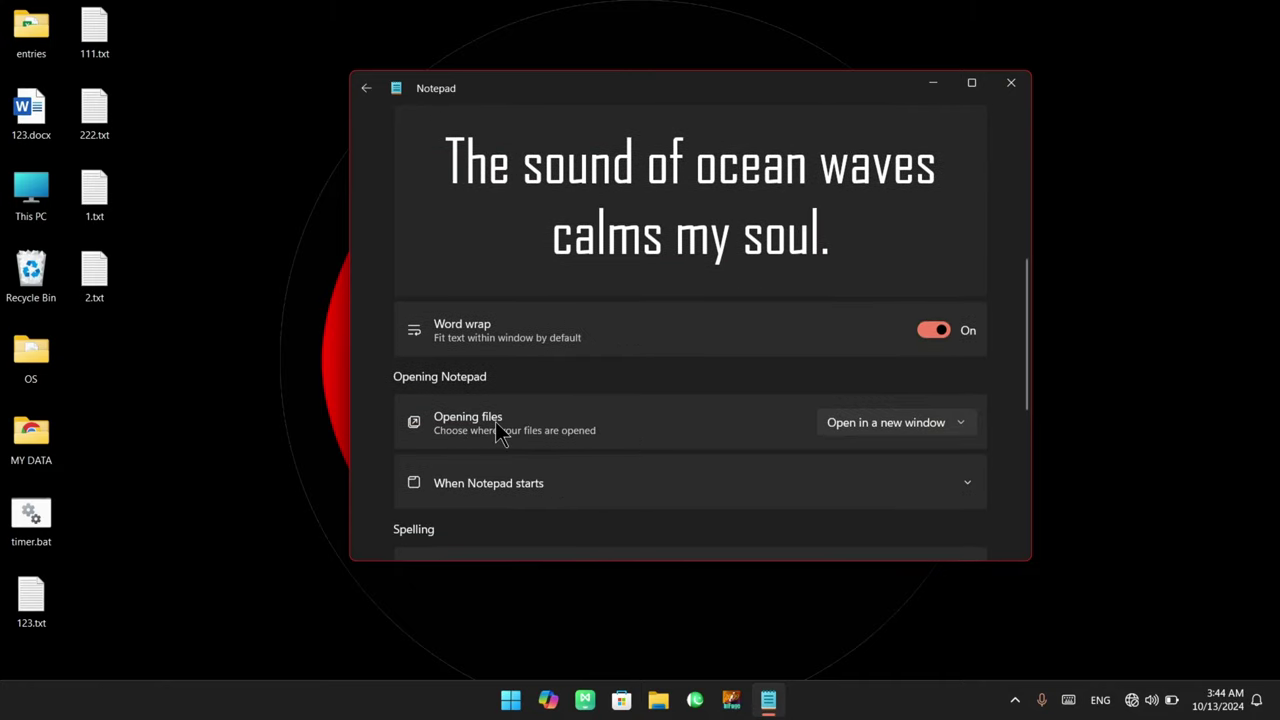
click(885, 424)
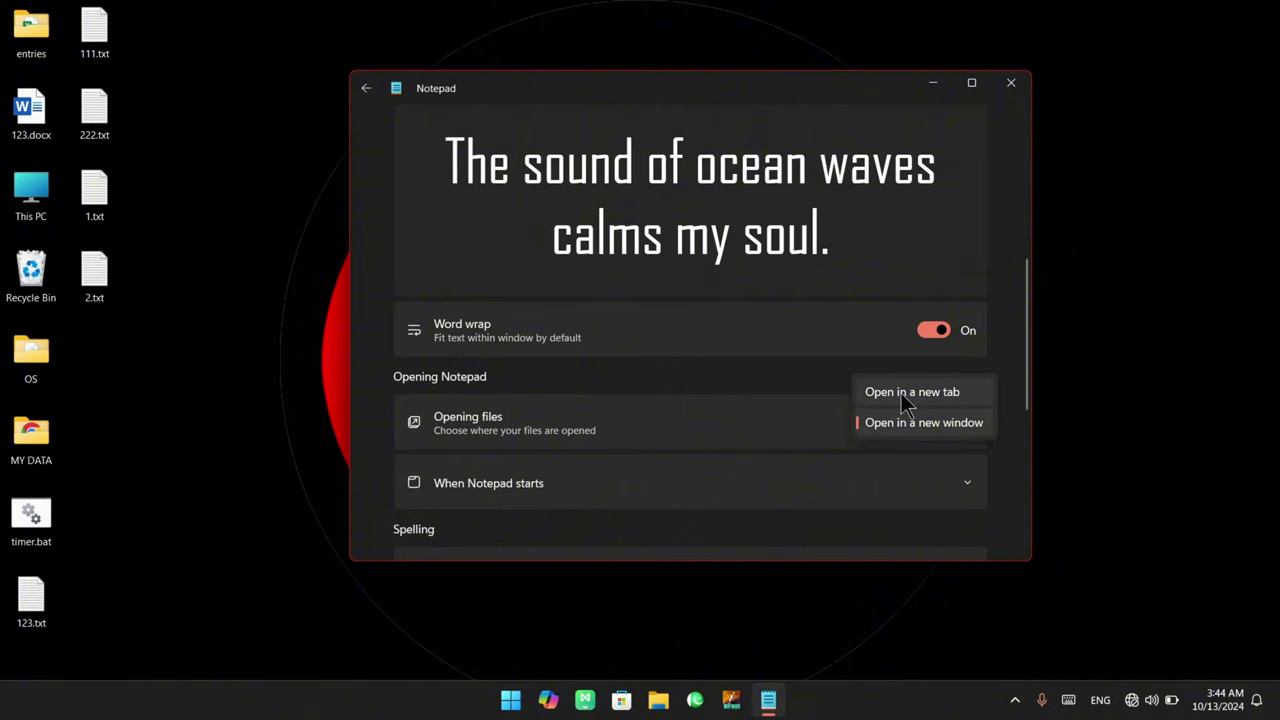
click(901, 393)
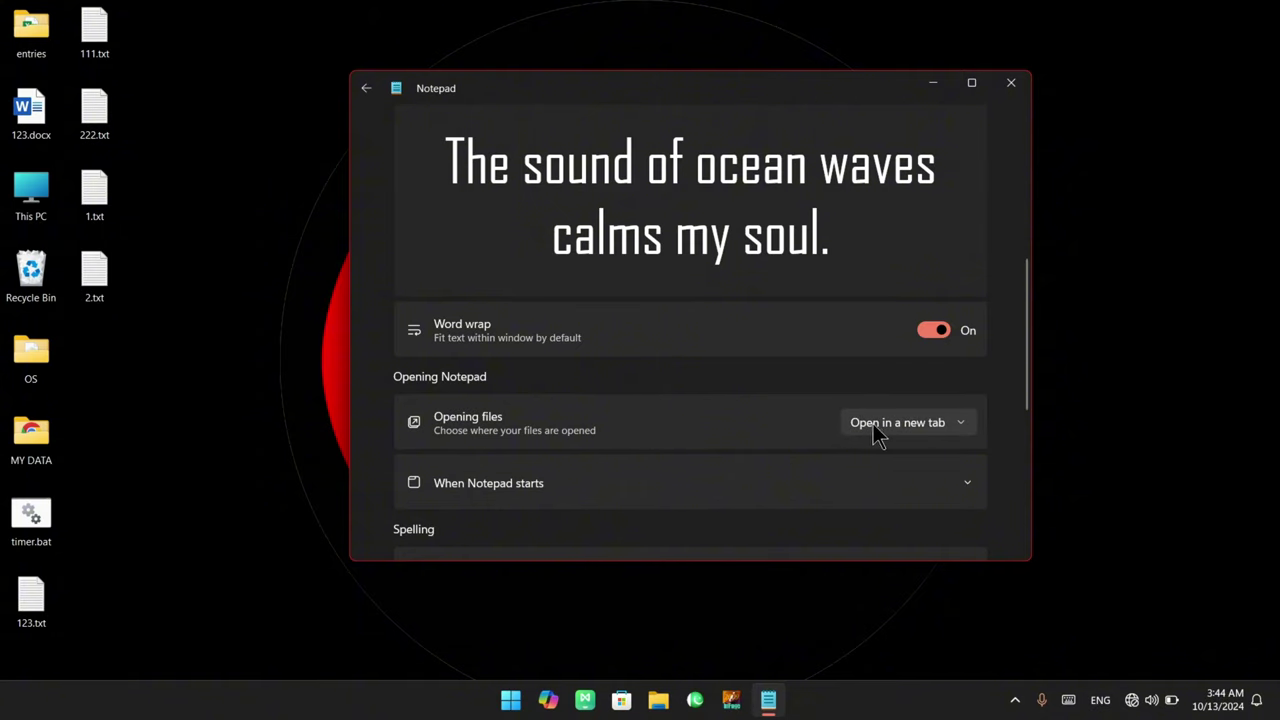
Reopen 2.txt to confirm it opens as a tab, then close that tab
click(368, 88)
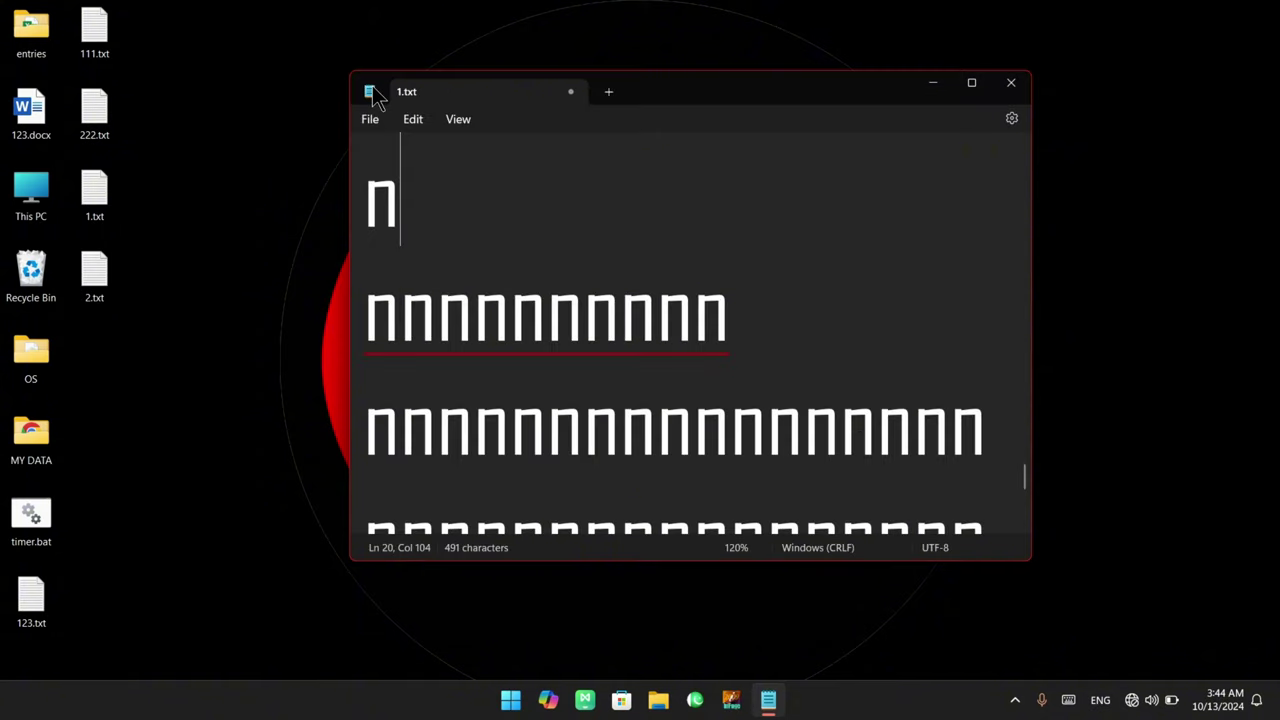
double_click(103, 280)
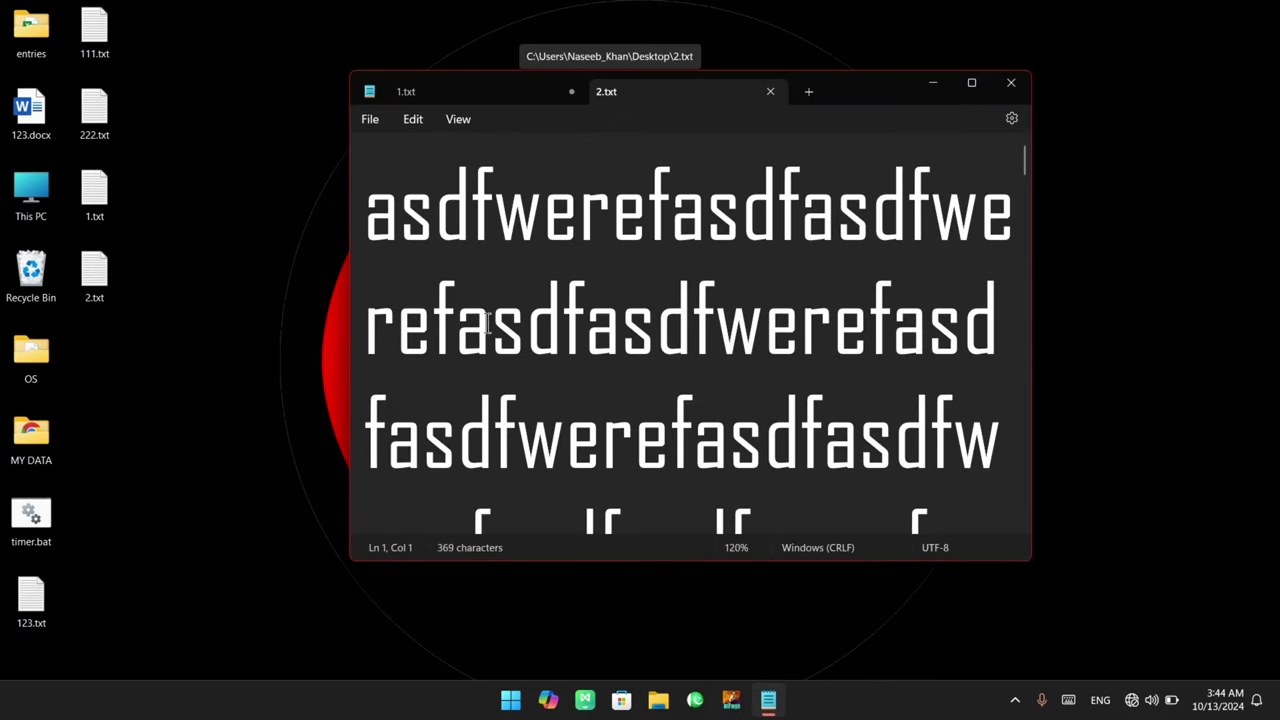
click(770, 91)
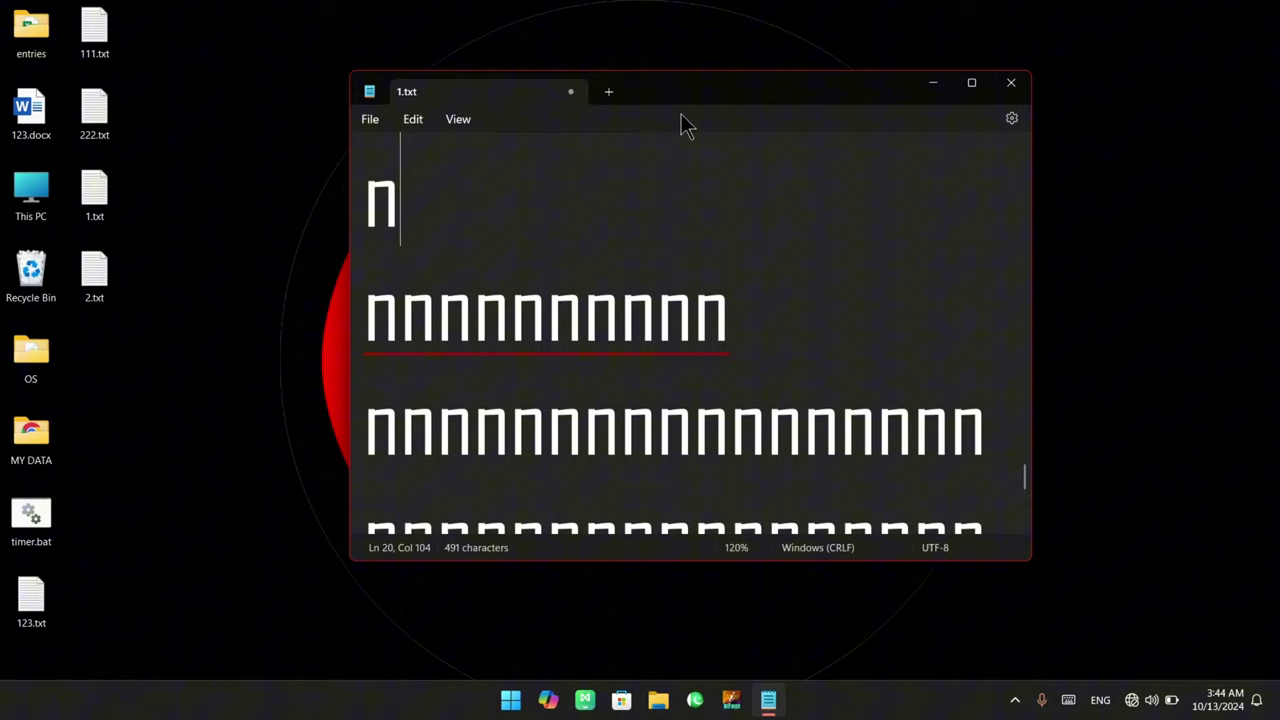
Expand 'When Notepad starts' in Settings, showing it set to Continue previous session
click(425, 121)
click(480, 513)
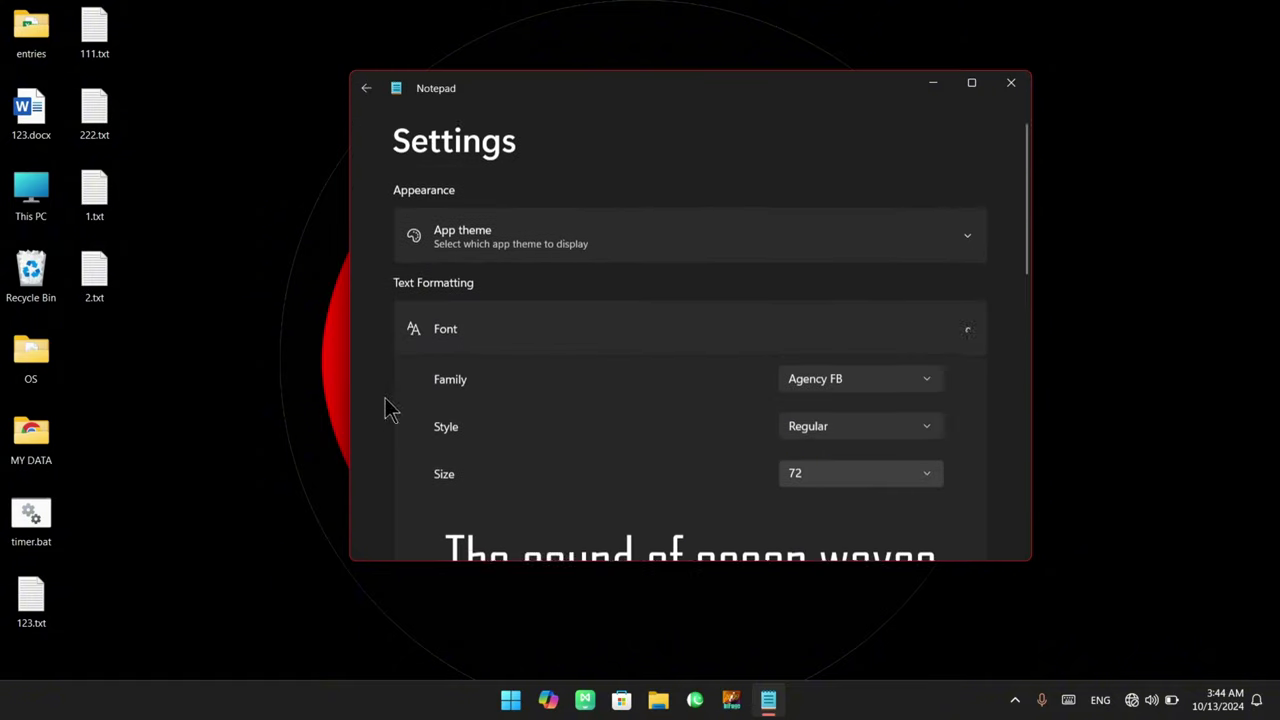
scroll(451, 394, down, 5)
scroll(569, 384, down, 3)
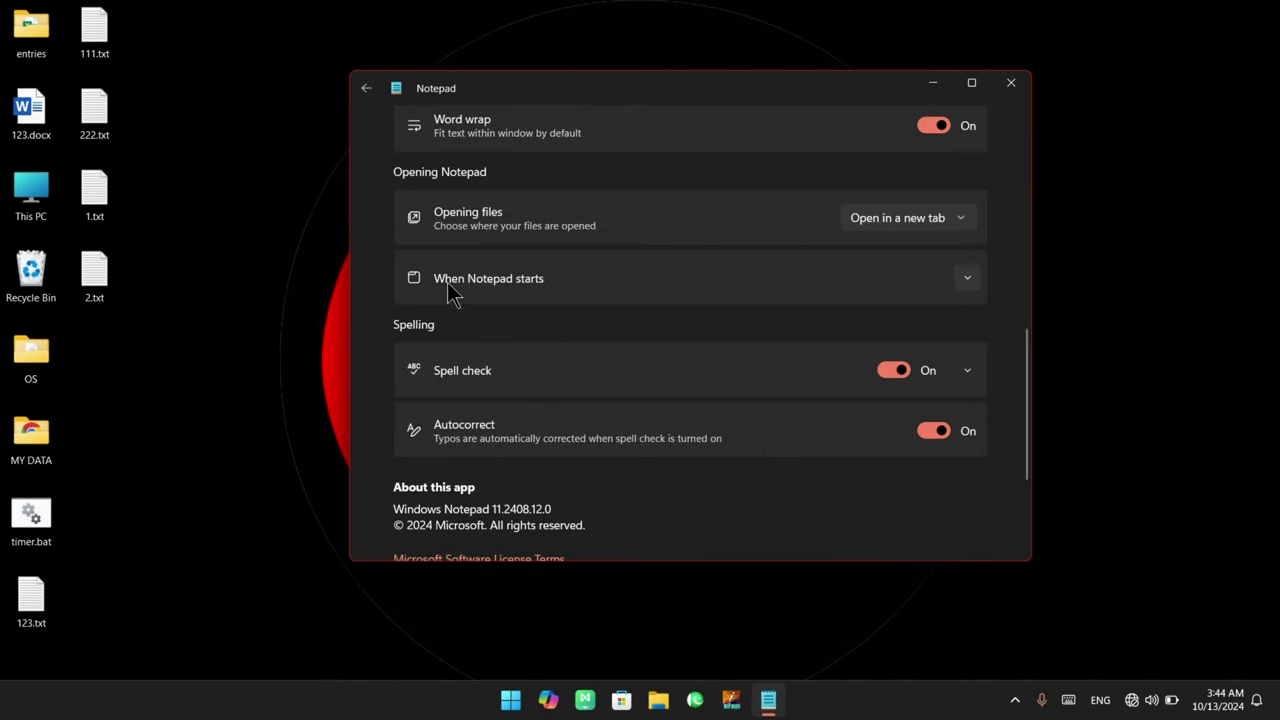
click(966, 283)
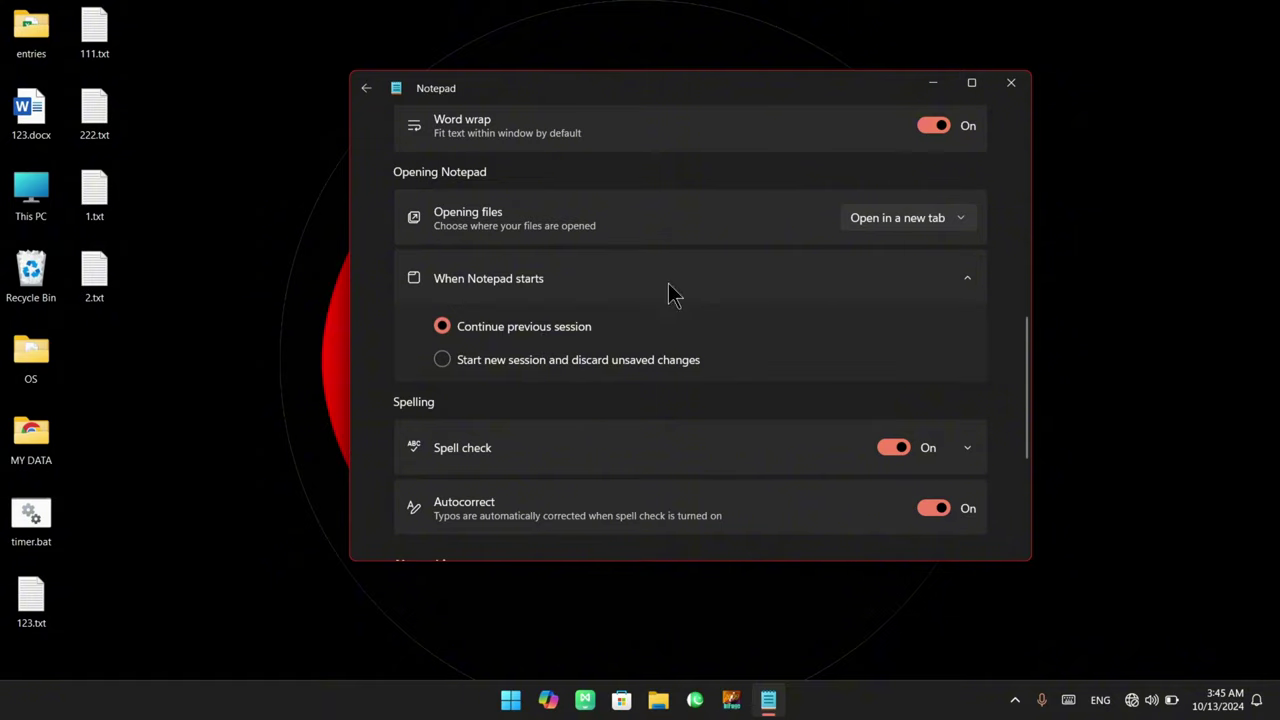
Close Notepad and relaunch it from a Start search for 'notep', restoring 1.txt
click(1011, 84)
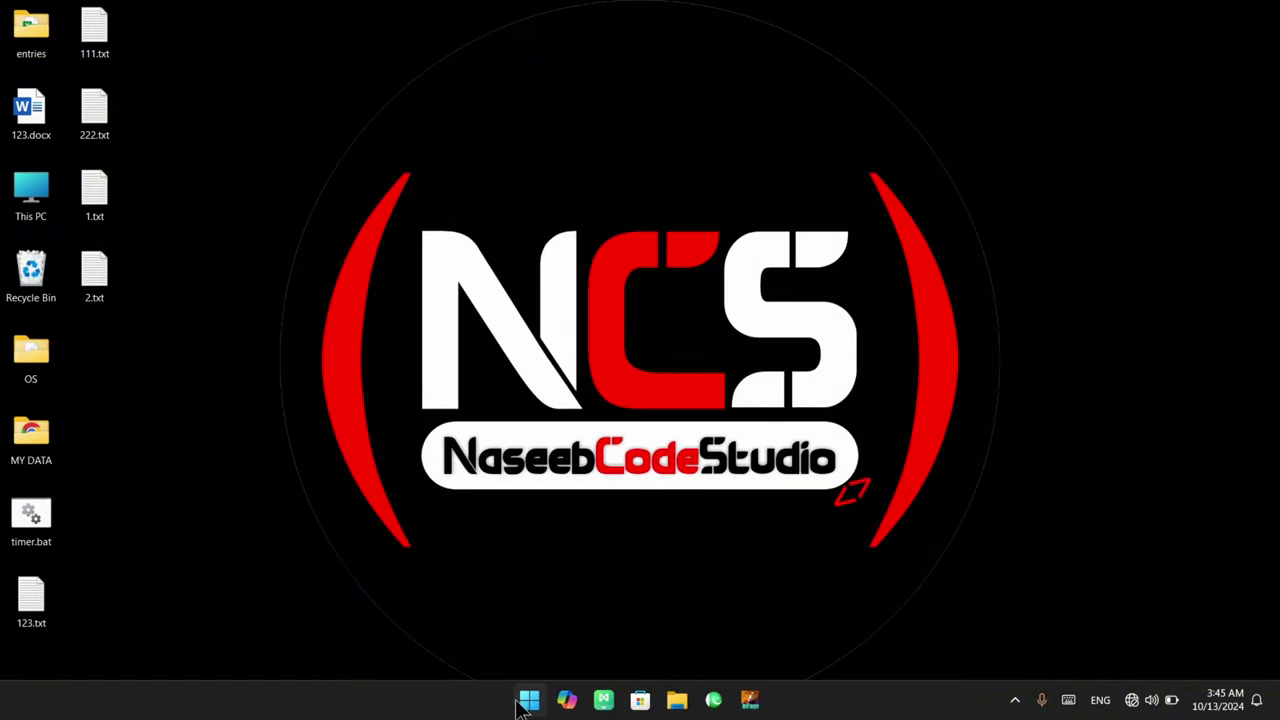
click(529, 701)
text(notep)
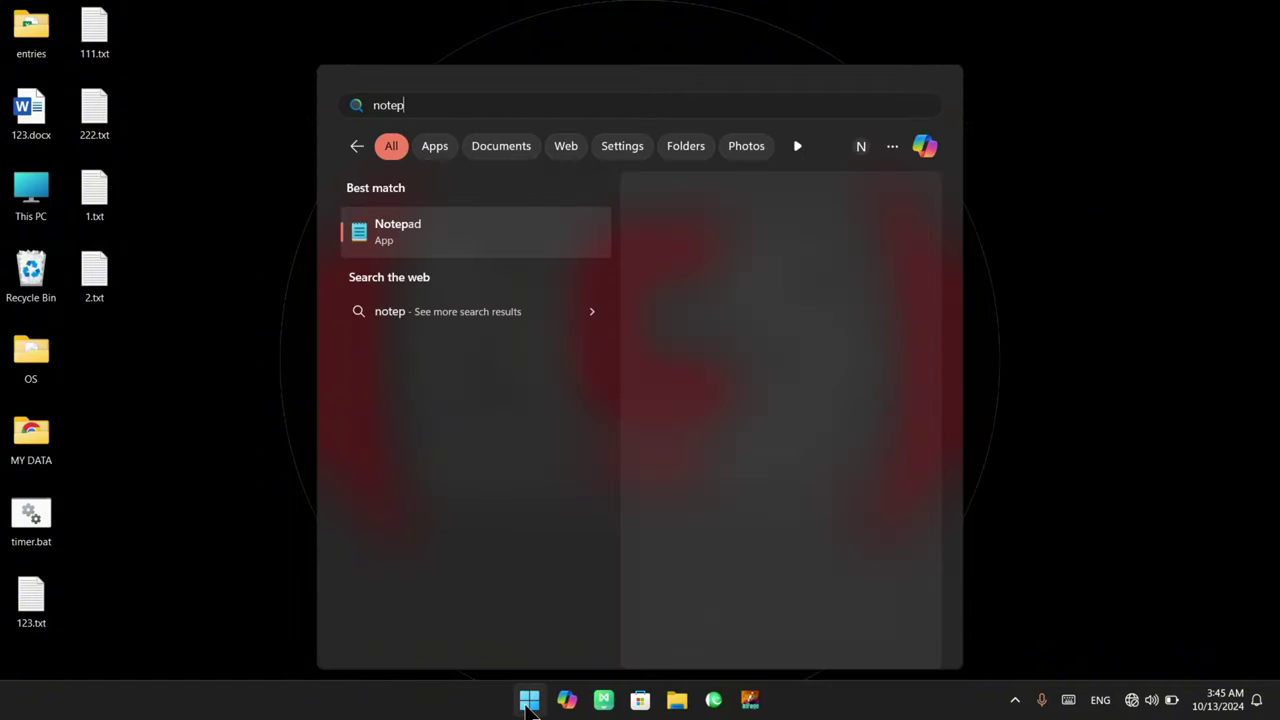
key(Return)
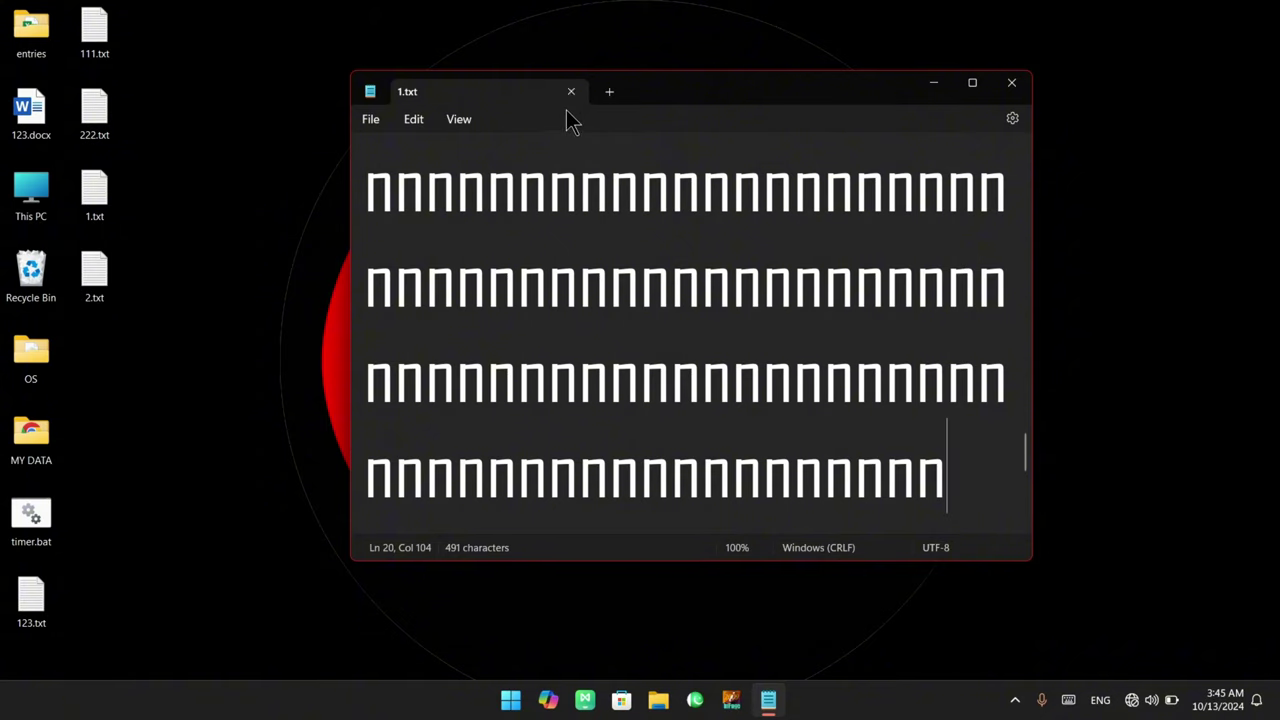
Set When Notepad starts to 'Start new session and discard unsaved changes'
click(420, 127)
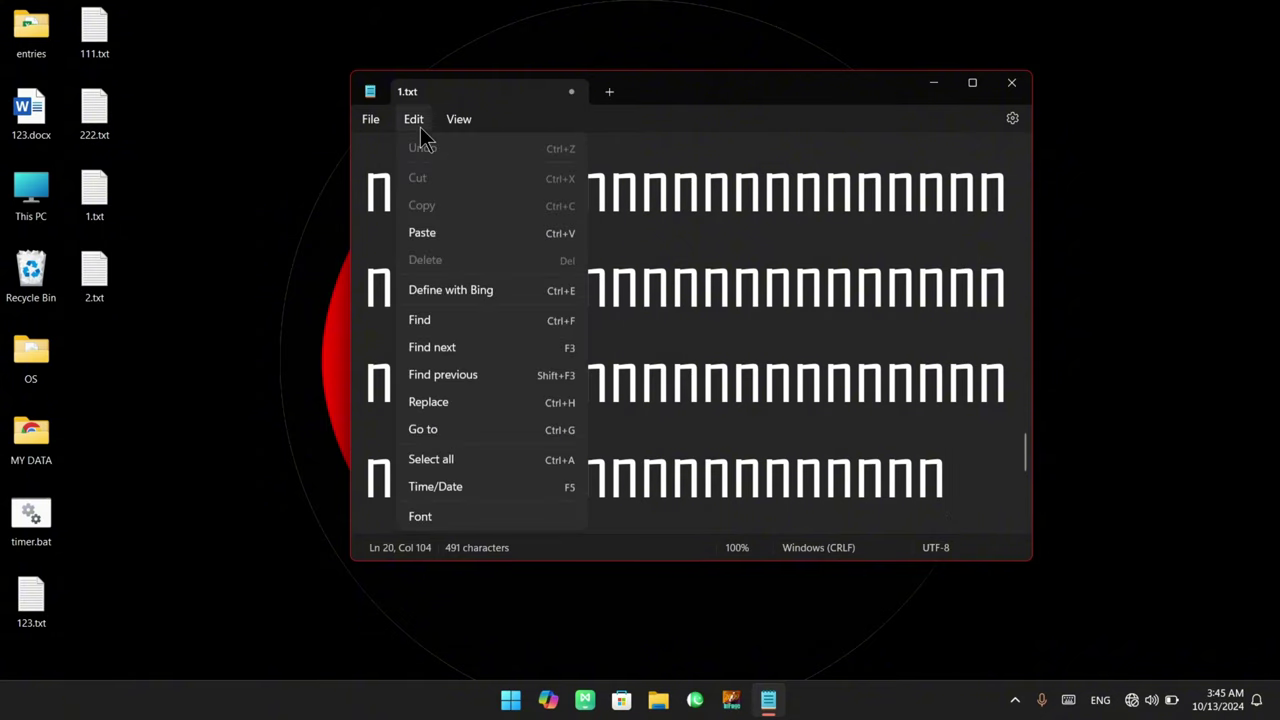
click(464, 519)
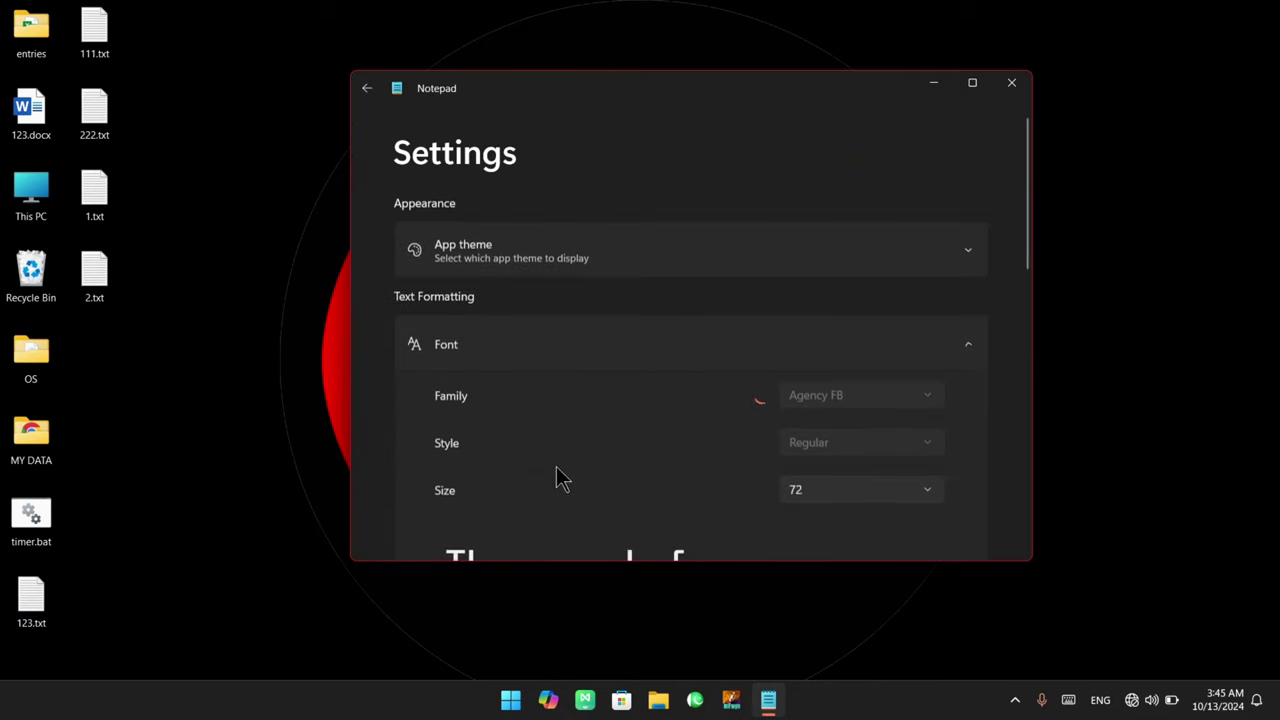
scroll(557, 480, down, 5)
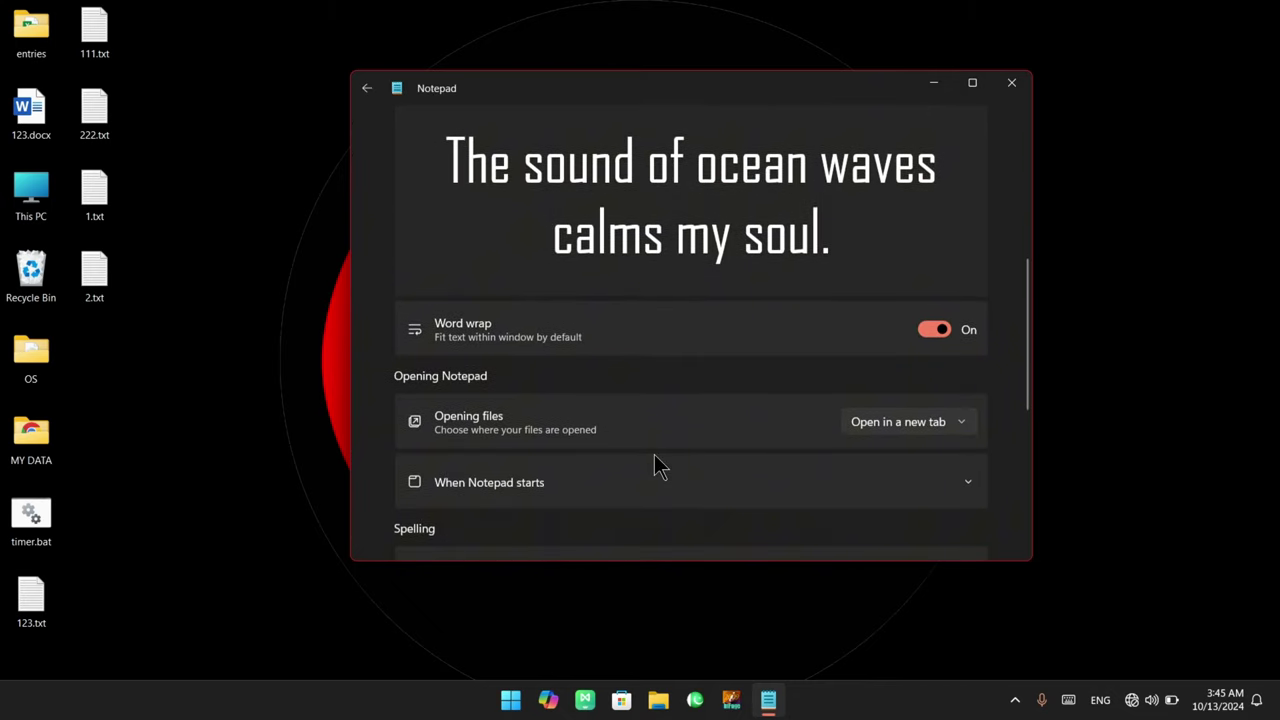
click(966, 482)
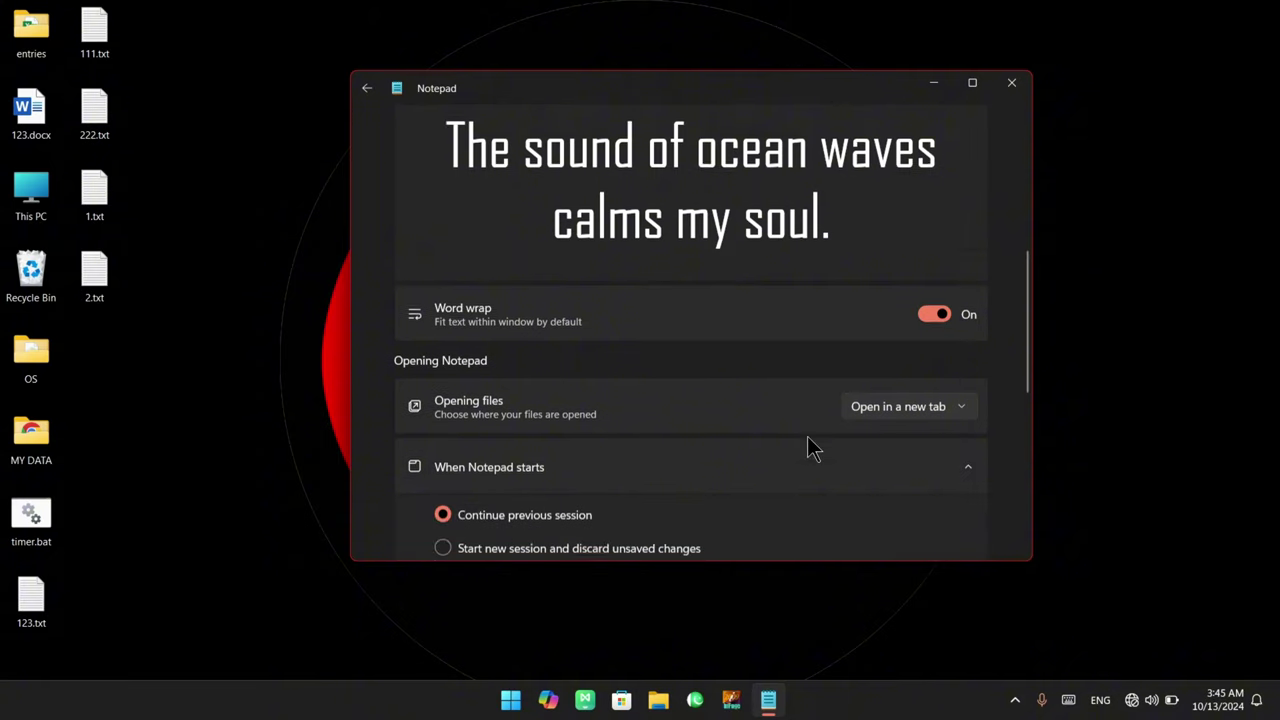
scroll(650, 430, down, 1)
click(480, 425)
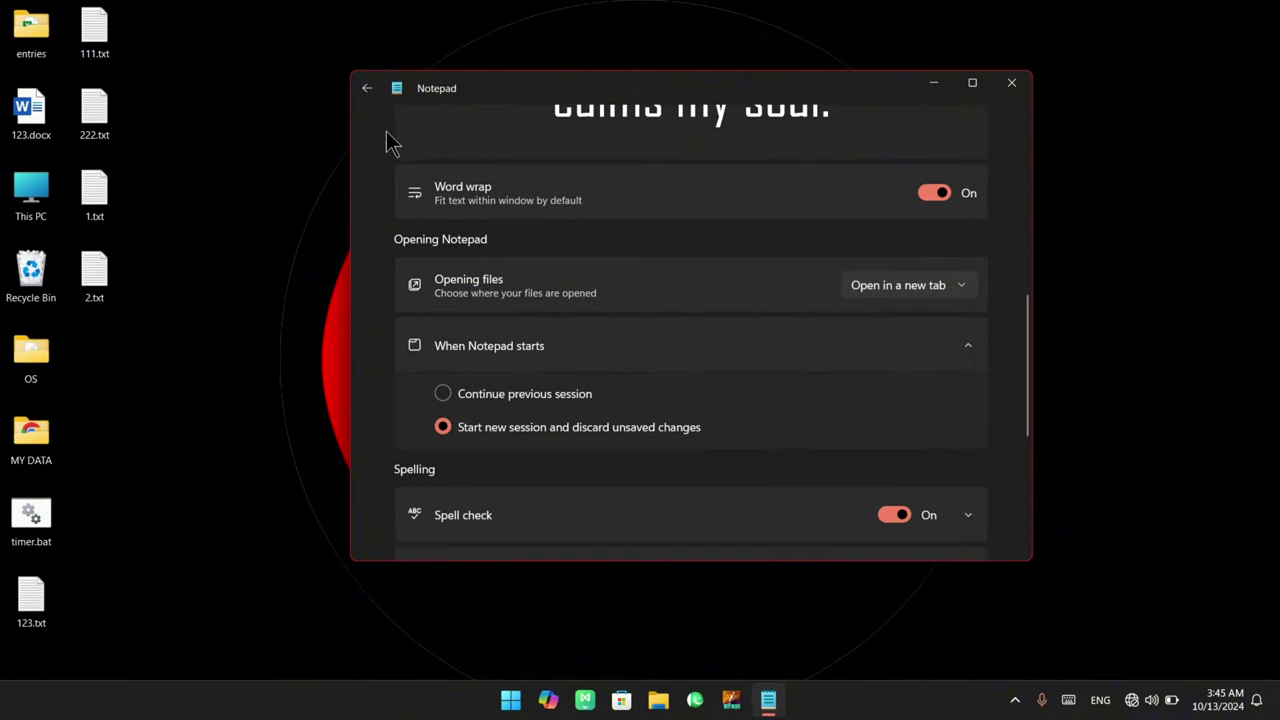
click(368, 92)
Close Notepad with 1.txt open and relaunch it via Start search 'note' to a blank Untitled document
click(1011, 82)
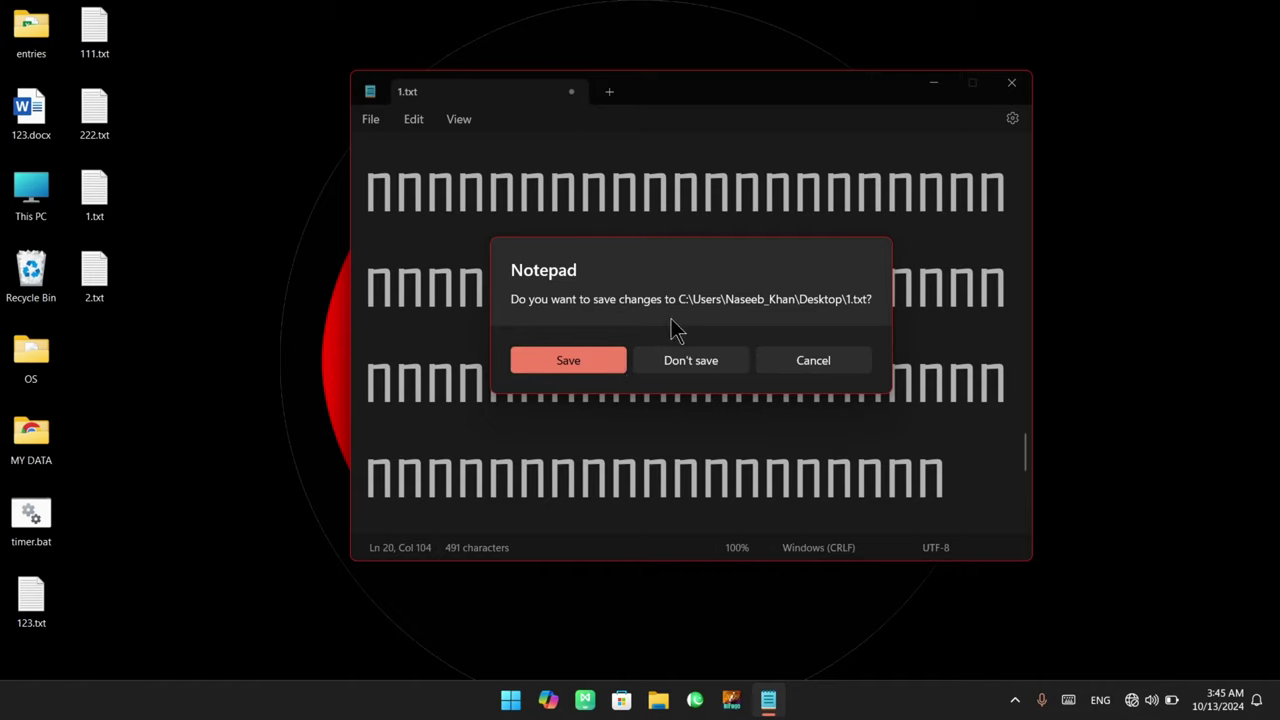
key(alt+F4)
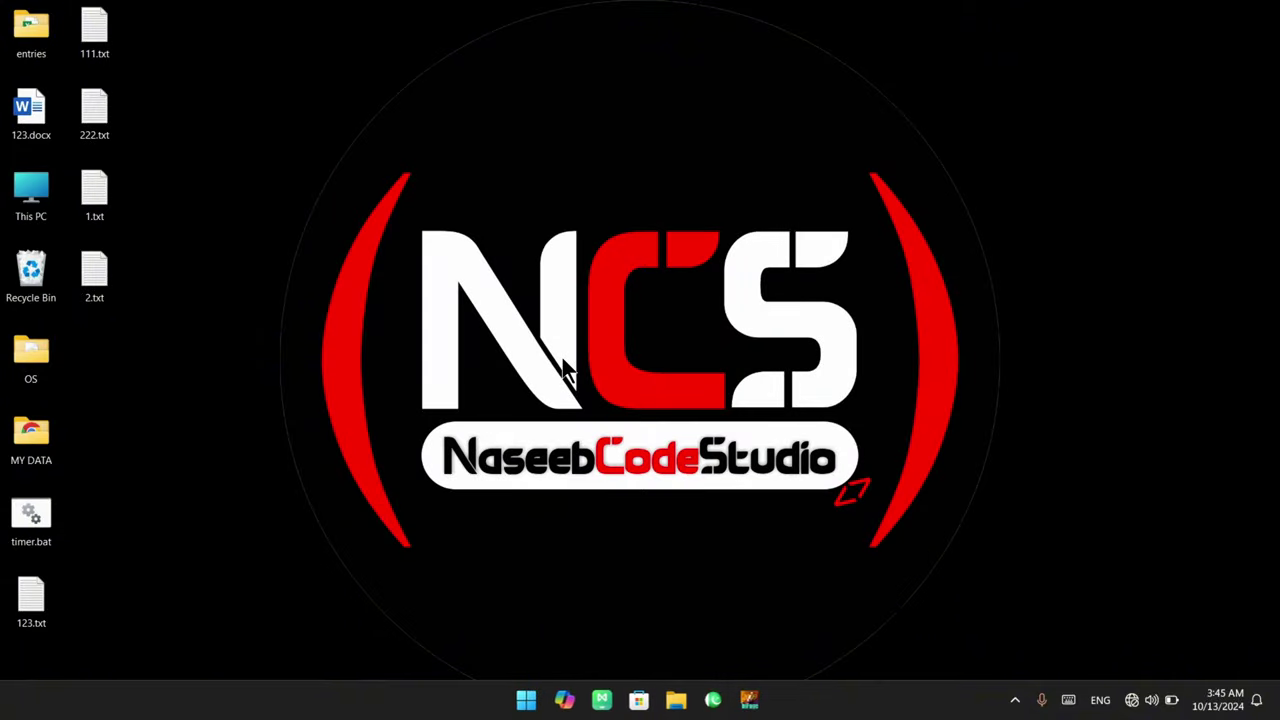
click(529, 700)
click(529, 700)
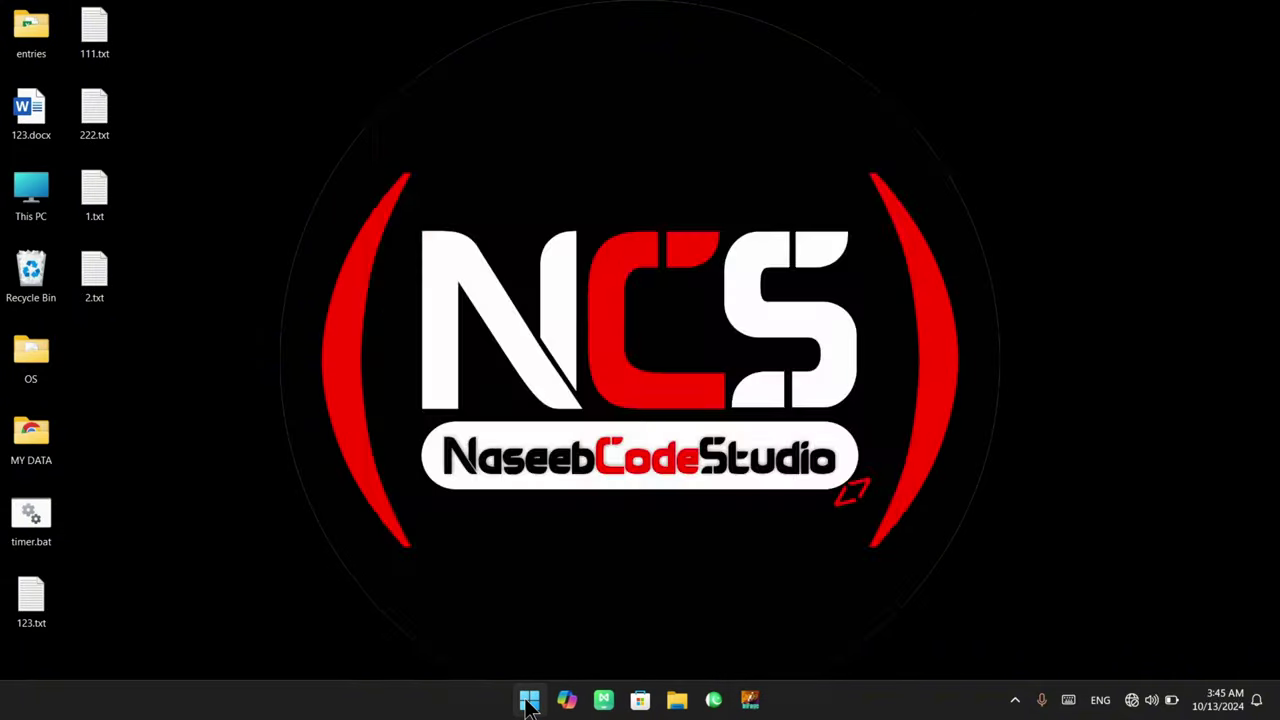
click(529, 700)
text(note)
click(529, 700)
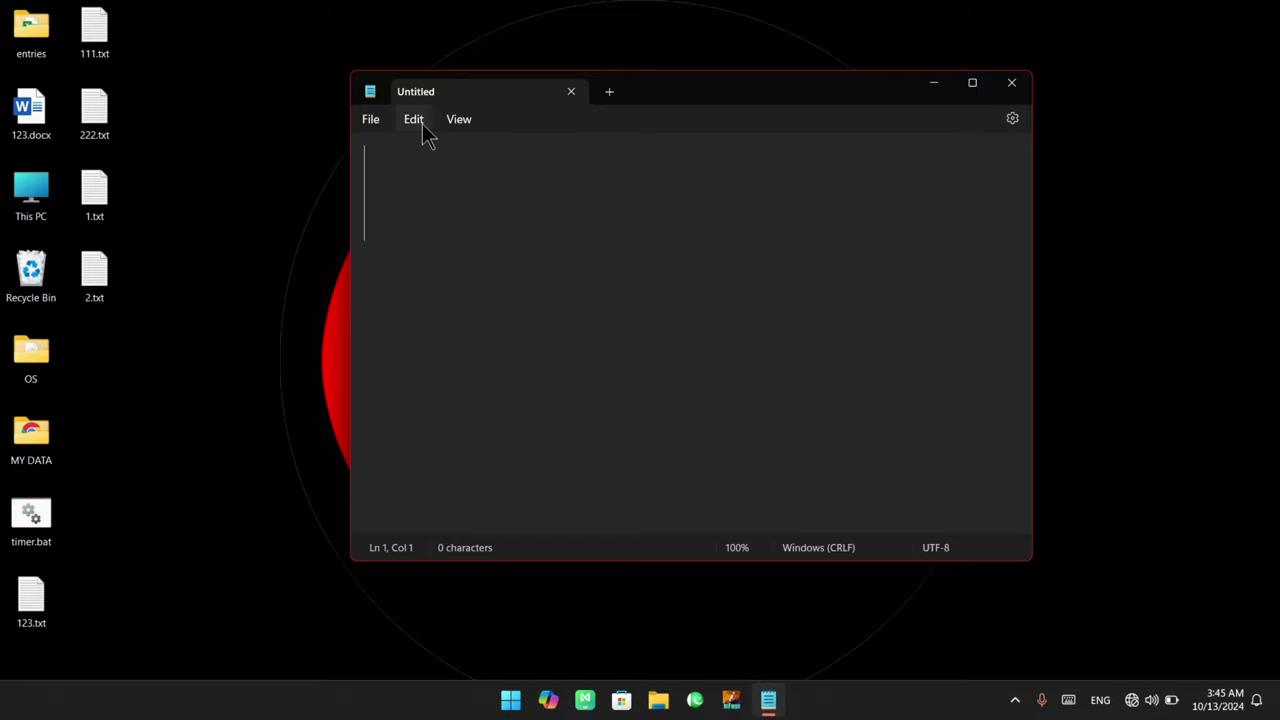
Set When Notepad starts back to Continue previous session
click(420, 121)
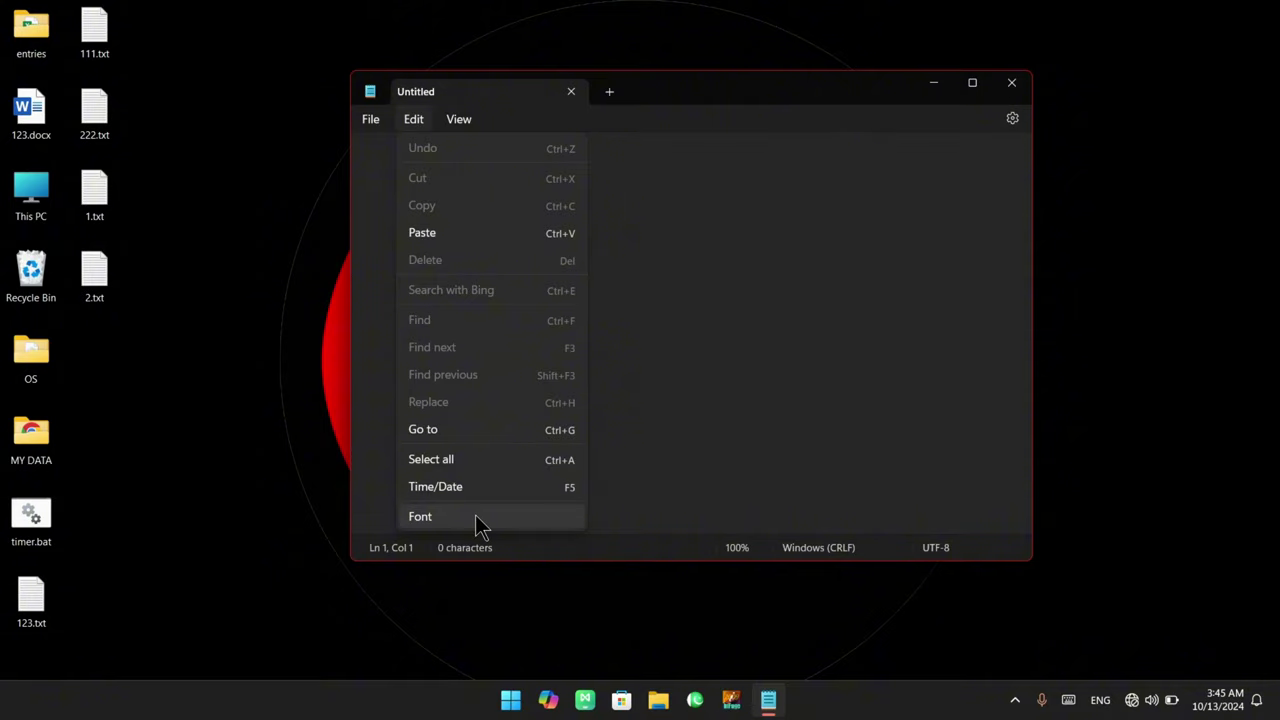
click(475, 514)
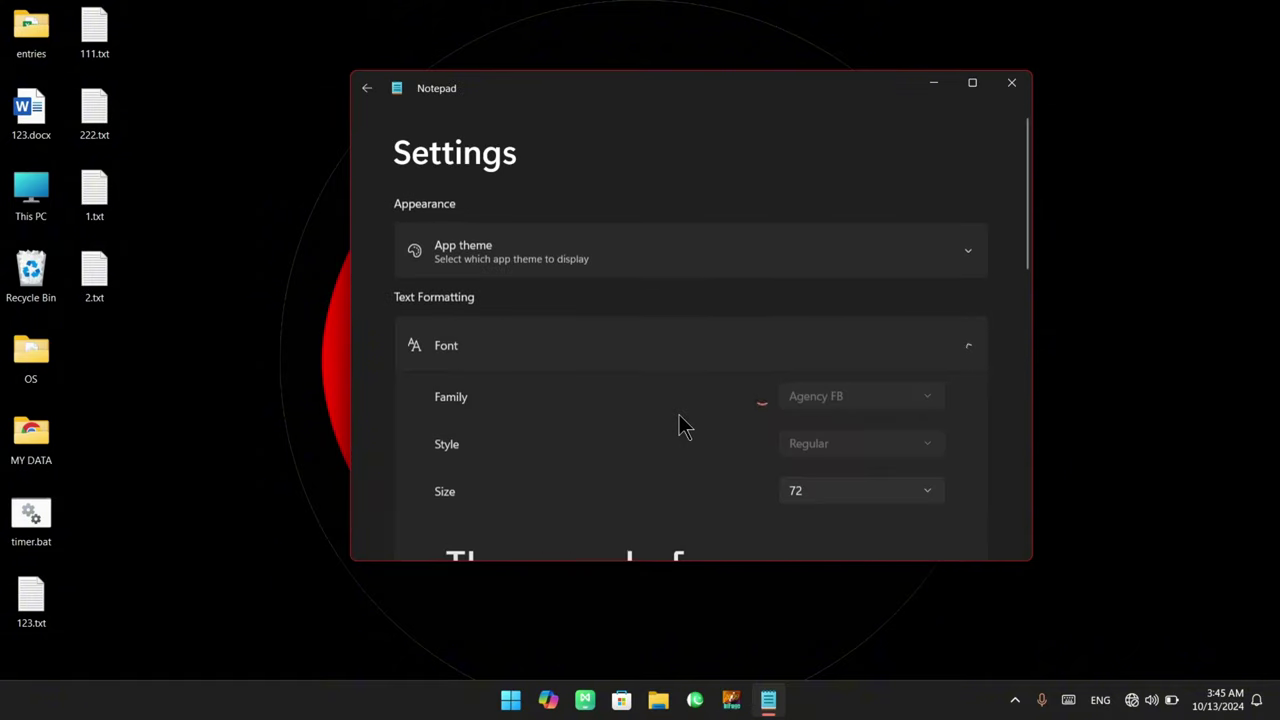
scroll(679, 414, down, 3)
scroll(679, 414, down, 3)
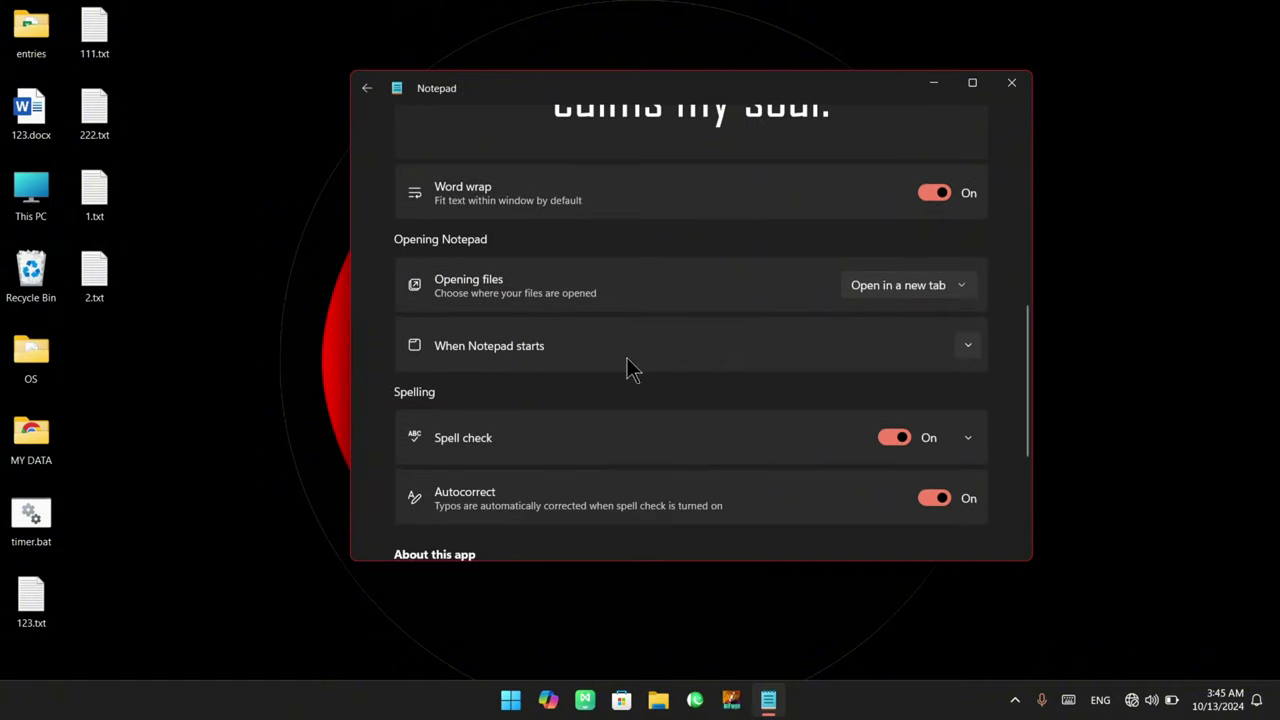
click(572, 358)
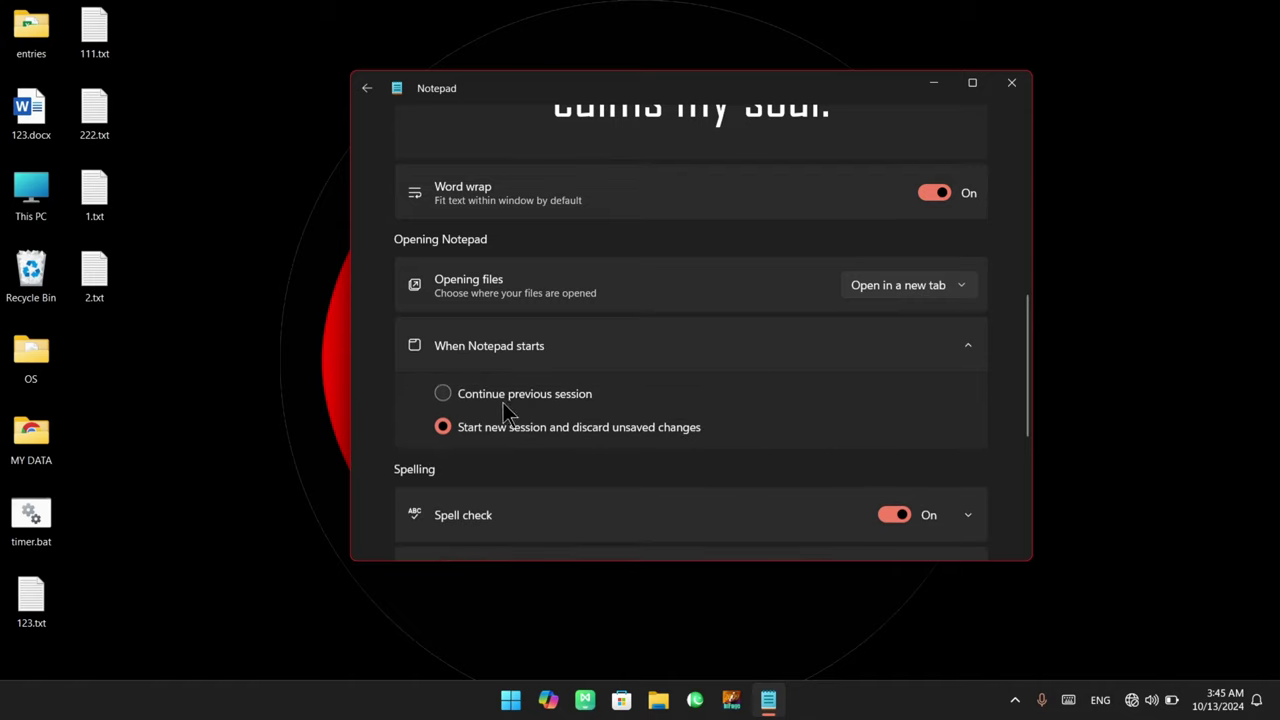
scroll(510, 405, down, 1)
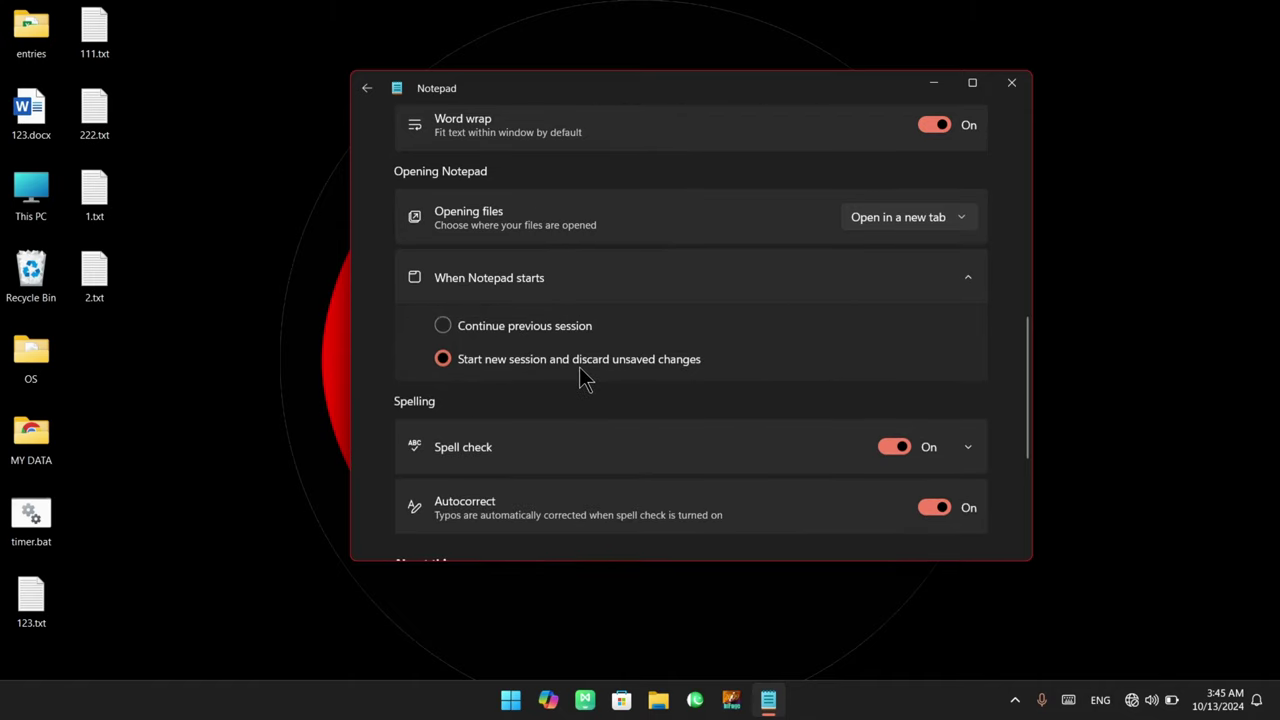
click(500, 325)
Briefly pick the discard option, reselect Continue previous session, collapse it and return to Untitled
click(462, 359)
click(483, 328)
click(967, 282)
scroll(600, 395, down, 1)
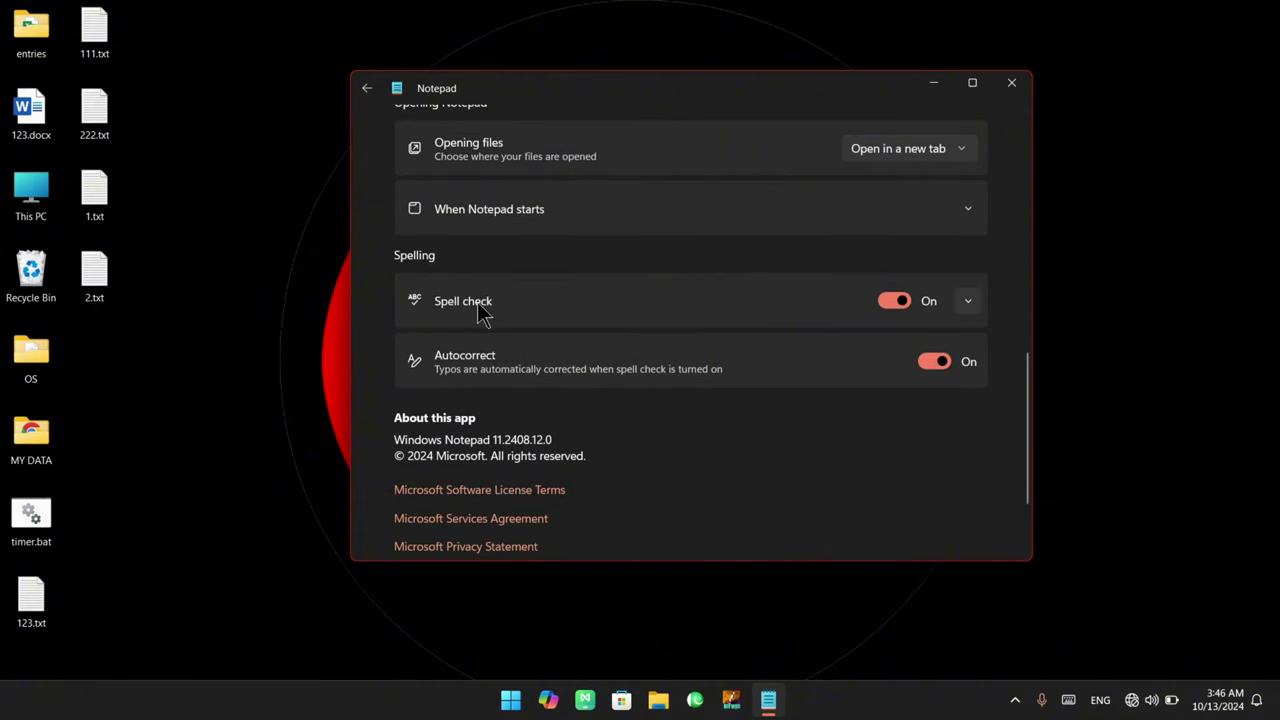
click(366, 88)
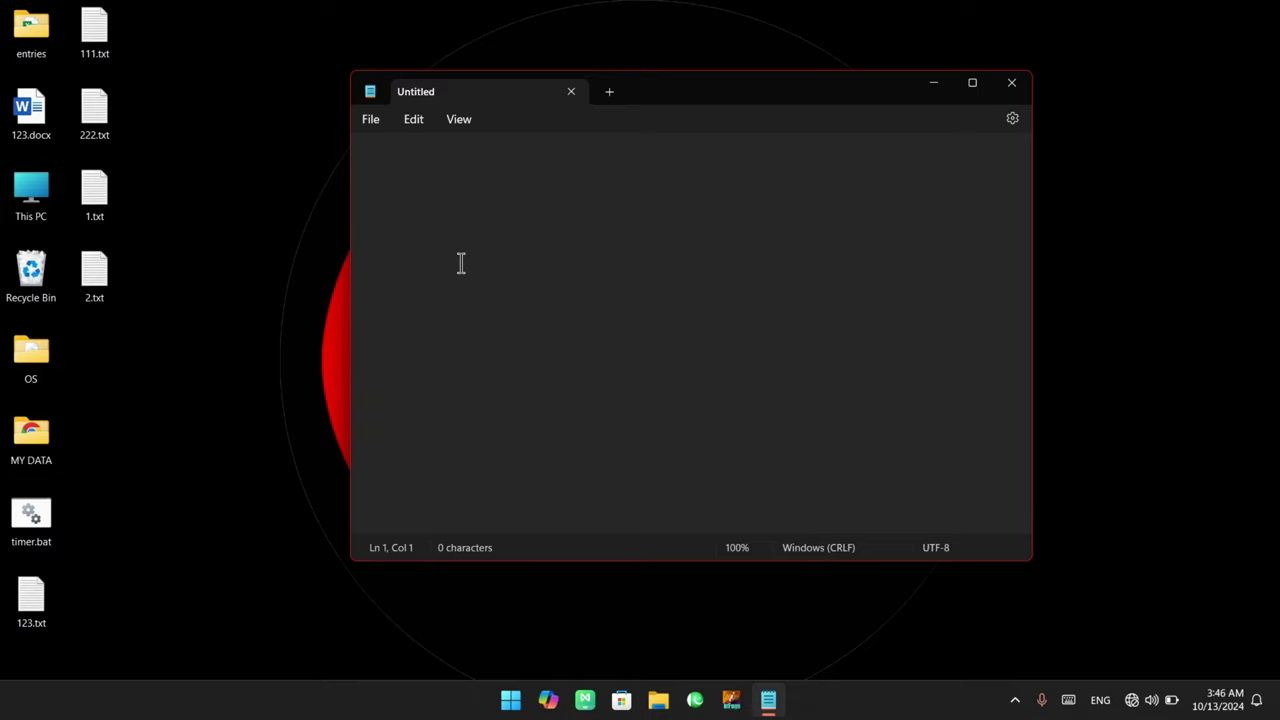
Type 'windlw' on its own line and fix it to 'window' with the spelling suggestion
text(wind)
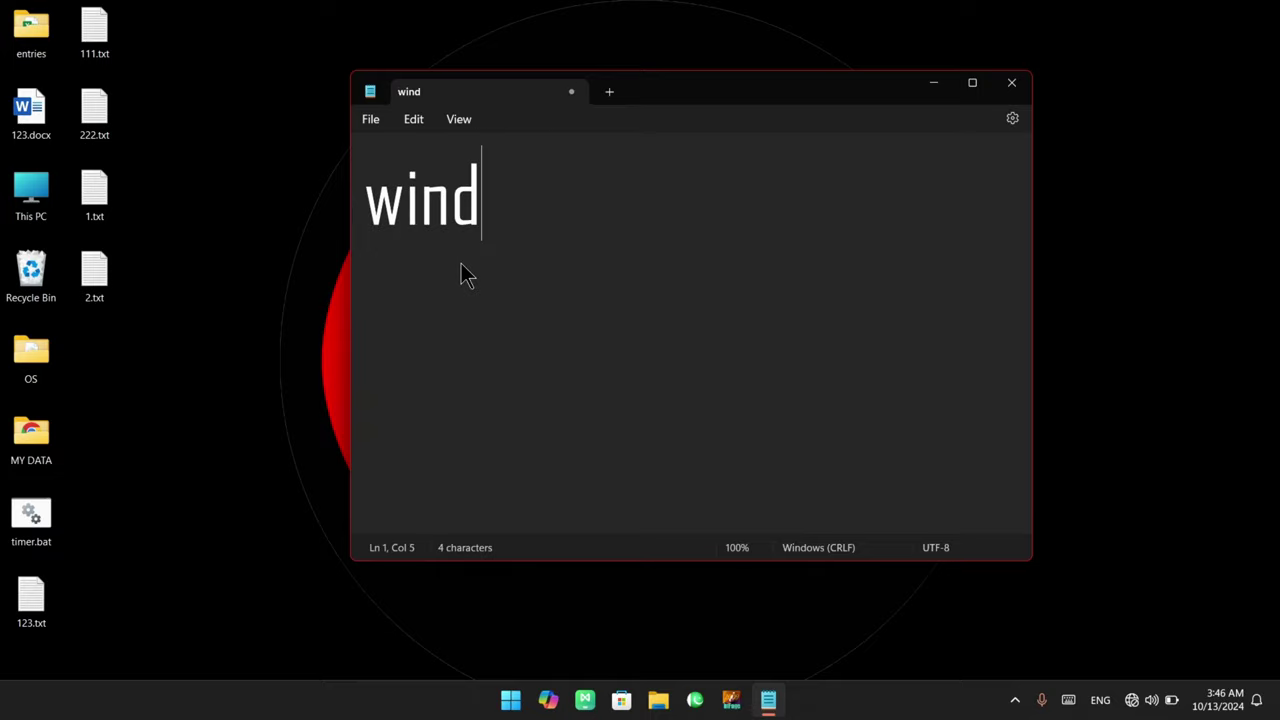
text(lw)
key(Return)
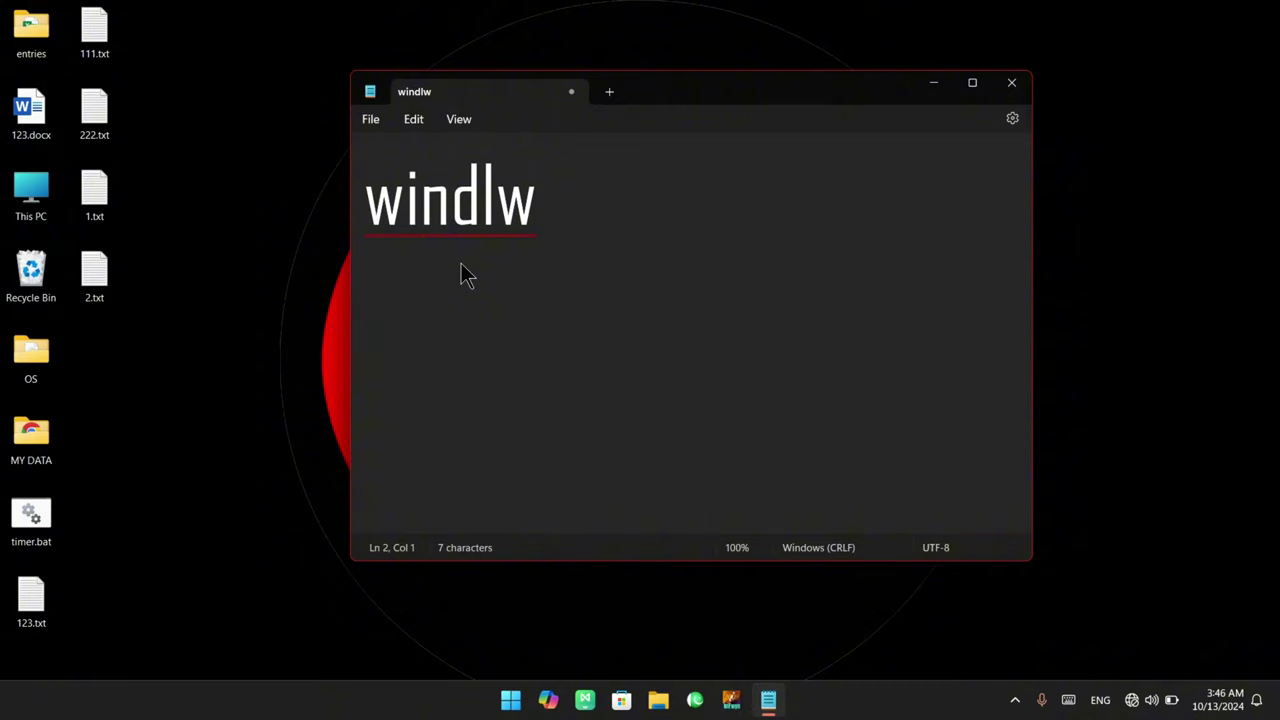
click(422, 203)
right_click(428, 207)
click(414, 209)
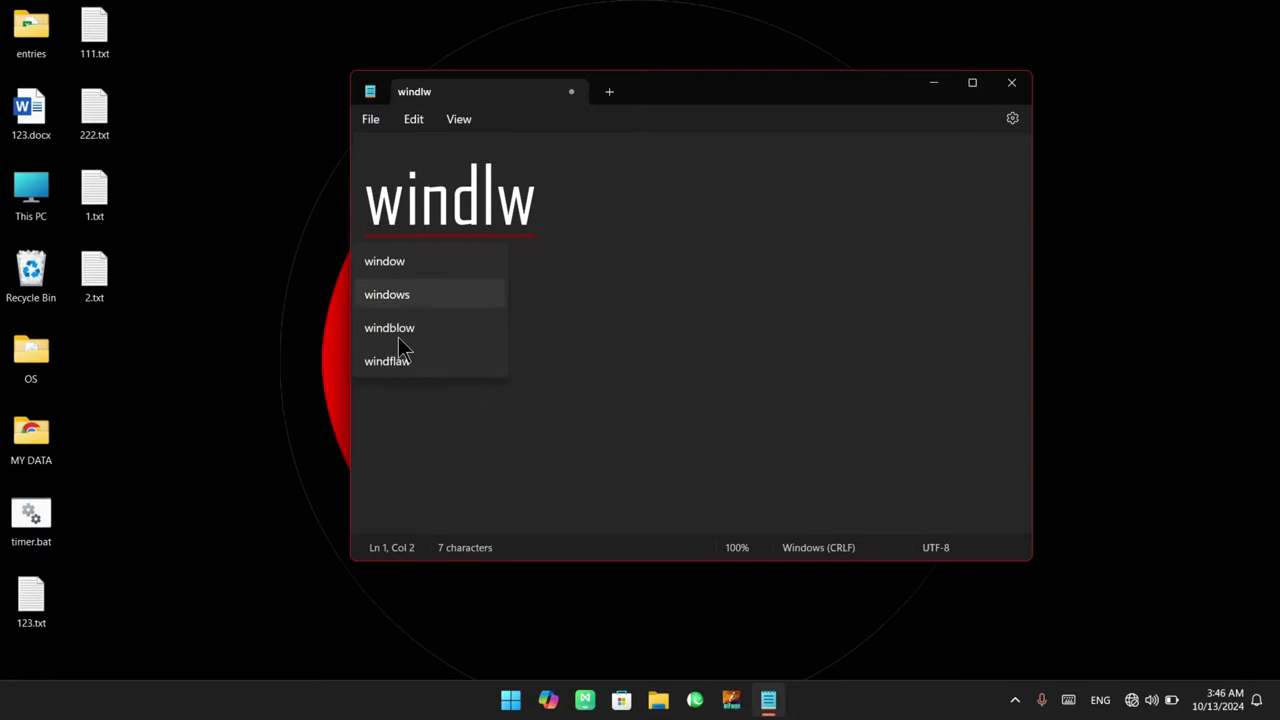
click(394, 267)
Select the word 'window', deselect it, and bring up the Edit menu
double_click(560, 222)
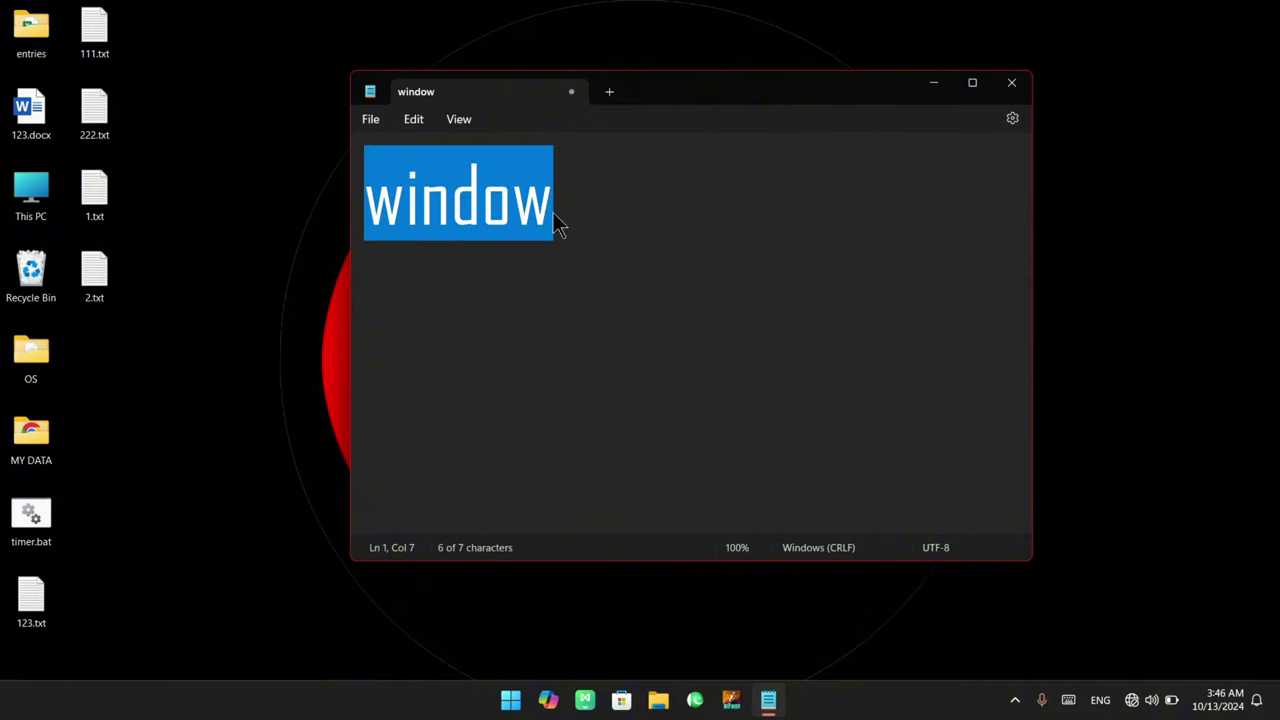
click(555, 215)
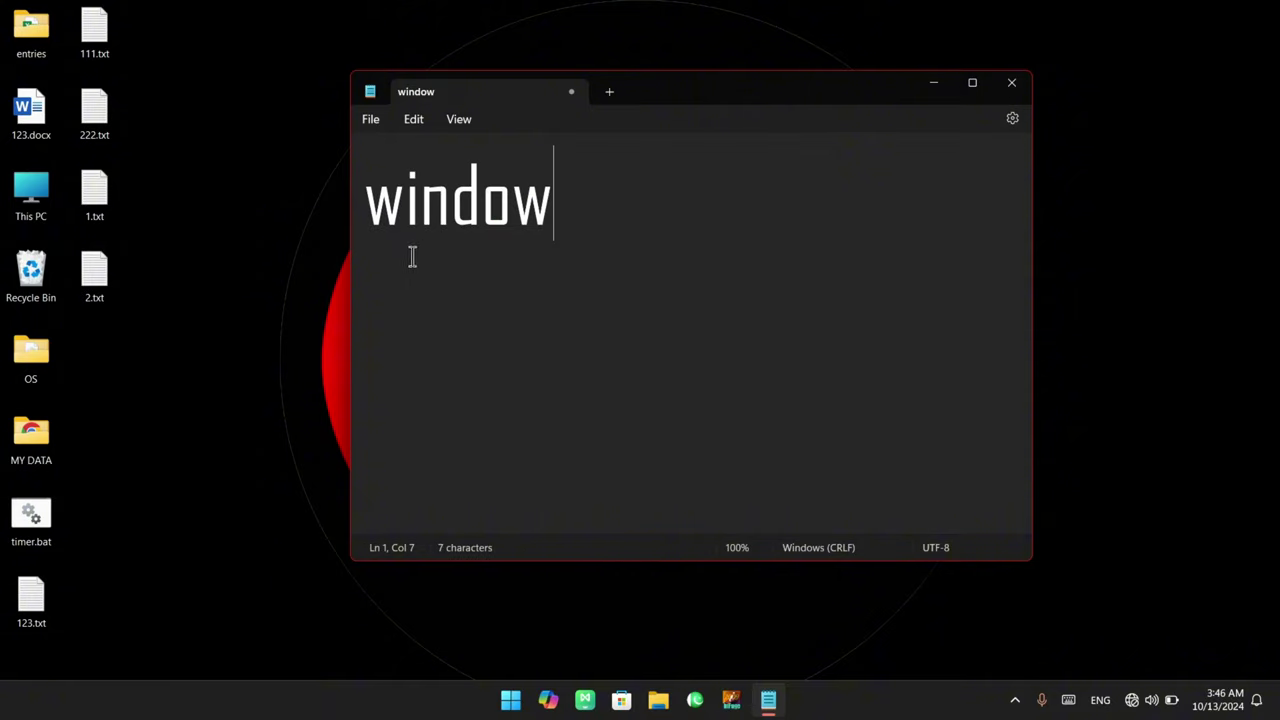
click(413, 123)
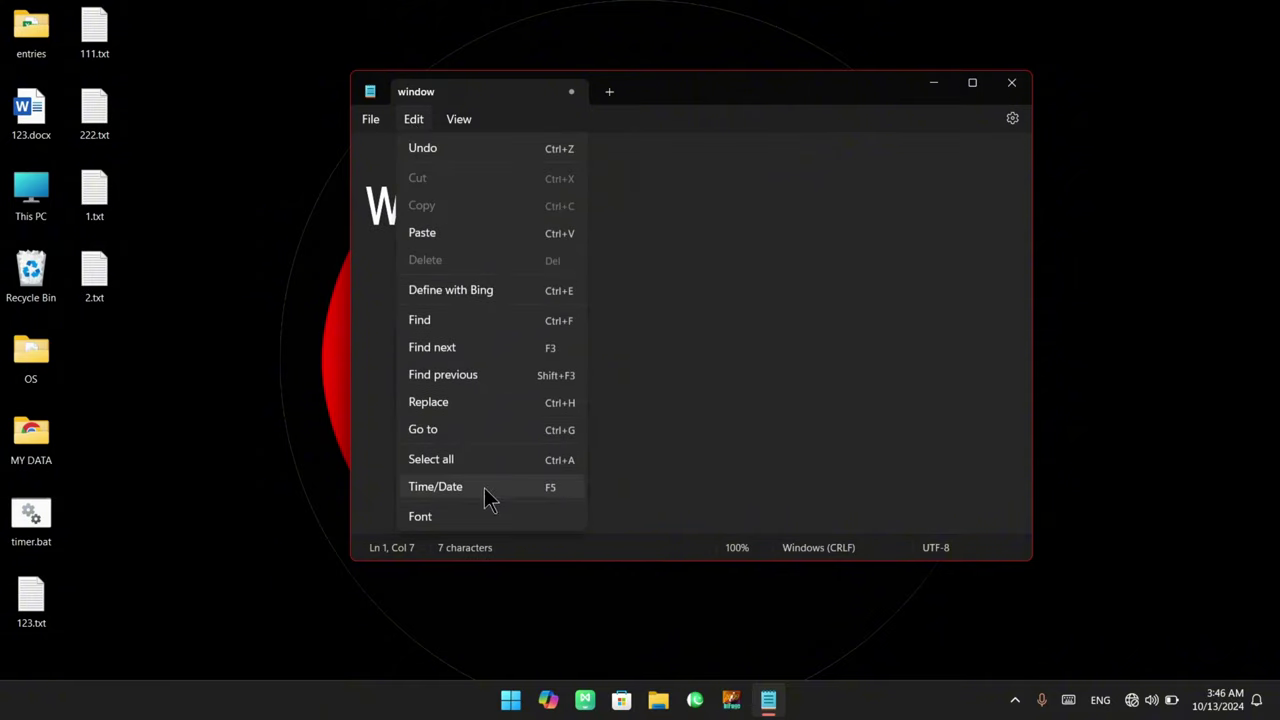
In Settings > Spelling, switch Spell check on for all file types
click(477, 515)
scroll(640, 480, down, 10)
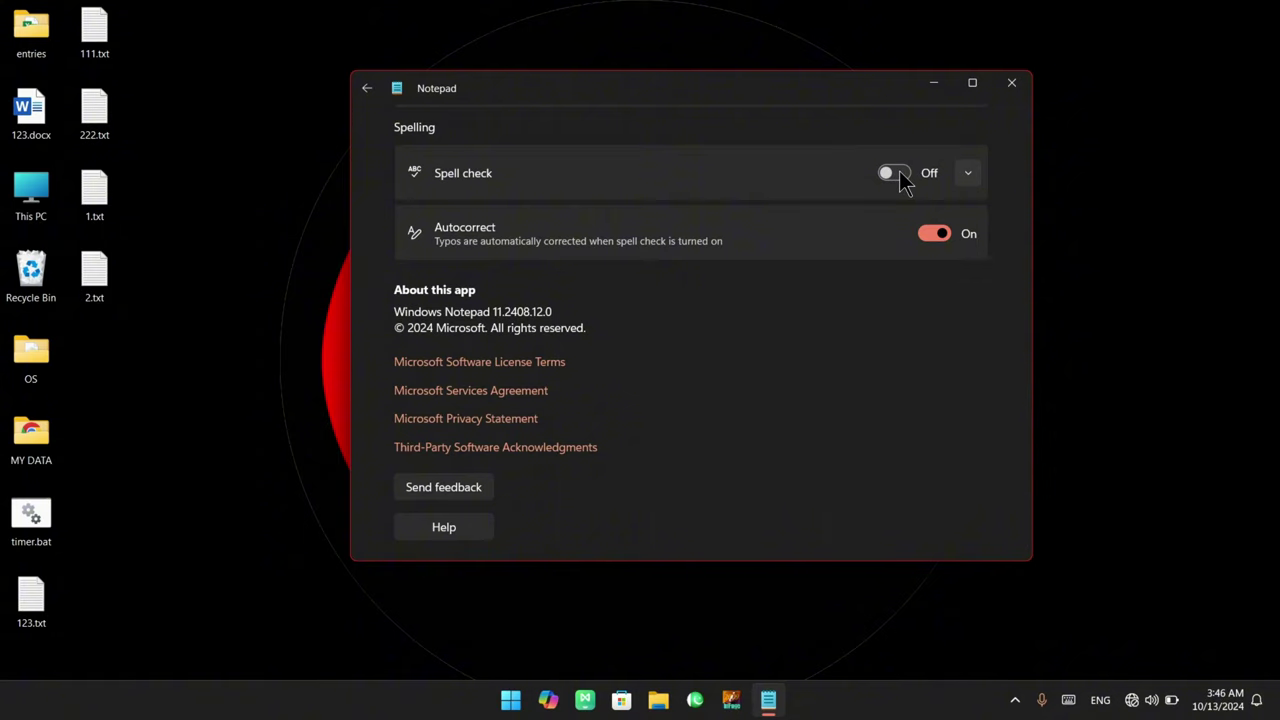
click(968, 175)
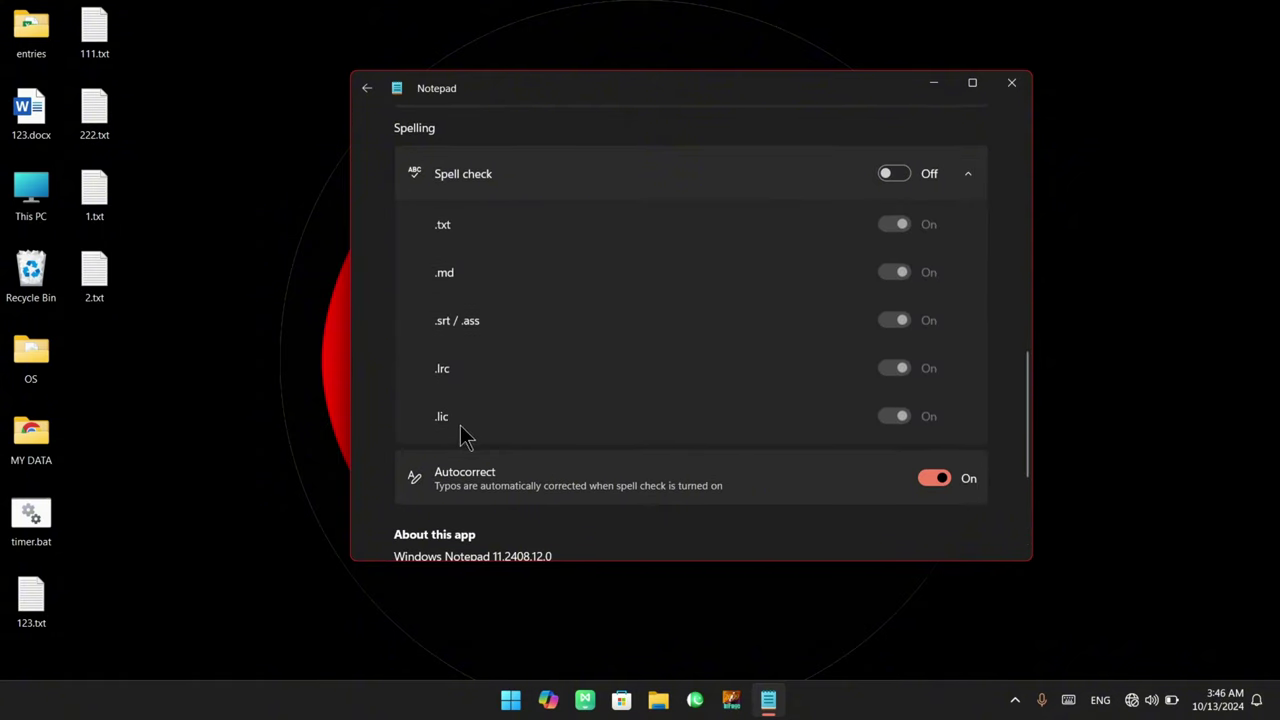
click(895, 176)
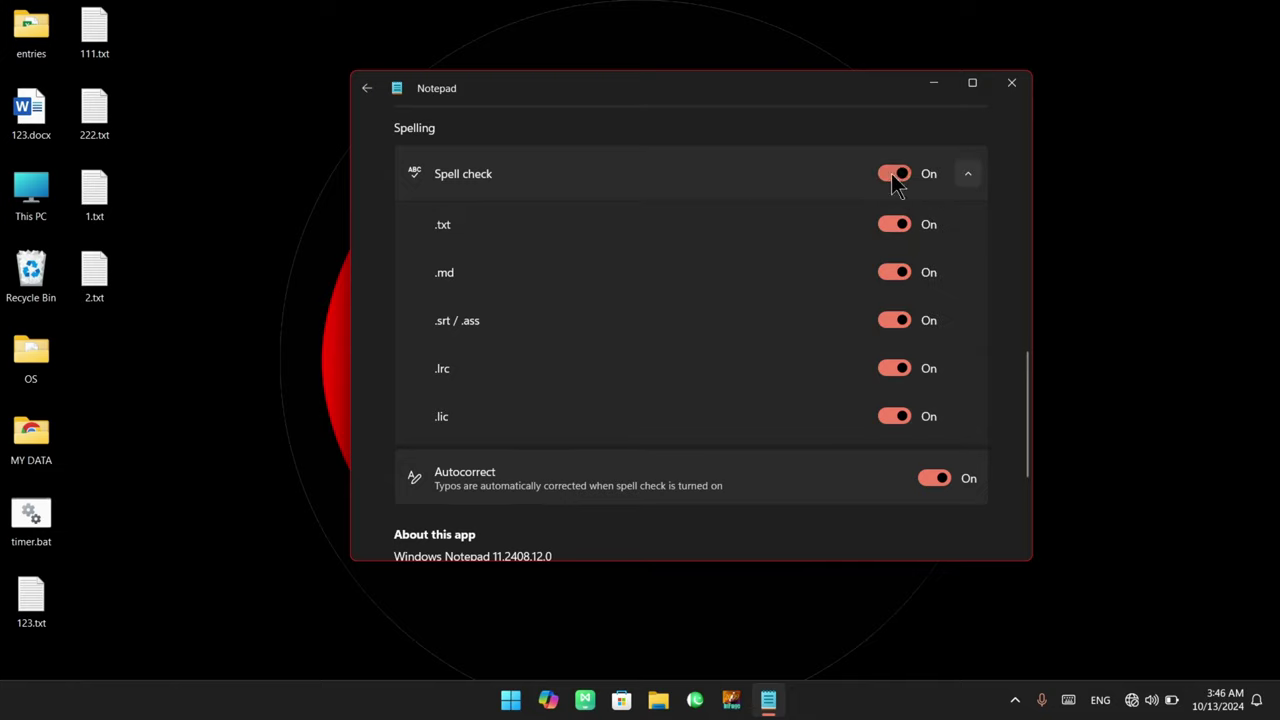
click(900, 174)
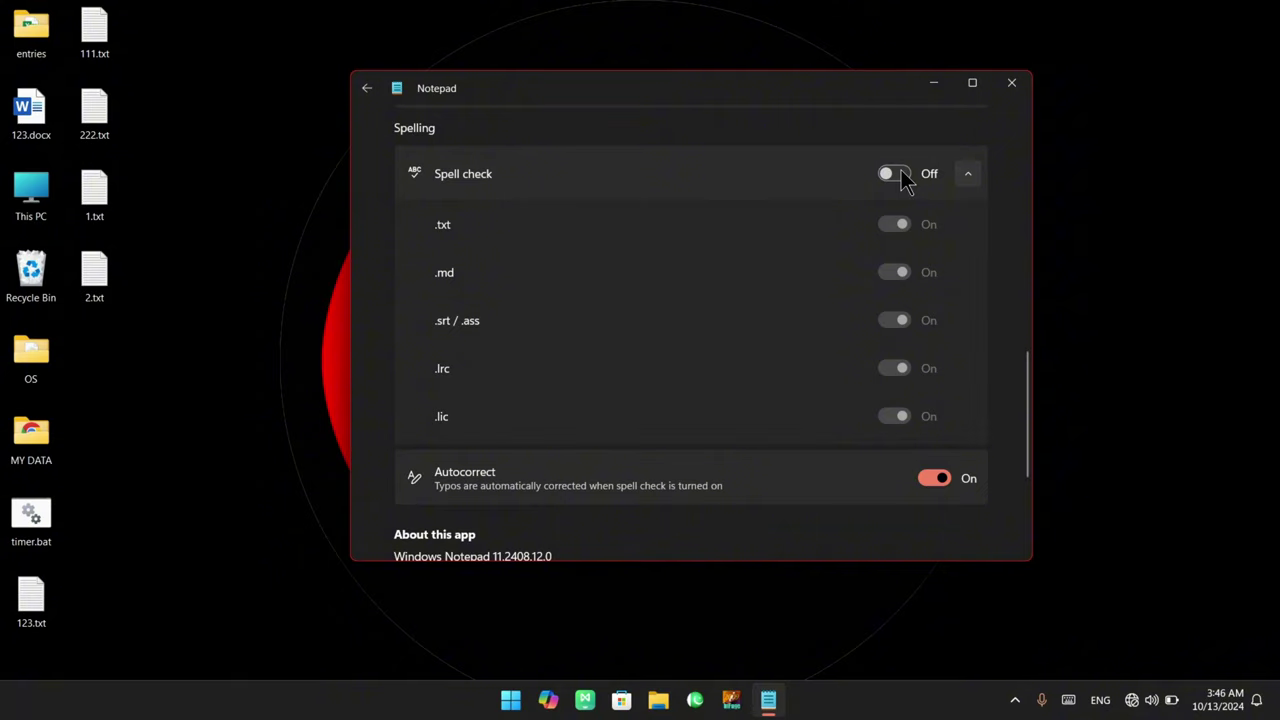
click(900, 175)
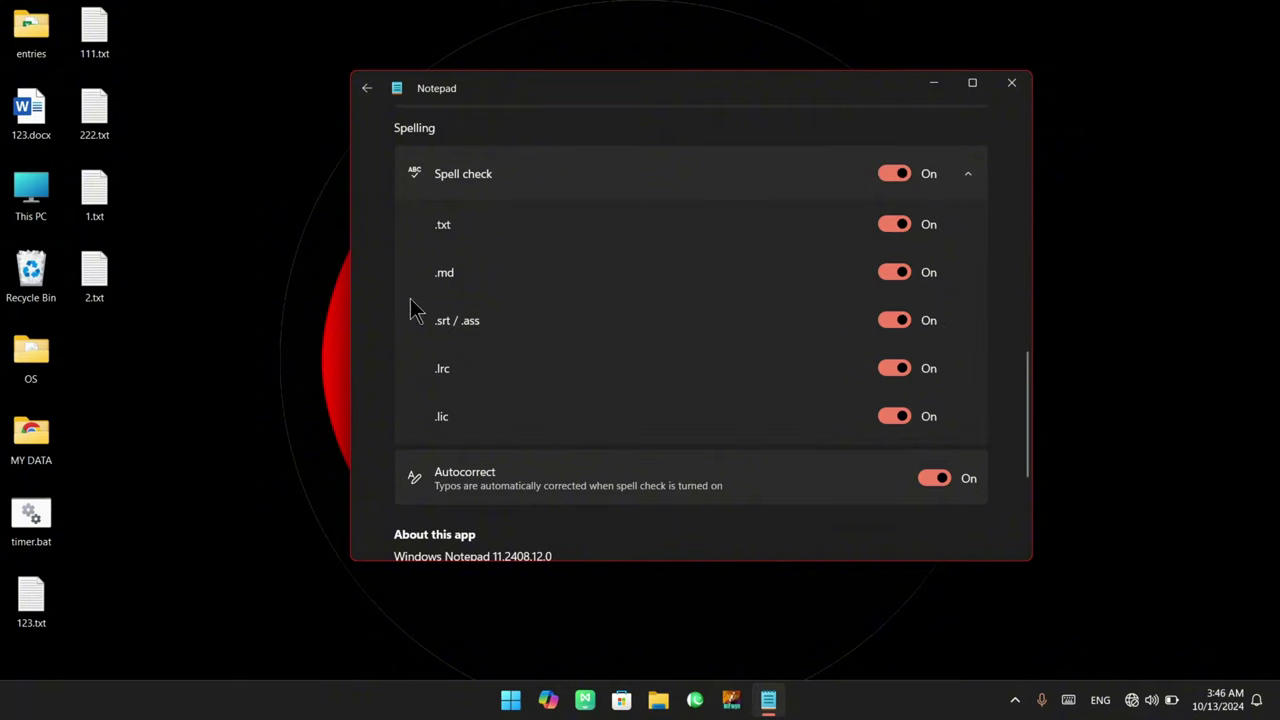
Drag across the Settings page, then collapse the Spell check options
mouse_move(409, 251)
mouse_down()
mouse_move(486, 292)
mouse_move(508, 339)
mouse_up()
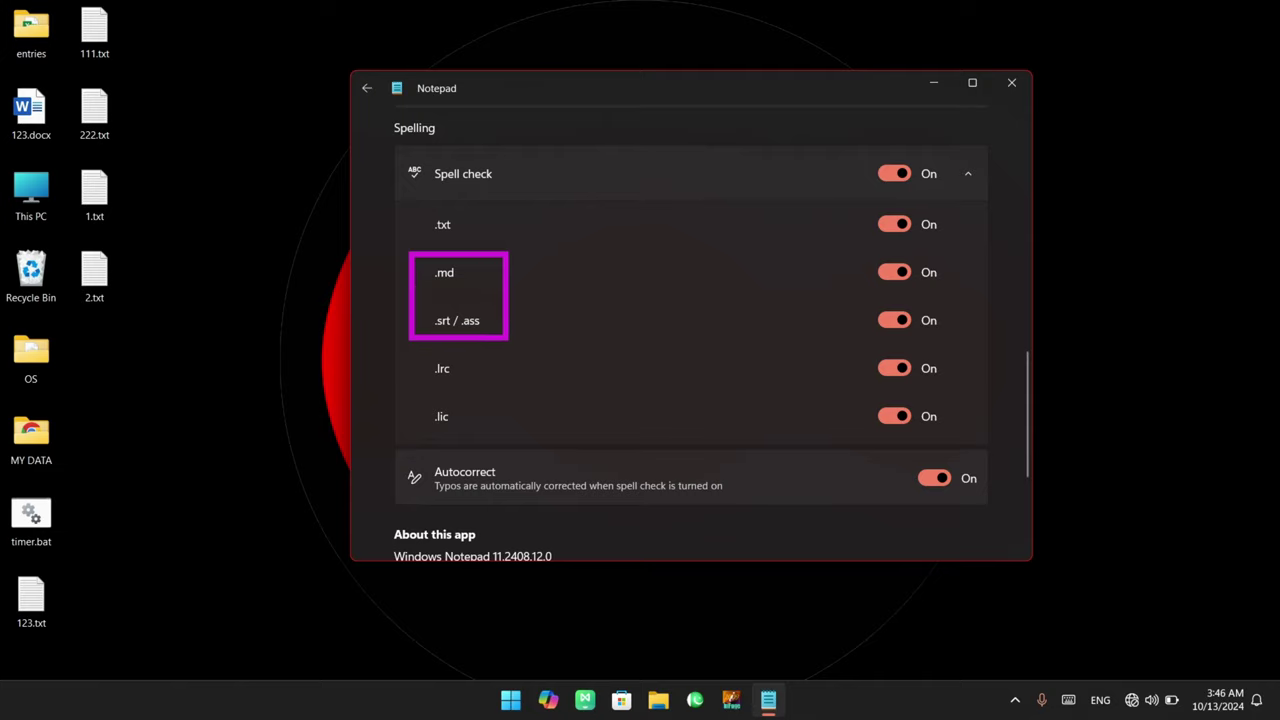
mouse_move(508, 339)
mouse_down()
mouse_move(517, 458)
mouse_move(494, 452)
mouse_up()
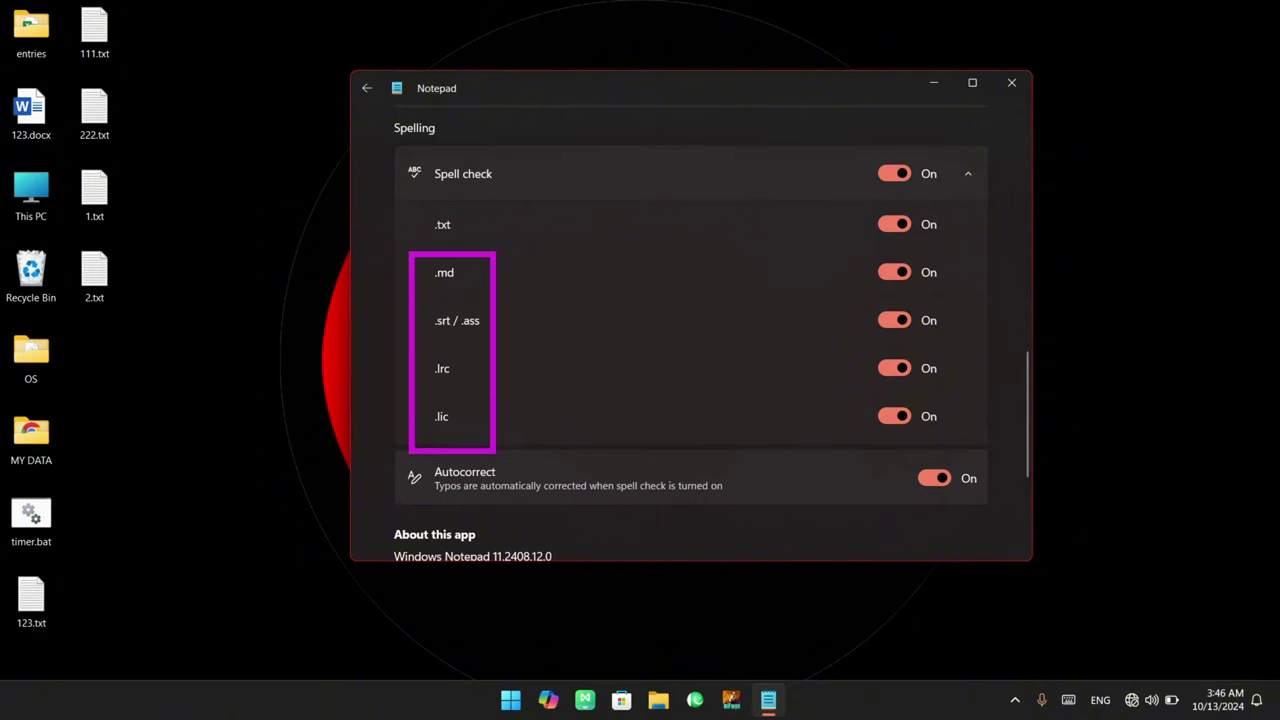
drag(412, 155, 513, 197)
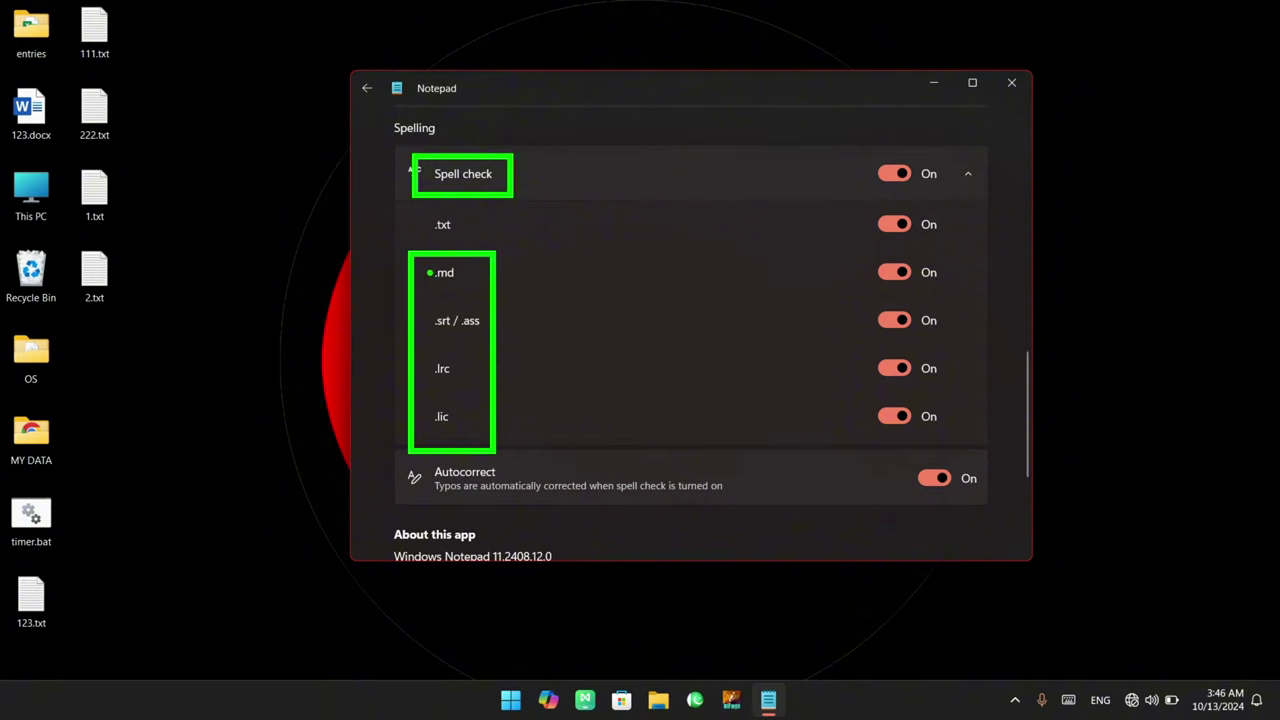
drag(419, 262, 955, 286)
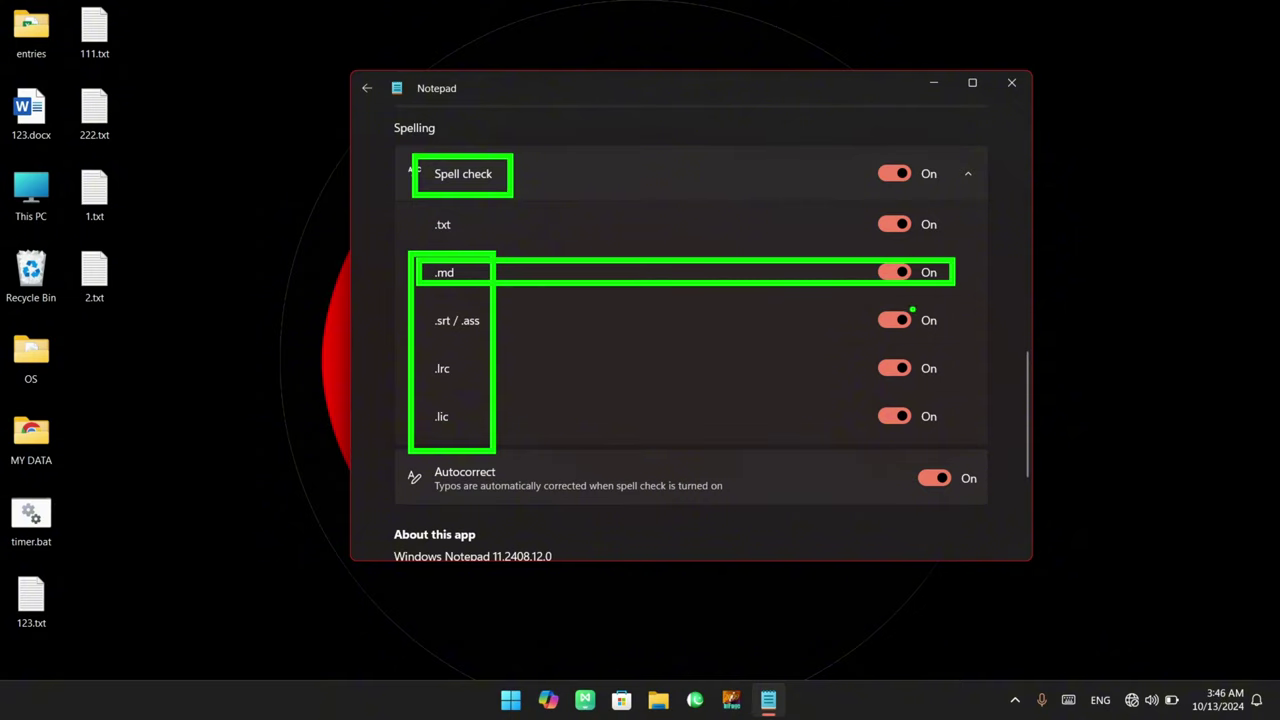
click(950, 176)
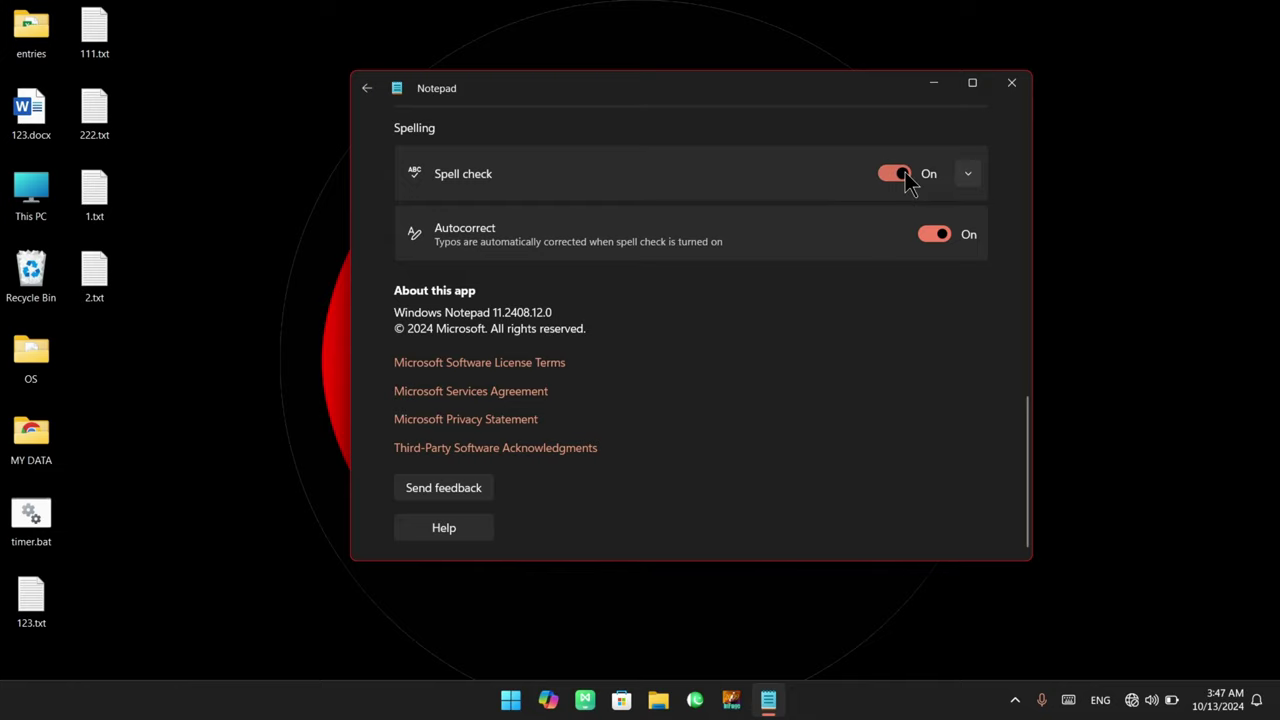
click(376, 96)
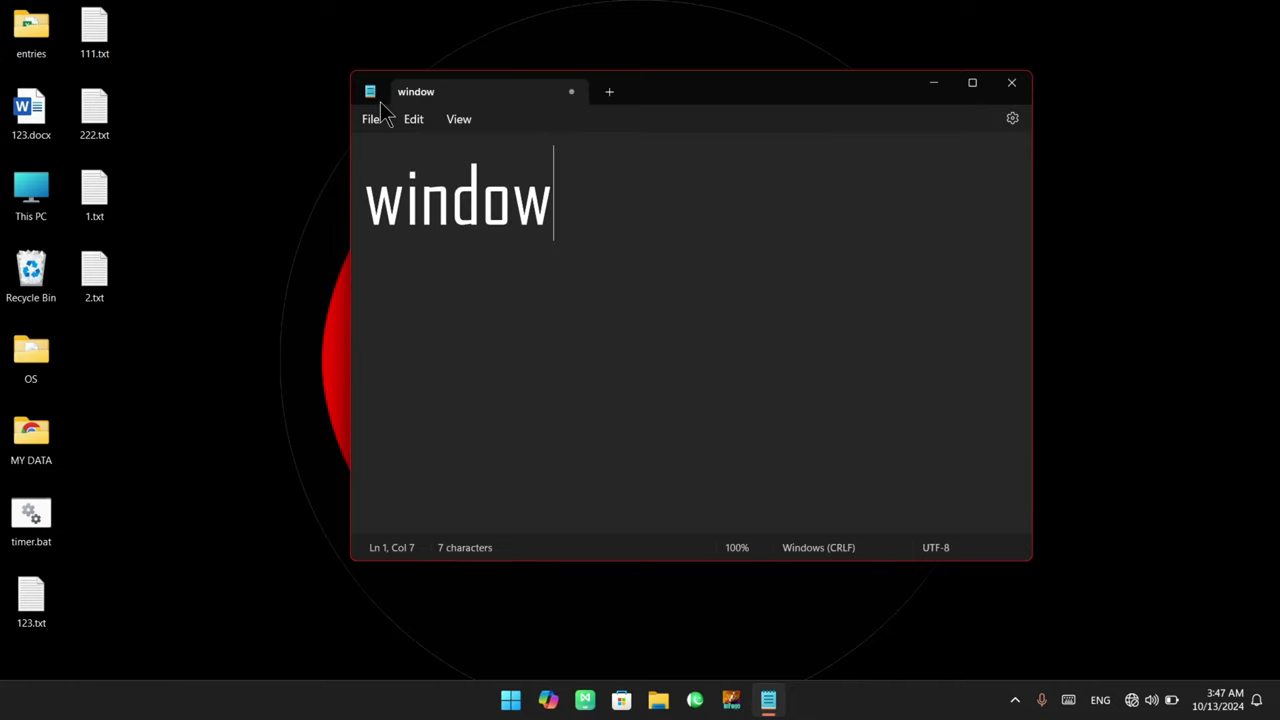
click(418, 128)
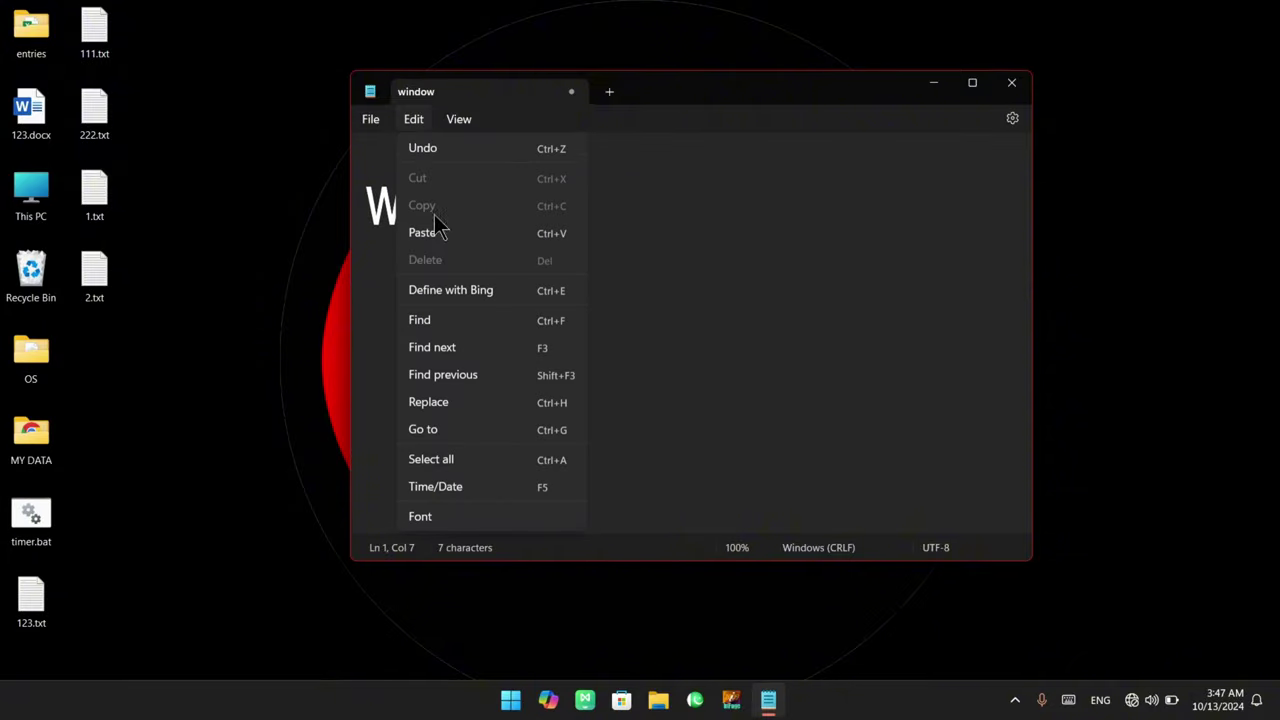
click(458, 515)
scroll(635, 325, down, 5)
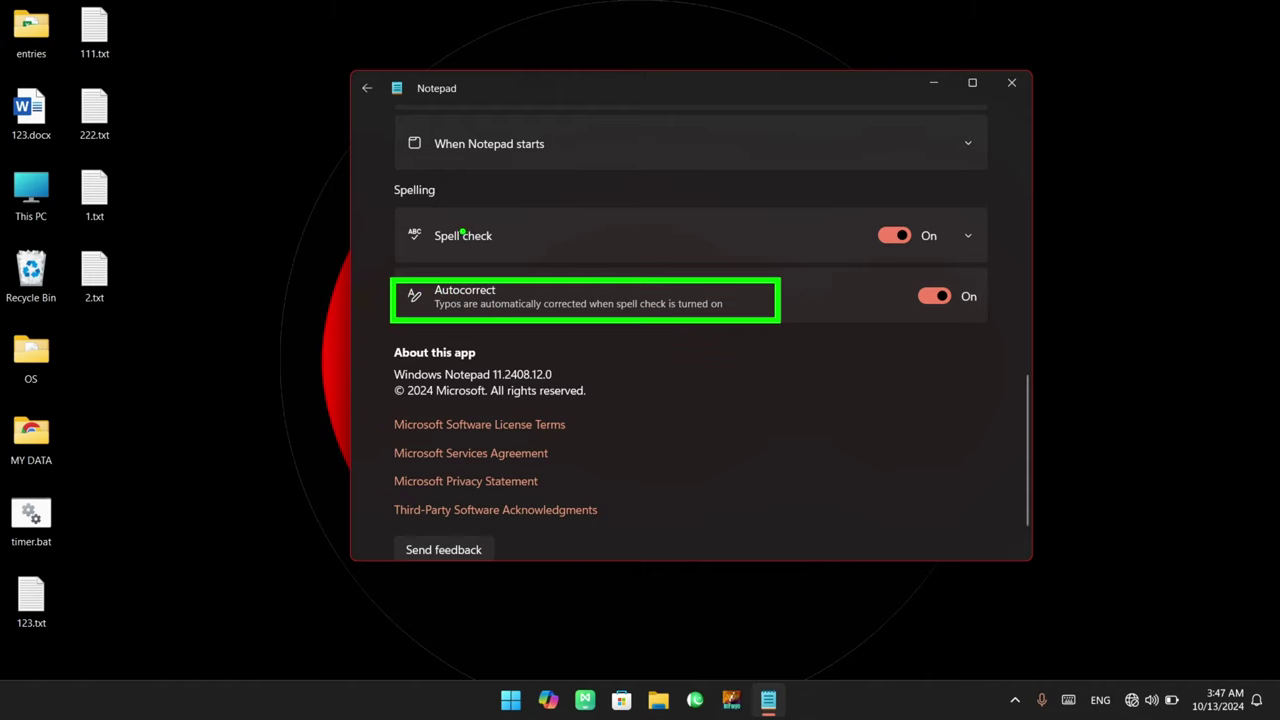
mouse_move(162, 210)
mouse_down()
mouse_move(198, 188)
mouse_move(216, 143)
mouse_move(226, 166)
mouse_move(278, 96)
mouse_move(298, 125)
mouse_move(360, 36)
mouse_up()
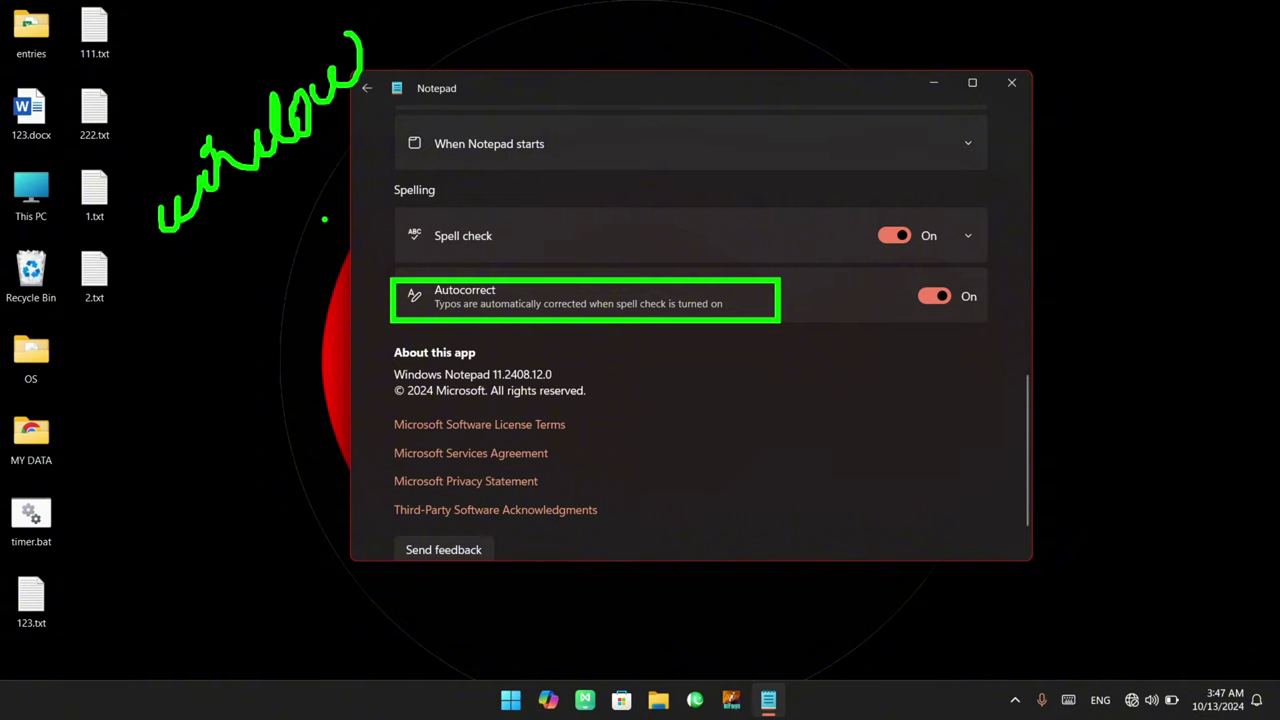
drag(185, 246, 396, 98)
key(ctrl+z)
mouse_move(175, 313)
mouse_down()
mouse_move(312, 255)
mouse_move(428, 152)
mouse_up()
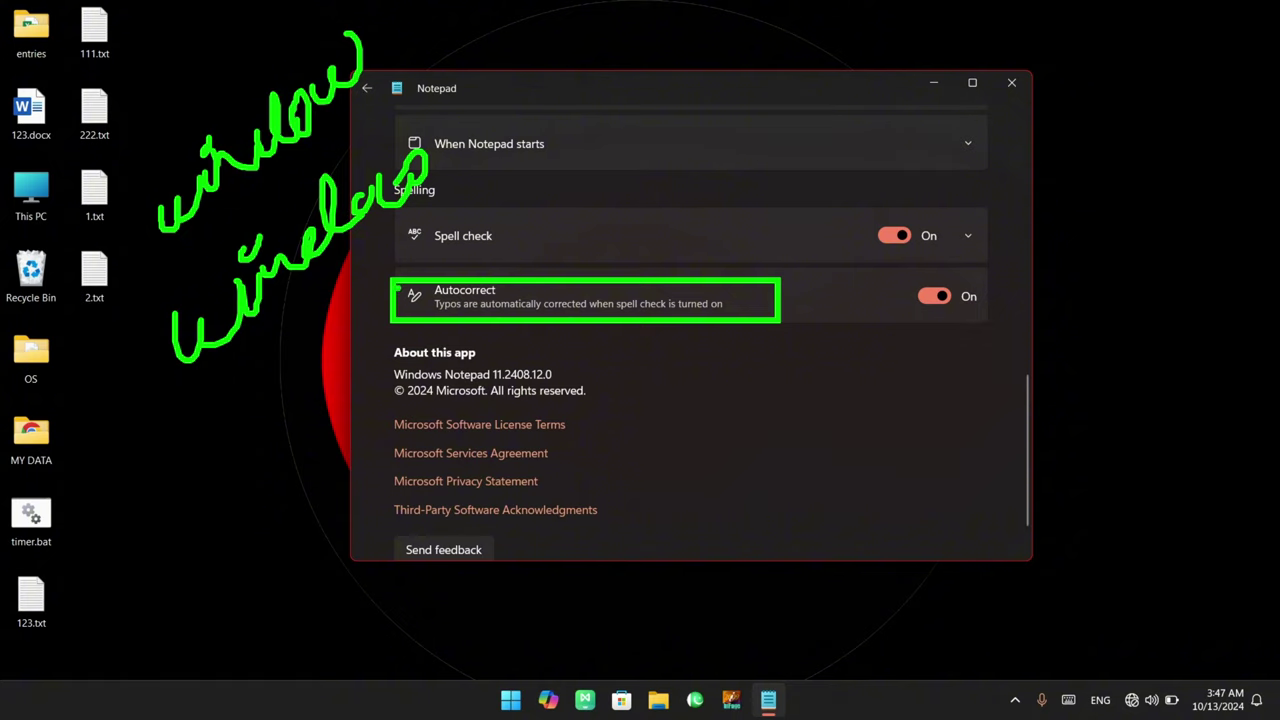
mouse_move(460, 172)
mouse_down()
mouse_move(220, 400)
mouse_move(140, 290)
mouse_move(392, 122)
mouse_move(472, 162)
mouse_up()
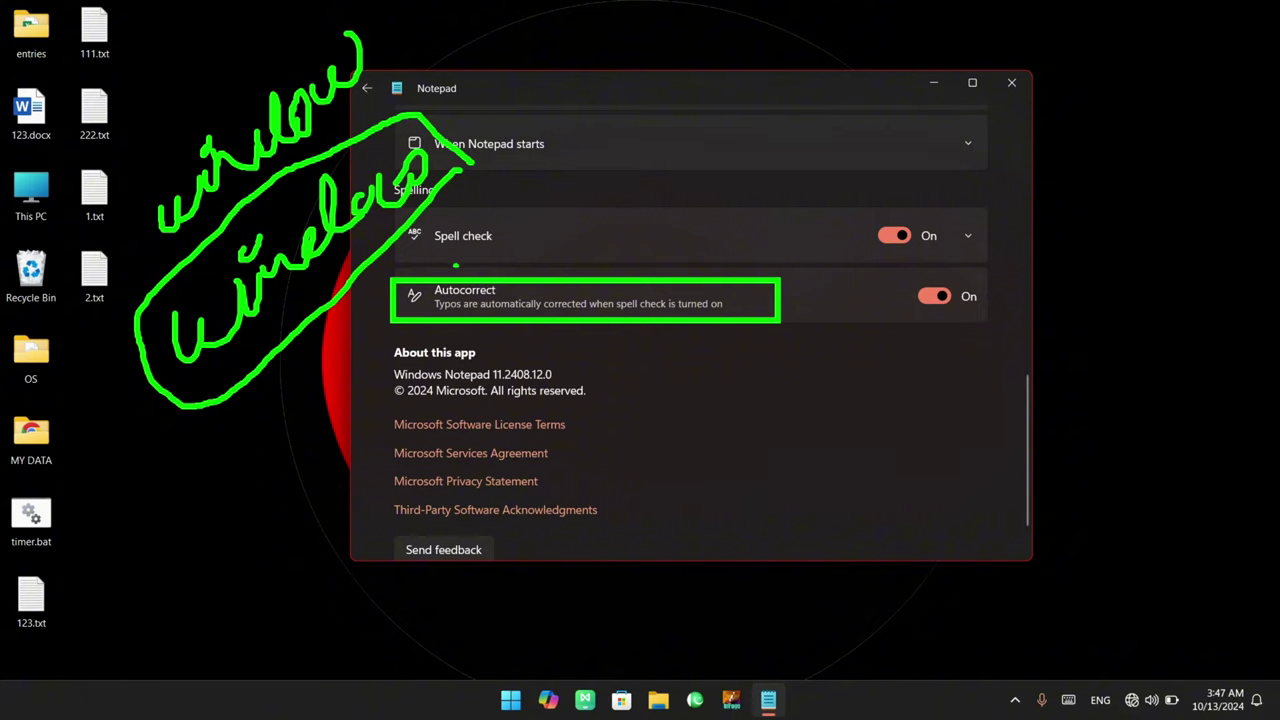
mouse_move(456, 266)
mouse_down()
mouse_move(490, 290)
mouse_move(580, 240)
mouse_up()
key(Escape)
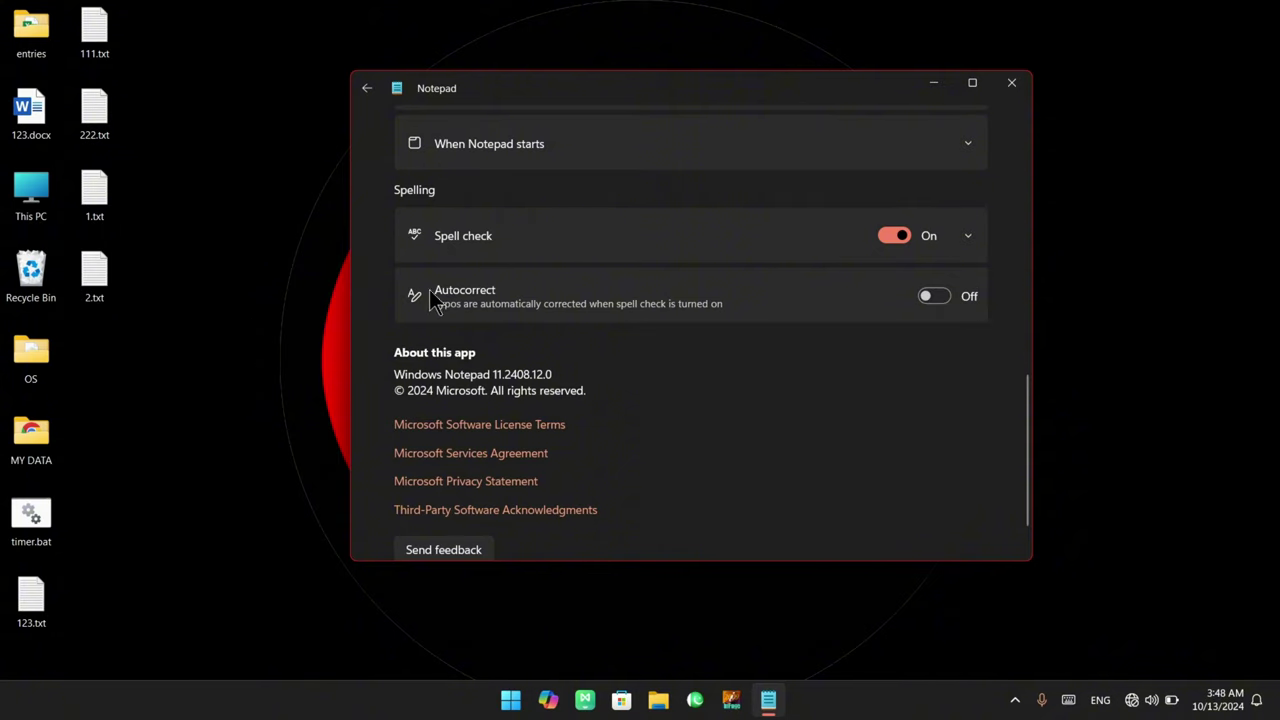
click(940, 297)
scroll(666, 382, down, 1)
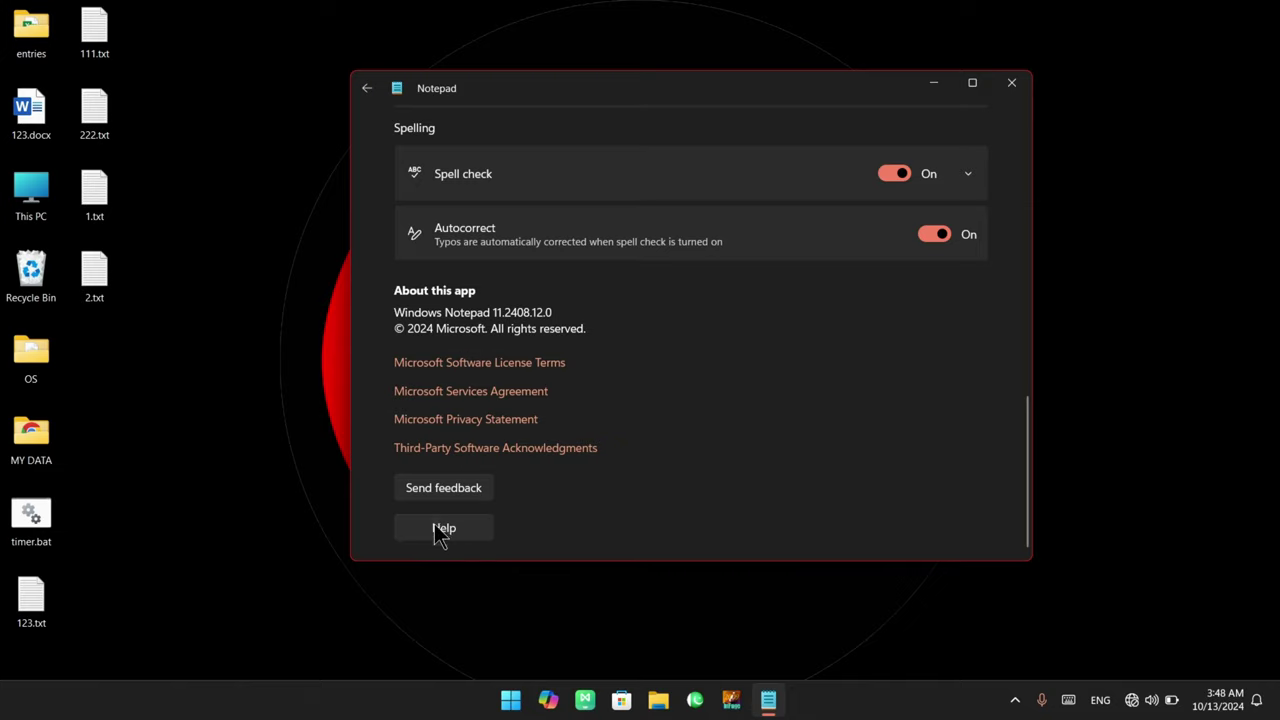
scroll(519, 337, up, 3)
scroll(519, 337, up, 5)
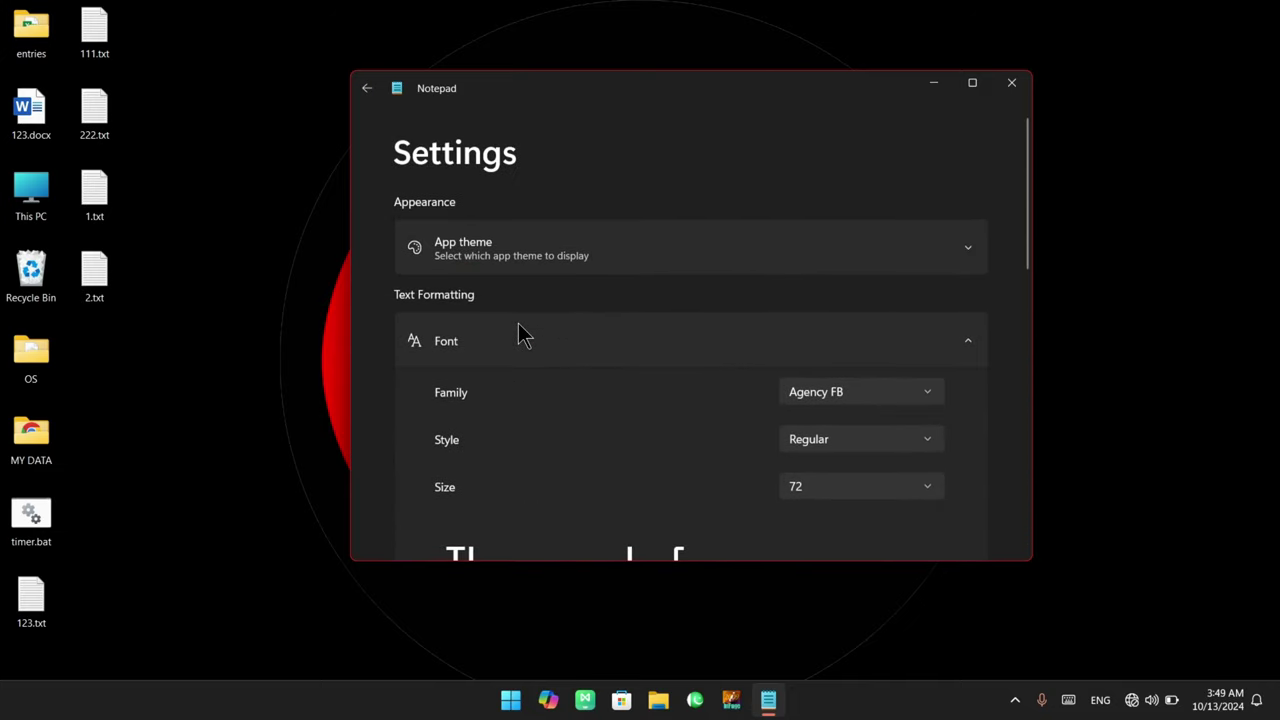
click(366, 88)
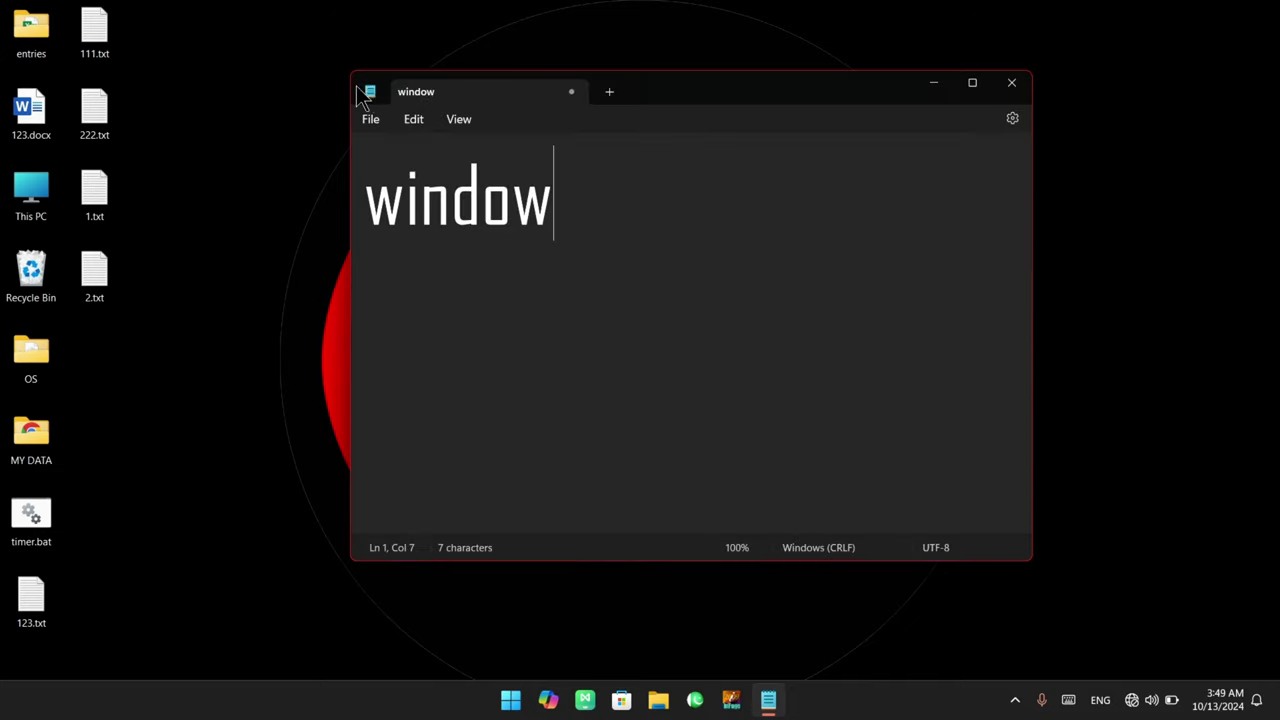
click(415, 121)
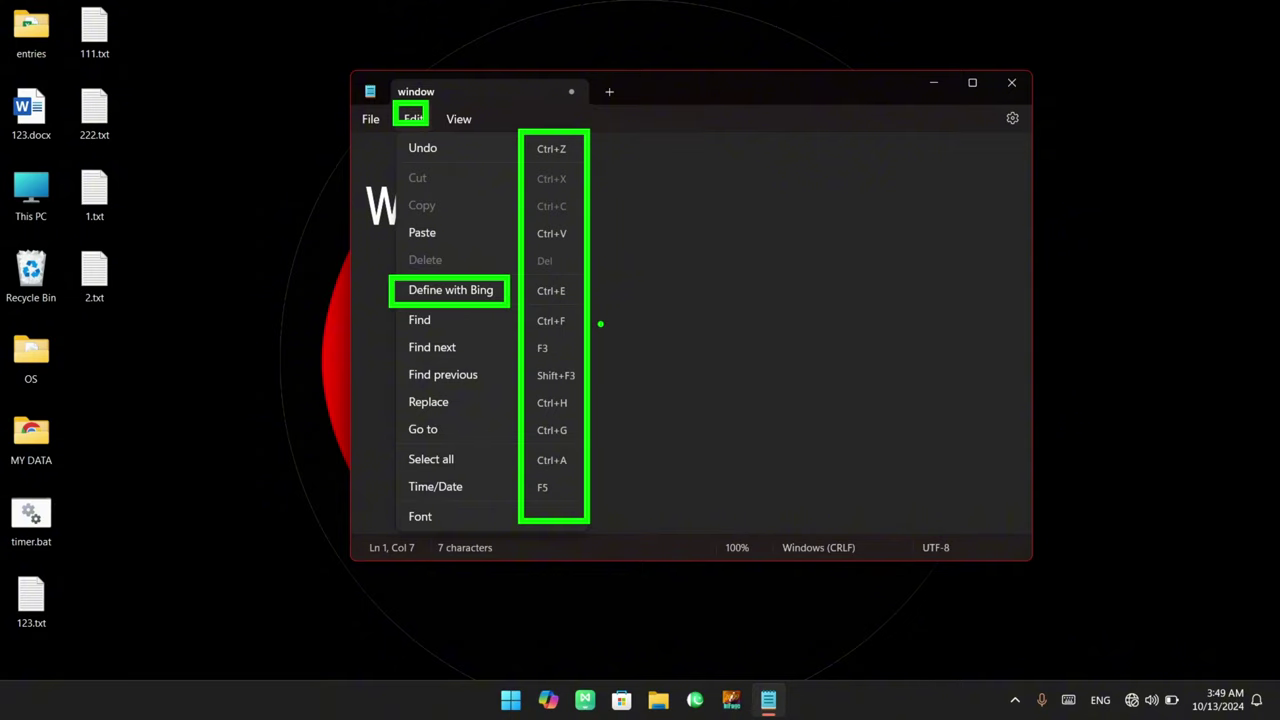
click(600, 316)
click(414, 120)
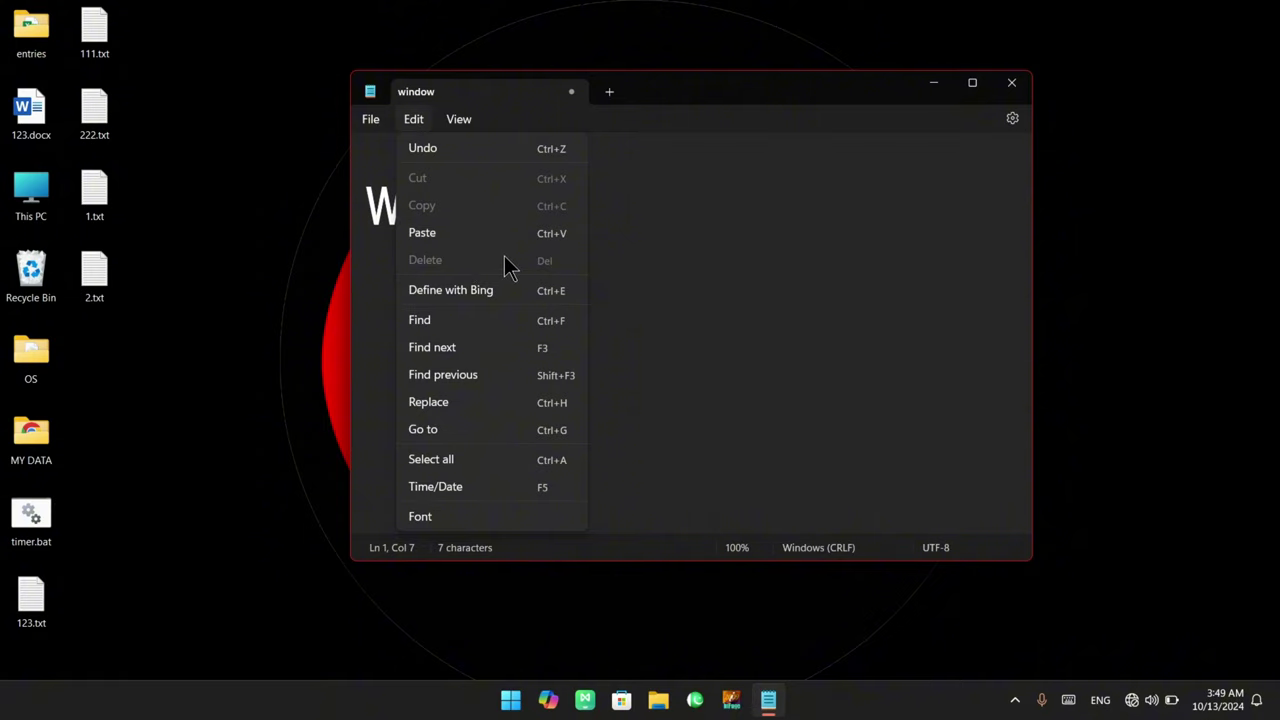
click(666, 260)
drag(566, 200, 365, 205)
click(415, 122)
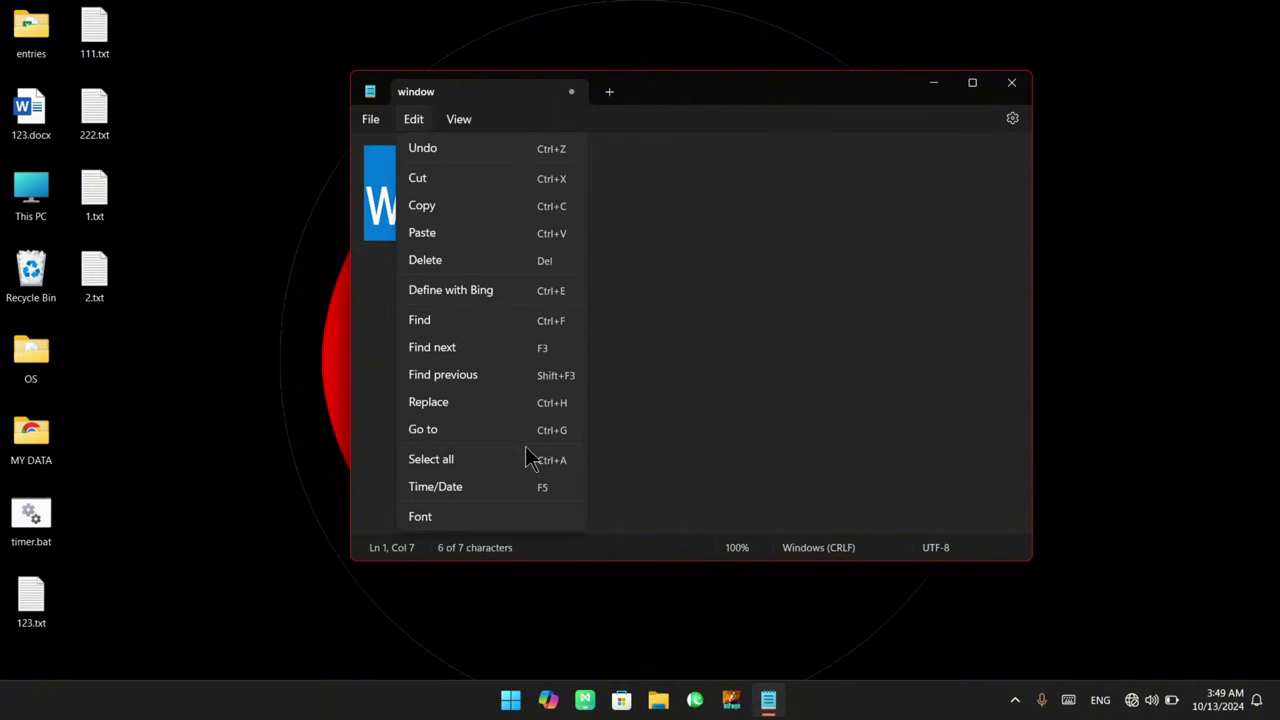
click(672, 231)
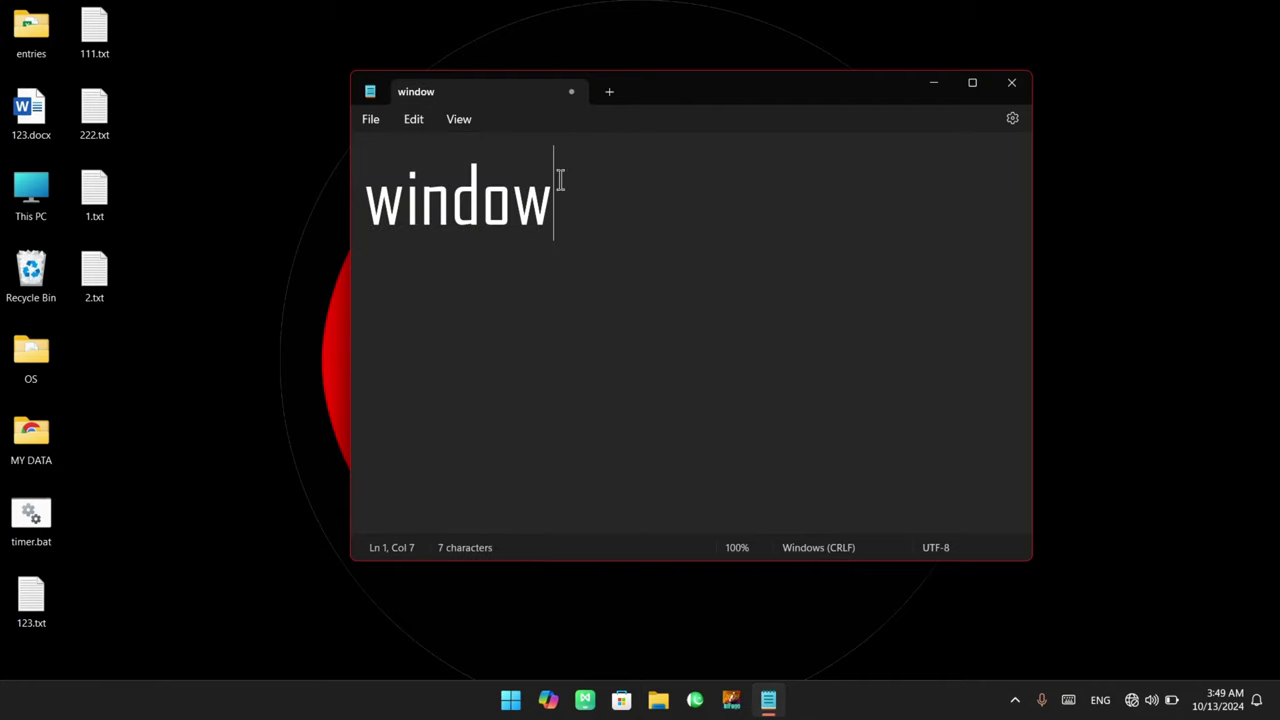
click(415, 122)
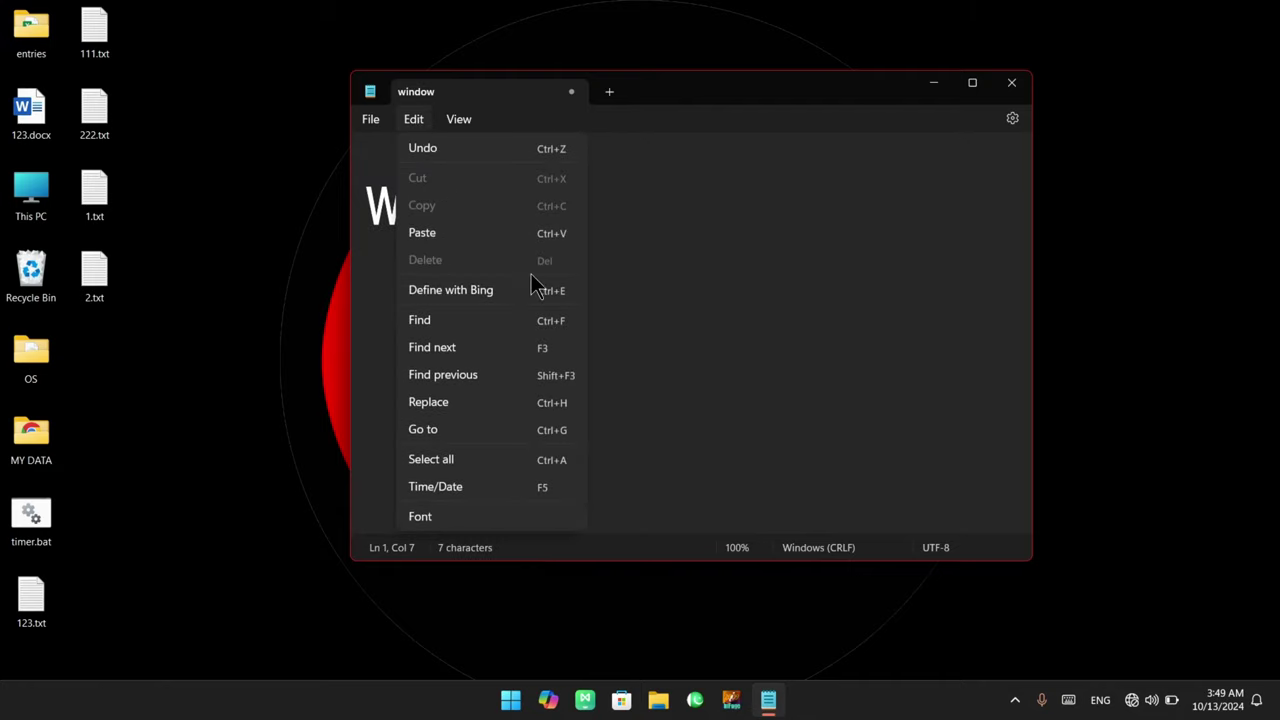
click(582, 187)
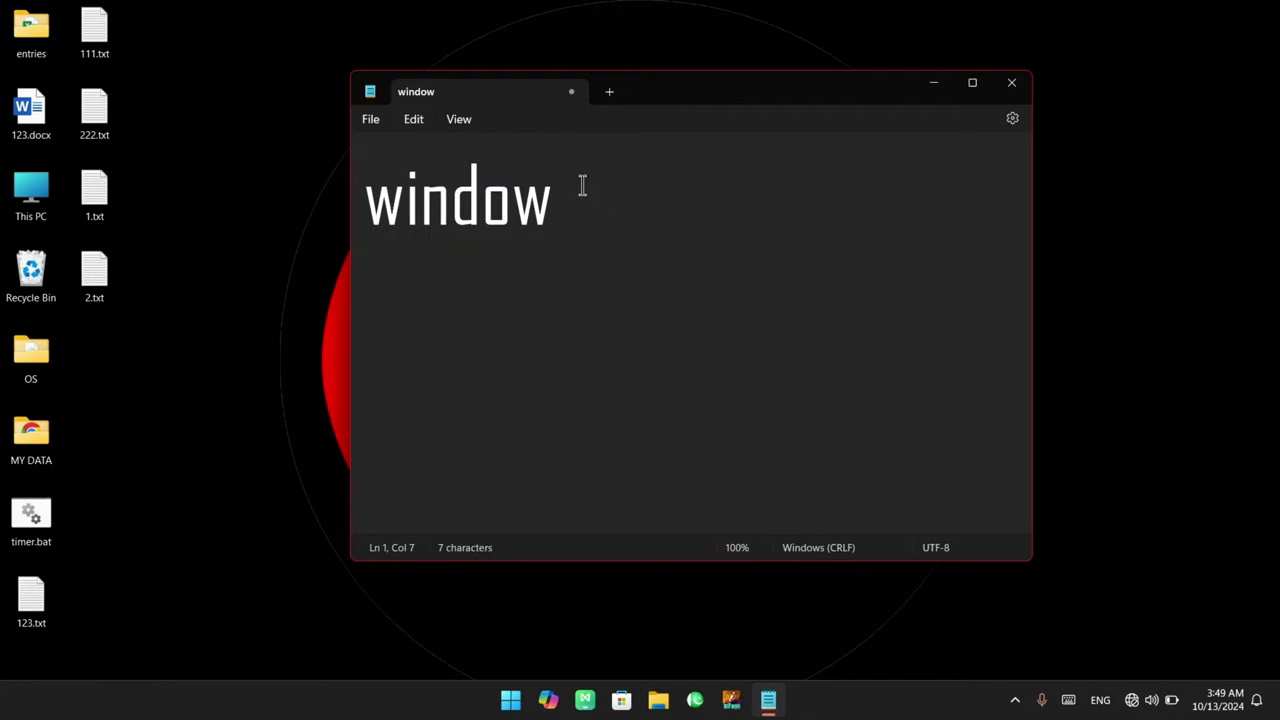
Zoom the text in step by step from 100% to 130%
click(457, 120)
mouse_move(570, 157)
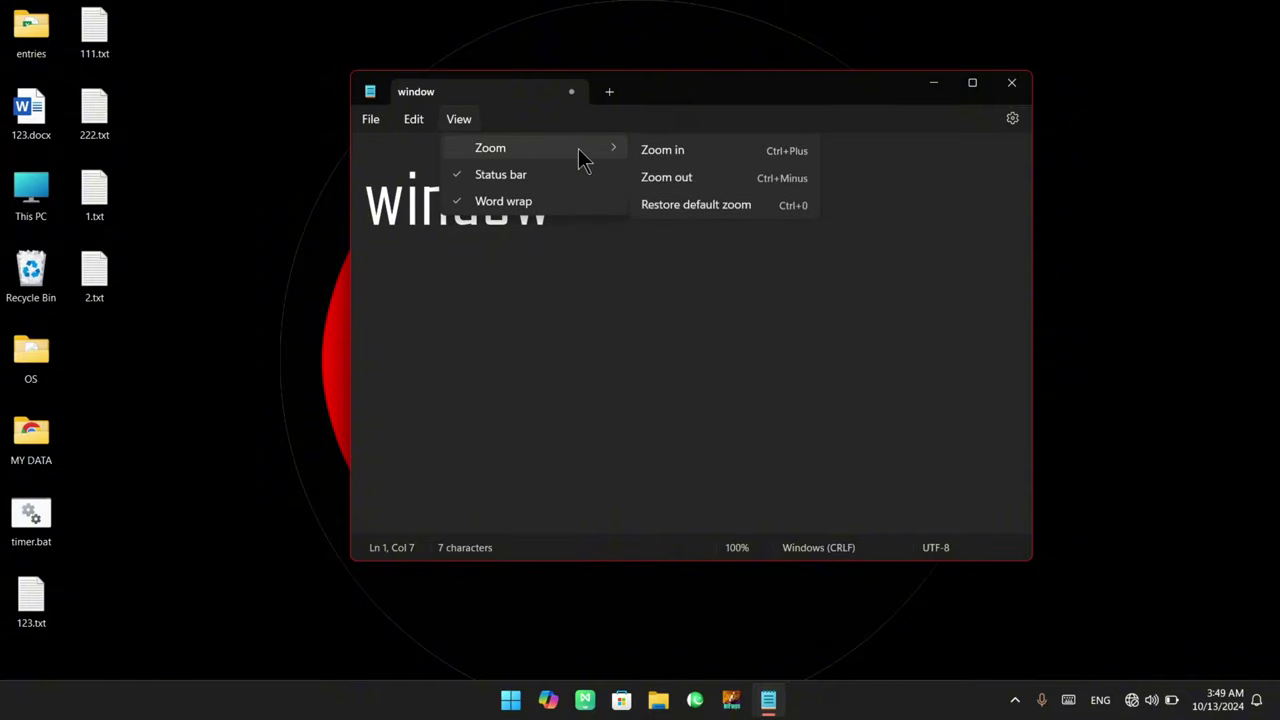
click(697, 151)
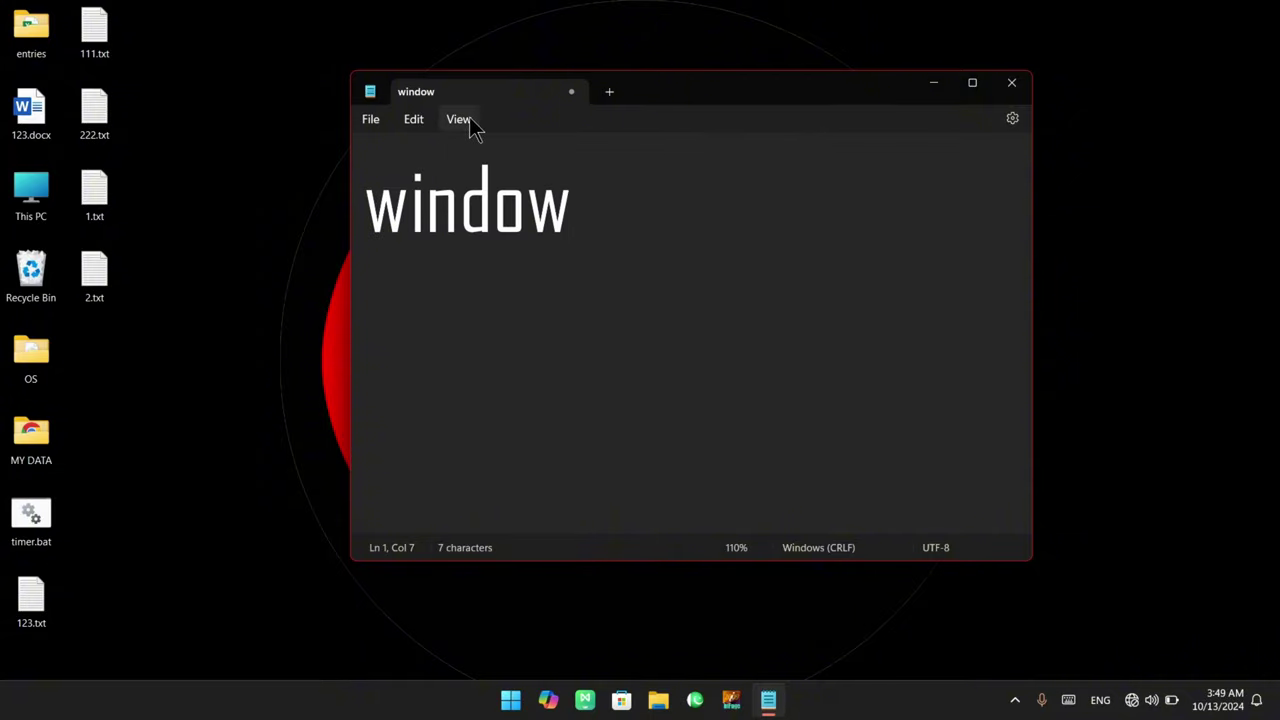
click(459, 120)
mouse_move(600, 152)
click(681, 152)
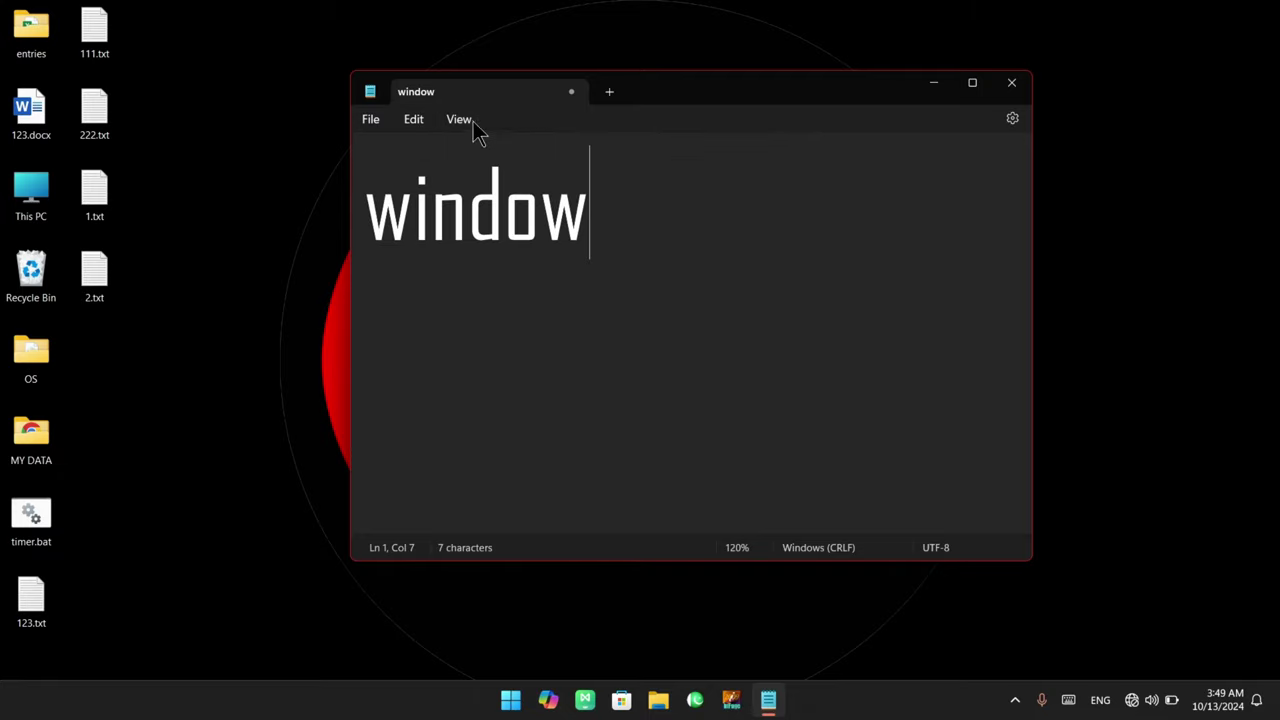
click(459, 120)
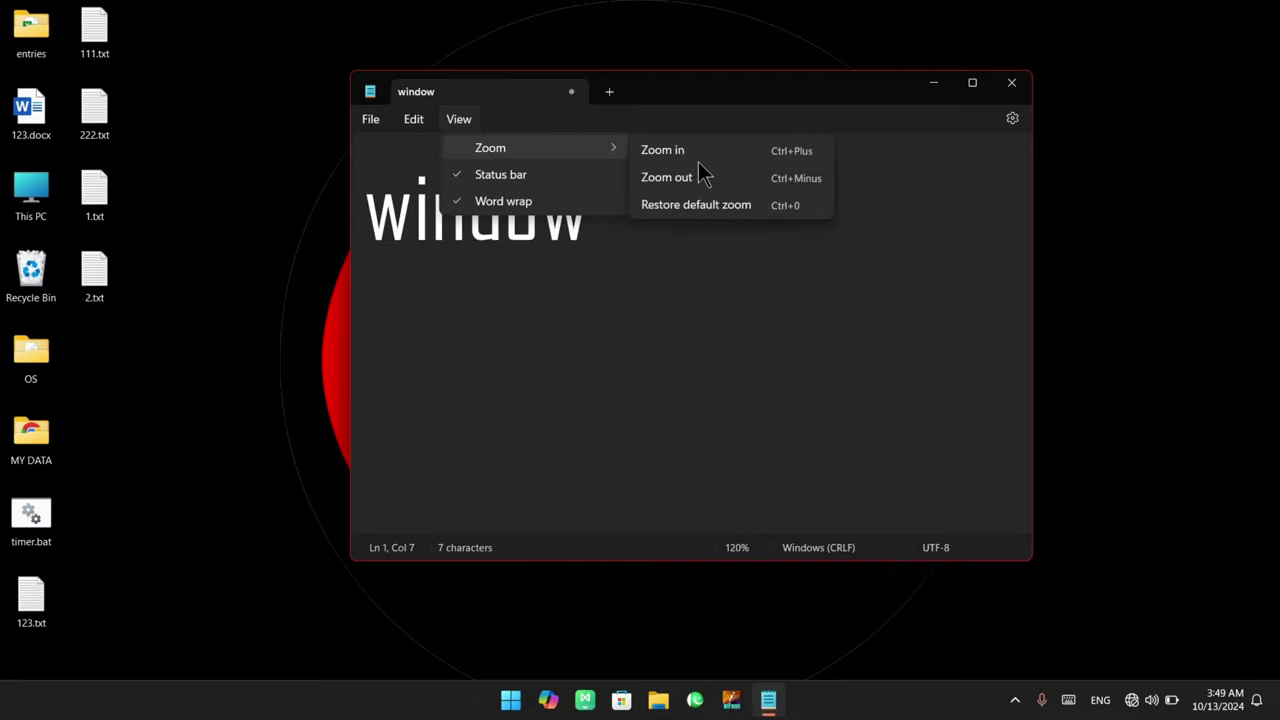
click(698, 158)
click(472, 122)
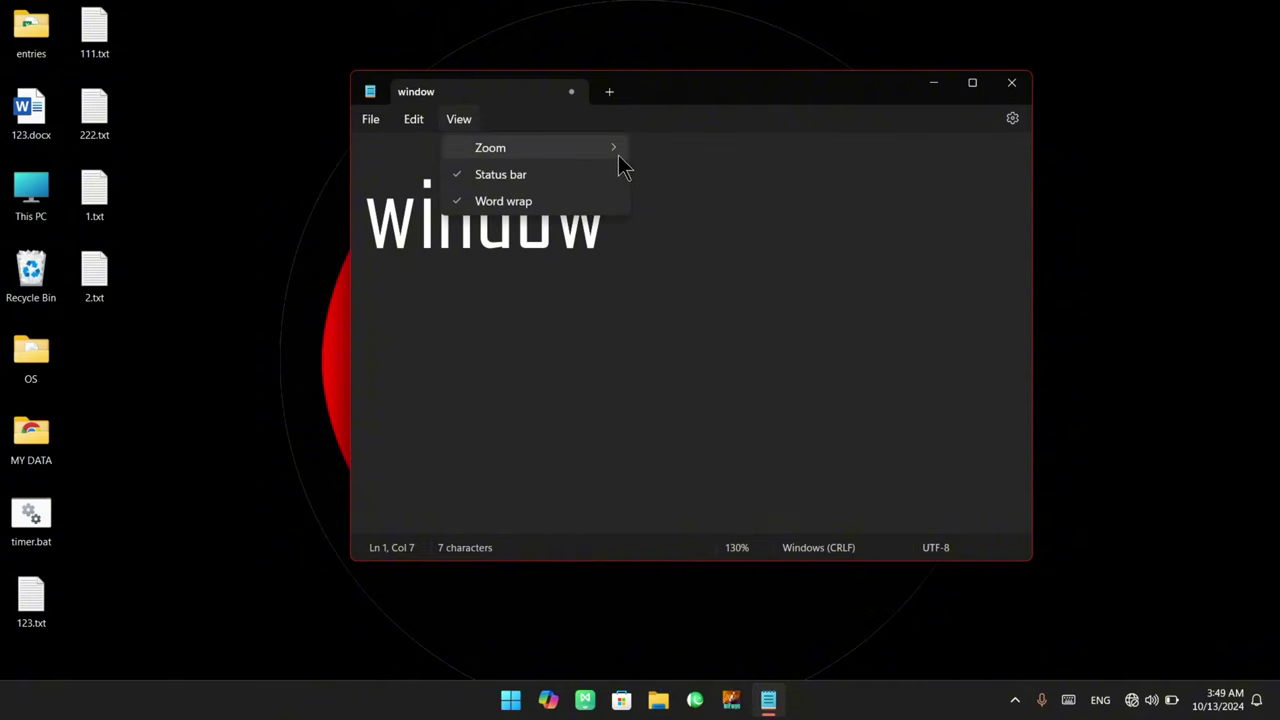
Zoom the text back out to 120% and scroll-zoom it up and down
mouse_move(613, 148)
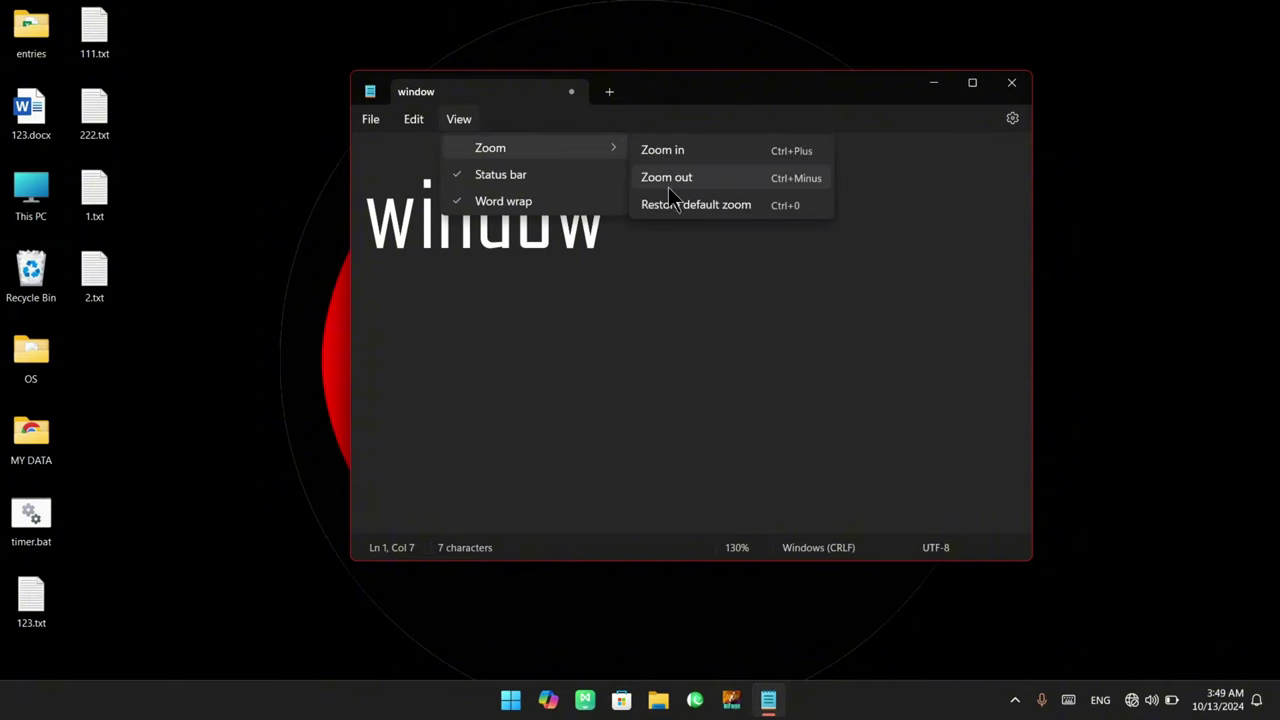
click(677, 181)
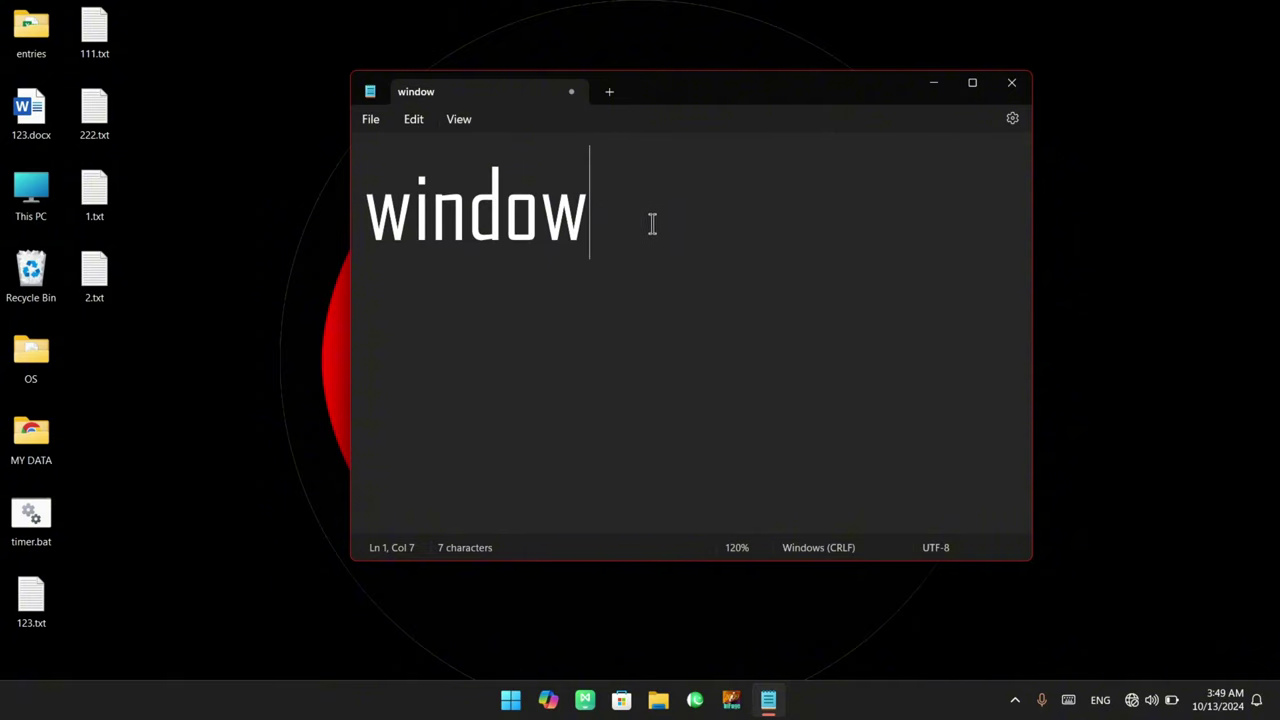
ctrl+scroll(665, 266, down, 10)
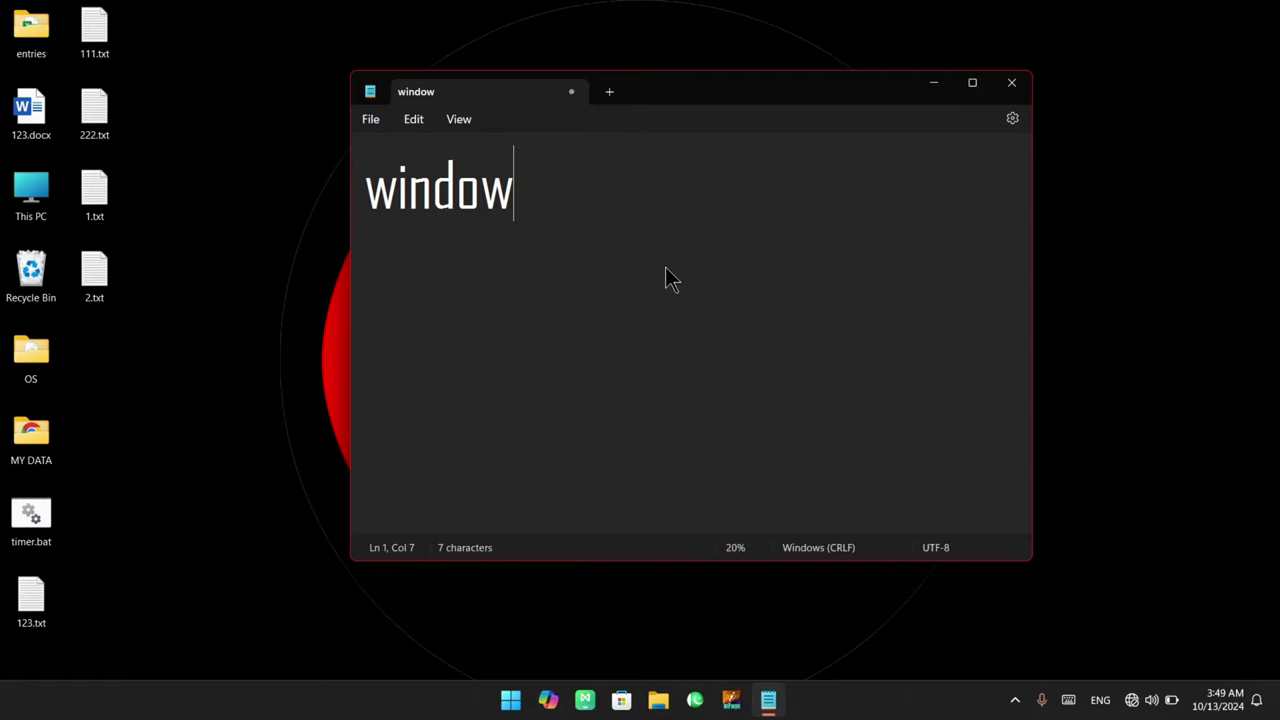
ctrl+scroll(670, 278, up, 12)
ctrl+scroll(670, 278, down, 1)
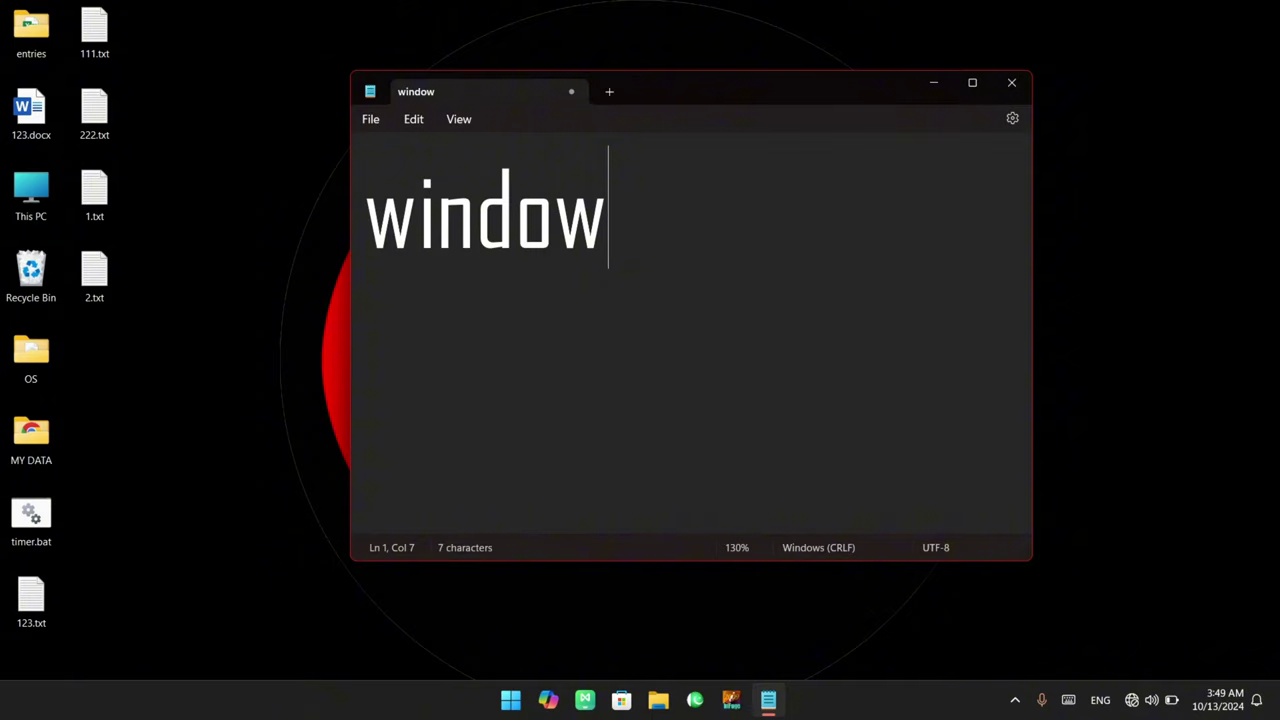
Restore the text zoom to the default 100%
click(460, 120)
mouse_move(535, 151)
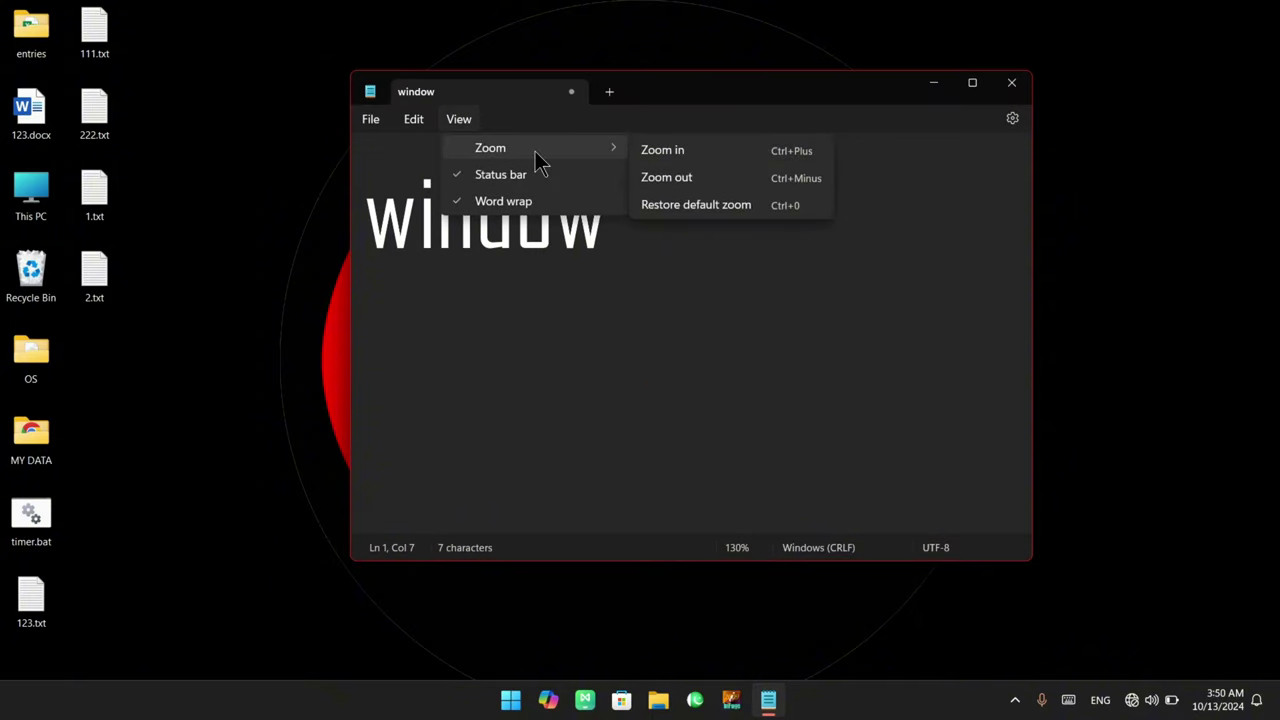
click(797, 206)
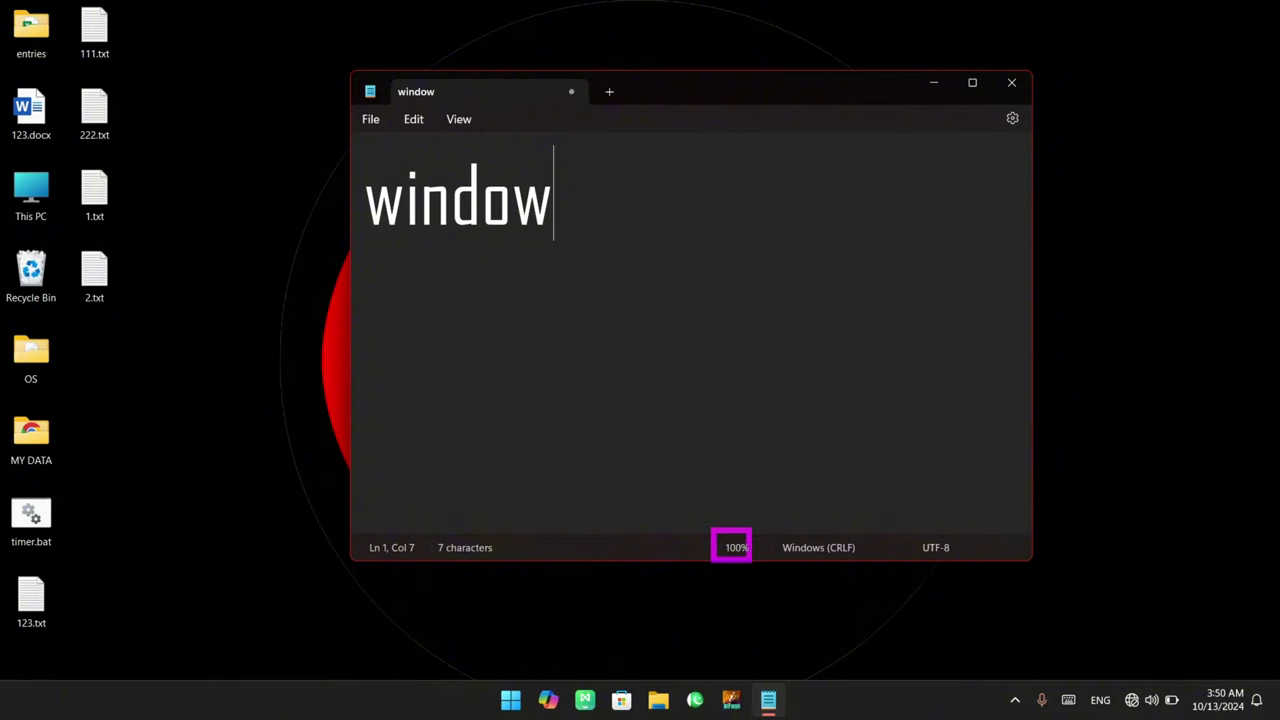
click(458, 122)
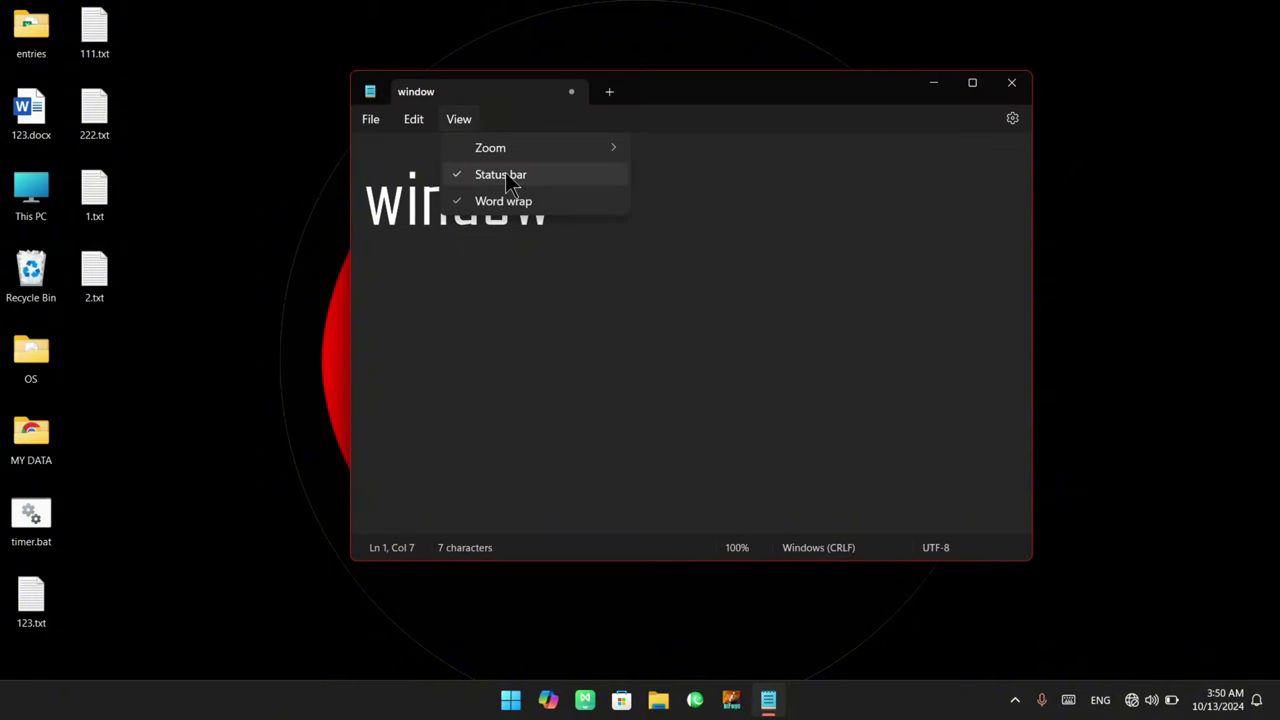
Hide the status bar, then show it again
click(505, 174)
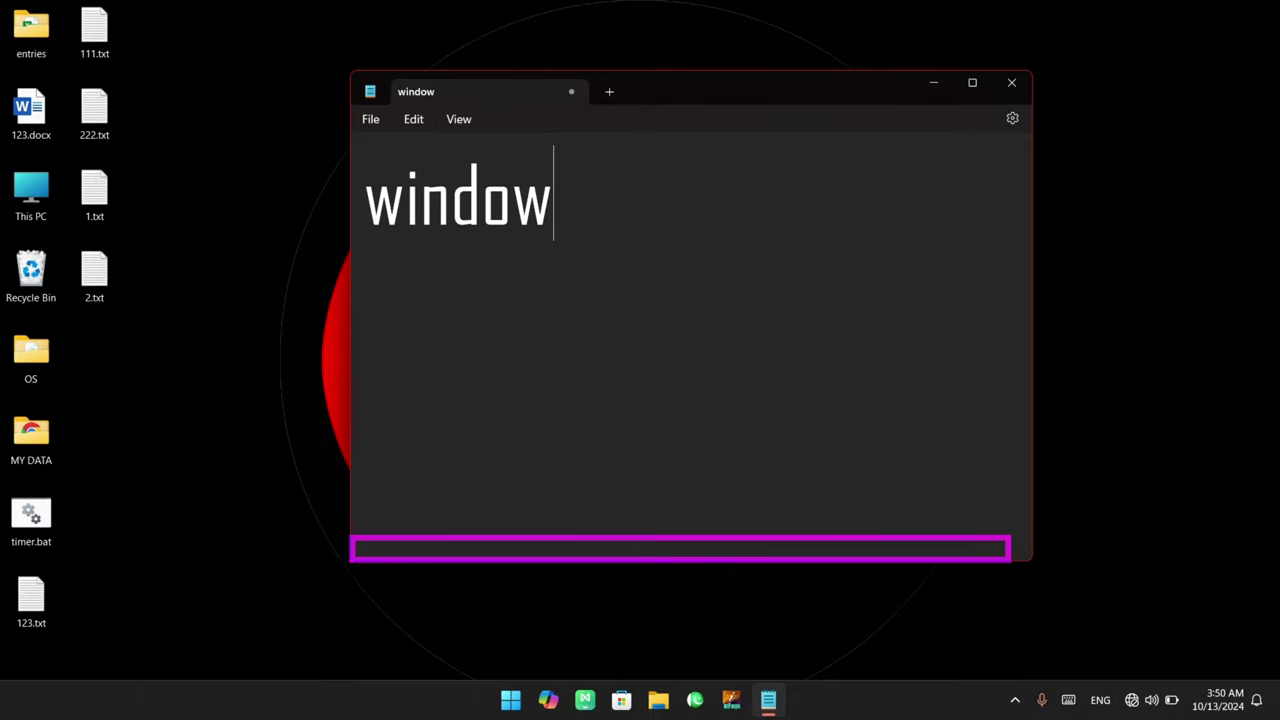
click(457, 119)
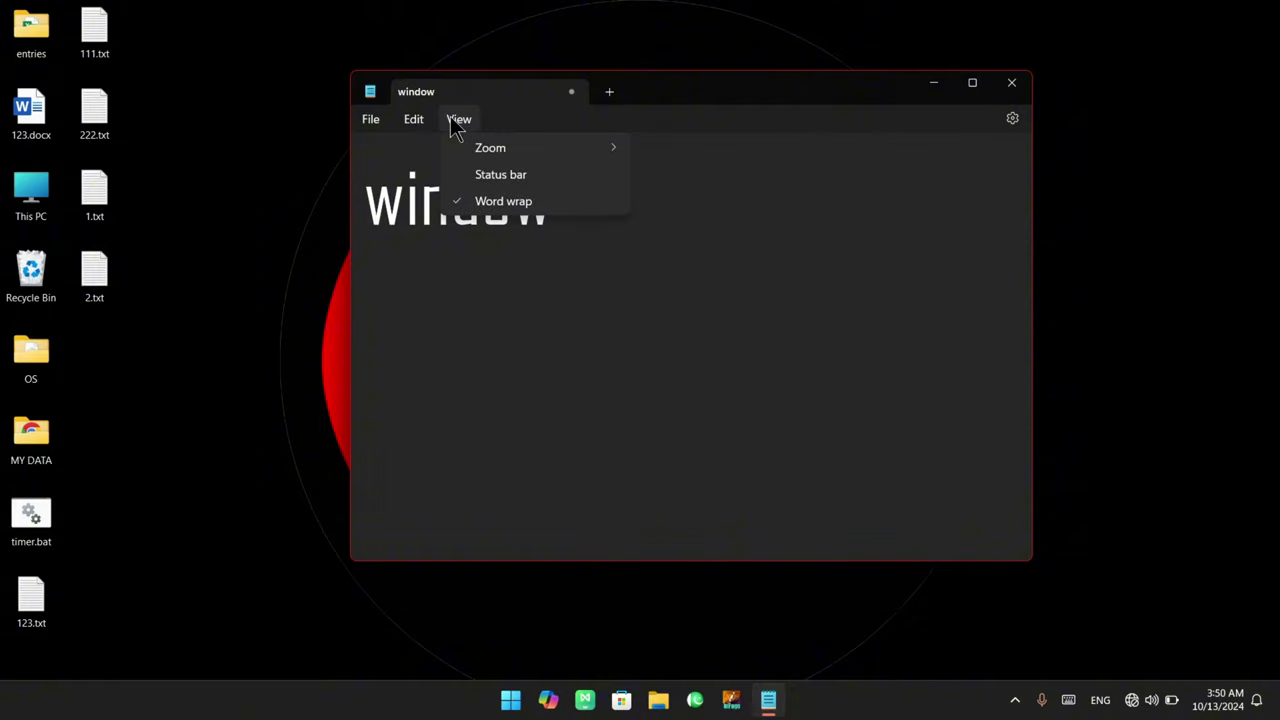
click(480, 173)
click(457, 119)
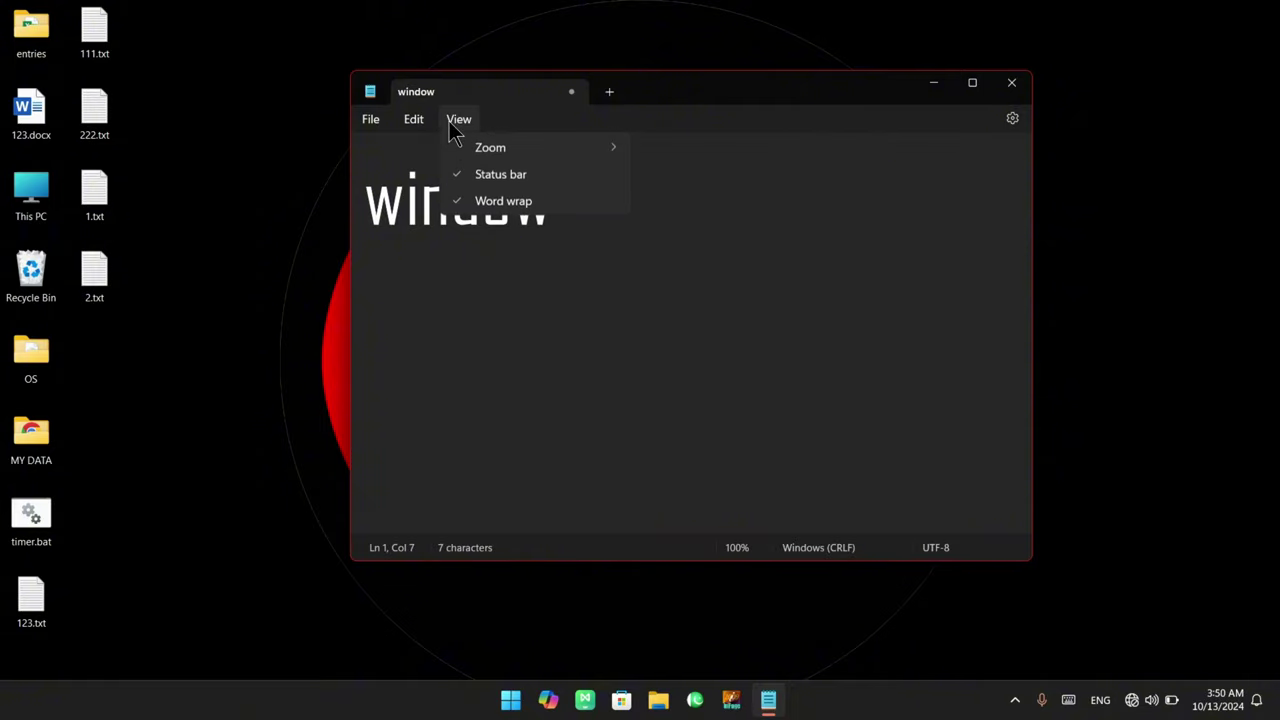
click(531, 204)
Type 'adfaldjf;j;fj;fj' plus many n's on line two, then toggle word wrap off and on
click(486, 300)
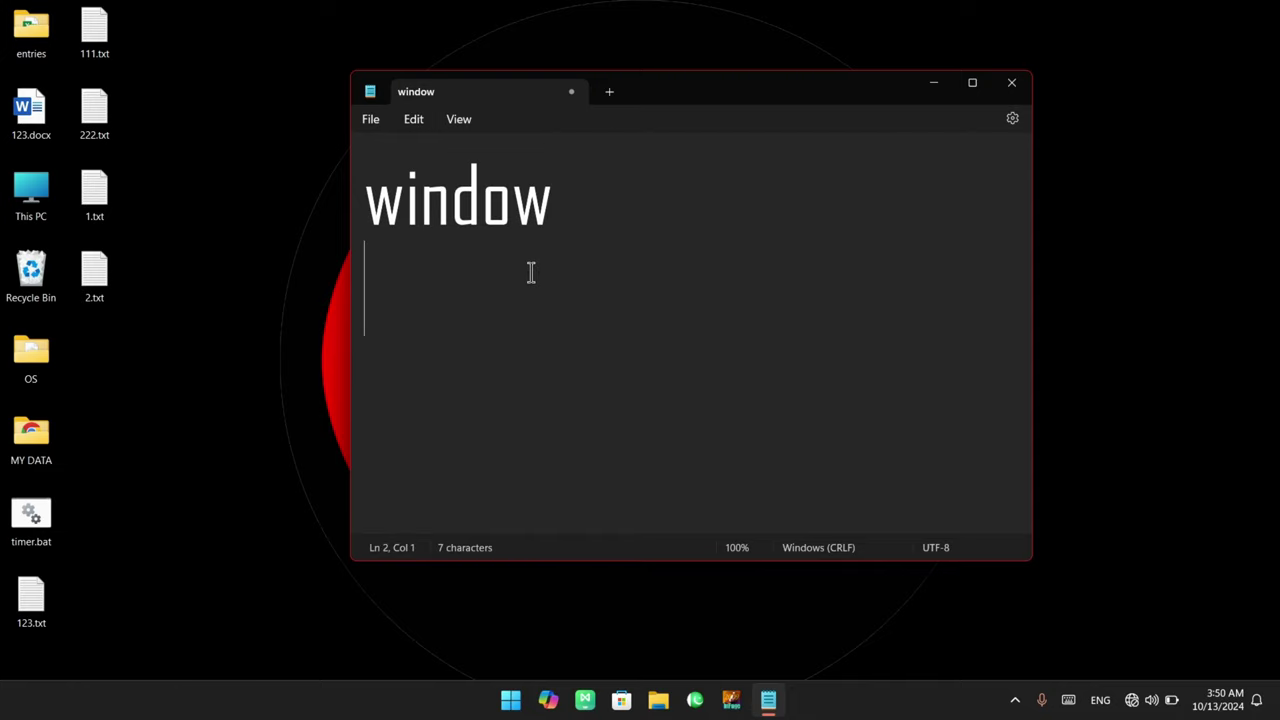
text(adfaldjf;j;fj)
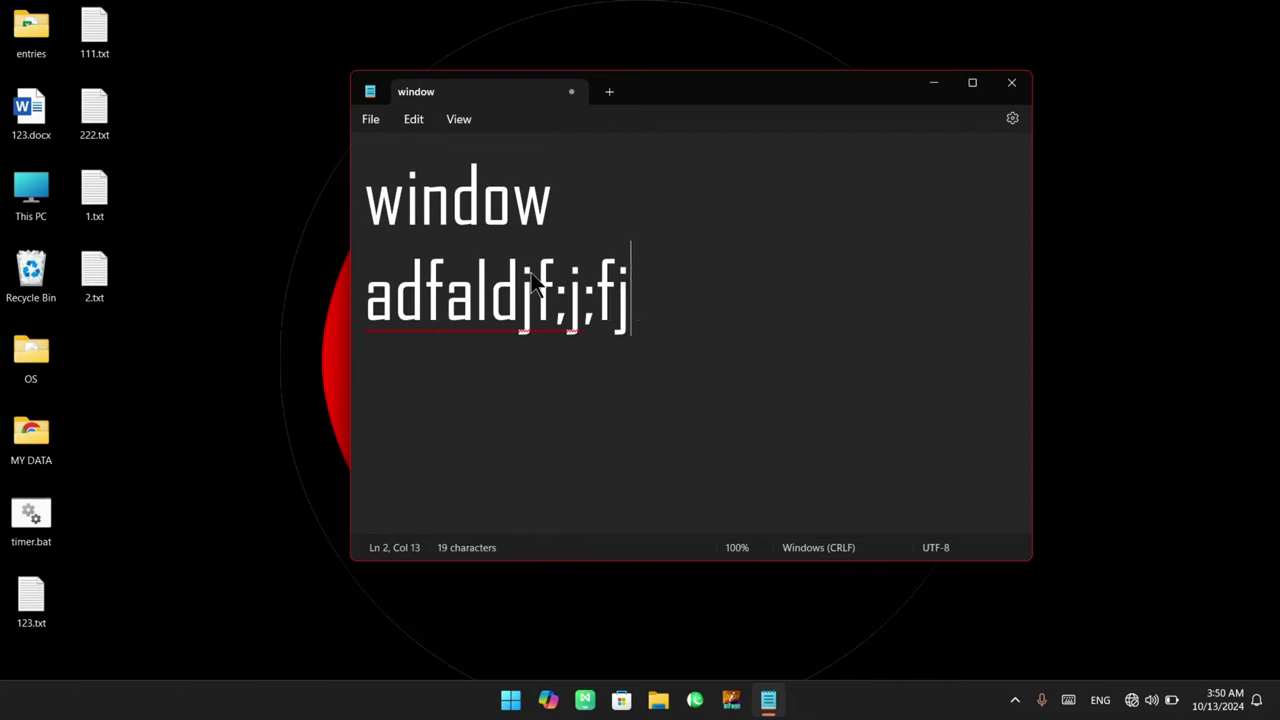
text(;fjnnnnnn)
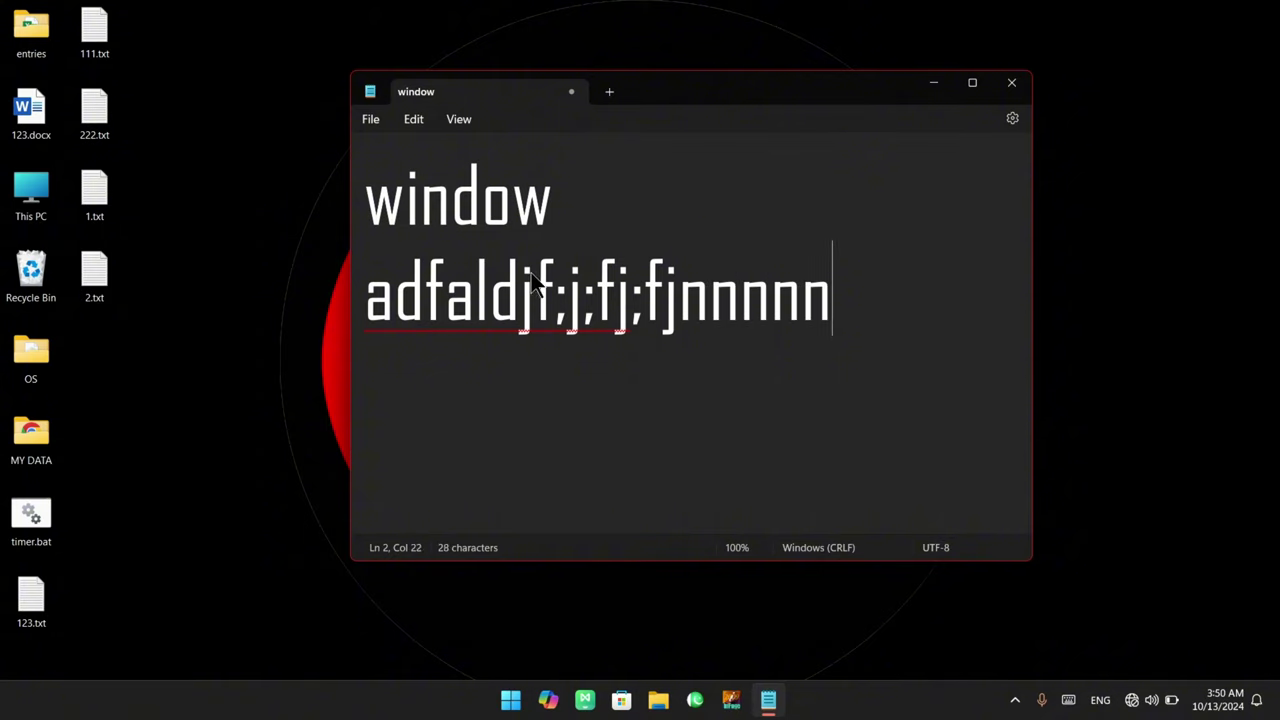
text(nnnnnnnnnnnnnnnnnnnn)
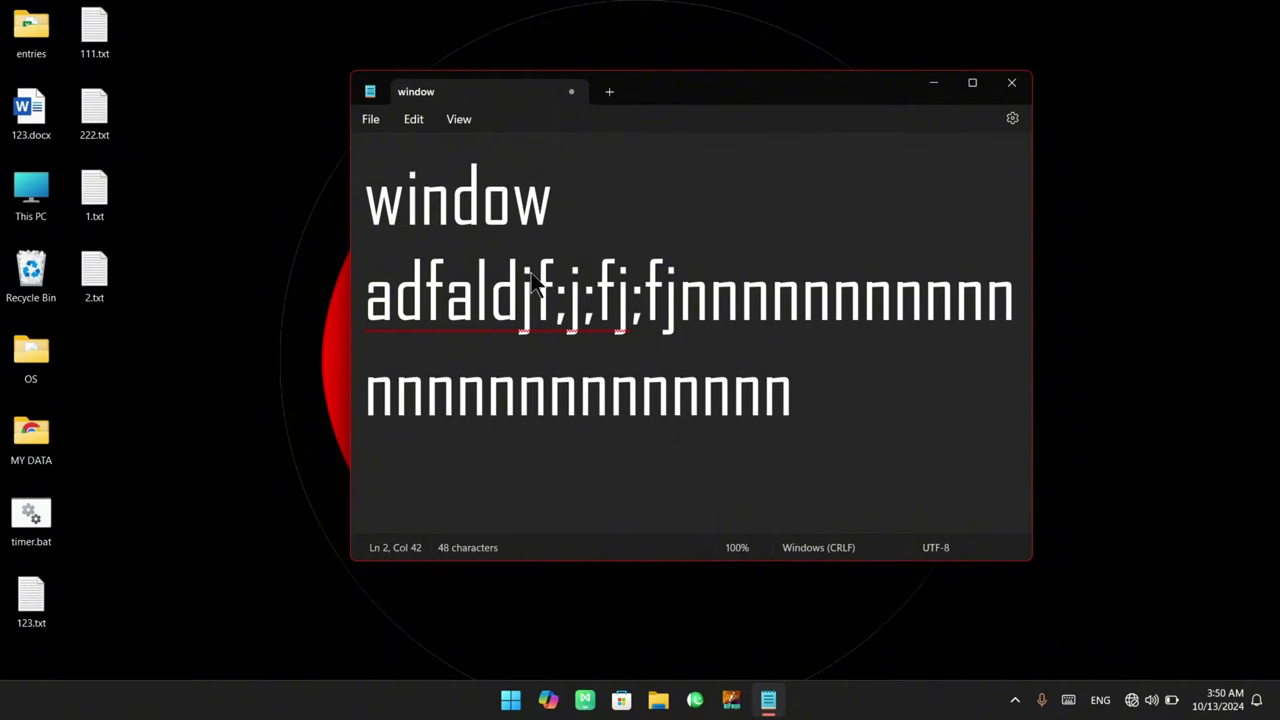
text(nn)
click(466, 121)
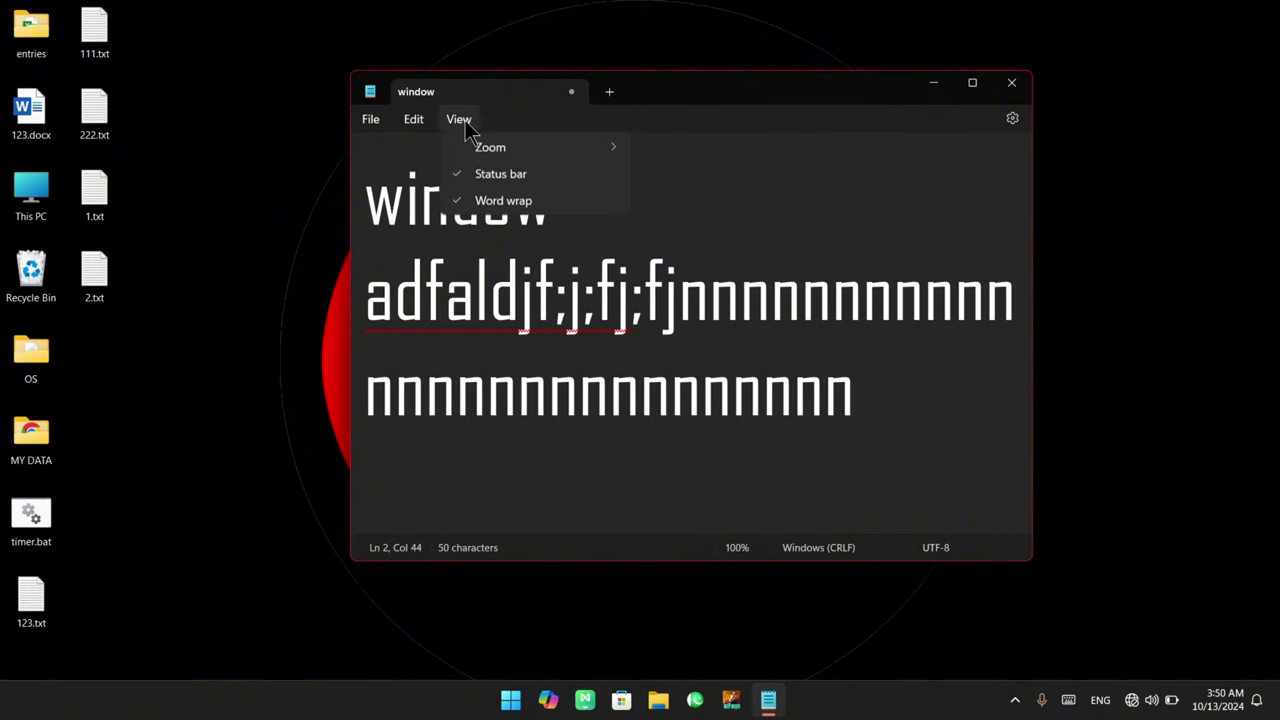
click(485, 199)
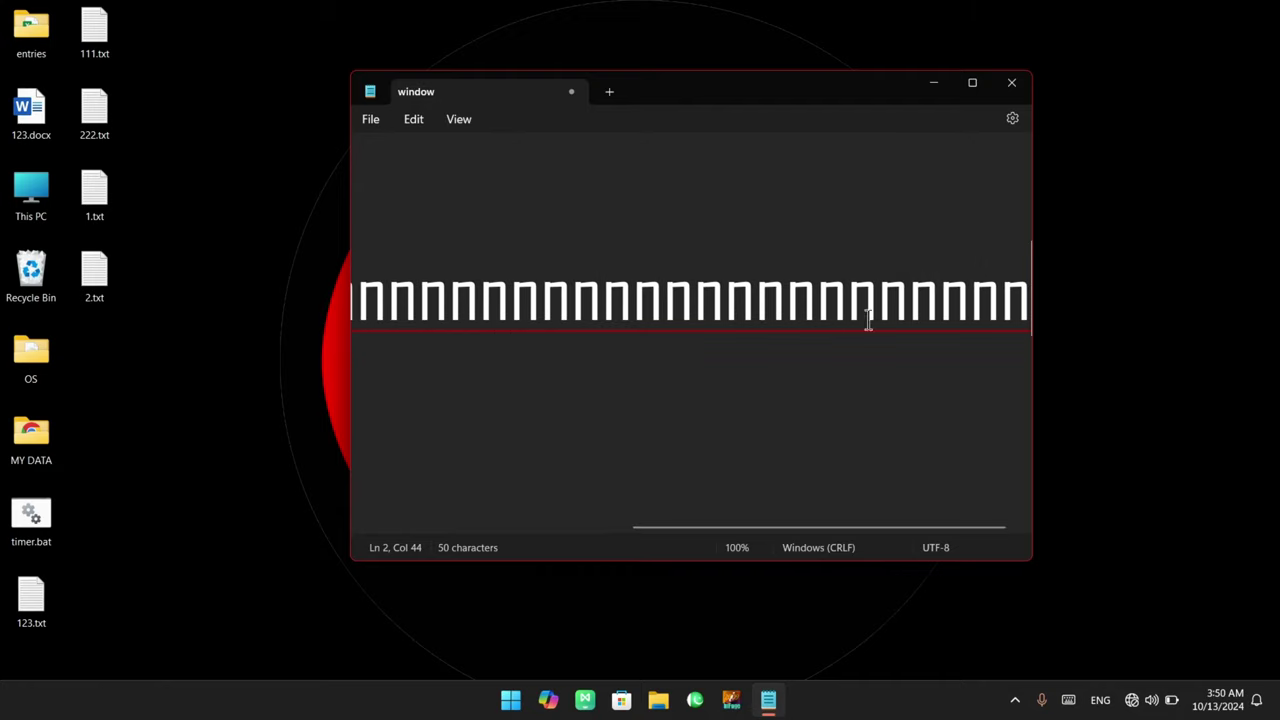
click(460, 120)
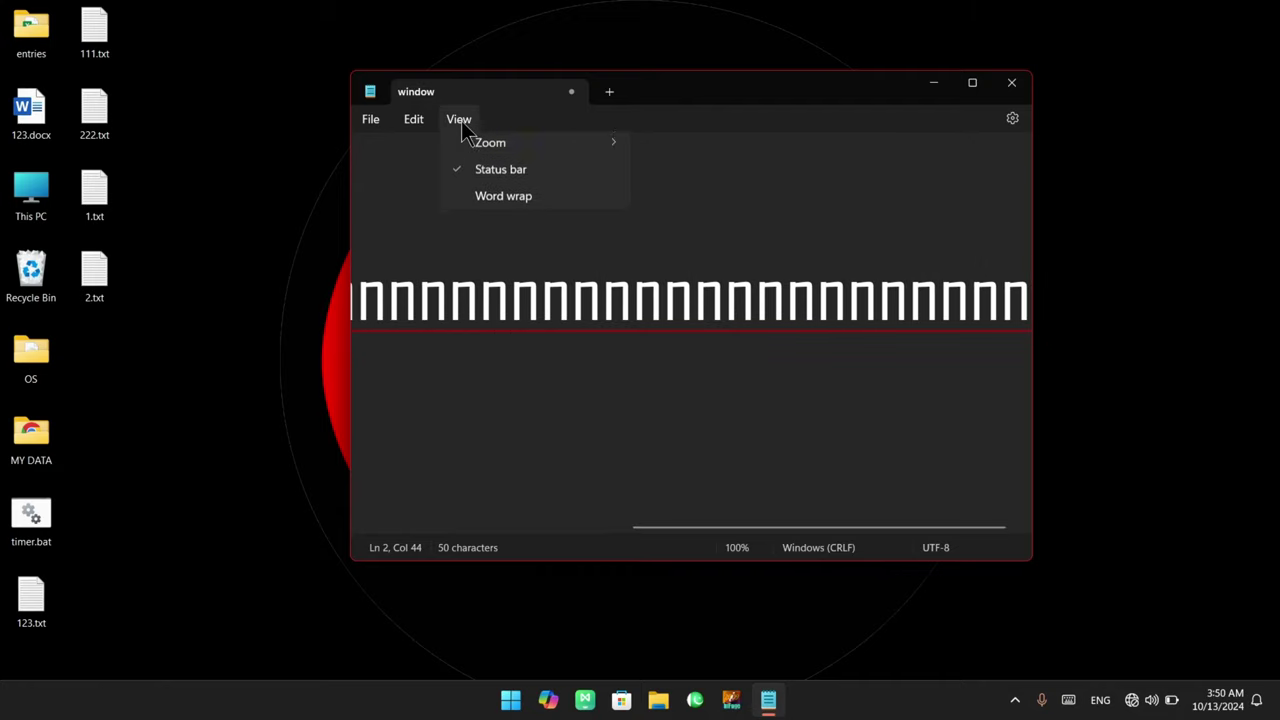
click(500, 202)
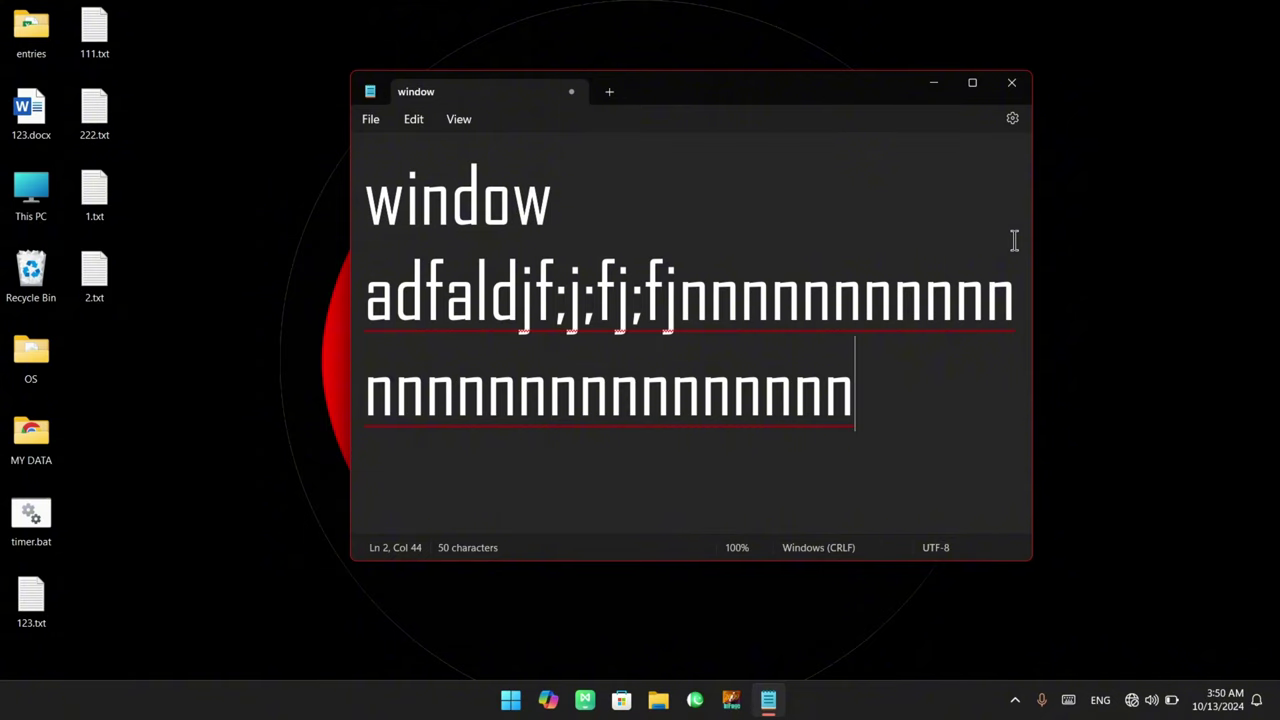
click(466, 121)
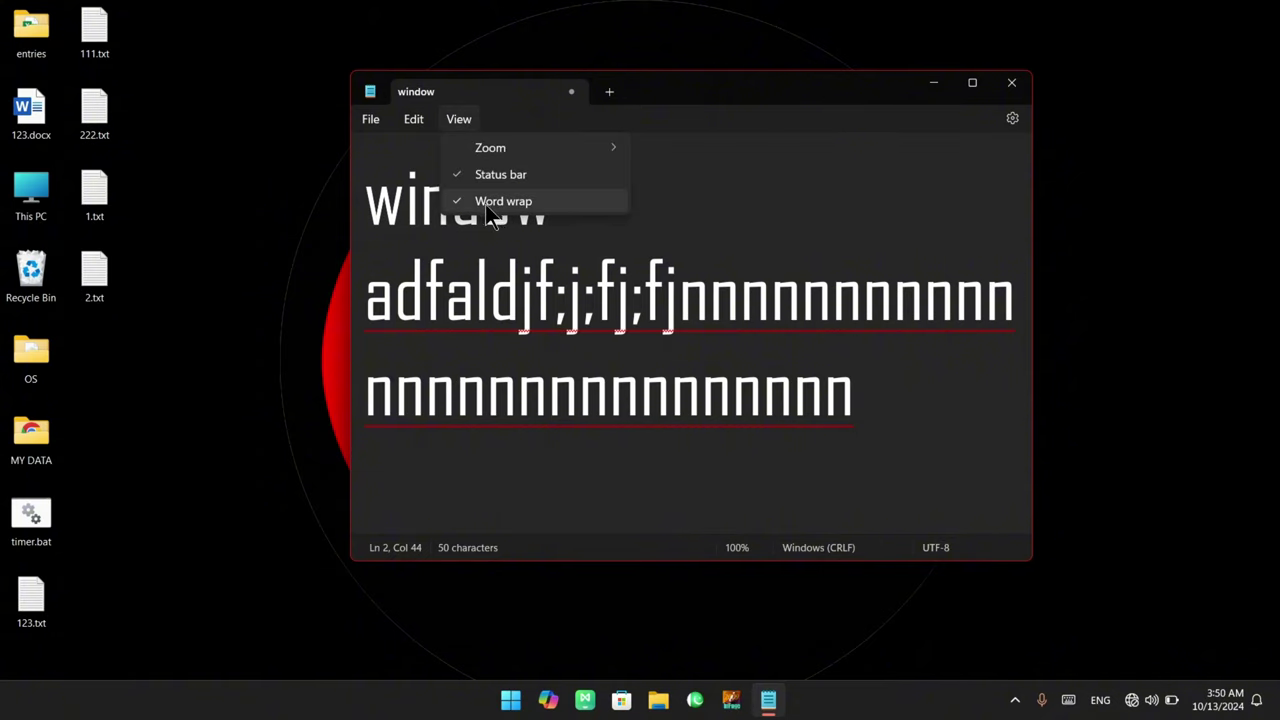
click(1013, 121)
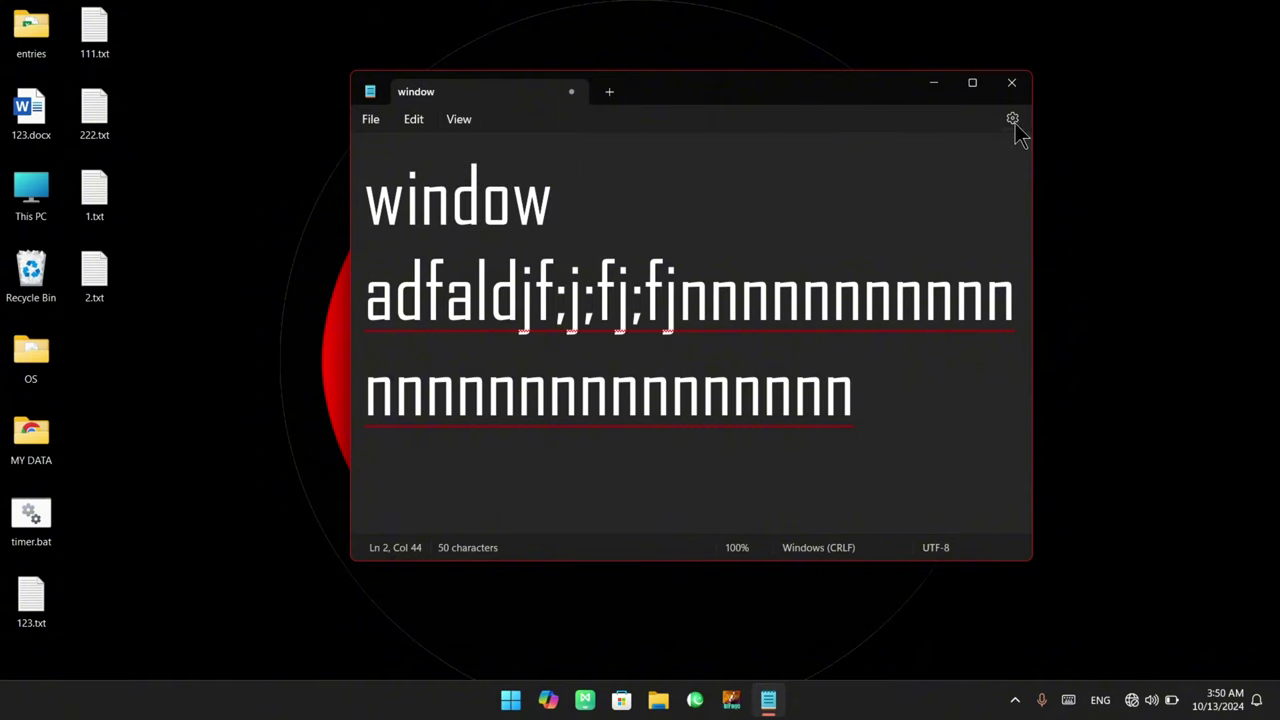
Visit Notepad's Settings and return, then maximize and restore the window
click(1015, 123)
scroll(585, 270, down, 5)
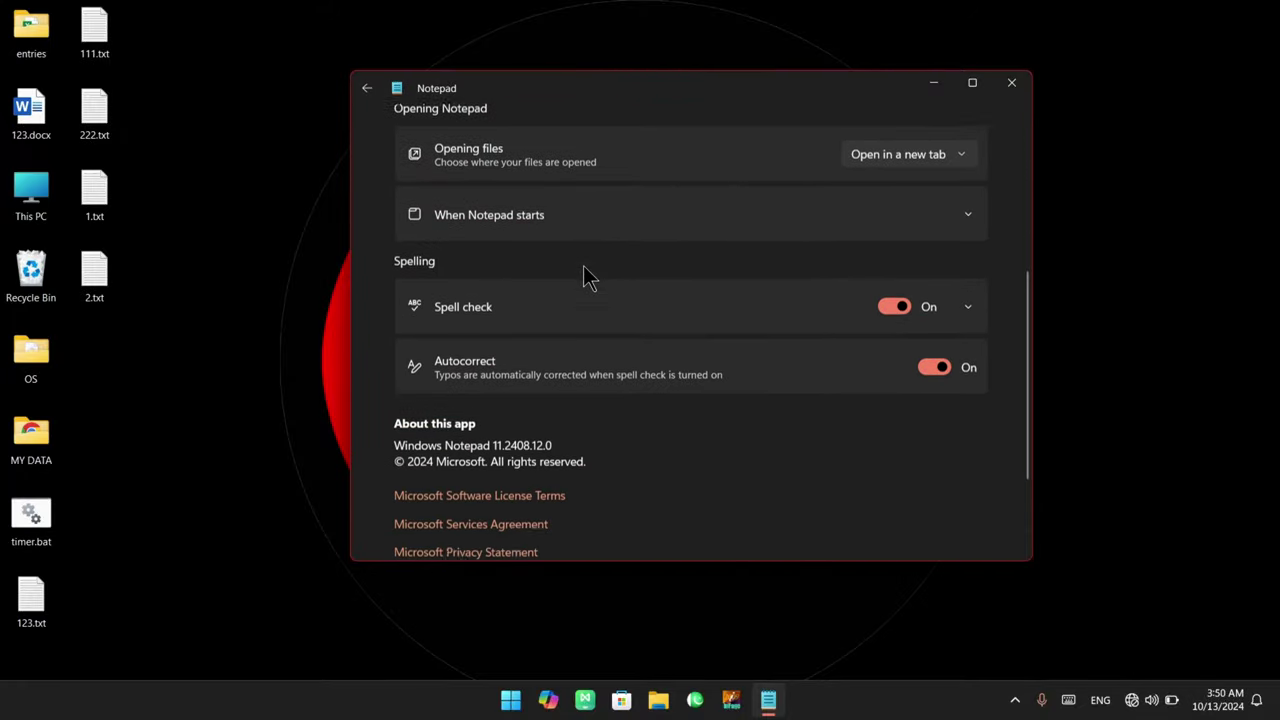
scroll(585, 270, up, 5)
click(366, 88)
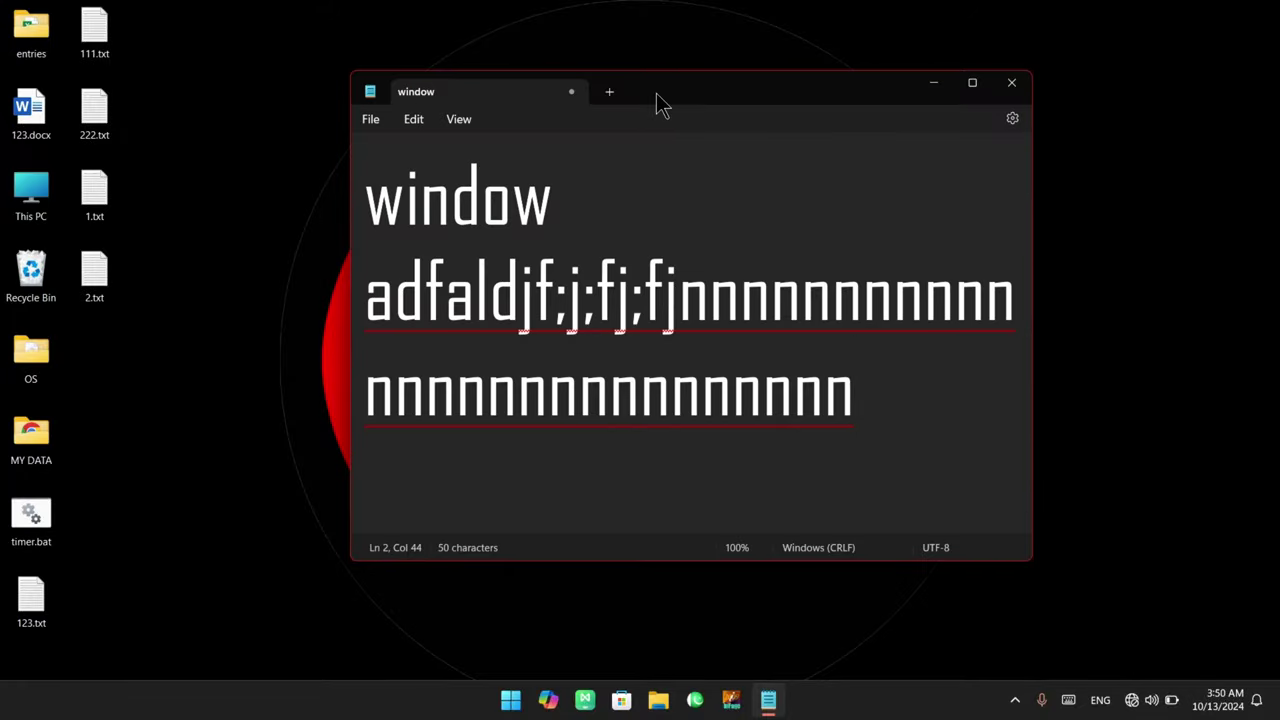
double_click(717, 97)
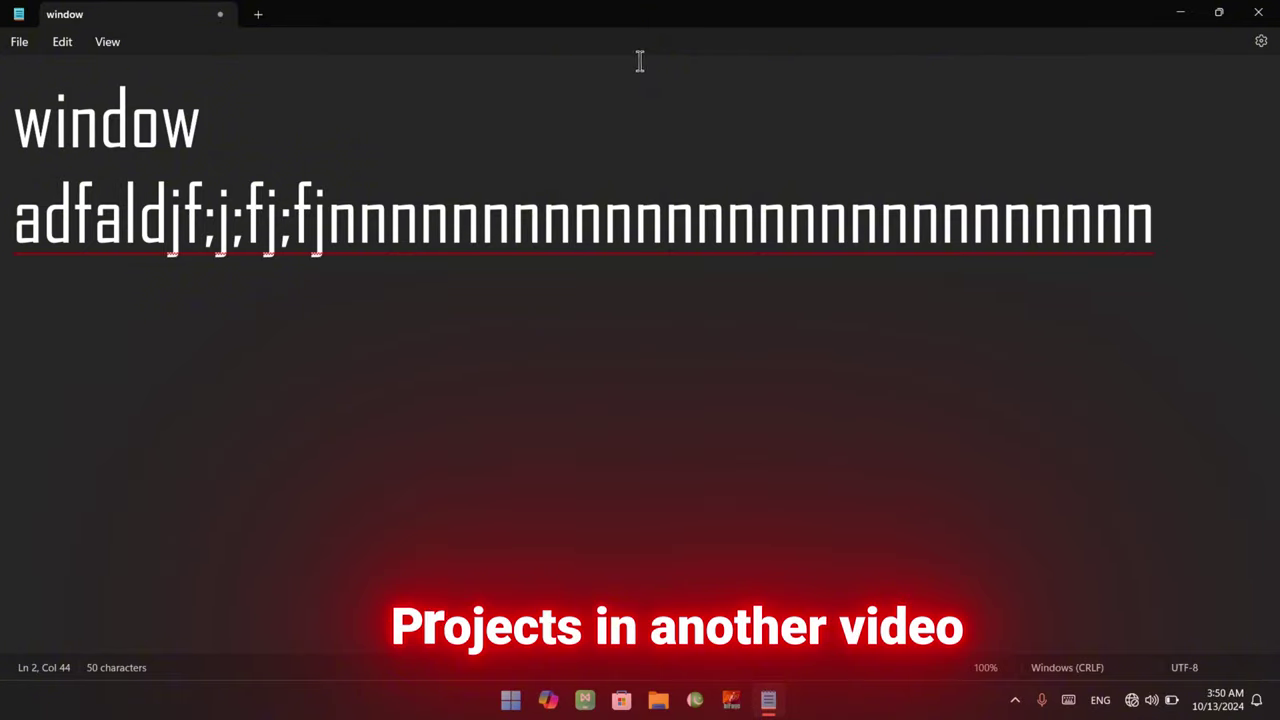
double_click(631, 23)
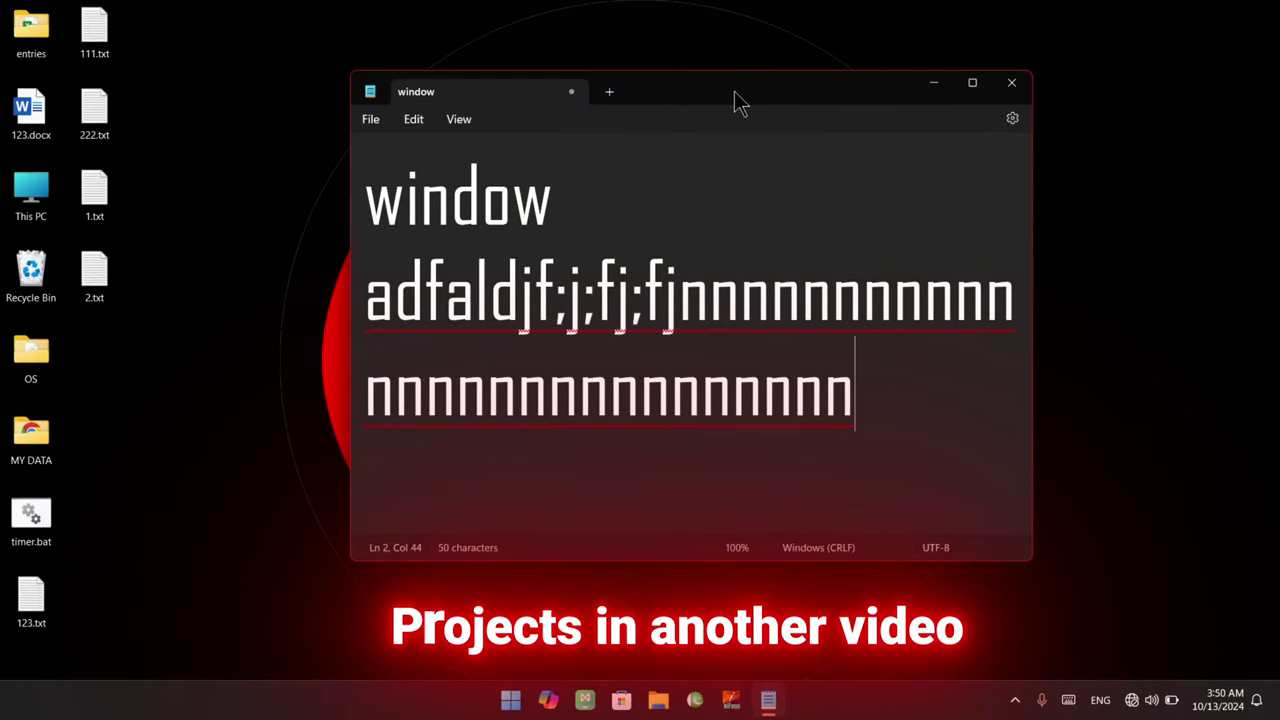
mouse_move(977, 90)
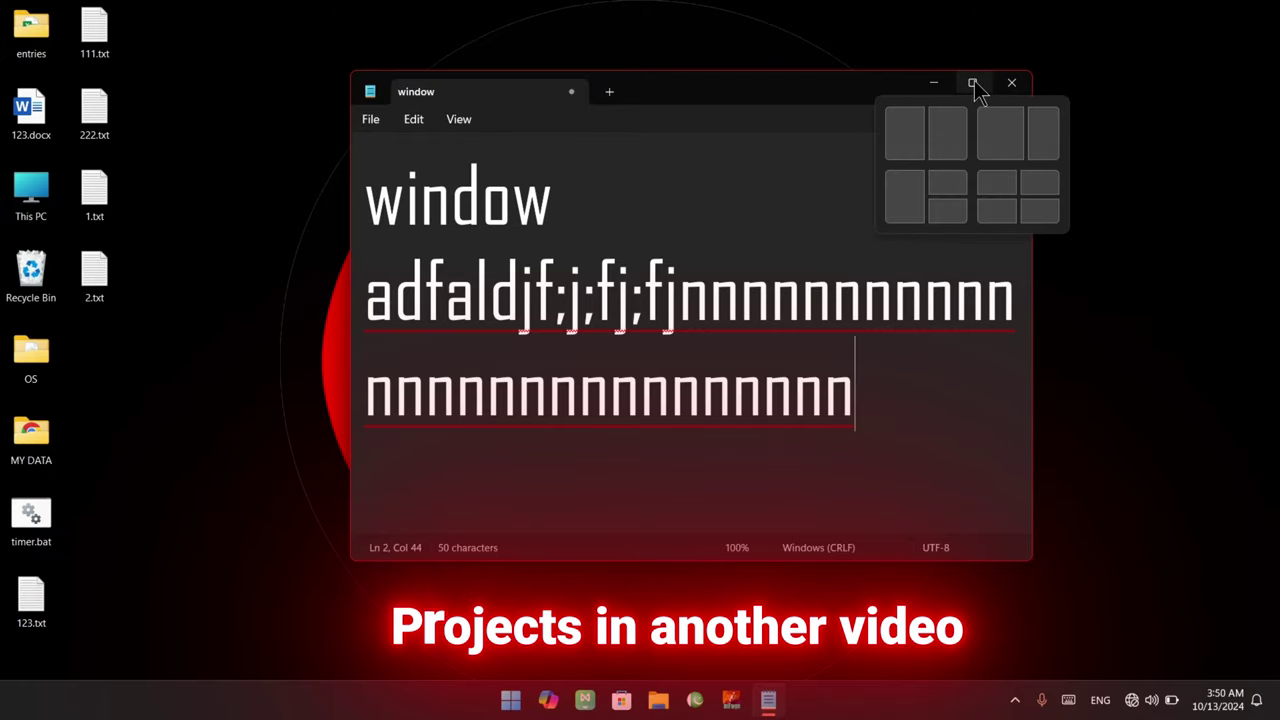